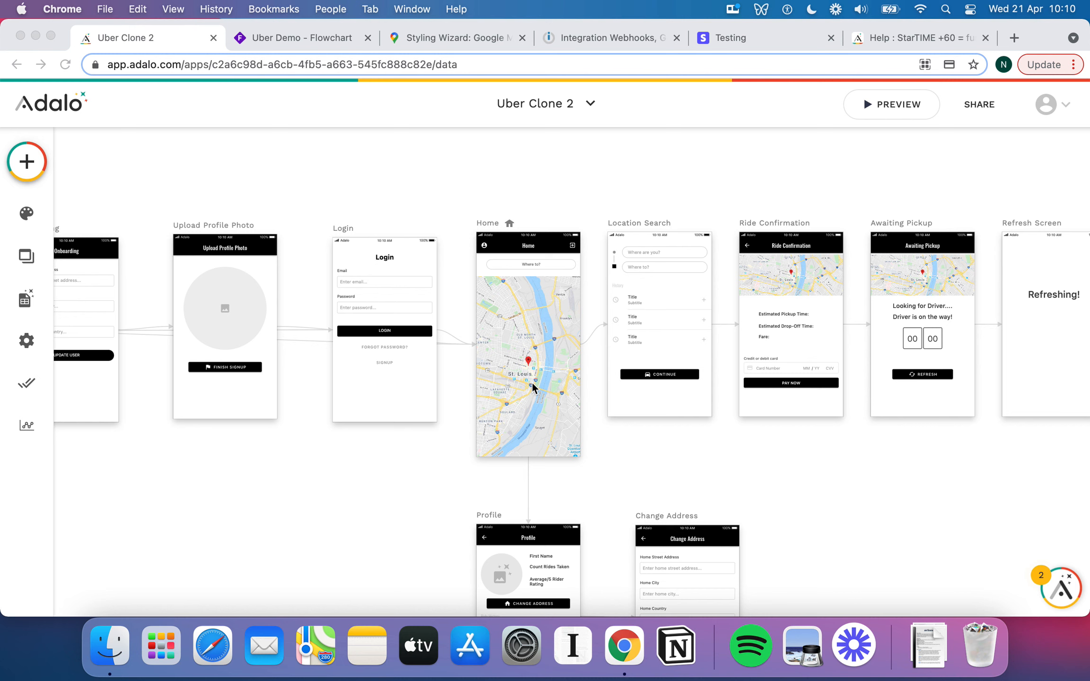
Glance at the Integration Webhooks, Google Maps scenario, then return to the Uber Clone 2 builder.
click(542, 333)
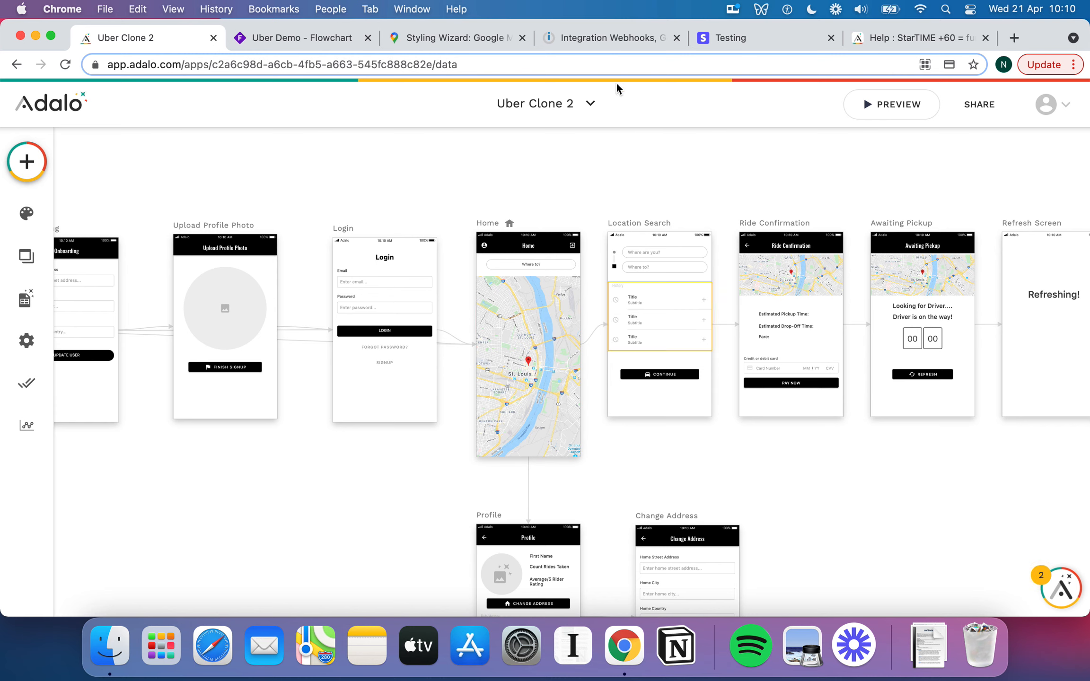
click(615, 35)
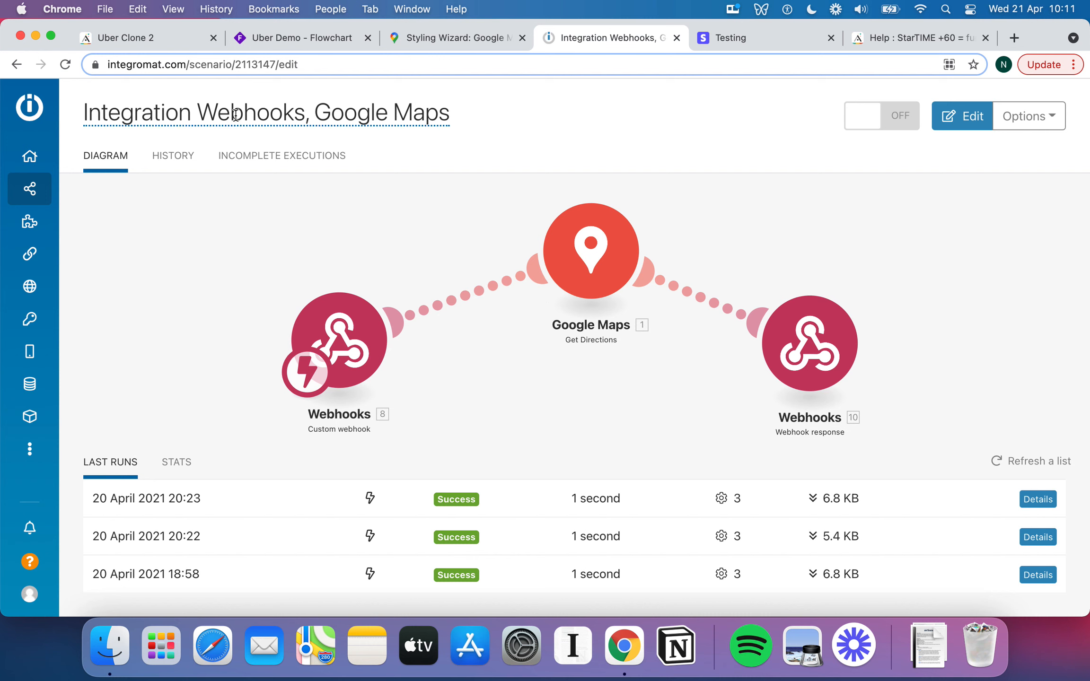
click(143, 43)
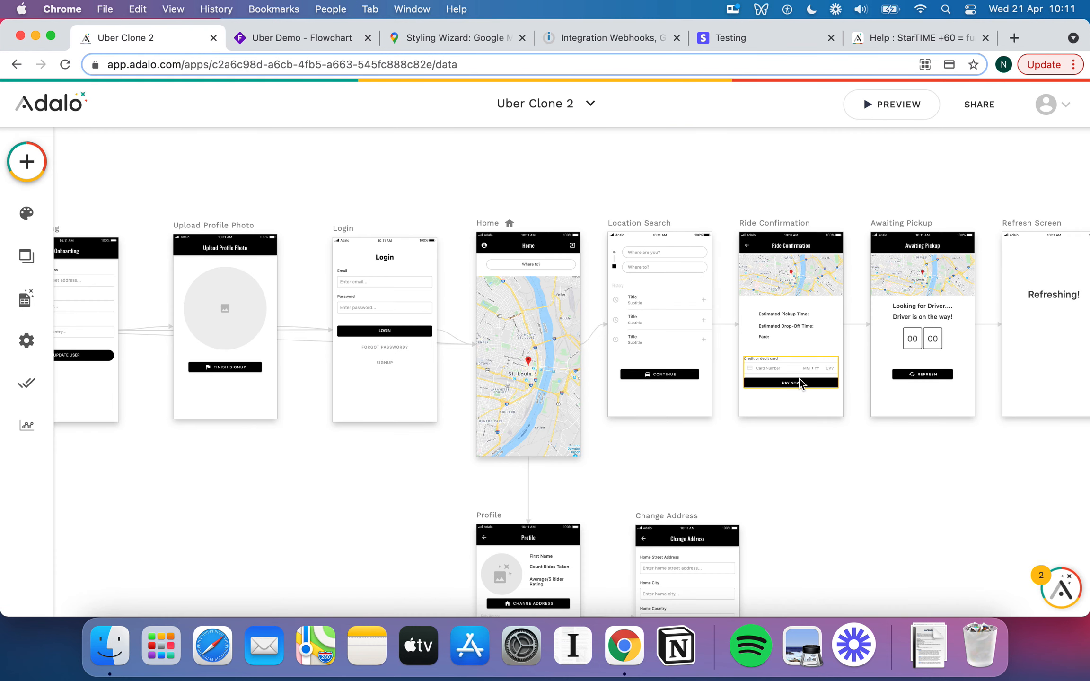
Select and deselect the Ride Confirmation payment form, then scroll across the screens canvas.
click(798, 378)
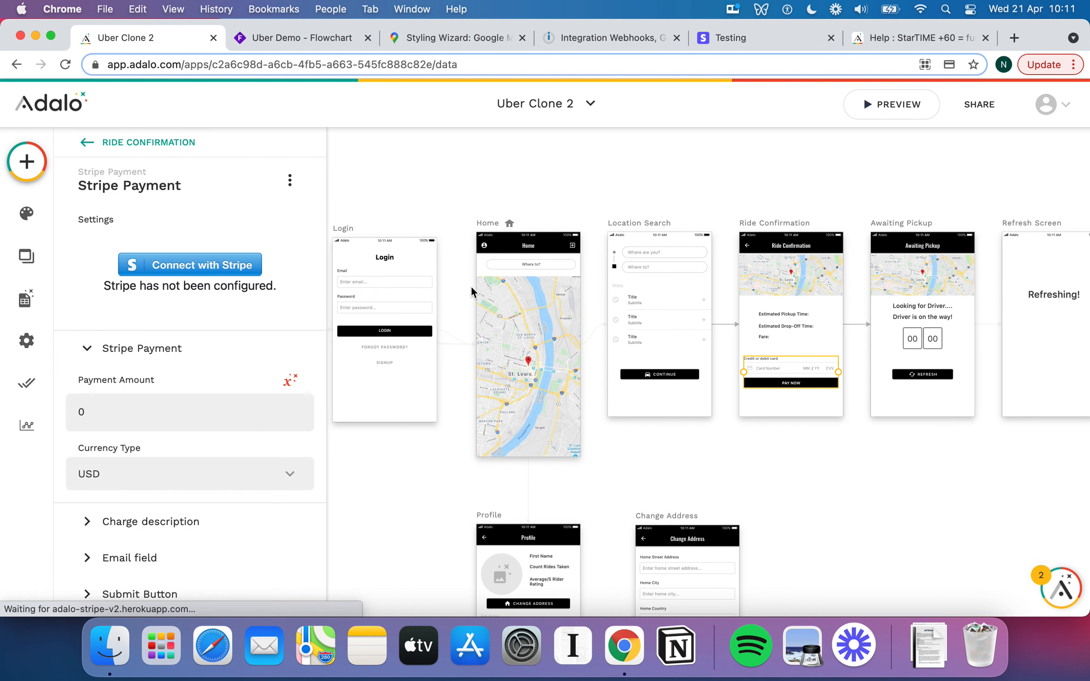
click(657, 189)
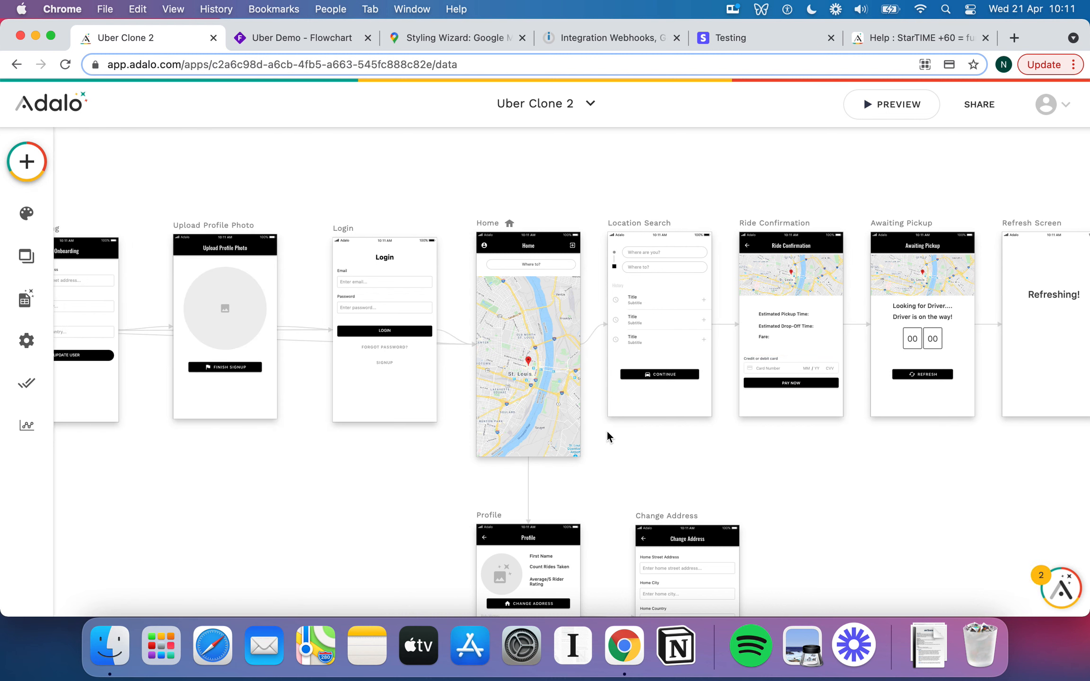
scroll(607, 426, up, 5)
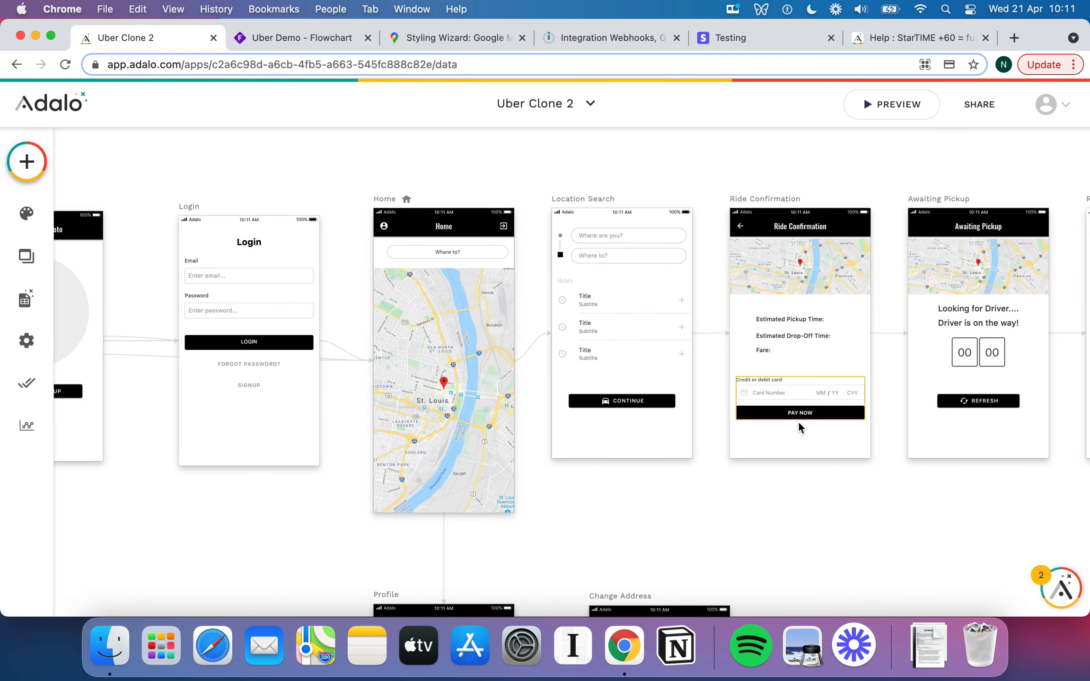
scroll(688, 344, right, 2)
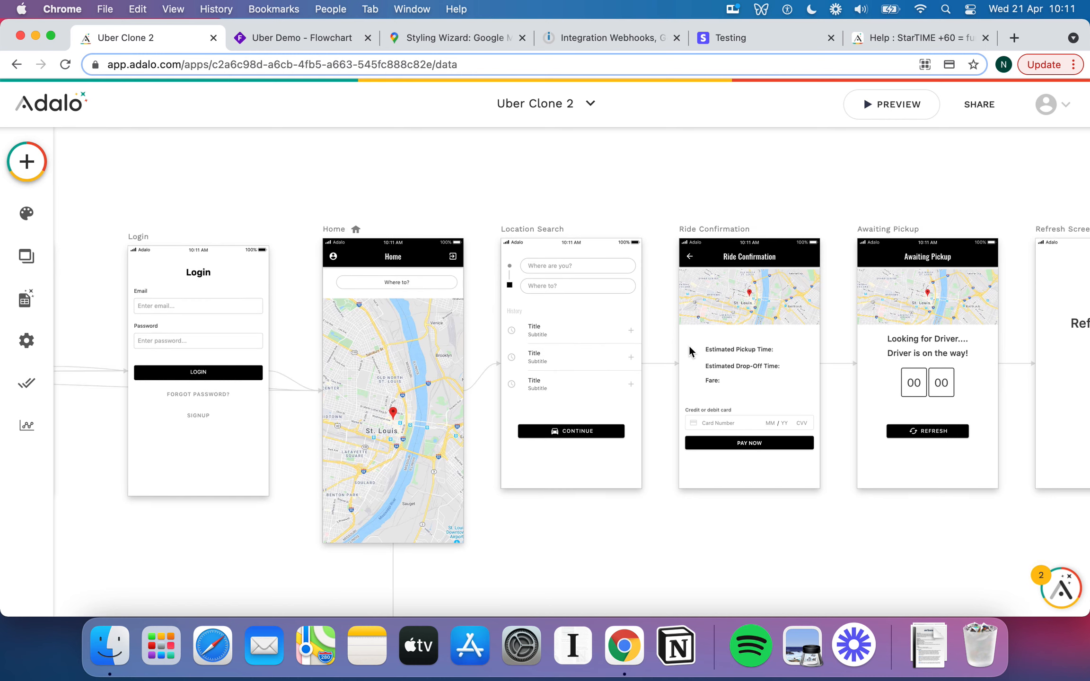
scroll(688, 344, right, 1)
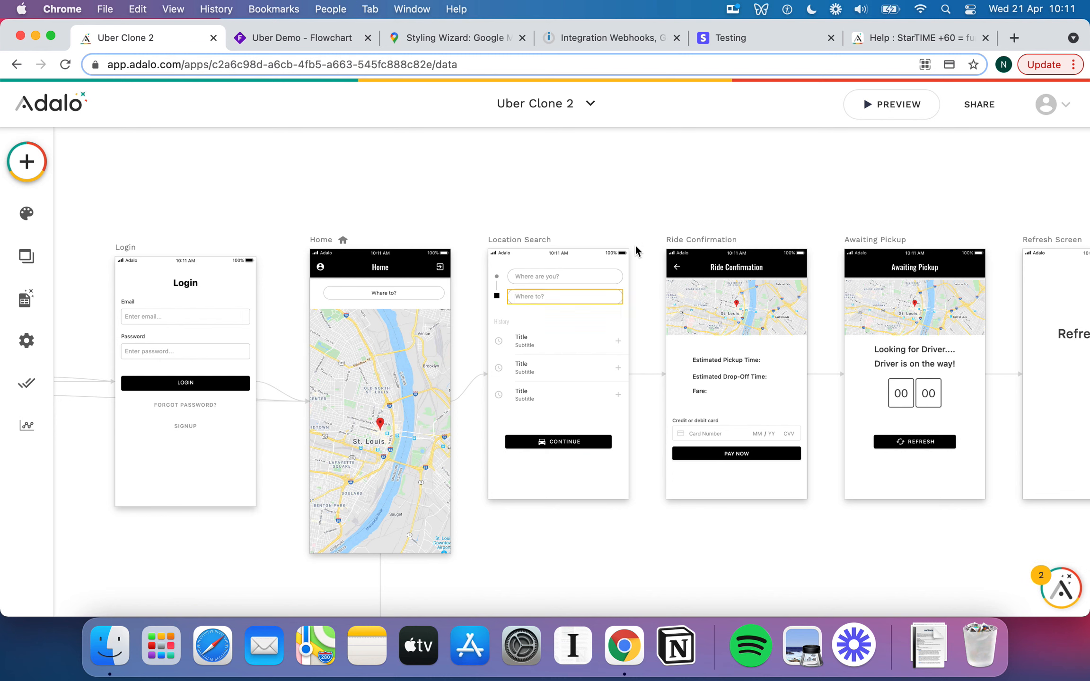
Look at the Webhooks–Google Maps Get Directions scenario, then go back to the Uber Clone 2 builder.
click(611, 38)
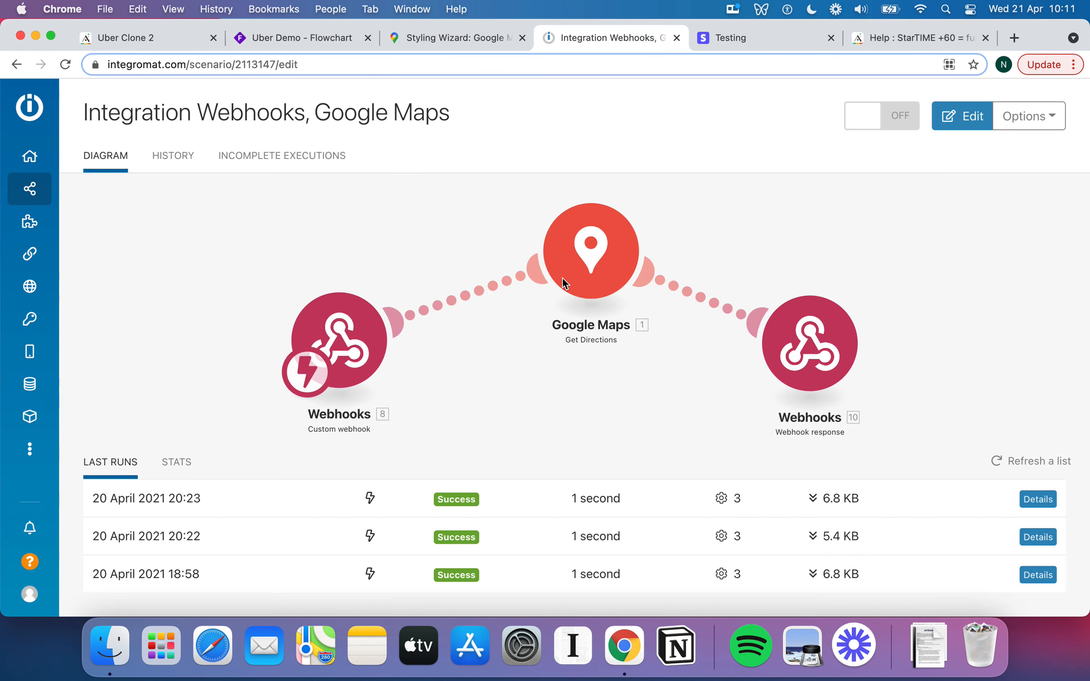
click(168, 36)
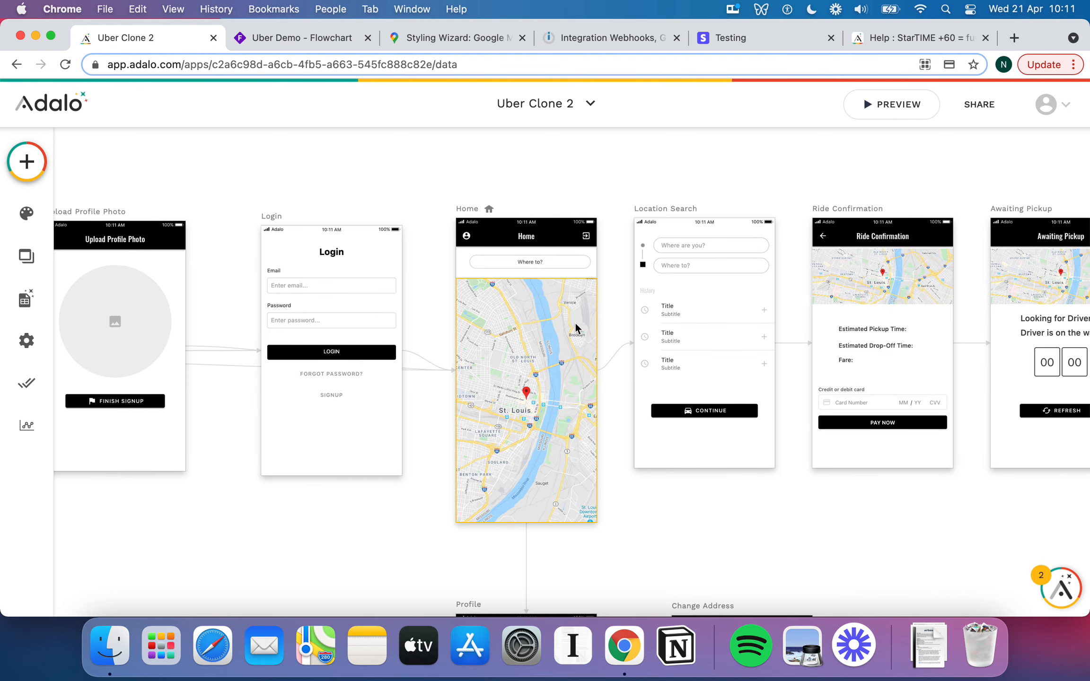
scroll(576, 325, left, 1)
Select the Map component on the Home screen to show its settings.
scroll(581, 320, up, 2)
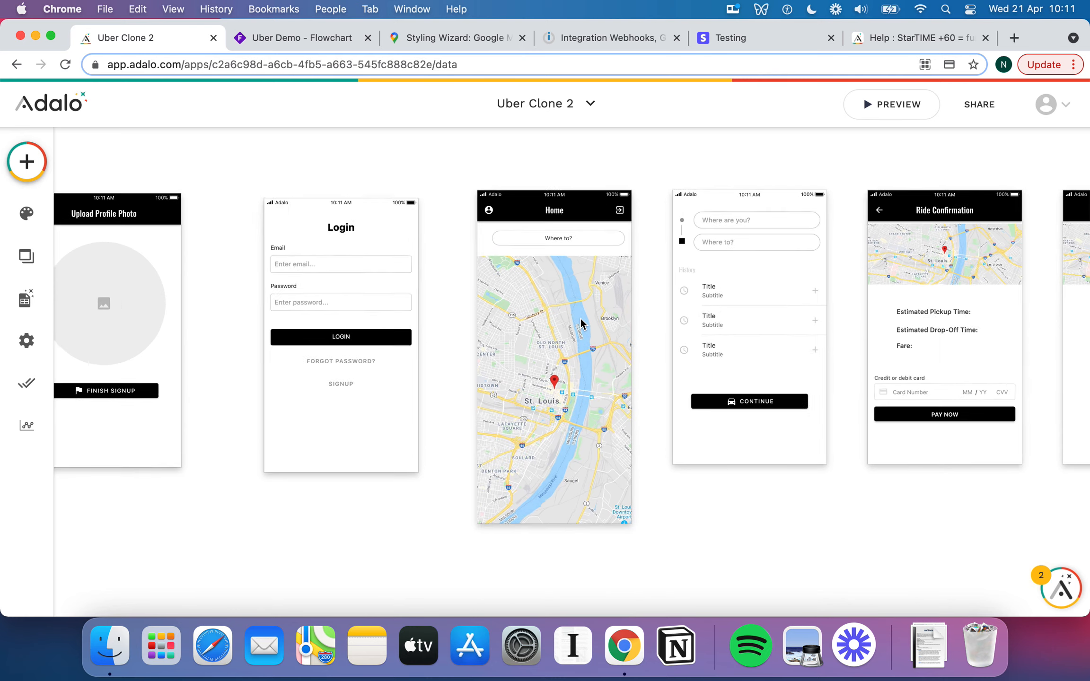
click(580, 317)
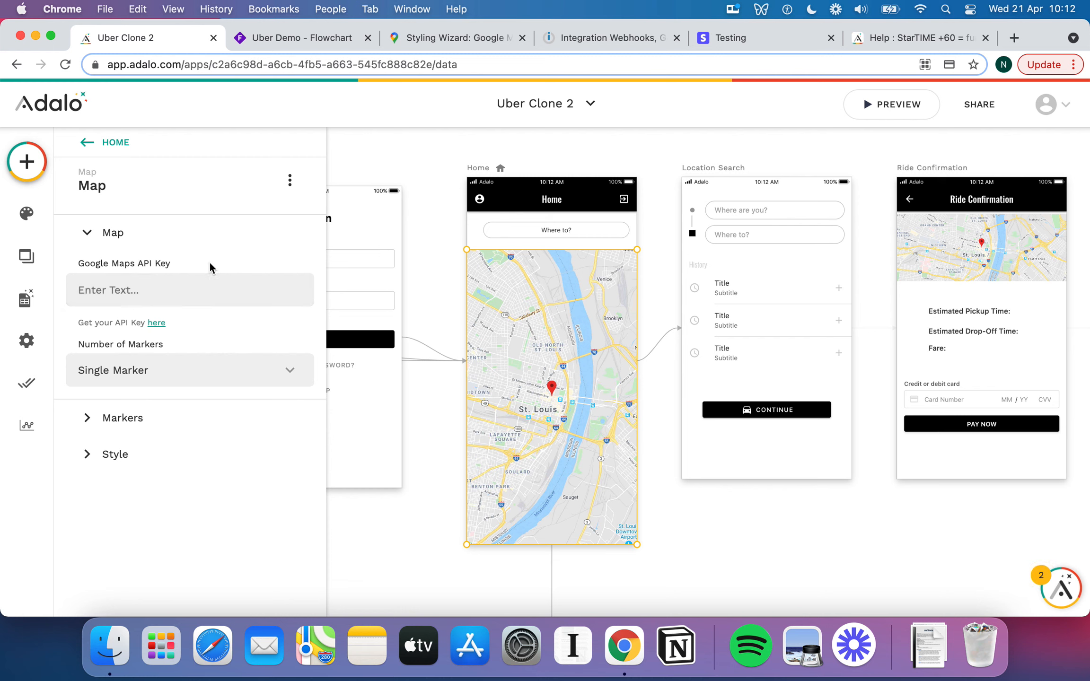
click(234, 371)
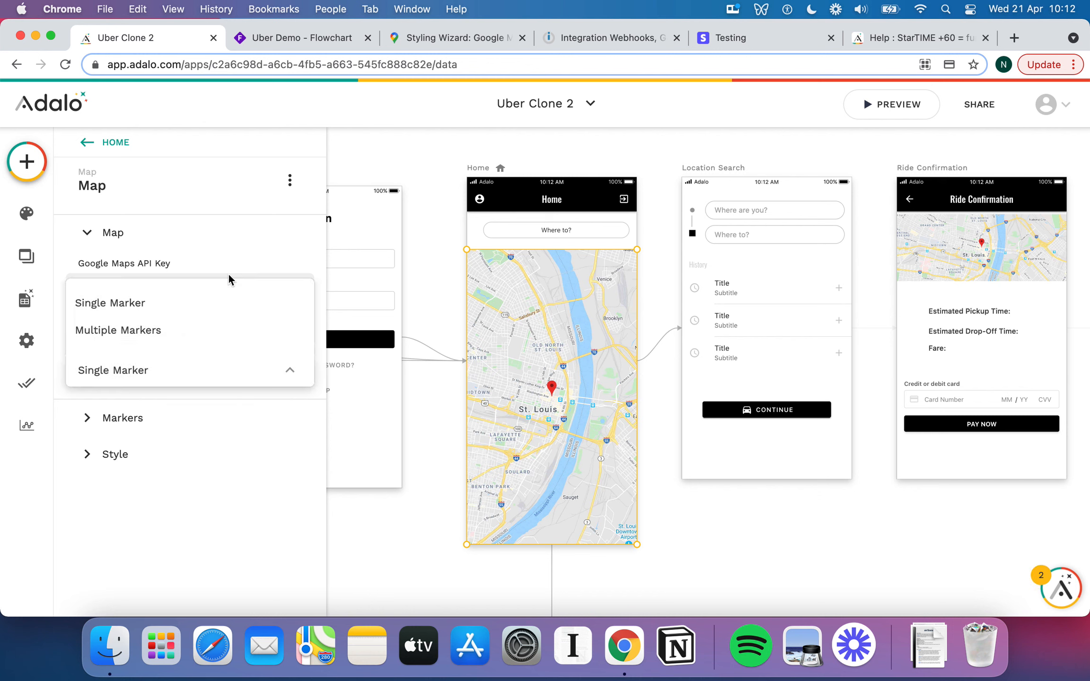
click(239, 244)
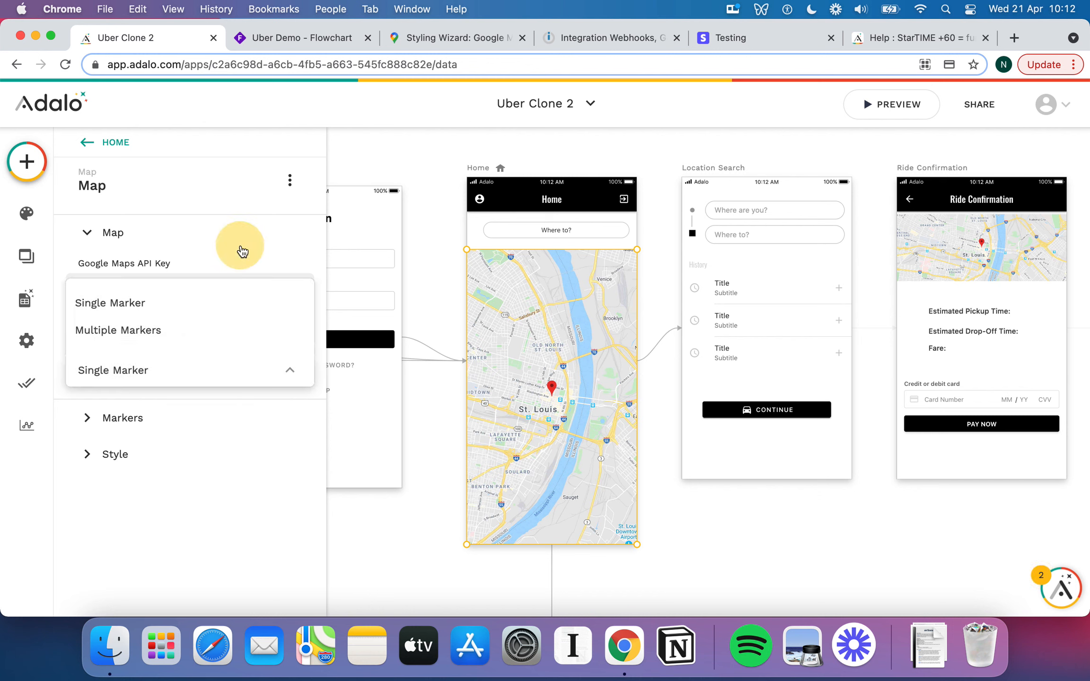
click(90, 418)
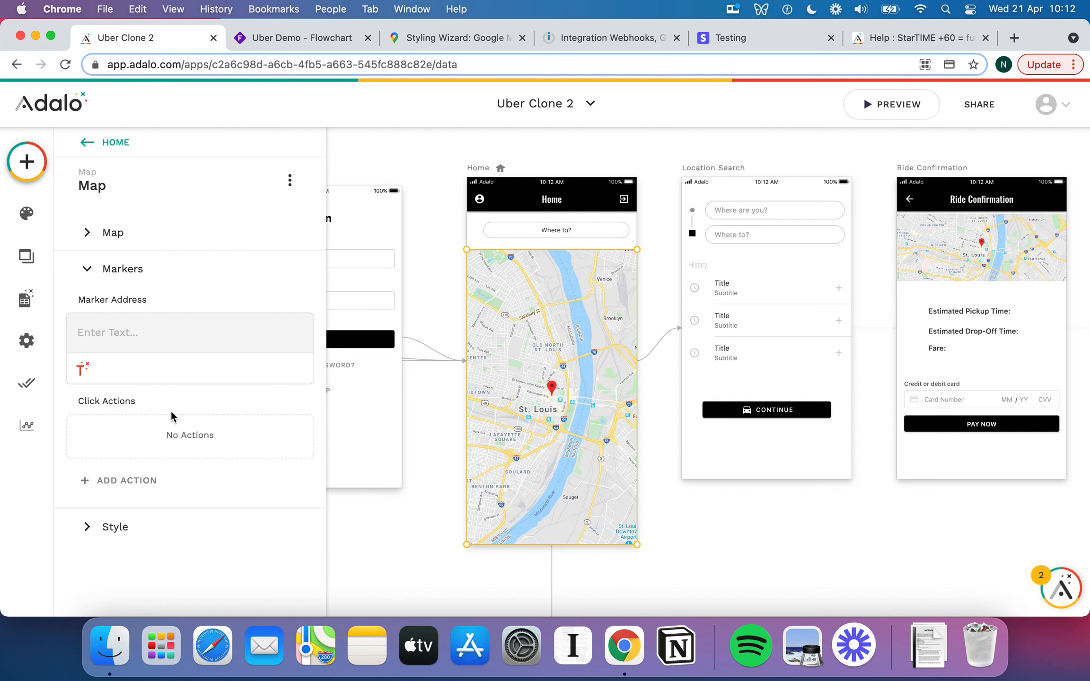
click(116, 334)
click(82, 369)
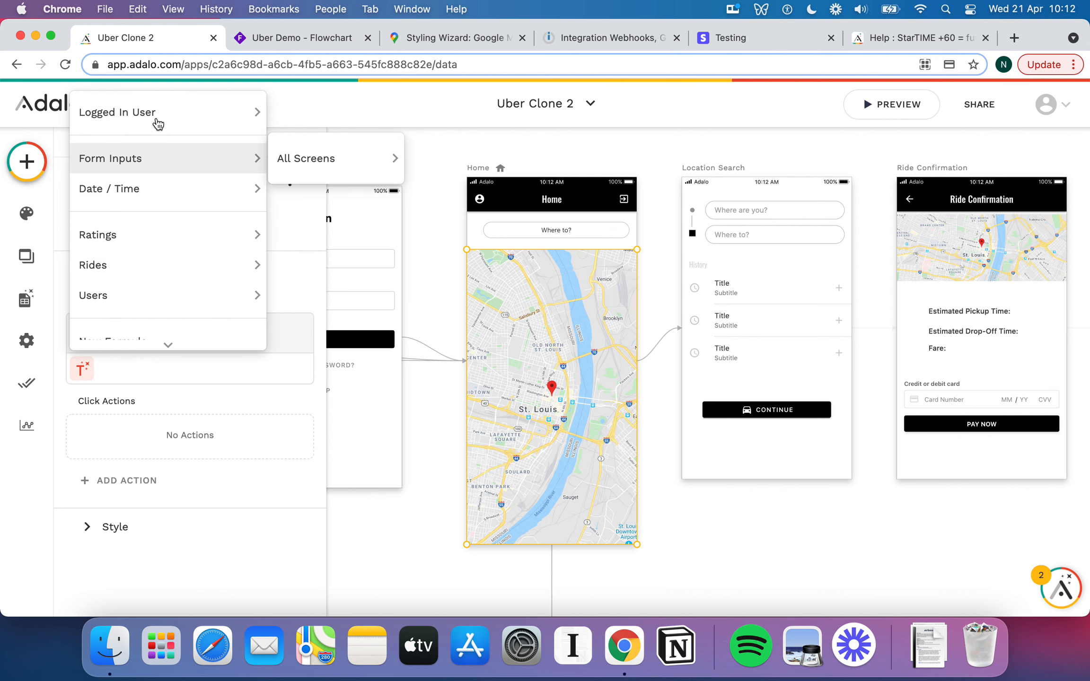
mouse_move(158, 124)
click(338, 234)
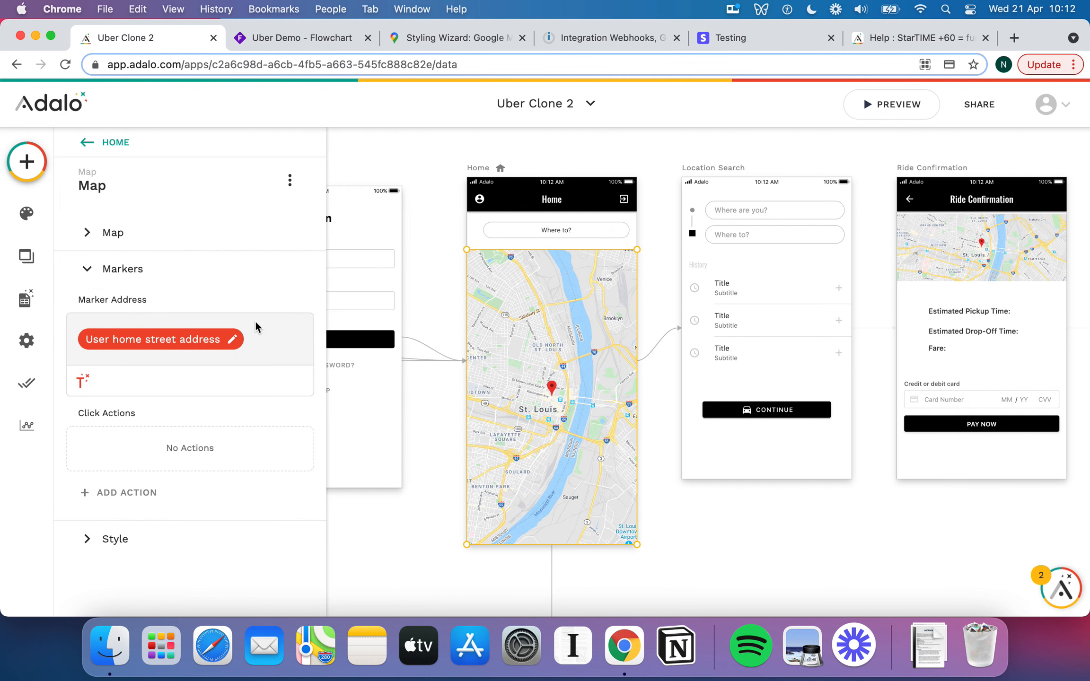
click(251, 336)
key(BackSpace)
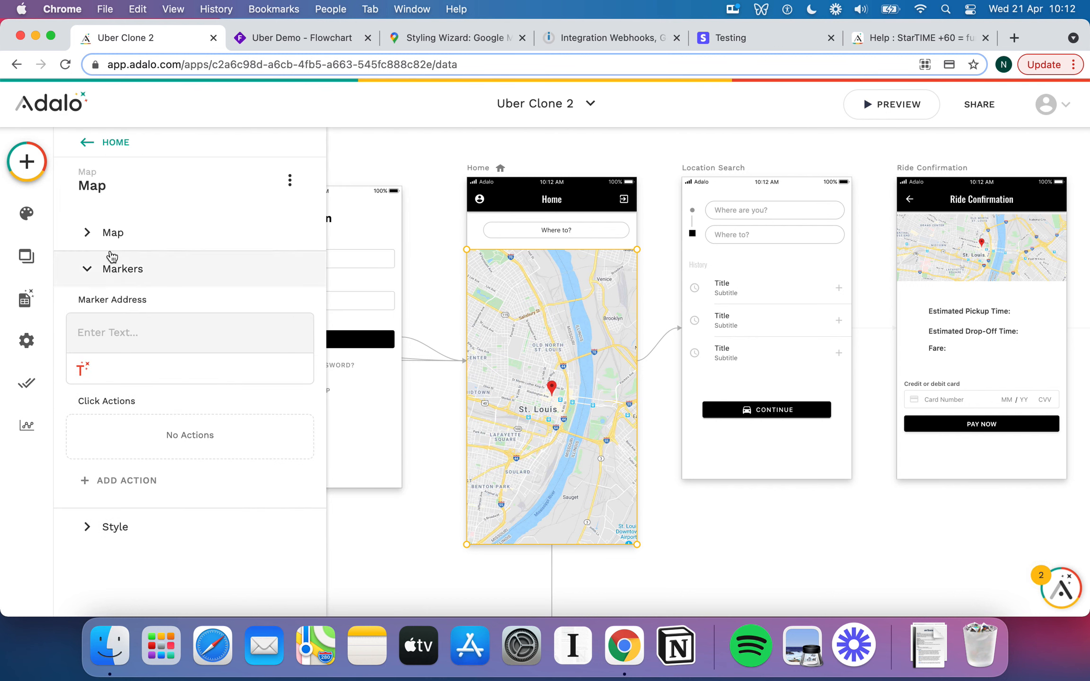
click(90, 233)
click(194, 374)
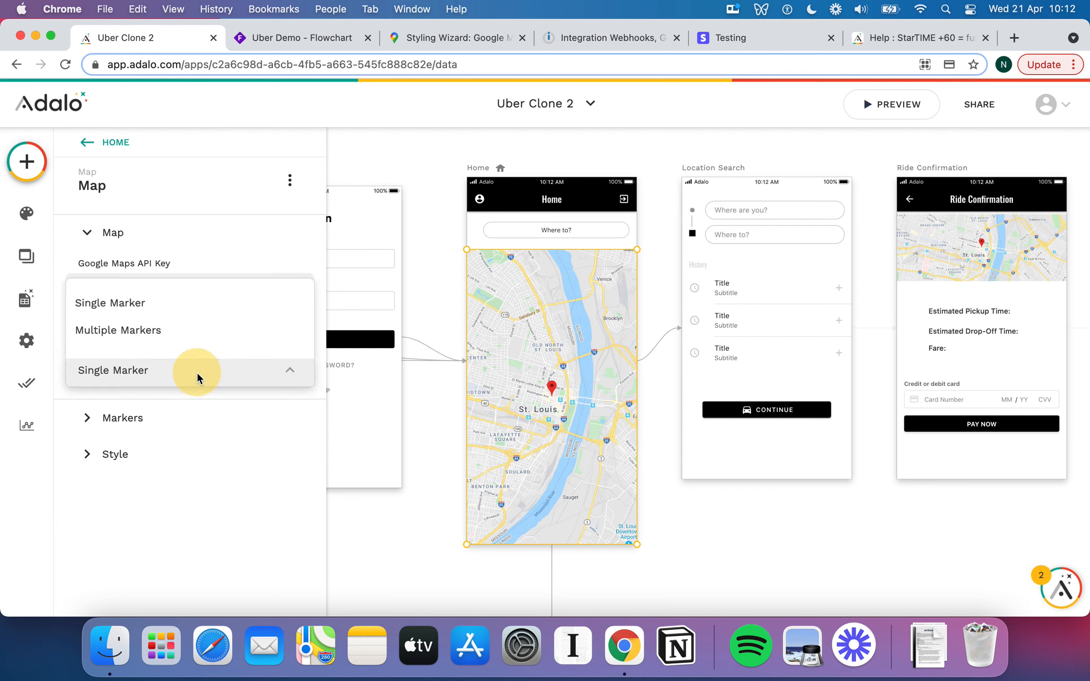
click(195, 334)
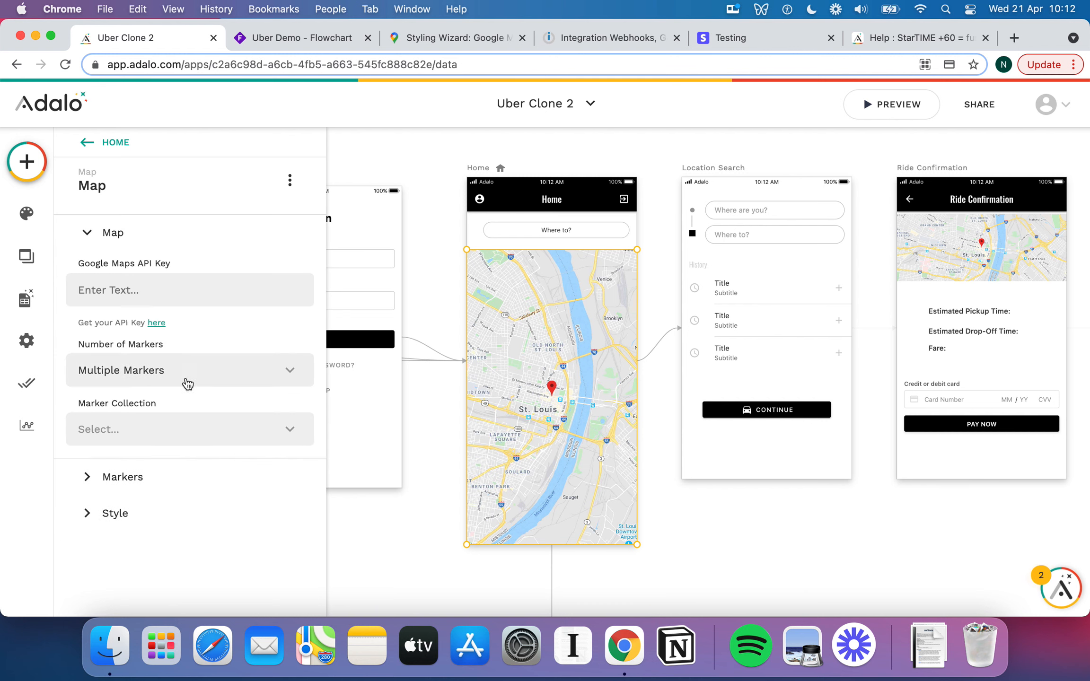
click(156, 421)
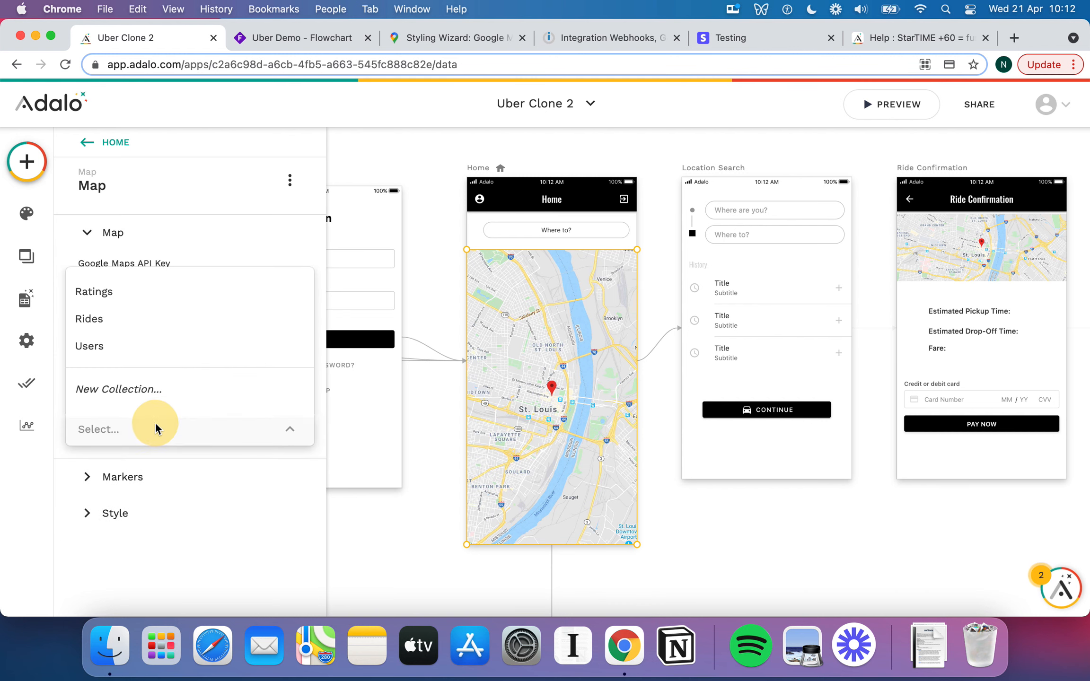
click(237, 223)
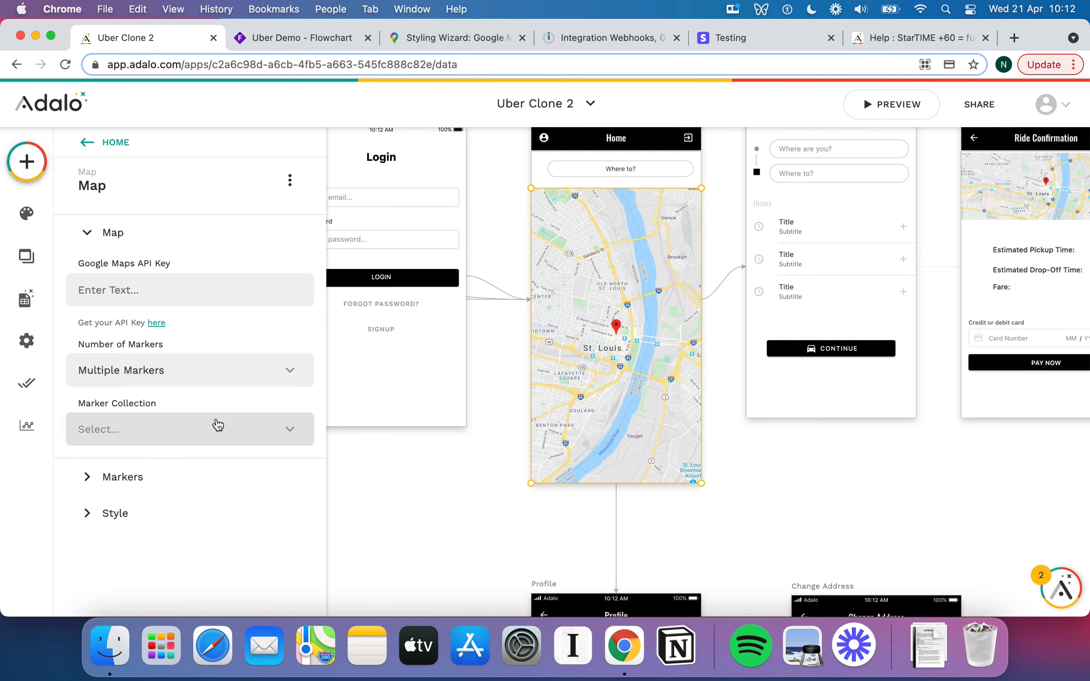
click(220, 426)
click(109, 294)
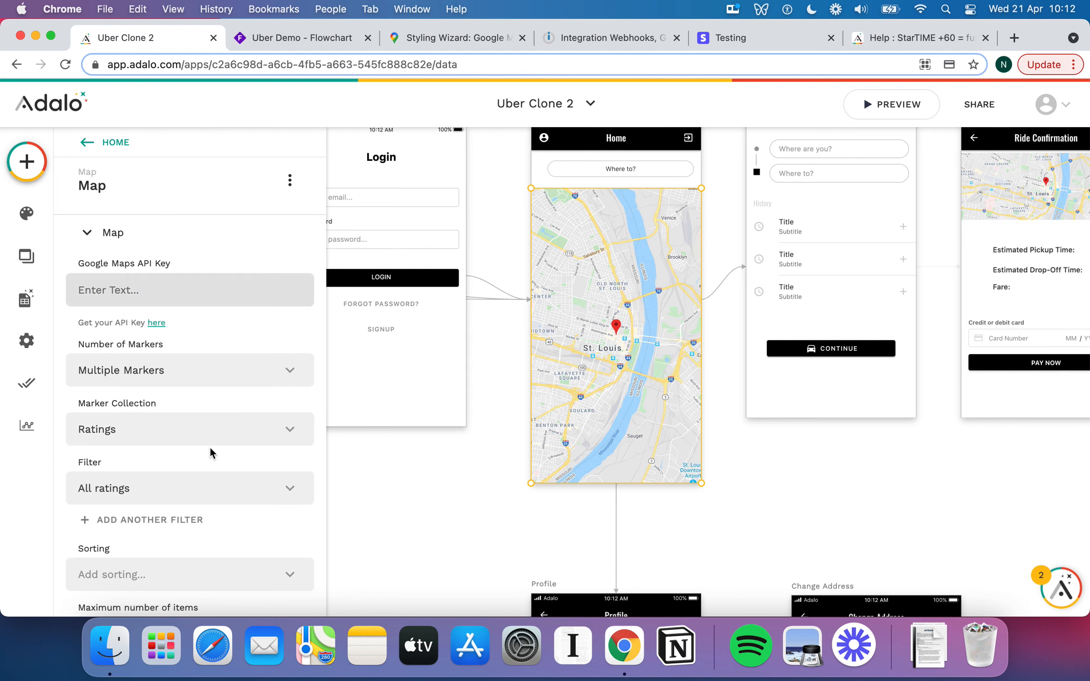
scroll(194, 473, down, 5)
scroll(202, 450, up, 5)
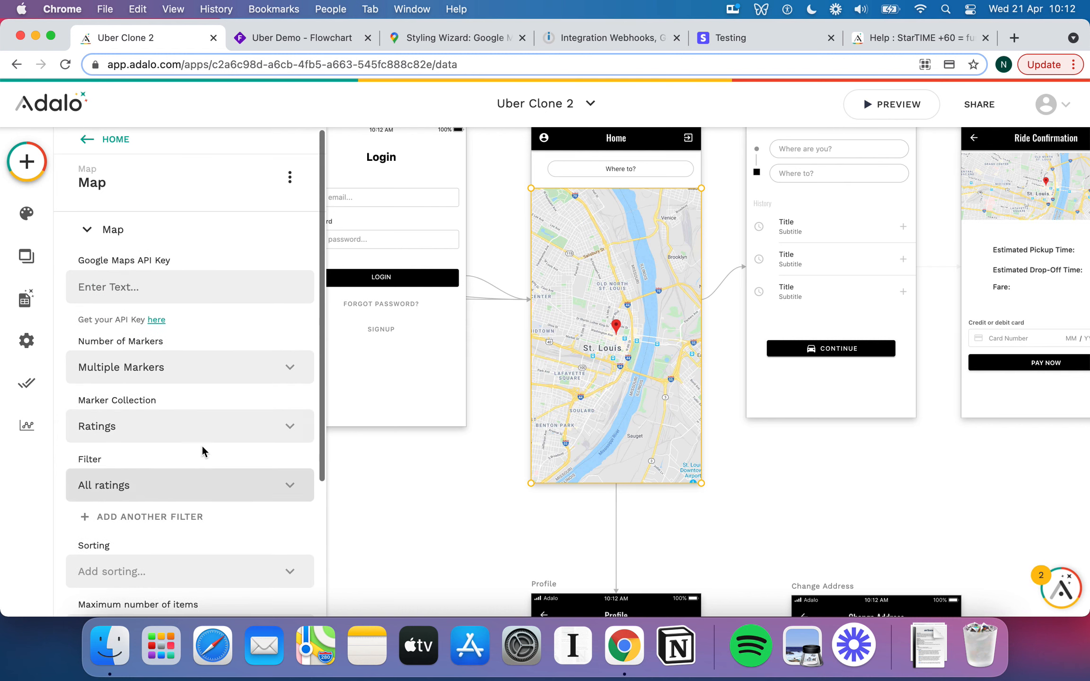
click(171, 376)
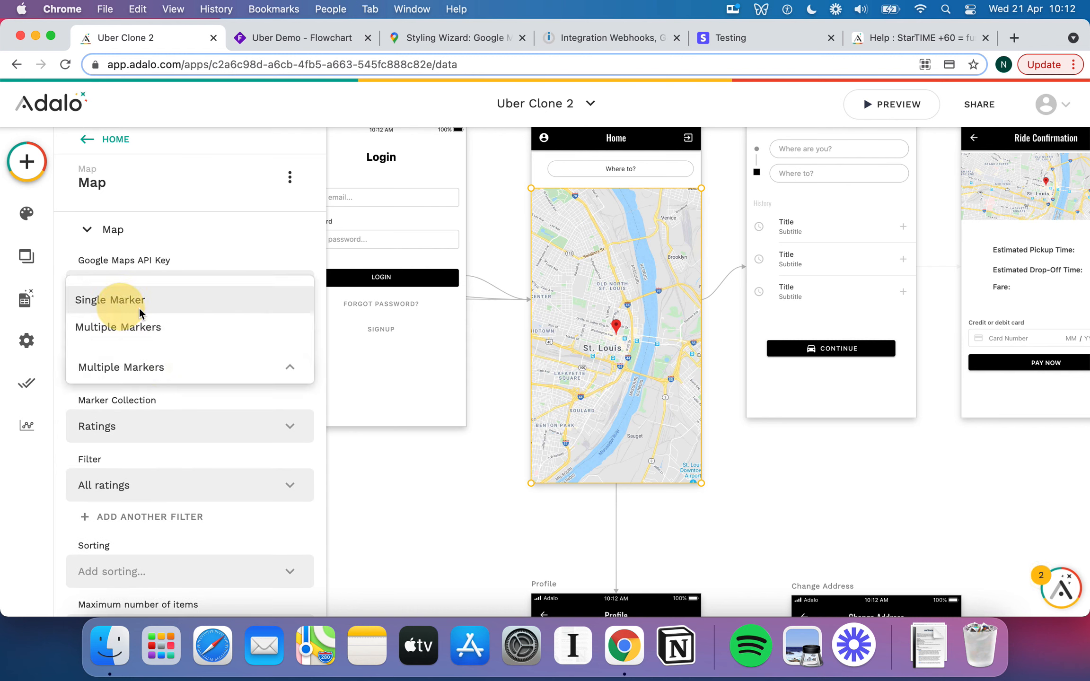
click(123, 300)
scroll(563, 421, down, 5)
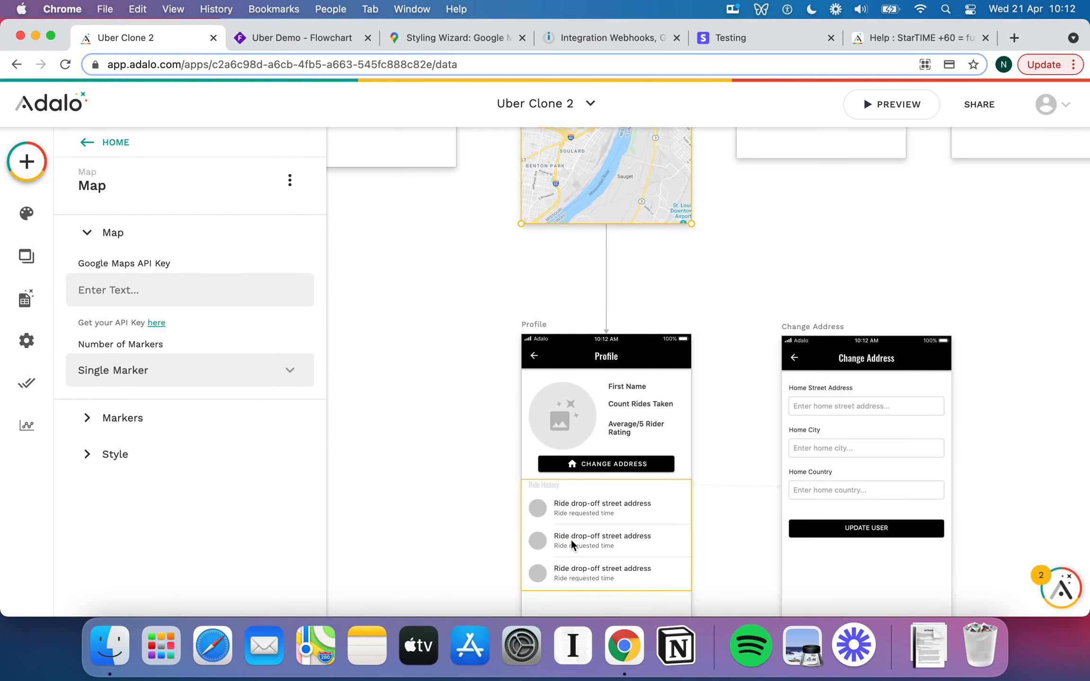
click(571, 540)
scroll(147, 377, down, 3)
scroll(146, 377, up, 3)
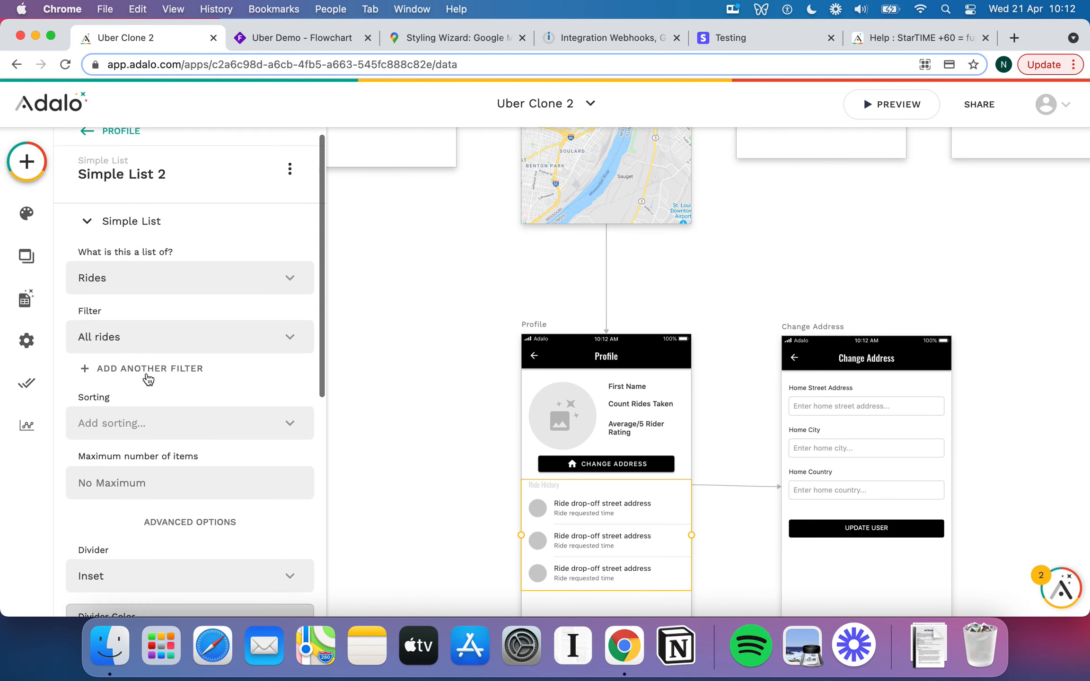
scroll(566, 315, up, 1)
scroll(567, 320, up, 4)
click(525, 244)
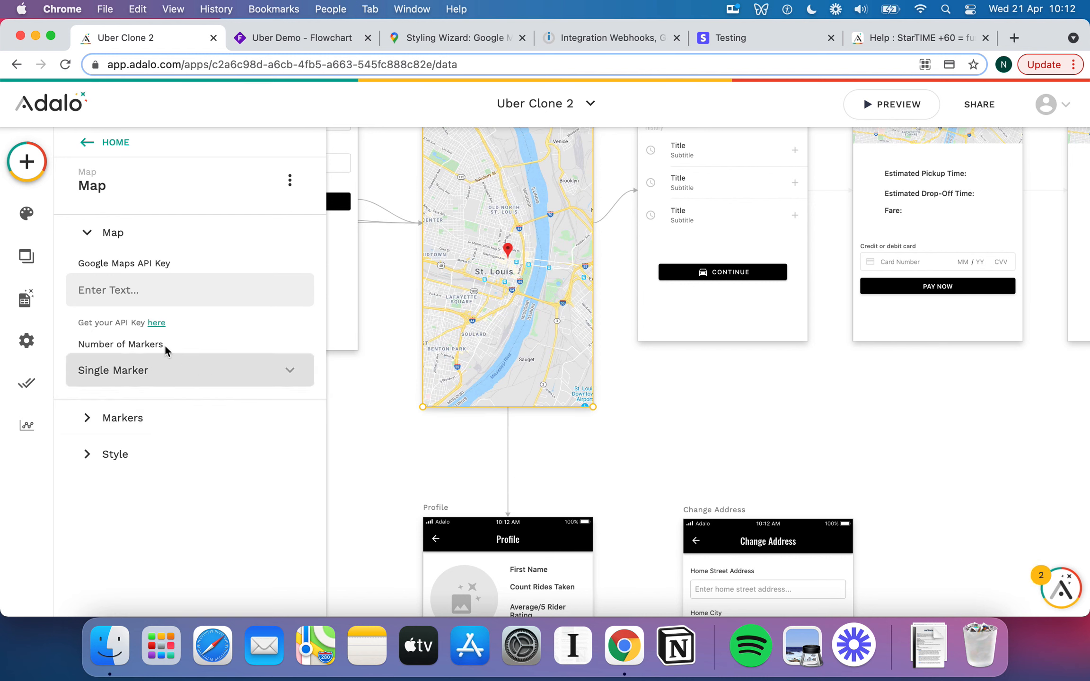
Open and close the database collections, then select the Home screen map.
click(27, 299)
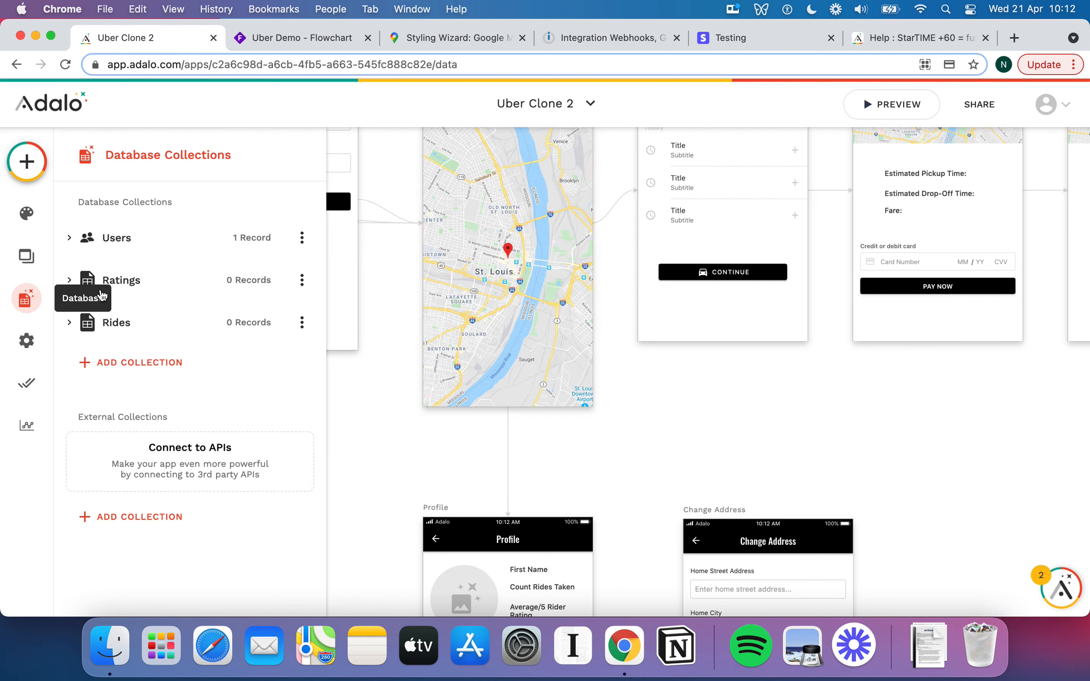
click(33, 305)
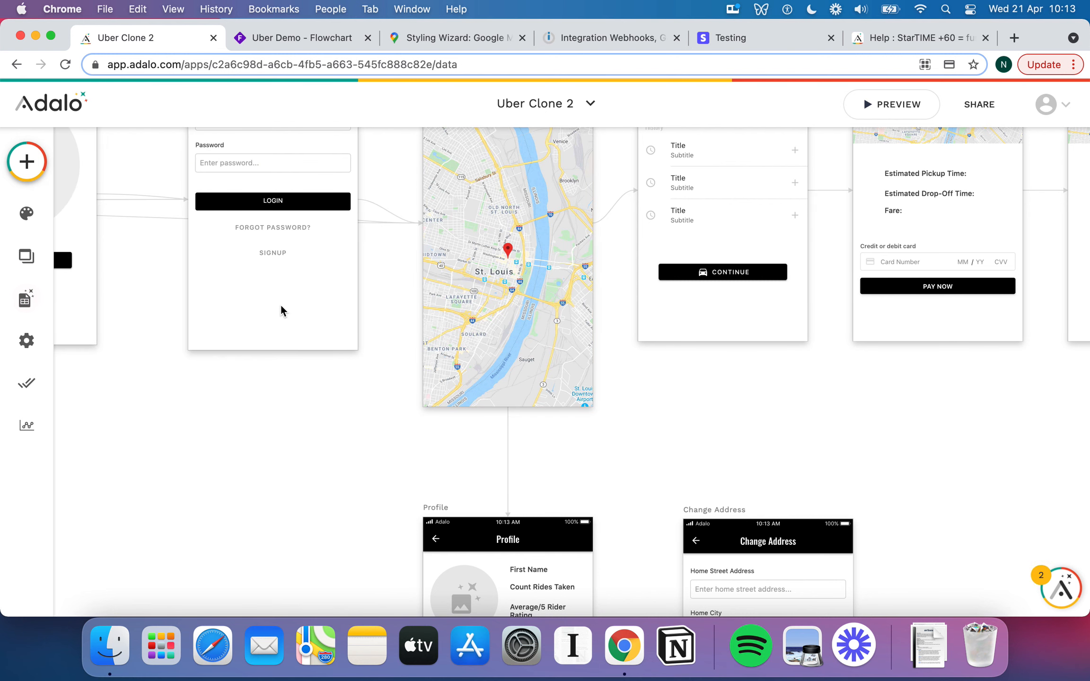
scroll(321, 395, up, 4)
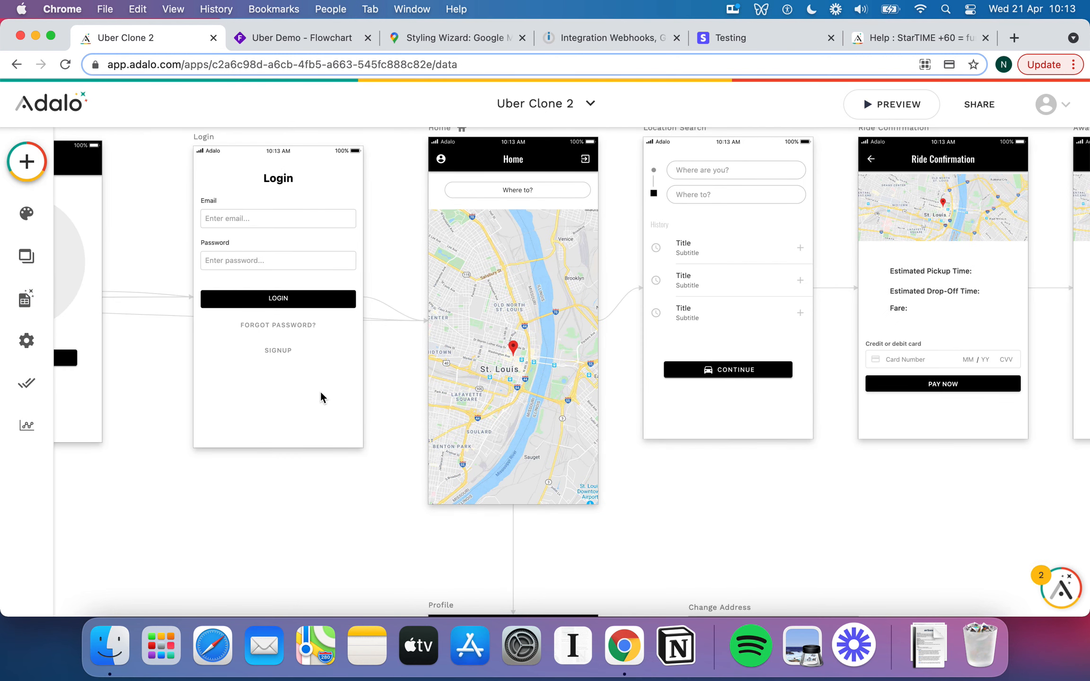
click(482, 302)
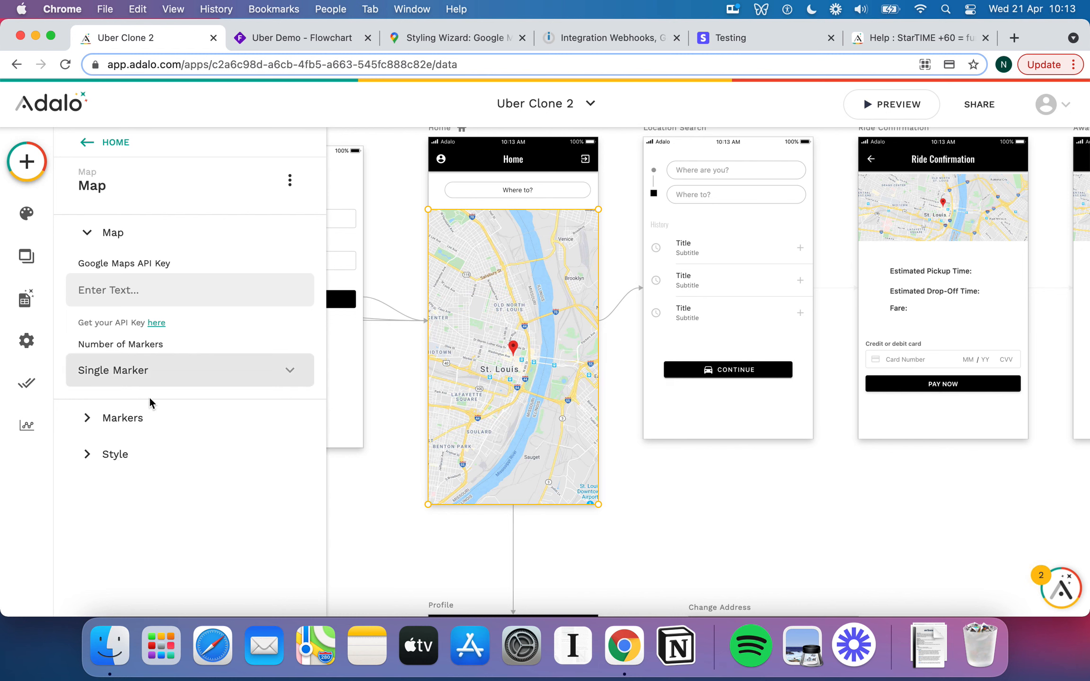
Paste the Google Maps API key into the Home map's API Key field.
scroll(475, 384, up, 2)
scroll(475, 384, right, 1)
scroll(475, 381, up, 2)
scroll(475, 381, right, 1)
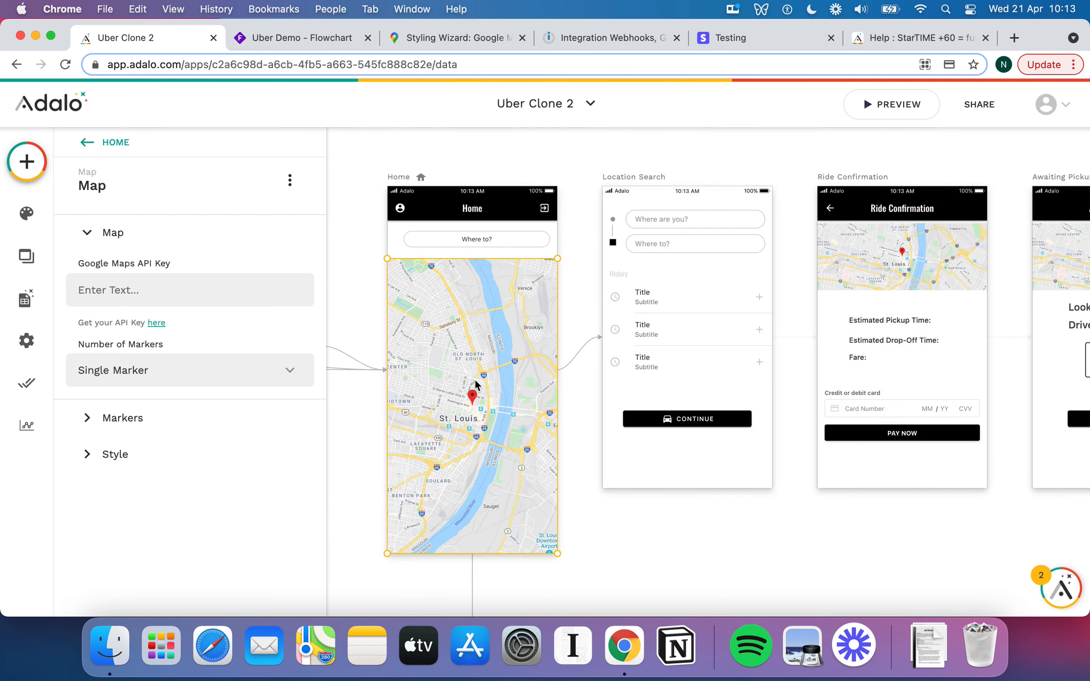
scroll(475, 380, left, 2)
scroll(475, 380, down, 1)
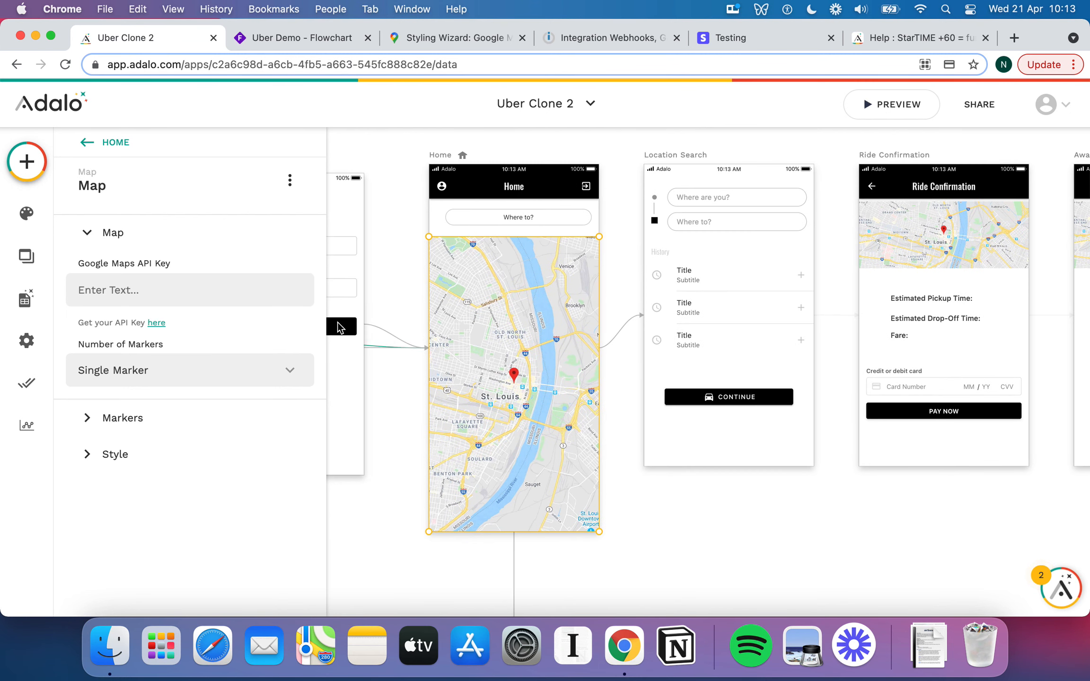
click(264, 291)
key(super+v)
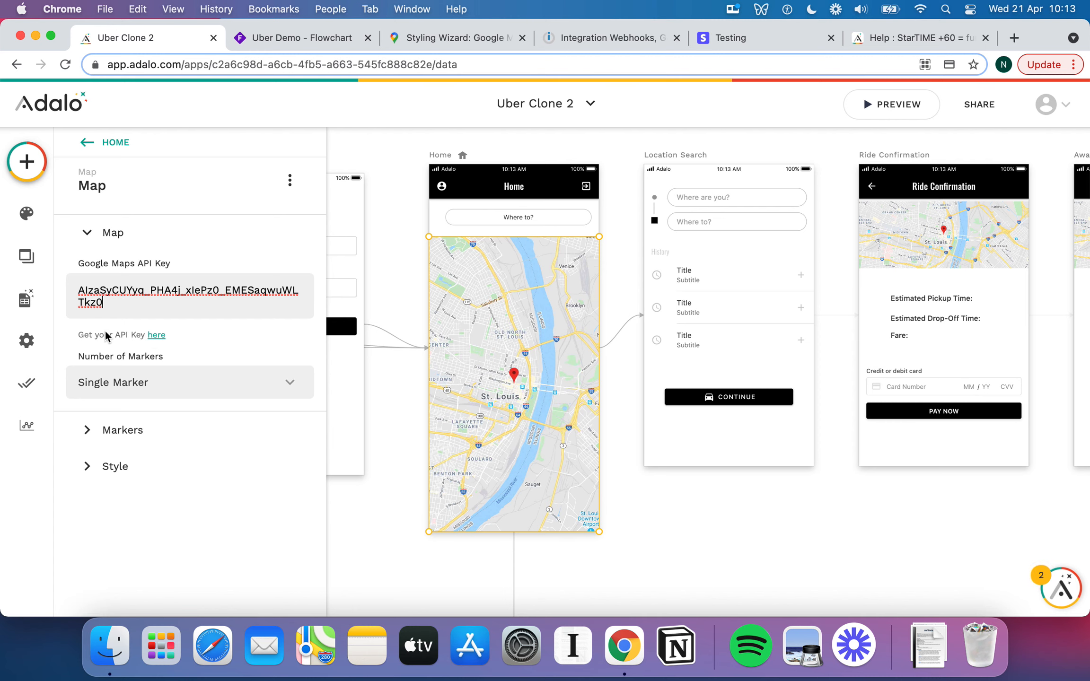
Open the Maps help article and read through its API key, Google APIs and billing sections.
click(157, 335)
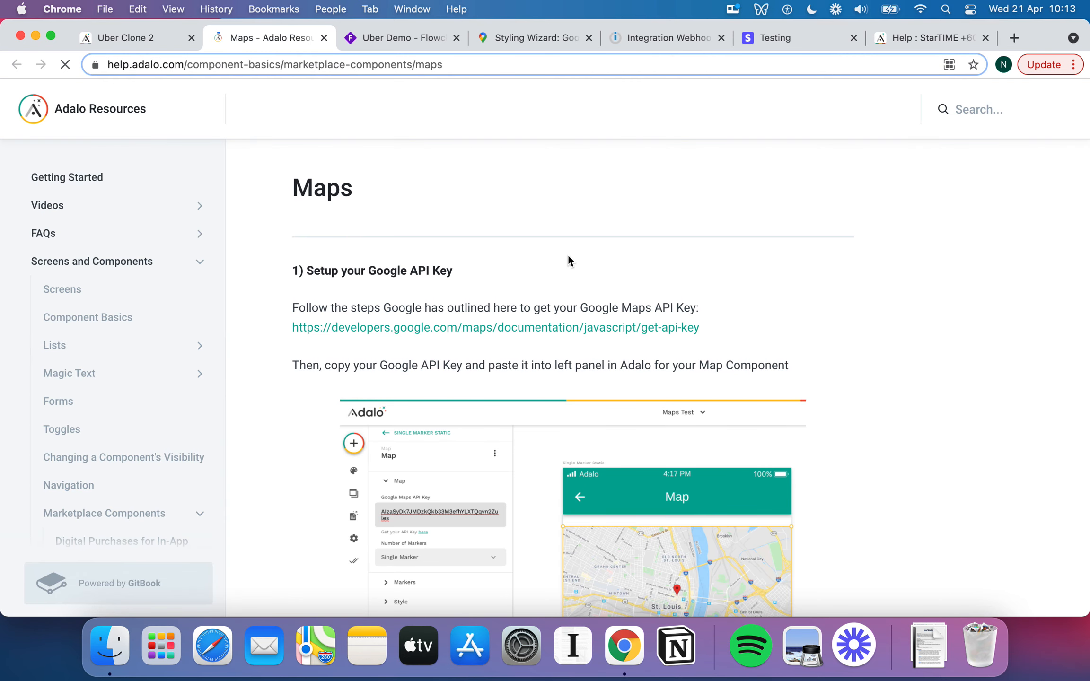
scroll(567, 254, down, 3)
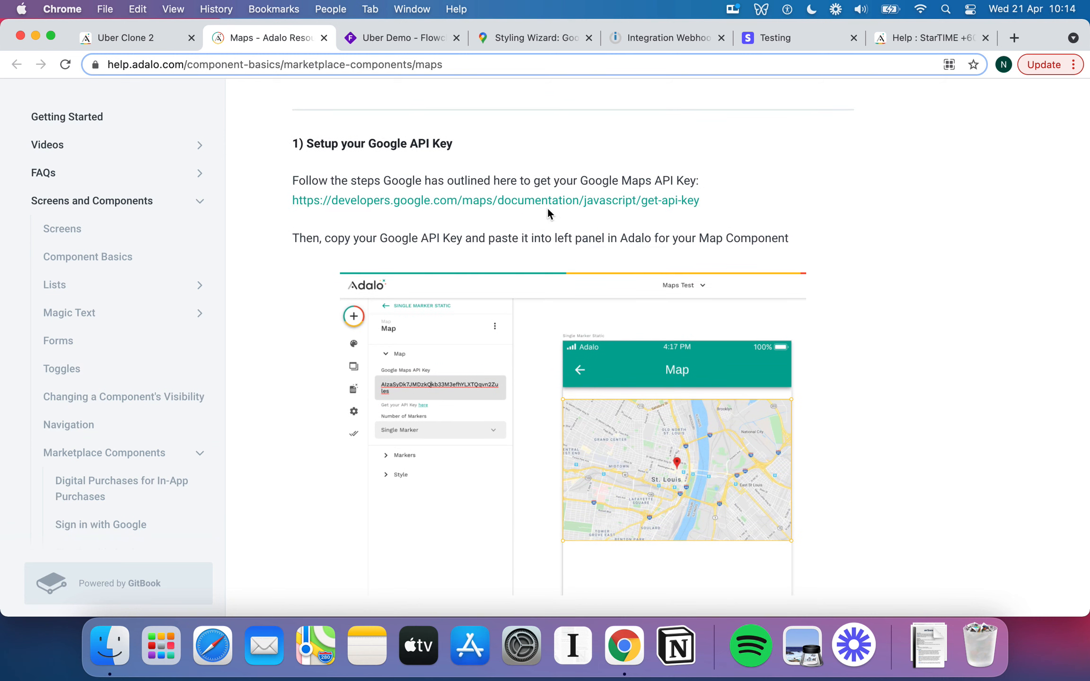
scroll(551, 203, down, 4)
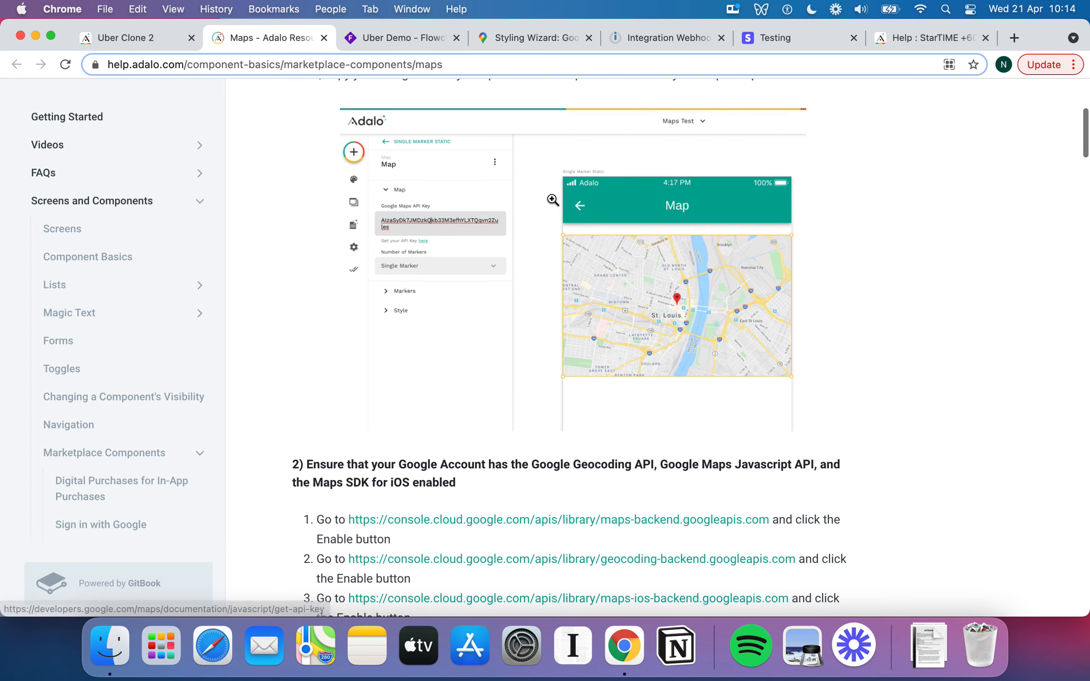
scroll(553, 199, up, 3)
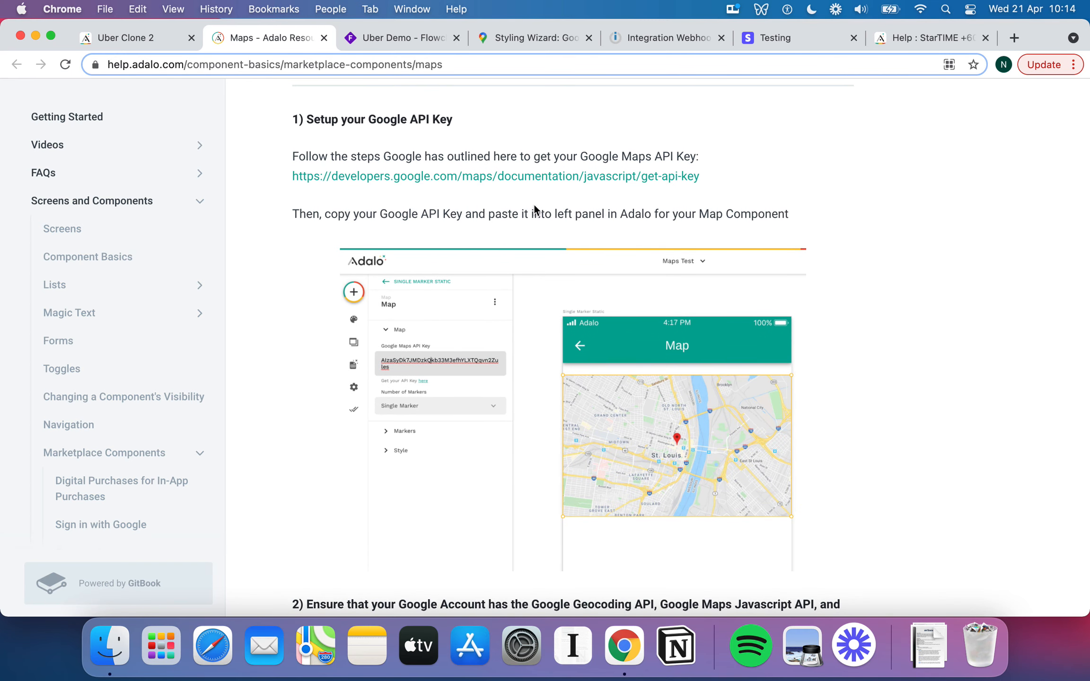
scroll(617, 223, down, 3)
scroll(617, 329, up, 2)
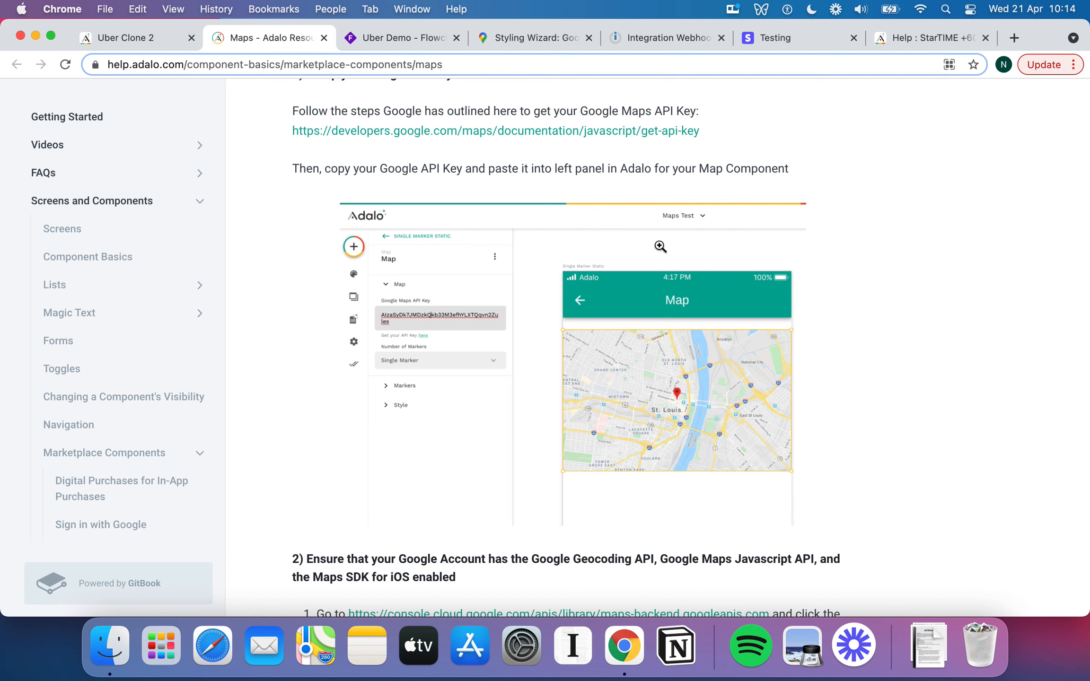
scroll(660, 247, down, 1)
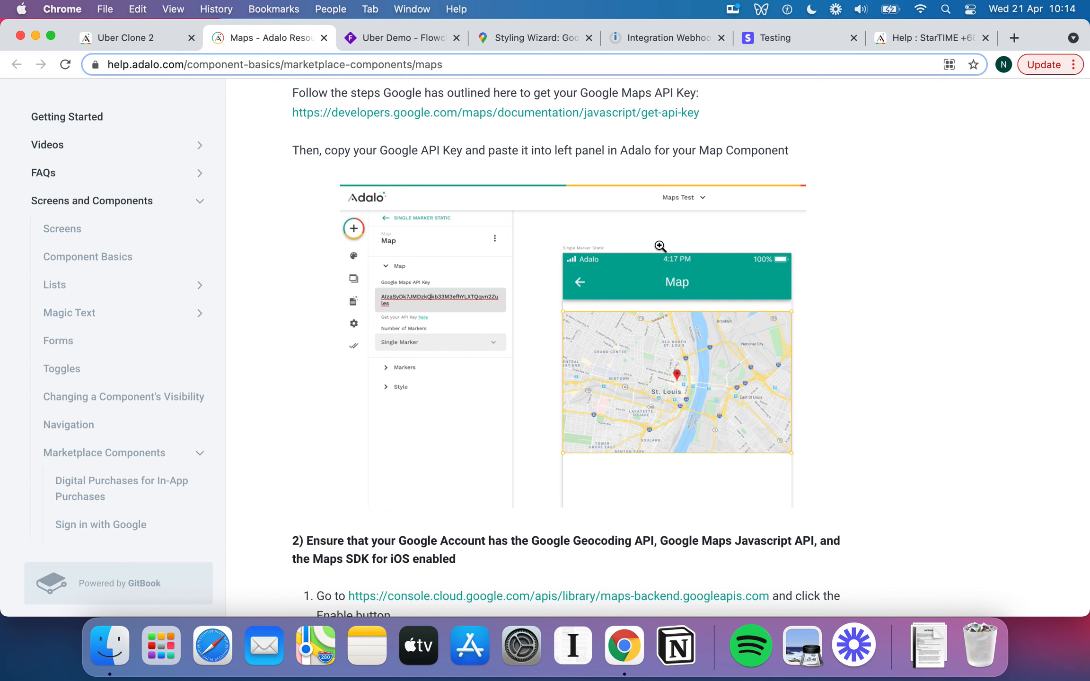
scroll(661, 247, down, 10)
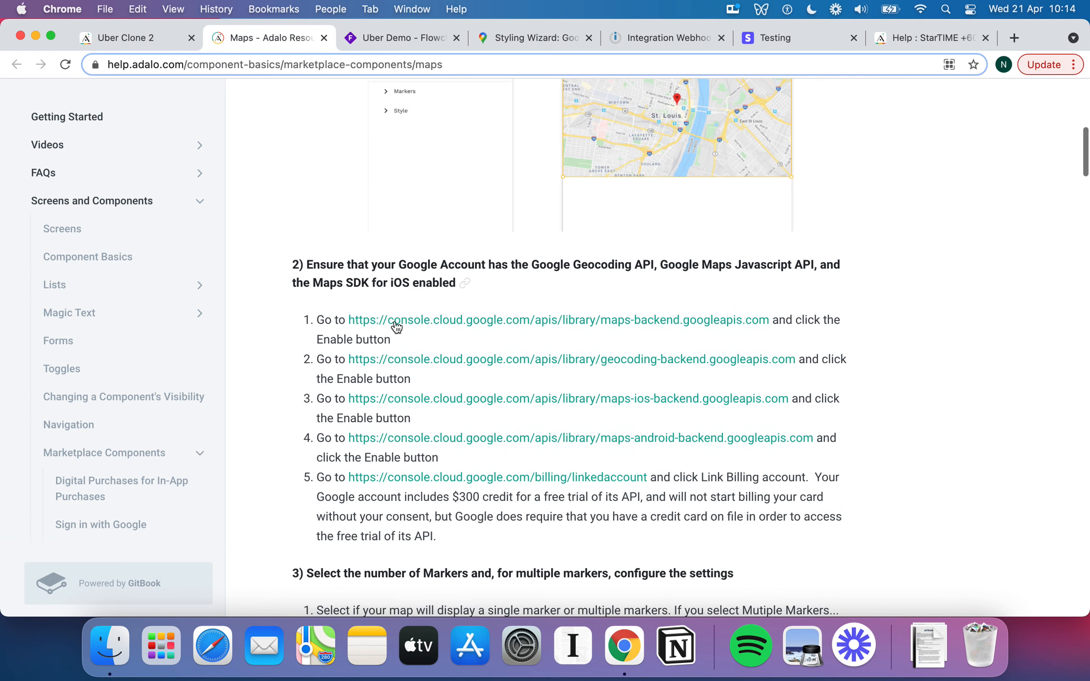
scroll(407, 298, down, 1)
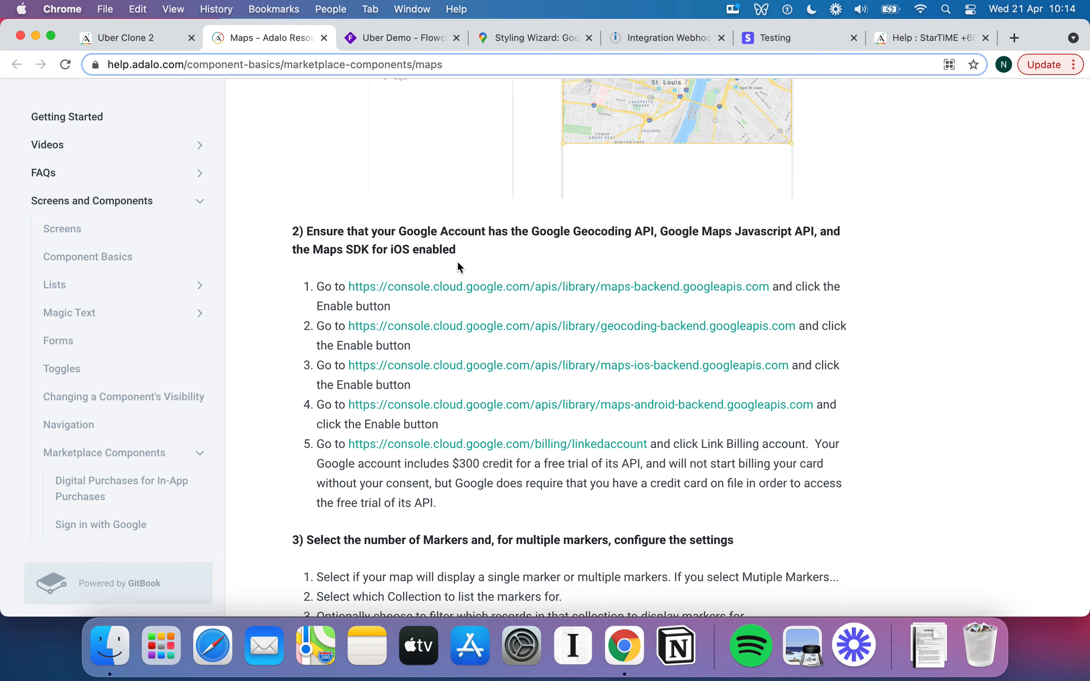
scroll(457, 267, up, 3)
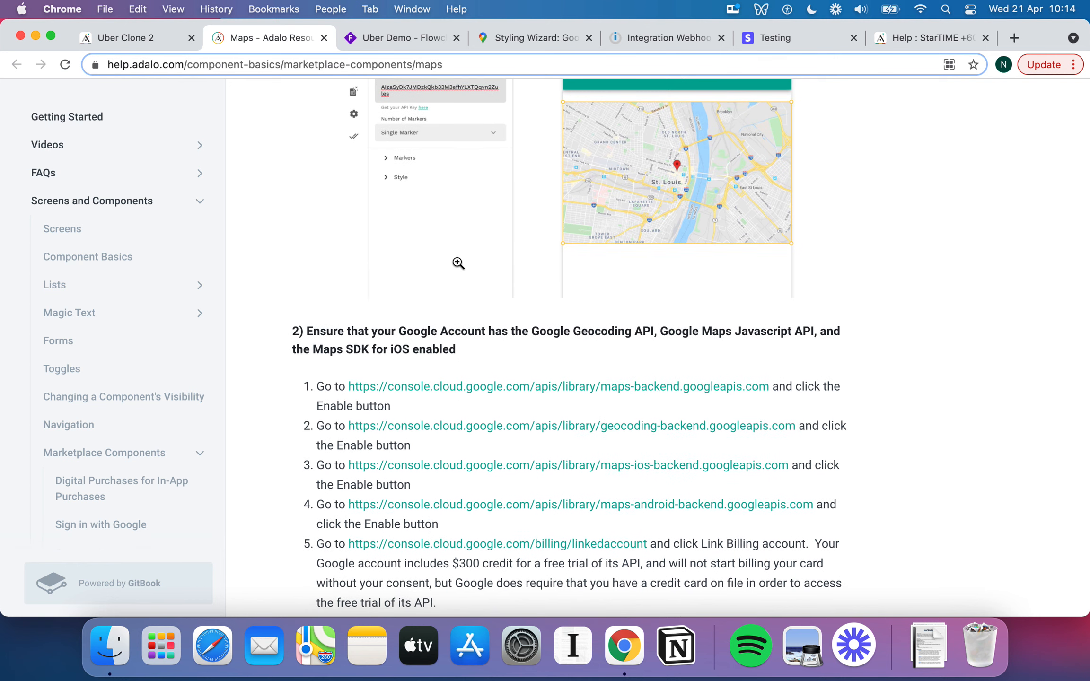
scroll(458, 263, down, 2)
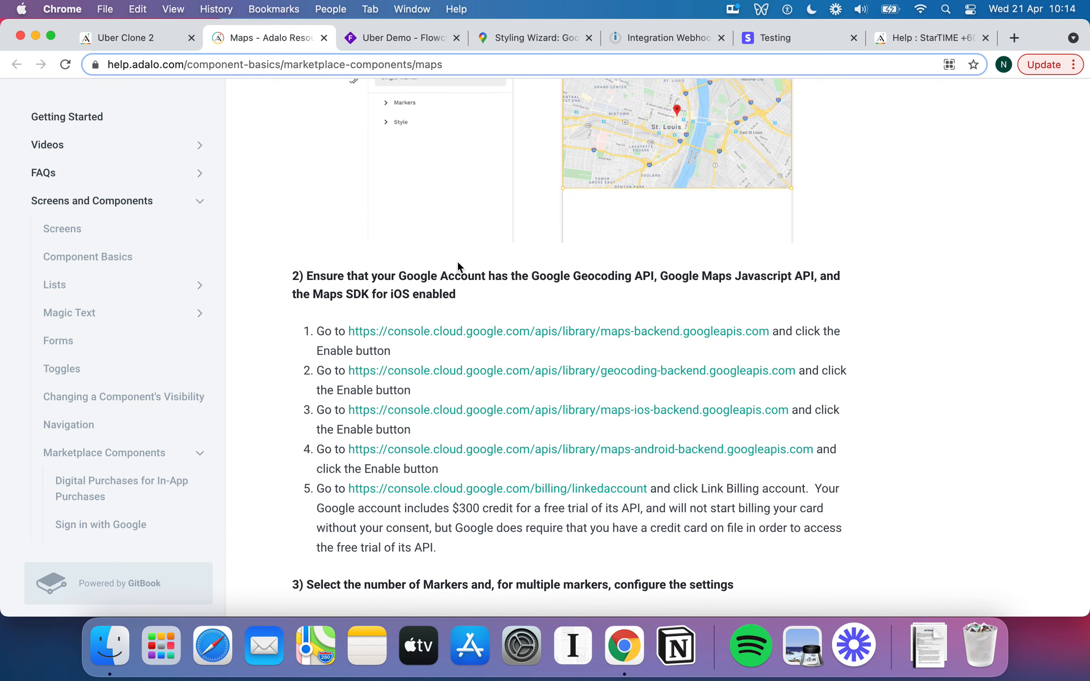
scroll(457, 266, down, 4)
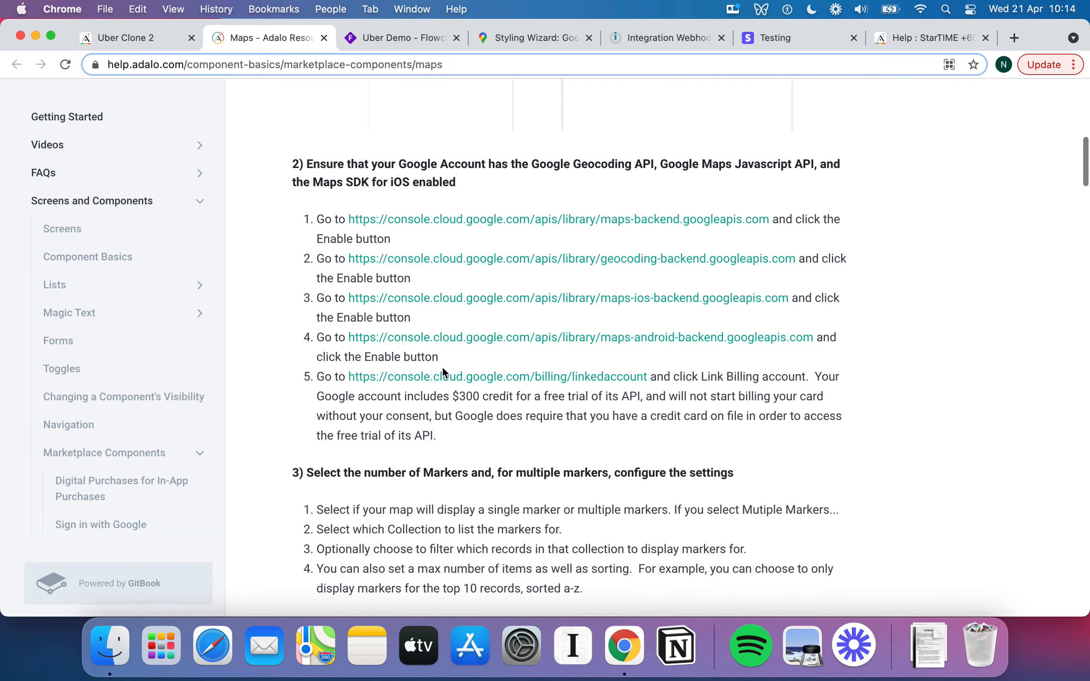
scroll(506, 340, down, 3)
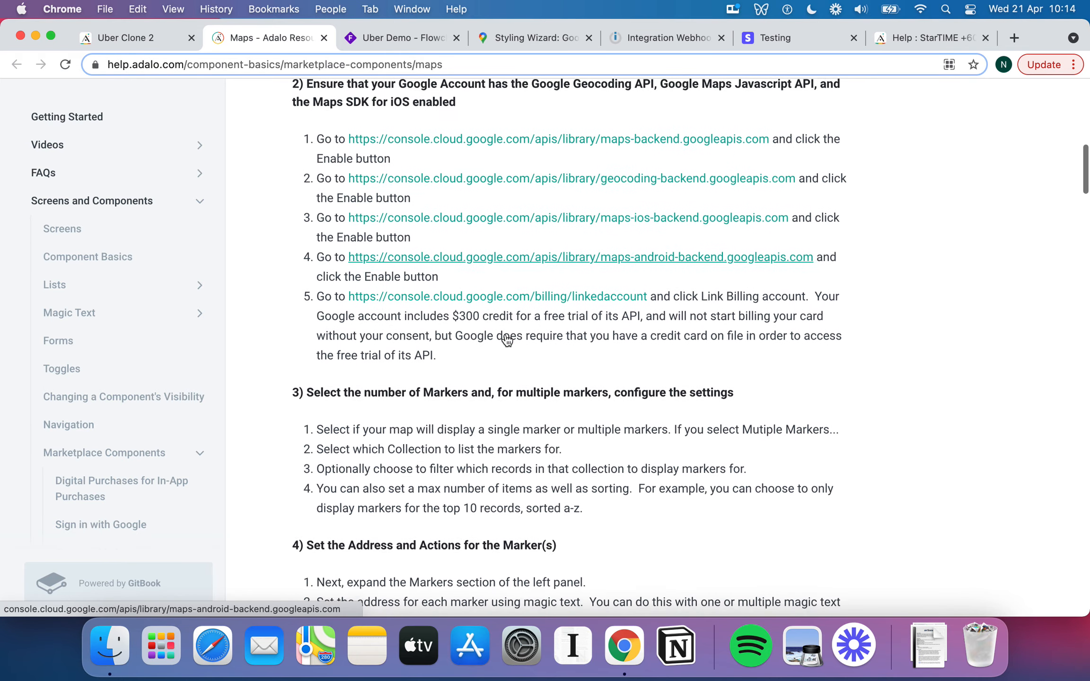
scroll(506, 339, up, 3)
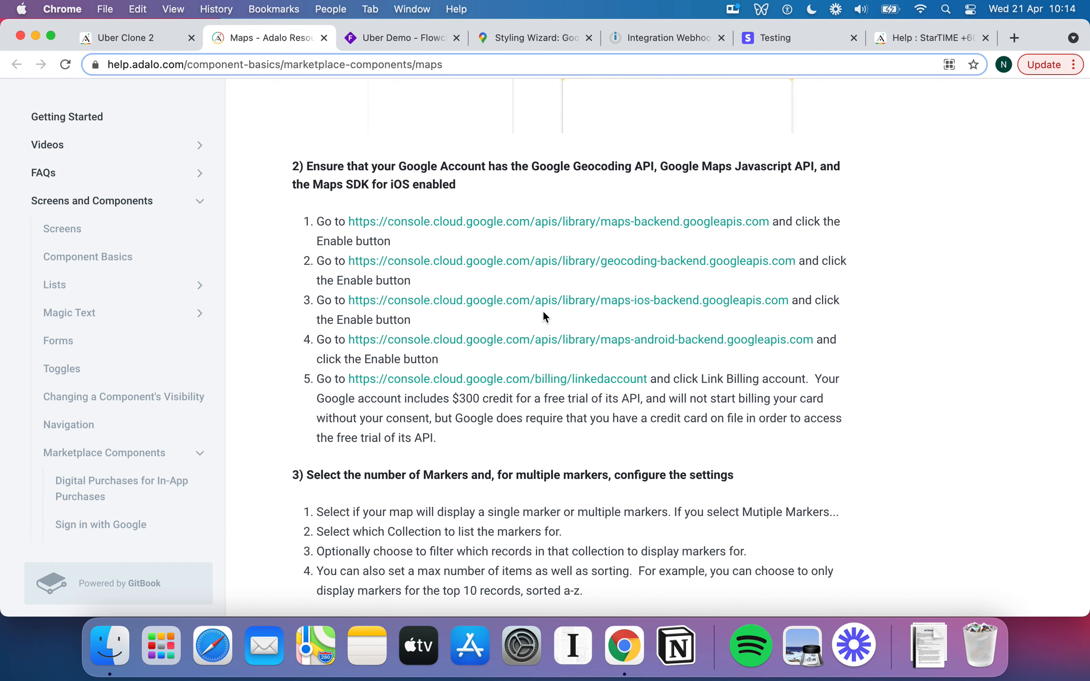
scroll(591, 412, down, 3)
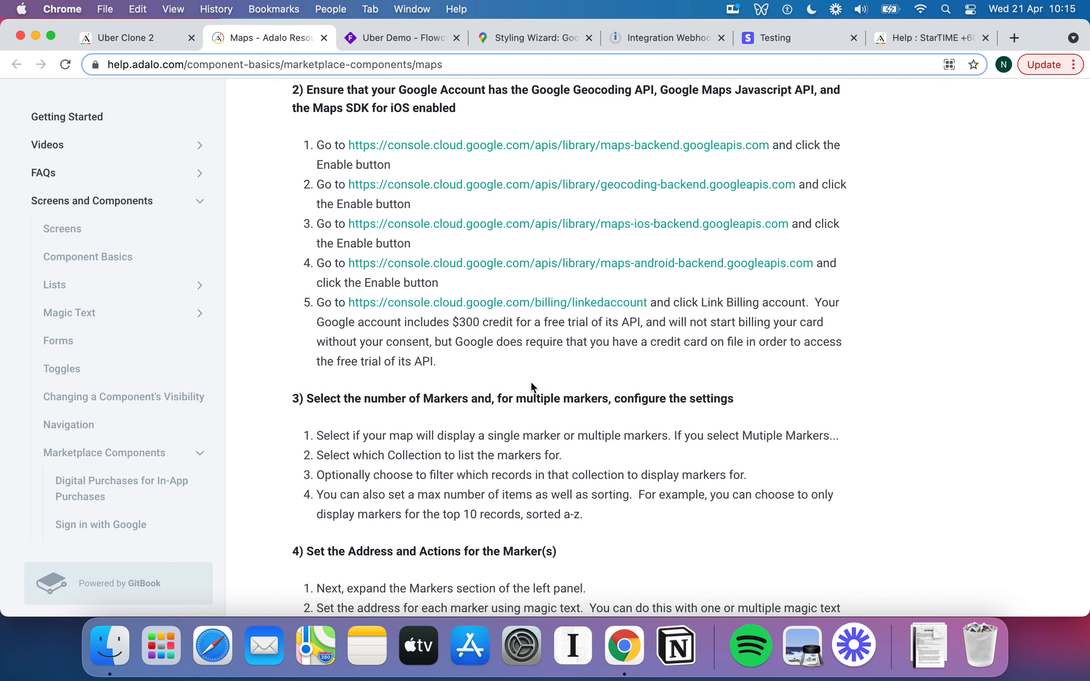
scroll(531, 388, down, 5)
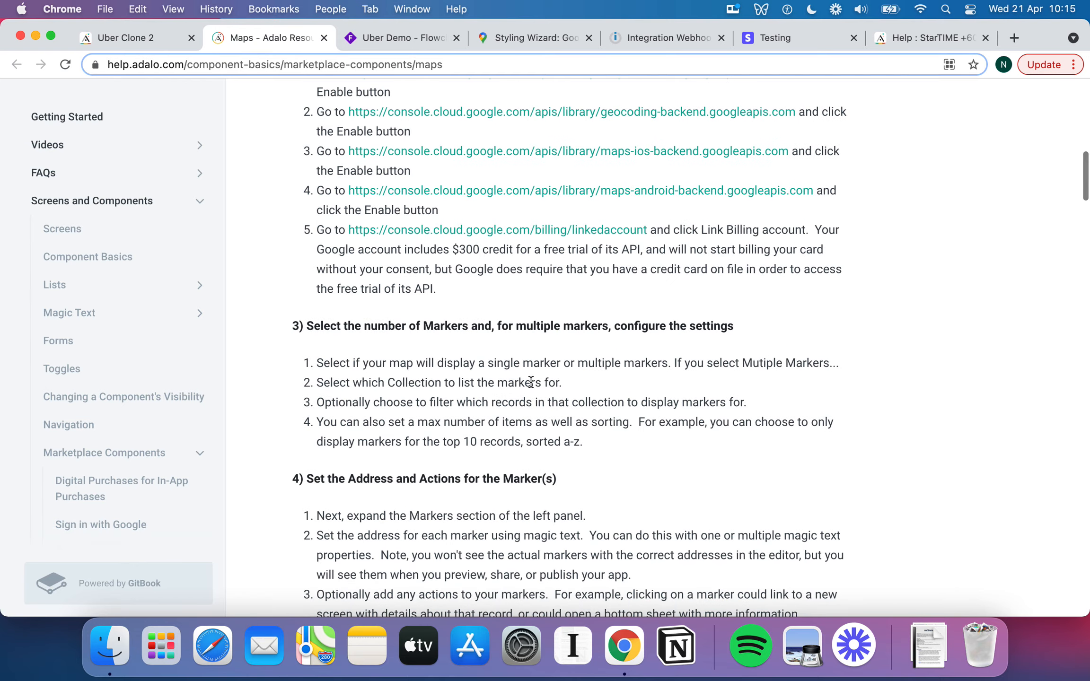
scroll(530, 382, up, 4)
scroll(530, 381, up, 8)
scroll(530, 382, down, 20)
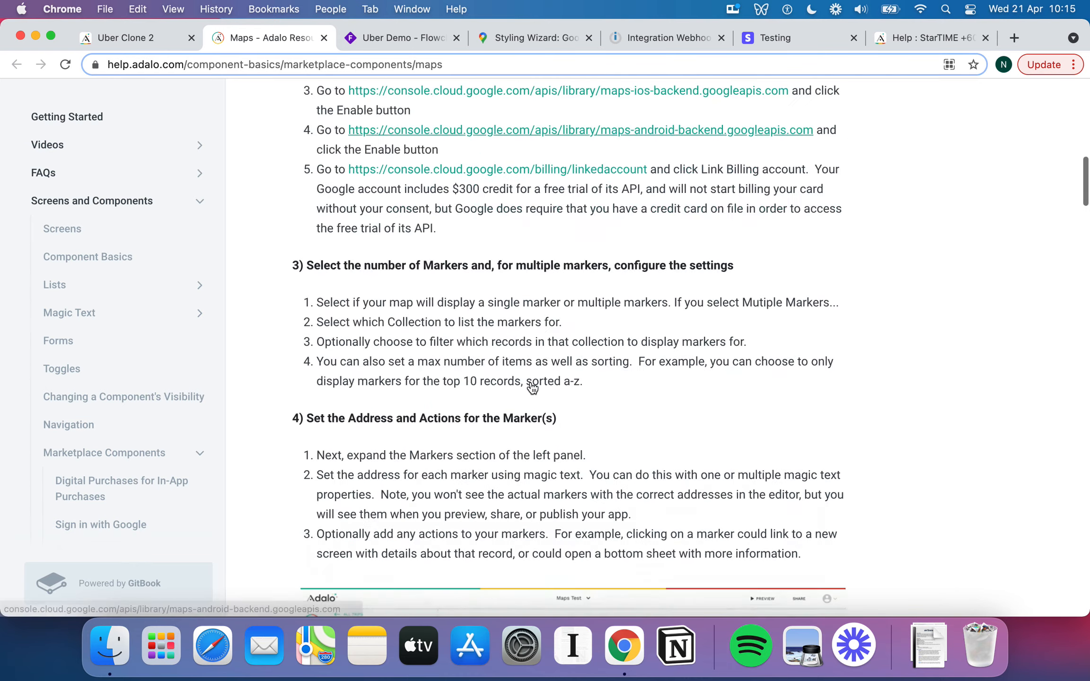
scroll(531, 382, up, 20)
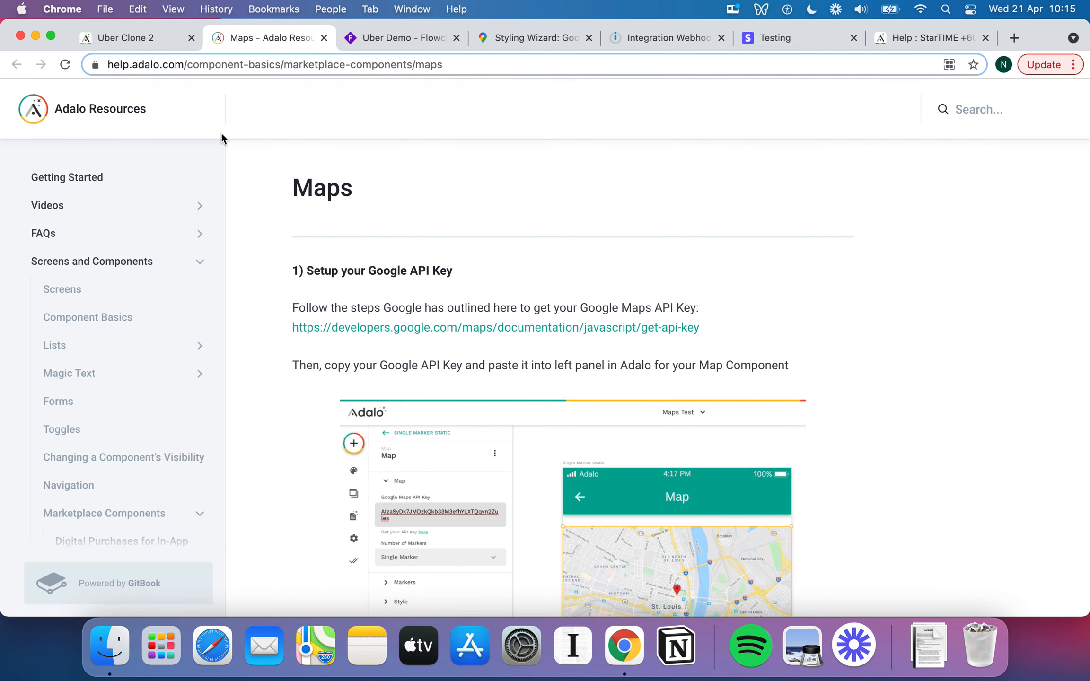
scroll(496, 305, down, 15)
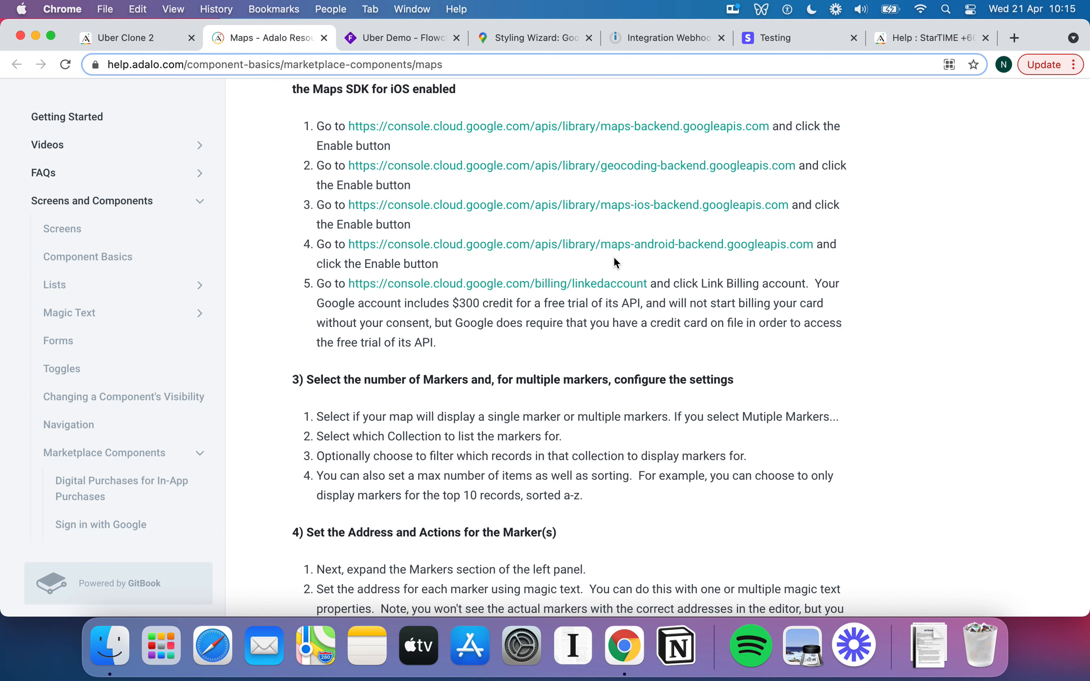
Compare the Google Maps webhook scenario with the Maps help article, then return to the Uber Clone 2 editor.
click(670, 37)
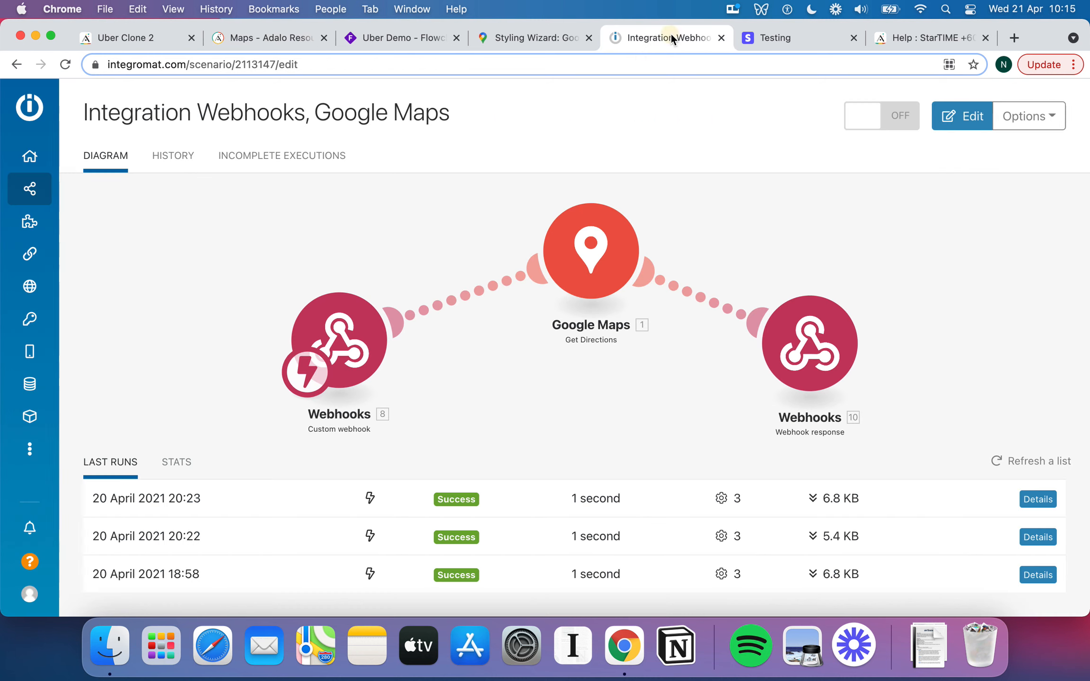
click(250, 43)
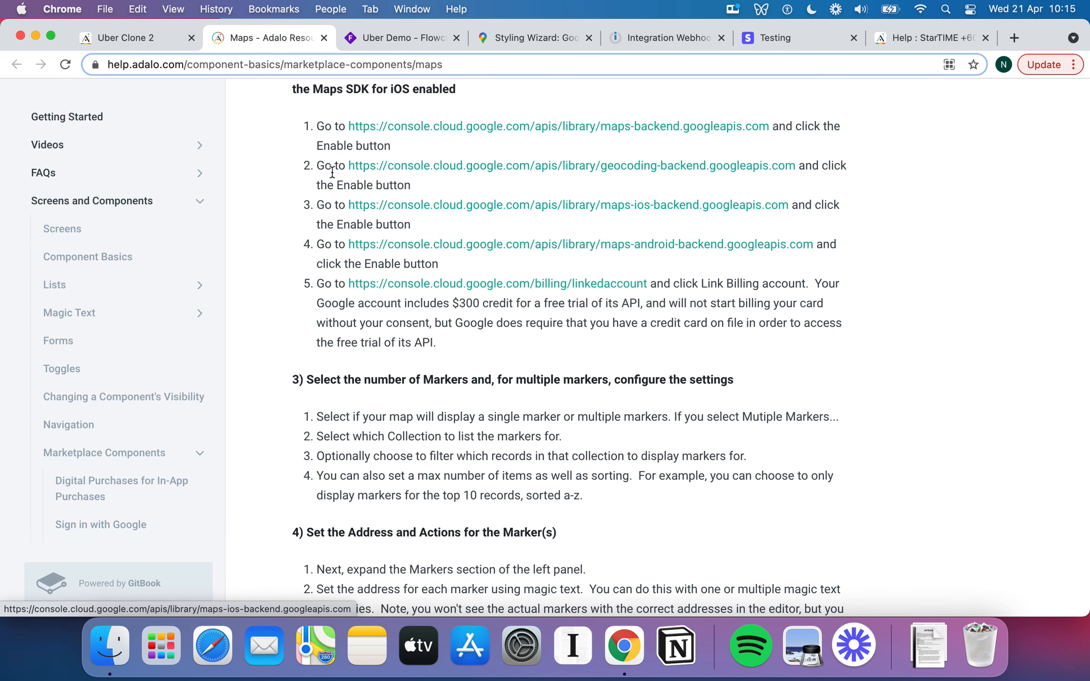
click(695, 37)
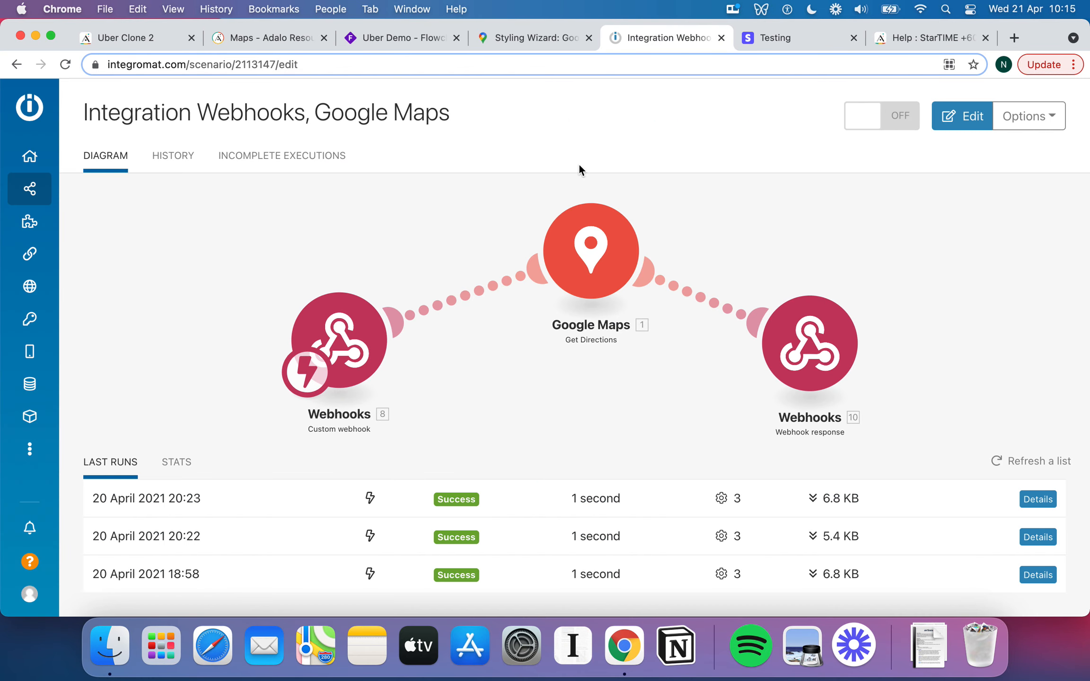
click(291, 39)
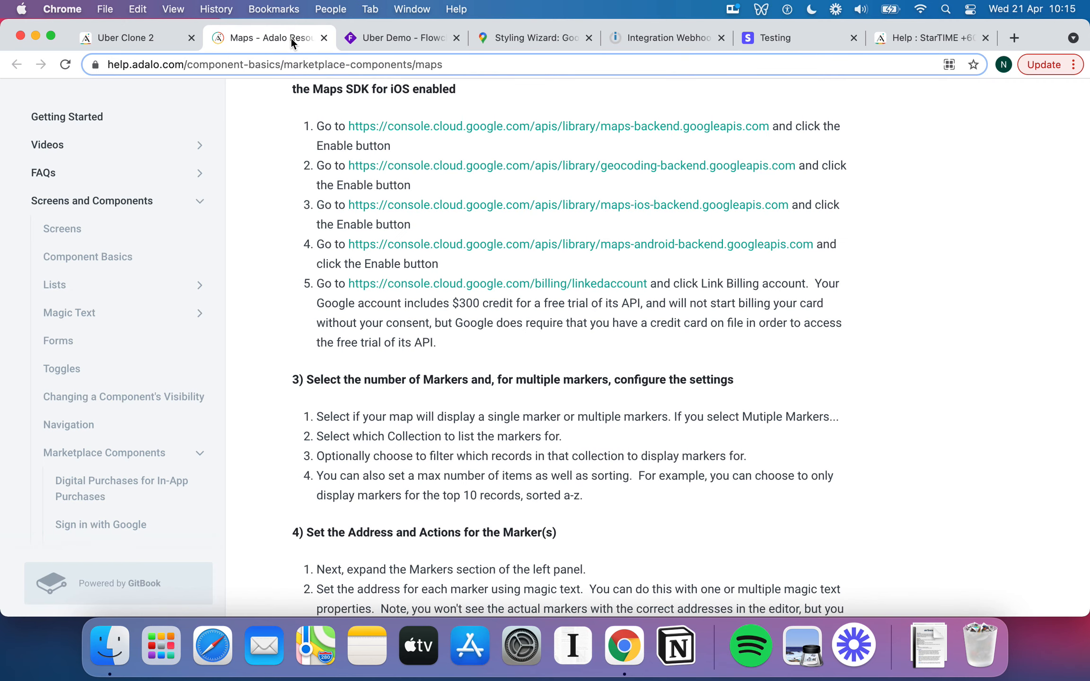
click(144, 42)
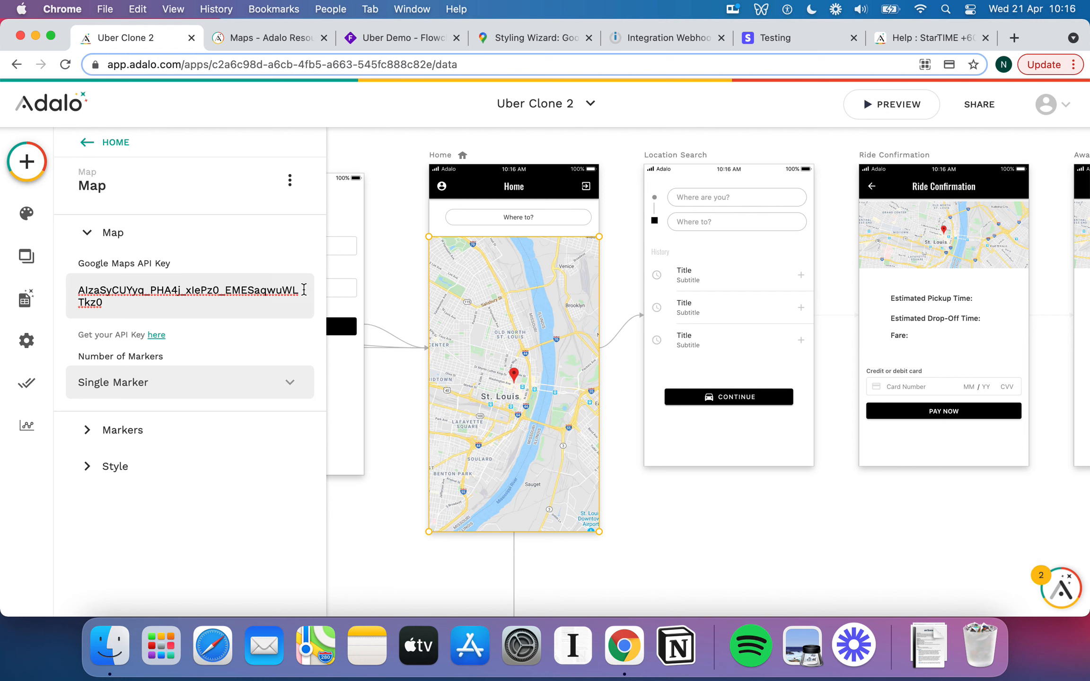
Set the Home map's marker address to the logged-in user's Home Street Address.
click(207, 290)
click(91, 434)
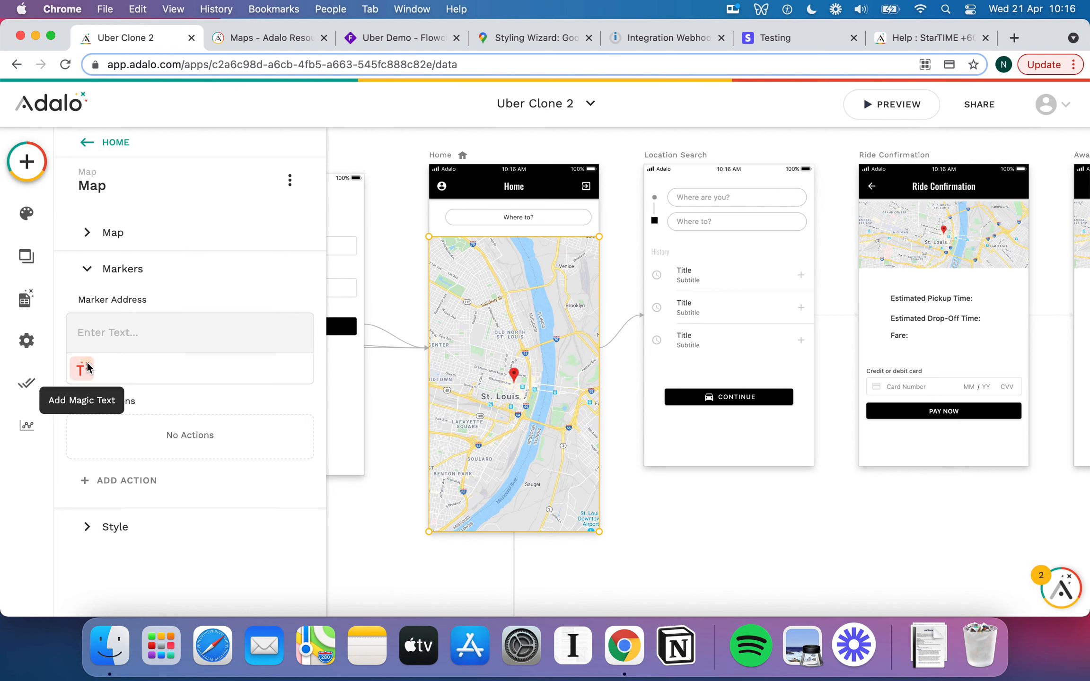
click(88, 368)
mouse_move(204, 149)
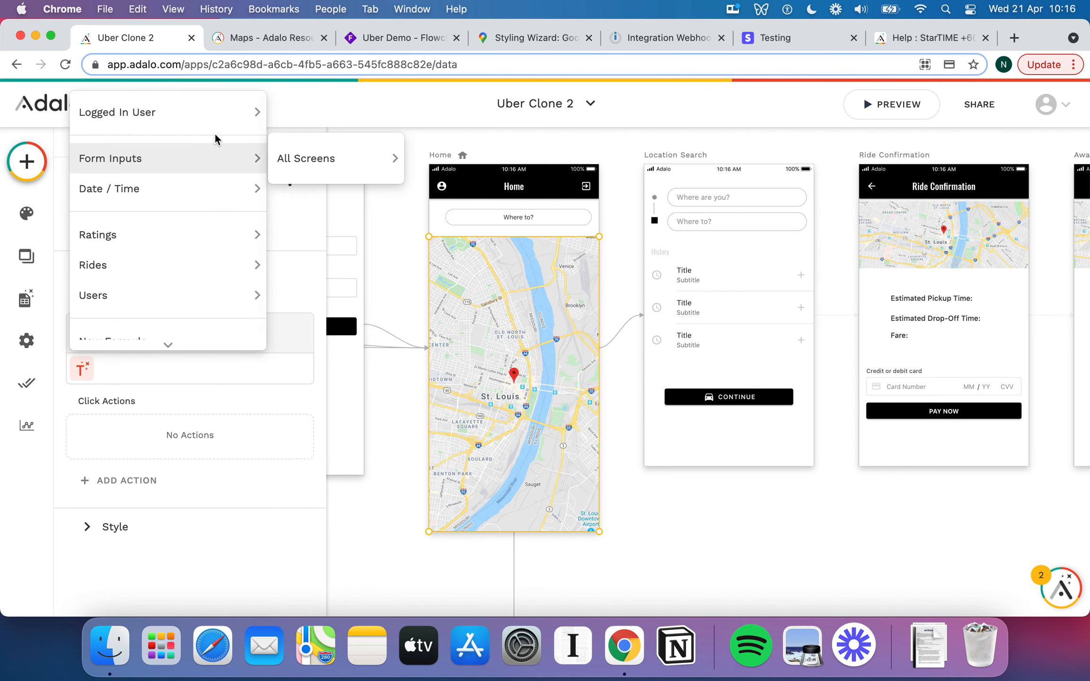
mouse_move(198, 112)
click(357, 236)
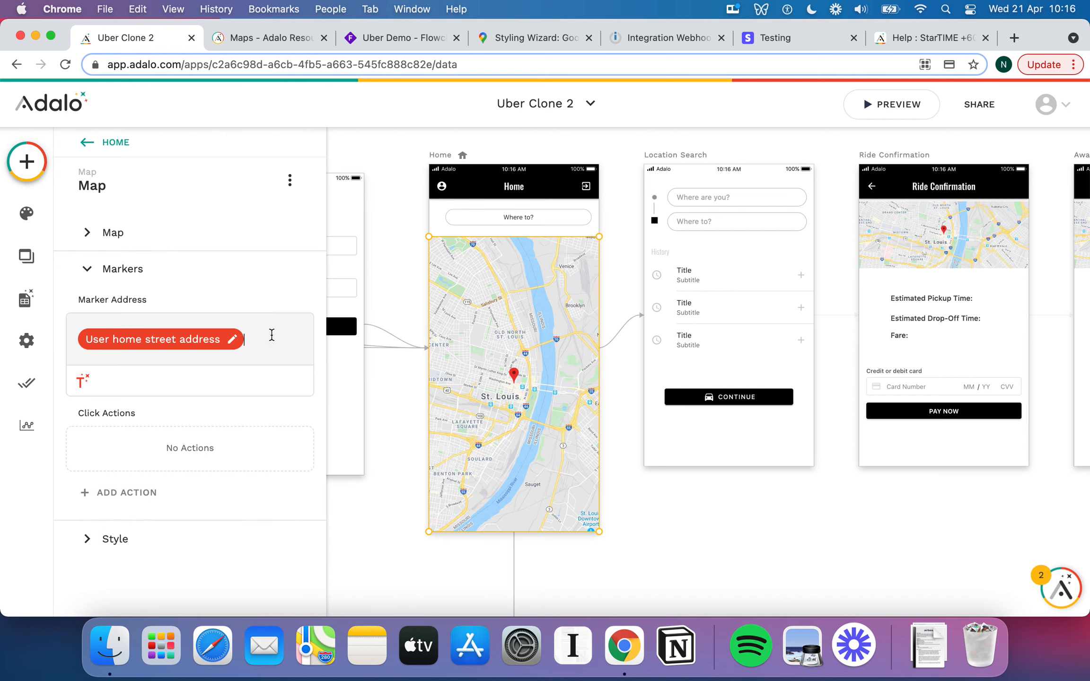
key(Return)
Add the user's Home City on a new line of the marker address.
click(83, 396)
mouse_move(201, 123)
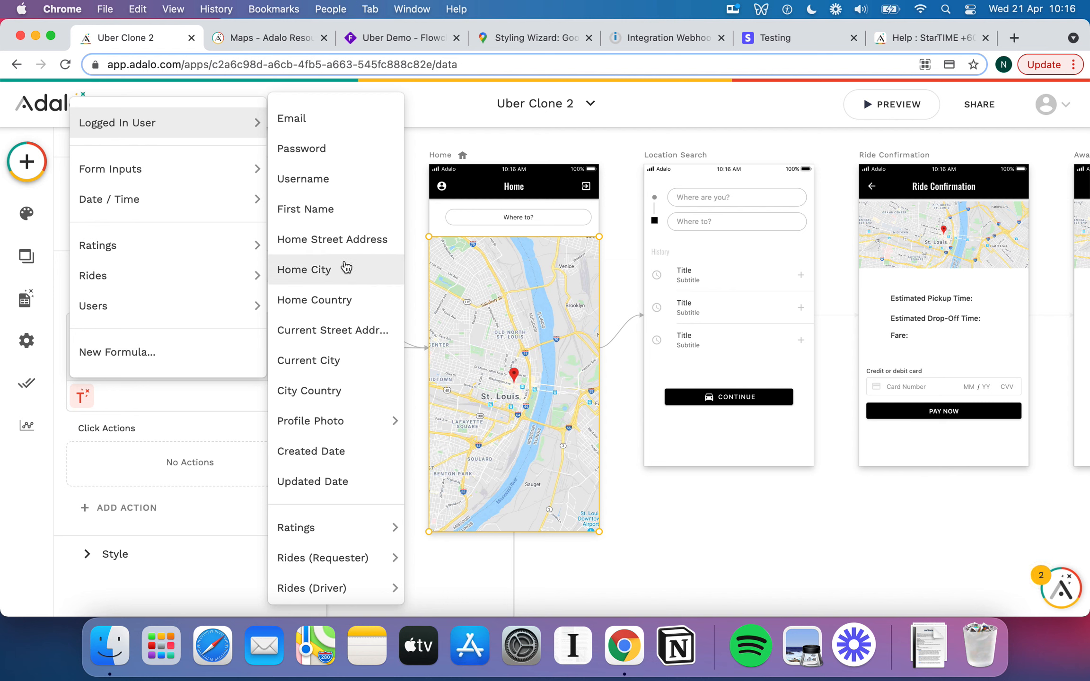
click(343, 268)
Turn on Show Current Location for the Home map.
click(102, 557)
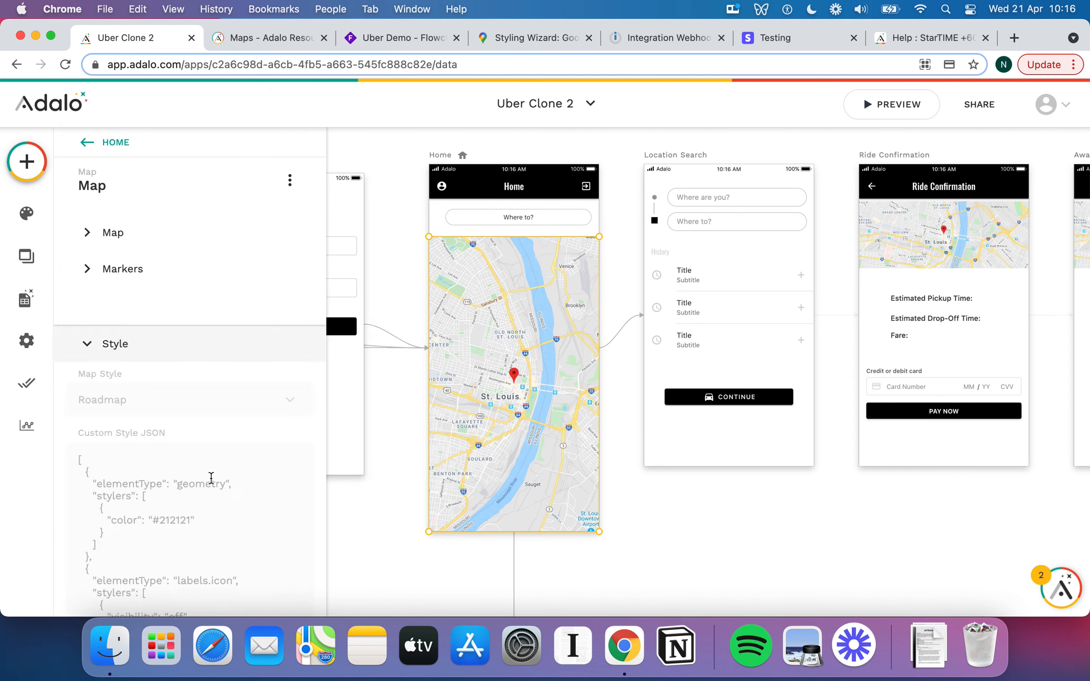
scroll(211, 478, down, 15)
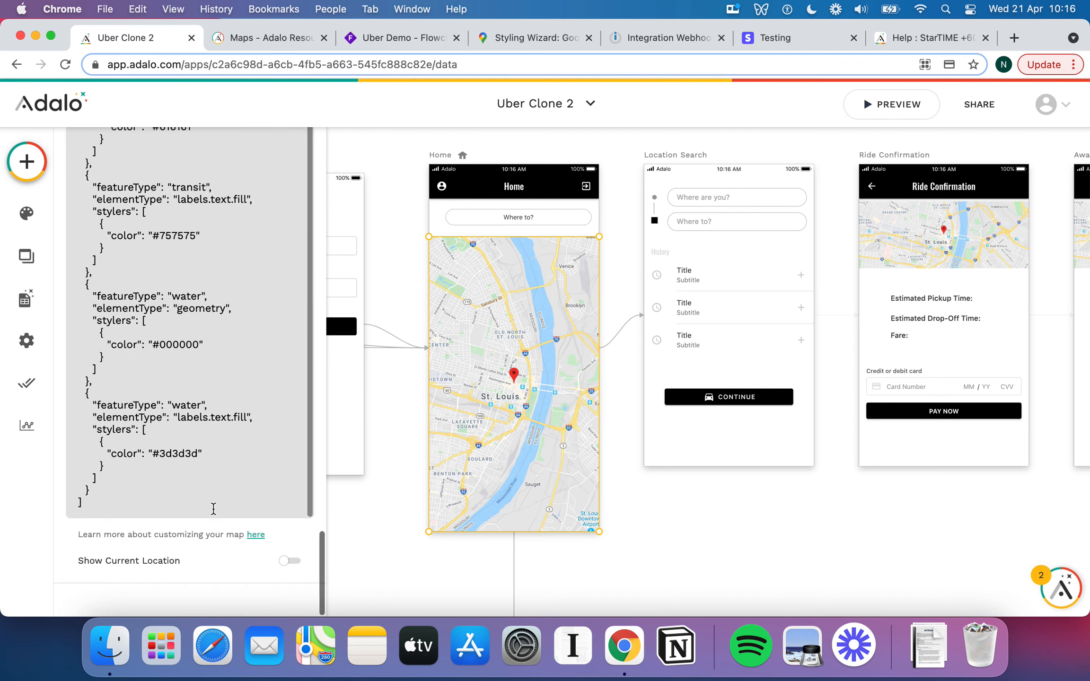
click(290, 561)
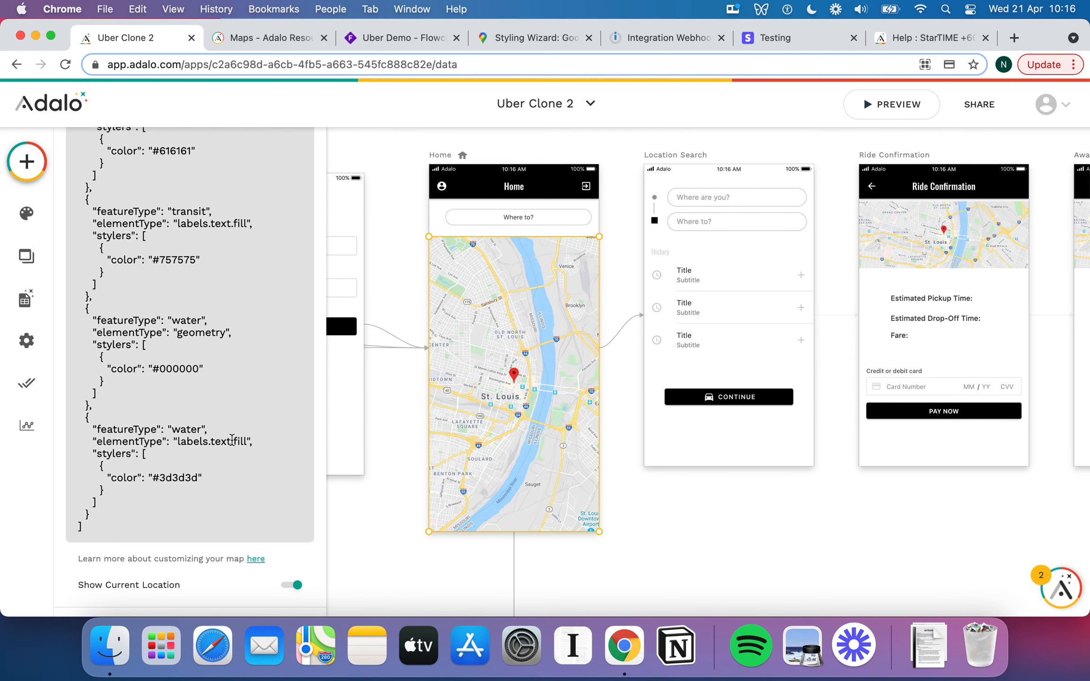
scroll(232, 440, up, 20)
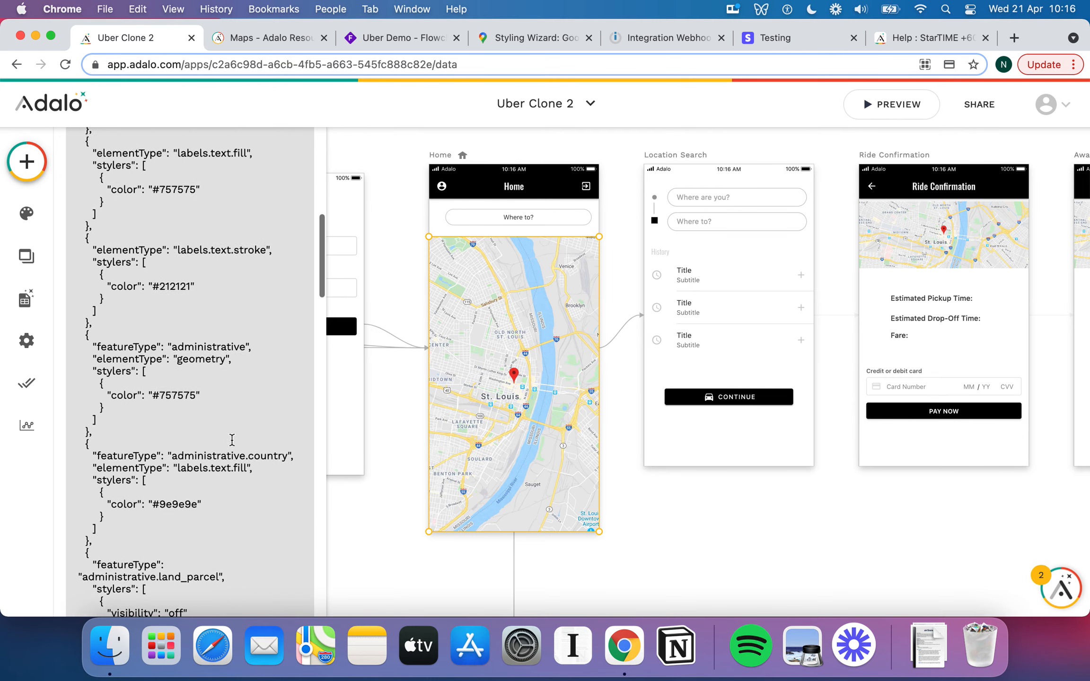
scroll(232, 440, up, 10)
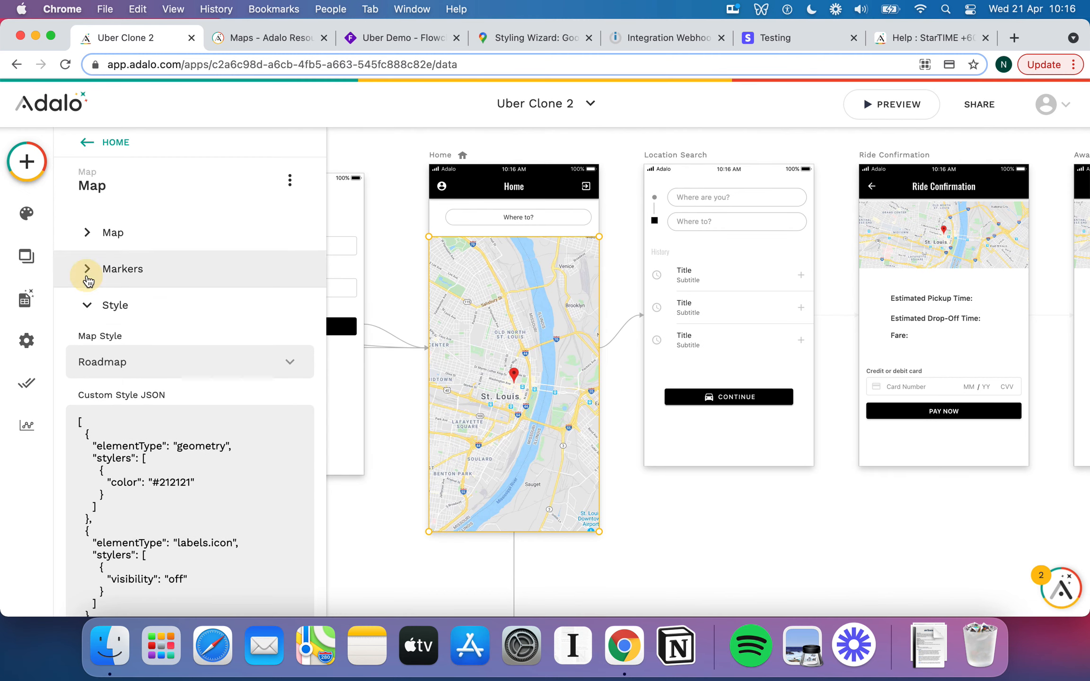
Append the logged-in user's Home Country to the marker address.
click(87, 279)
click(237, 371)
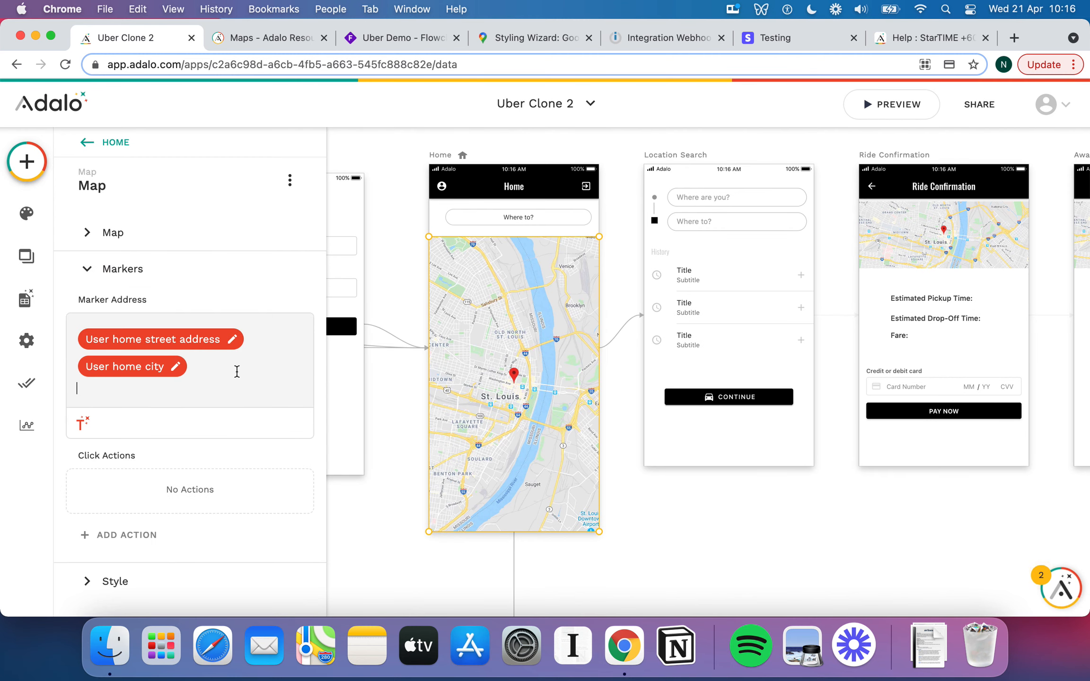
click(83, 423)
mouse_move(174, 164)
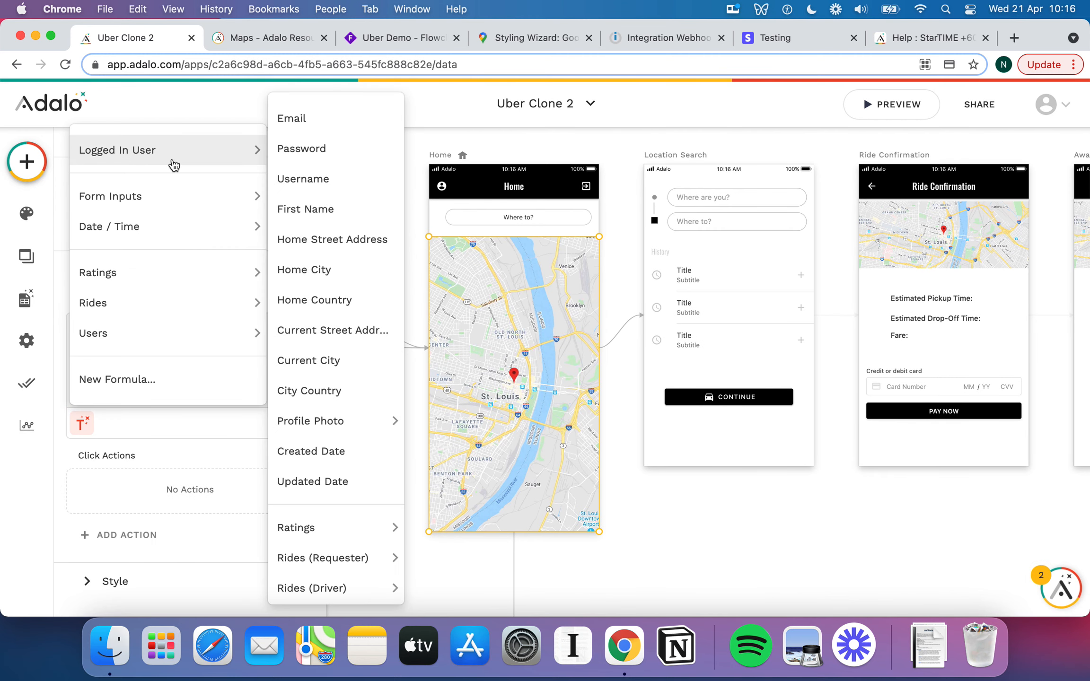
click(353, 298)
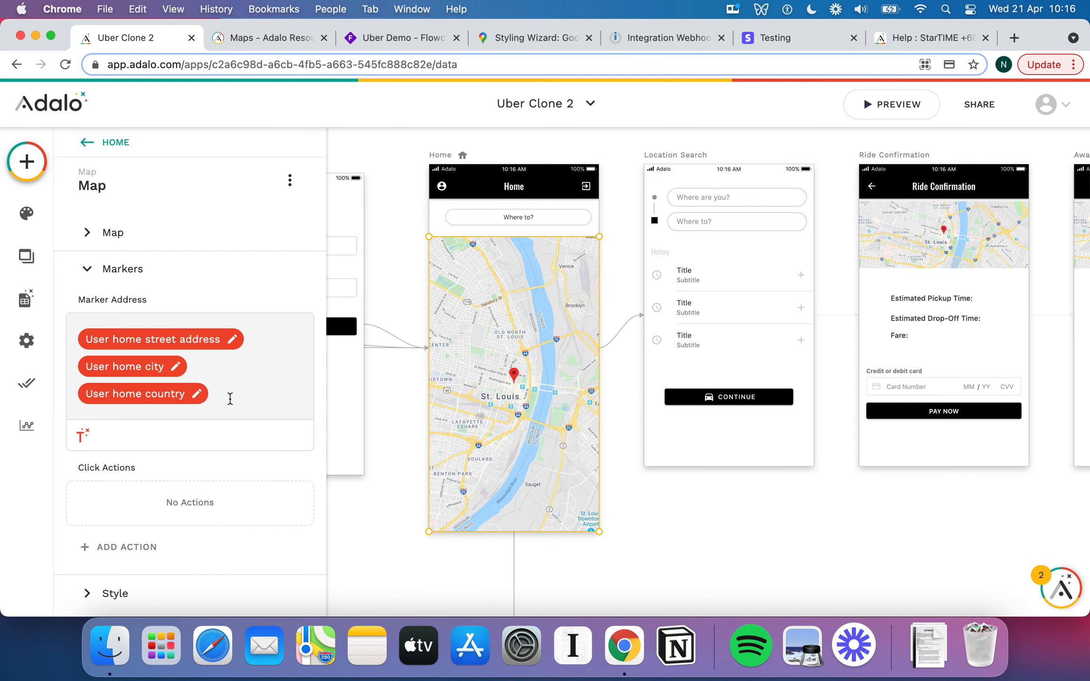
click(230, 399)
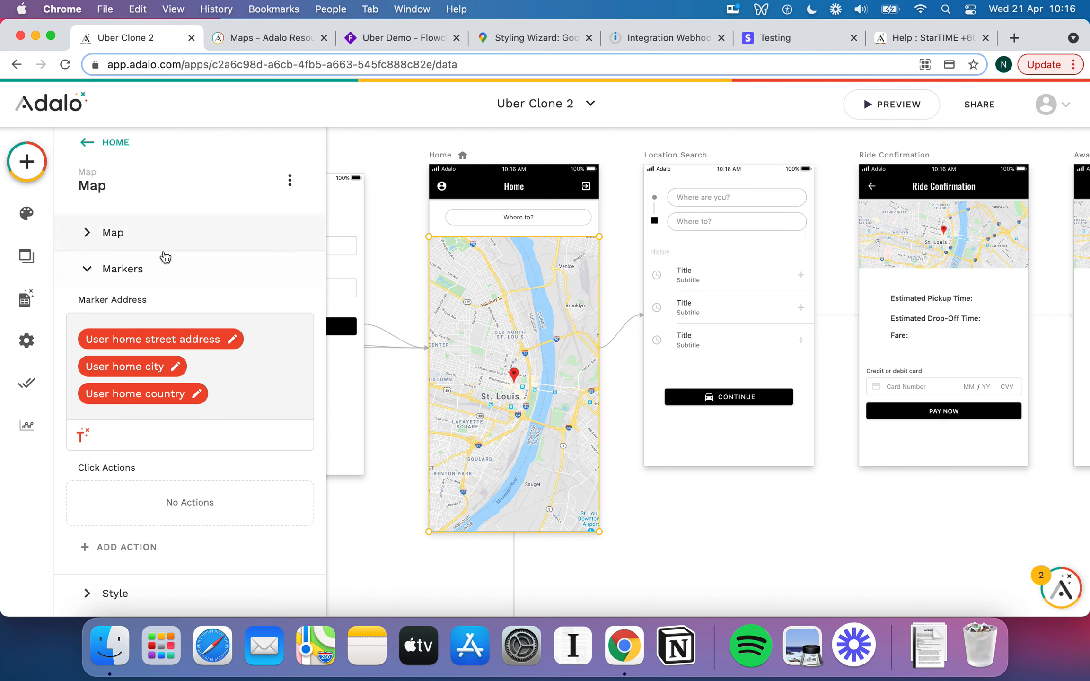
Collapse the marker settings and preview the Uber Clone 2 app.
click(164, 275)
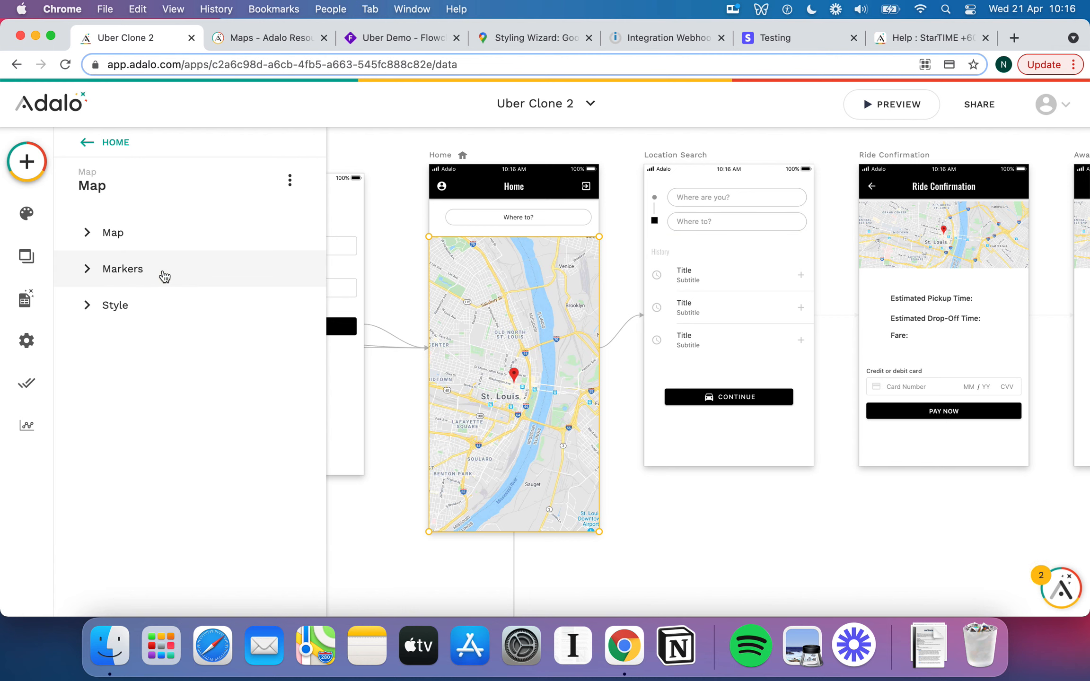
click(132, 231)
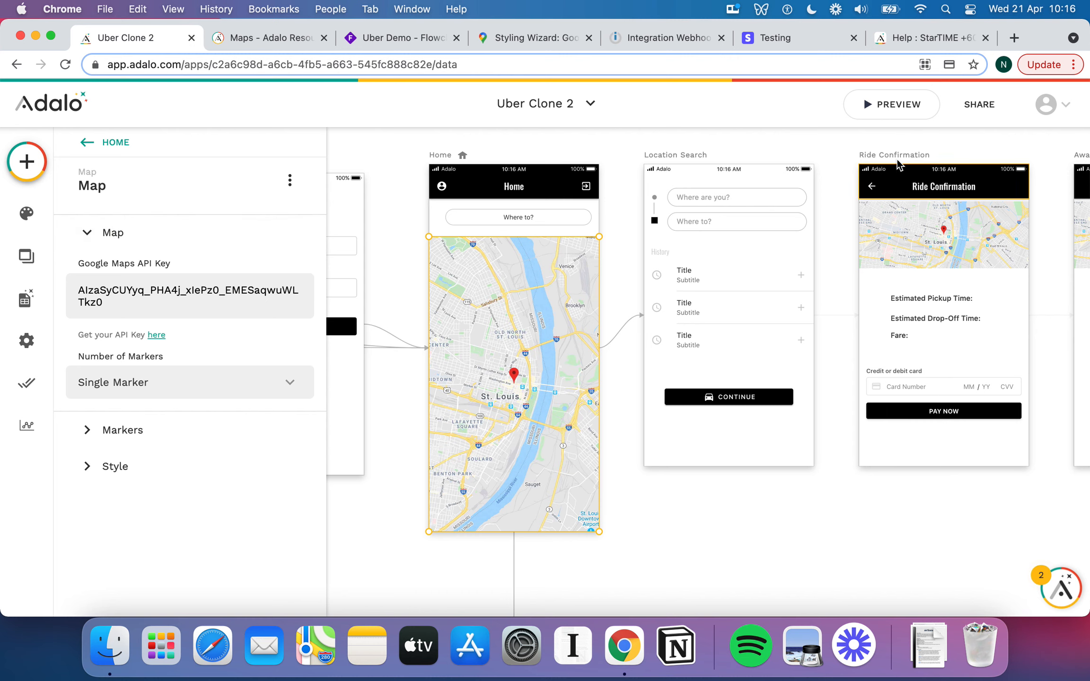
click(875, 110)
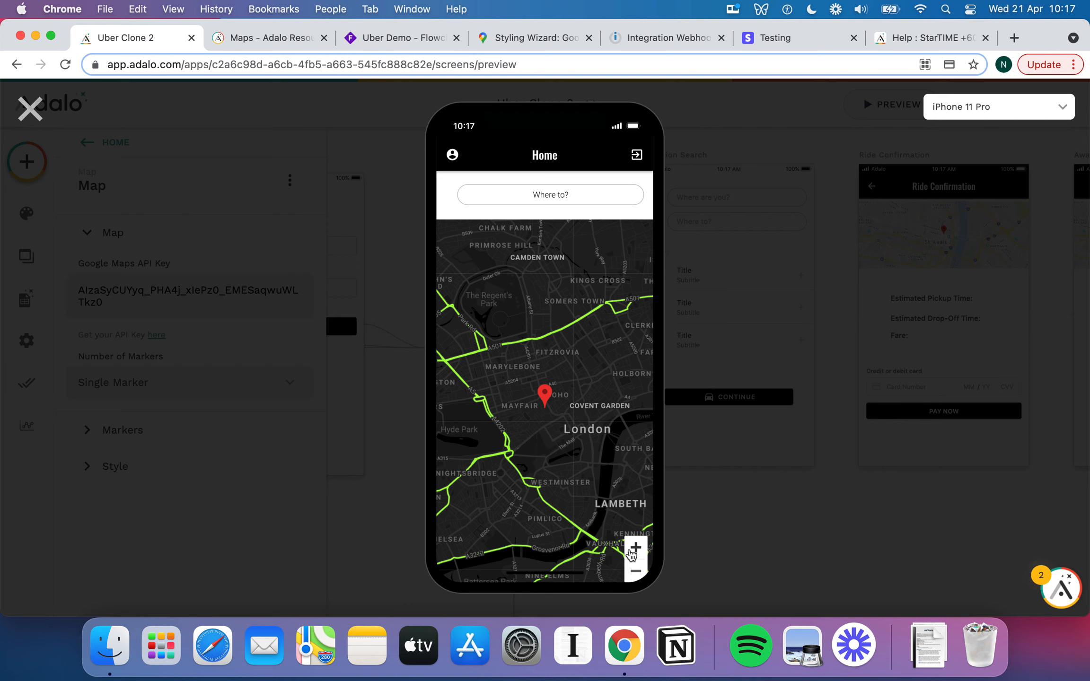
Zoom and pan the preview map between the marker and a wide London view.
click(636, 550)
click(636, 549)
click(636, 548)
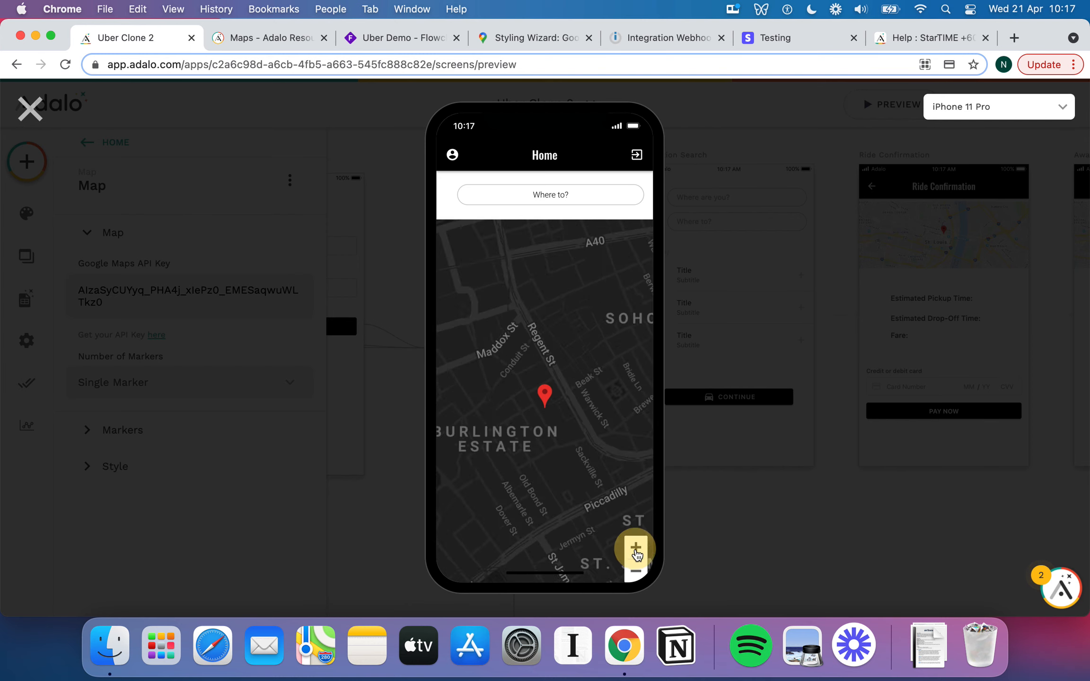
click(636, 549)
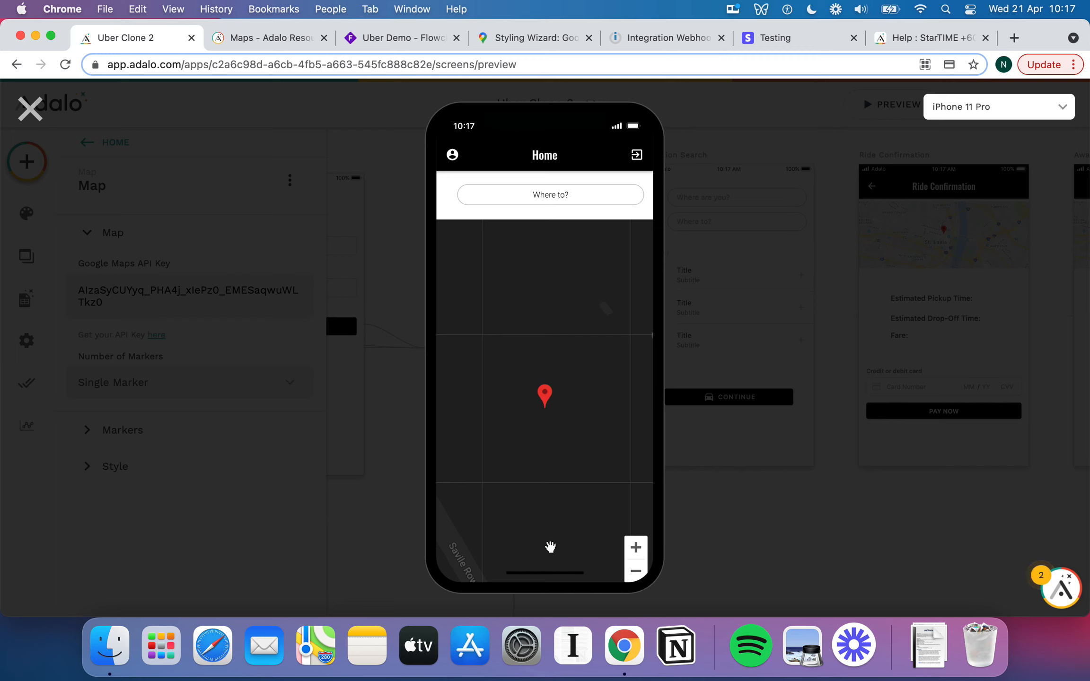
drag(555, 545, 558, 497)
drag(577, 444, 567, 458)
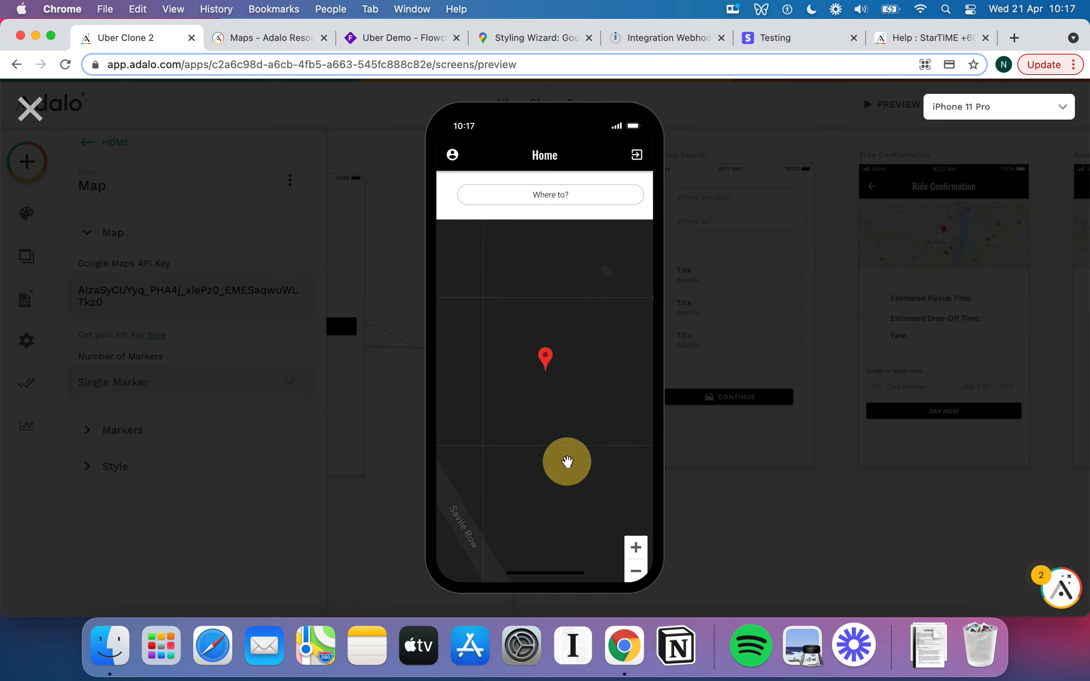
click(636, 572)
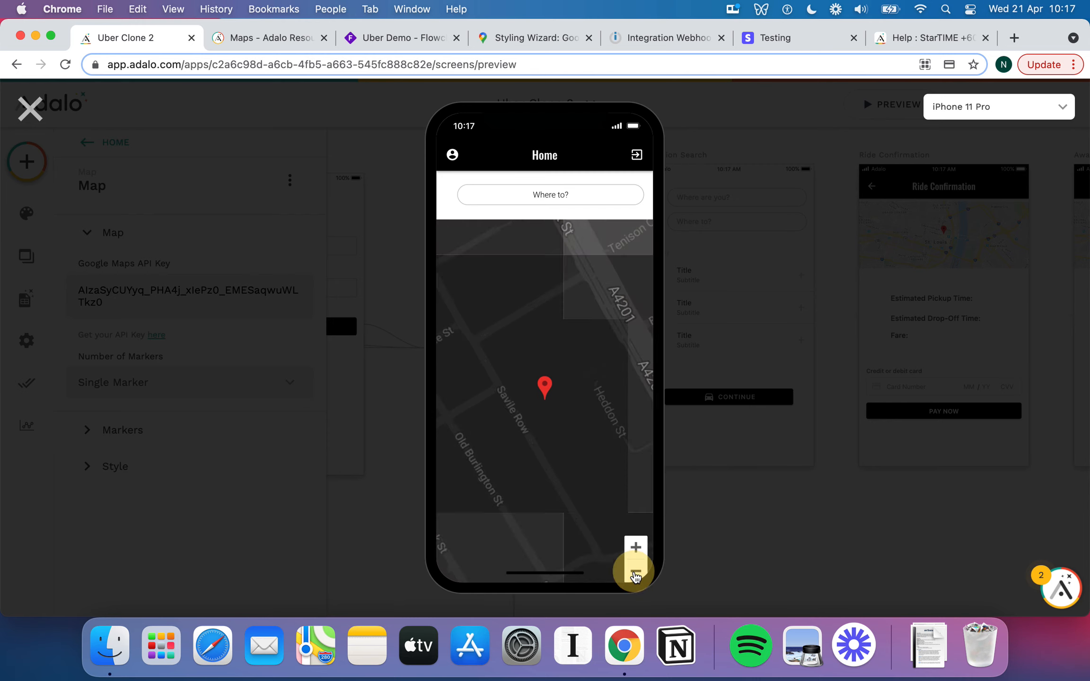
click(636, 573)
click(635, 572)
click(636, 571)
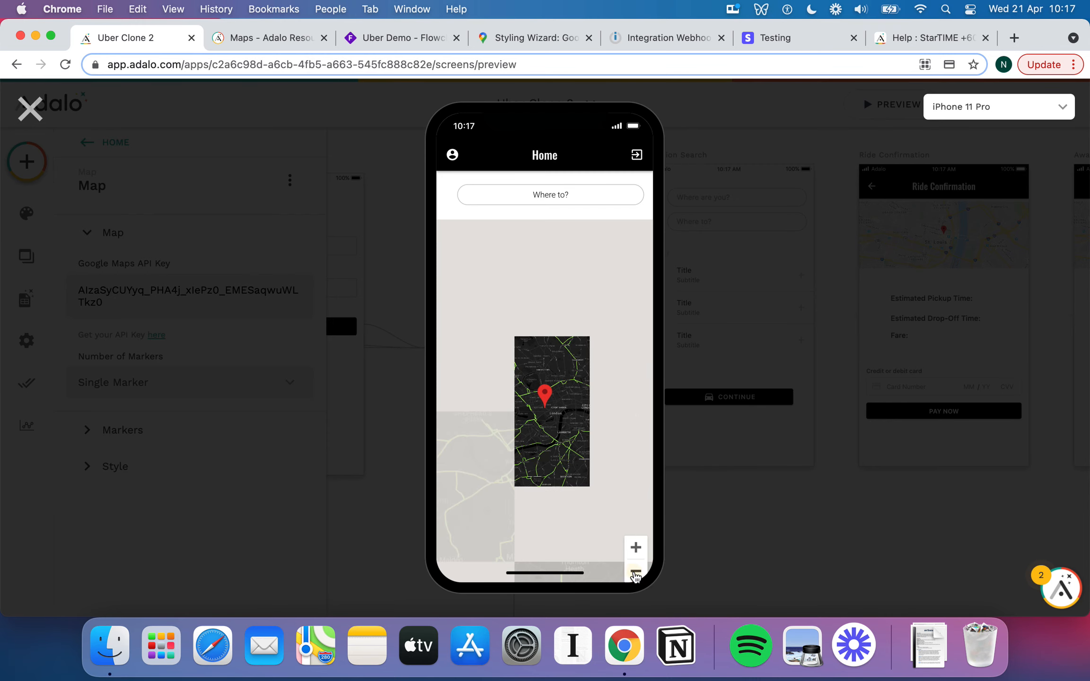
click(636, 548)
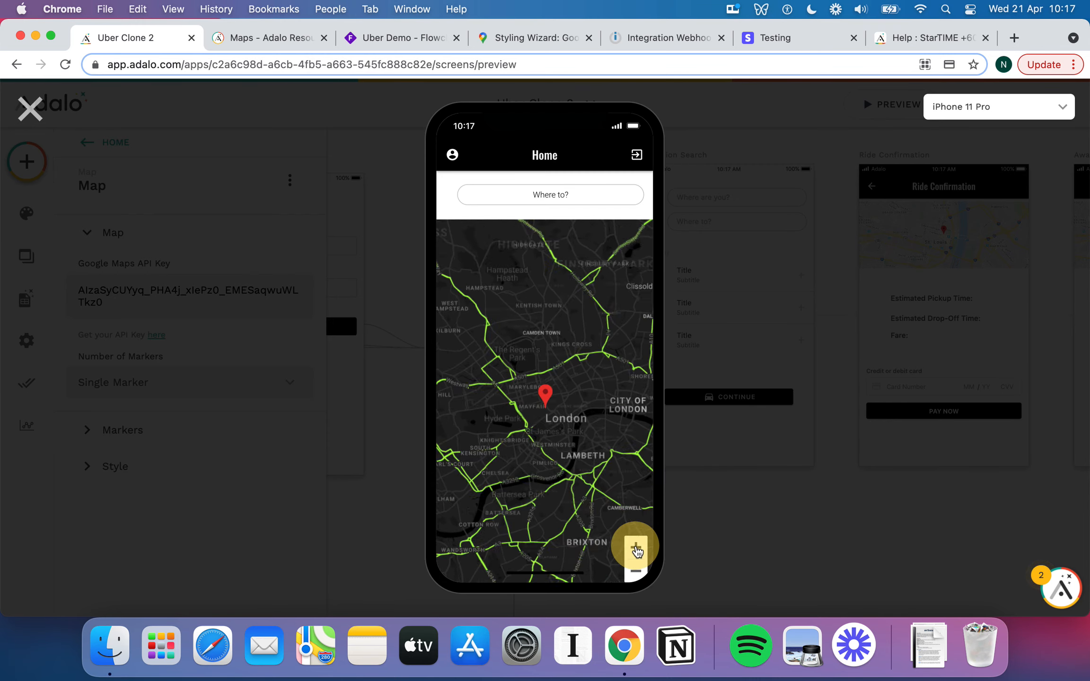
click(635, 548)
click(636, 548)
mouse_move(611, 462)
mouse_down()
mouse_move(578, 465)
mouse_move(594, 465)
mouse_up()
click(637, 572)
click(636, 574)
click(636, 573)
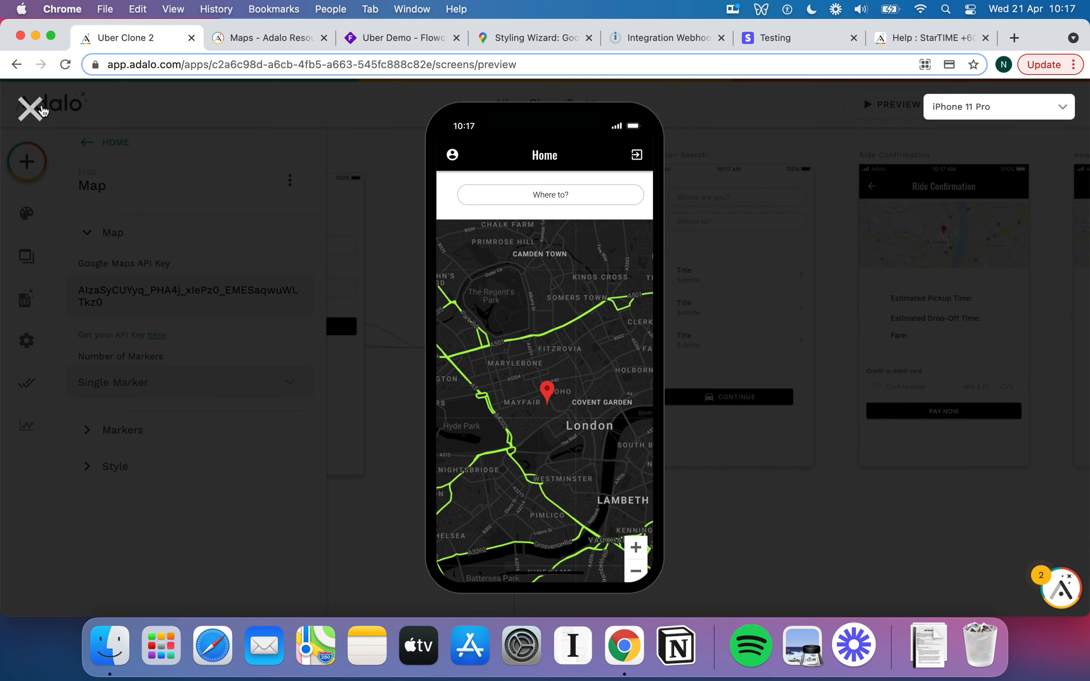
Close the preview and compare the Home map's dark Custom Style with the Styling Wizard JSON.
click(29, 109)
click(95, 465)
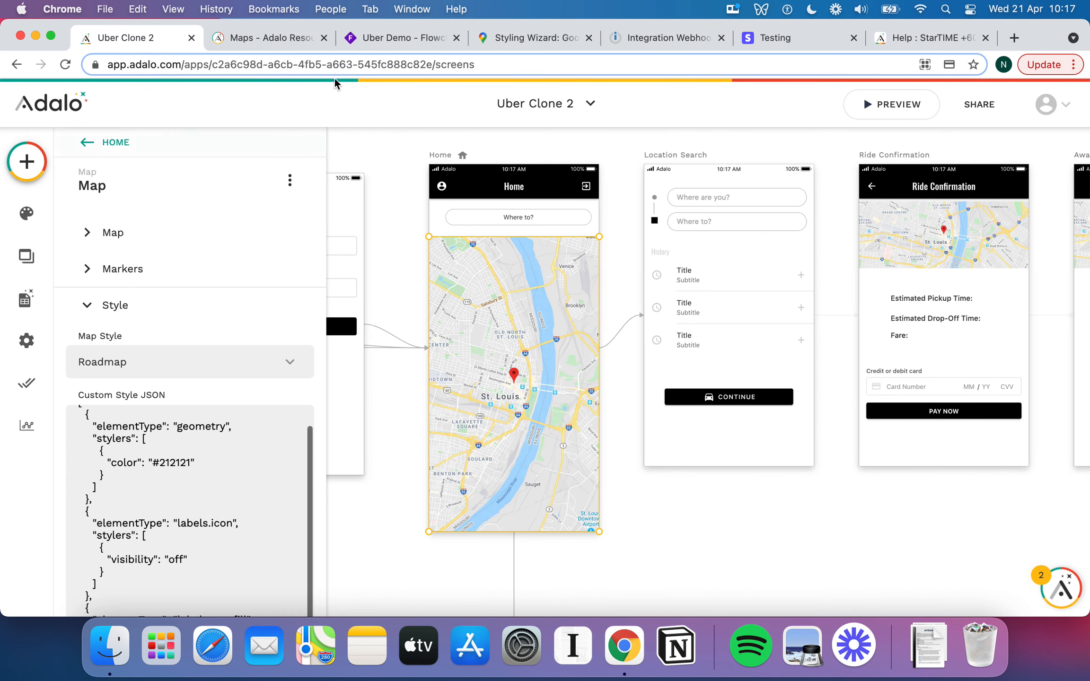
click(514, 36)
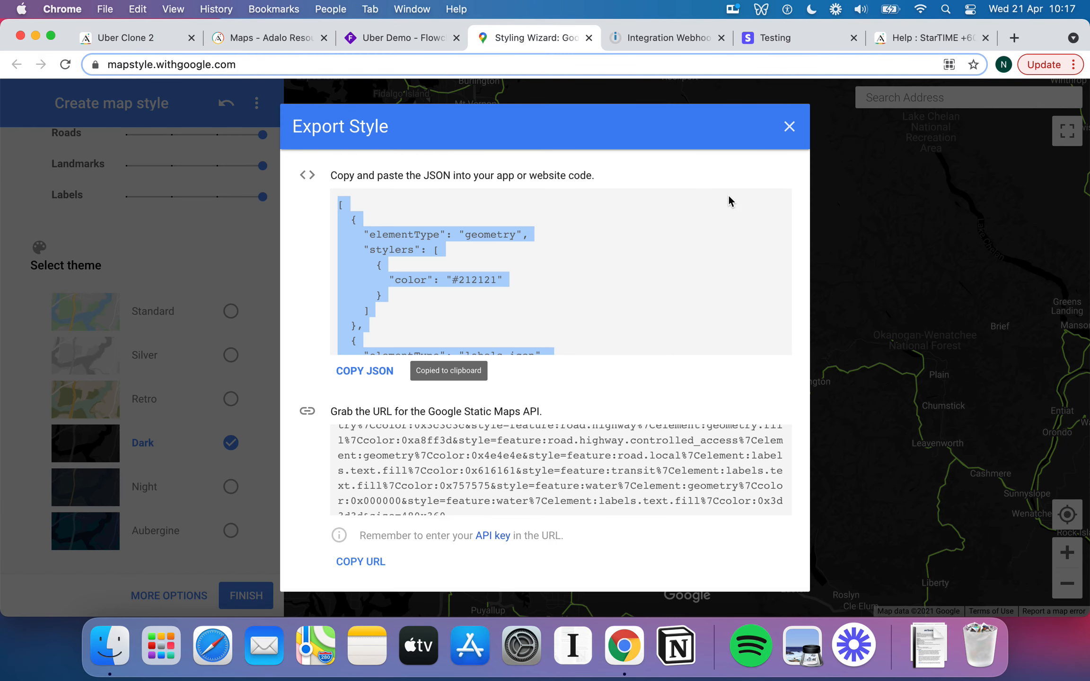
click(790, 127)
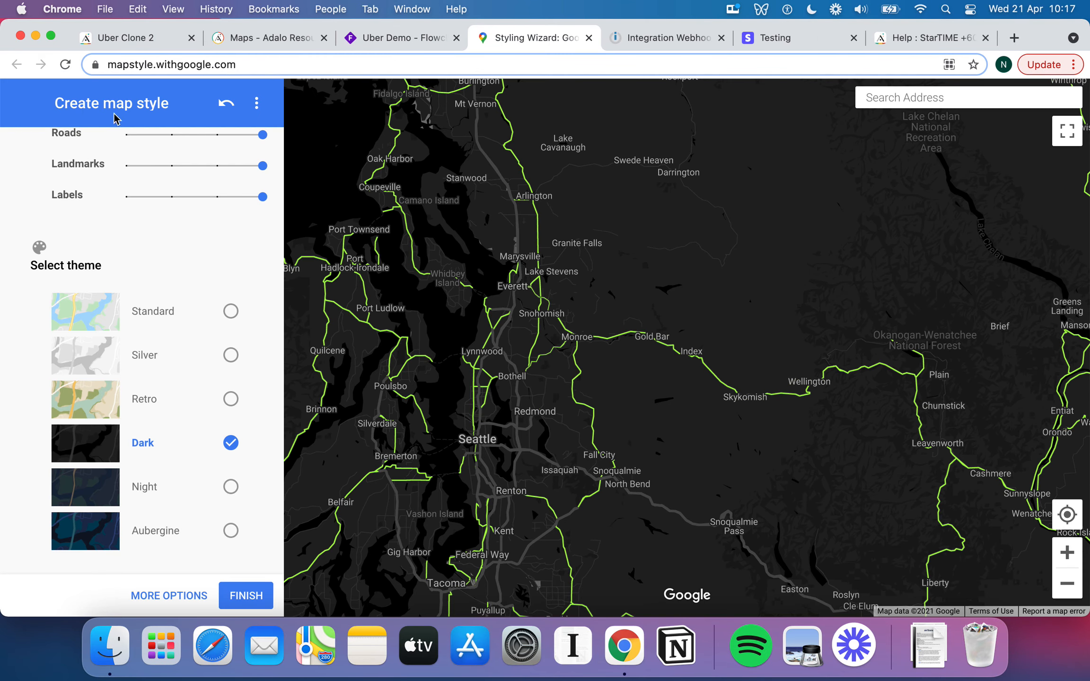
click(147, 39)
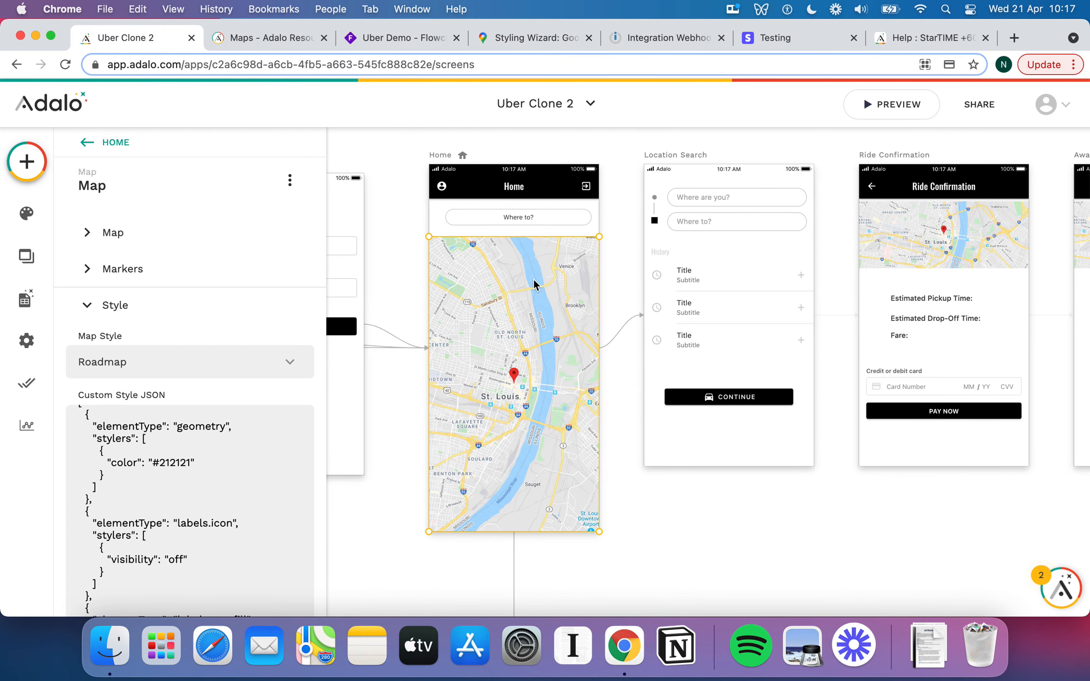
Reselect the Home screen map and select its whole Google Maps API key.
click(619, 281)
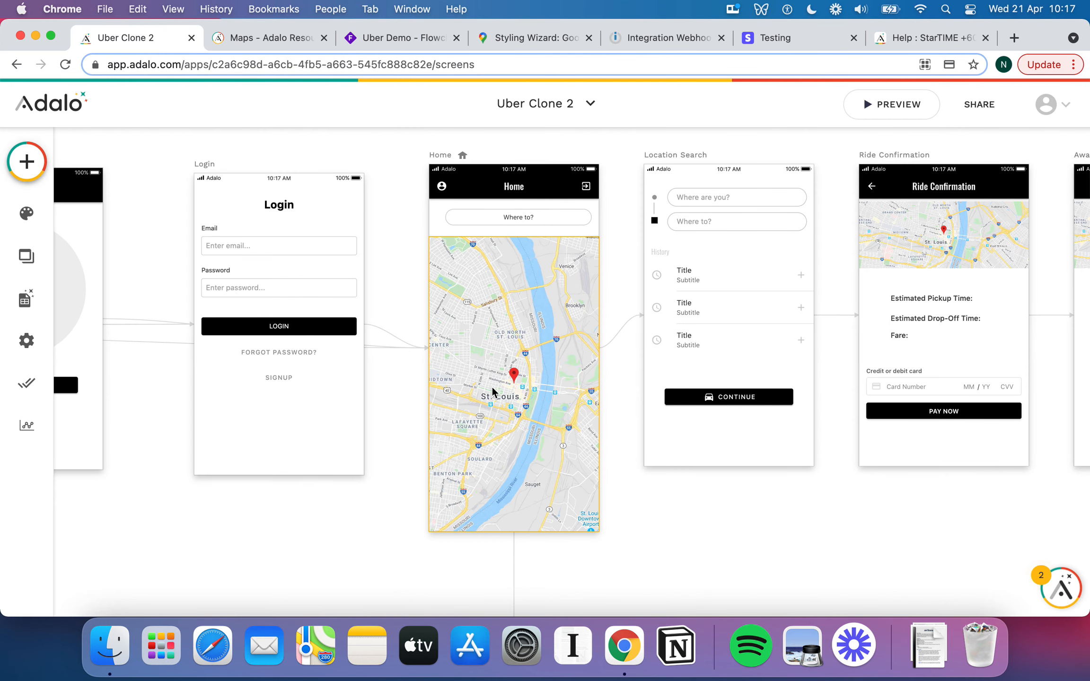
scroll(558, 440, right, 5)
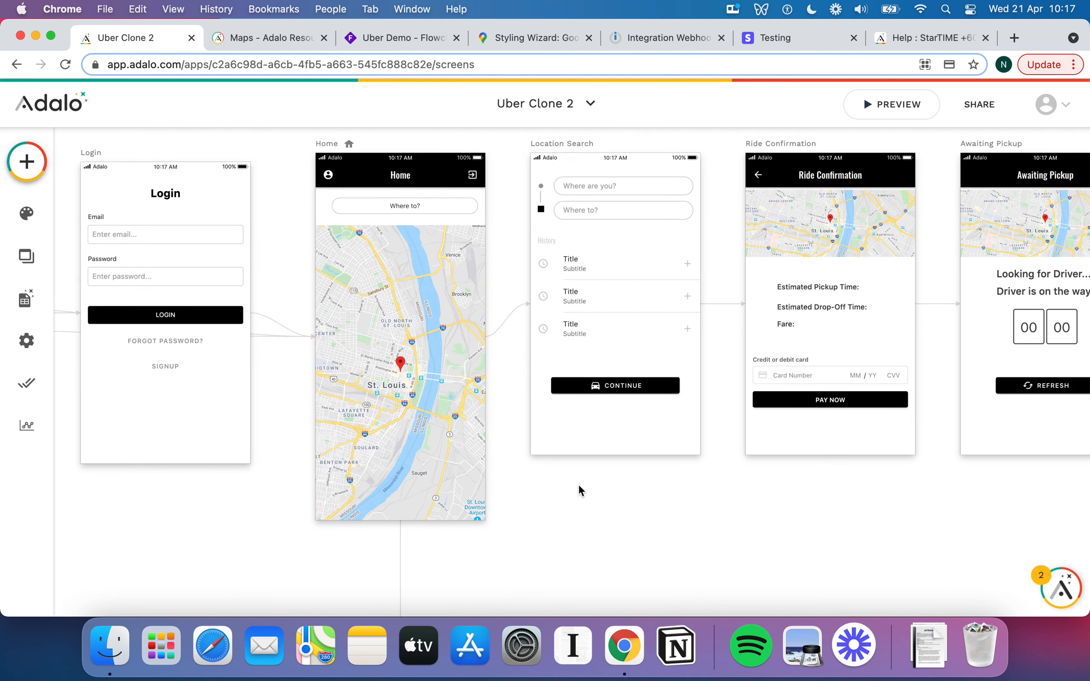
scroll(565, 525, down, 3)
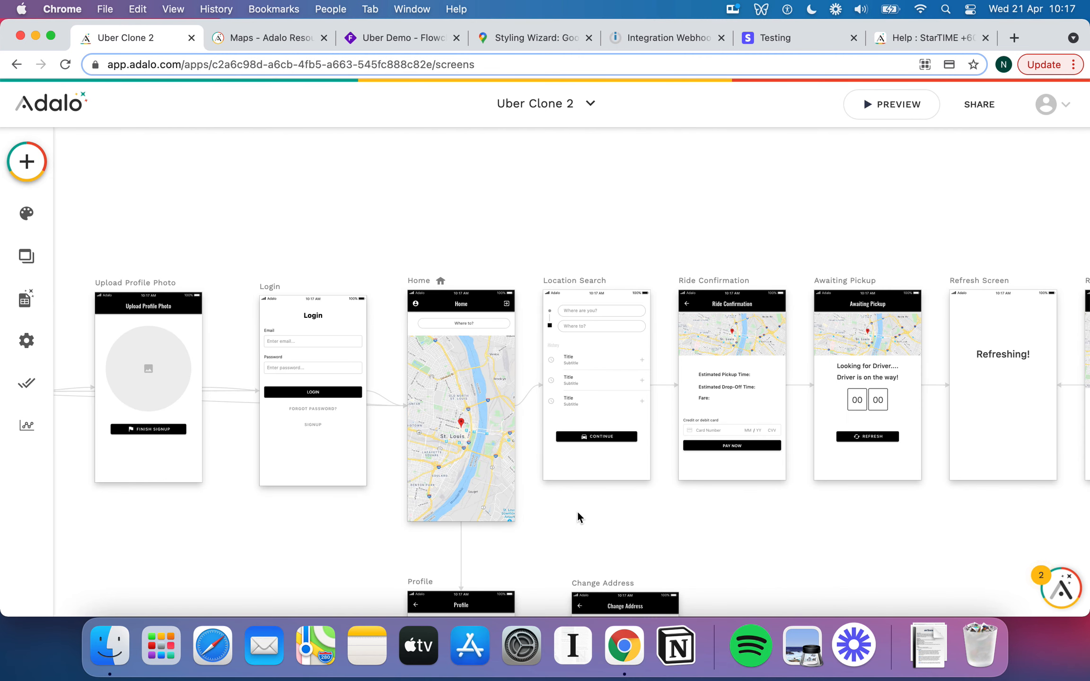
click(470, 283)
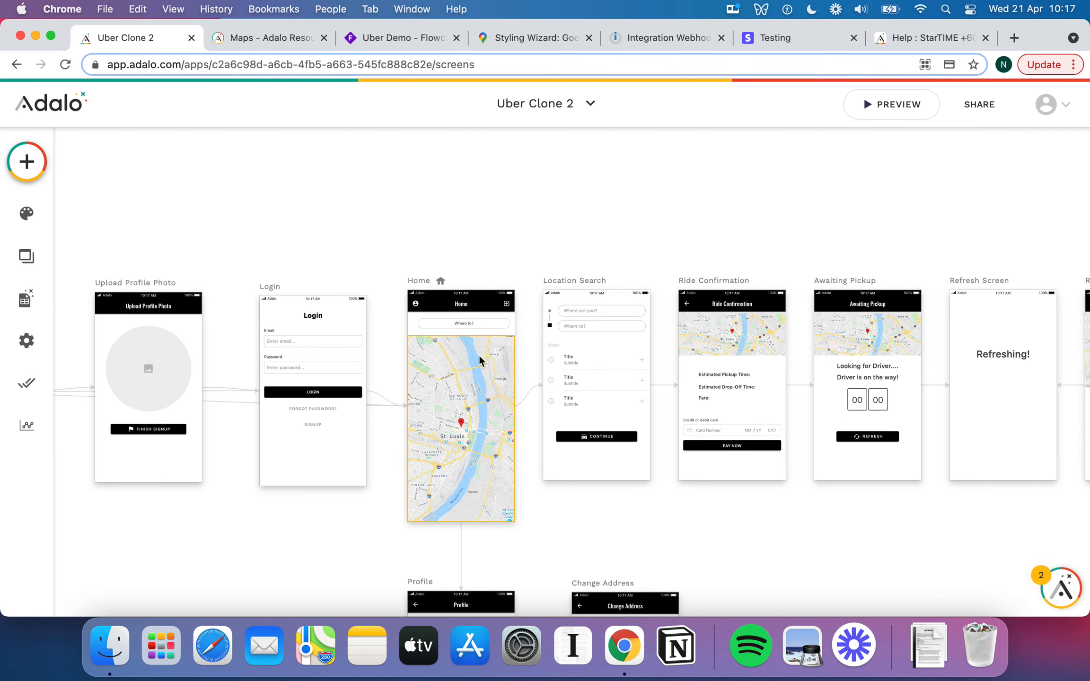
click(483, 385)
double_click(244, 275)
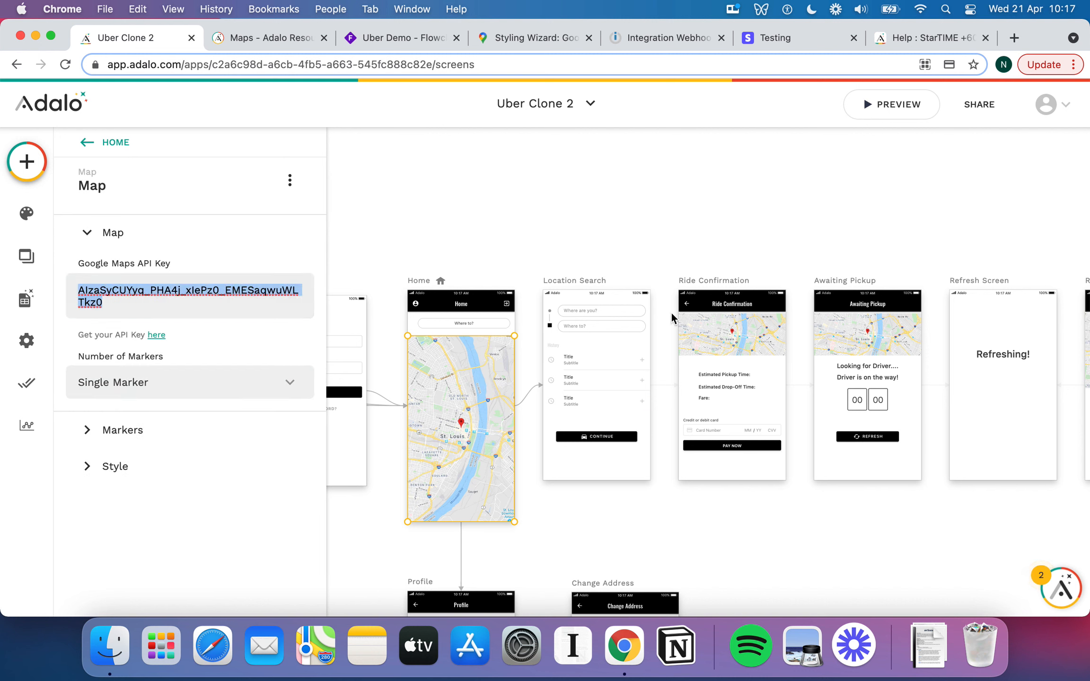
Check the Ride Confirmation and Awaiting Pickup map keys, then select the Ride in Progress map.
click(747, 333)
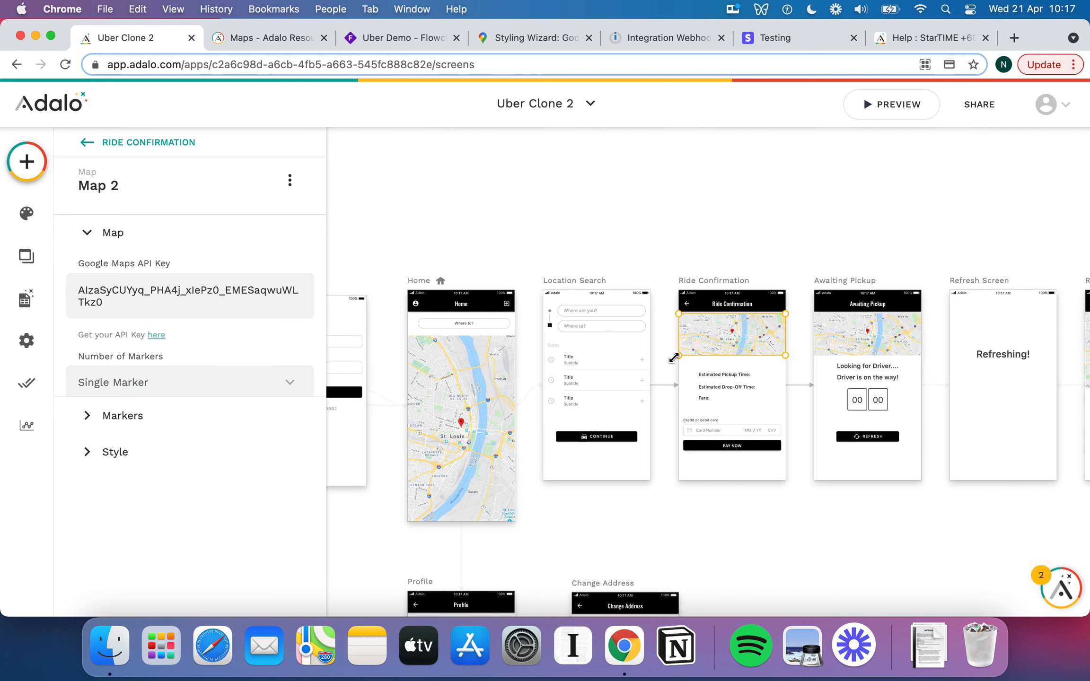
click(848, 336)
scroll(806, 378, right, 2)
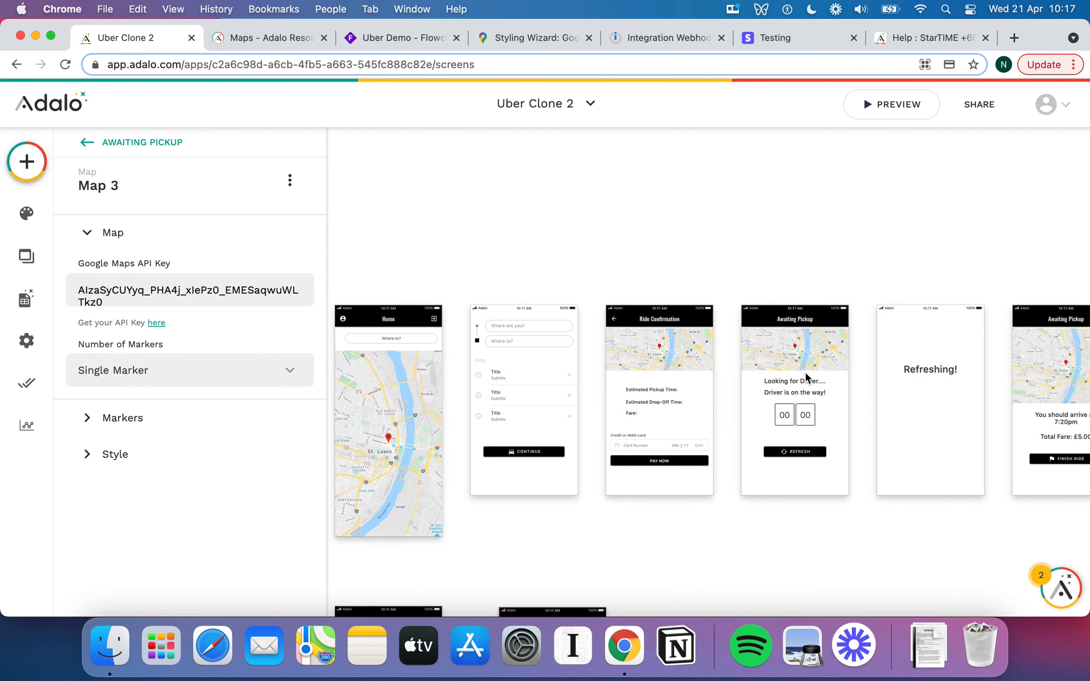
click(161, 286)
scroll(769, 336, right, 3)
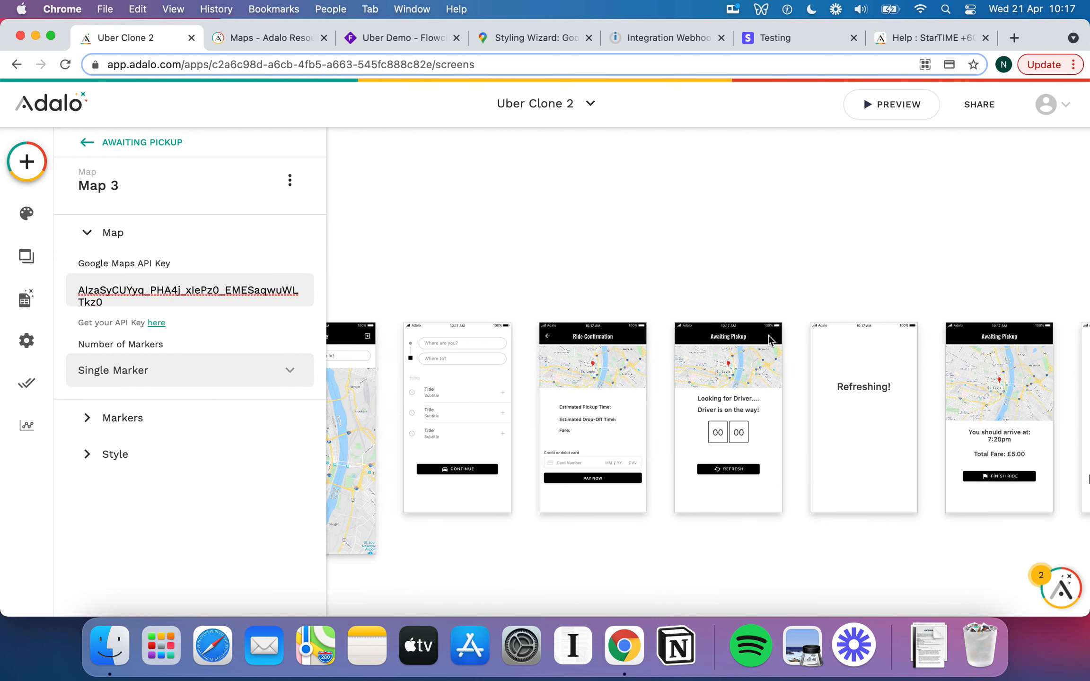
click(578, 380)
click(716, 366)
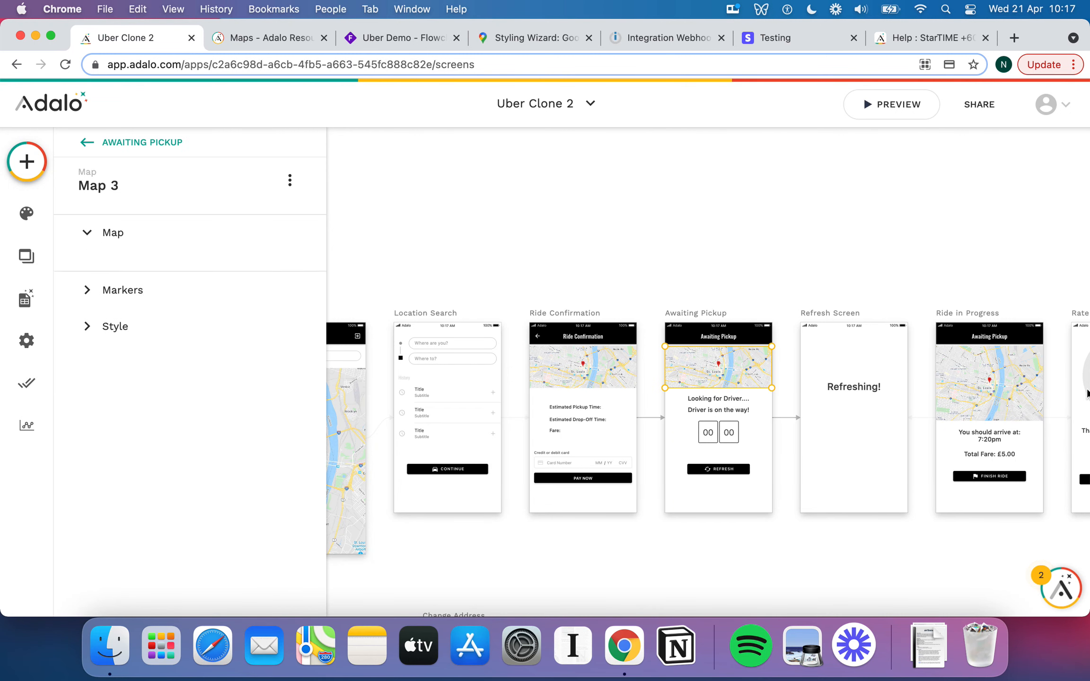
click(1014, 393)
scroll(518, 385, left, 3)
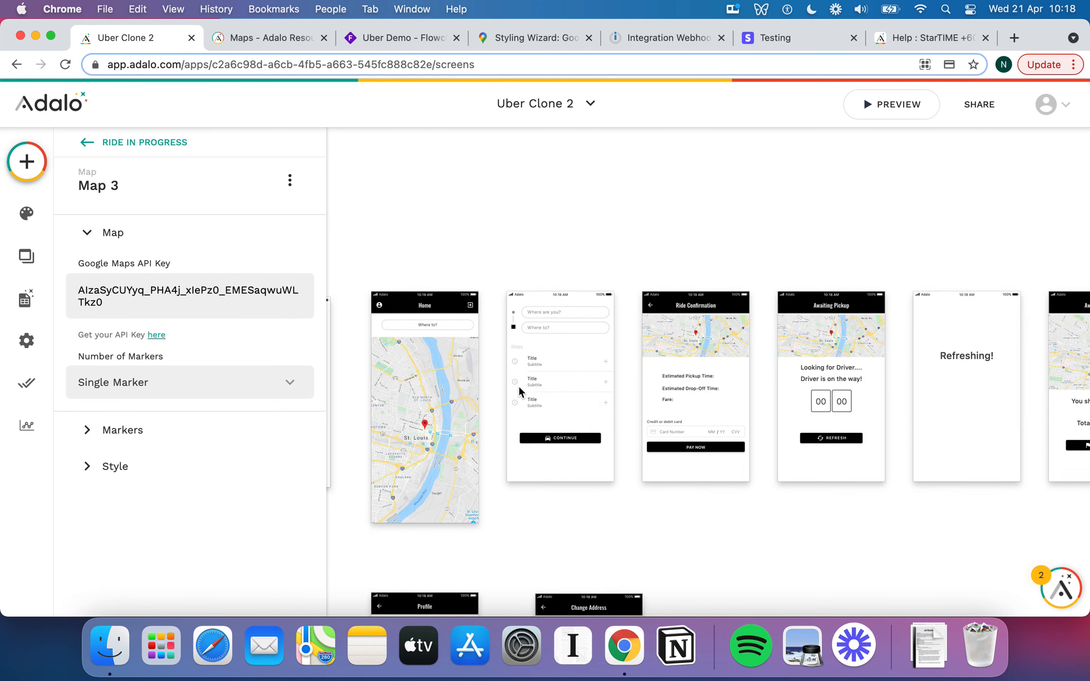
scroll(520, 388, left, 1)
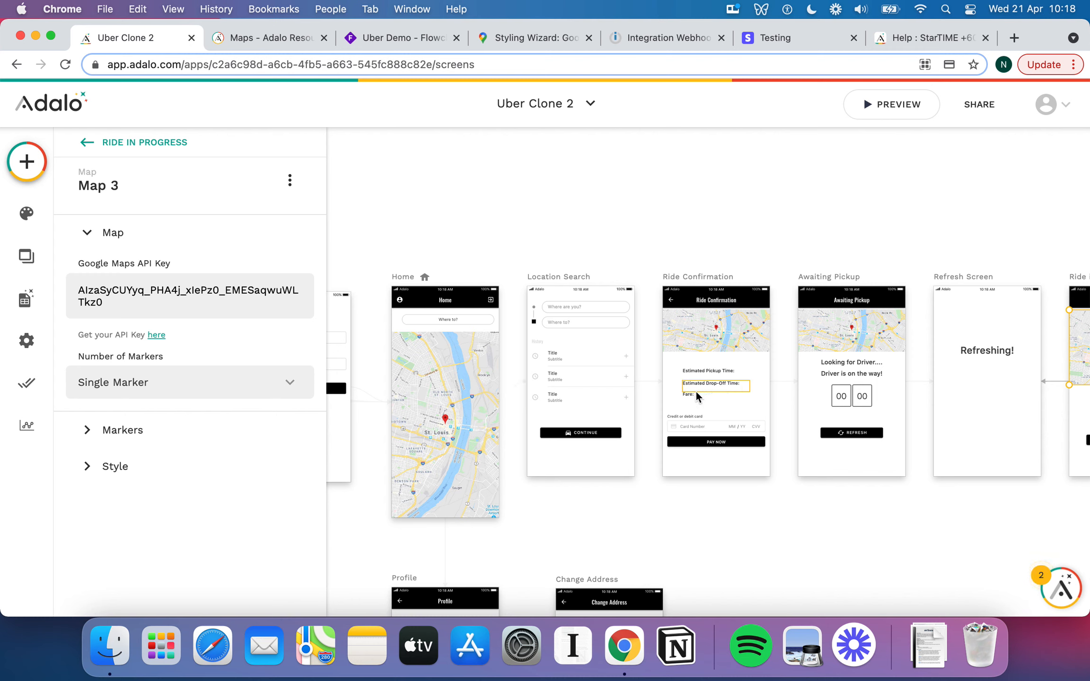
Select the Stripe card payment component on the Ride Confirmation screen.
click(695, 428)
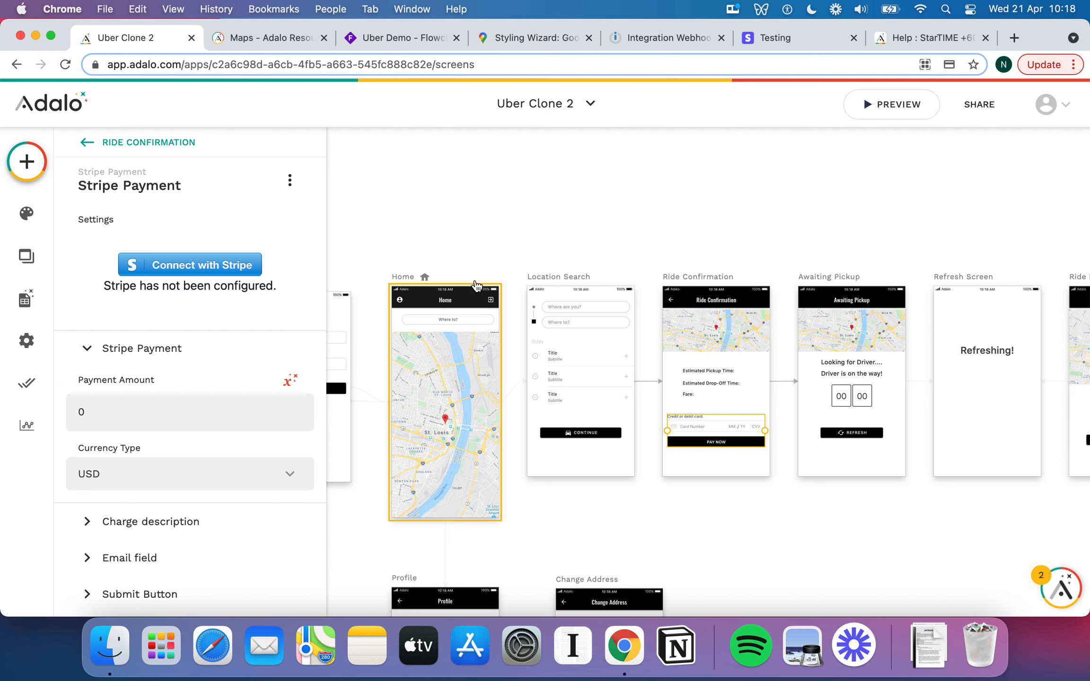
scroll(475, 280, down, 1)
scroll(281, 388, down, 3)
scroll(282, 395, up, 3)
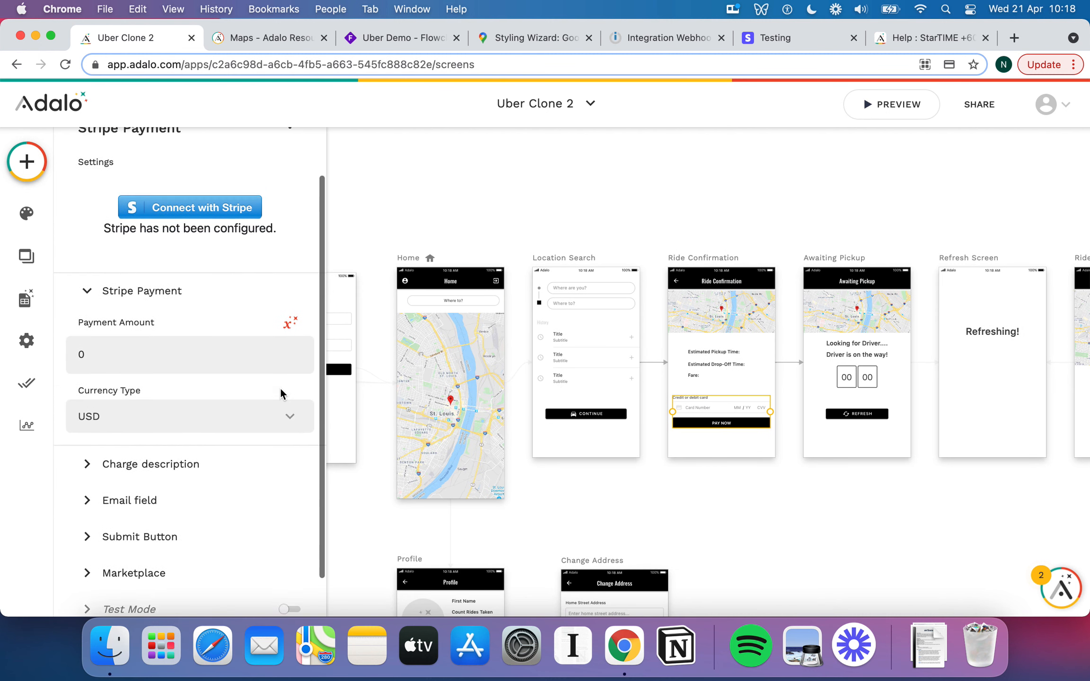
scroll(634, 384, right, 2)
scroll(634, 385, right, 1)
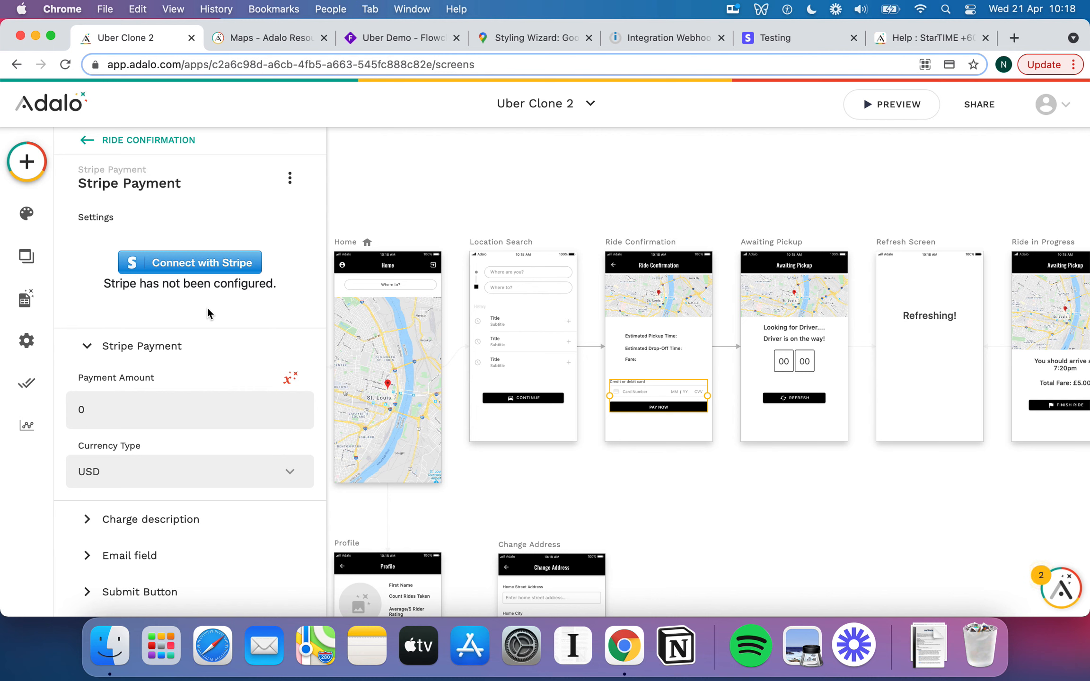
scroll(277, 341, down, 3)
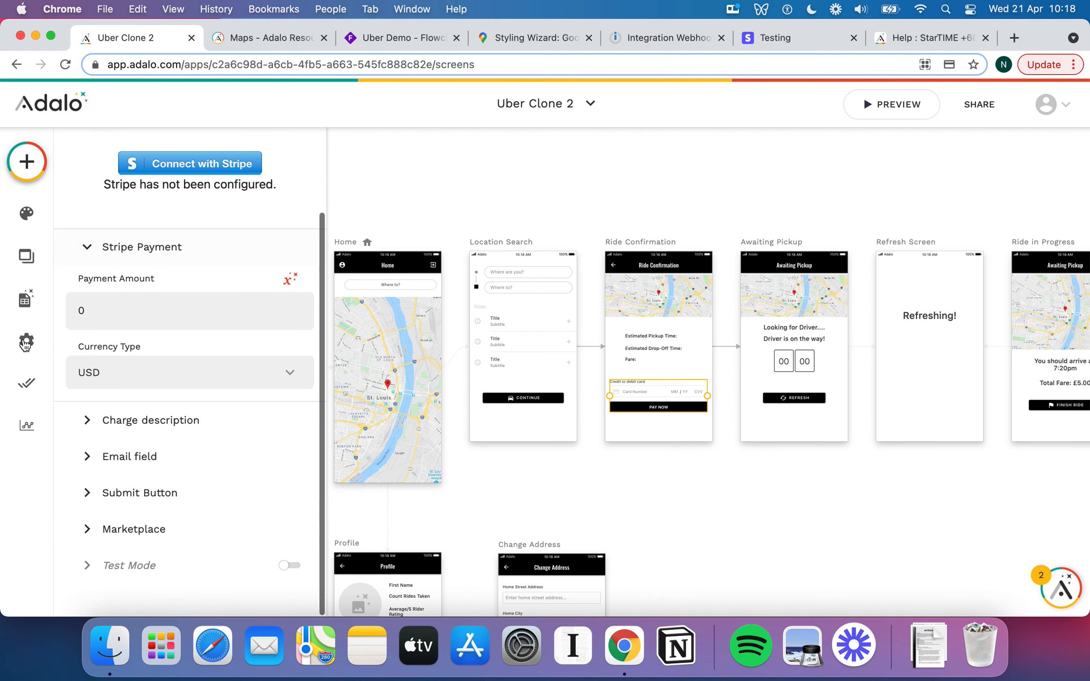
Turn on the payment component's Test Mode, then view Stripe's test card numbers page.
click(88, 571)
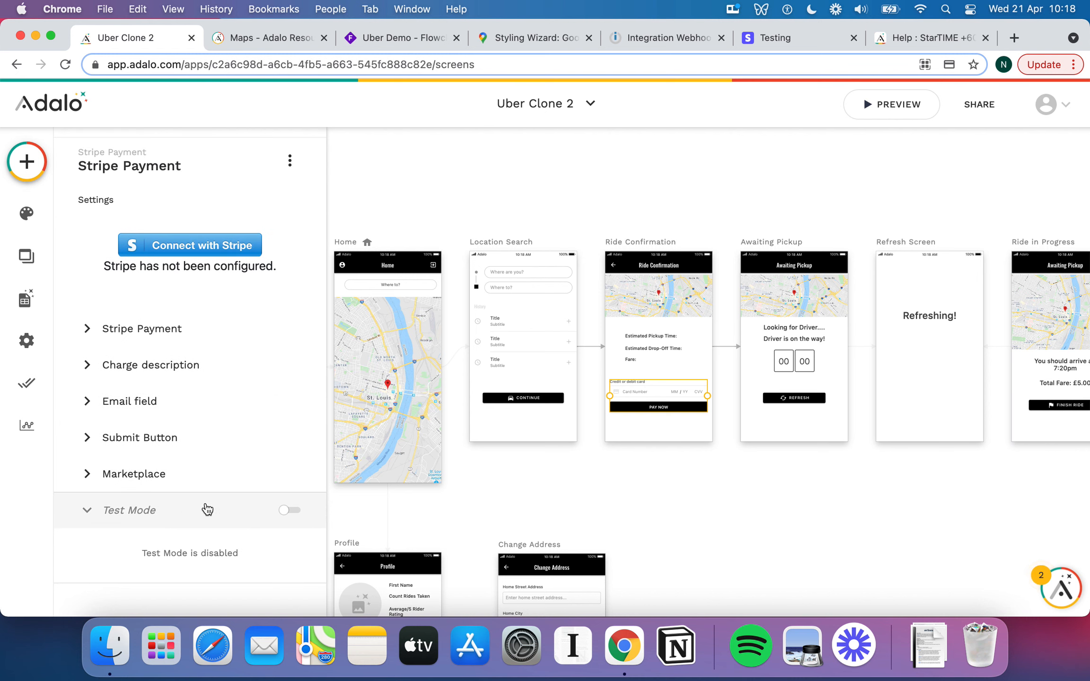
click(289, 510)
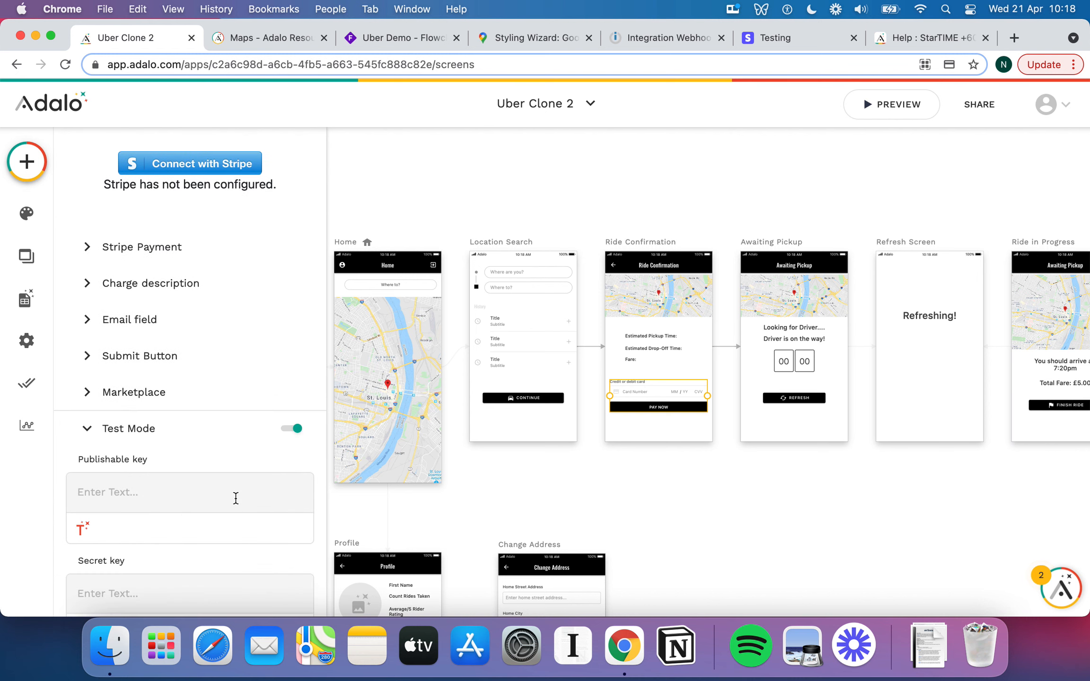
scroll(190, 470, down, 2)
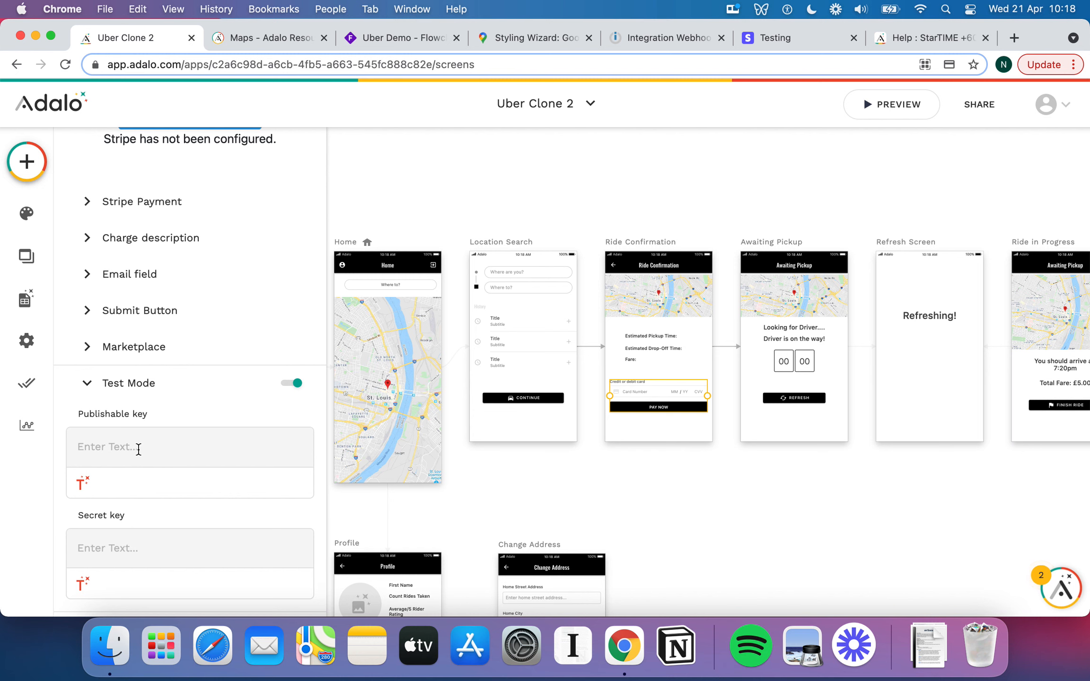
click(86, 387)
click(800, 39)
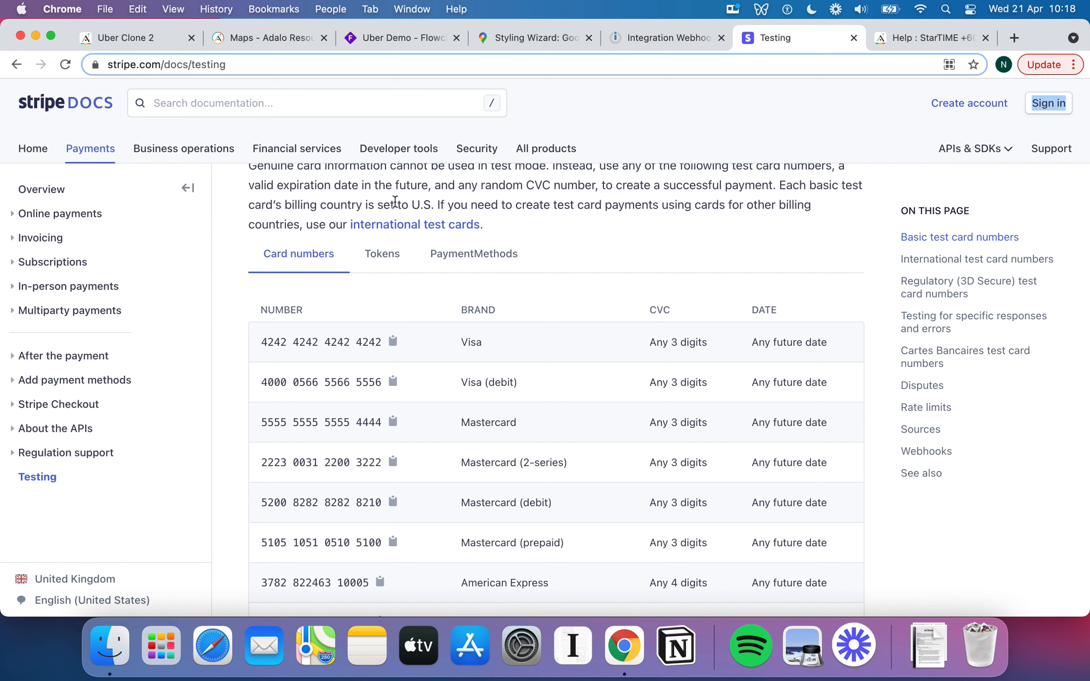
Leave the Stripe test card list and switch back to the Uber Clone 2 editor tab.
click(160, 38)
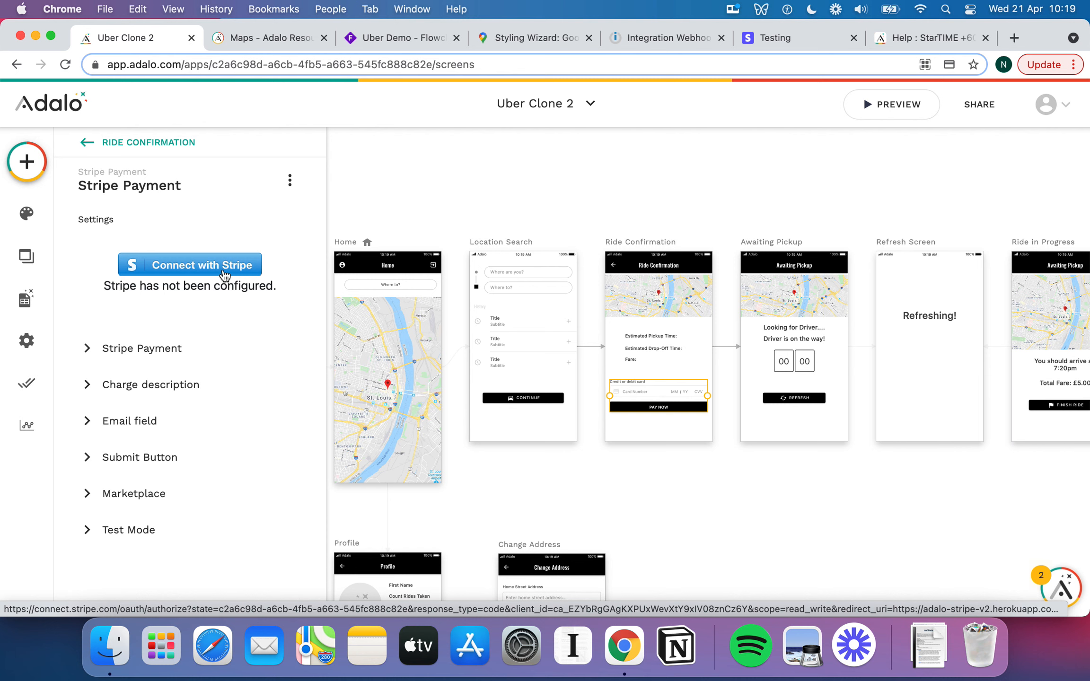
Toggle Test Mode and reselect the Ride Confirmation Stripe Payment component until it shows Stripe Connect active.
click(93, 529)
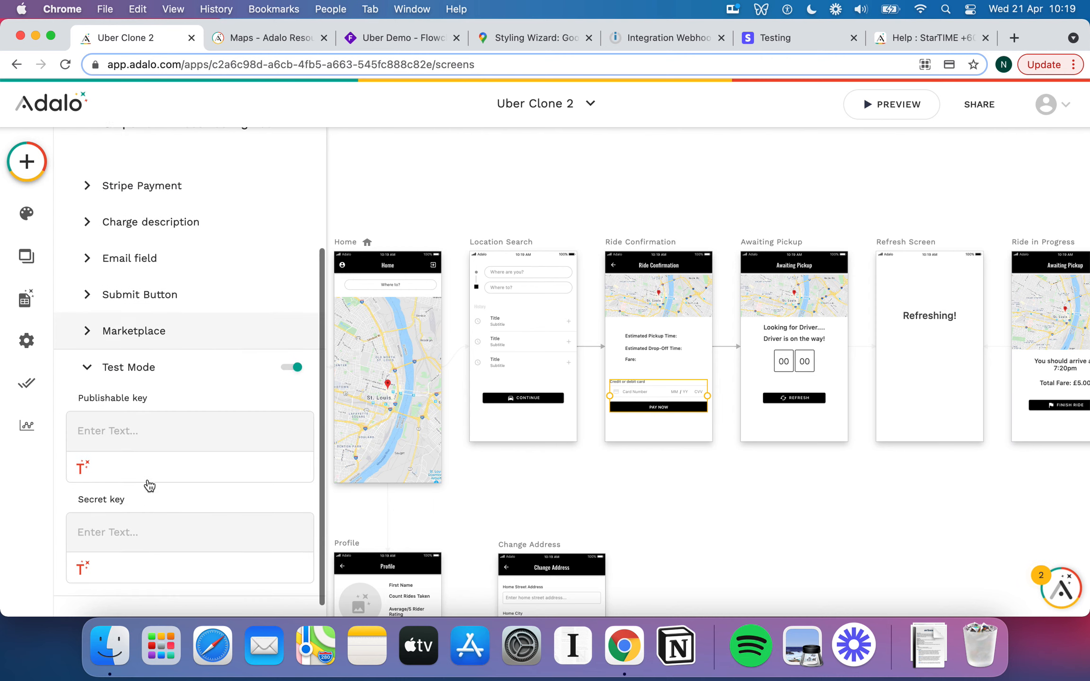
click(109, 375)
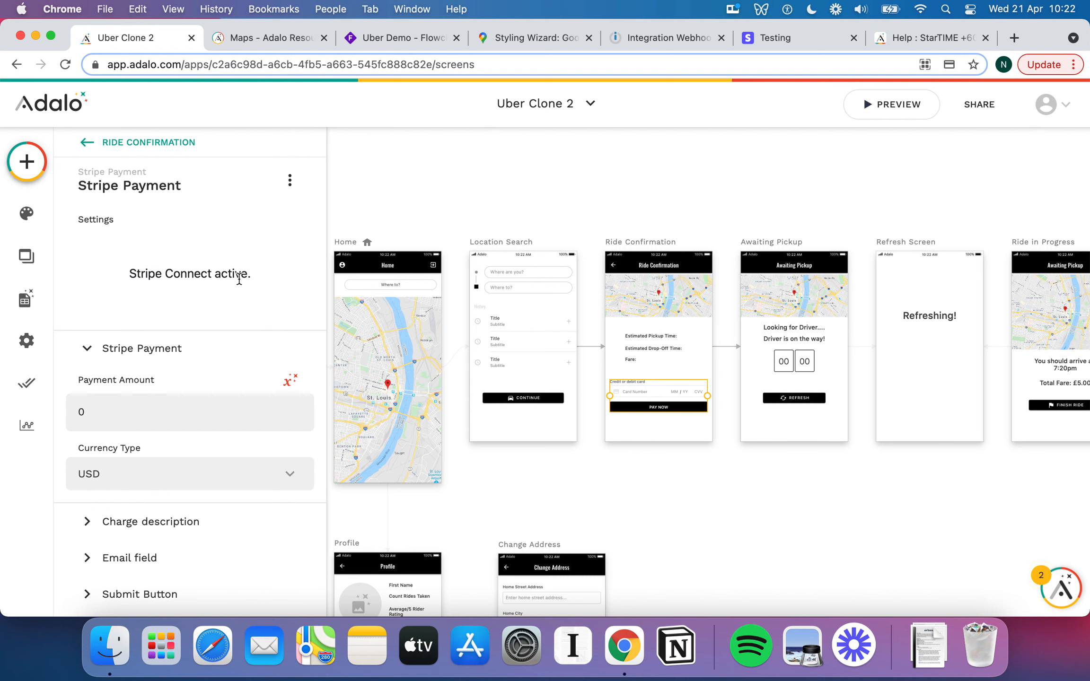
click(641, 346)
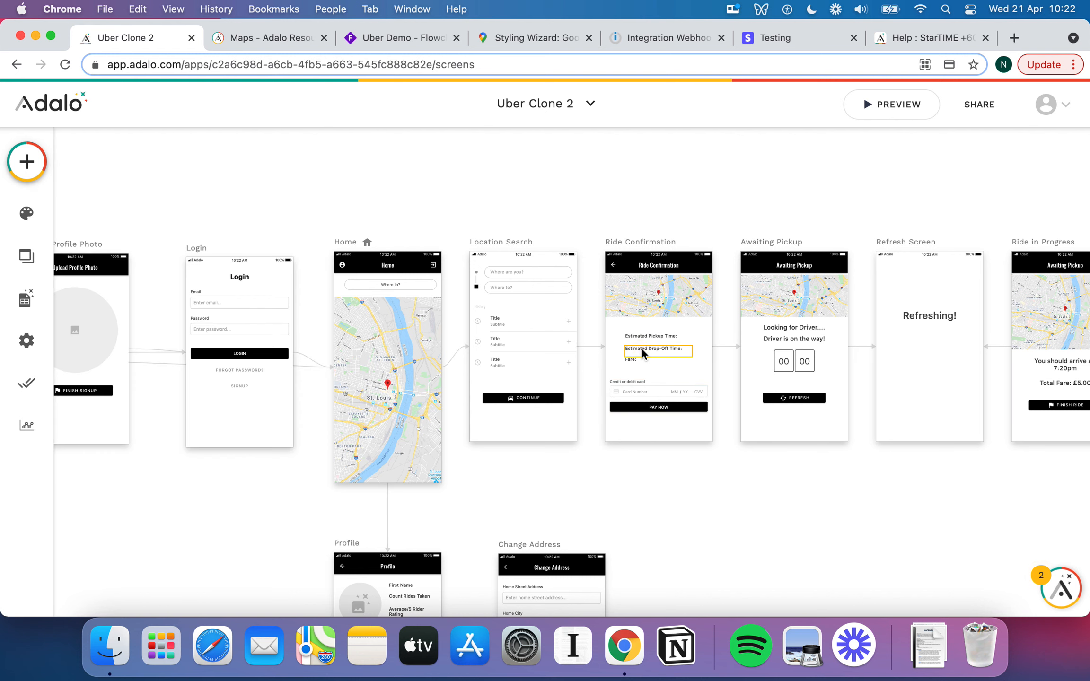
click(658, 384)
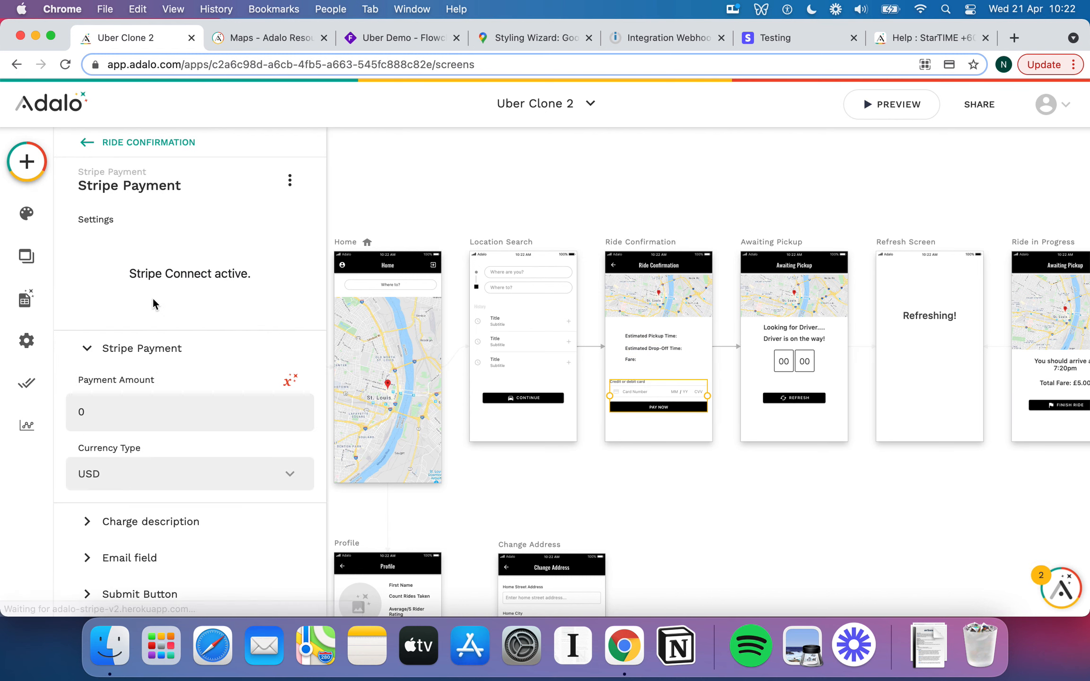
scroll(209, 308, down, 3)
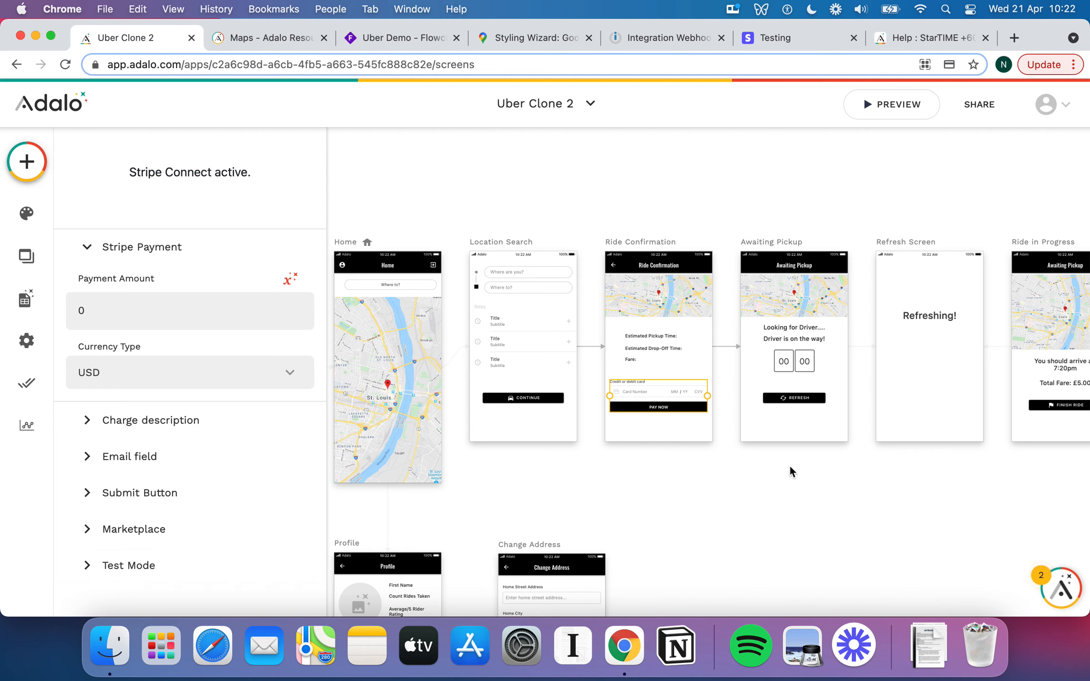
click(137, 314)
click(594, 361)
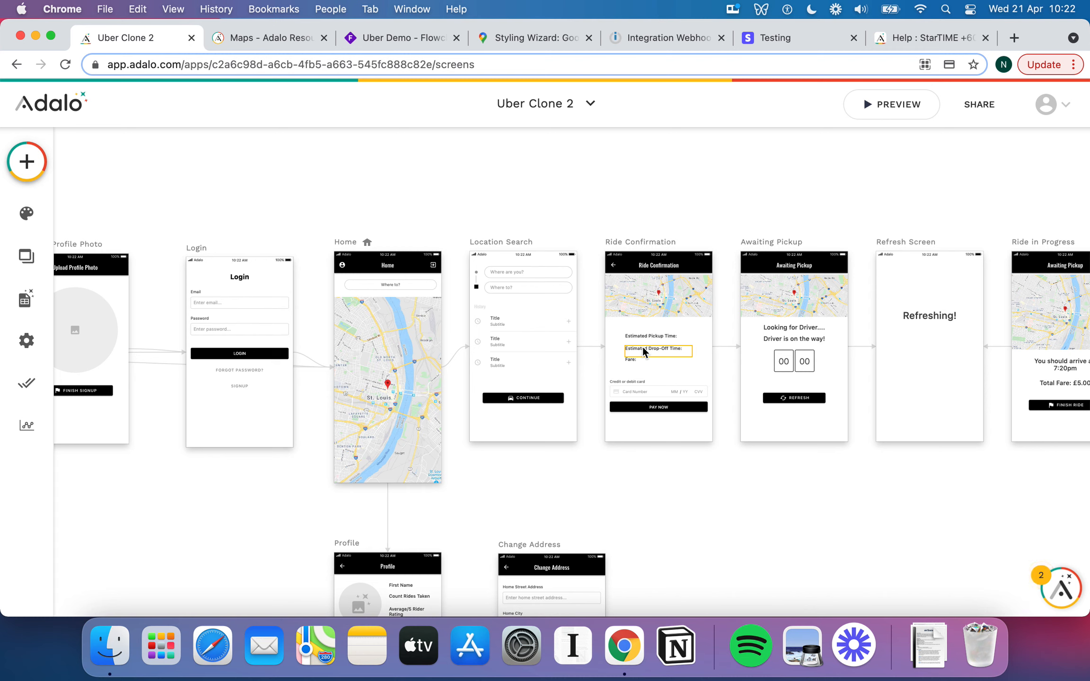
click(660, 386)
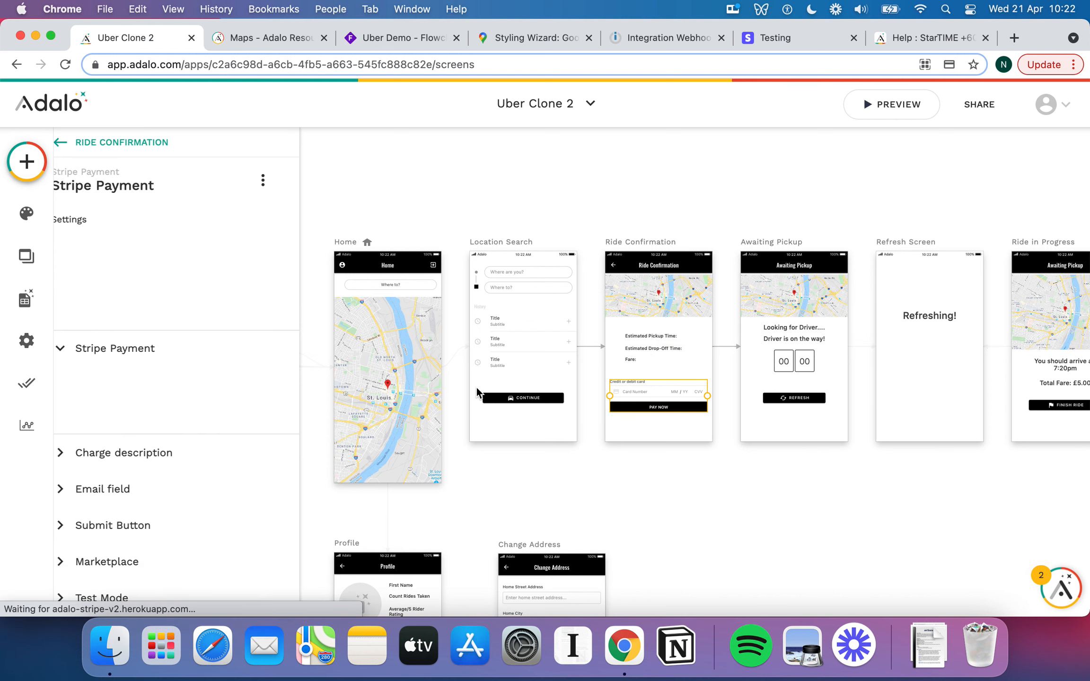
Check the Click Actions of the Location Search CONTINUE button.
click(413, 347)
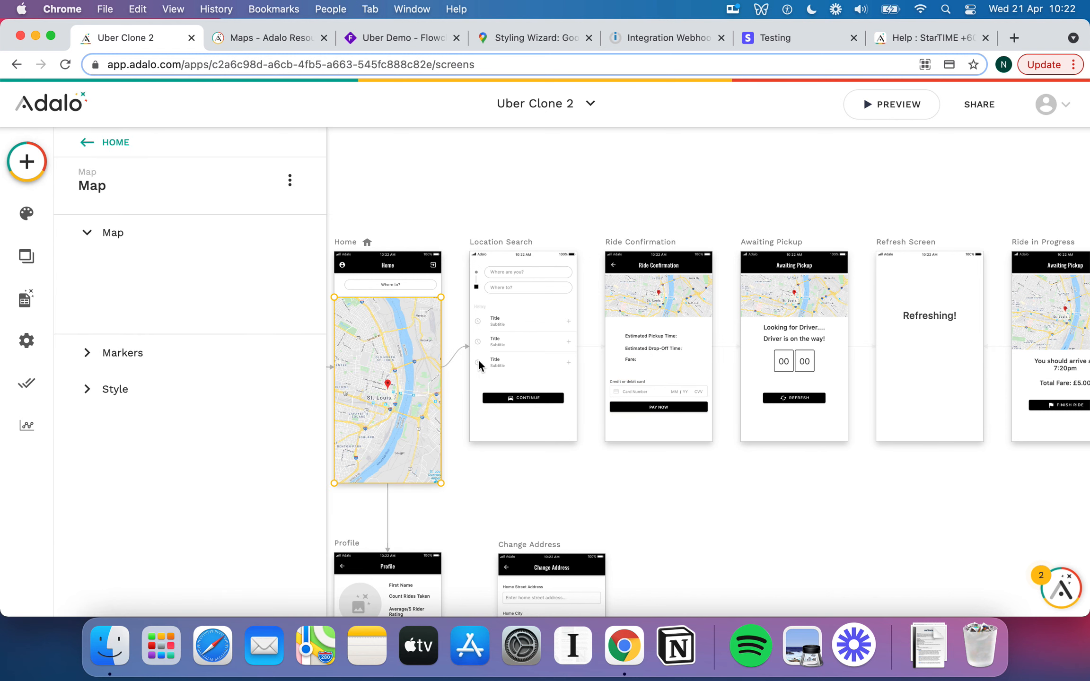
click(535, 395)
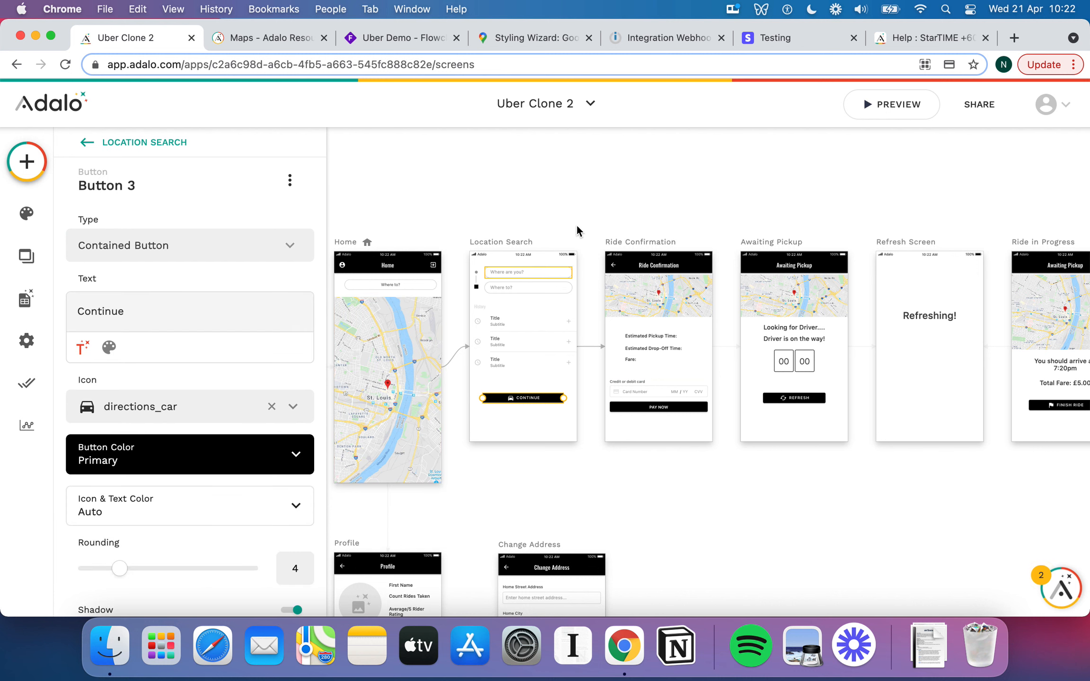
scroll(261, 415, down, 5)
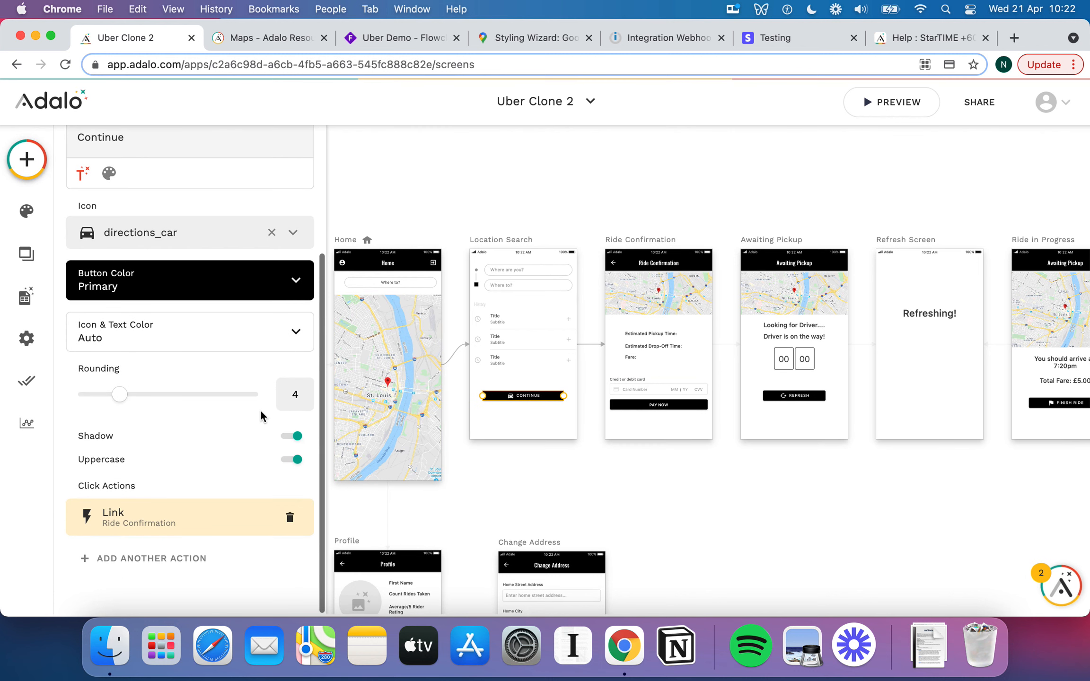
click(603, 481)
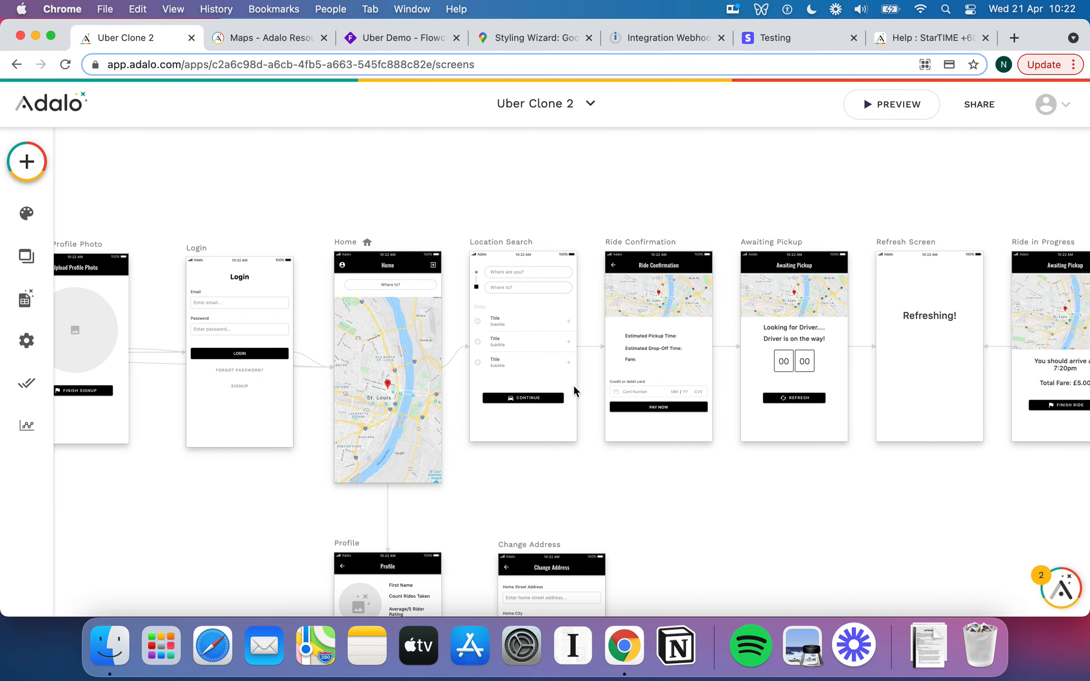
scroll(576, 383, up, 3)
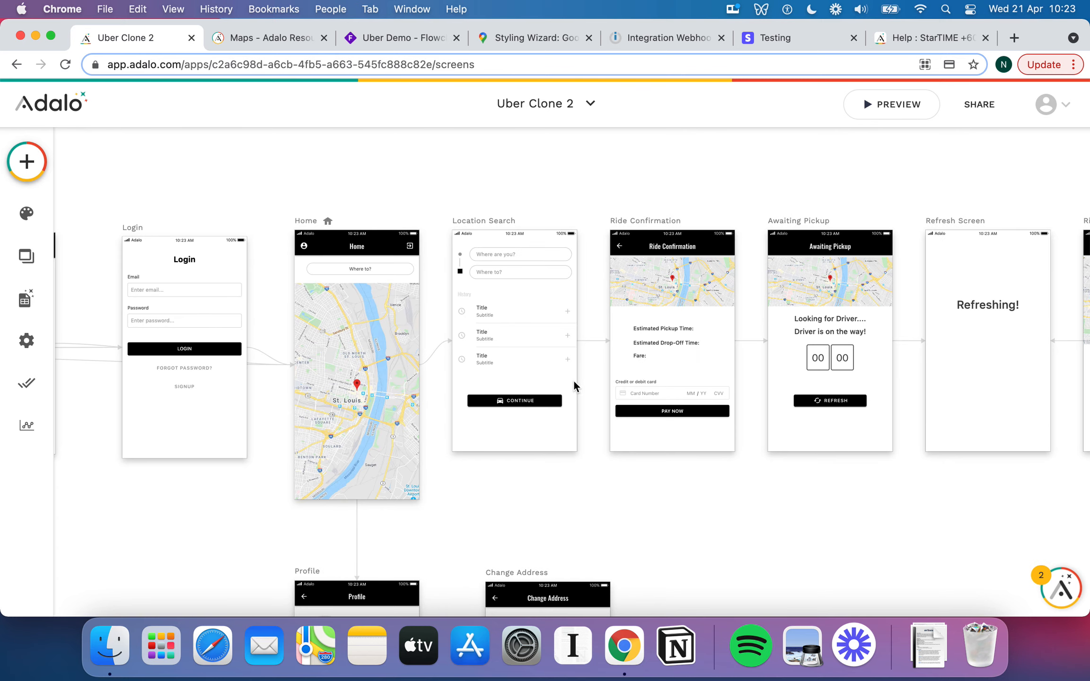
Select the Current Address Input showing placeholder 'Where are you?' to view its settings.
scroll(565, 373, up, 5)
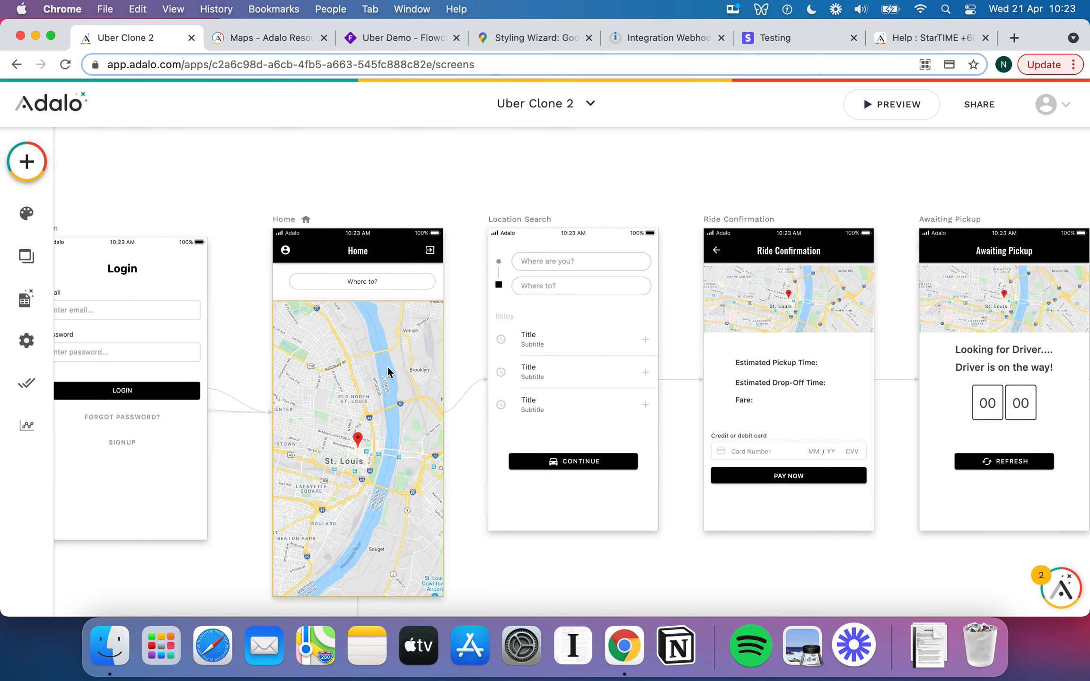
click(389, 281)
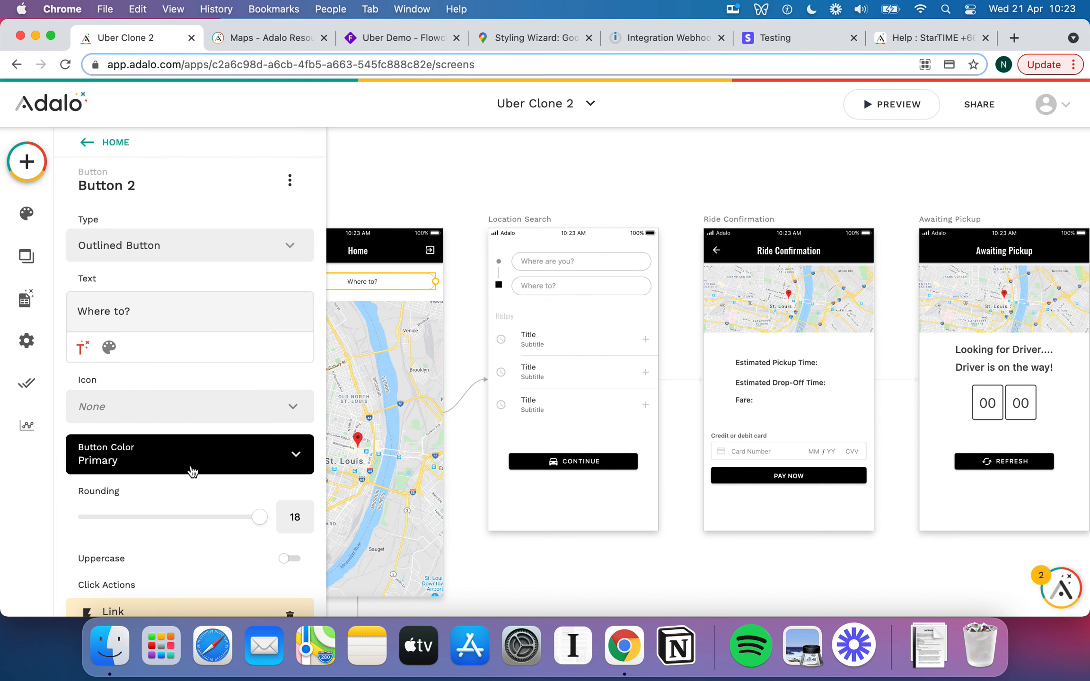
scroll(192, 471, down, 3)
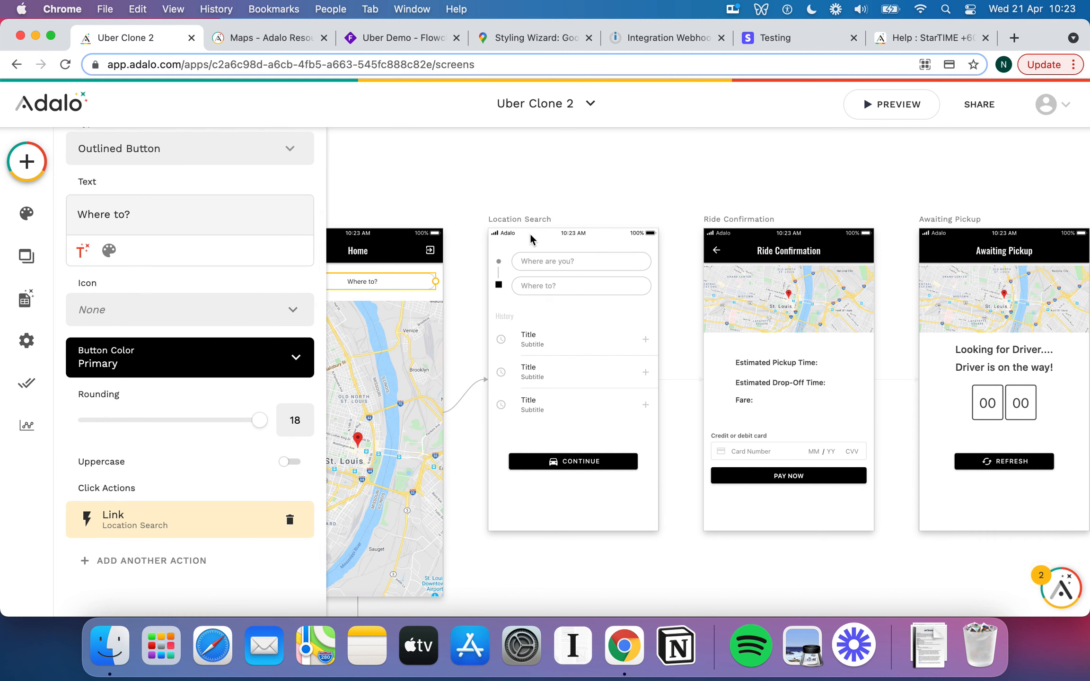
click(544, 262)
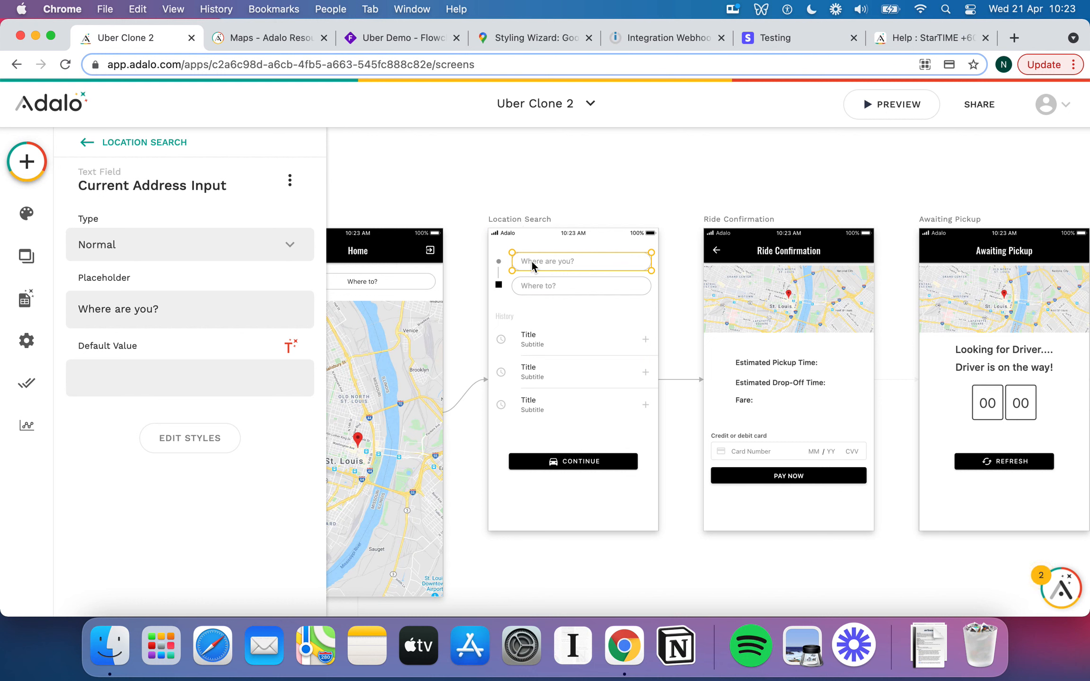
Add a Change Input Value action to the Location Search screen's visit actions.
click(544, 290)
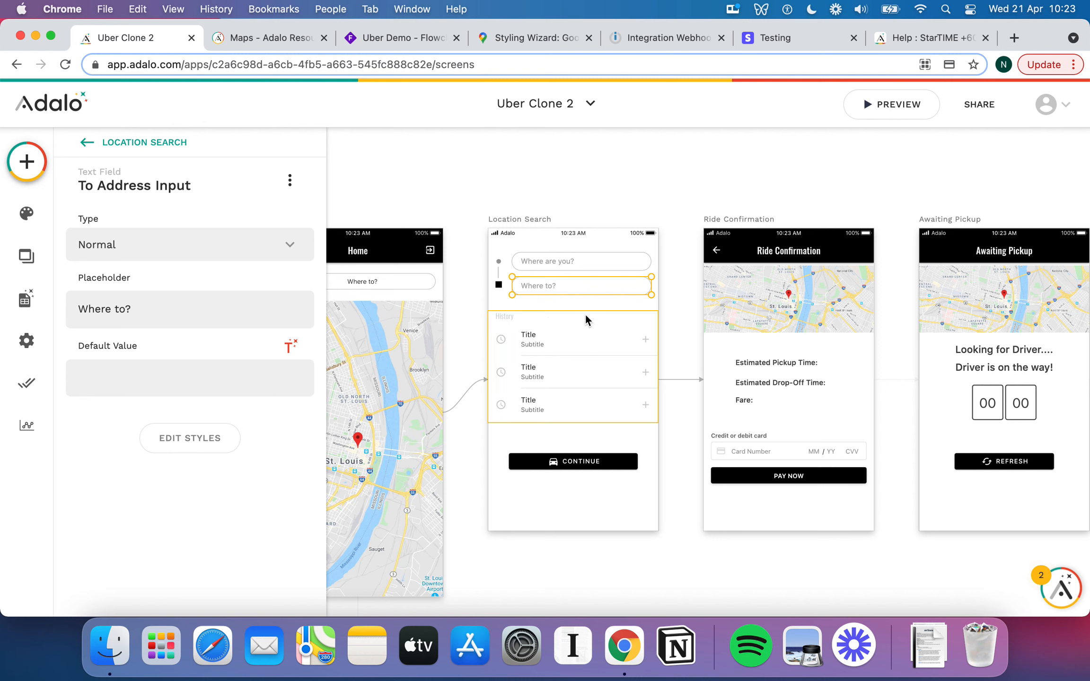
click(599, 261)
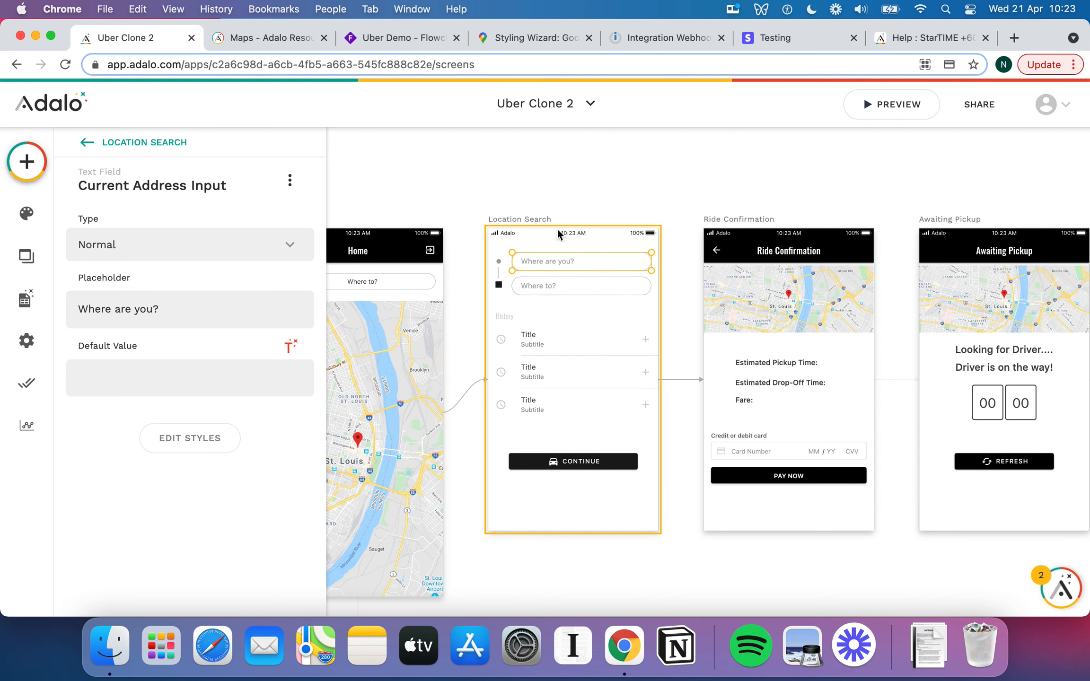
click(516, 220)
scroll(67, 378, down, 5)
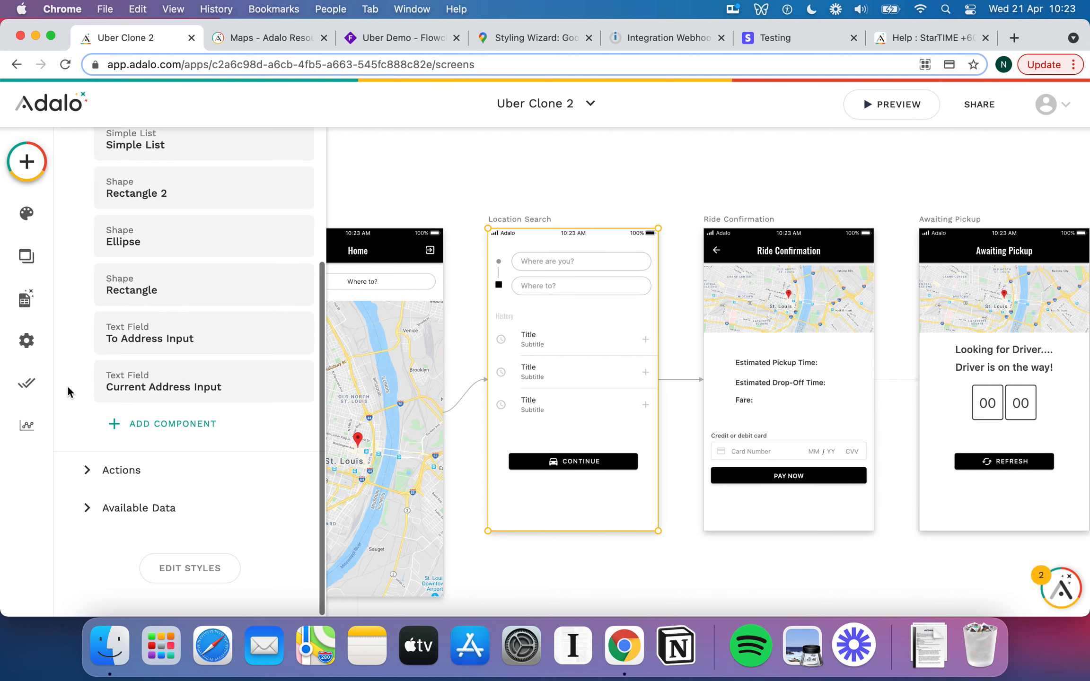
click(91, 479)
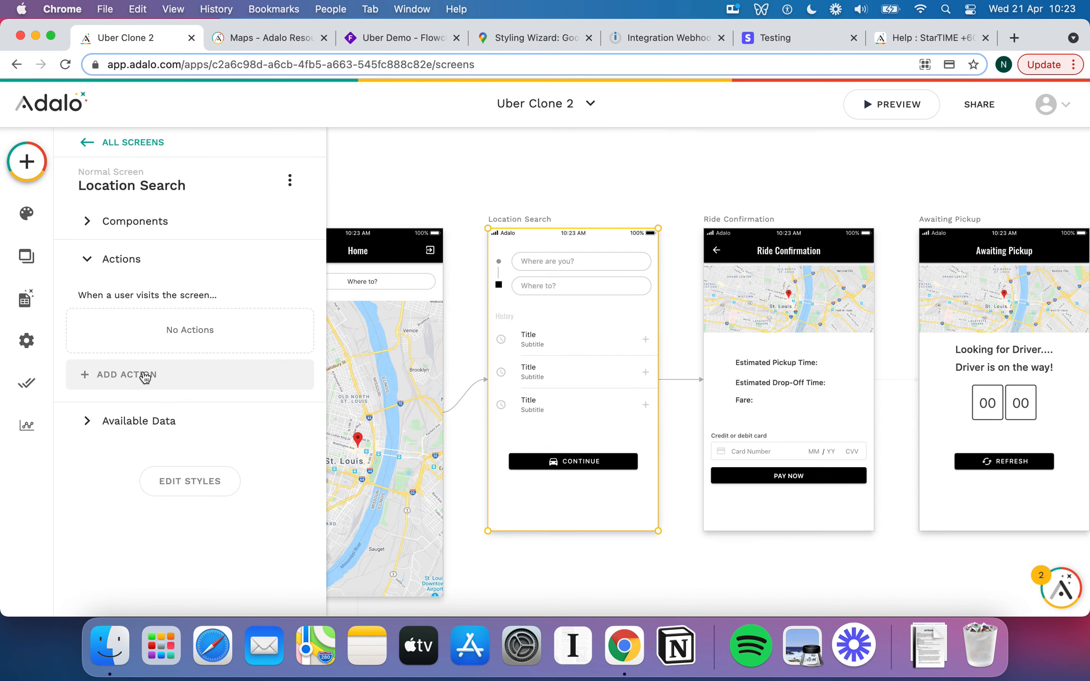
click(142, 373)
mouse_move(239, 260)
scroll(203, 254, down, 1)
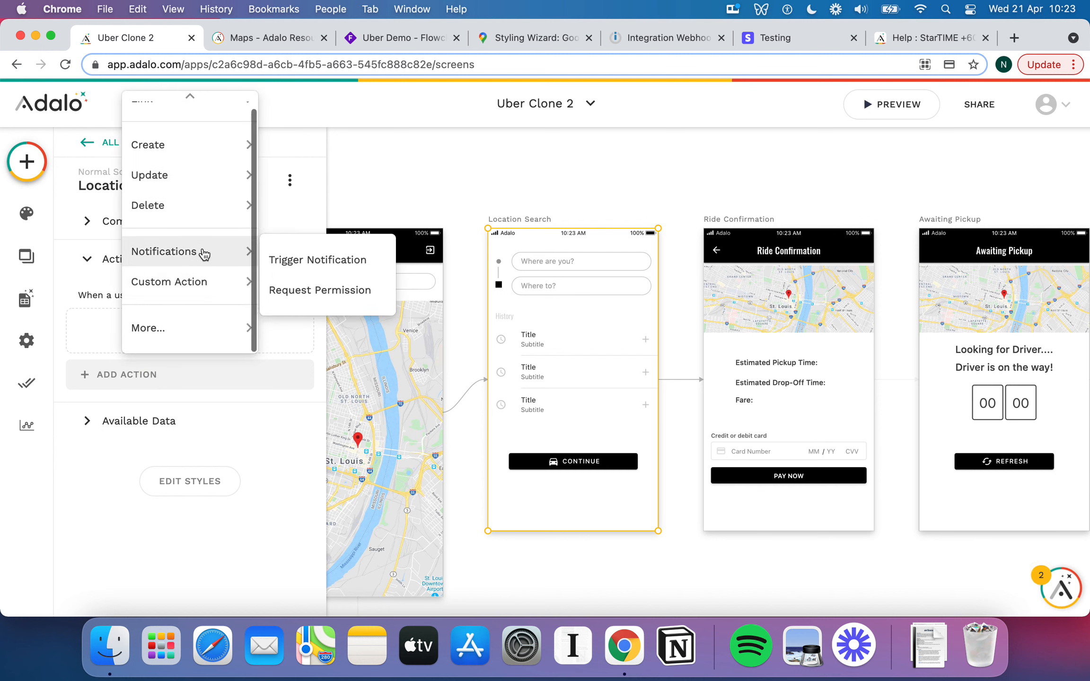
mouse_move(183, 326)
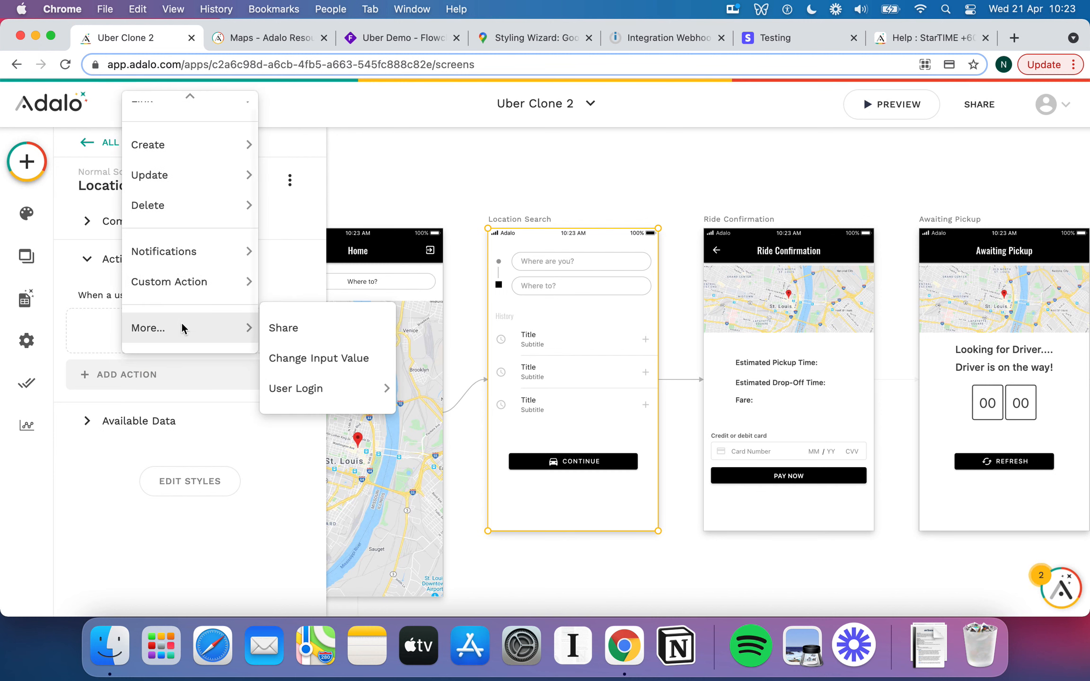
click(310, 359)
Set the action to fill Current Address Input with Logged In User > Home Street Address.
scroll(209, 389, down, 1)
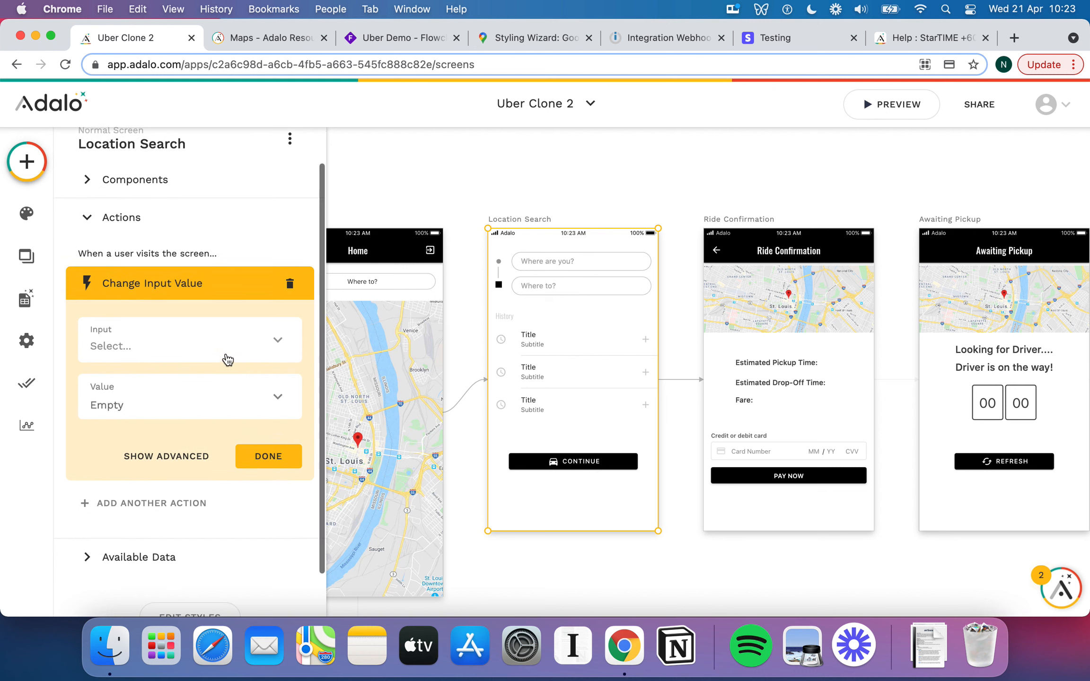
click(234, 348)
click(194, 387)
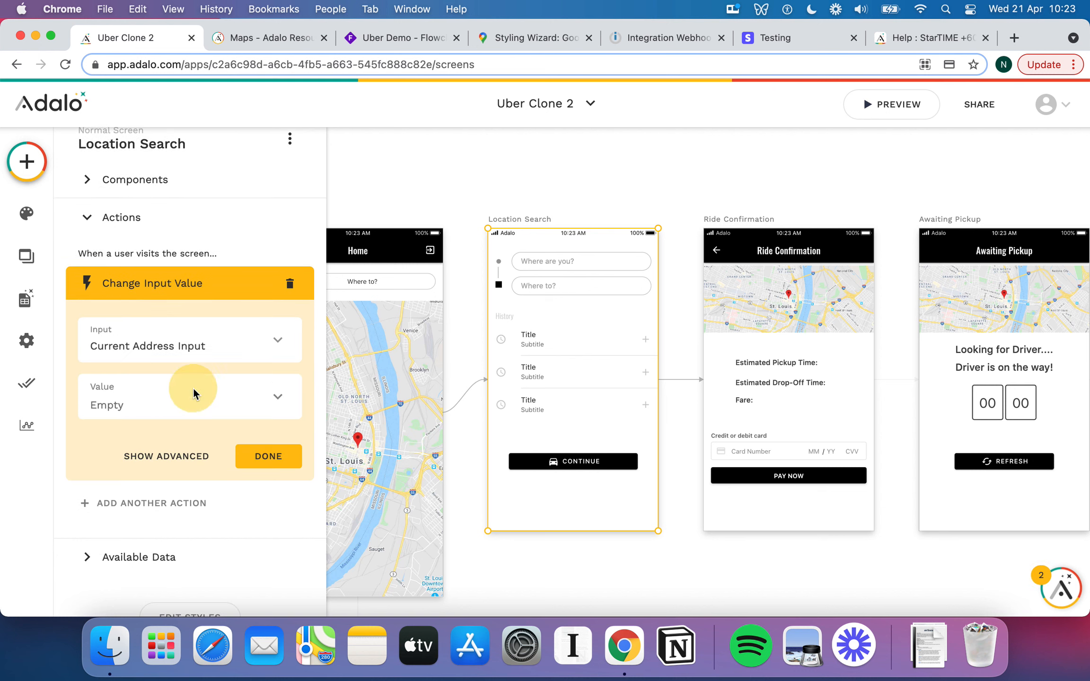
scroll(137, 407, down, 1)
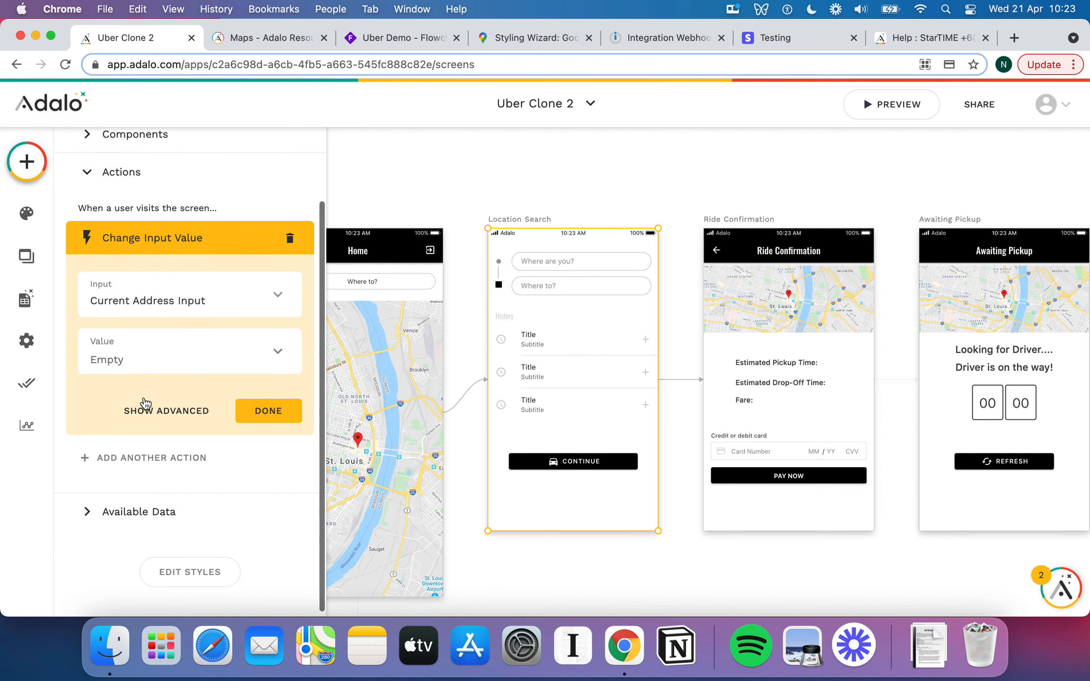
click(256, 353)
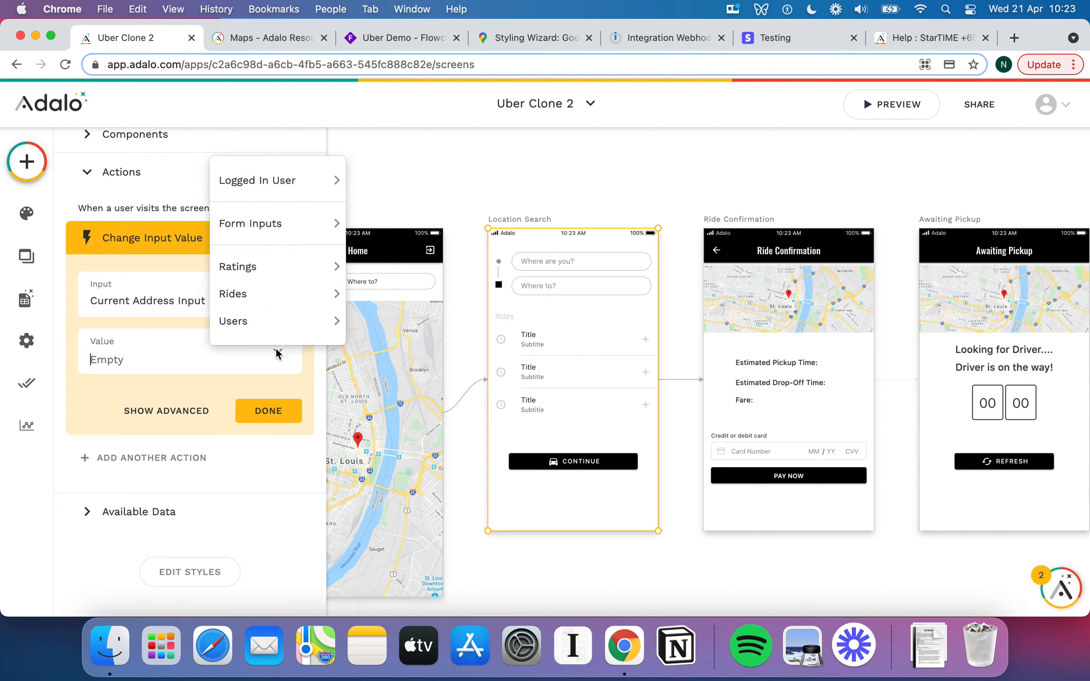
mouse_move(287, 219)
mouse_move(281, 194)
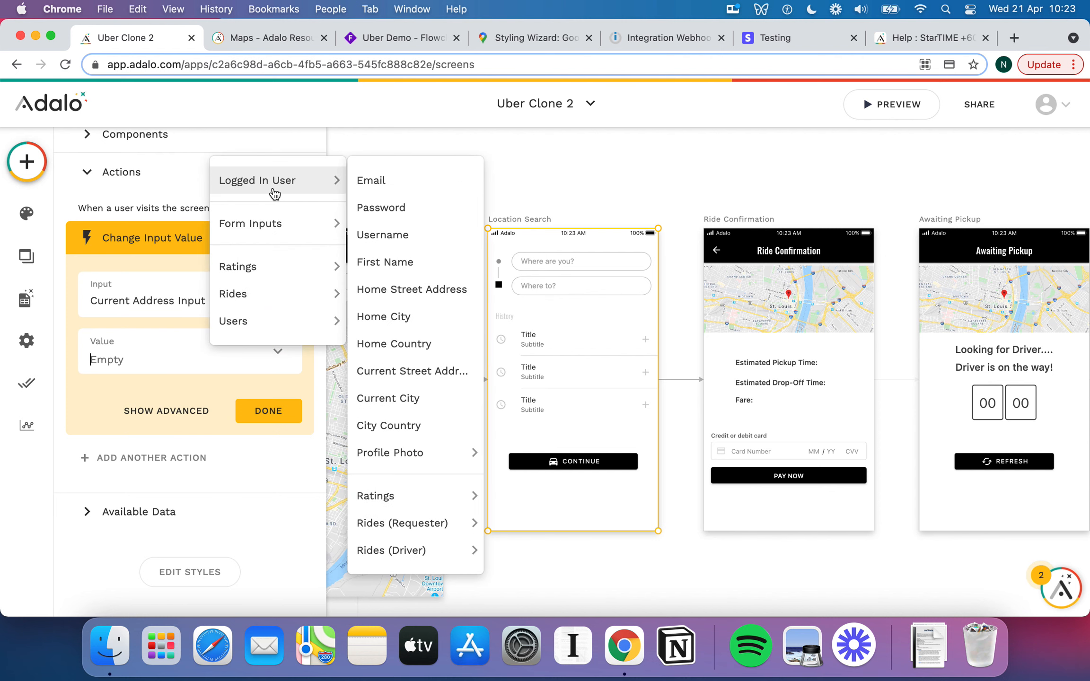
click(429, 289)
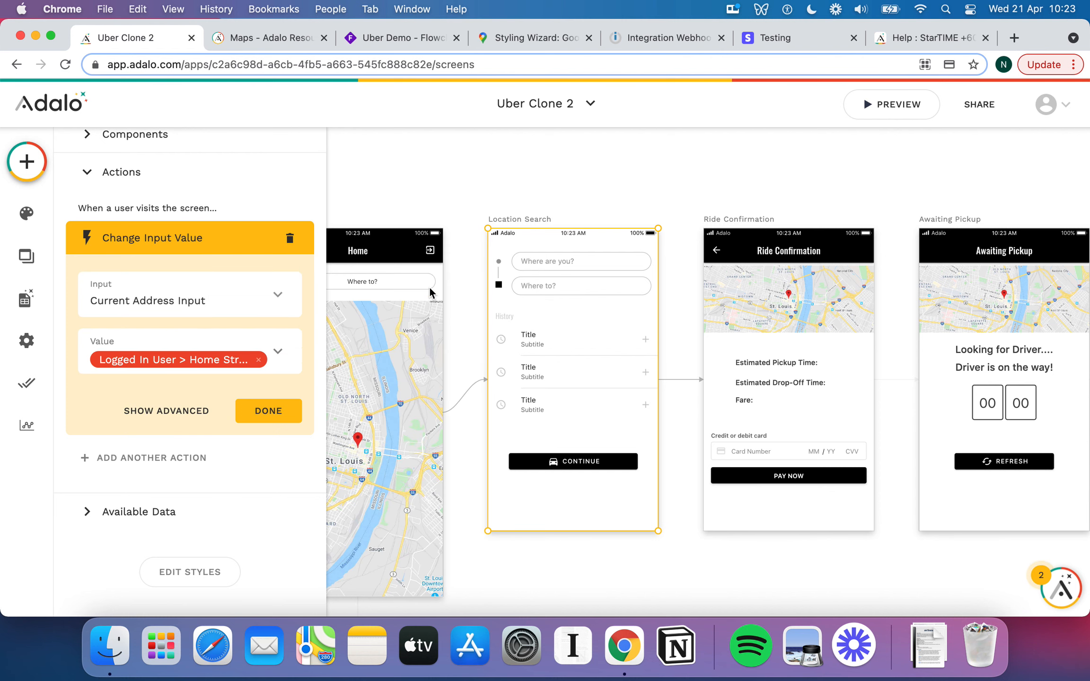
click(280, 410)
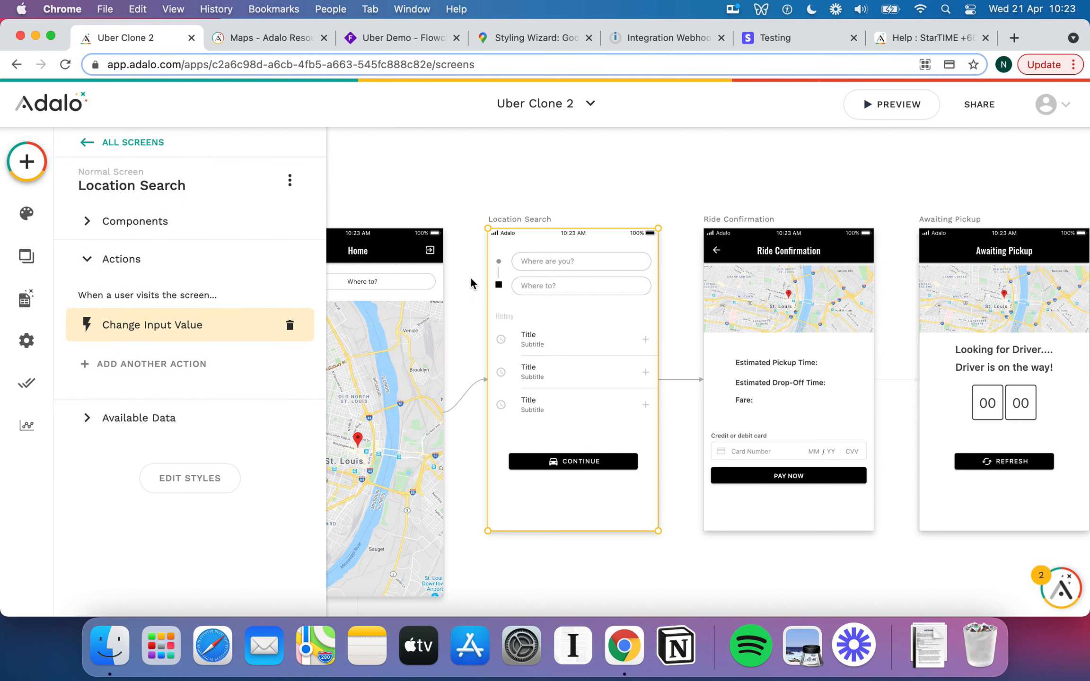
click(576, 283)
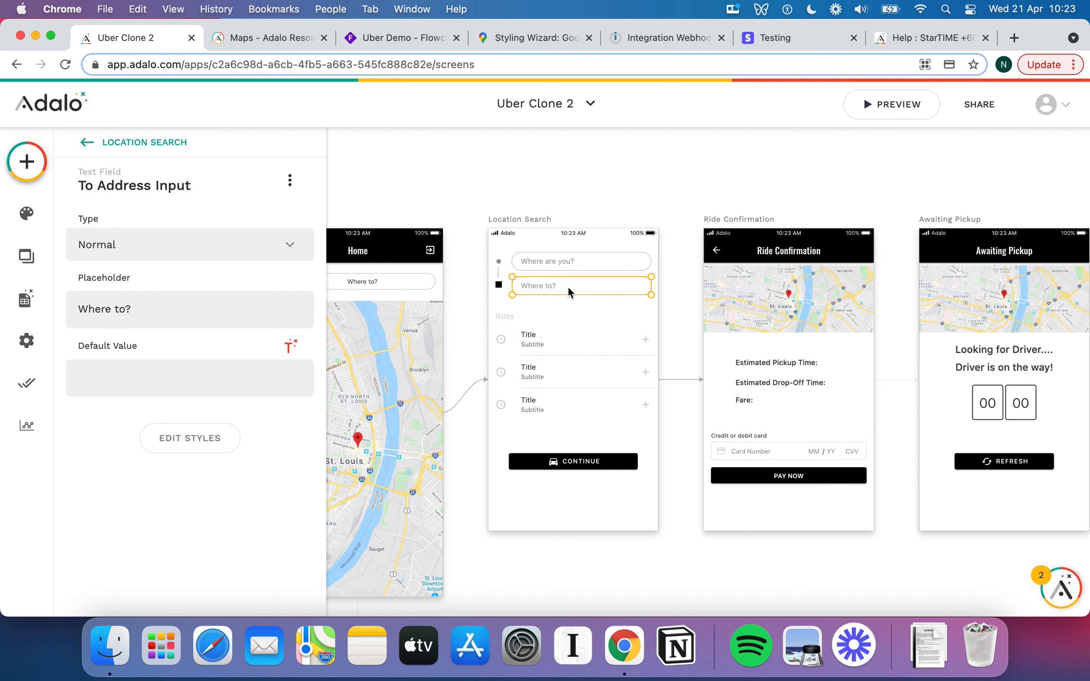
Make the History simple list a list of Rides.
click(571, 348)
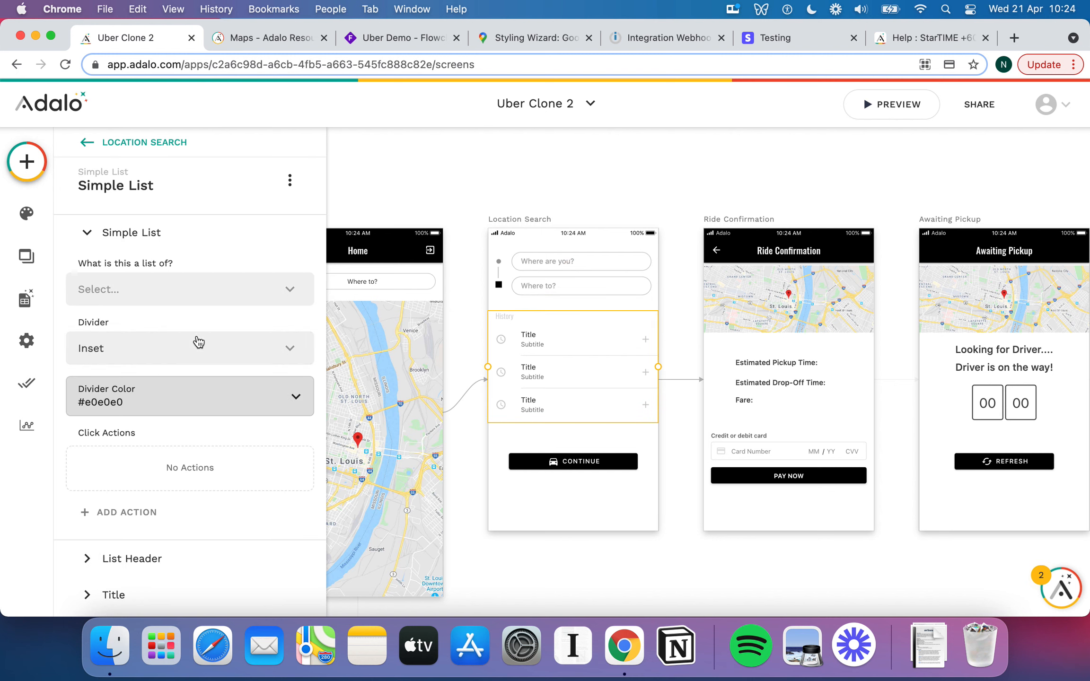
scroll(227, 242, down, 2)
click(229, 232)
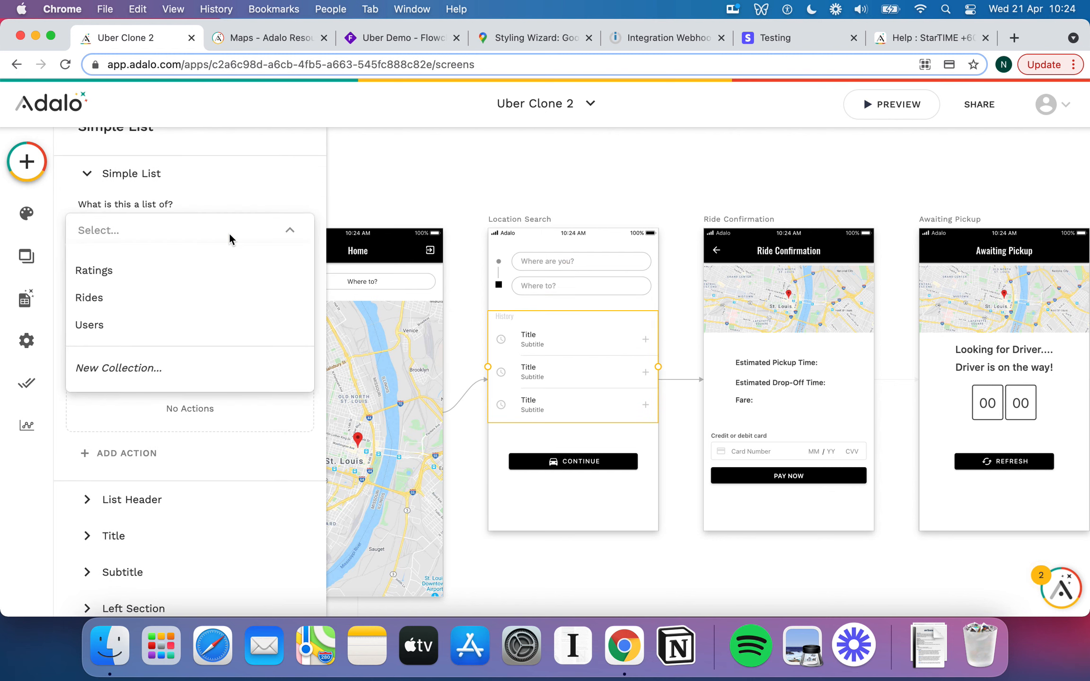
click(170, 292)
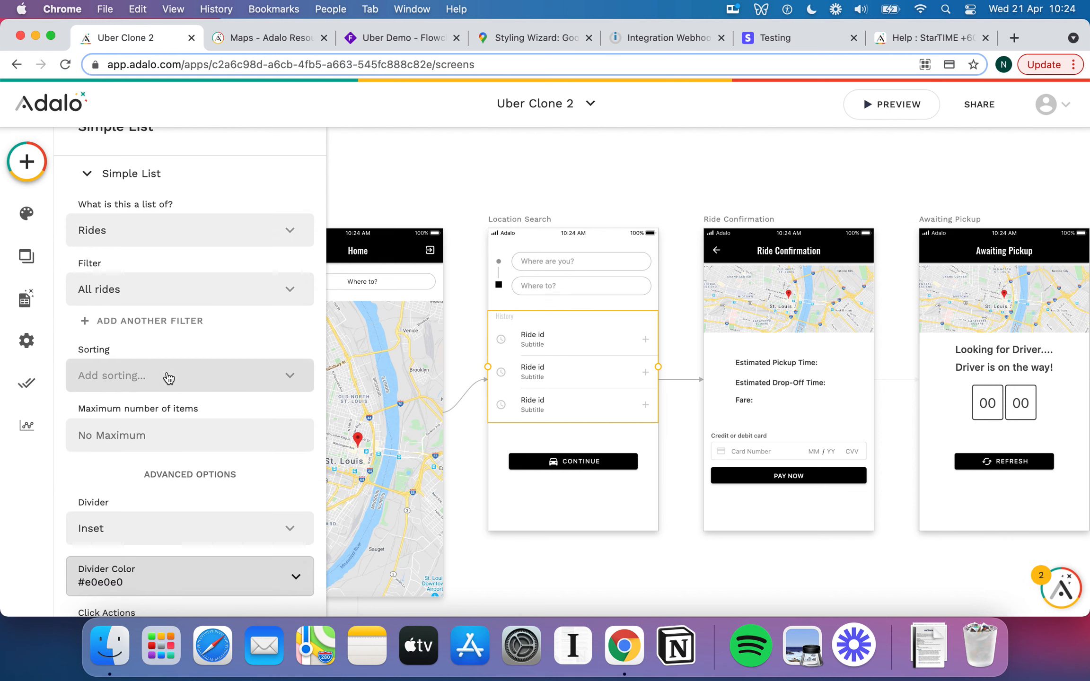
scroll(169, 331, down, 2)
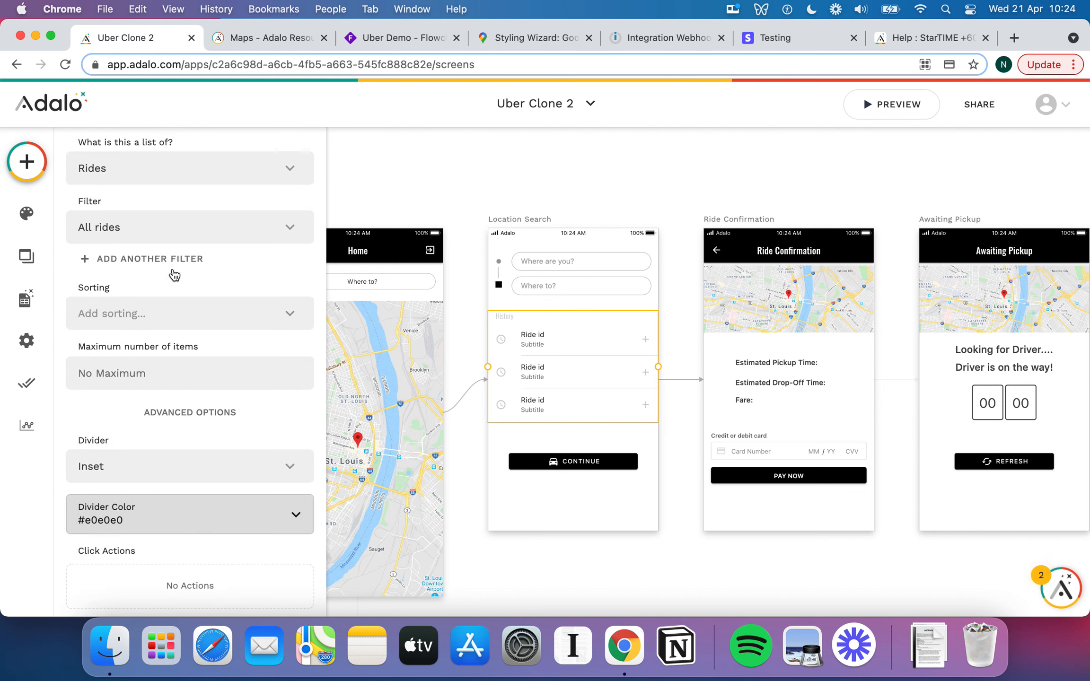
Add a filter keeping only rides where Is Complete? is true.
click(156, 260)
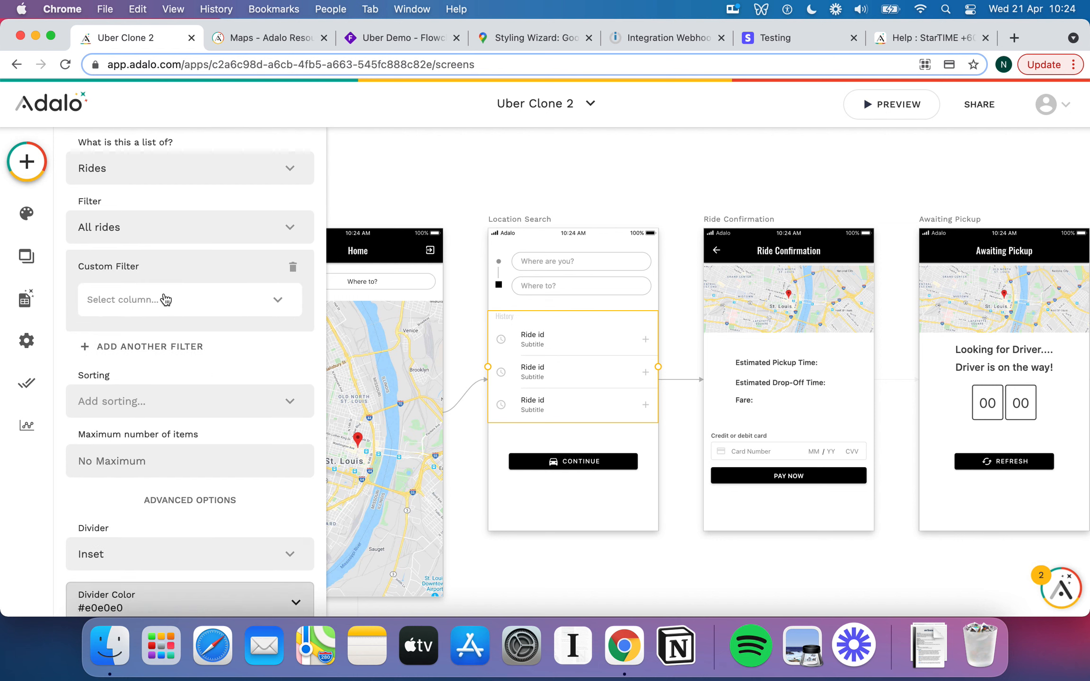
click(166, 300)
scroll(170, 404, down, 5)
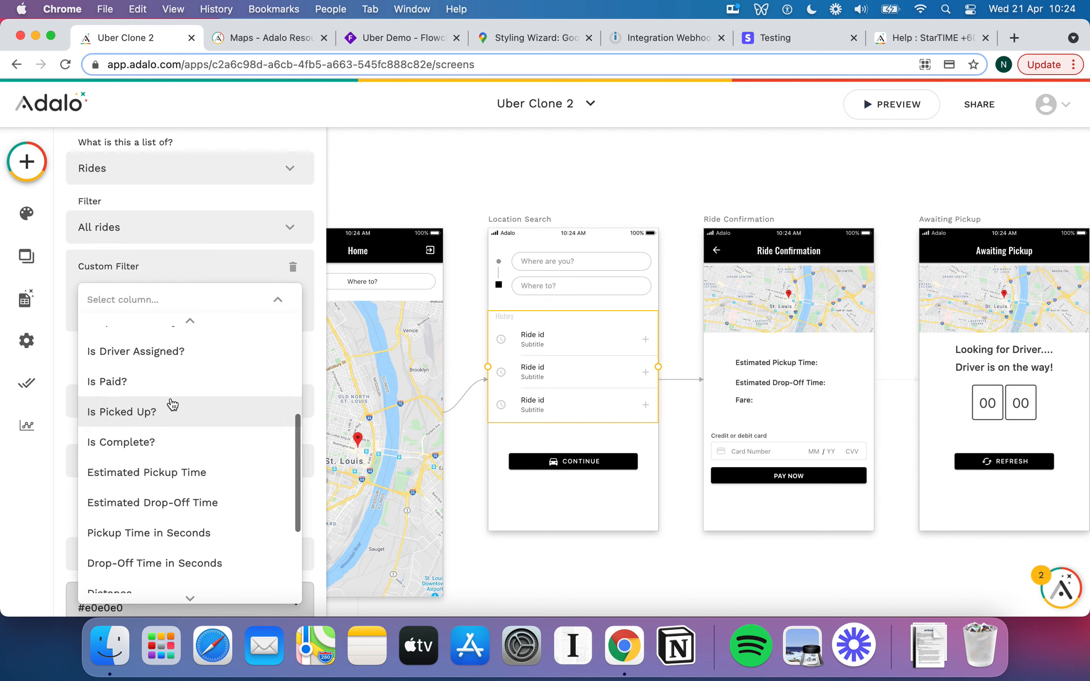
click(168, 441)
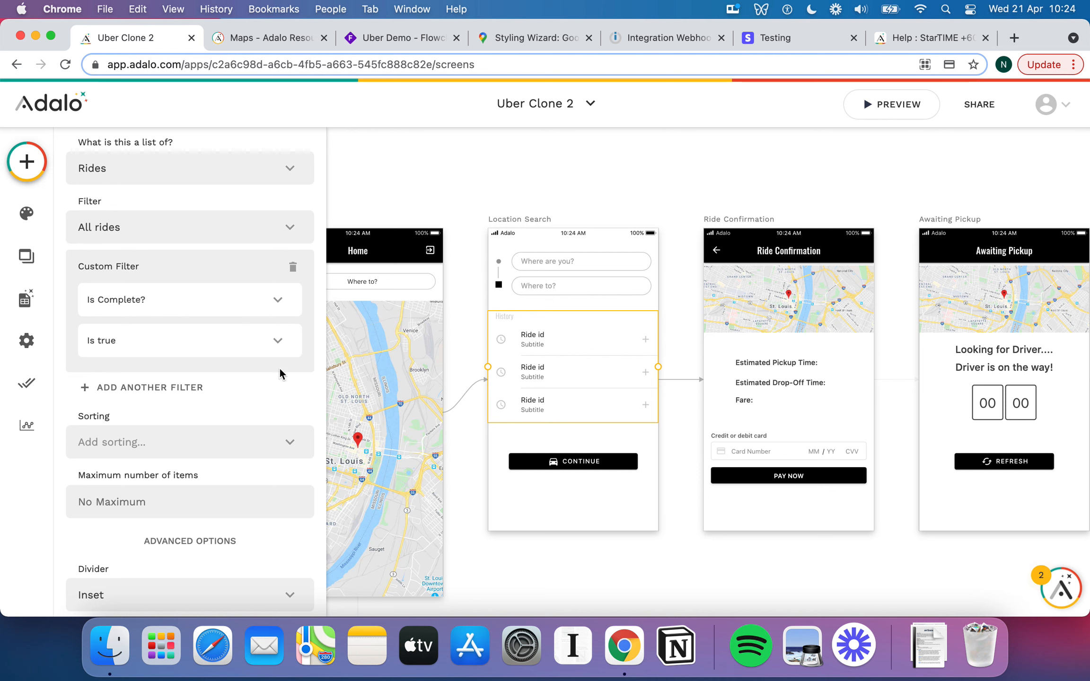
scroll(284, 425, down, 10)
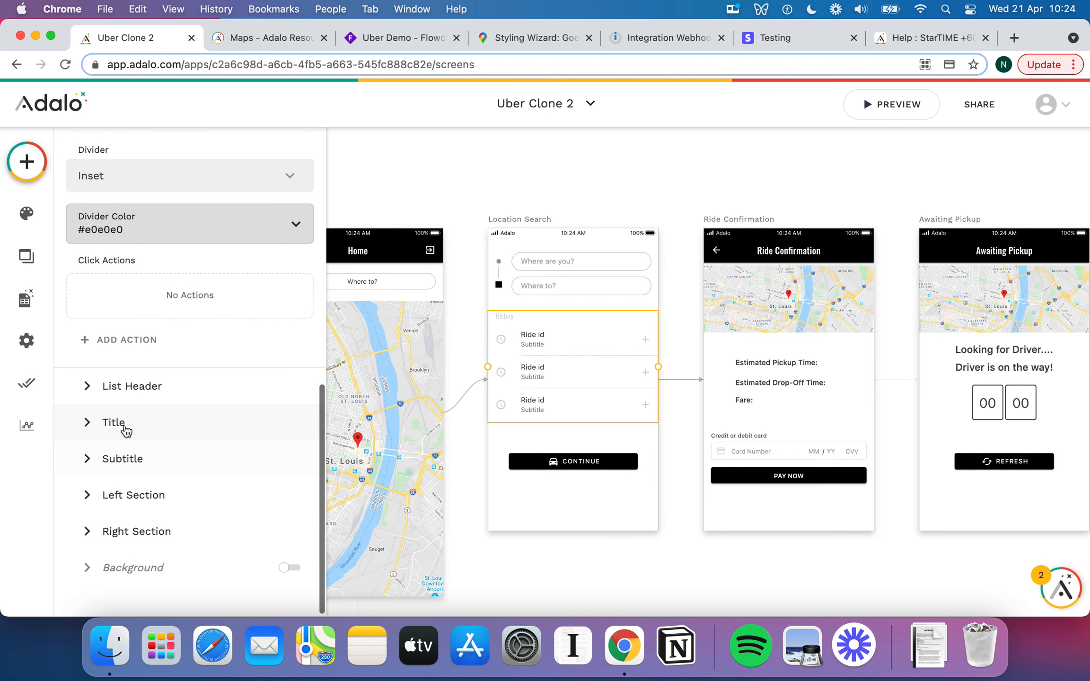
Replace the list item title with the ride's Drop-Off Street Address.
click(87, 434)
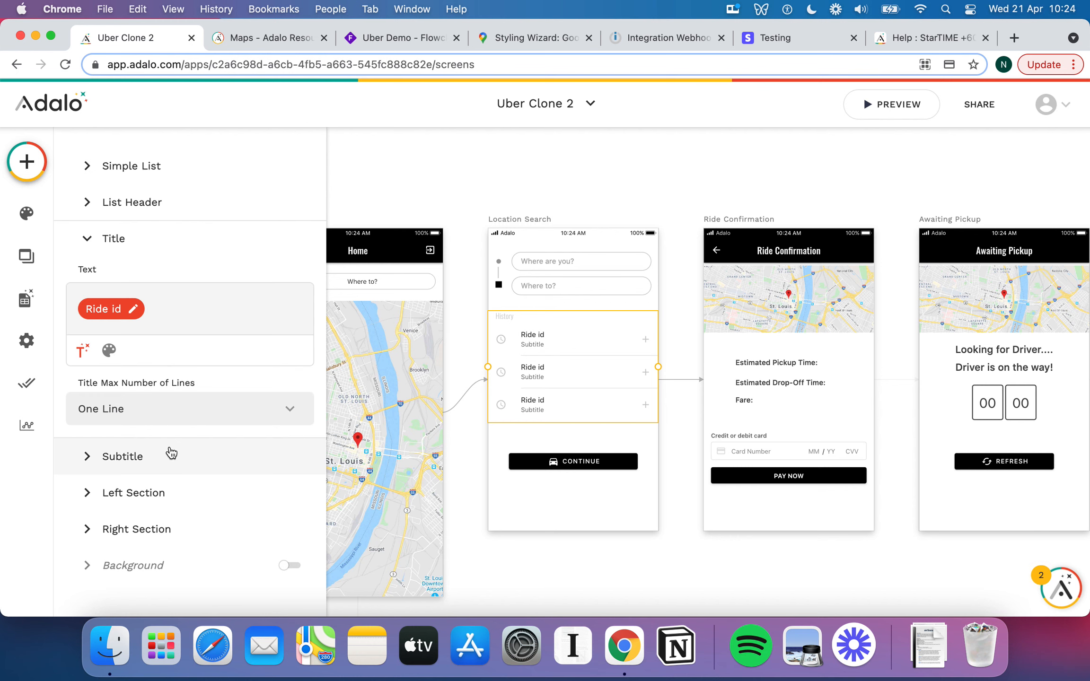
click(161, 312)
key(BackSpace)
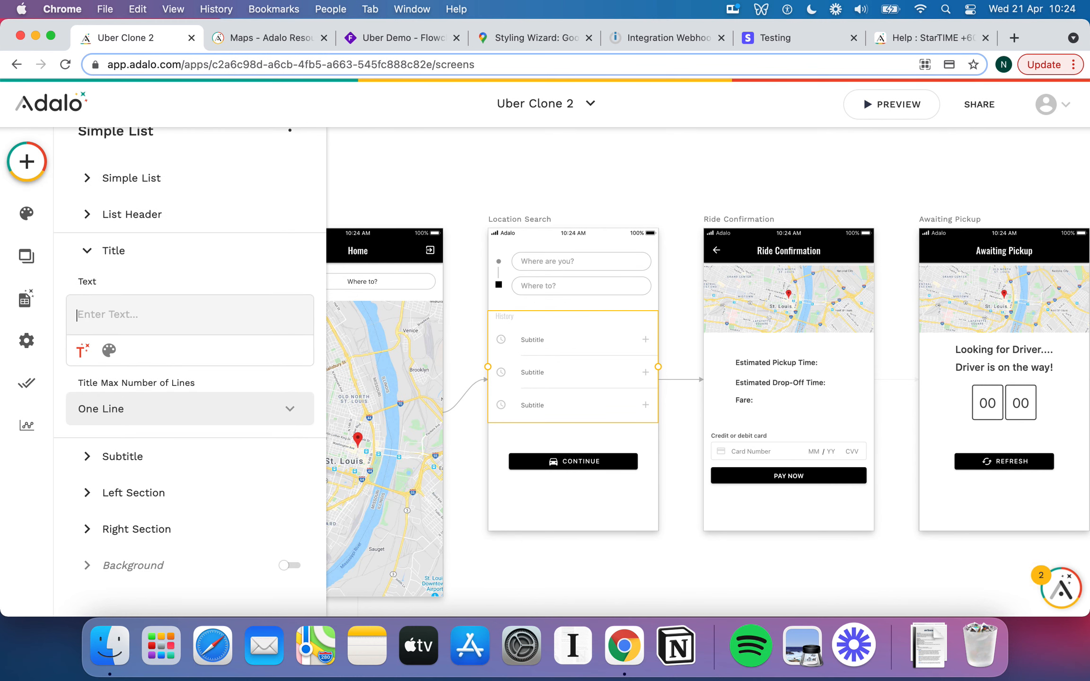
click(83, 350)
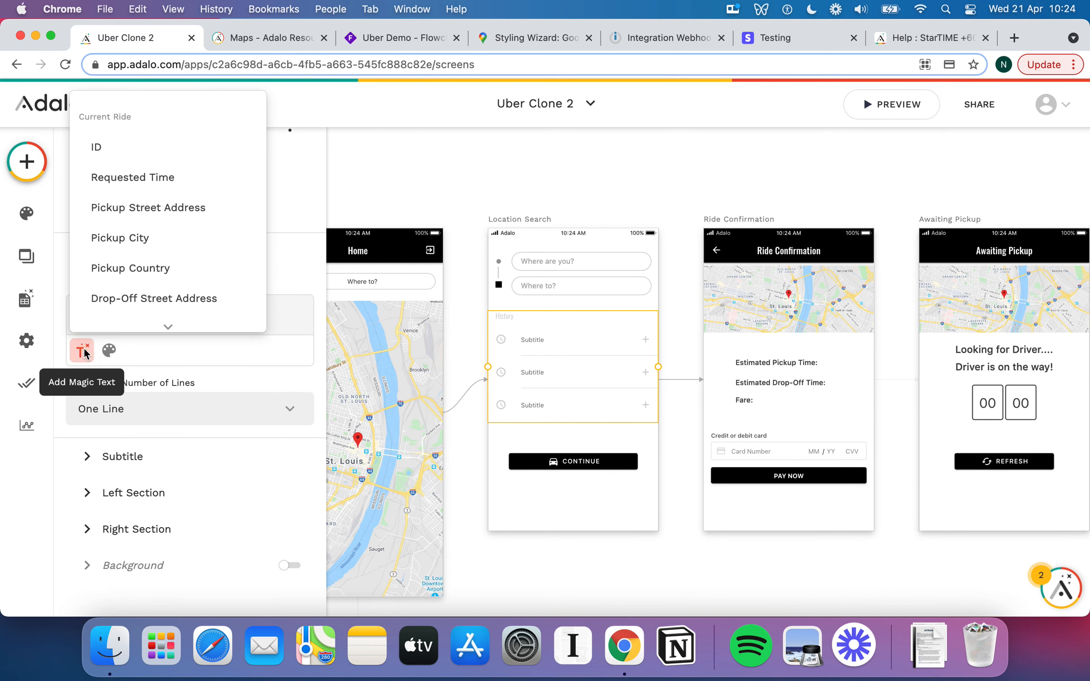
click(183, 285)
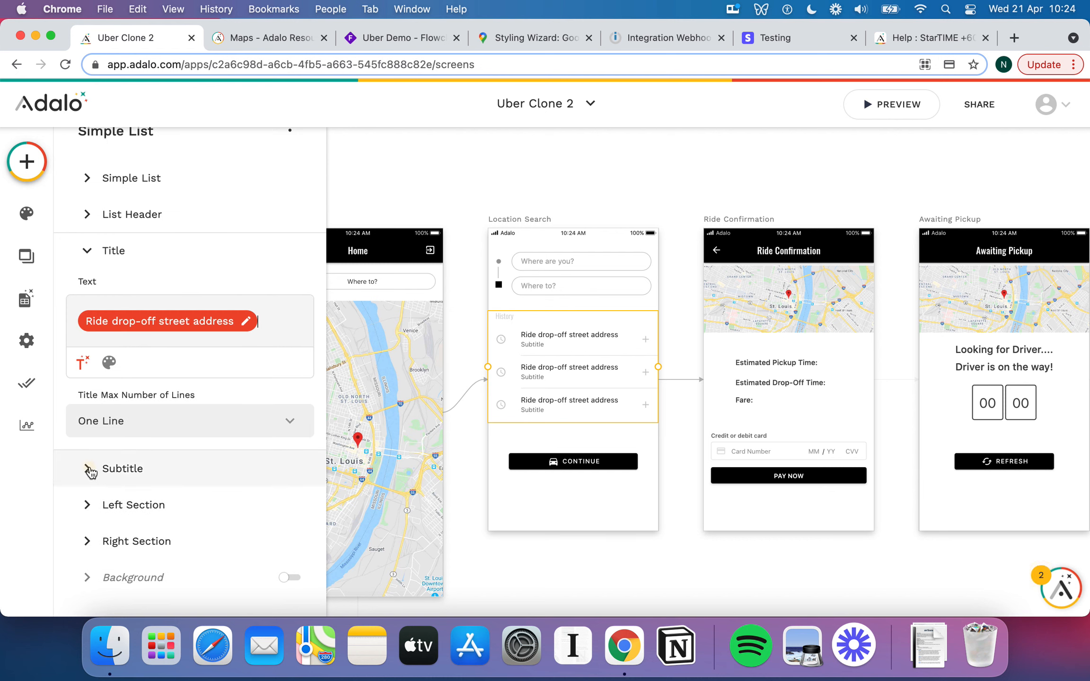
Set the list item subtitle to the ride's requested time, formatted as a date.
click(91, 470)
double_click(114, 354)
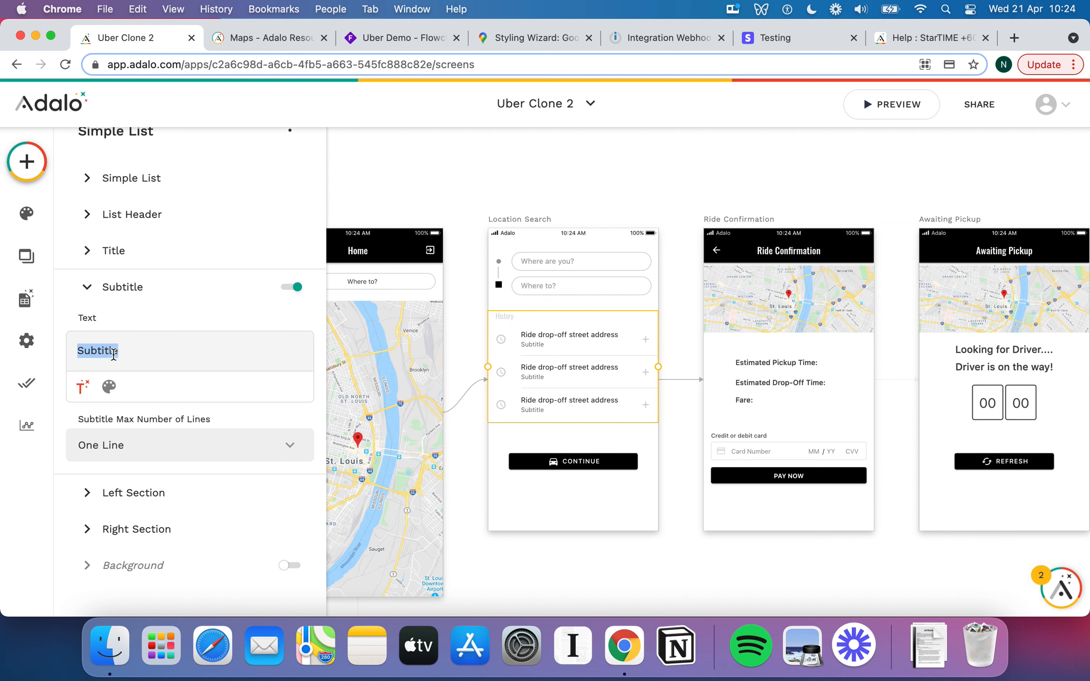
key(BackSpace)
click(83, 386)
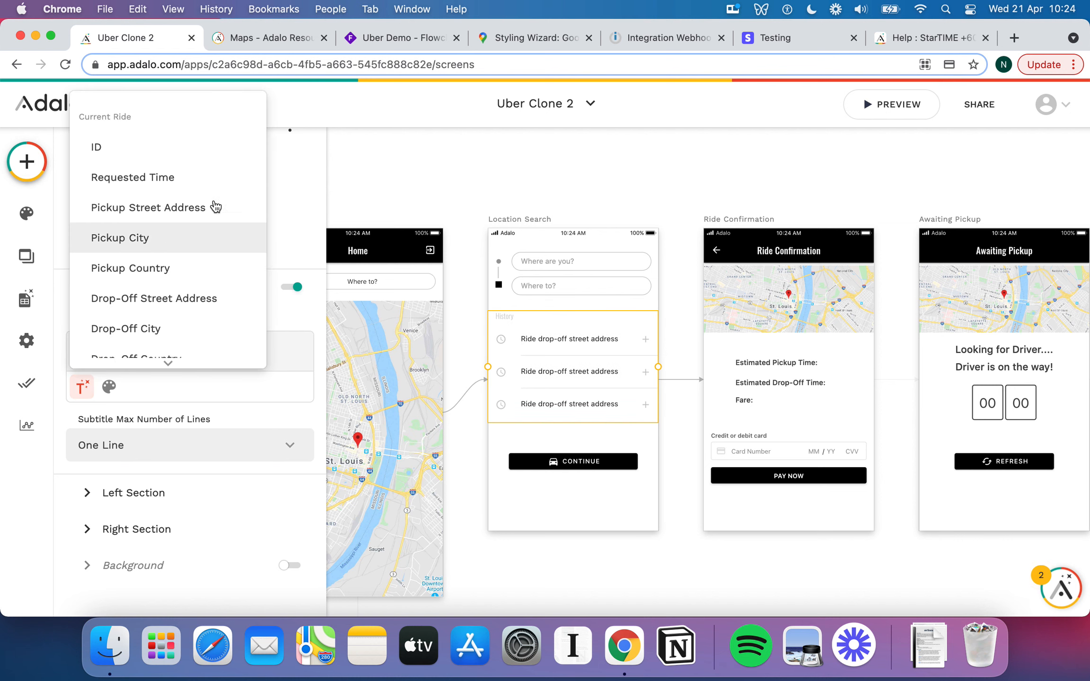
scroll(199, 209, down, 2)
scroll(186, 201, up, 2)
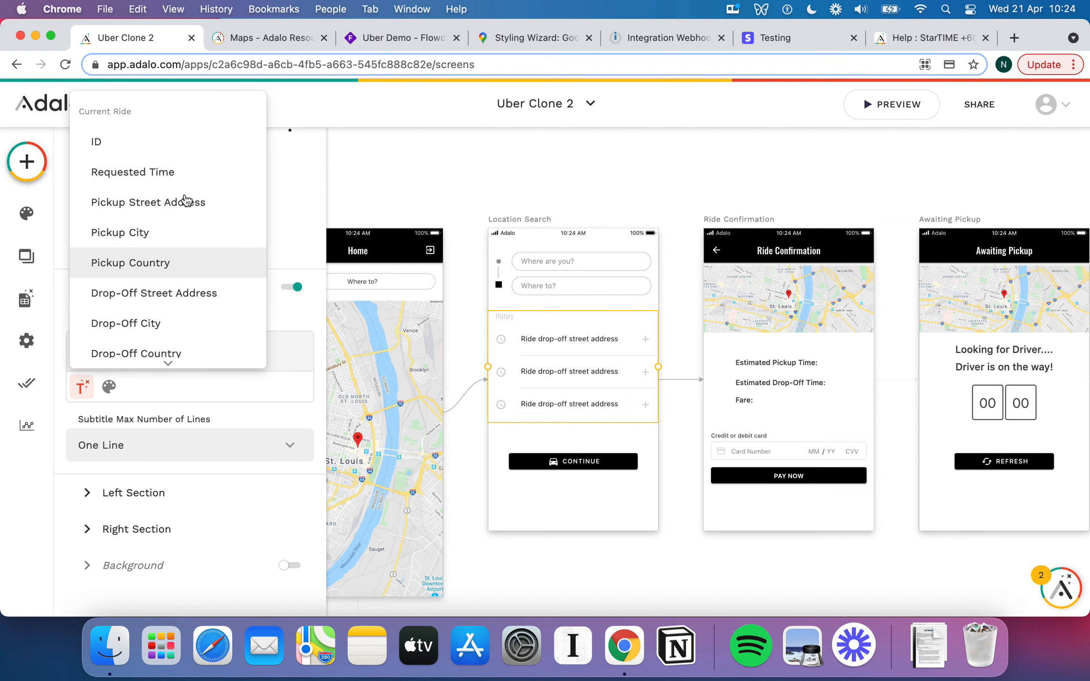
click(170, 173)
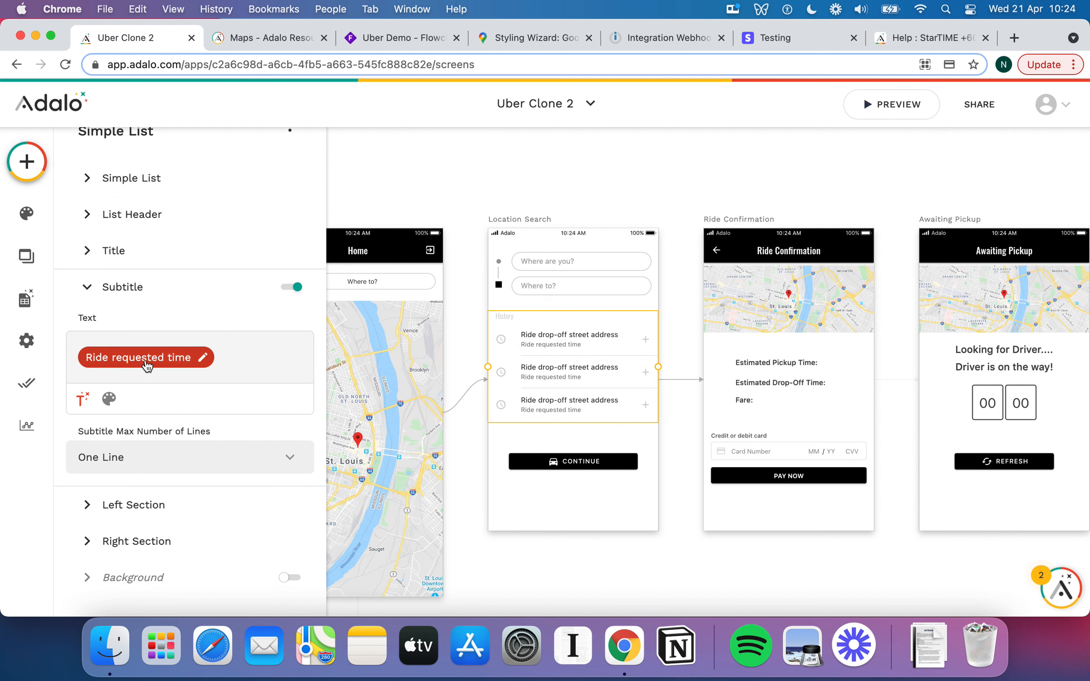
click(204, 357)
click(173, 310)
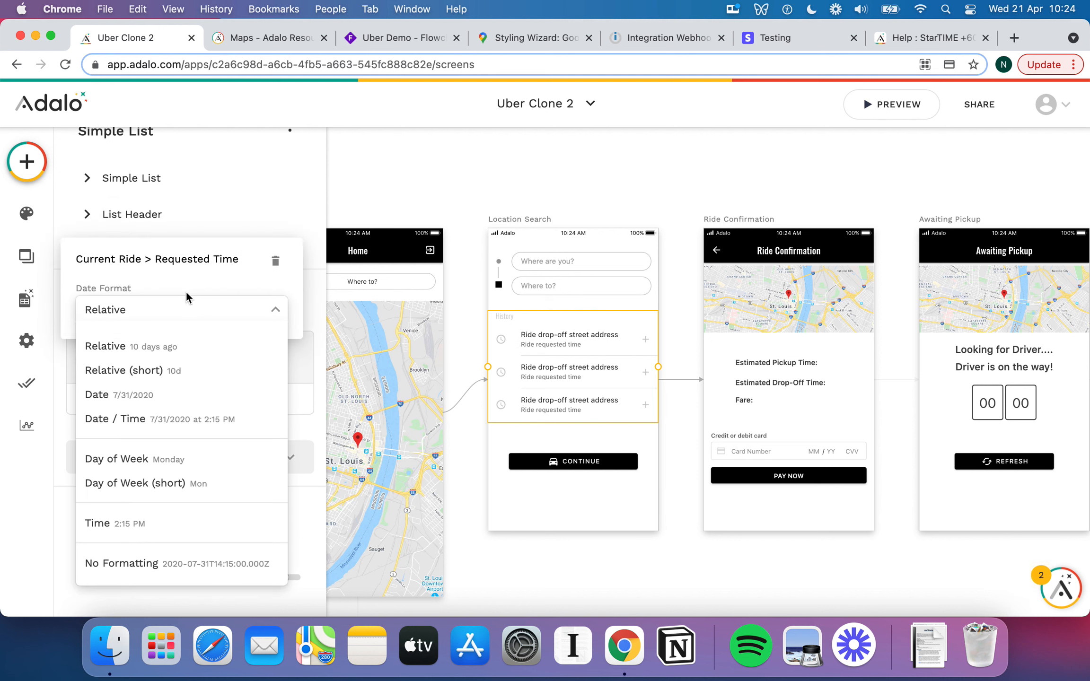
click(194, 395)
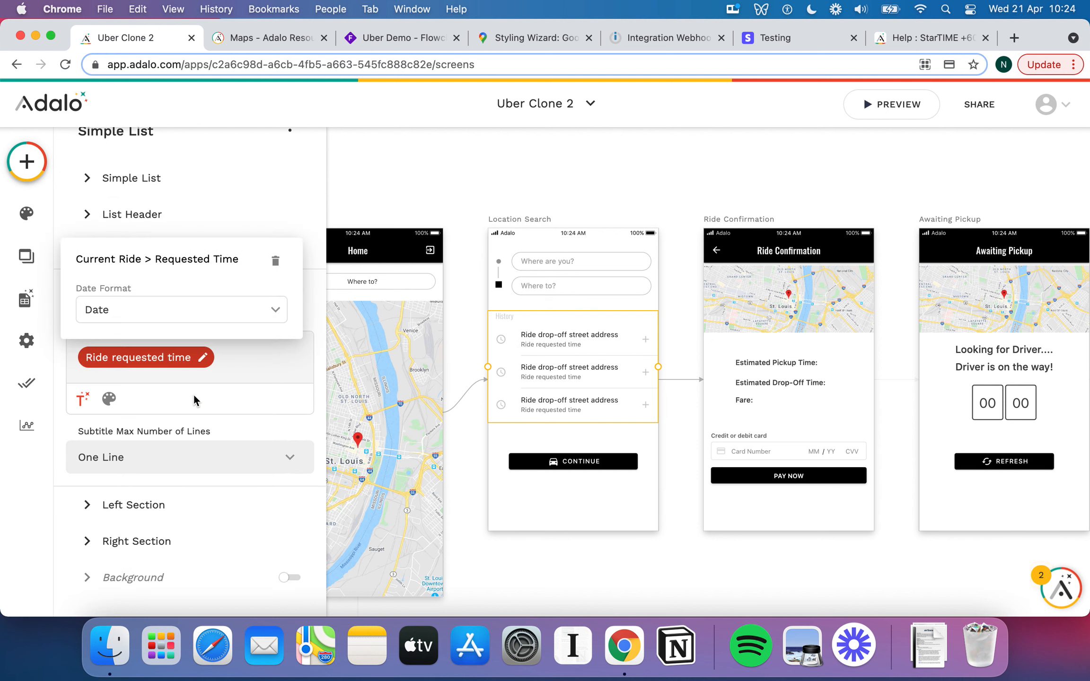
click(254, 402)
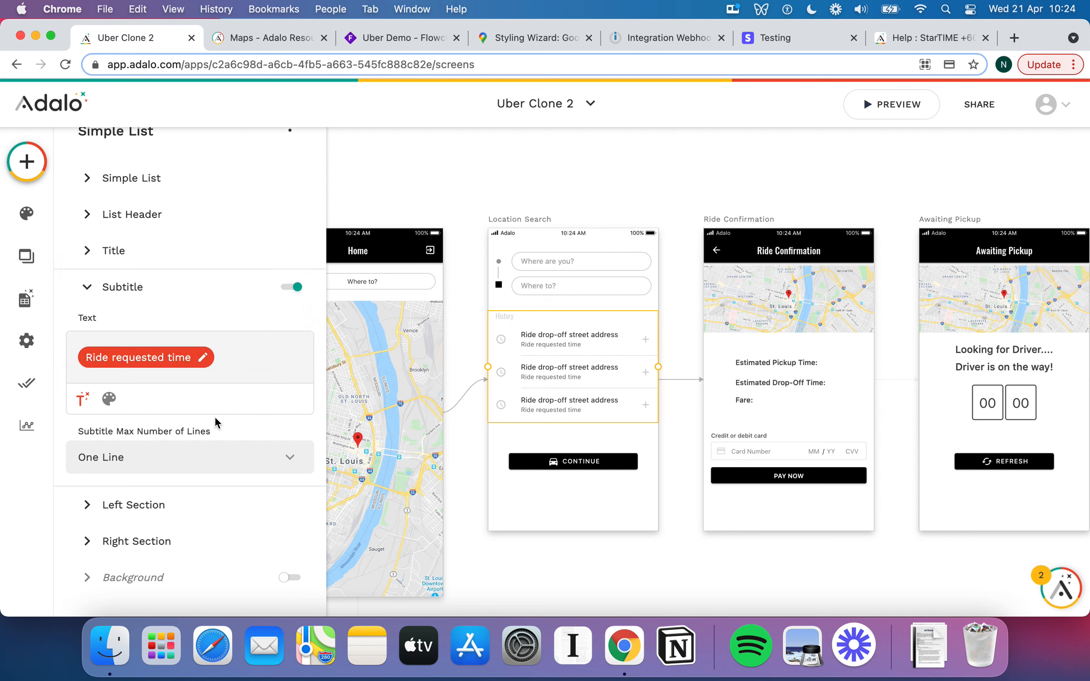
scroll(215, 416, down, 1)
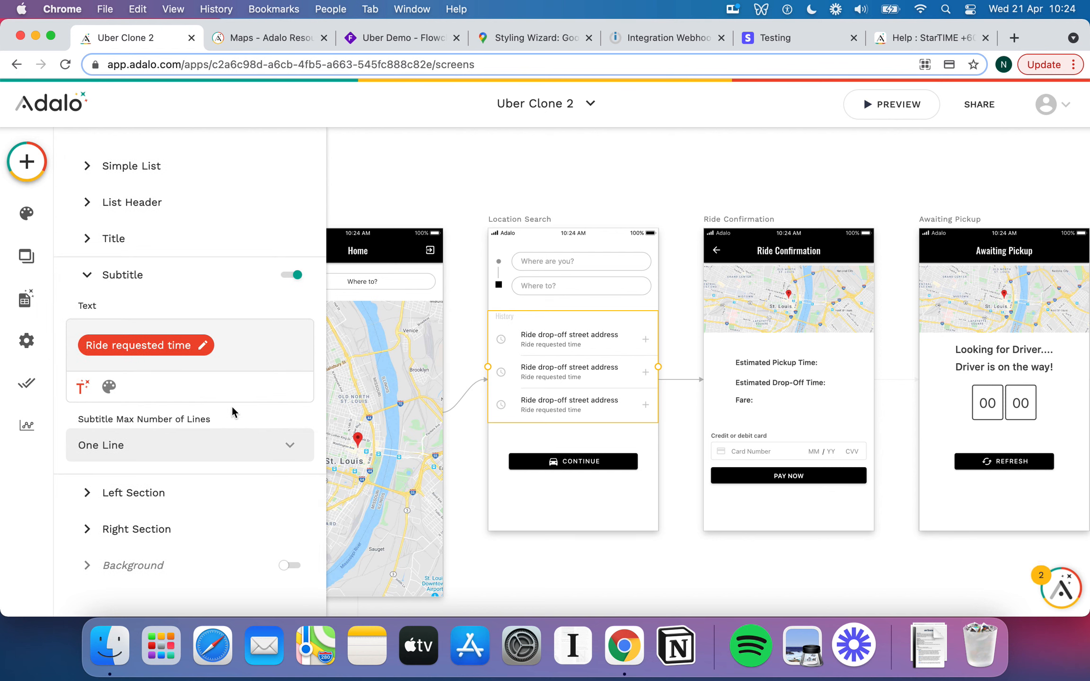
scroll(223, 369, up, 2)
click(141, 234)
Add a list click action setting To Address Input to Current Ride > Drop-Off Street Address.
scroll(184, 348, down, 10)
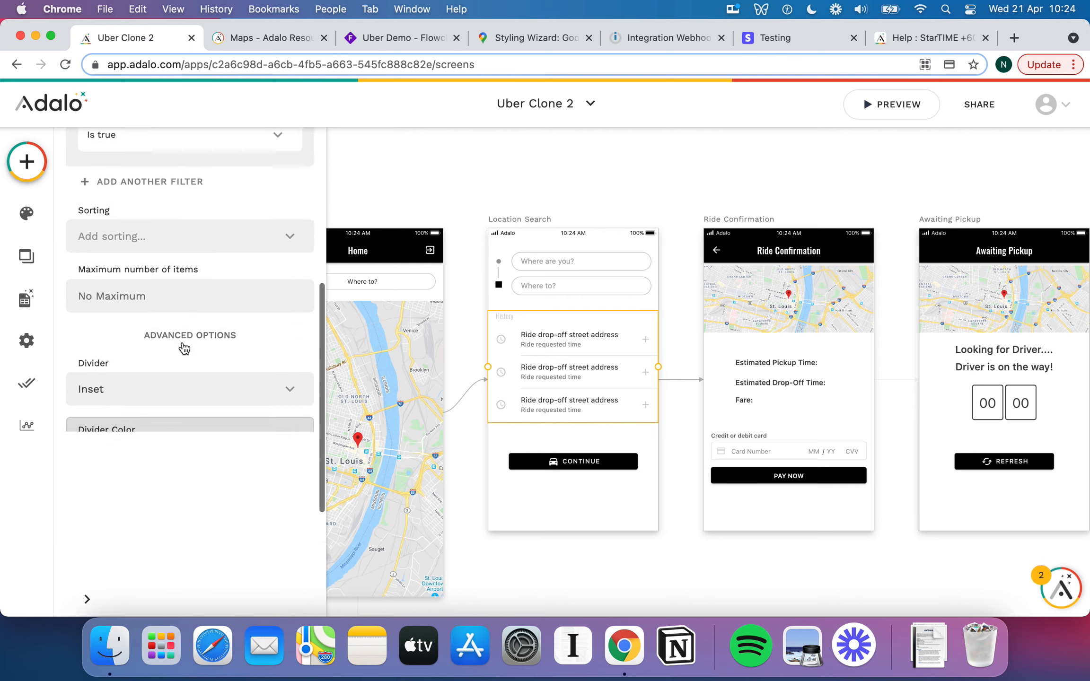
scroll(183, 348, up, 3)
click(179, 473)
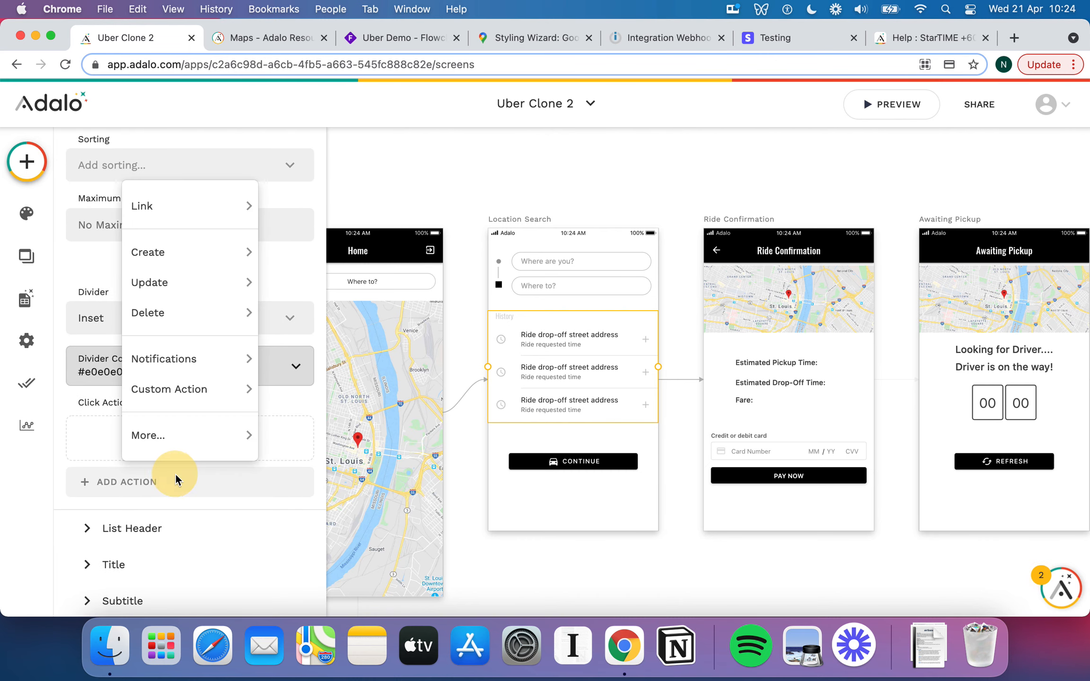
mouse_move(204, 447)
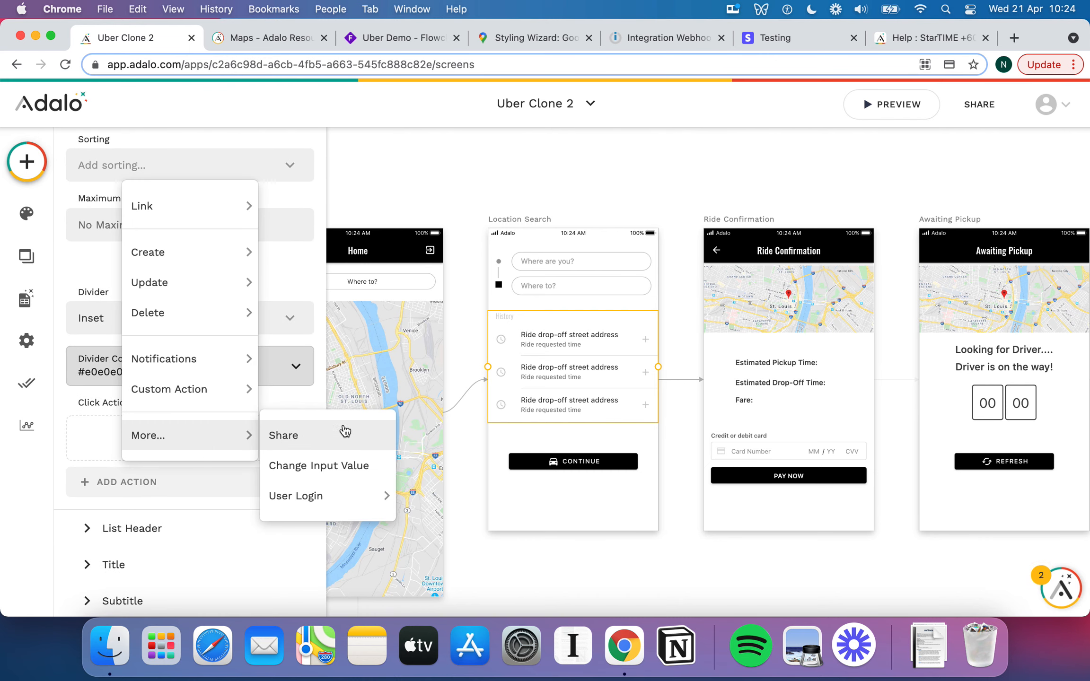
click(349, 465)
scroll(192, 518, down, 2)
click(231, 471)
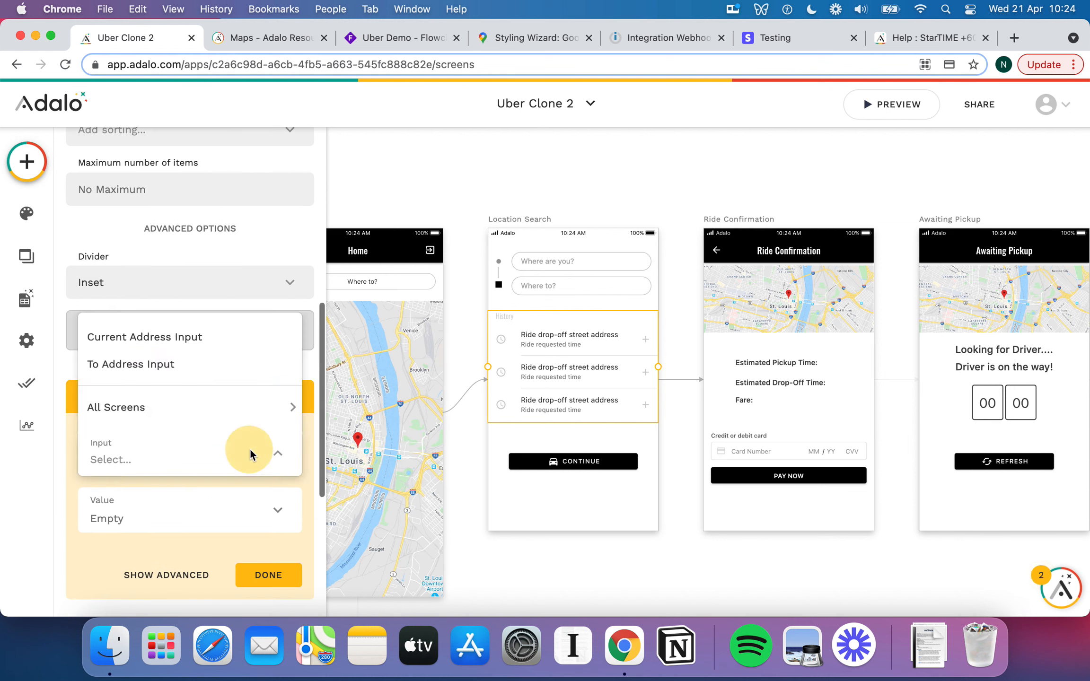
click(195, 371)
click(277, 520)
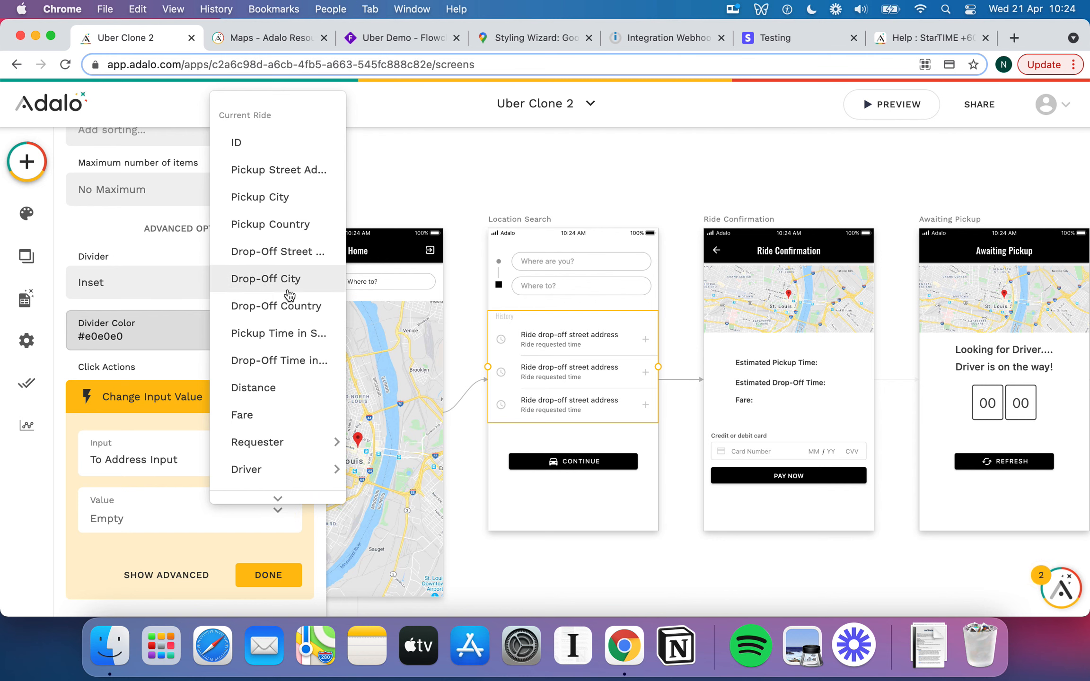
click(298, 251)
scroll(259, 476, down, 2)
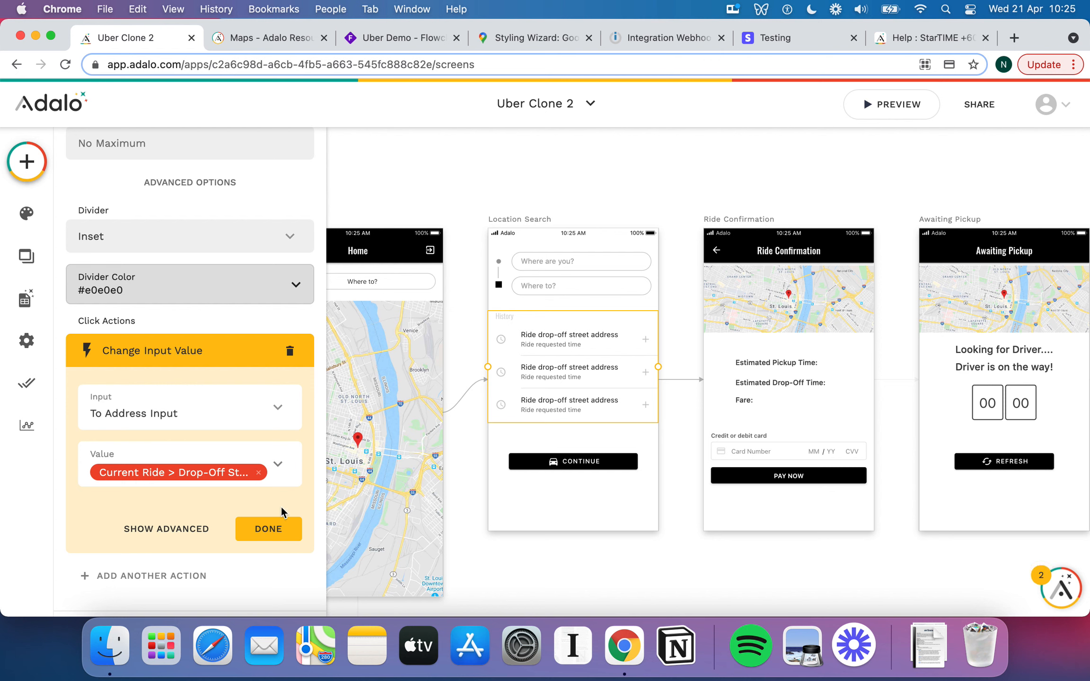
click(271, 532)
scroll(187, 379, up, 5)
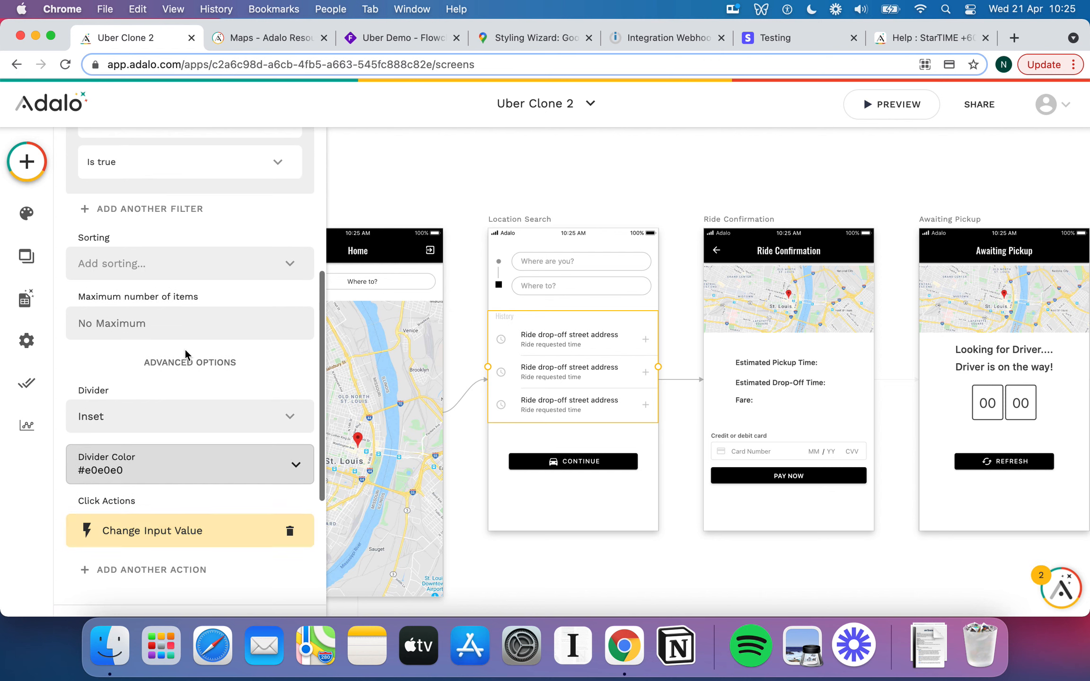
scroll(185, 353, up, 5)
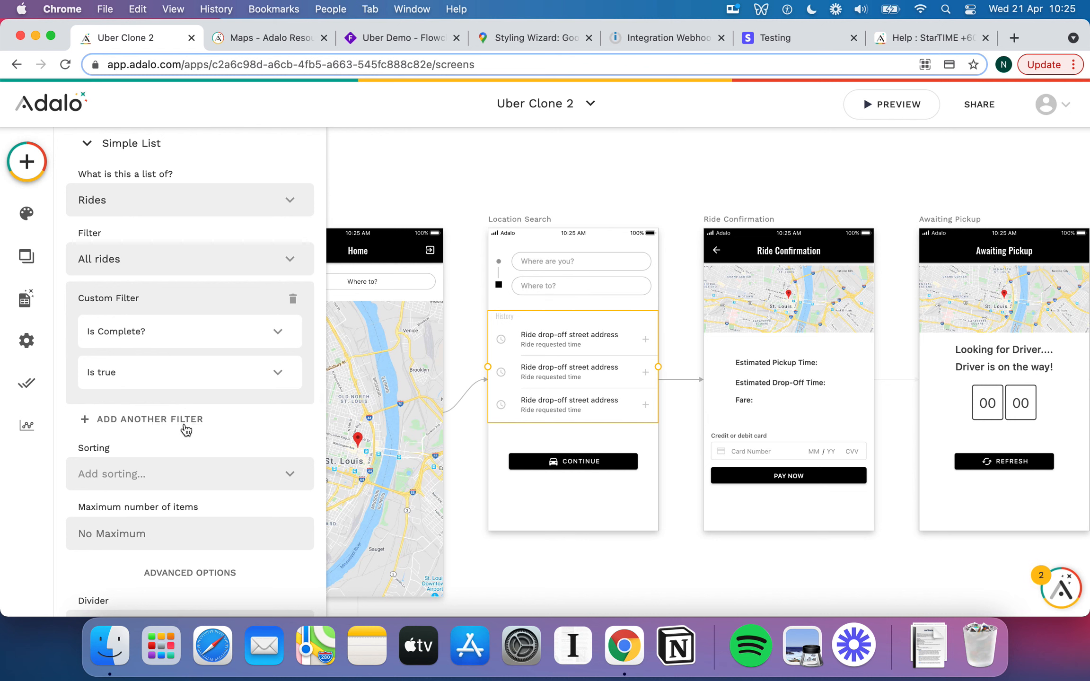
click(185, 420)
scroll(213, 407, down, 2)
click(246, 398)
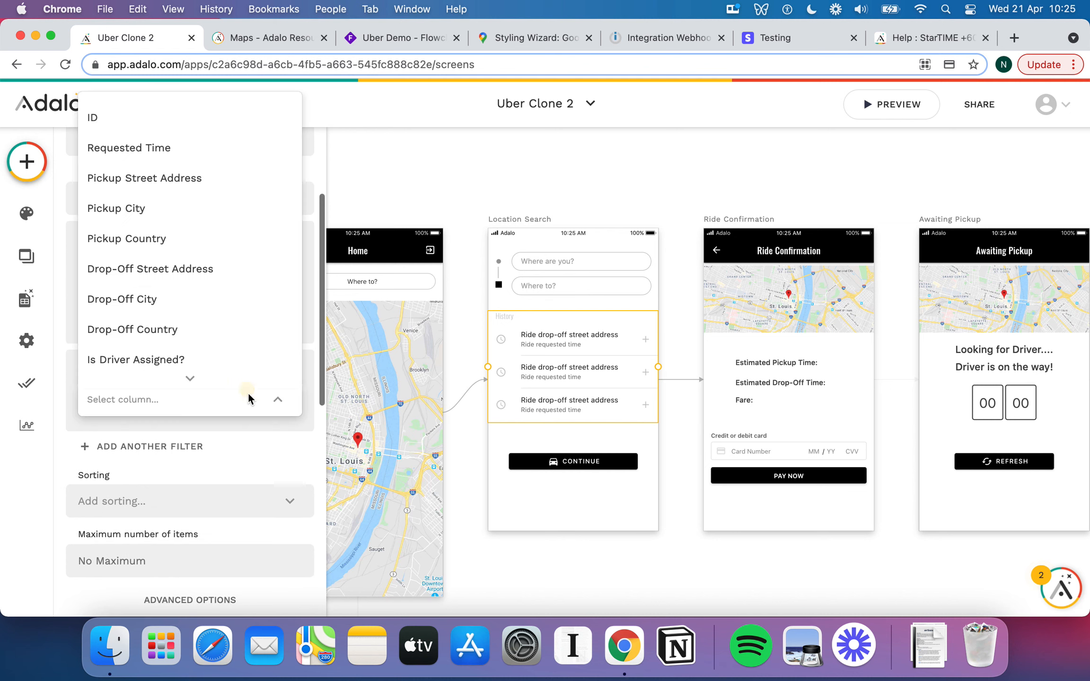
click(234, 280)
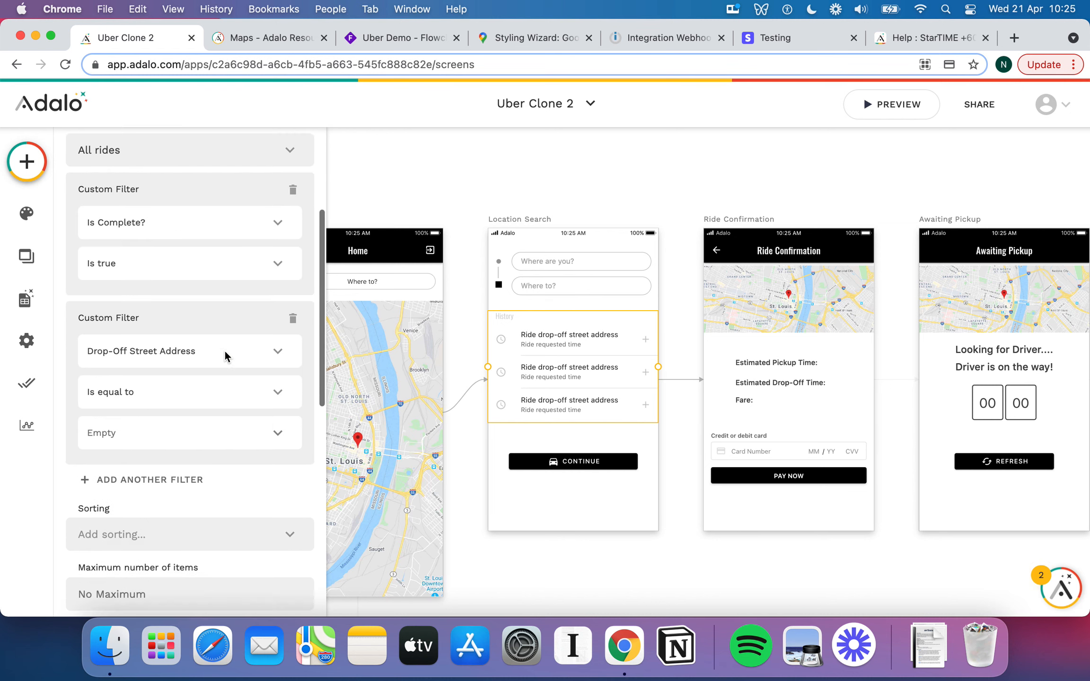
scroll(225, 354, down, 1)
click(280, 415)
mouse_move(298, 374)
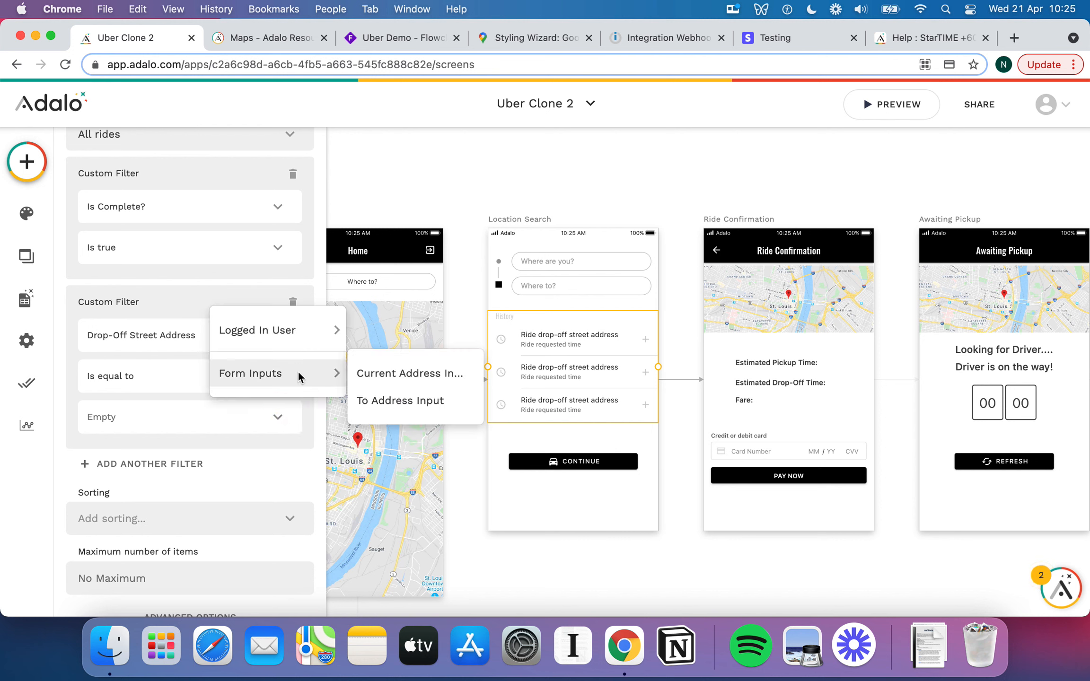
click(390, 398)
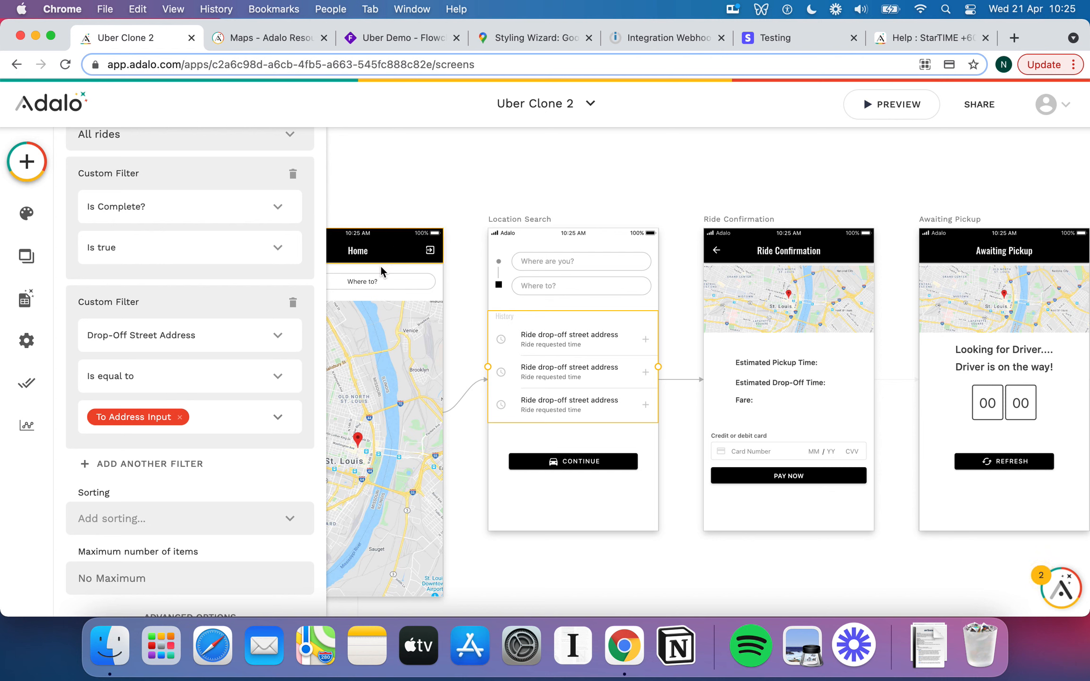
click(293, 304)
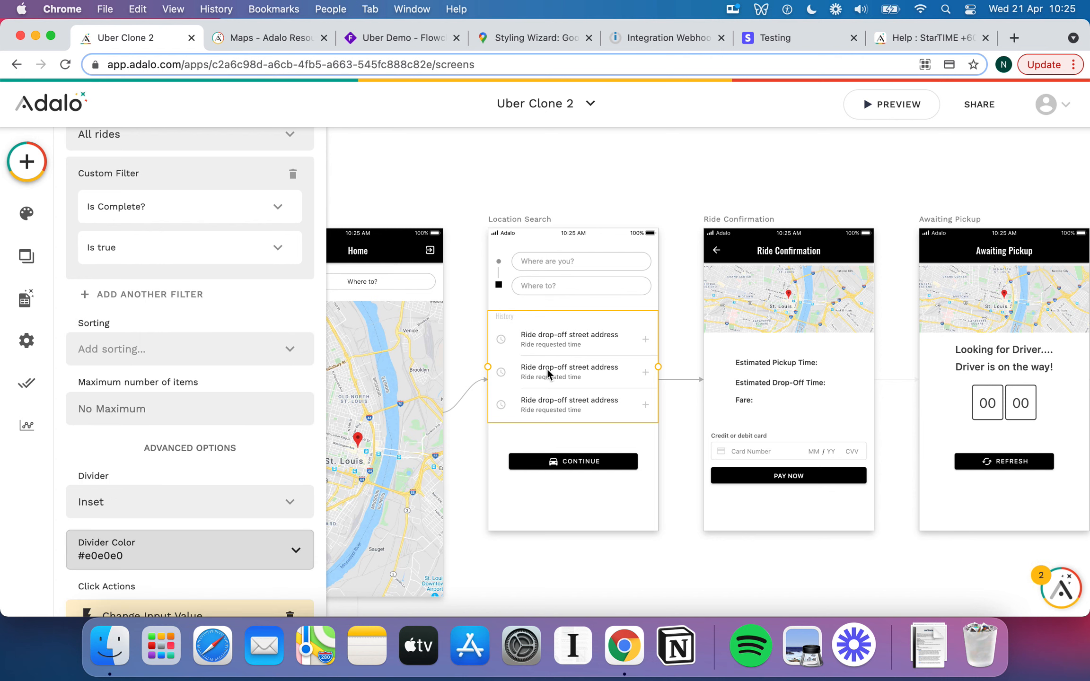
Inspect the 'Where are you?' and 'Where to?' address fields on Location Search.
click(598, 437)
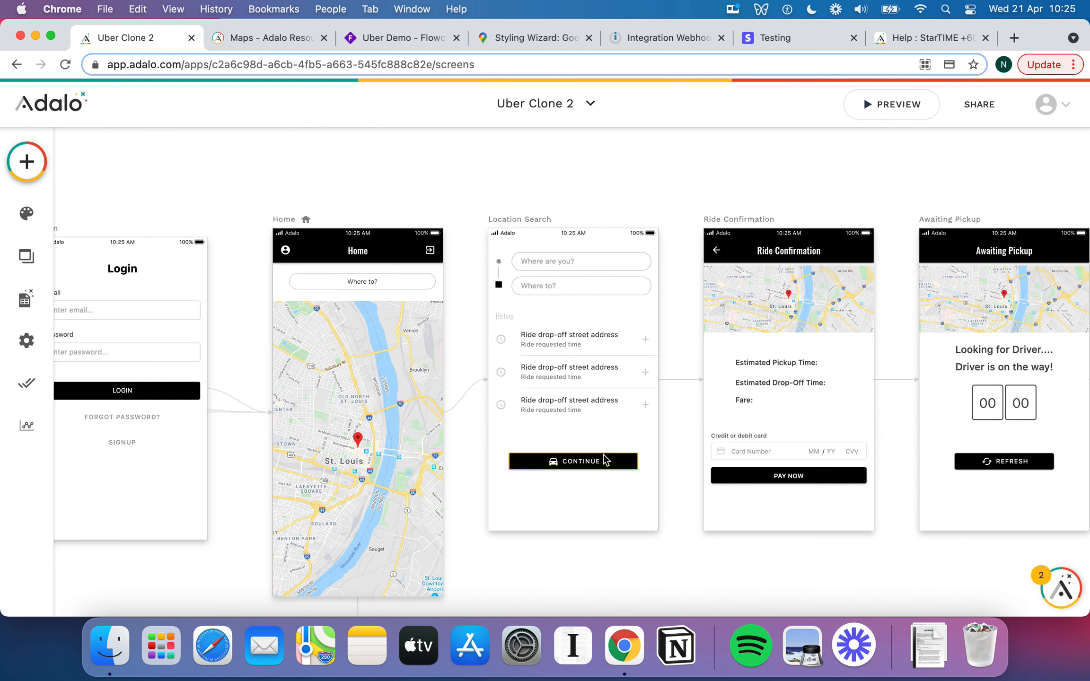
click(563, 263)
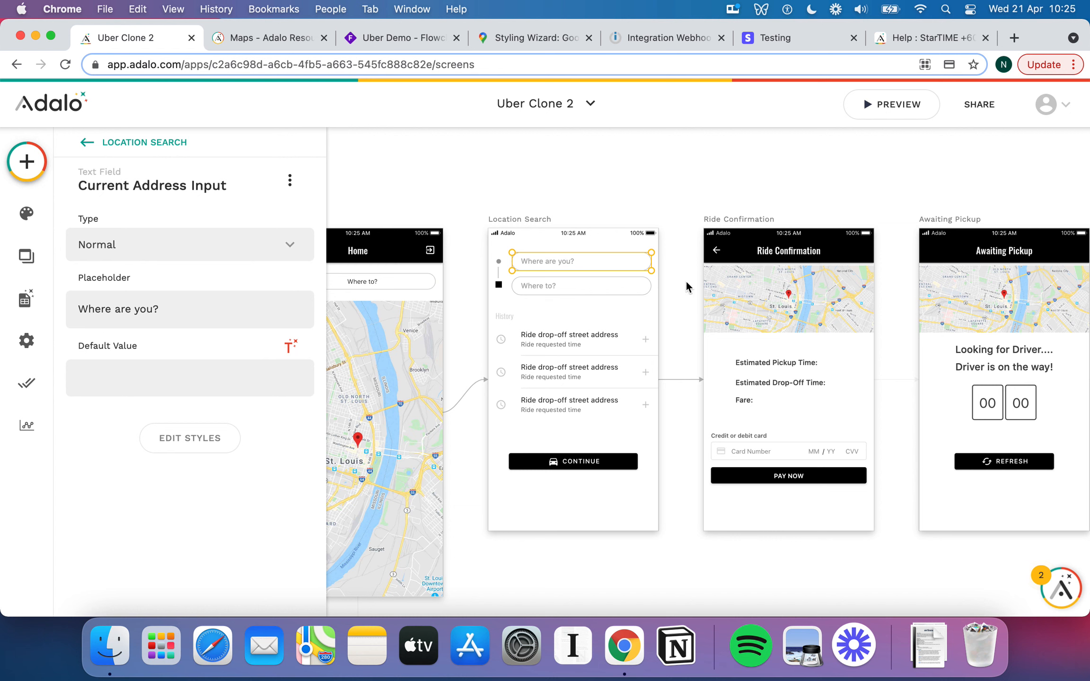
click(618, 283)
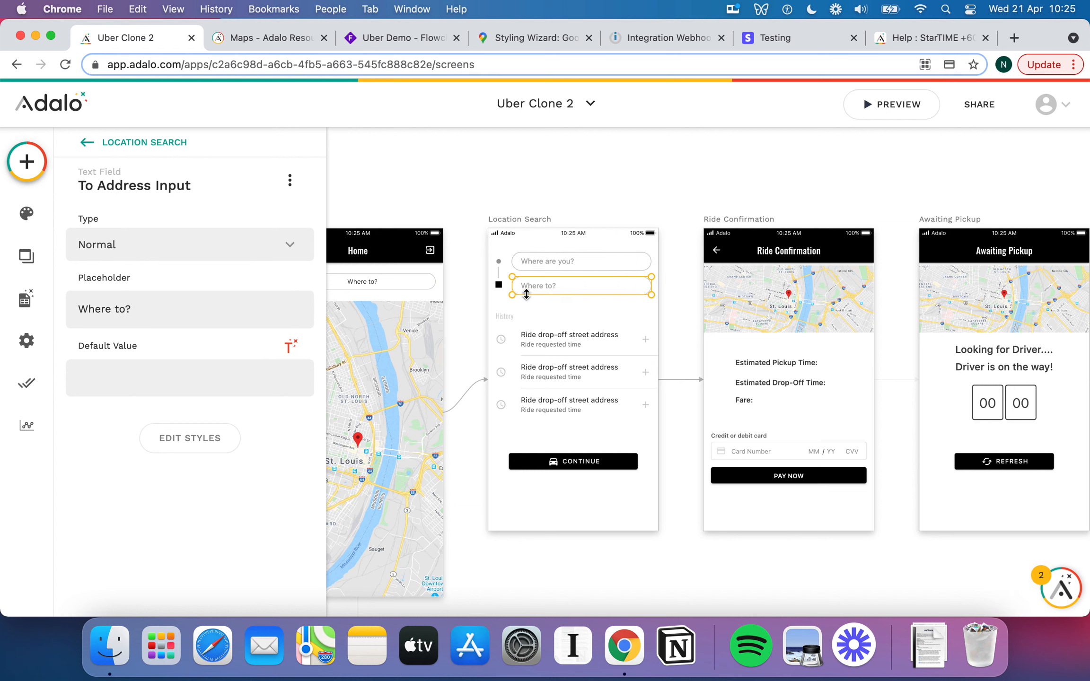
Add a Create Ride action to the CONTINUE button's click actions.
click(575, 461)
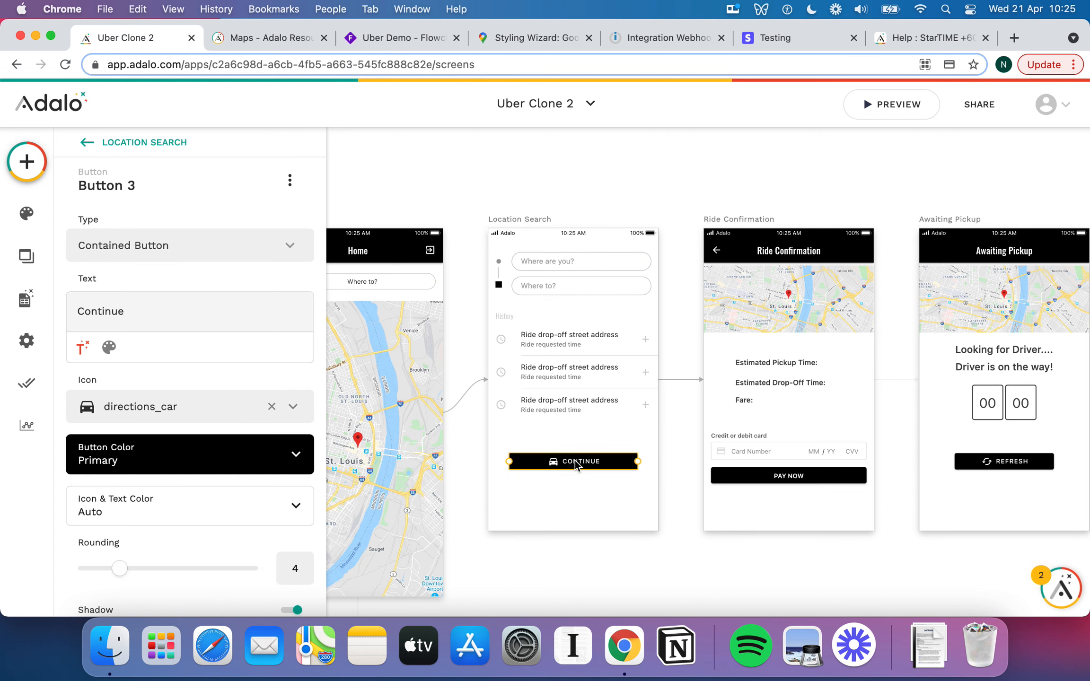
scroll(190, 381, down, 2)
scroll(190, 383, down, 3)
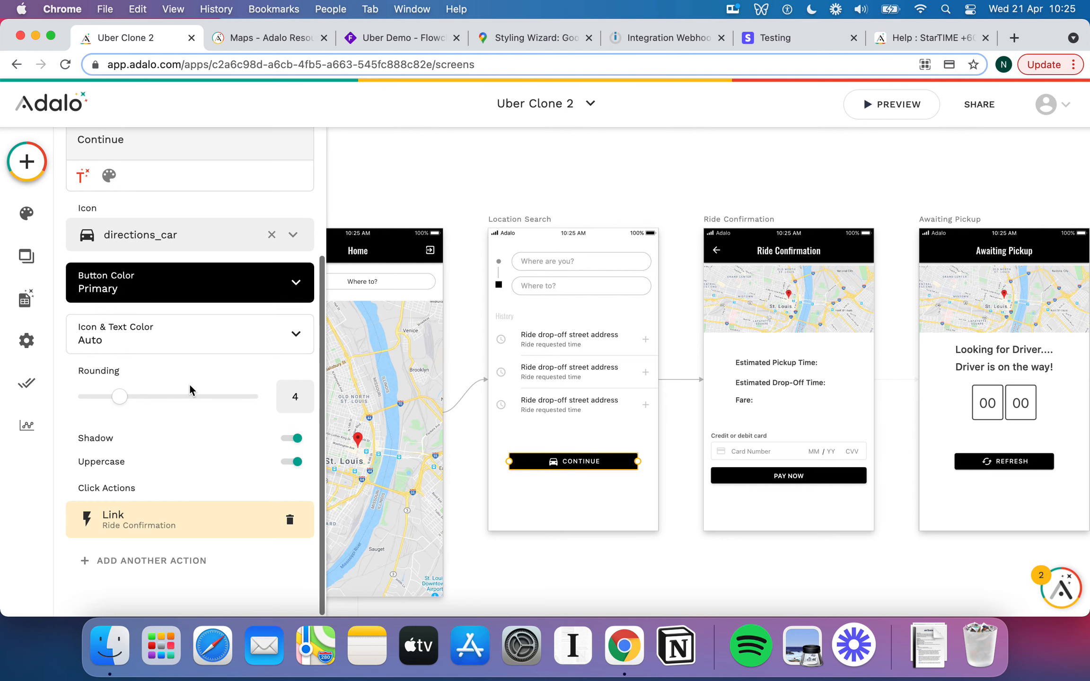
click(193, 550)
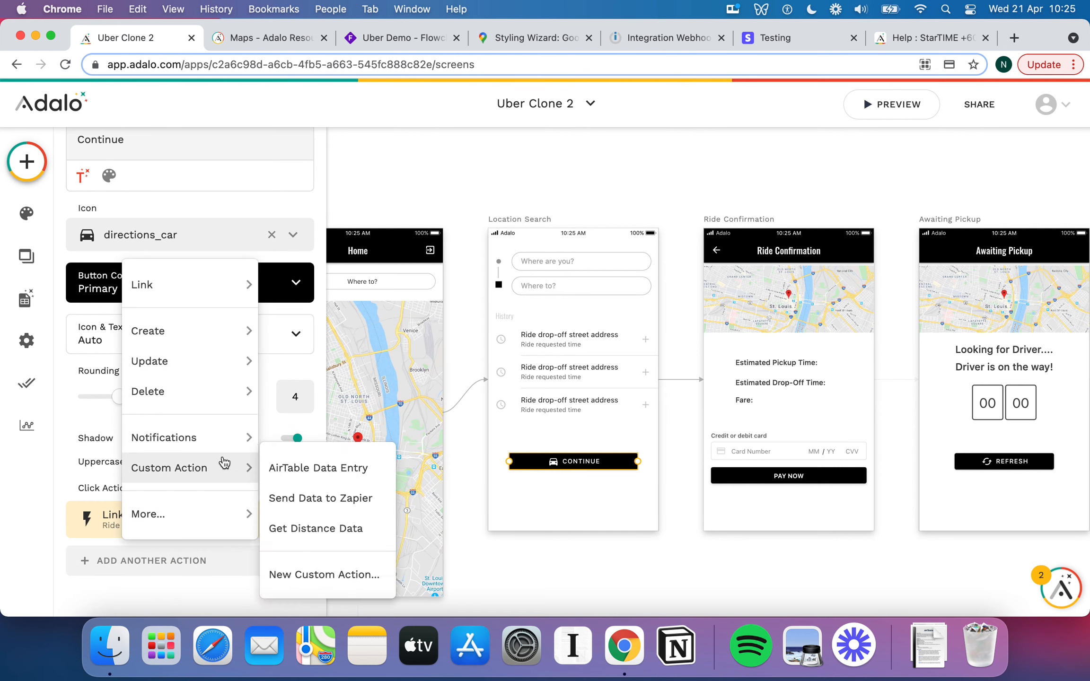
mouse_move(232, 333)
click(313, 360)
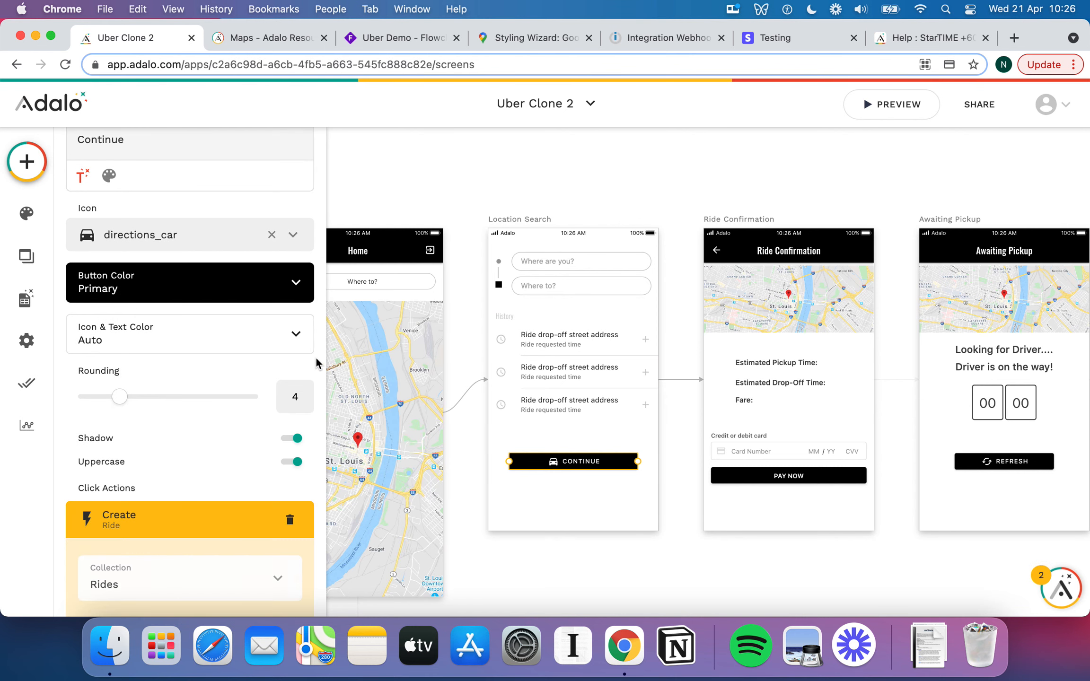
scroll(204, 490, down, 6)
scroll(206, 497, down, 2)
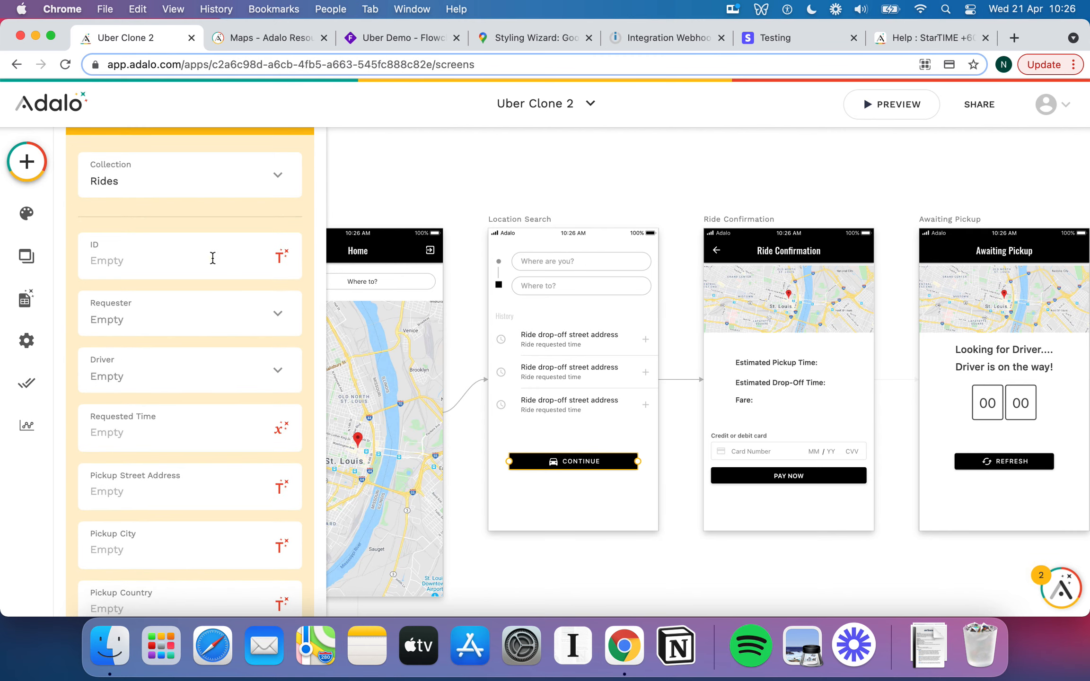
Build the ride ID as 'ride-' plus the user's username, '-', and Current Time.
click(212, 258)
text(ride-)
click(273, 258)
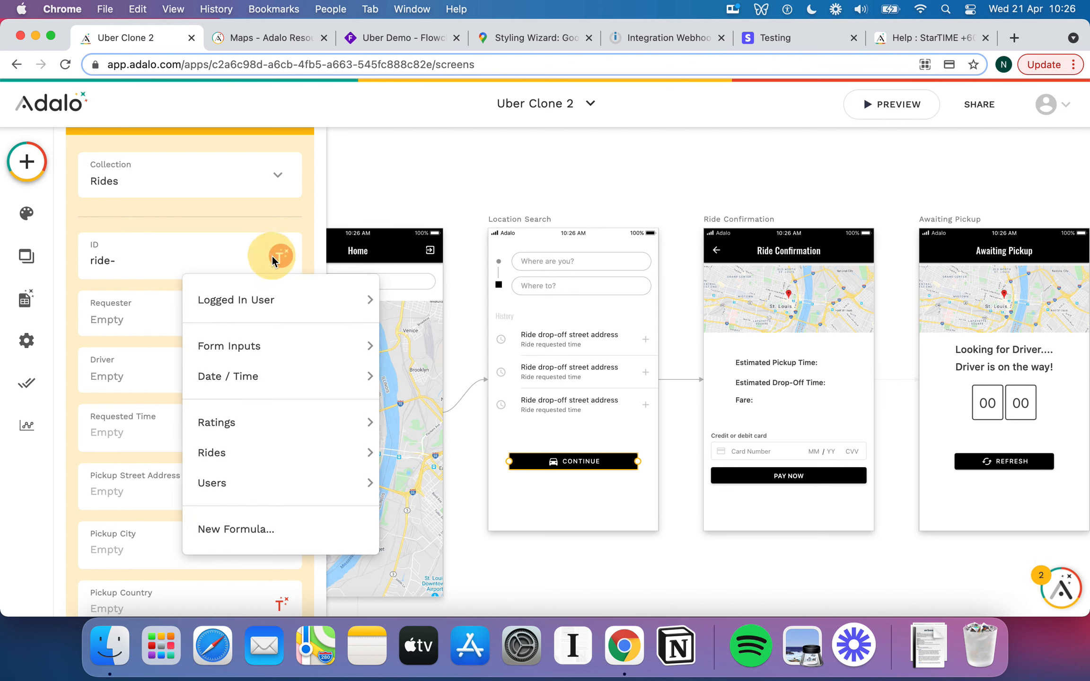
mouse_move(293, 300)
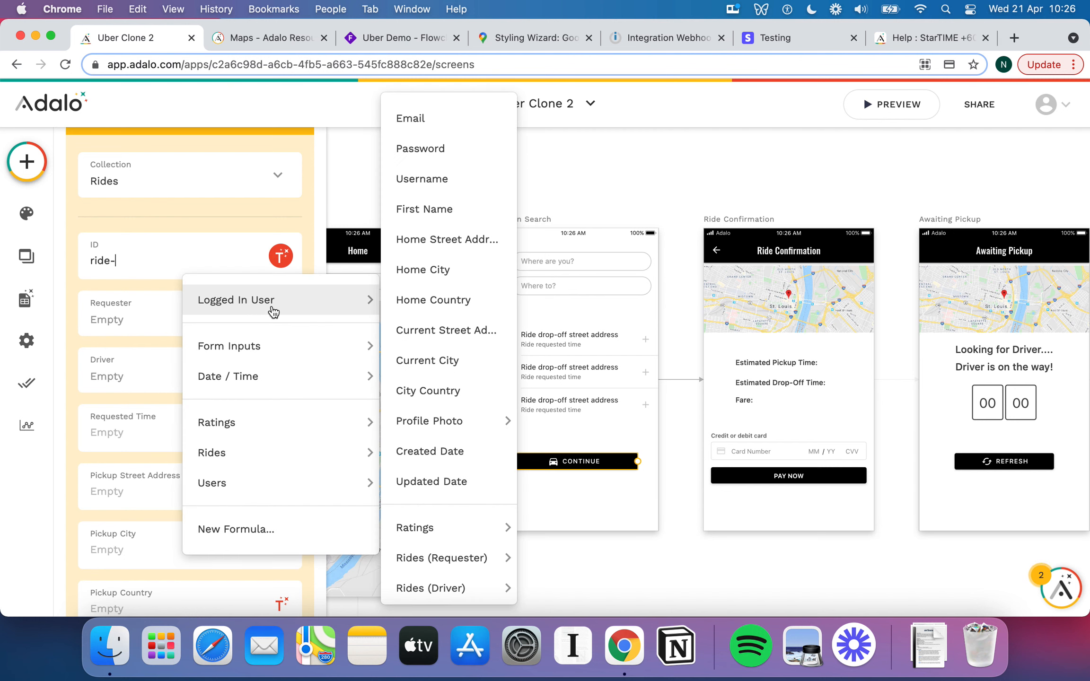
click(441, 188)
text(-)
click(286, 260)
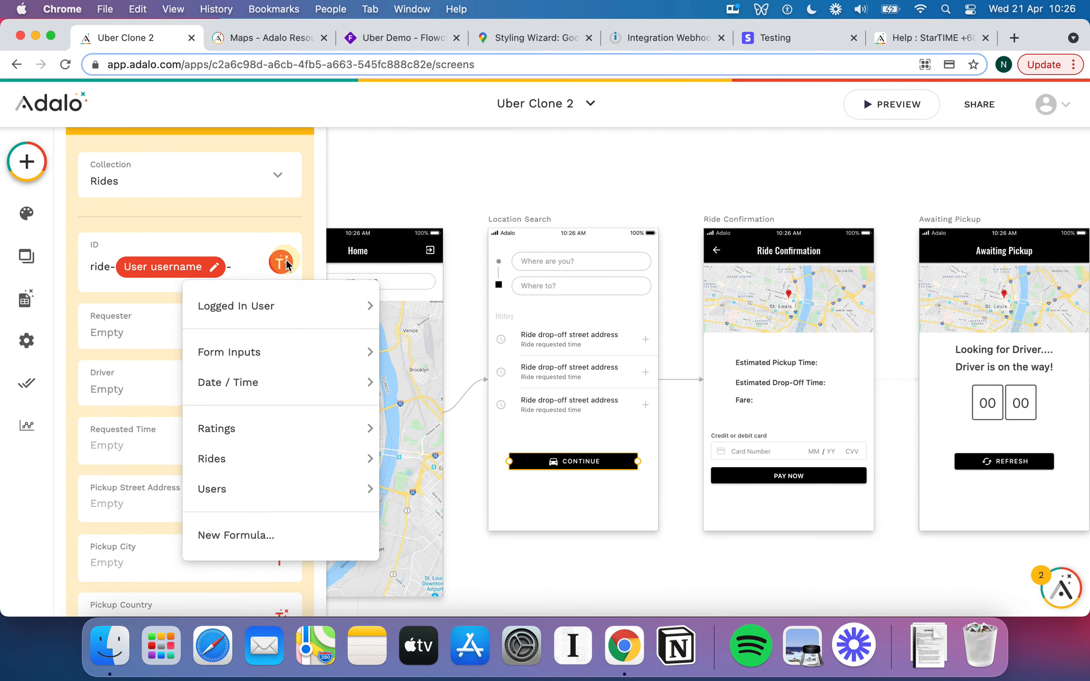
mouse_move(299, 384)
click(422, 386)
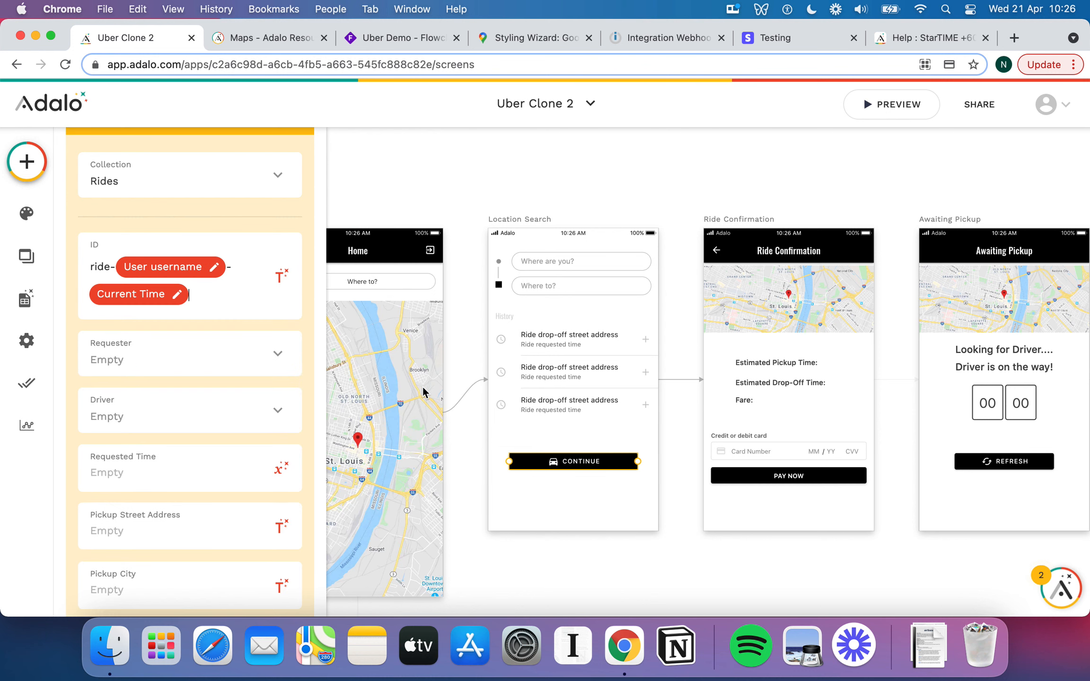
Set the Current Time in the ID to No Formatting.
click(177, 294)
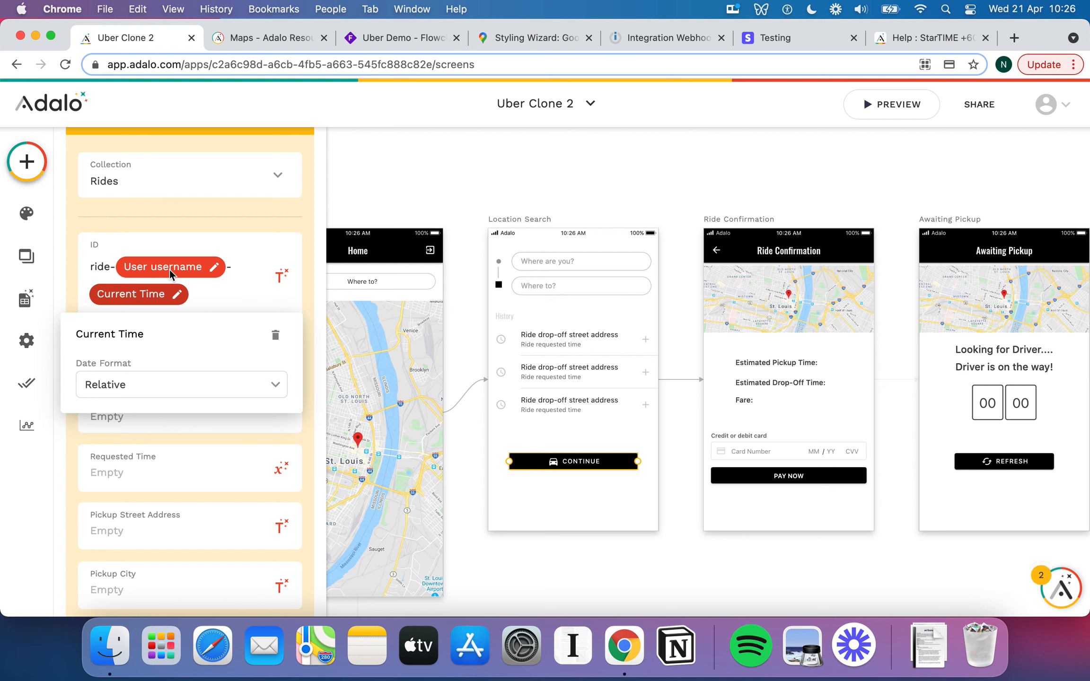
click(176, 387)
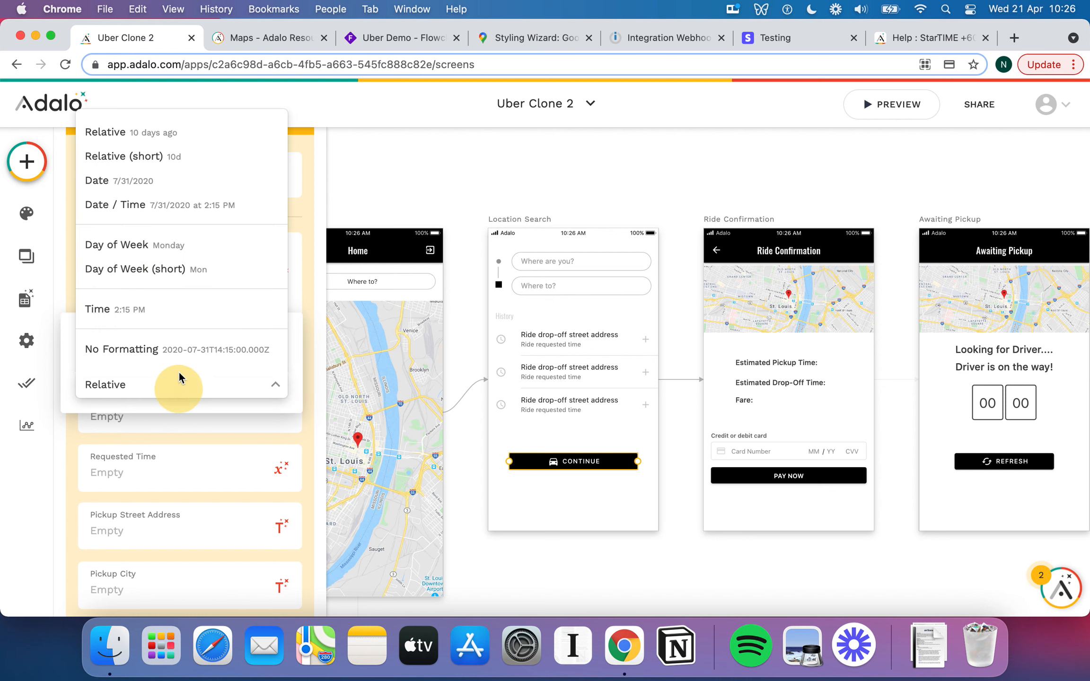
click(220, 351)
click(235, 263)
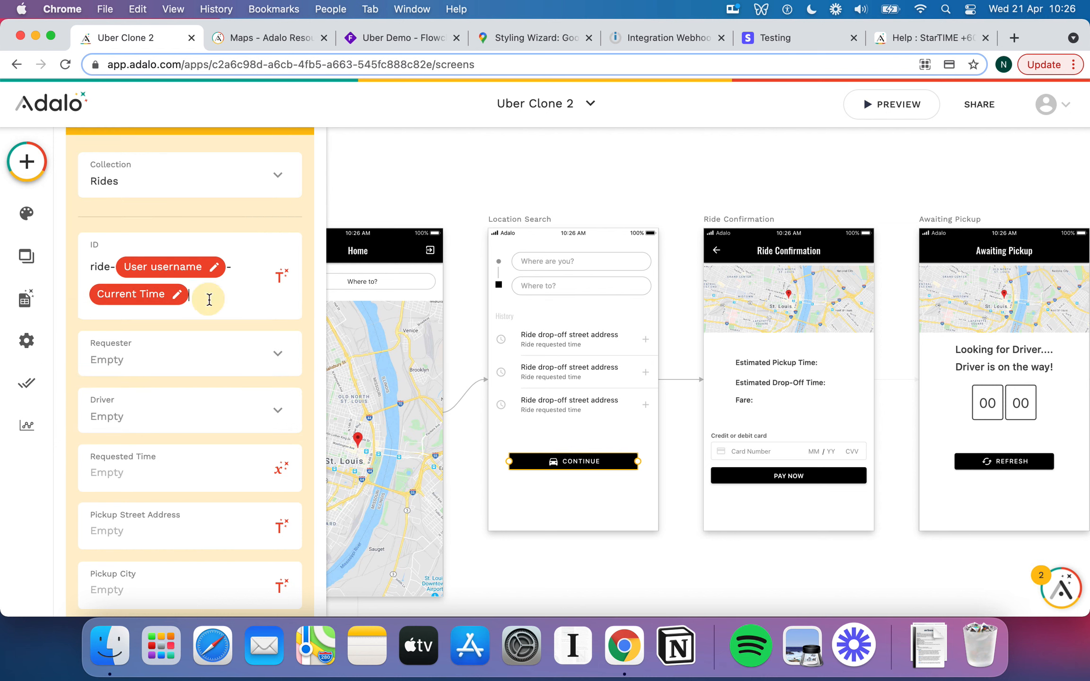
click(177, 294)
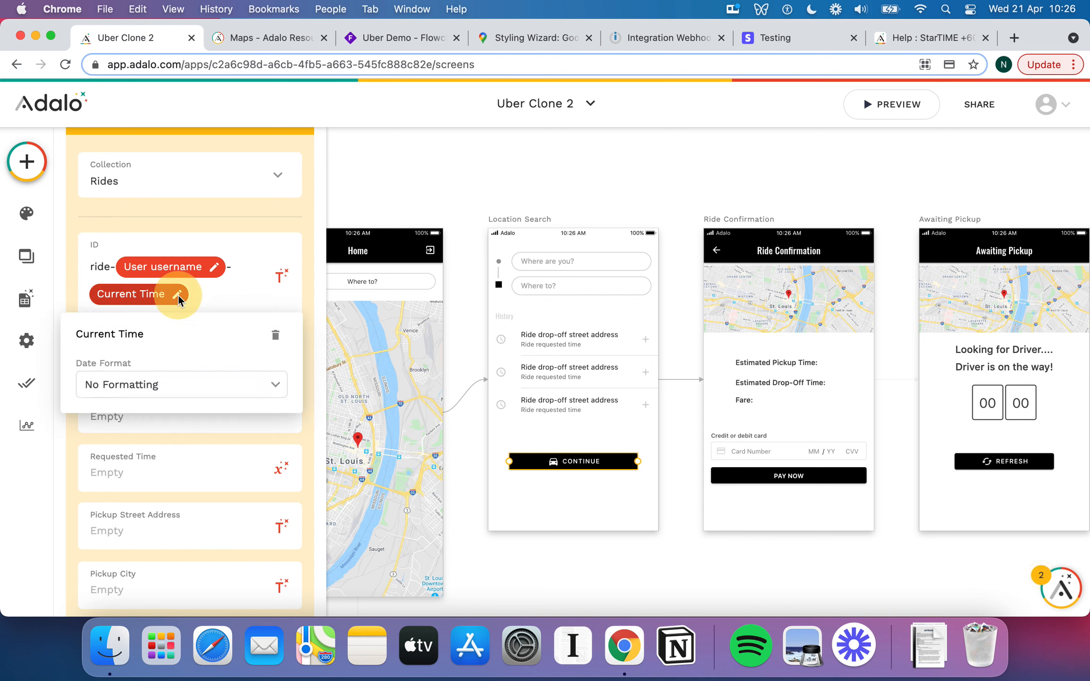
click(167, 379)
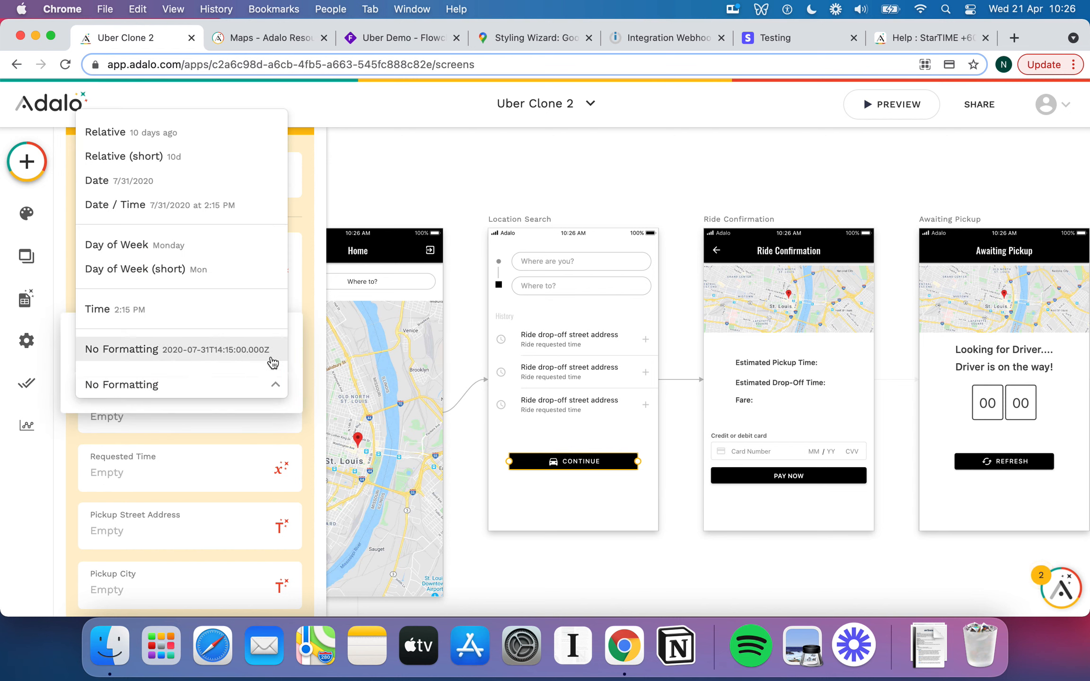
click(309, 321)
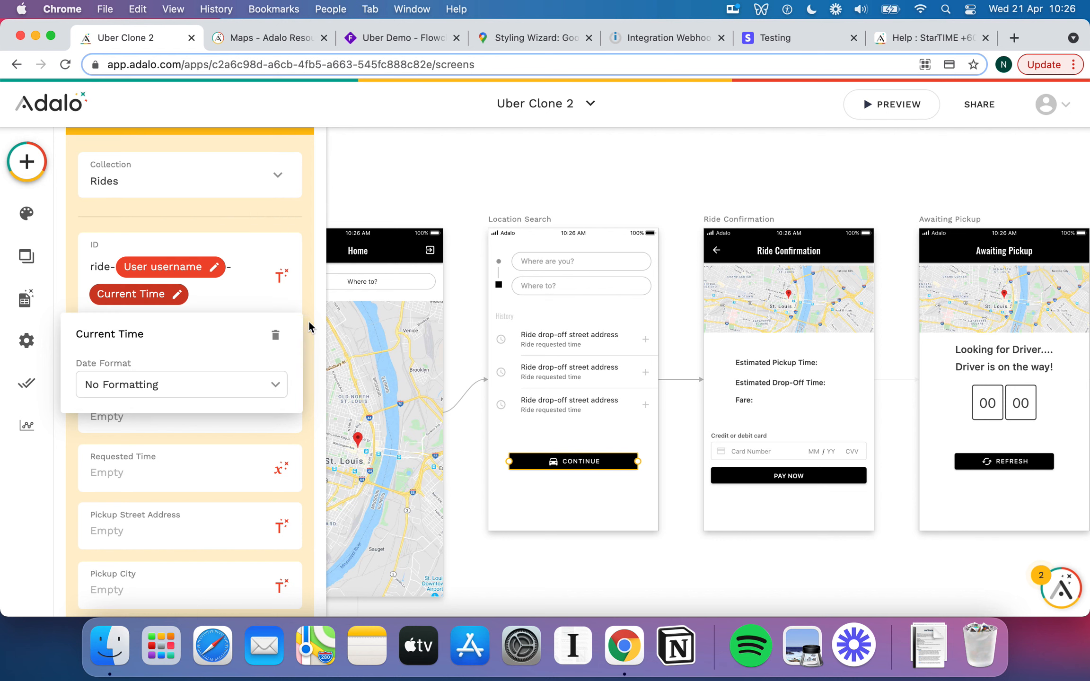
click(308, 256)
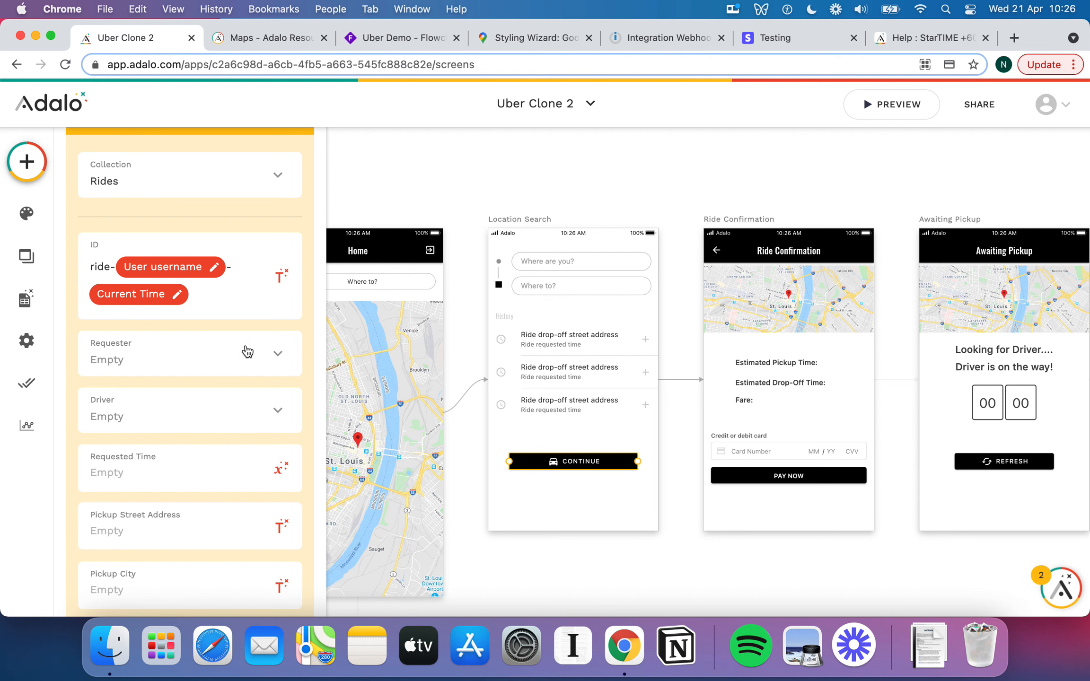
Set the Create Ride Pickup Street Address to Form Inputs > Current Address Input.
click(27, 161)
scroll(171, 414, down, 10)
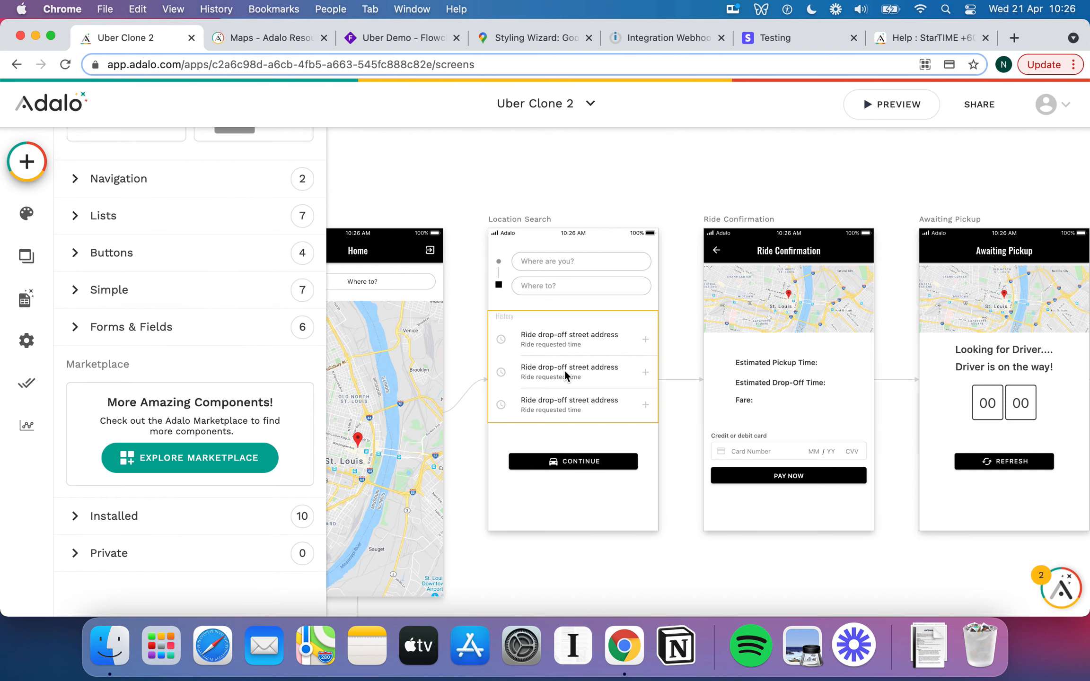
click(615, 469)
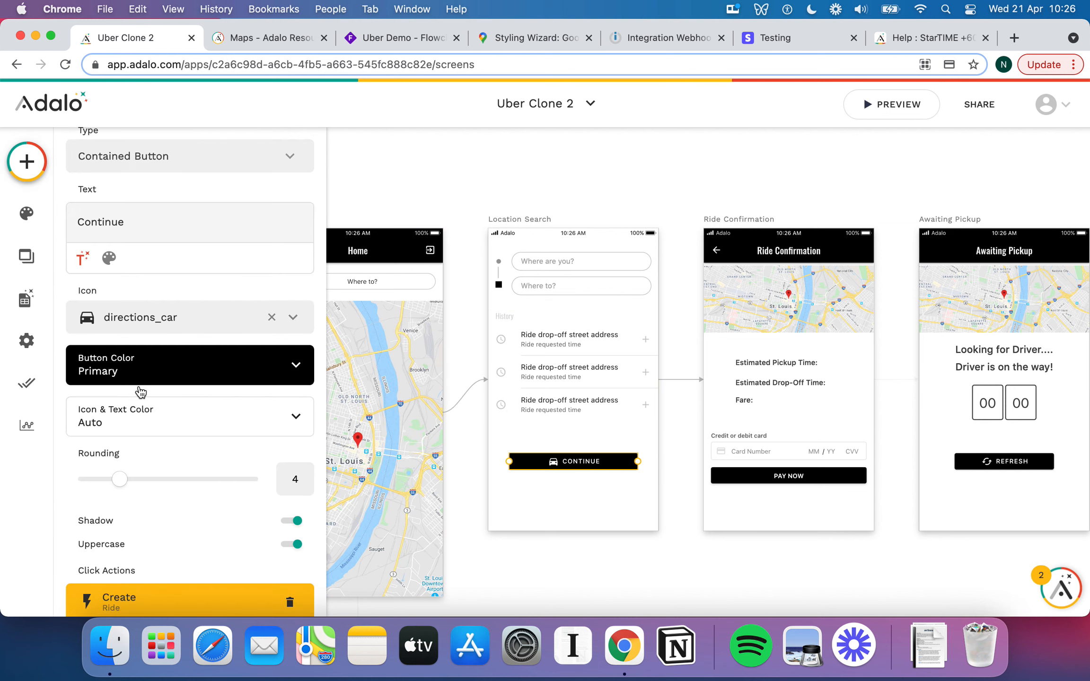
scroll(137, 393, down, 6)
scroll(174, 283, down, 8)
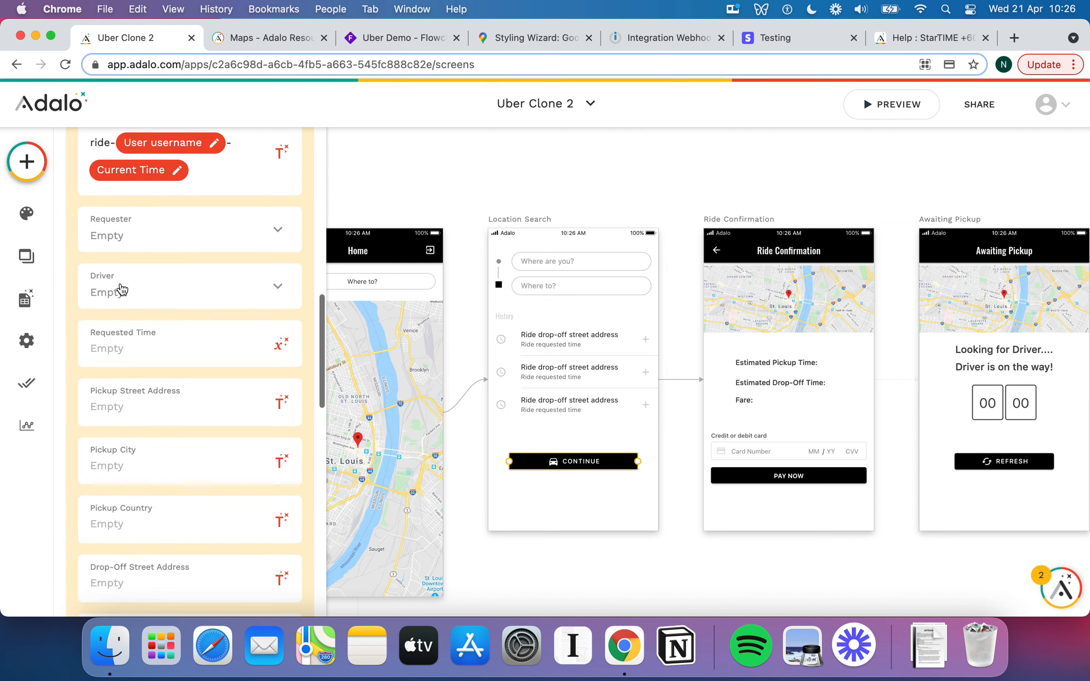
click(281, 312)
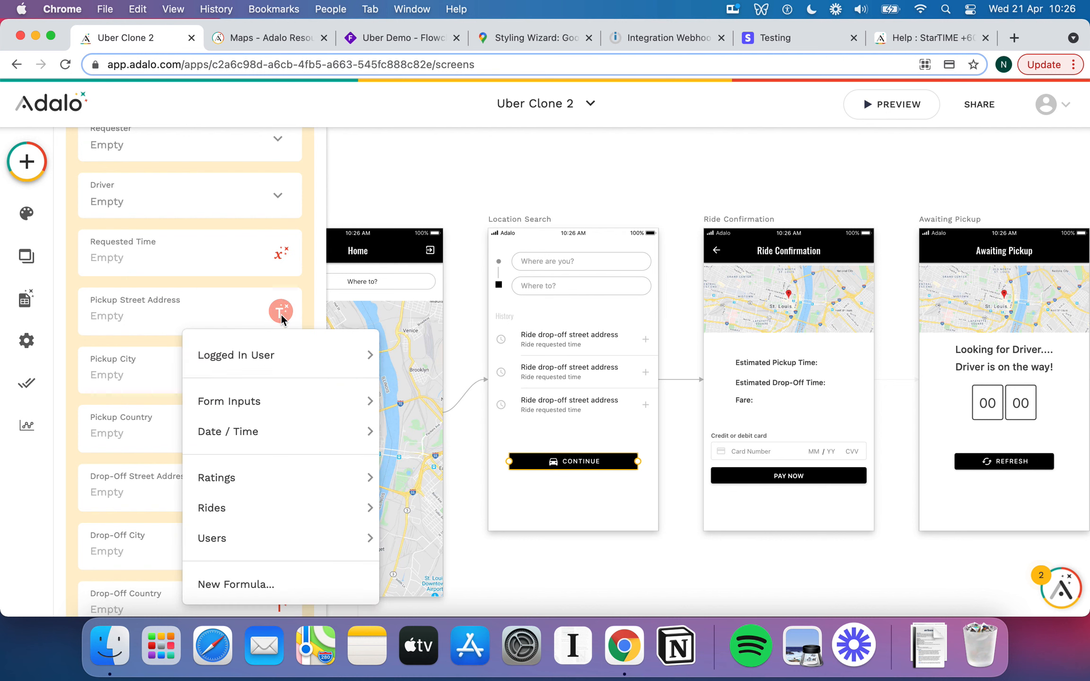
mouse_move(285, 397)
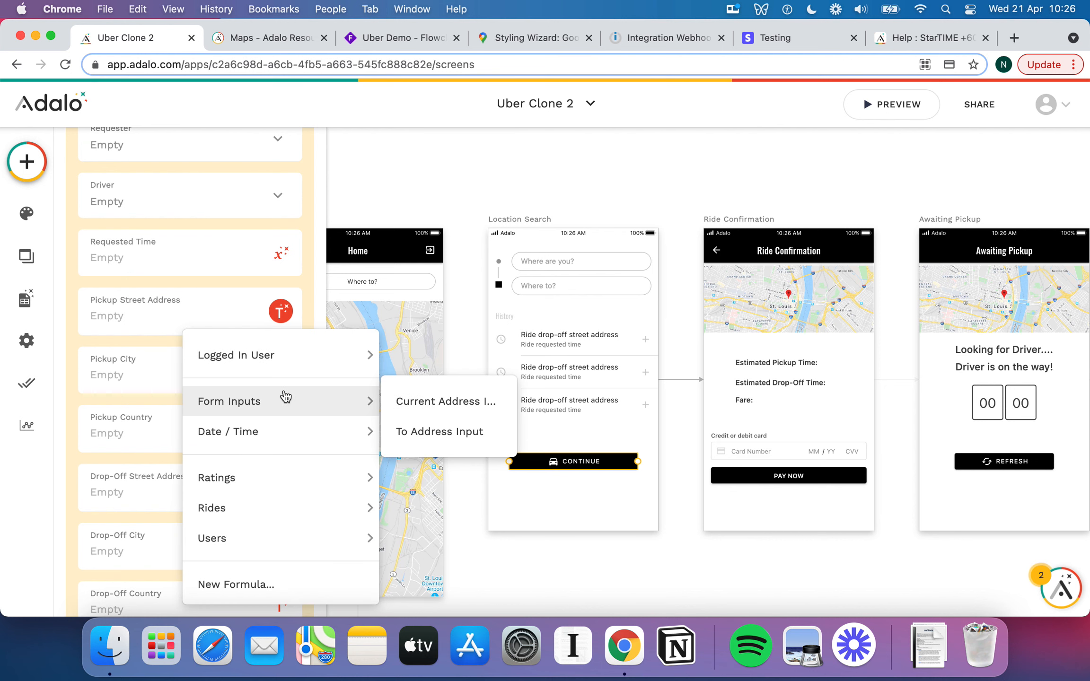
click(452, 401)
Set Pickup City and Pickup Country to the logged-in user's Home City and Home Country.
scroll(249, 364, down, 5)
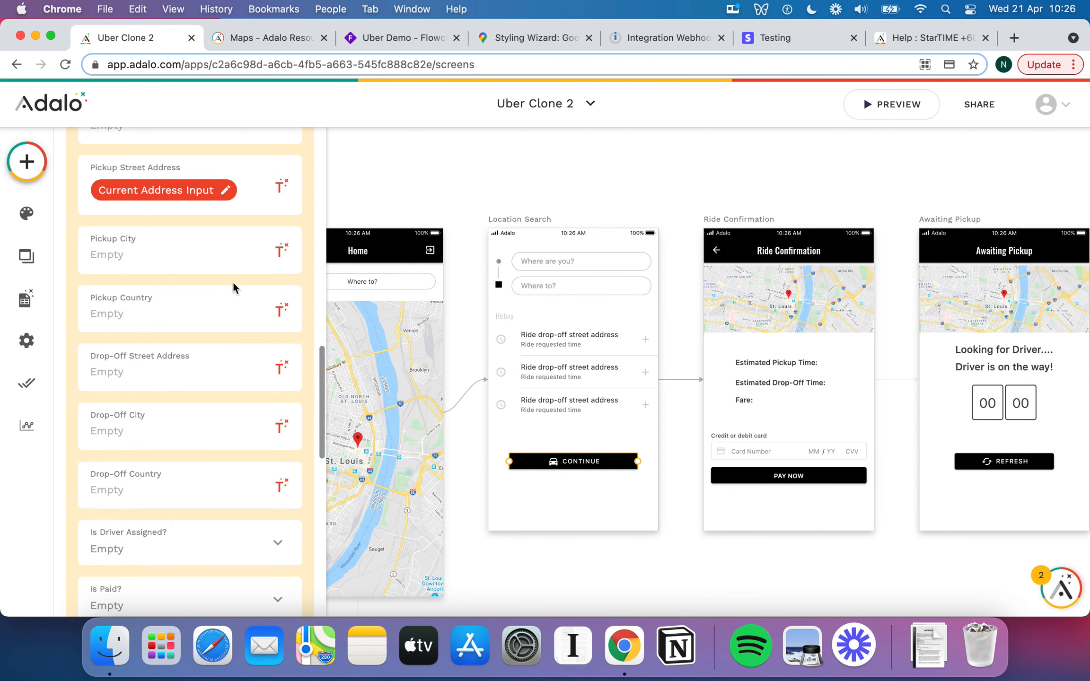
click(283, 252)
mouse_move(268, 293)
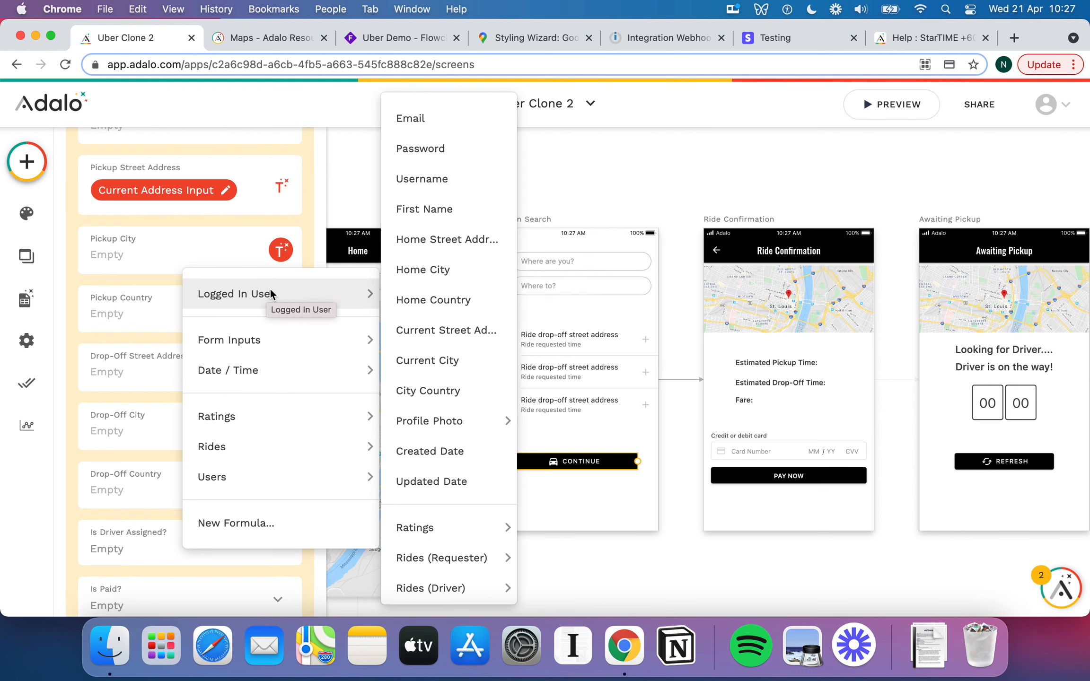
click(408, 271)
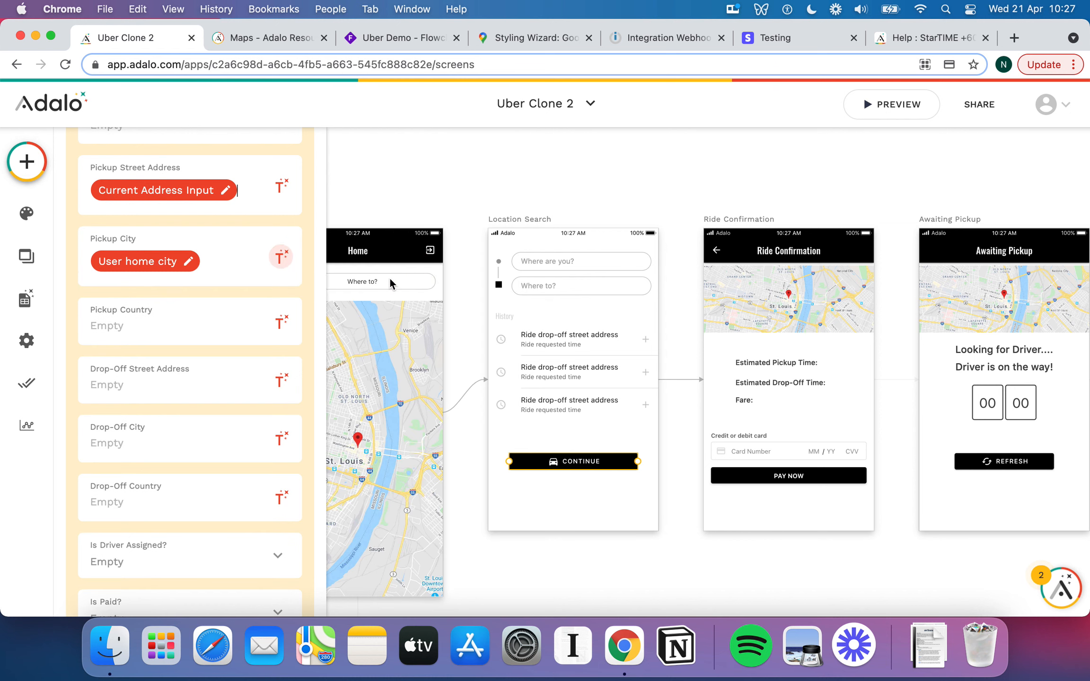
click(284, 324)
mouse_move(305, 367)
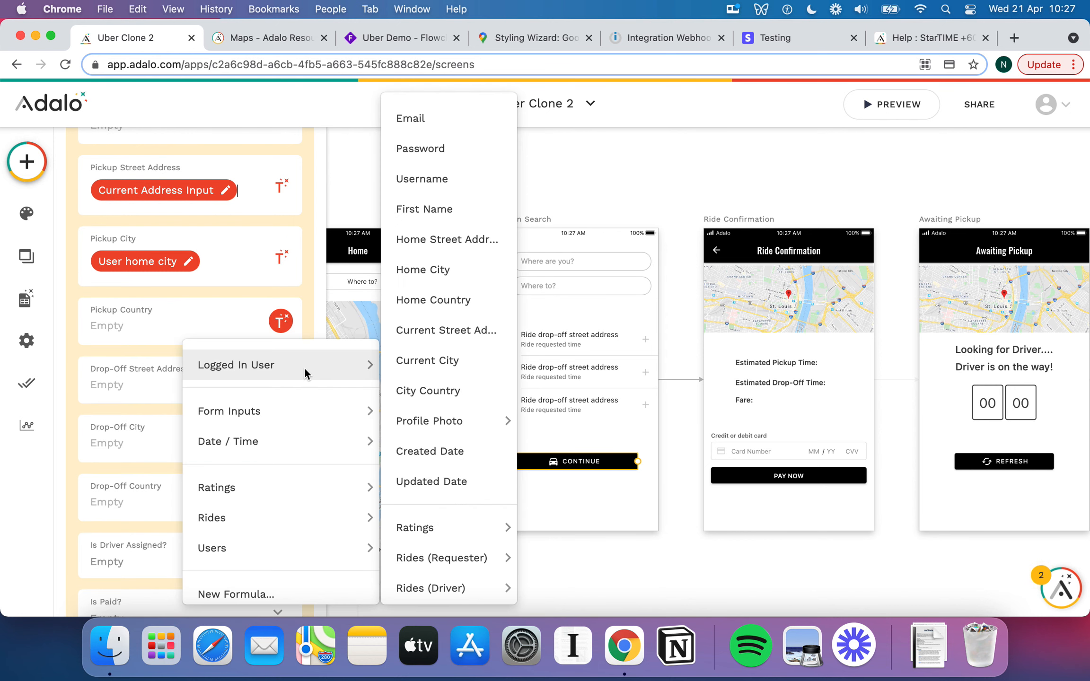
click(462, 303)
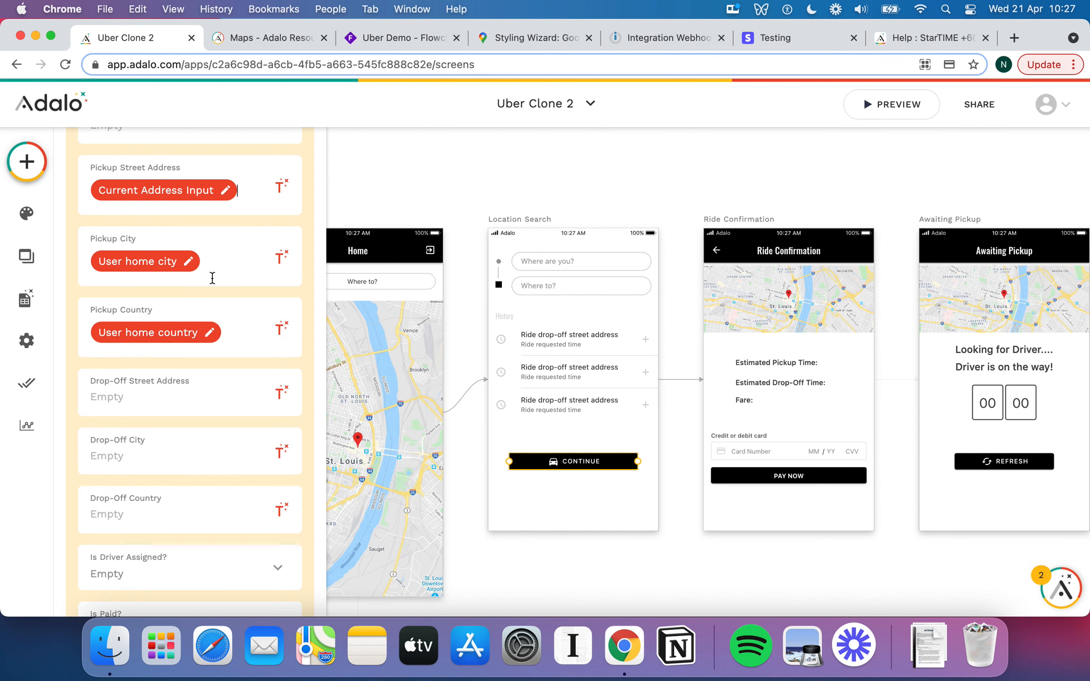
scroll(223, 298, down, 2)
Map Drop-Off Street Address to the To Address input and Drop-Off City to the user's Home City.
scroll(232, 320, down, 1)
click(282, 291)
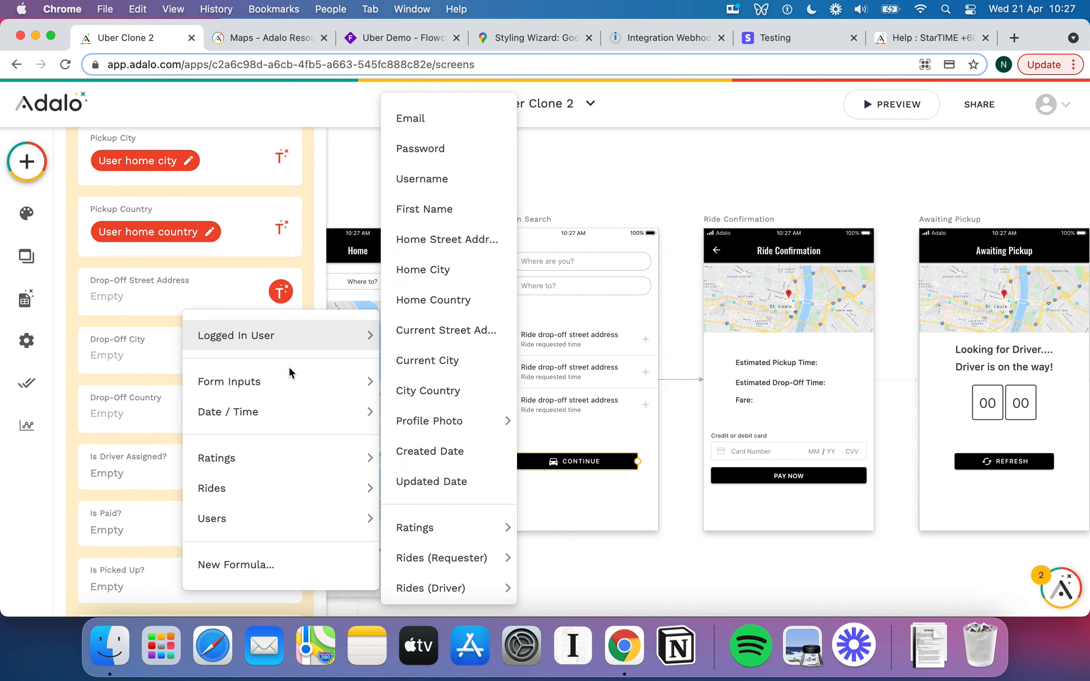
mouse_move(298, 403)
mouse_move(369, 384)
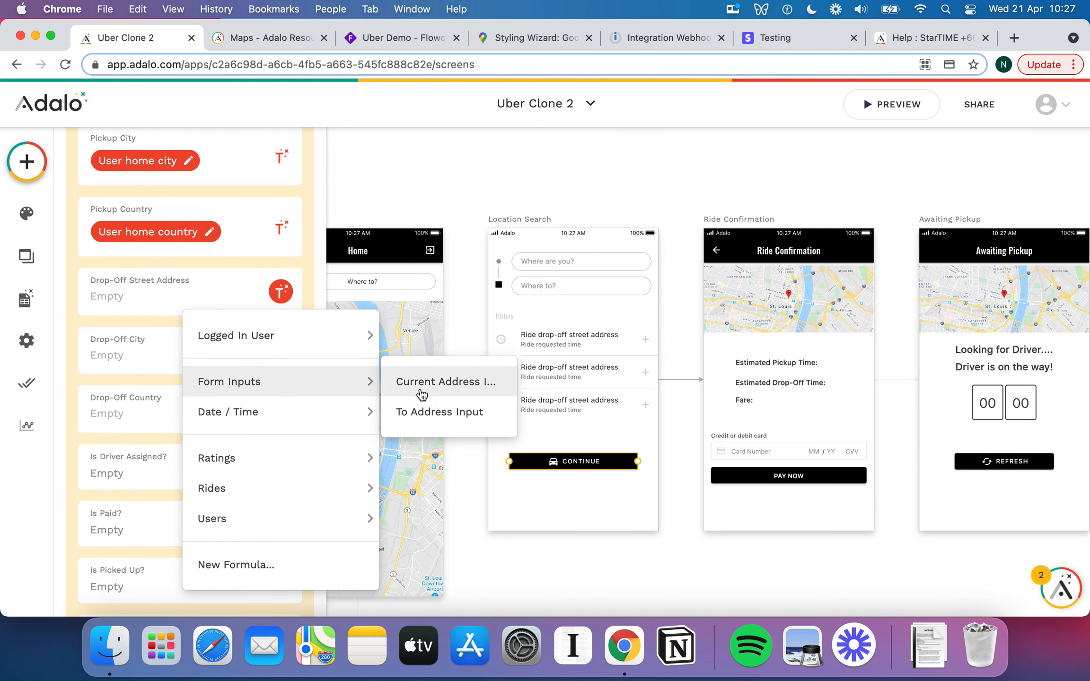
click(423, 412)
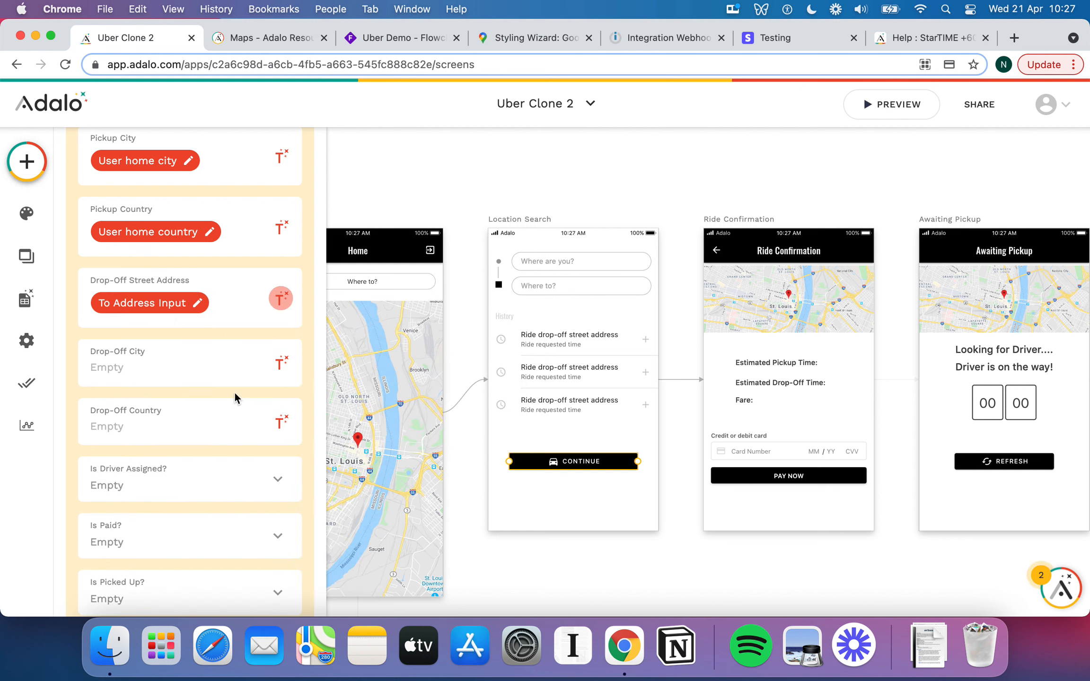
click(282, 360)
mouse_move(287, 121)
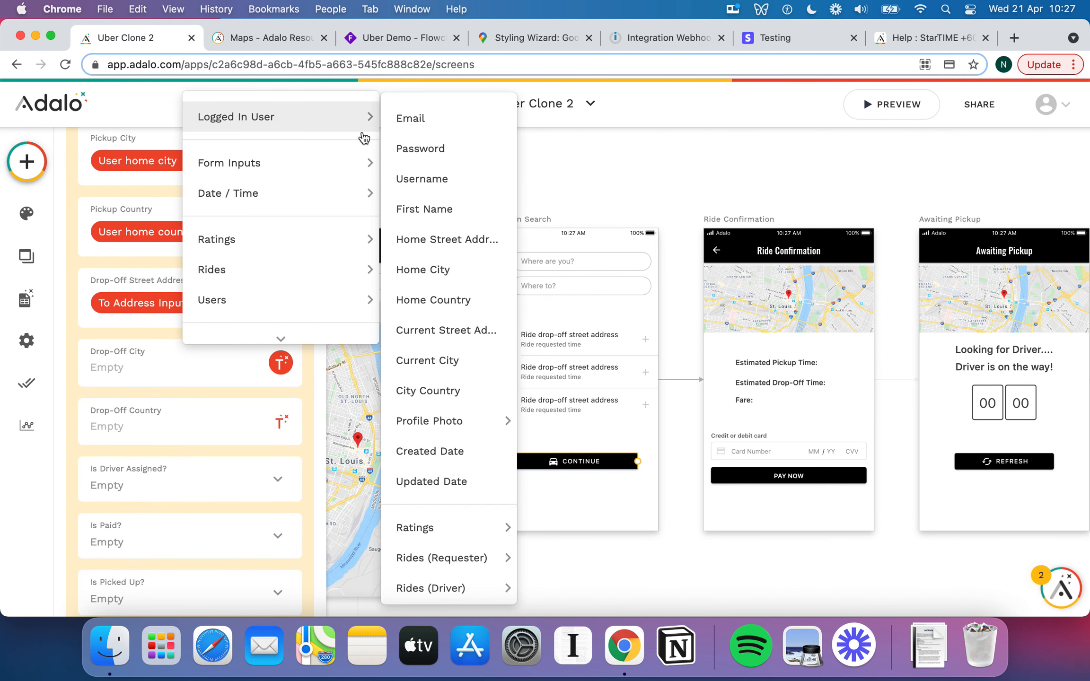
click(452, 258)
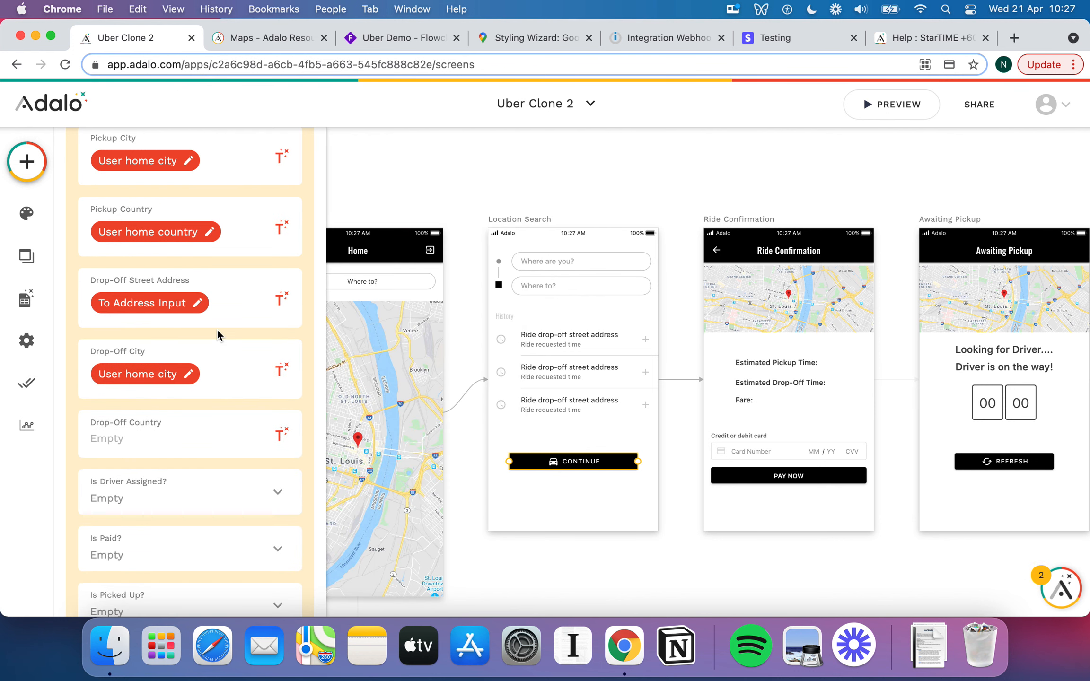
Set Drop-Off Country to the logged-in user's Home Country, replacing the wrong value first chosen.
scroll(217, 329, down, 3)
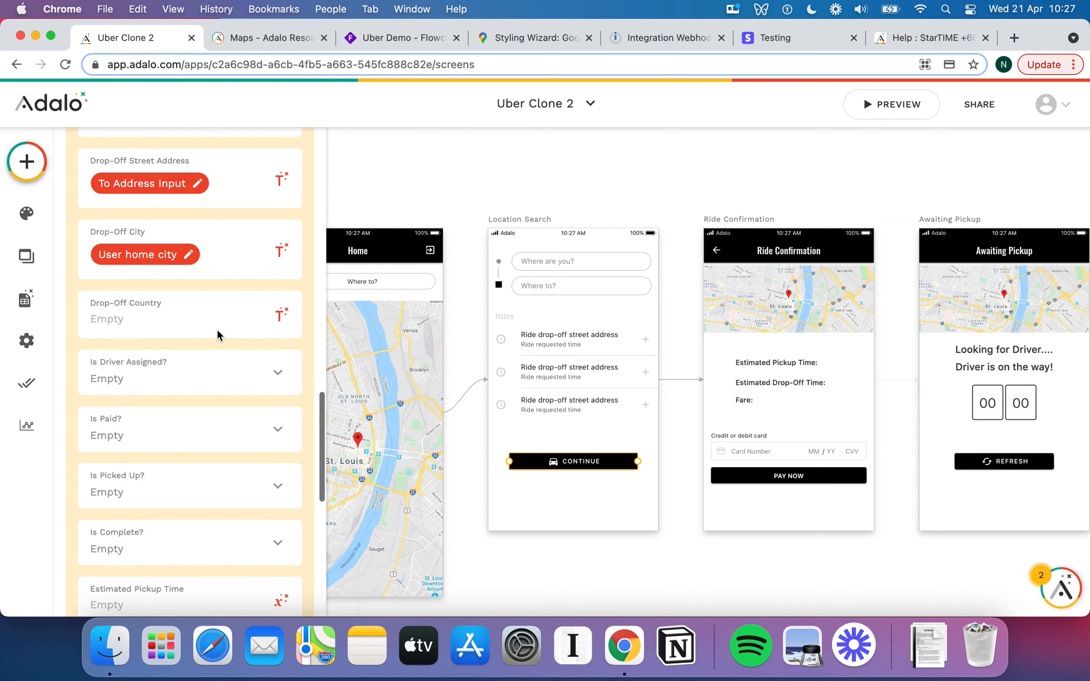
click(283, 315)
mouse_move(304, 355)
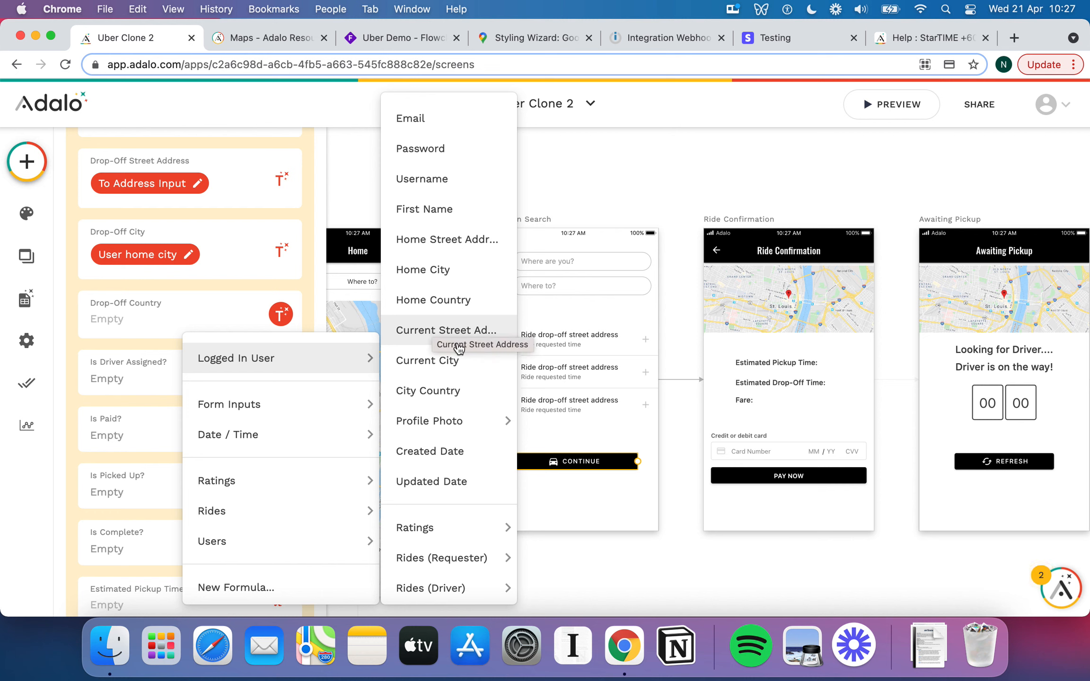
click(481, 384)
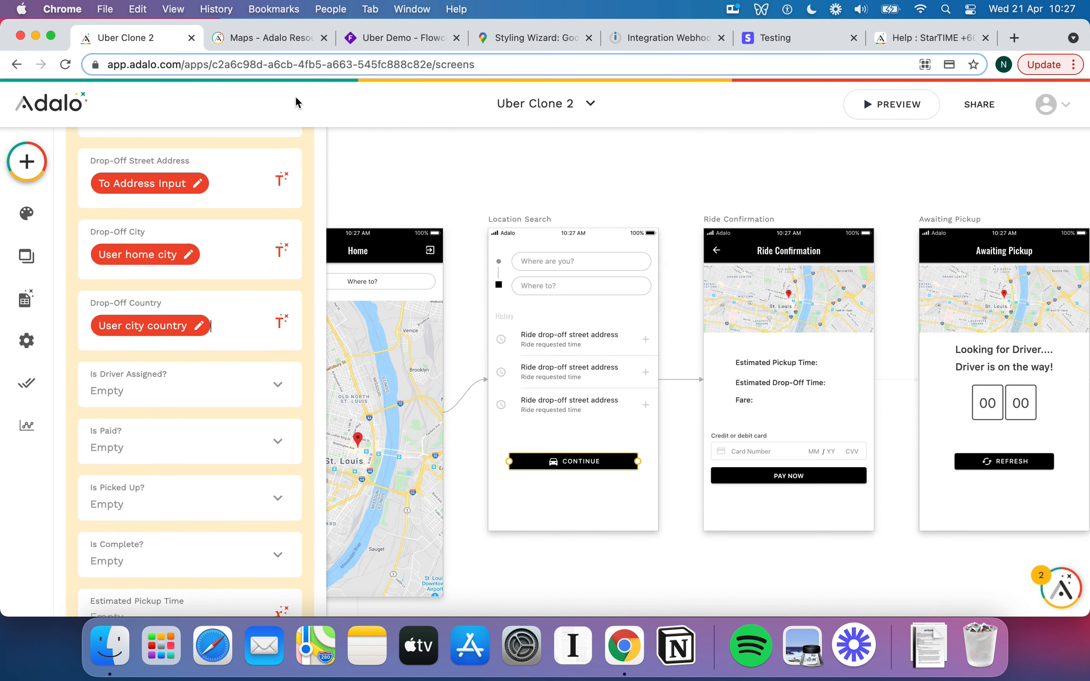
scroll(219, 389, down, 1)
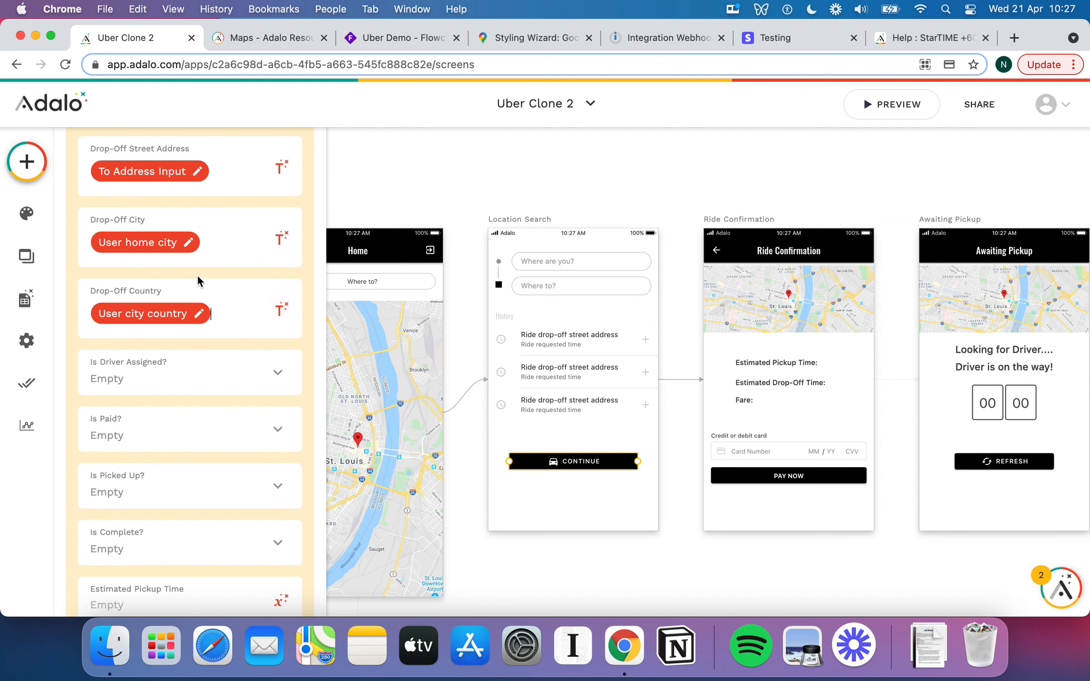
scroll(197, 275, up, 2)
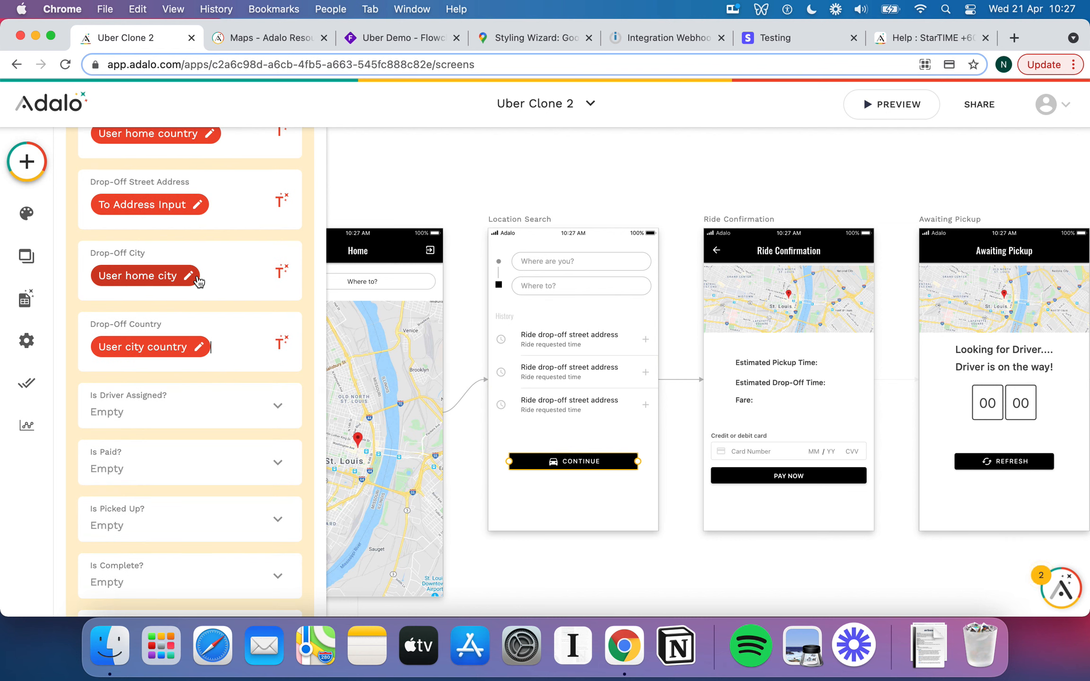
scroll(226, 348, down, 2)
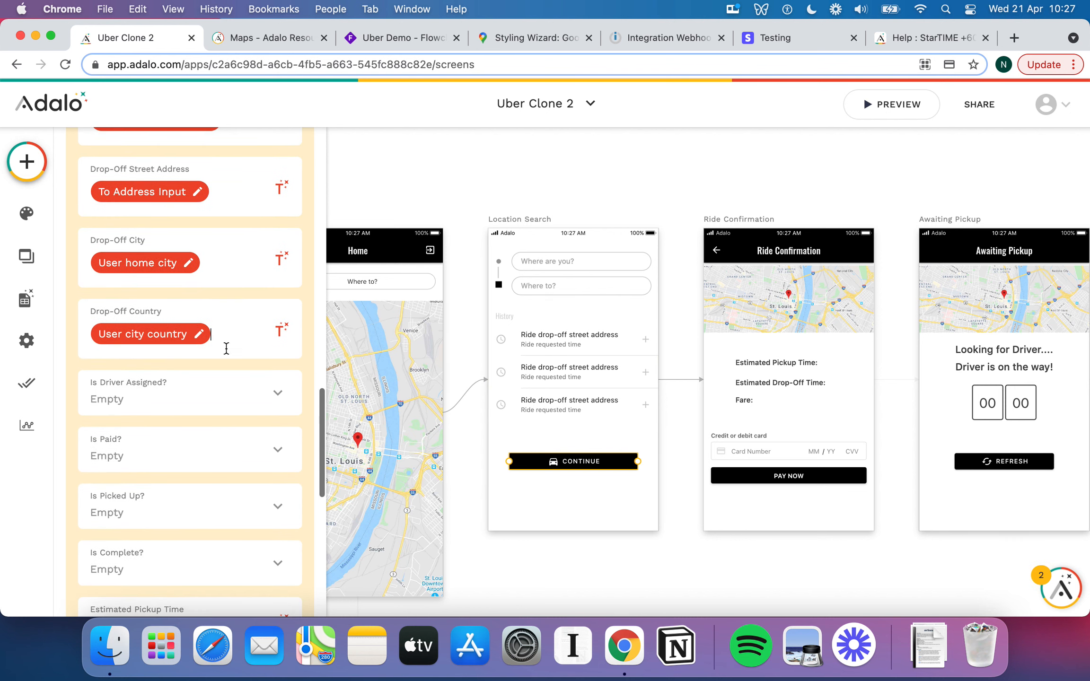
scroll(227, 348, up, 1)
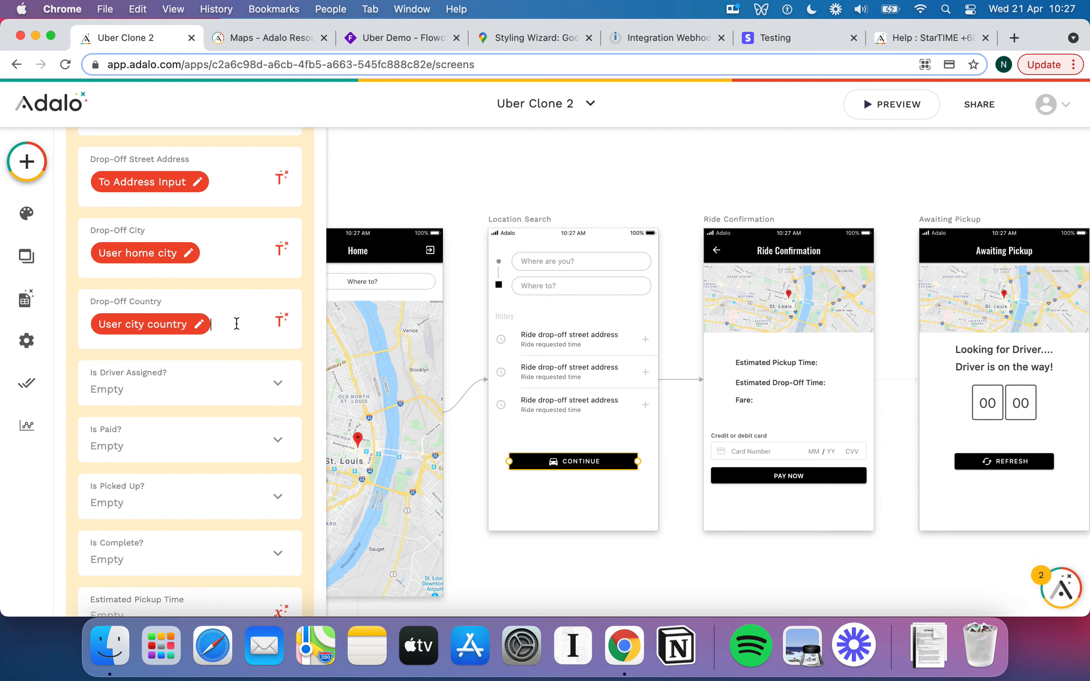
key(BackSpace)
click(280, 313)
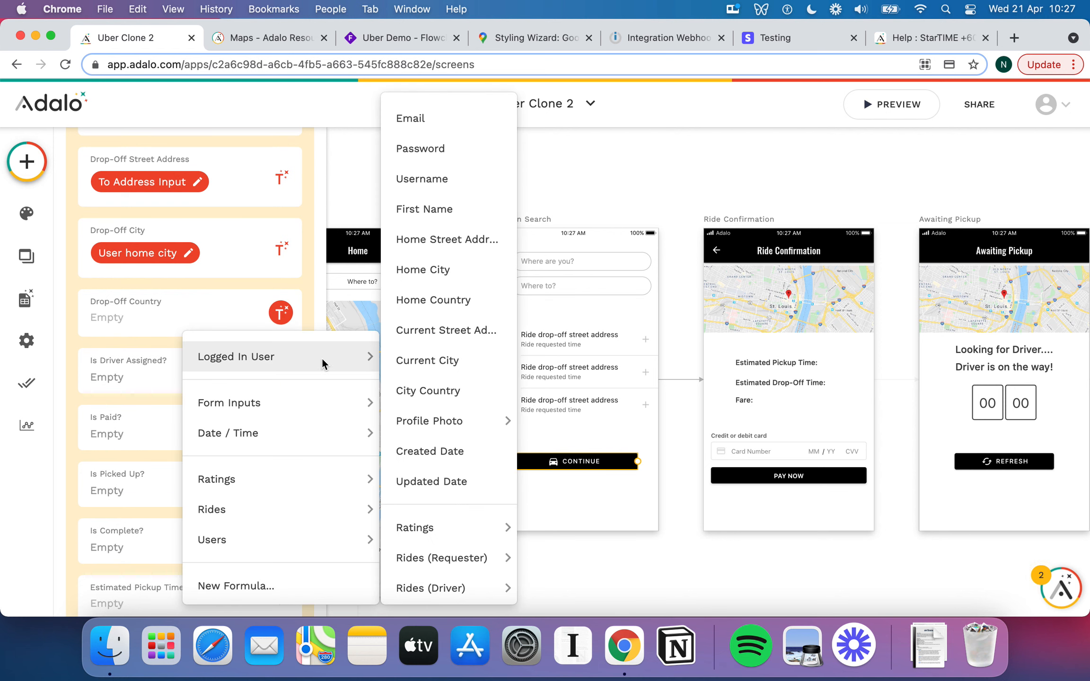
click(473, 300)
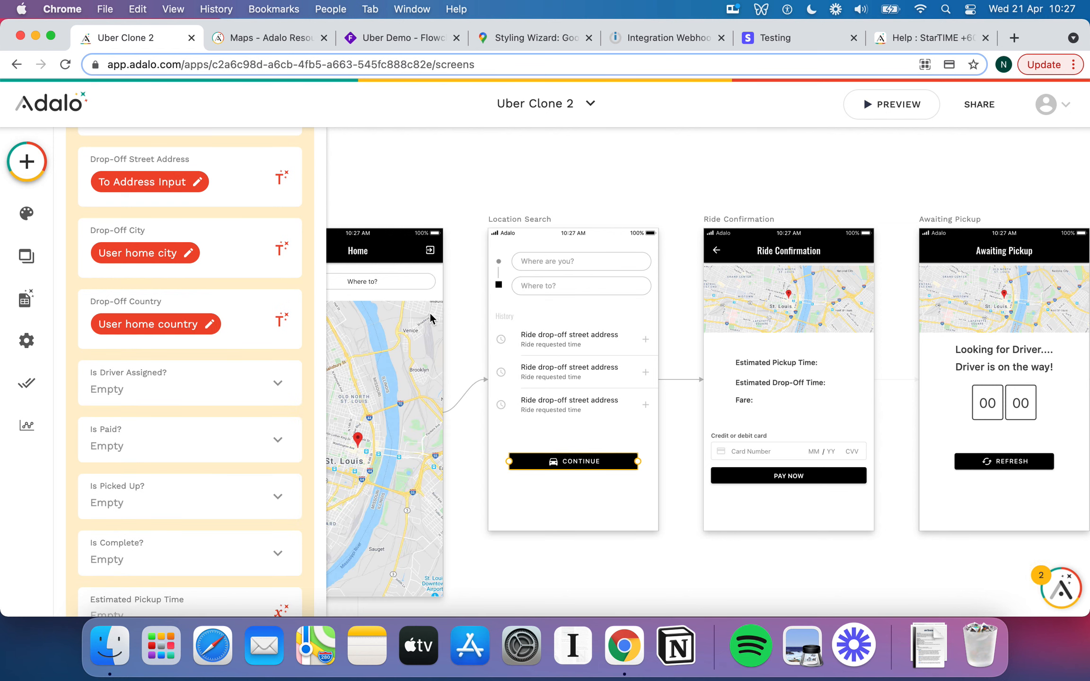
scroll(206, 335, down, 2)
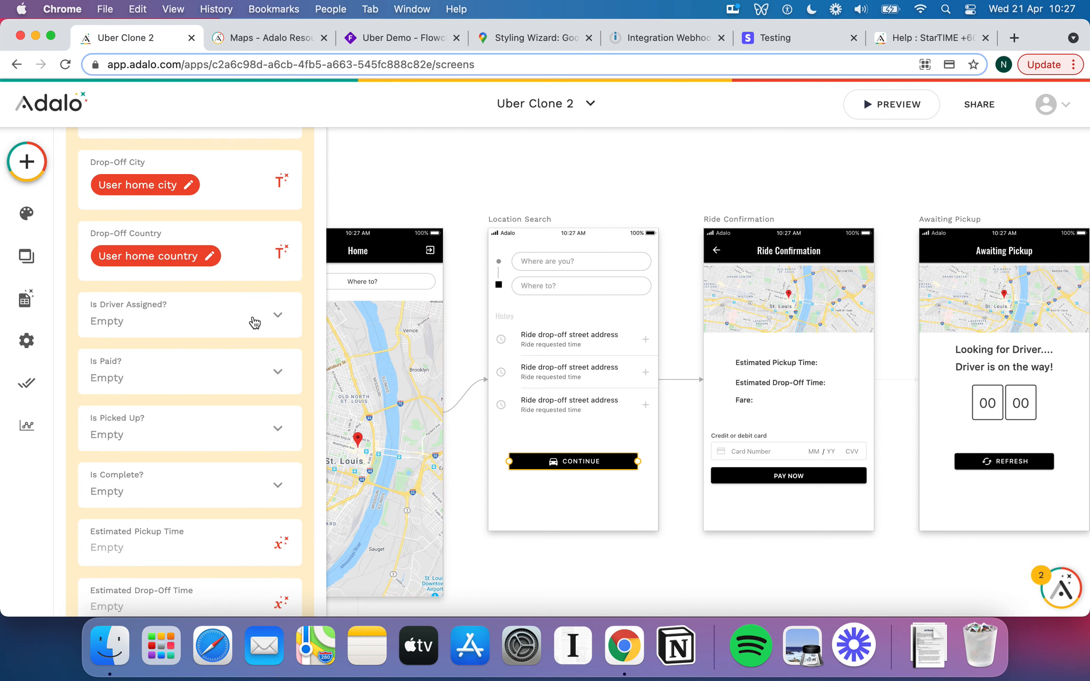
scroll(265, 308, down, 1)
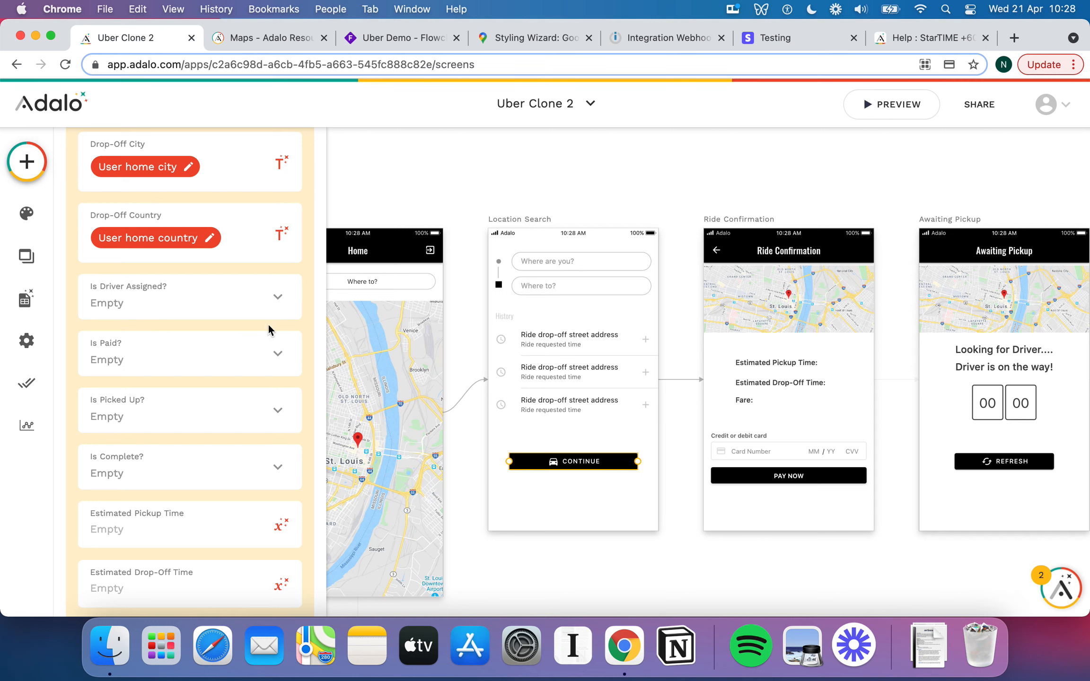
scroll(267, 323, down, 2)
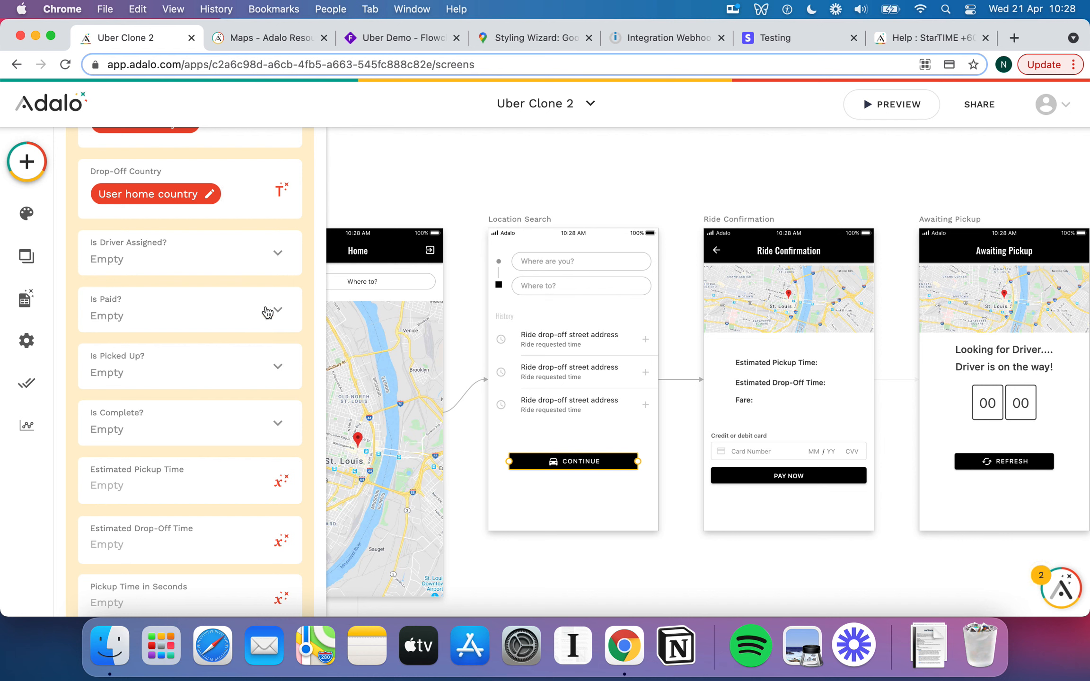
scroll(265, 310, down, 6)
scroll(266, 307, up, 7)
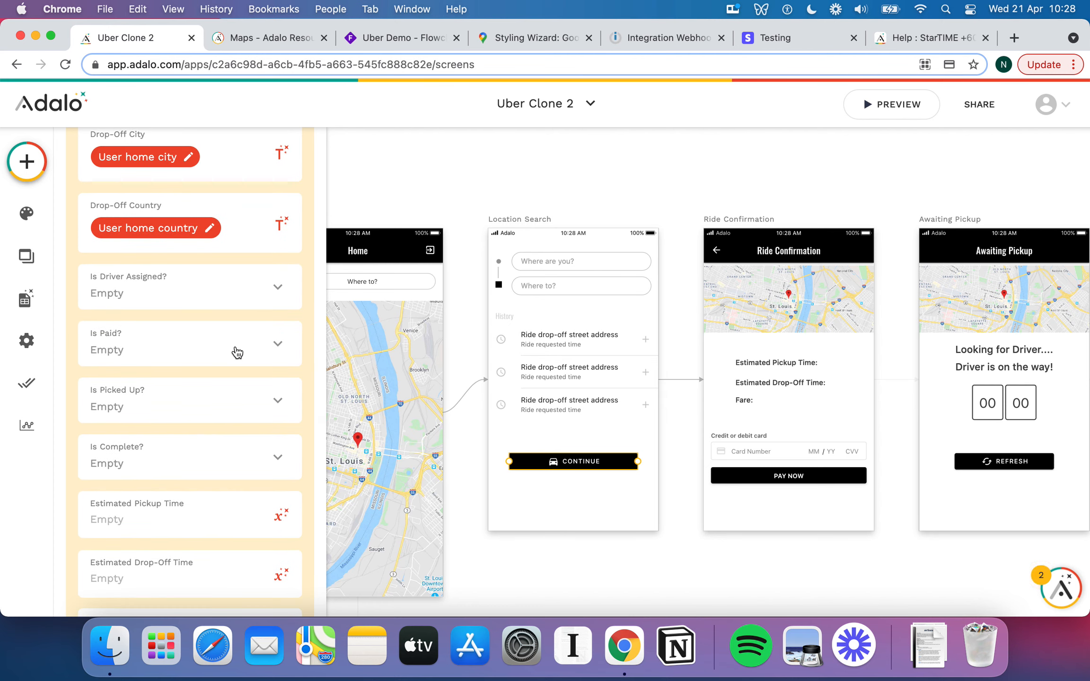
scroll(235, 353, down, 6)
scroll(235, 353, up, 6)
Set Is Driver Assigned?, Is Paid?, Is Picked Up? and Is Complete? all to False.
click(190, 308)
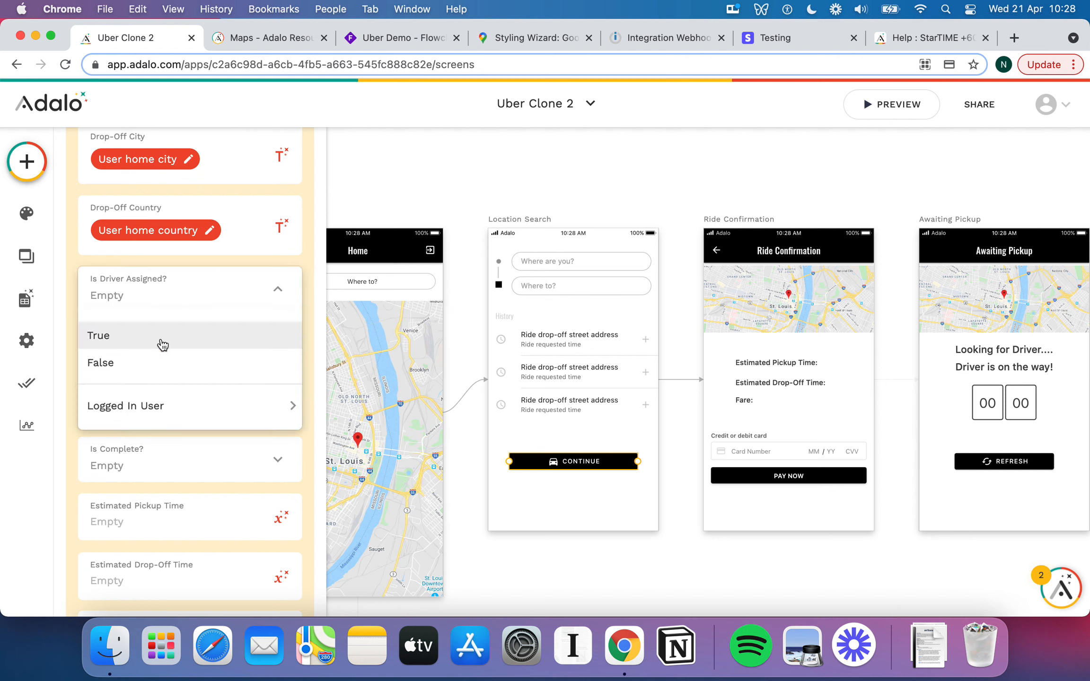
click(145, 363)
click(180, 367)
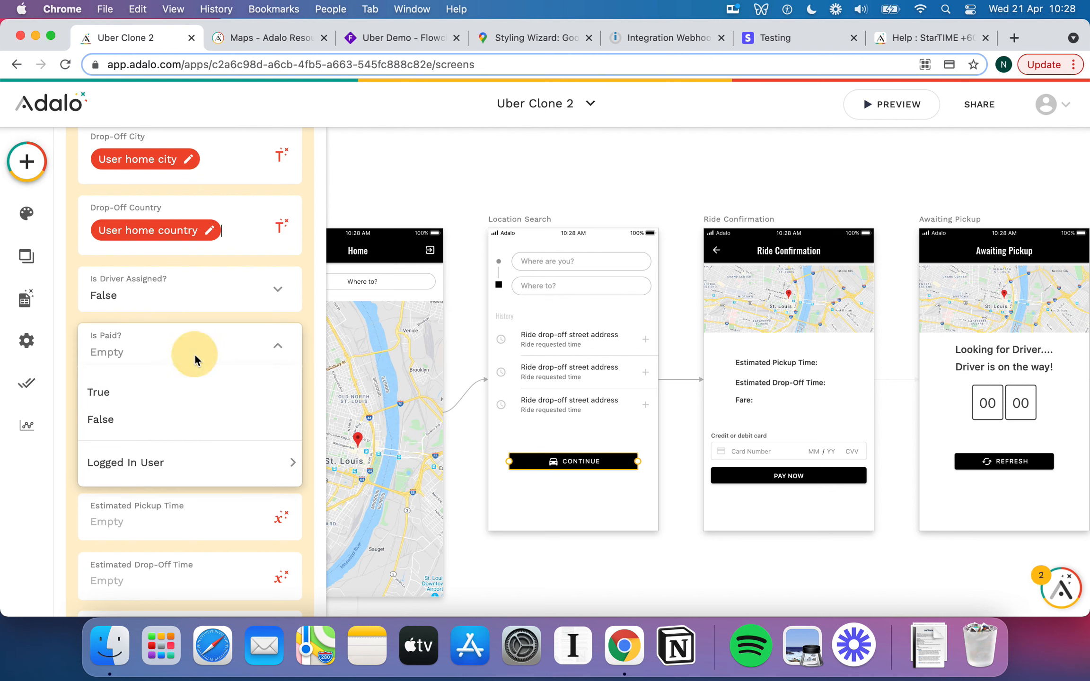
click(144, 419)
click(162, 412)
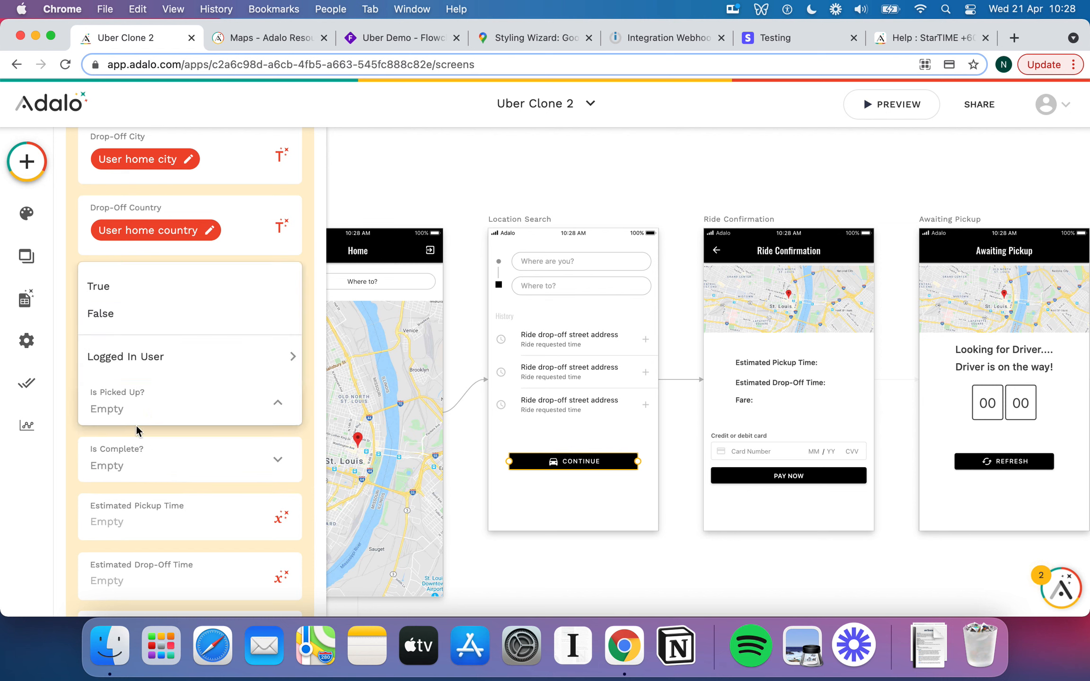
click(100, 317)
scroll(175, 406, down, 2)
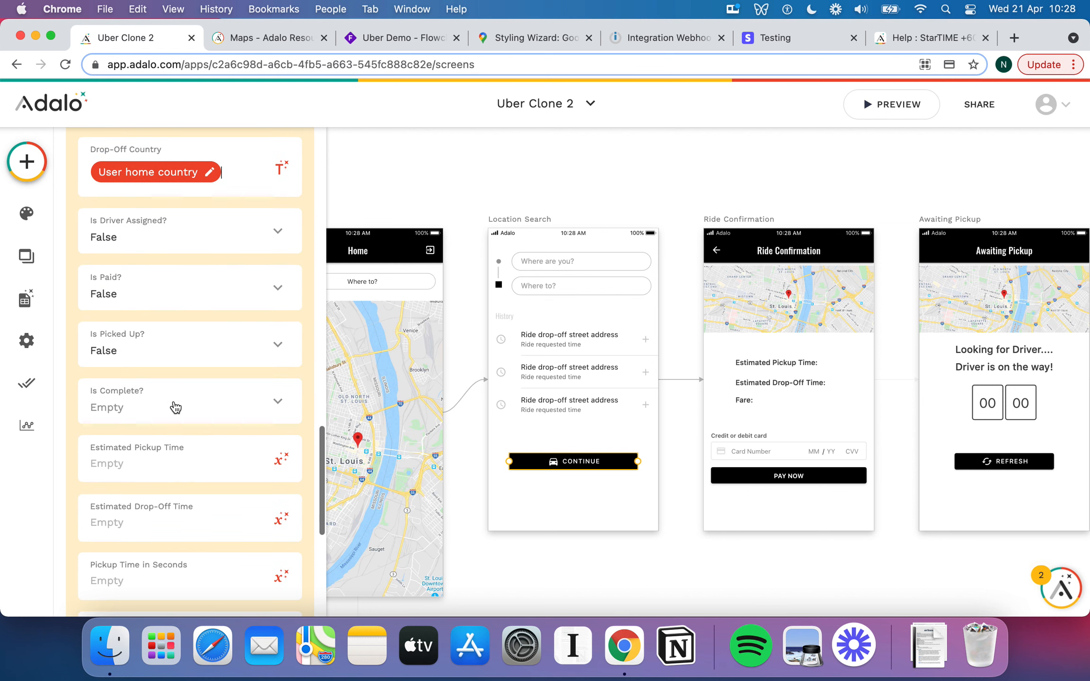
click(170, 403)
click(125, 317)
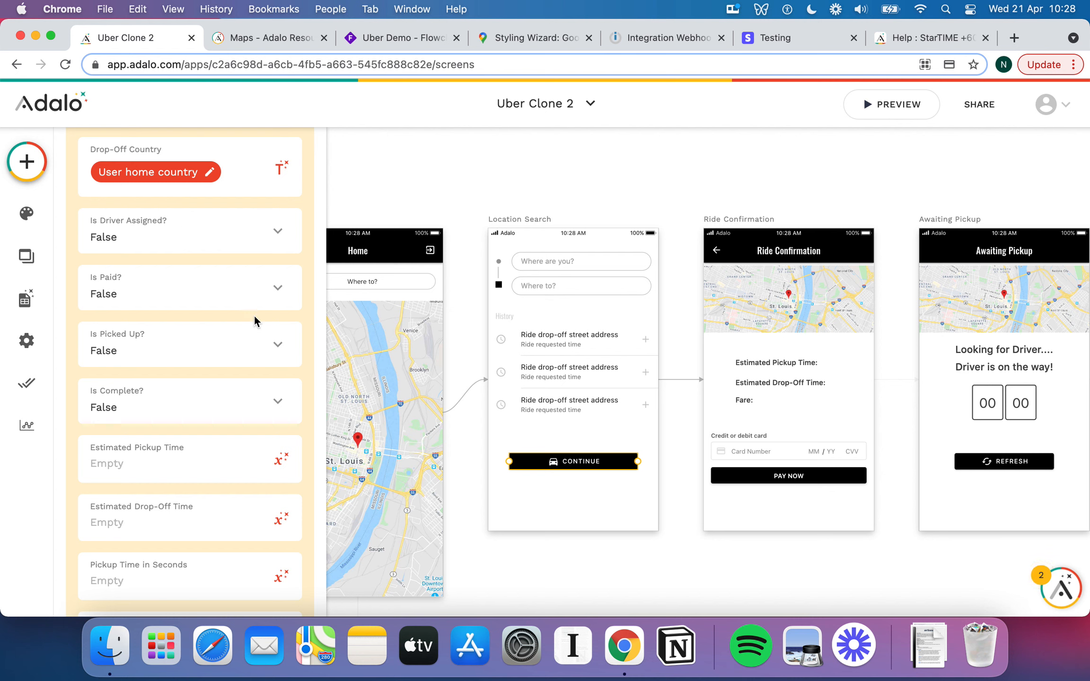
Review the remaining Ride fields and finish the Create Ride action with DONE.
scroll(253, 316, down, 3)
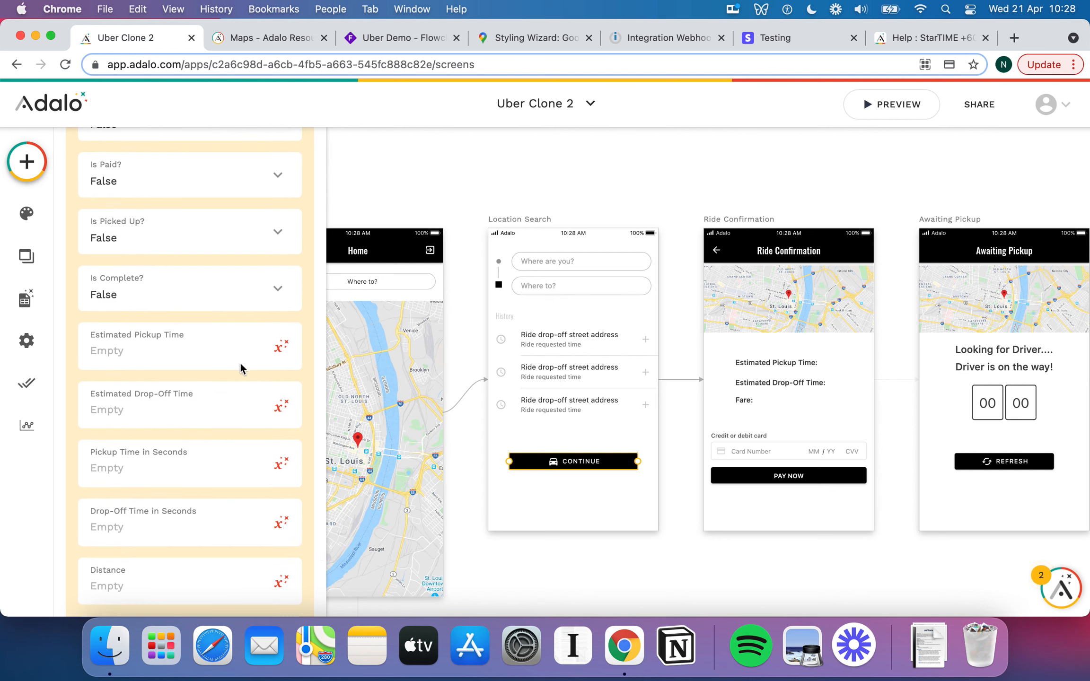
scroll(236, 363, down, 4)
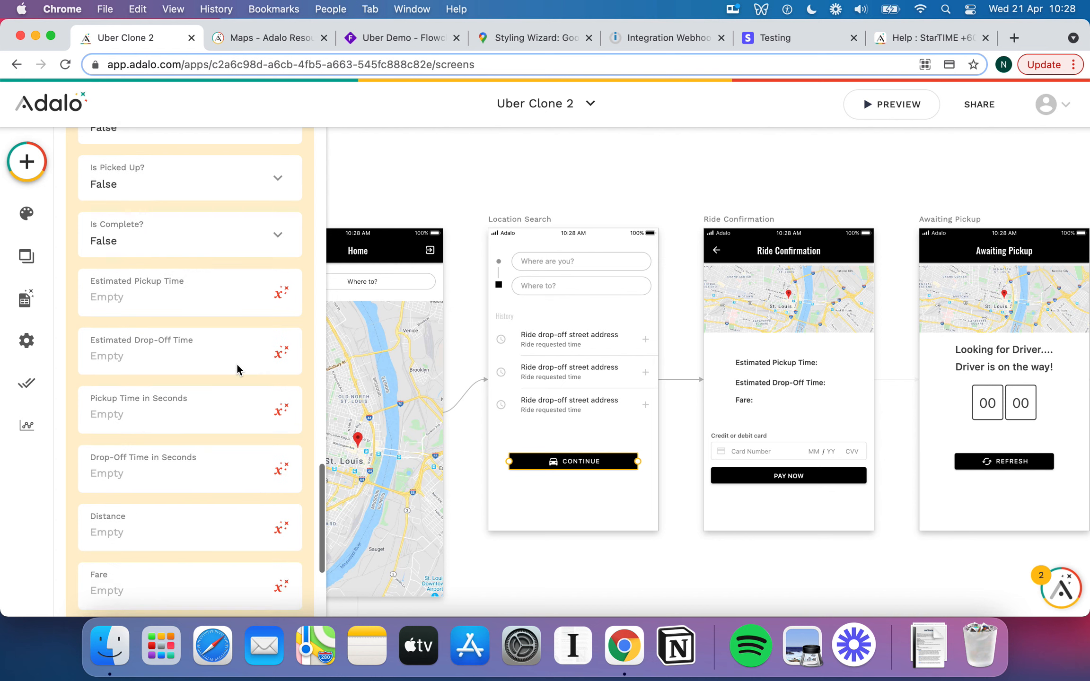
scroll(210, 296, up, 8)
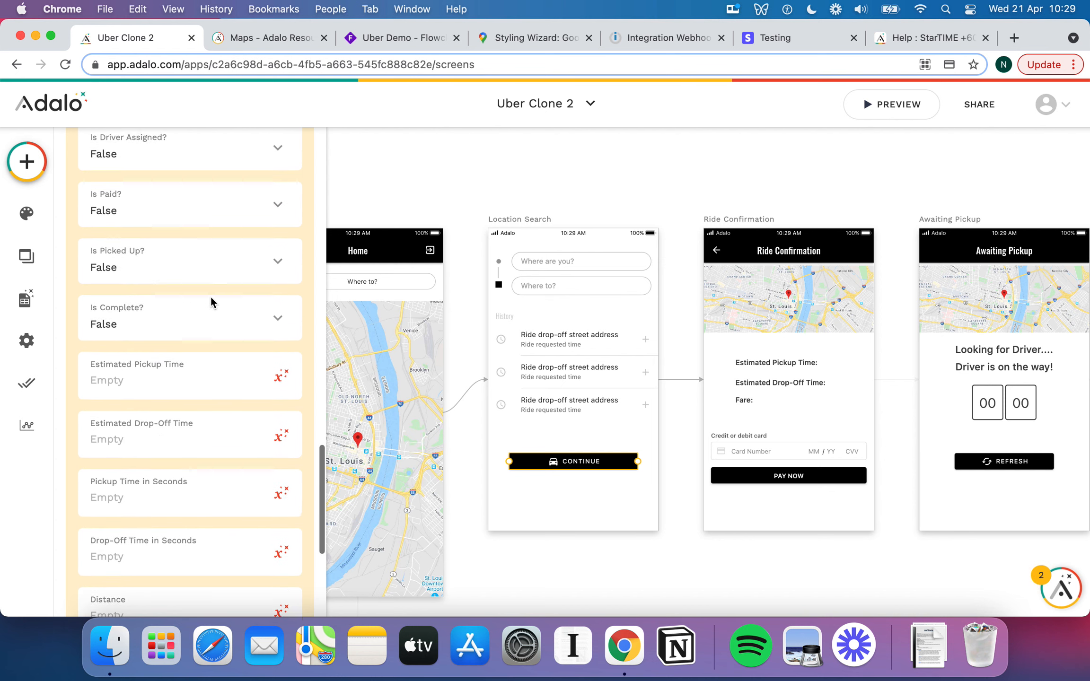
scroll(211, 296, down, 7)
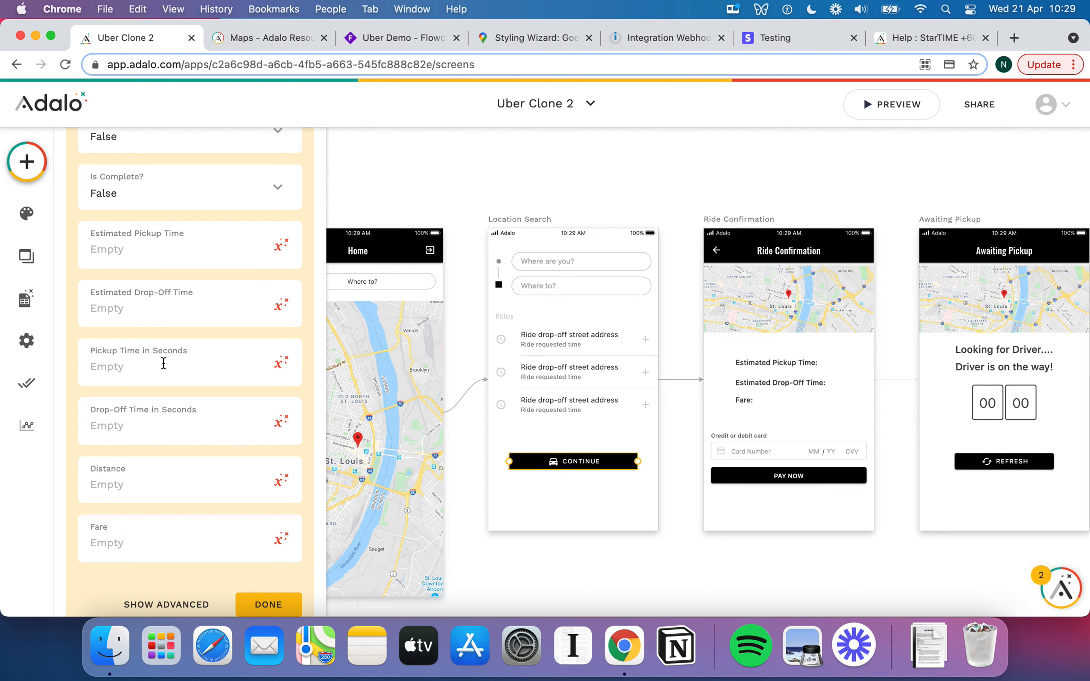
scroll(208, 462, down, 2)
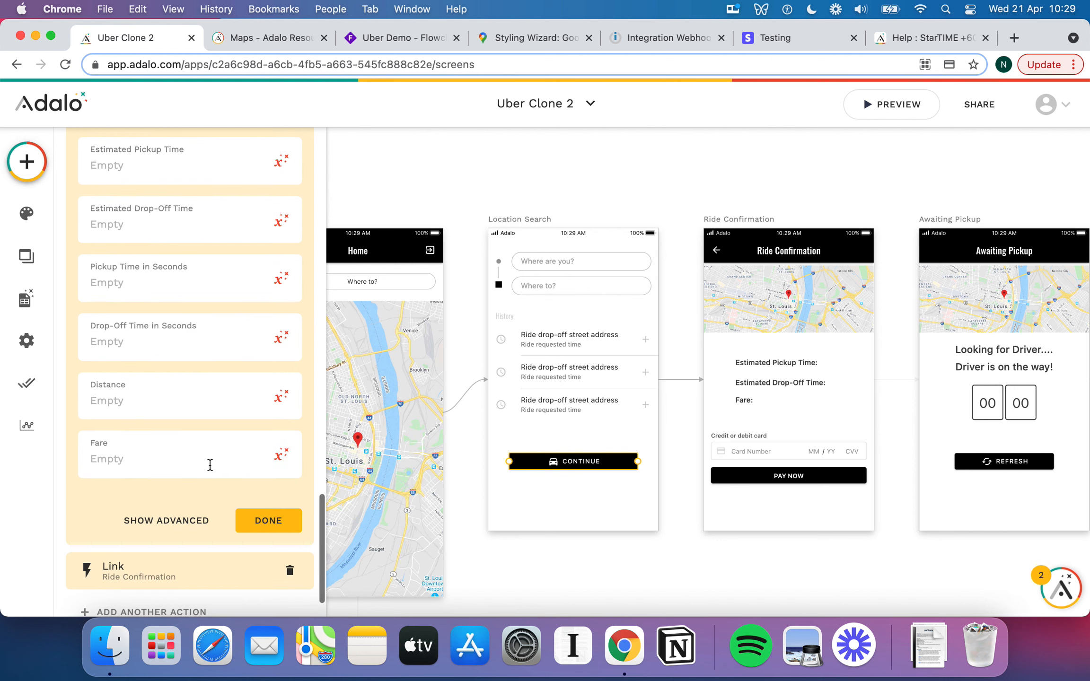
click(261, 523)
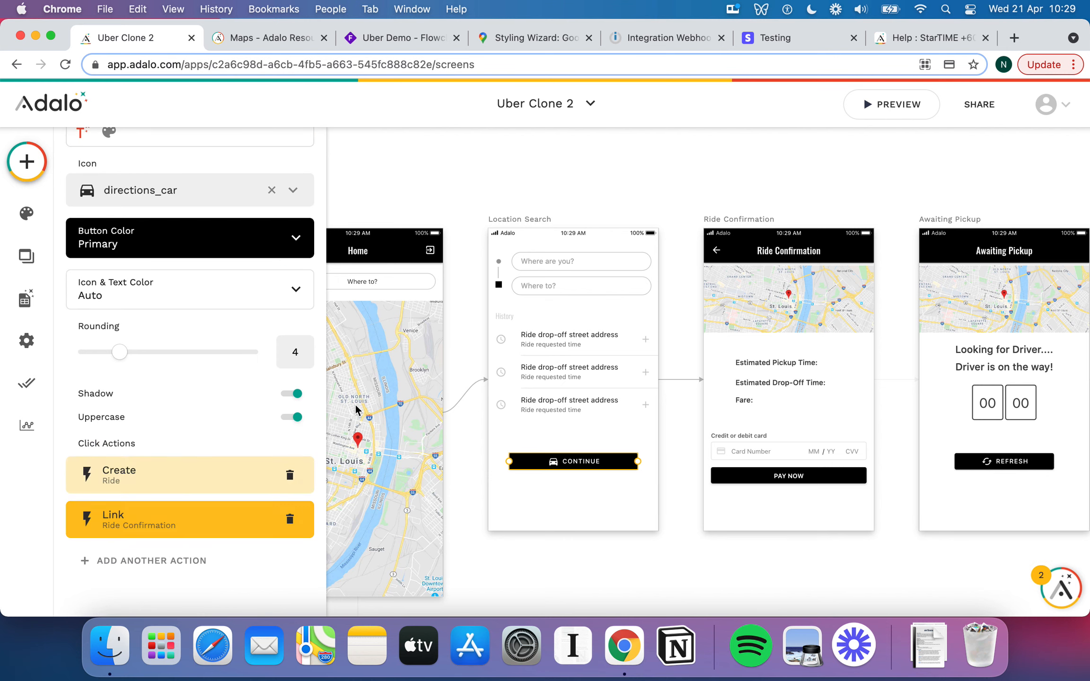
Add another click action to the Continue button via Custom Action > New Custom Action.
scroll(176, 412, down, 1)
scroll(197, 509, up, 1)
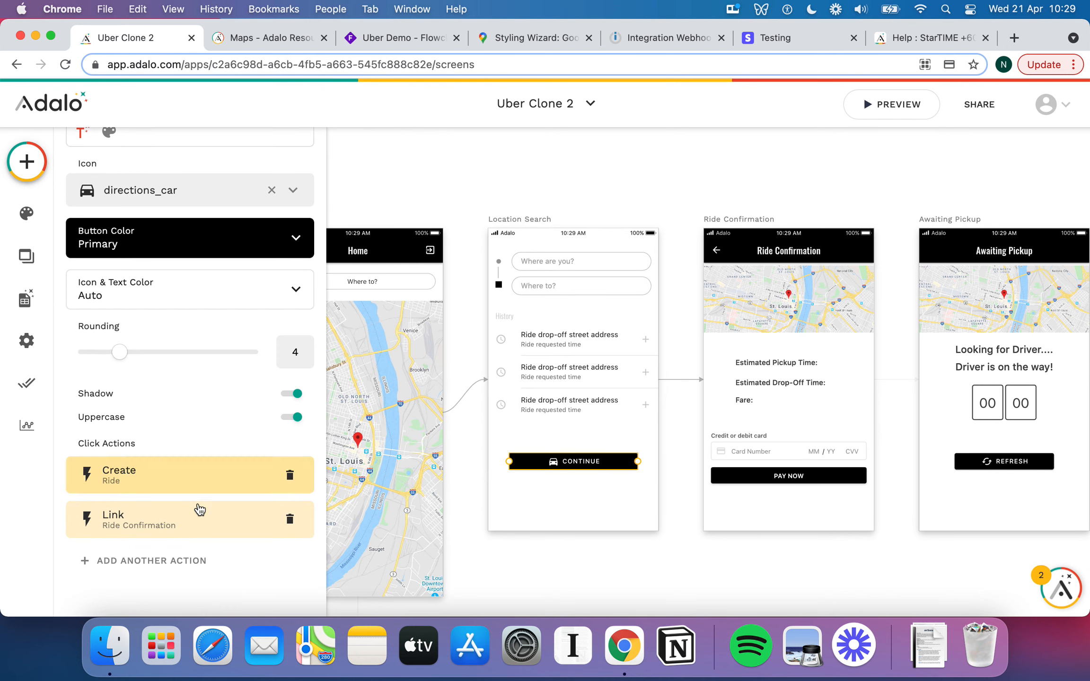
click(185, 558)
mouse_move(219, 471)
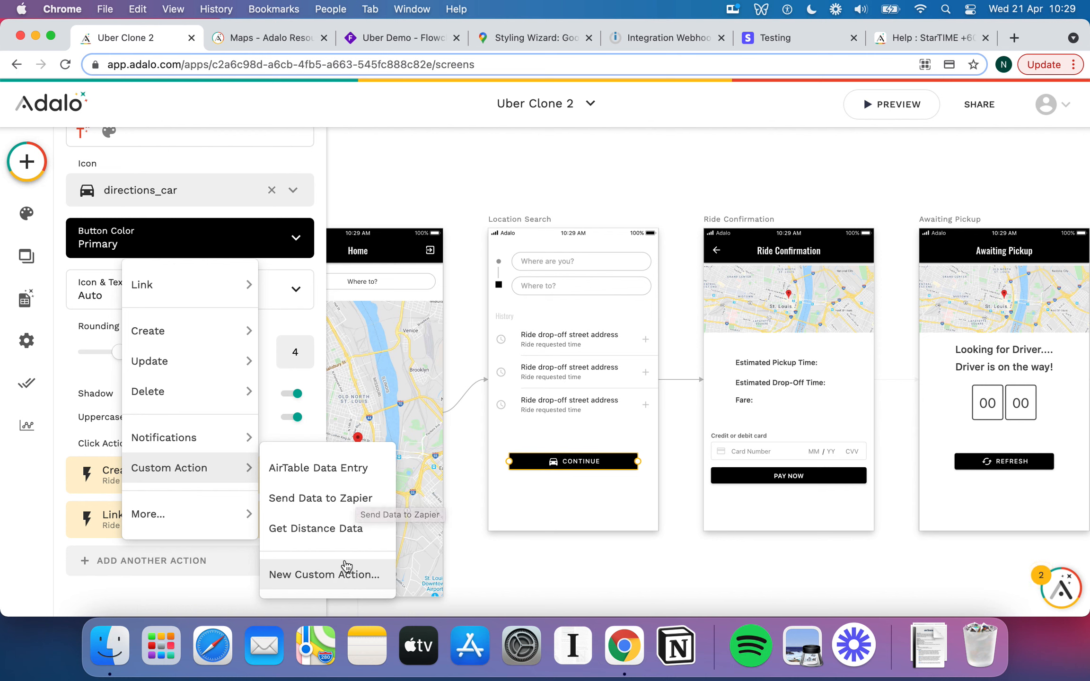
click(349, 576)
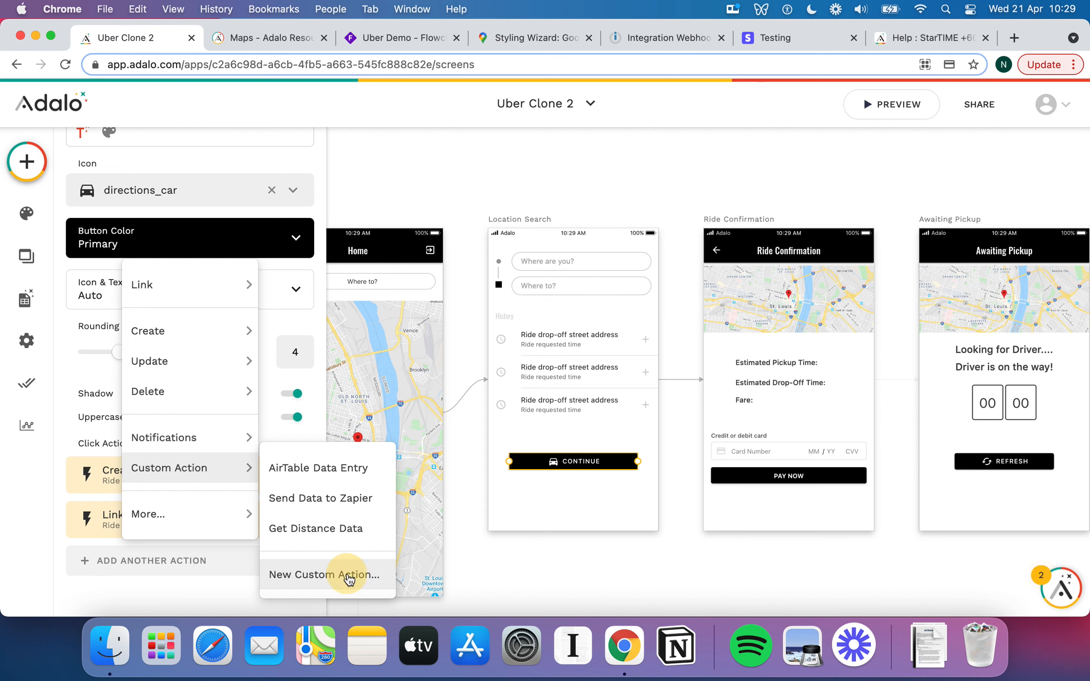
Name the custom action 'Grab Distance Data', set its type to Update, and continue to API Request.
click(426, 330)
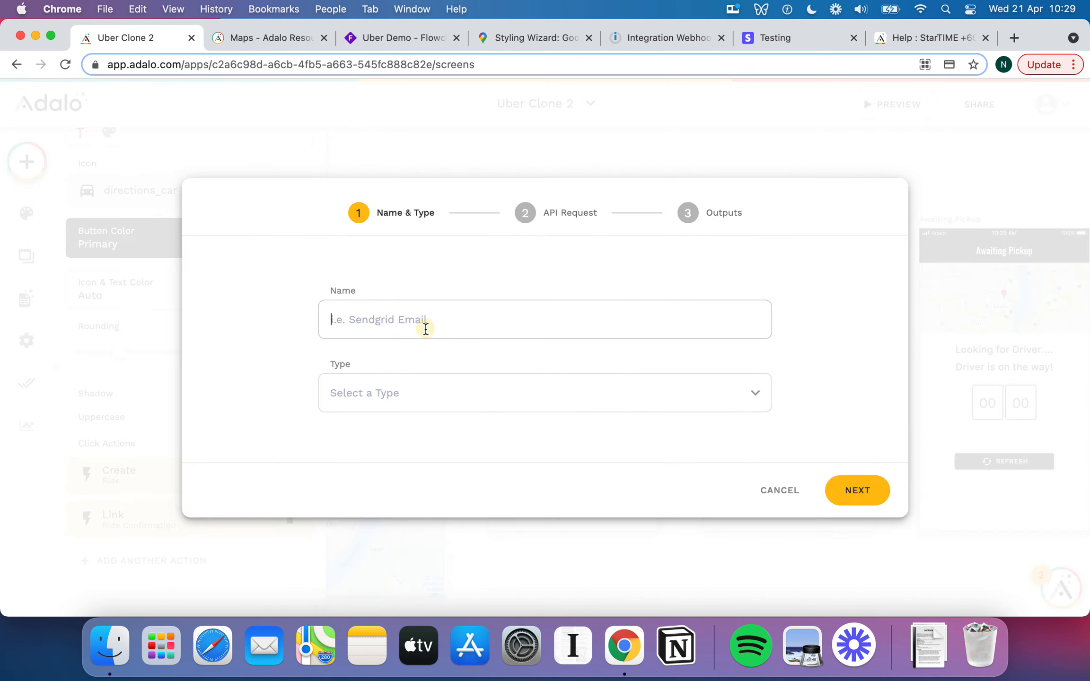
text(Gra)
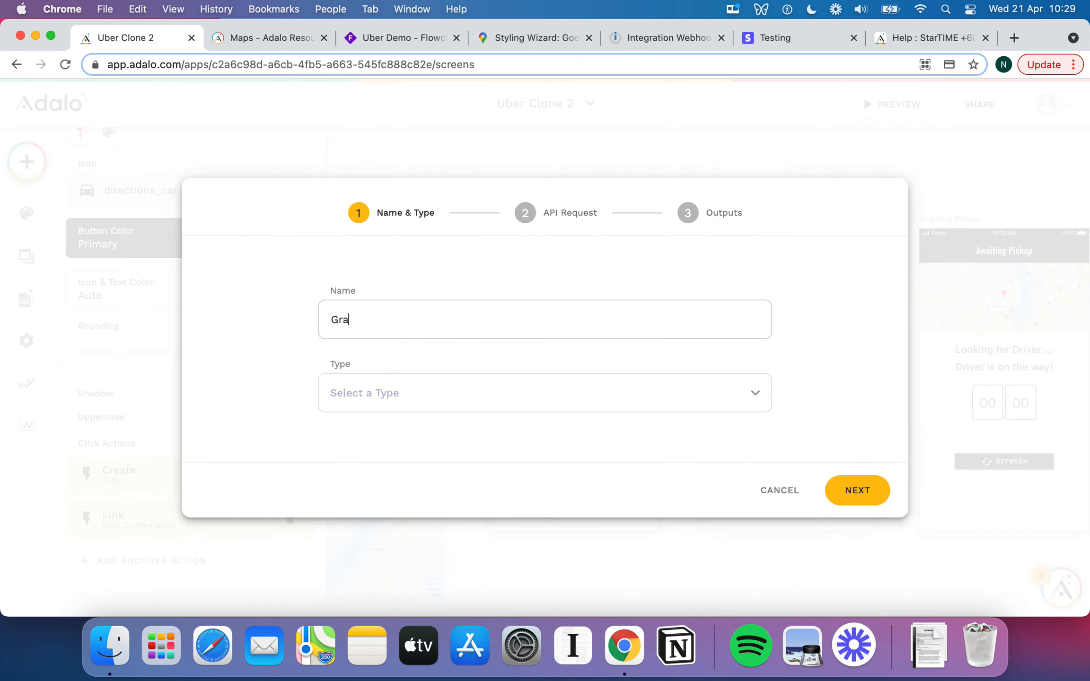
text(b Distance Daata)
click(467, 389)
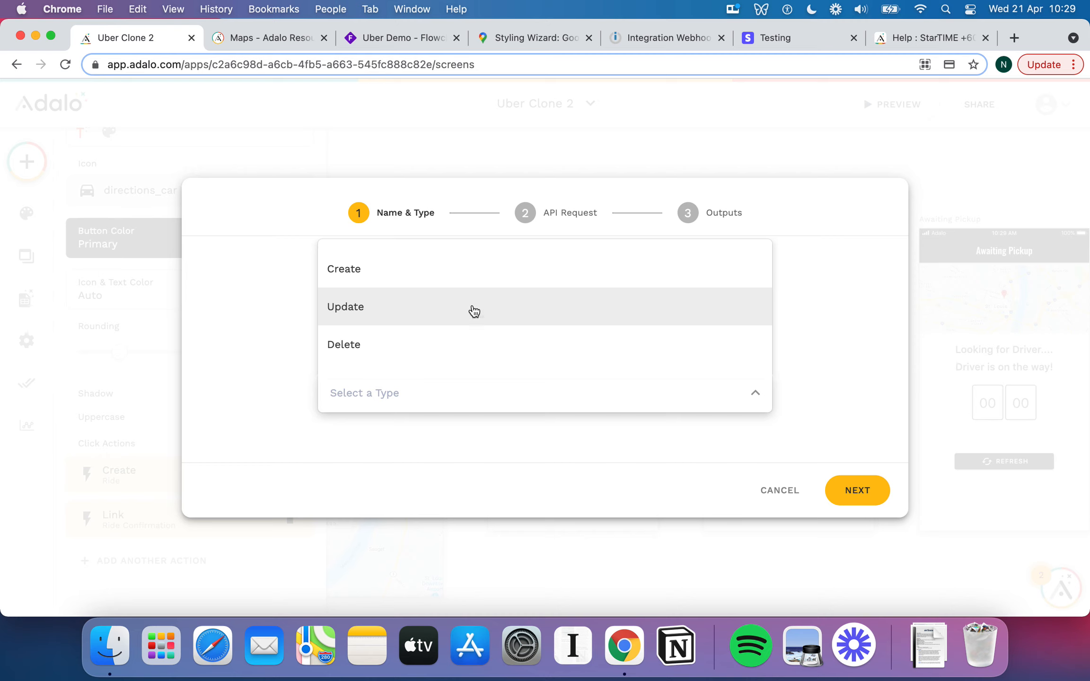
click(475, 309)
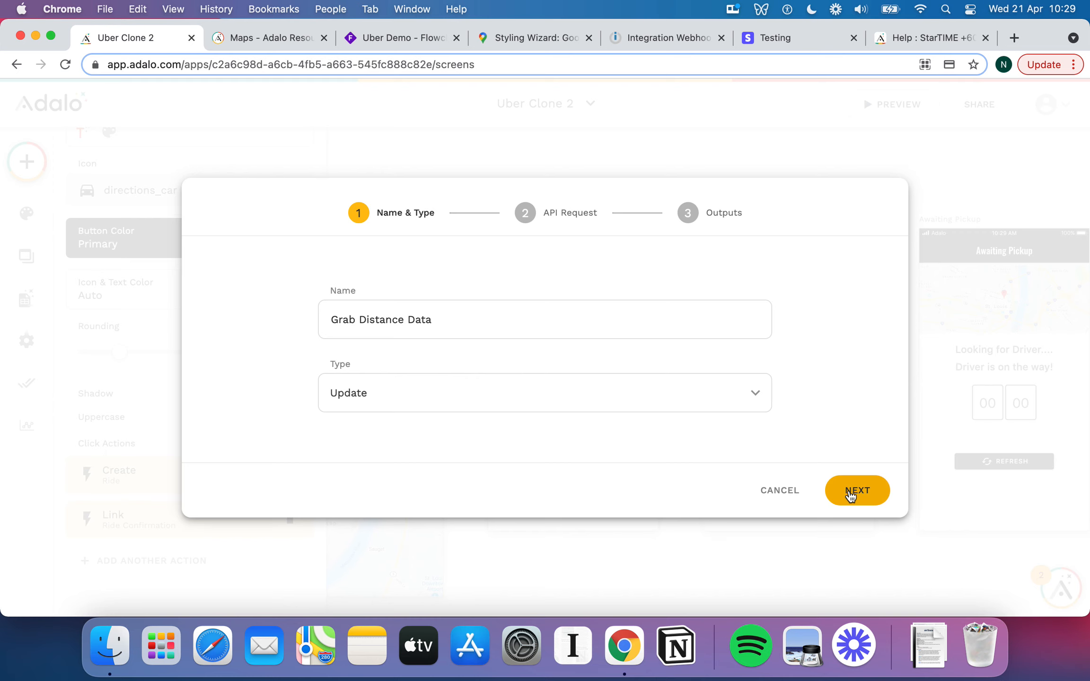
click(850, 495)
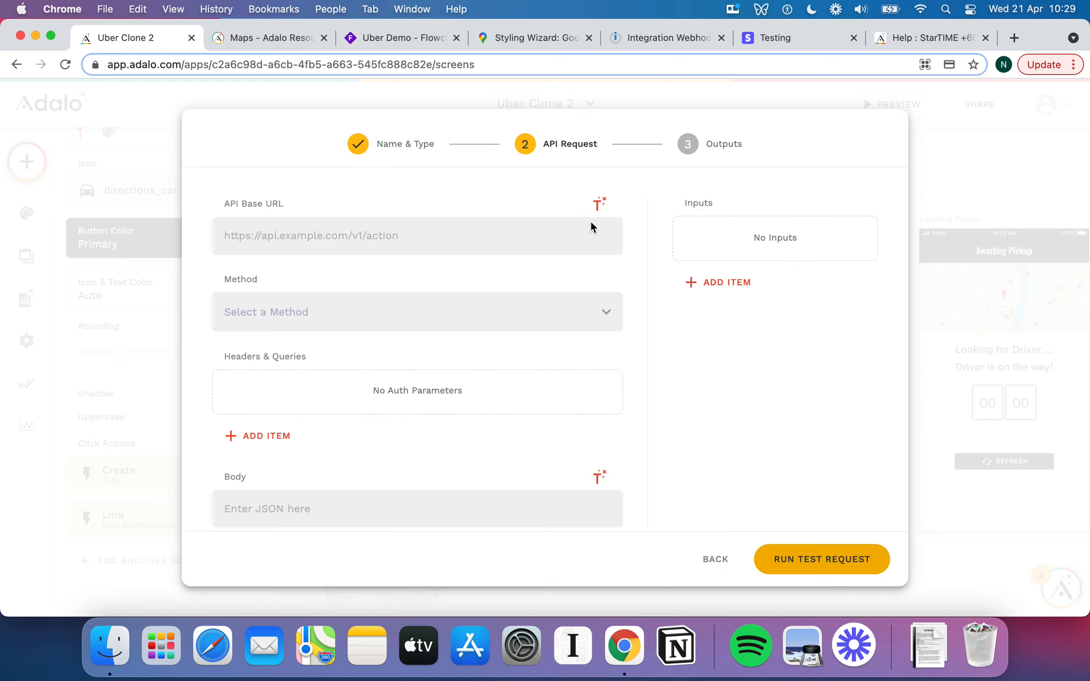
click(337, 310)
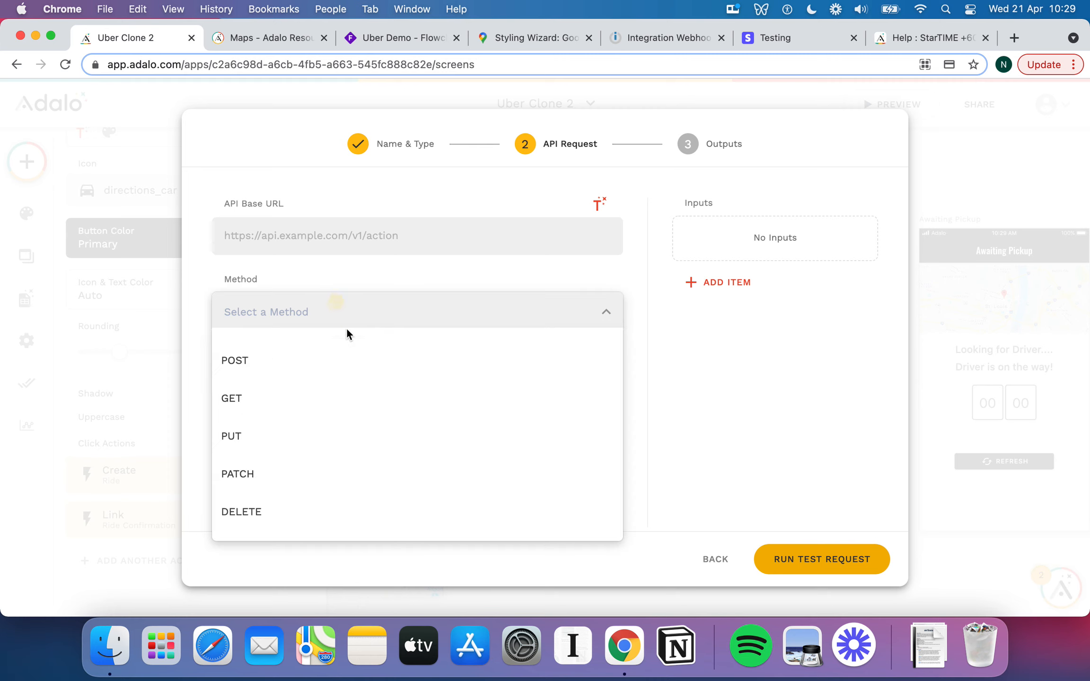
click(634, 360)
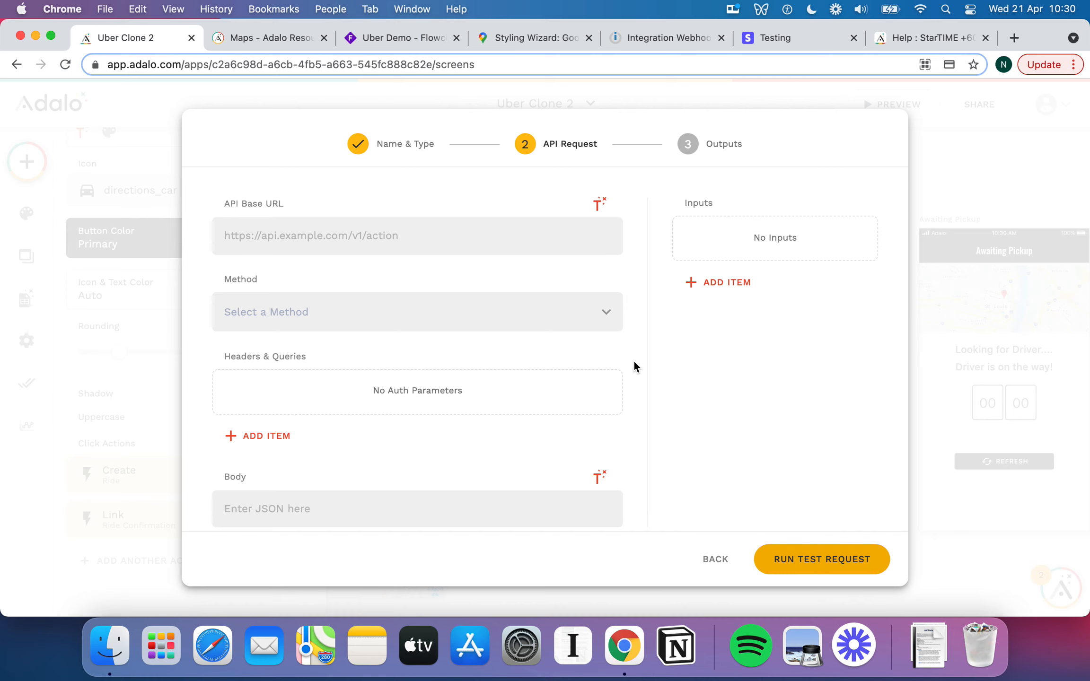
scroll(634, 362, down, 1)
scroll(634, 362, up, 1)
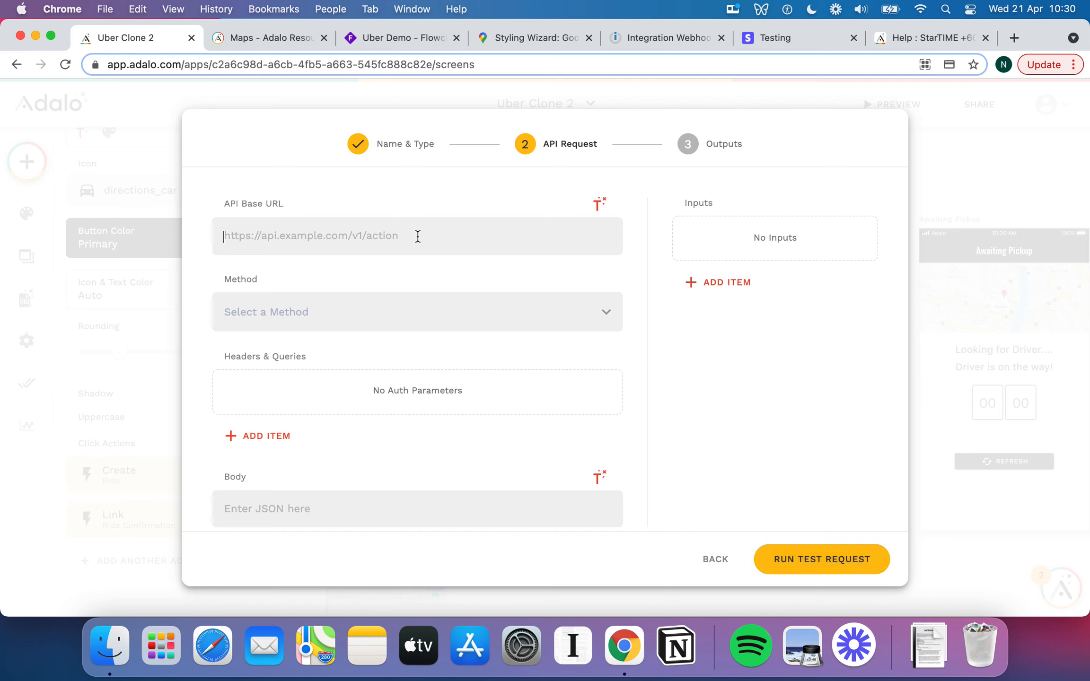
click(322, 314)
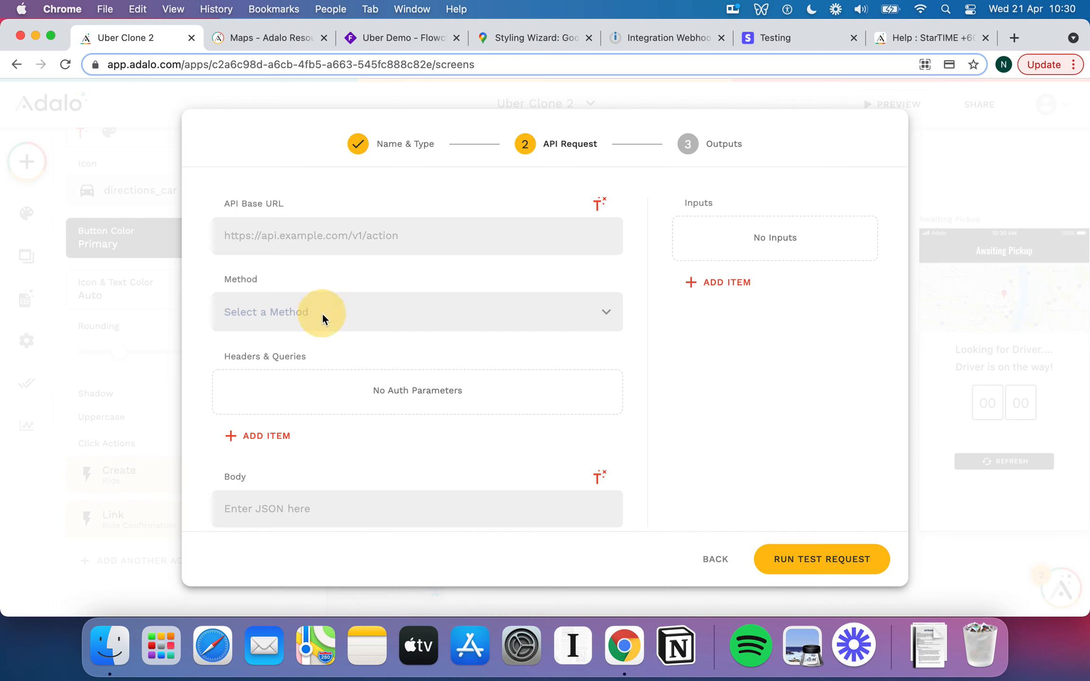
click(381, 273)
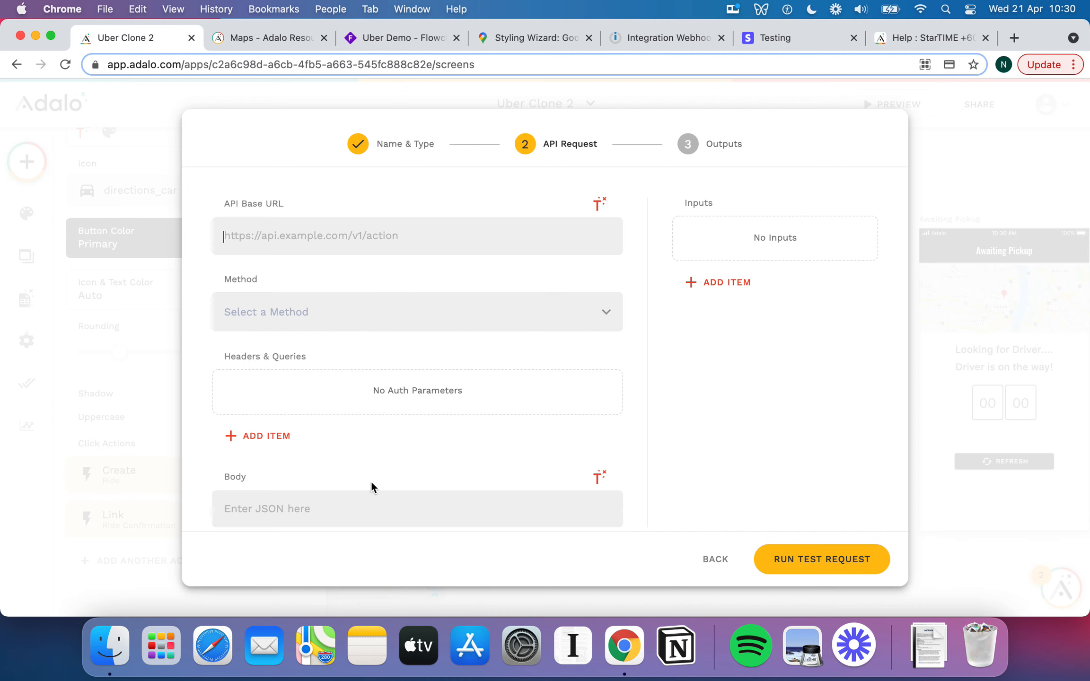
scroll(371, 481, down, 1)
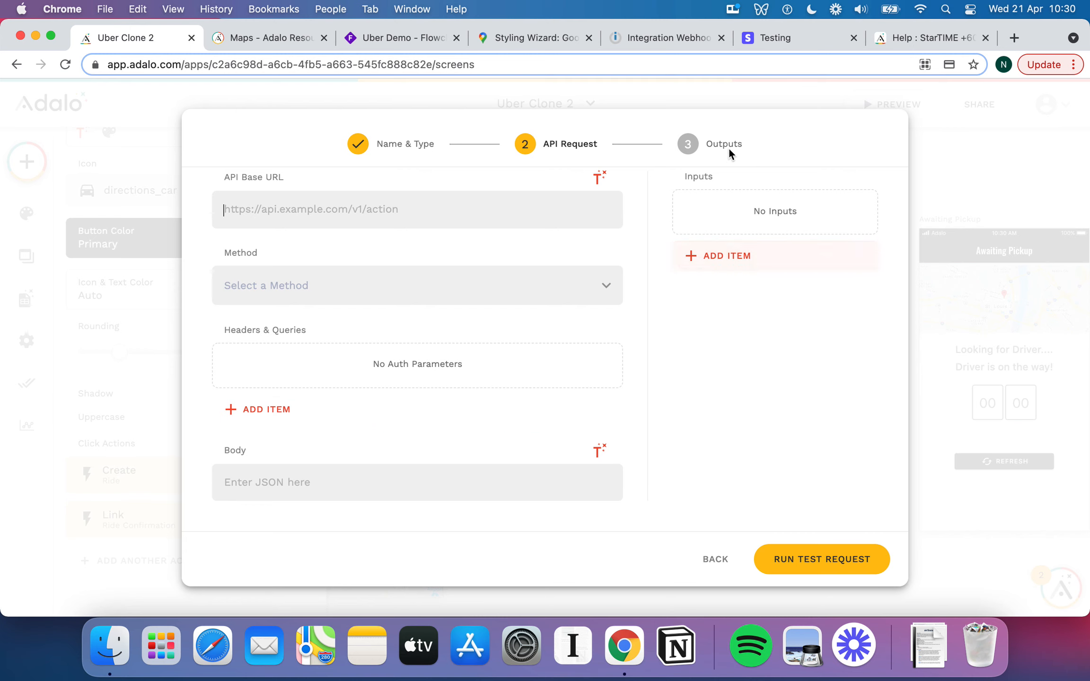
click(670, 40)
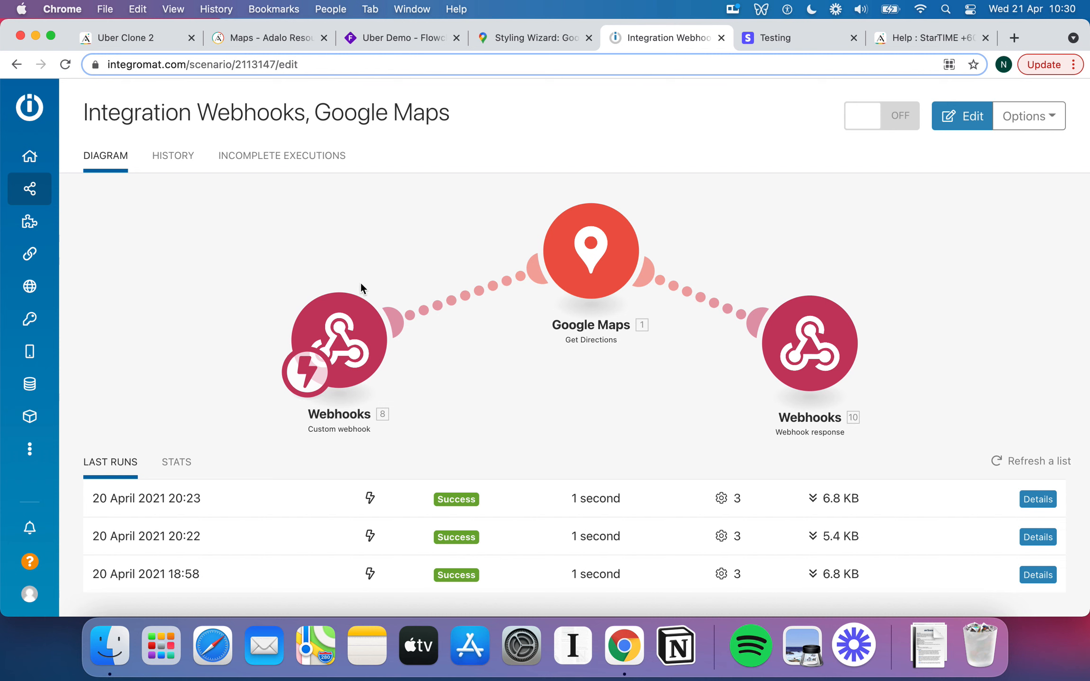
Start a new Integromat scenario from the Scenarios list, then return to the Adalo editor.
click(47, 158)
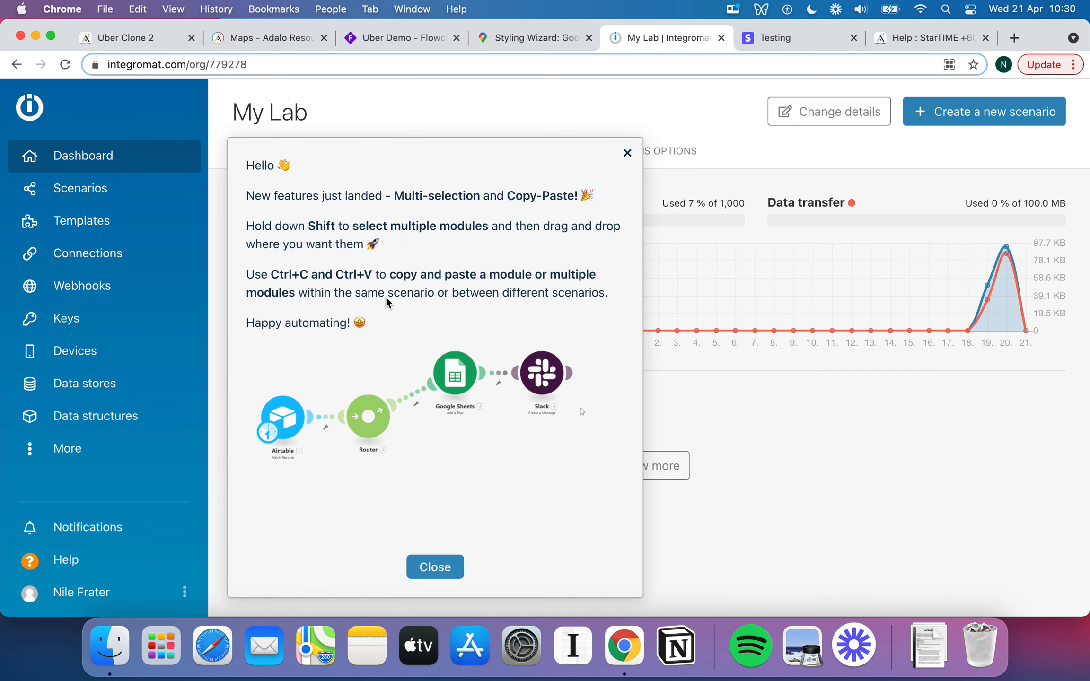
click(627, 153)
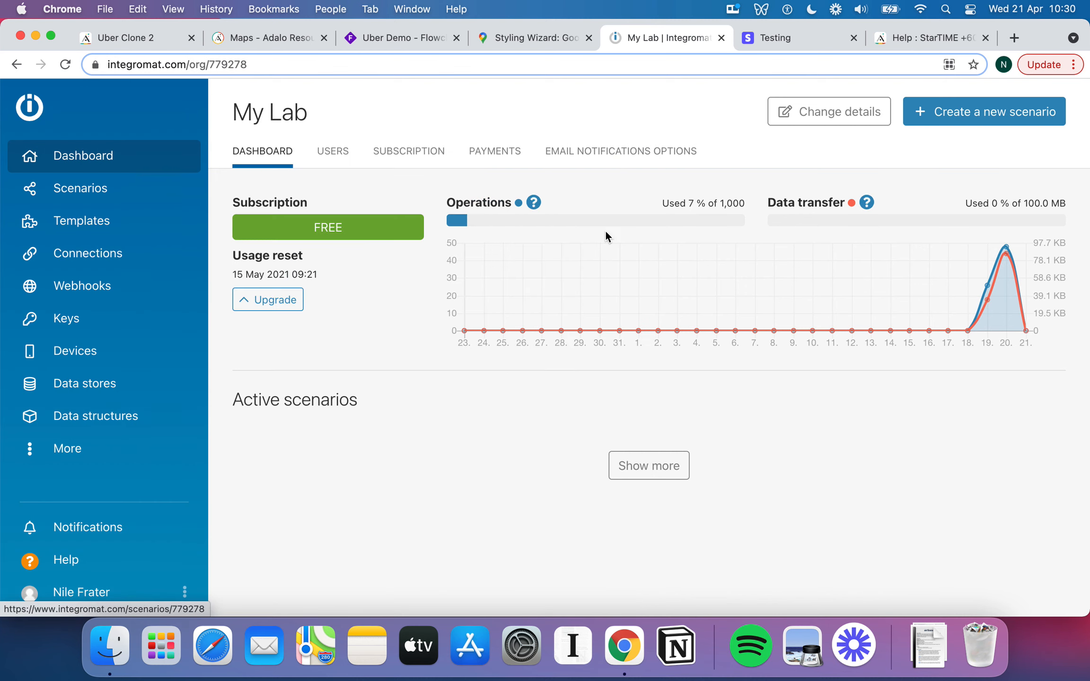
click(98, 188)
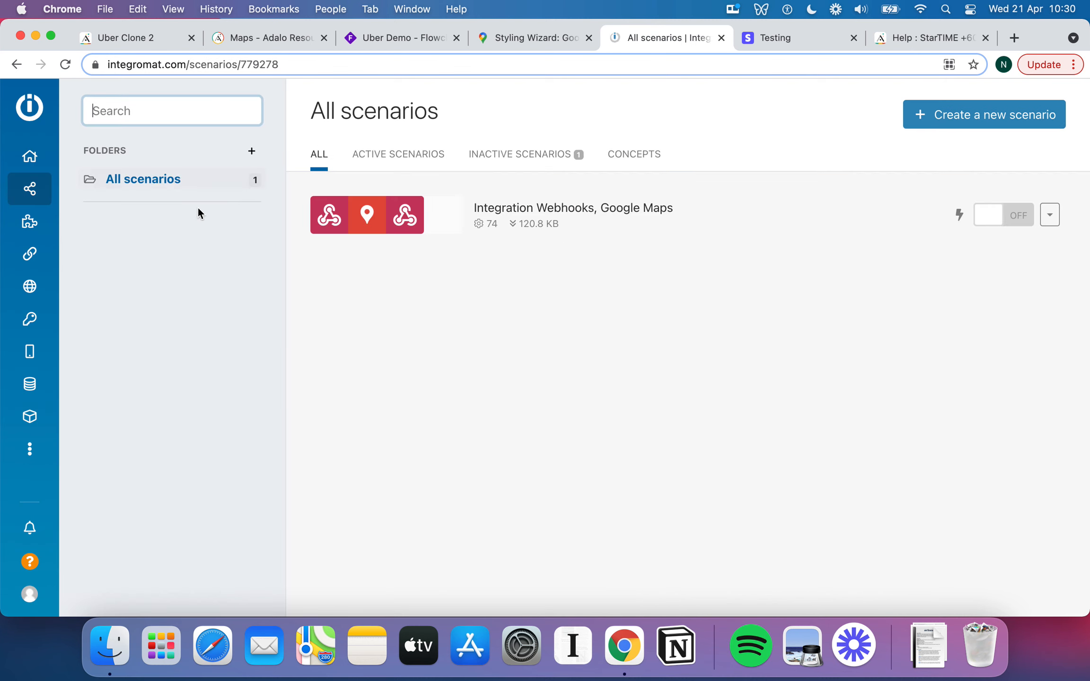
click(998, 115)
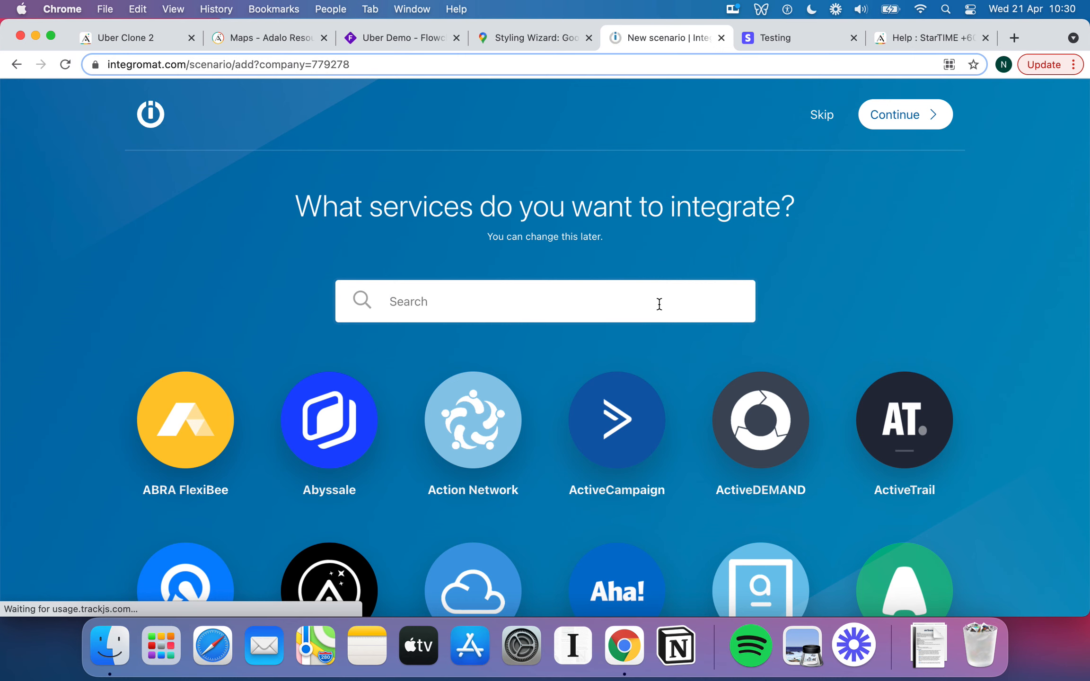
click(156, 42)
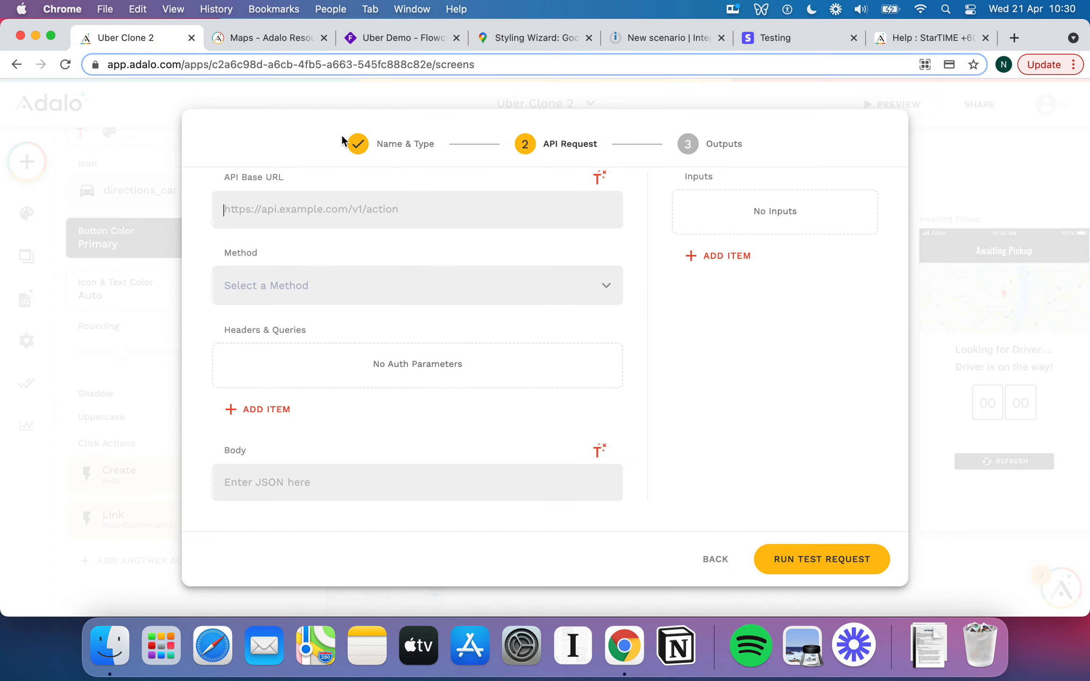
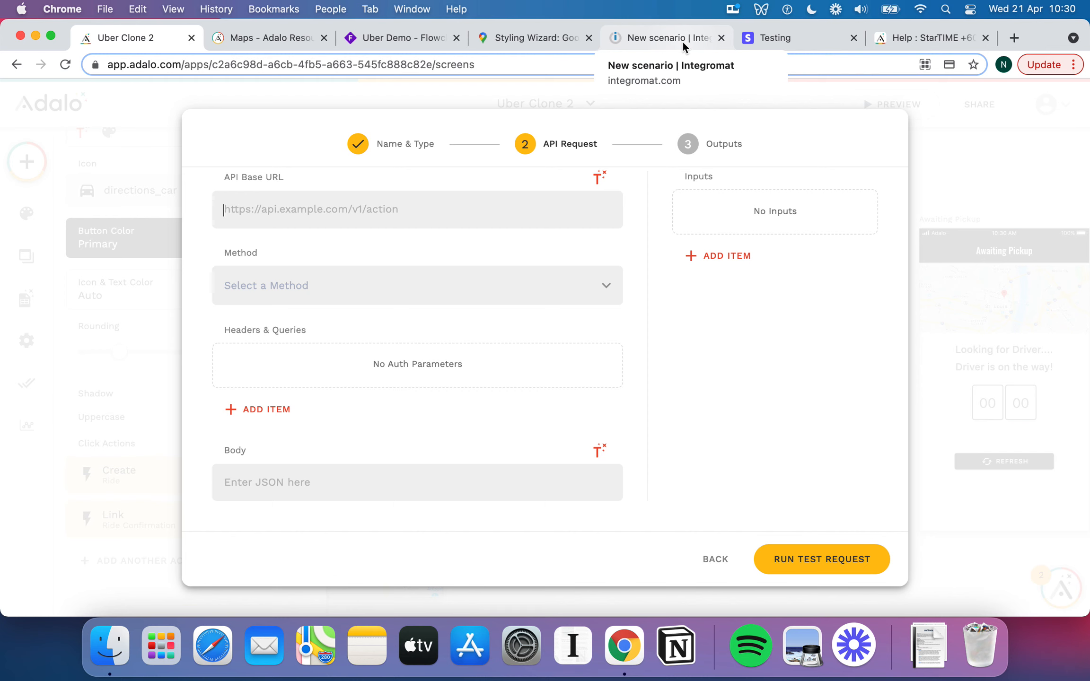
On the Integromat new scenario page, search 'Google Map' and choose Google Maps as a service.
click(683, 42)
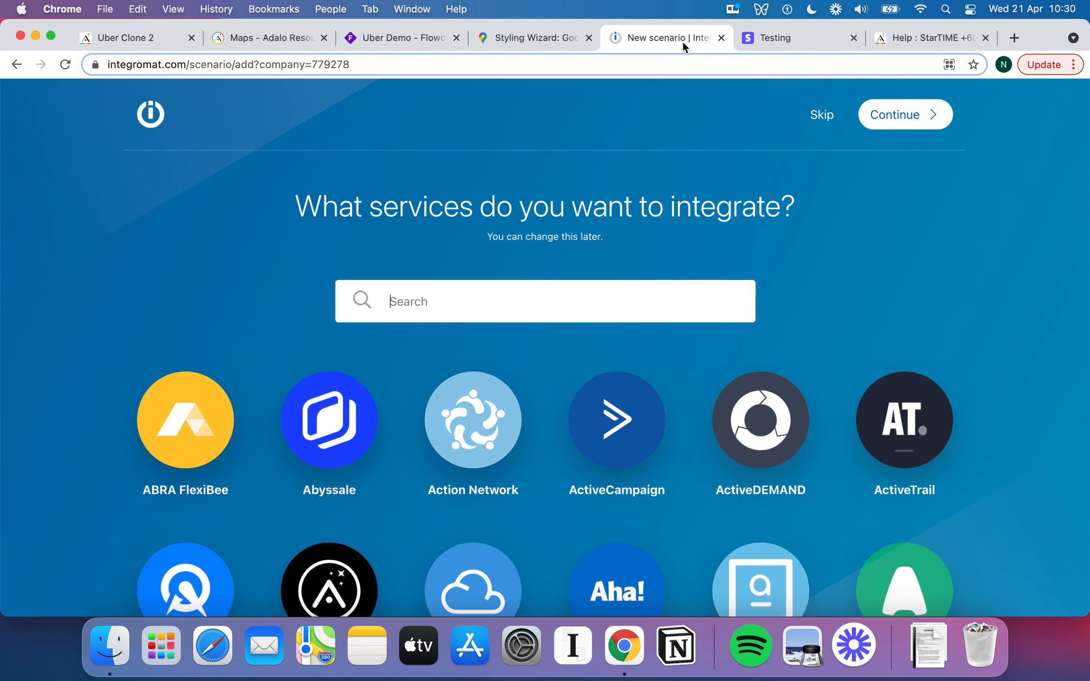
click(156, 33)
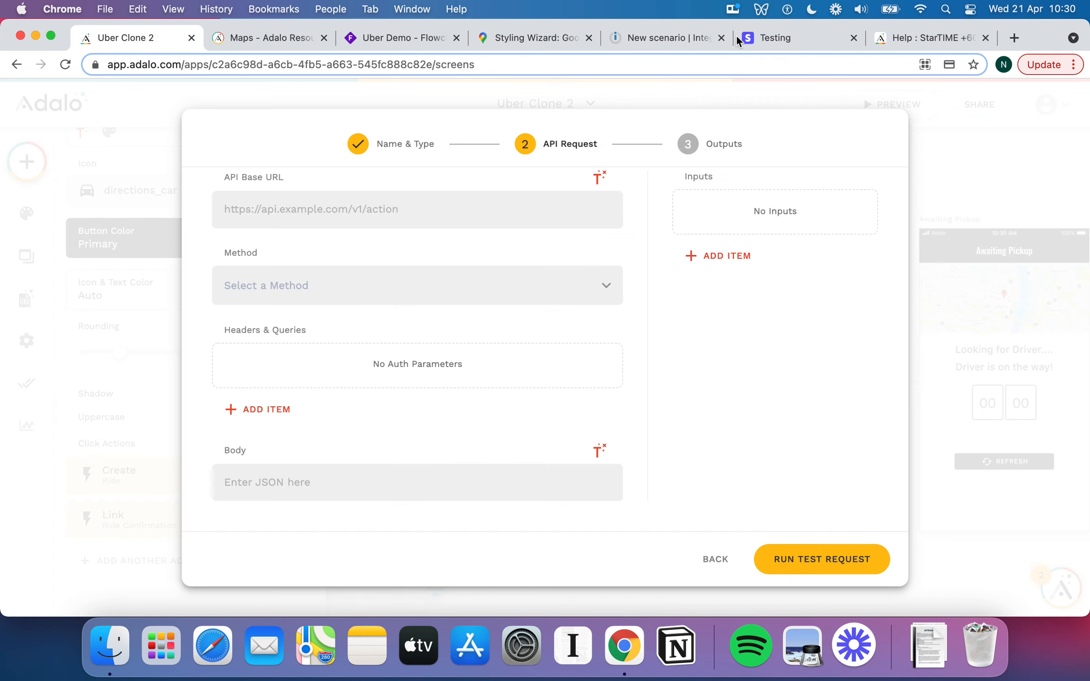
click(676, 37)
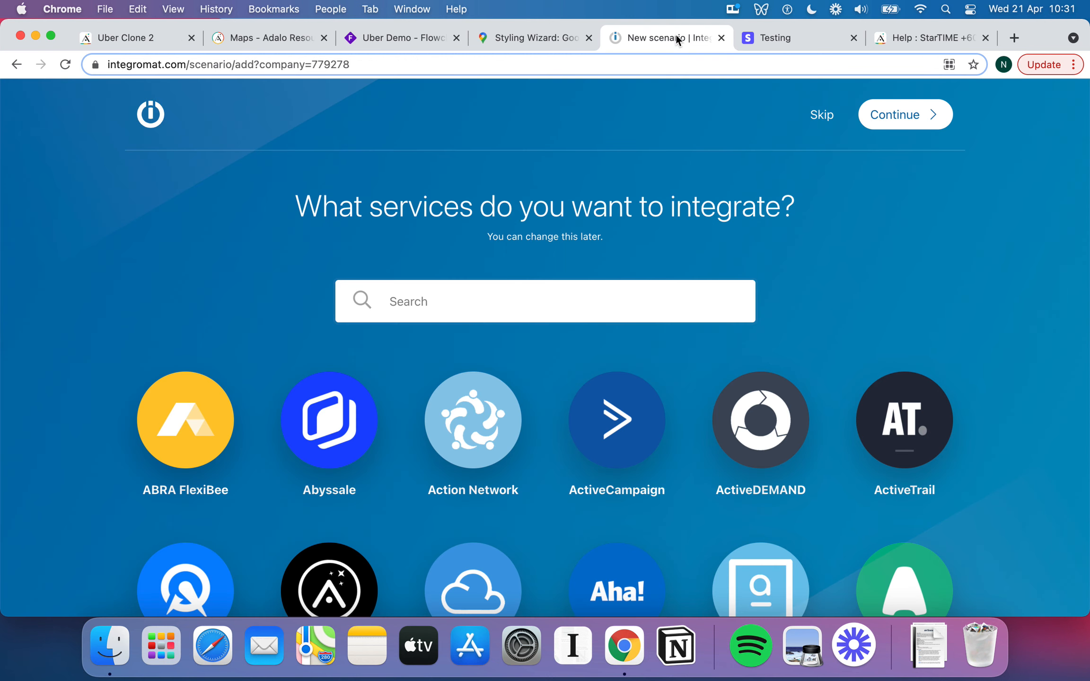
scroll(686, 309, down, 5)
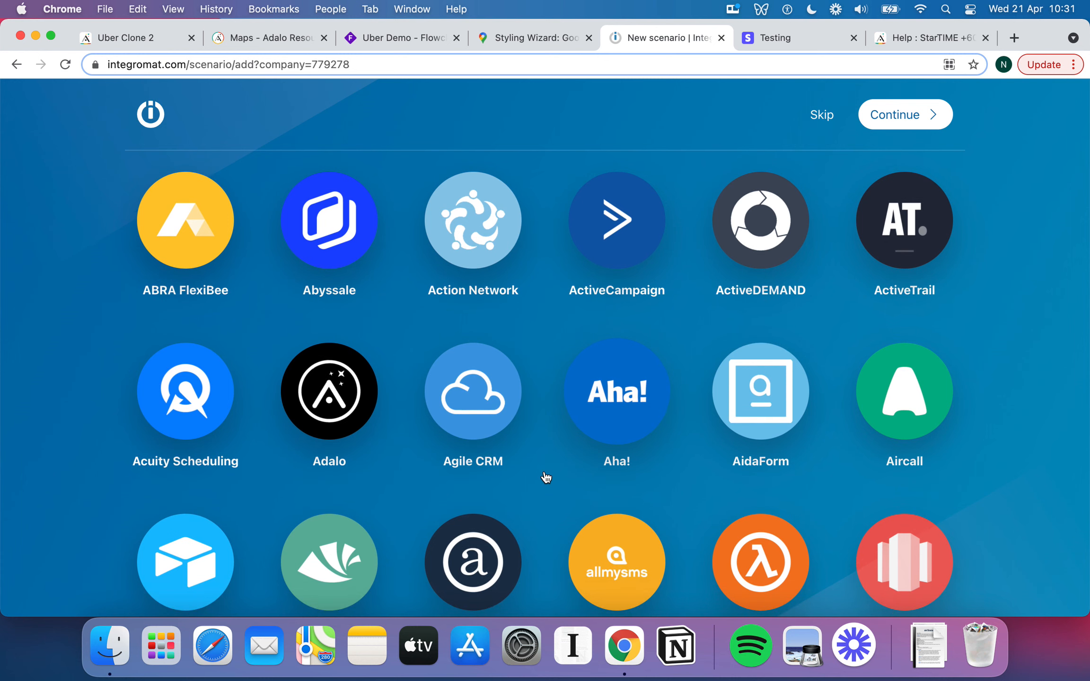
scroll(547, 478, down, 1)
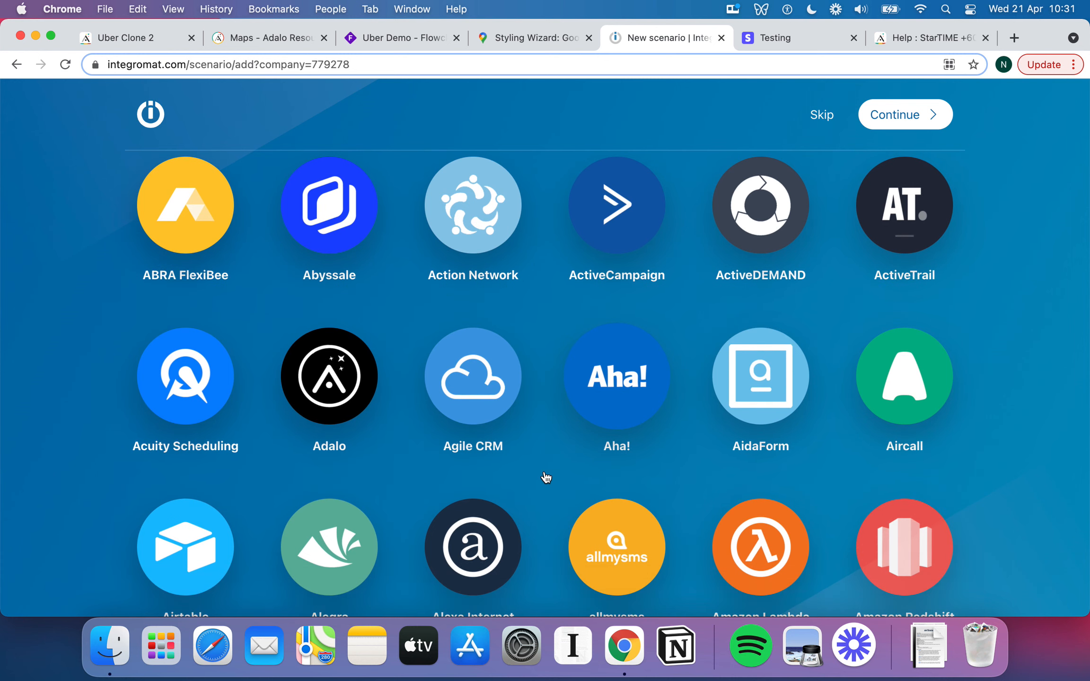
scroll(546, 477, down, 10)
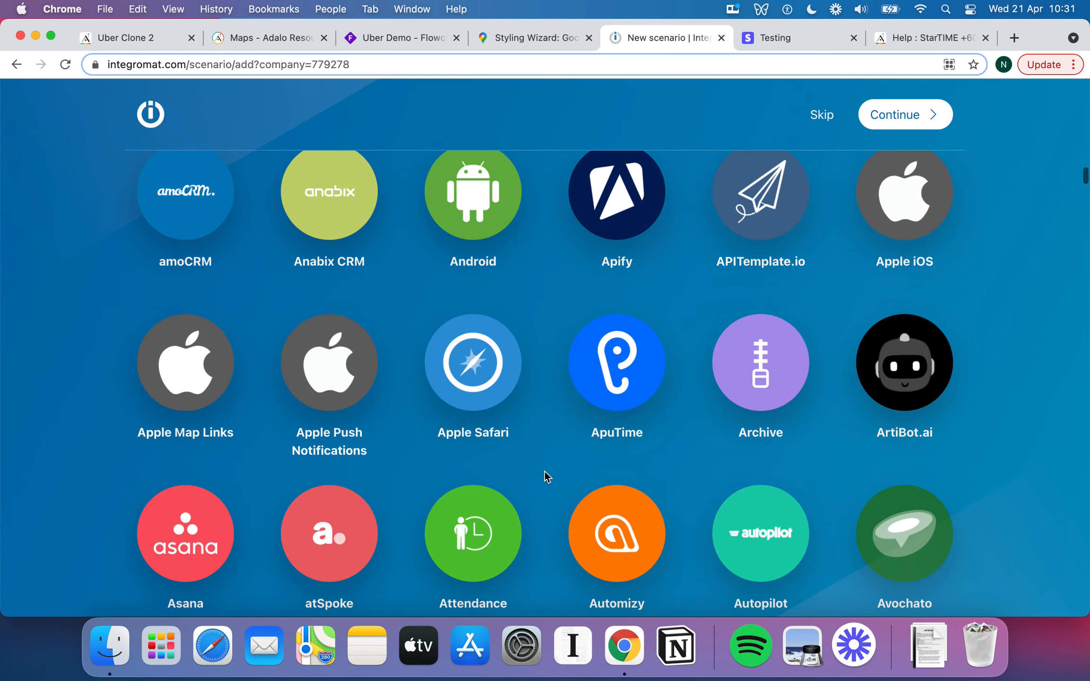
scroll(544, 471, down, 3)
scroll(545, 477, up, 15)
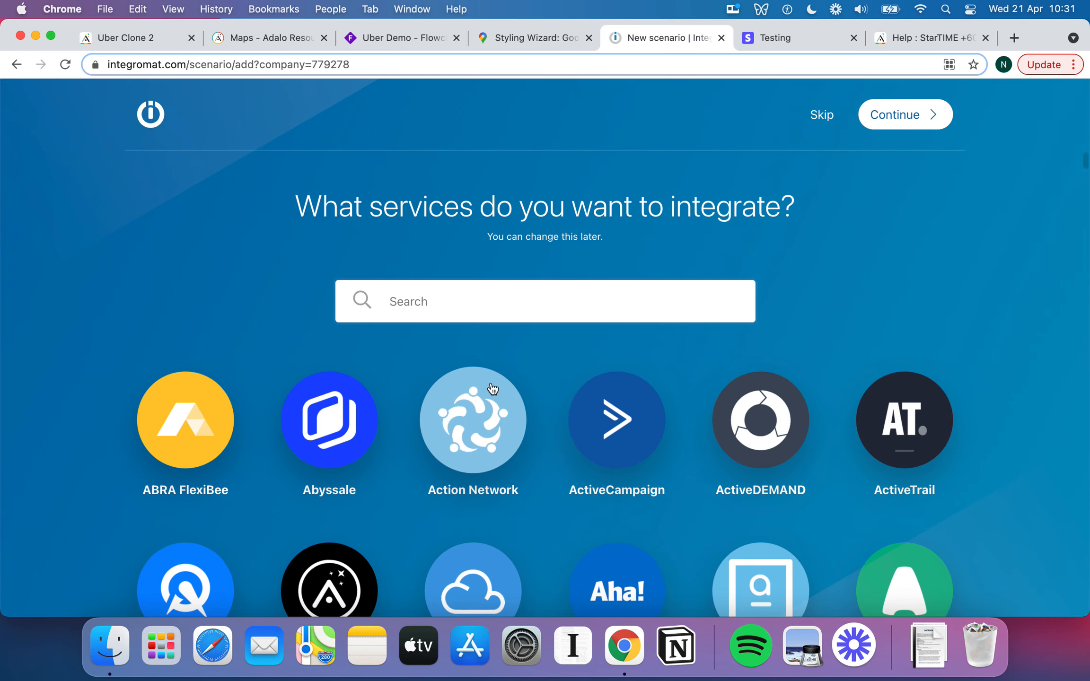
text(Goog)
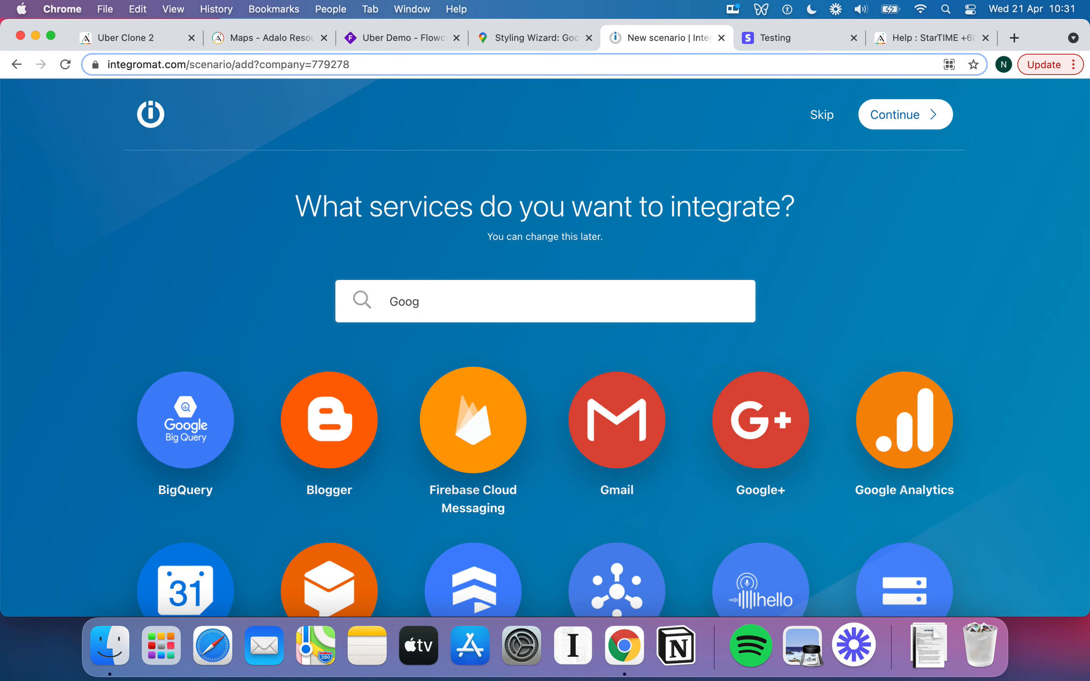
text(le Map)
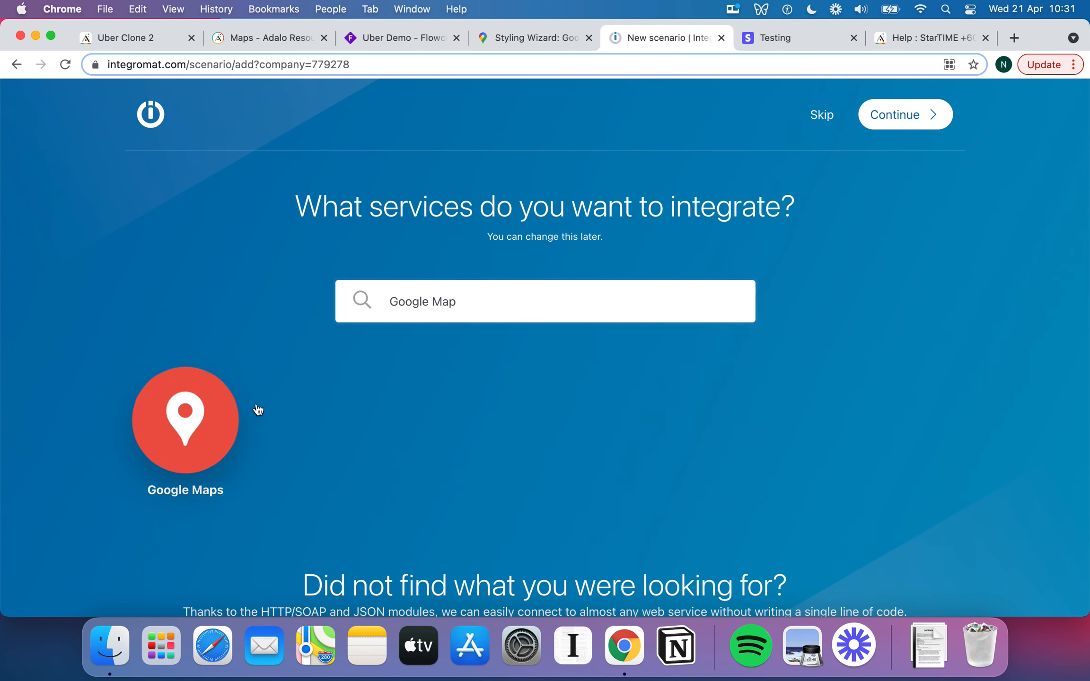
click(207, 415)
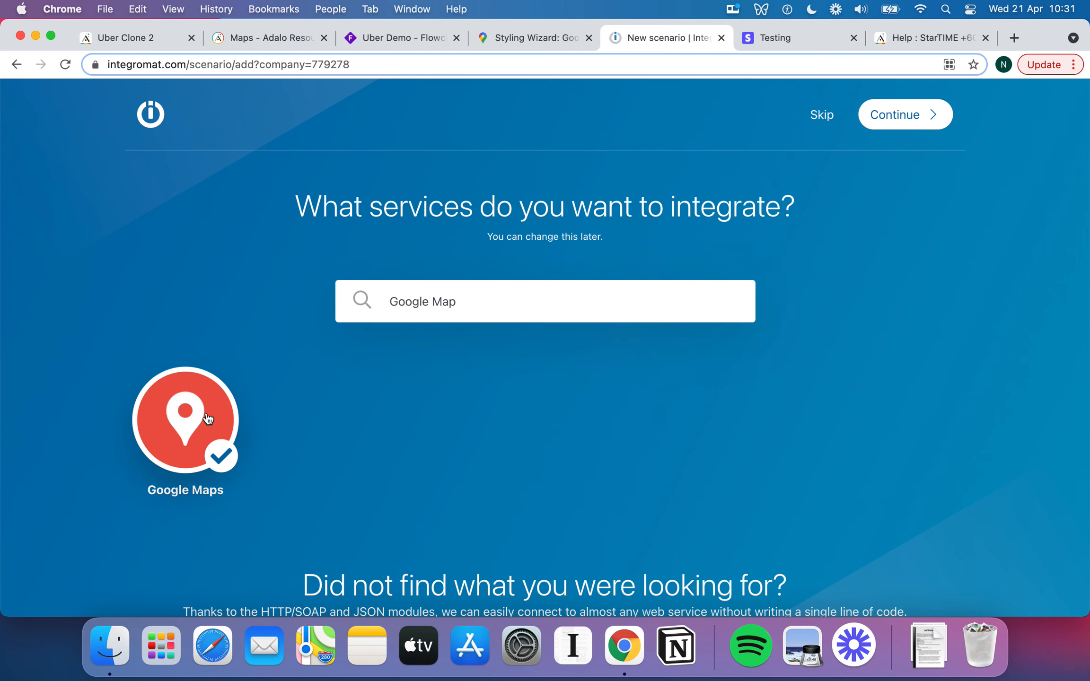
Add Webhooks as the second service and continue into the scenario editor.
triple_click(461, 301)
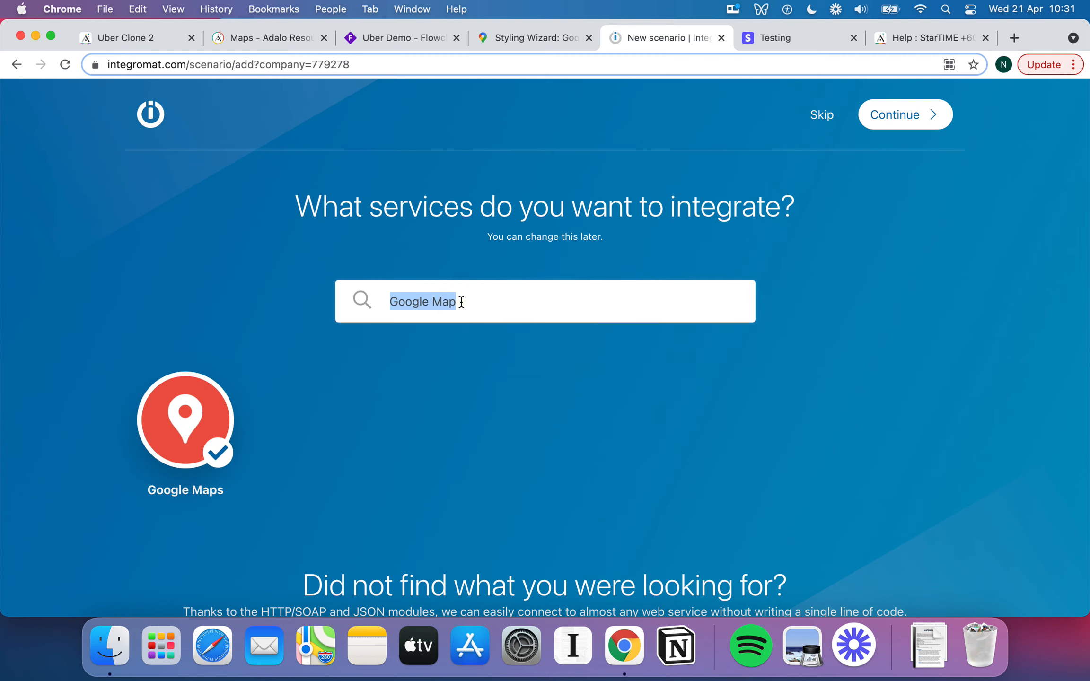
text(Webho)
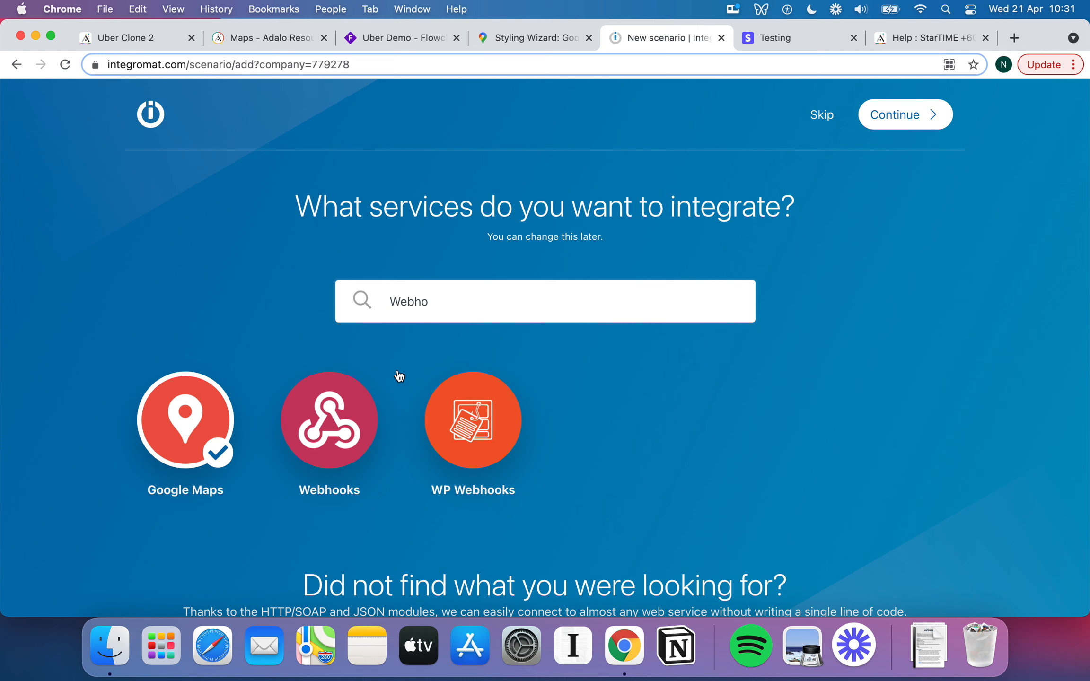
click(331, 422)
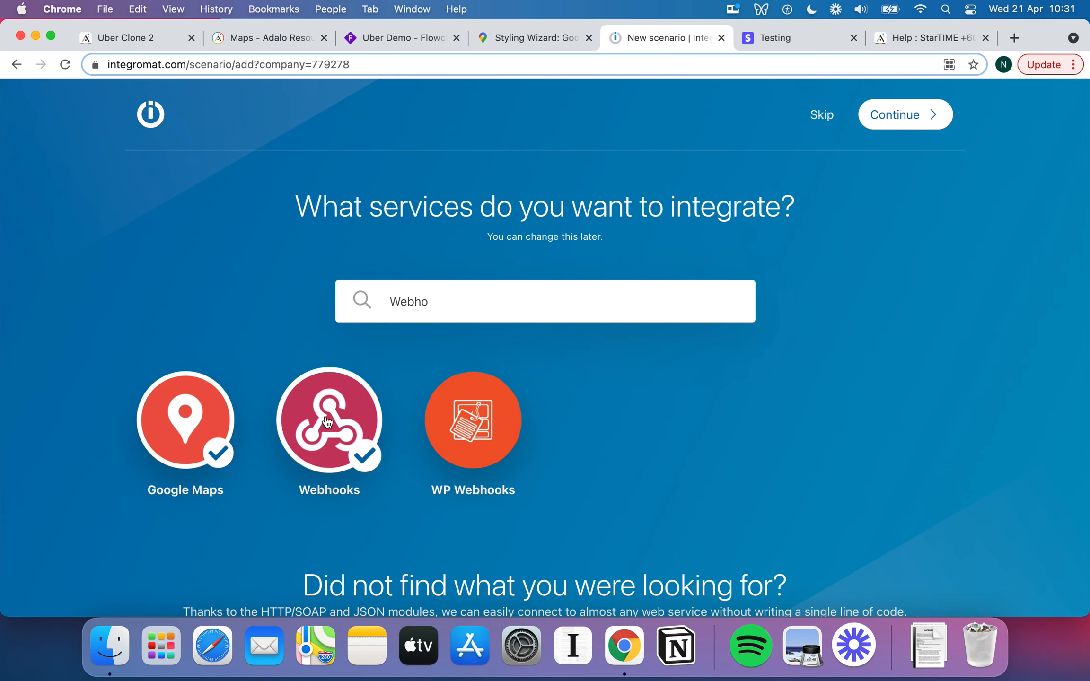
click(929, 116)
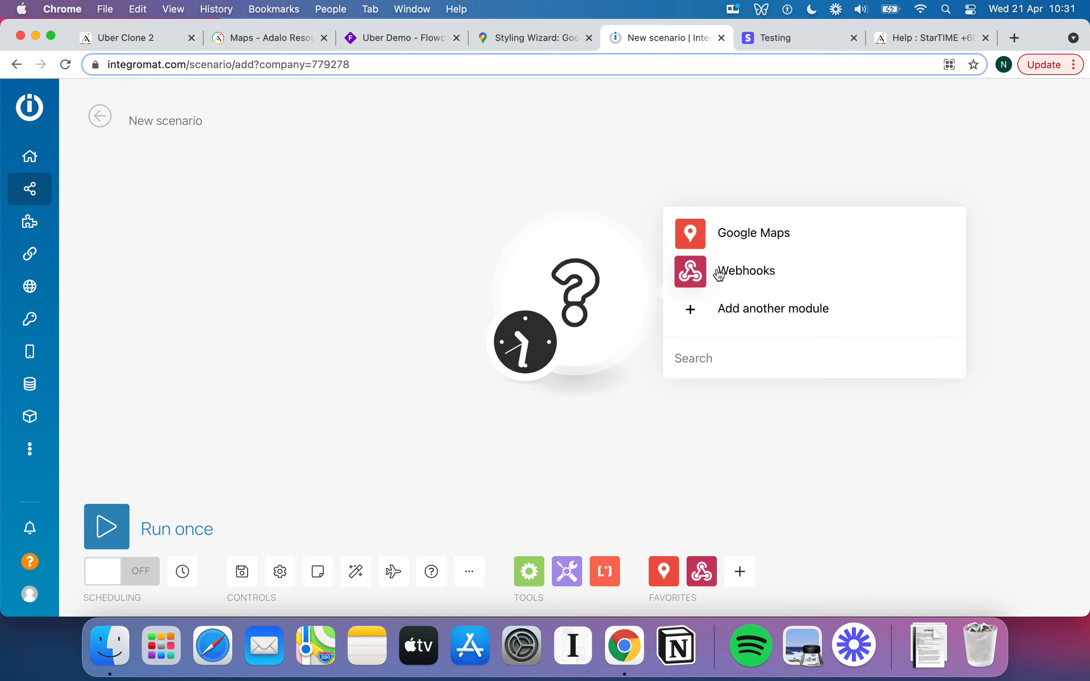
Pick Webhooks for the empty first module and list its trigger modules.
click(695, 277)
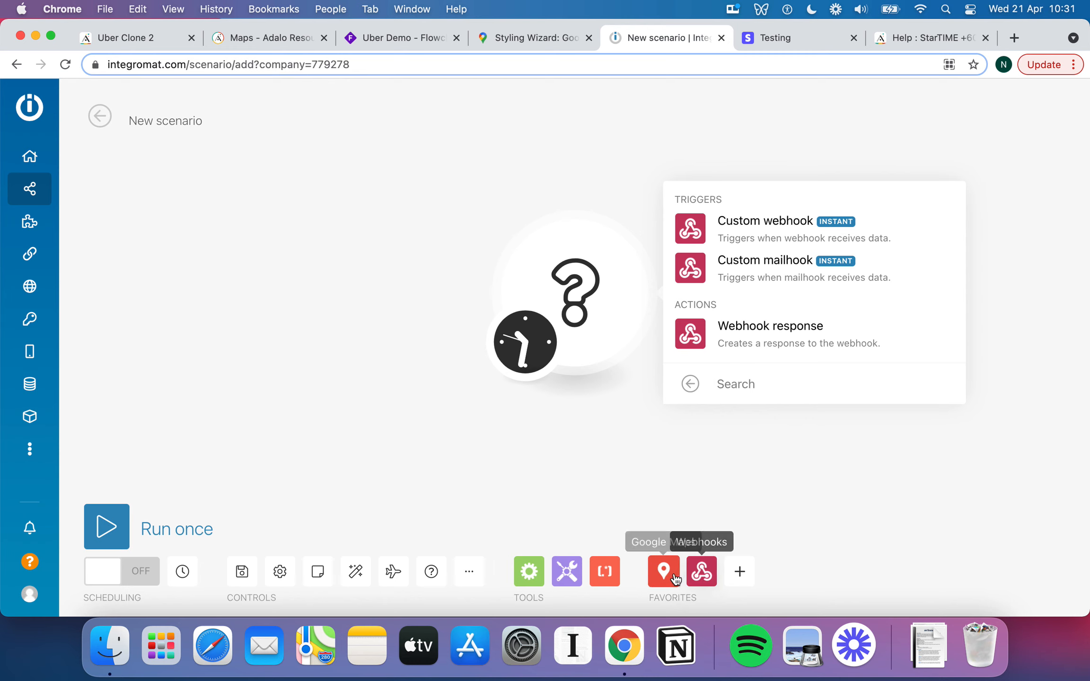
click(739, 575)
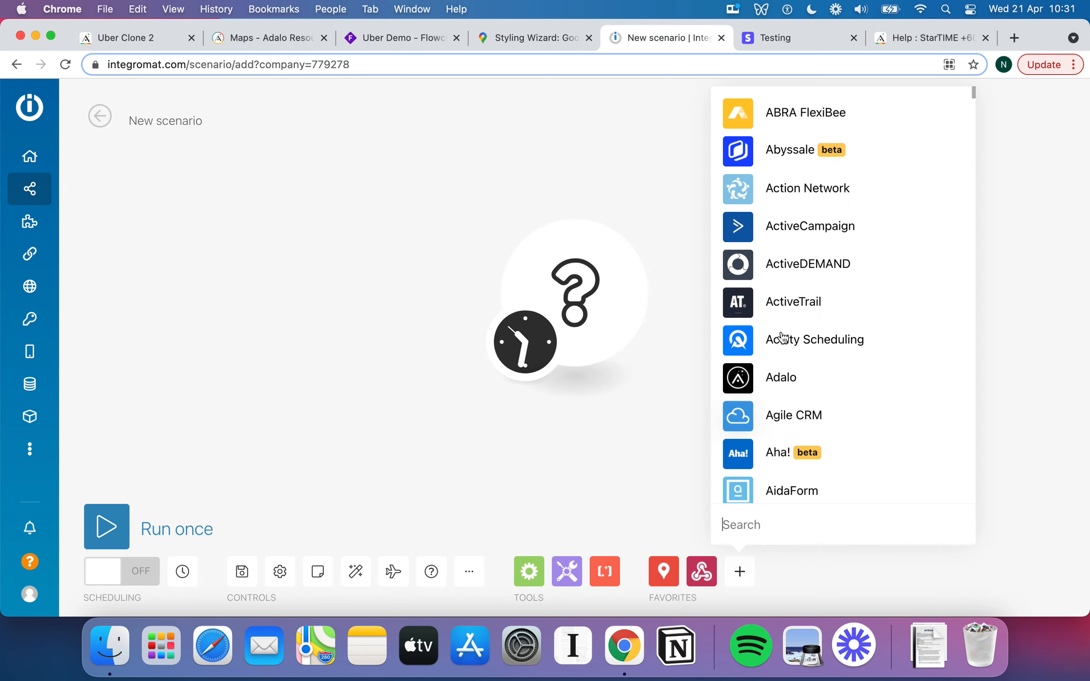
scroll(845, 340, down, 1)
click(637, 383)
click(575, 309)
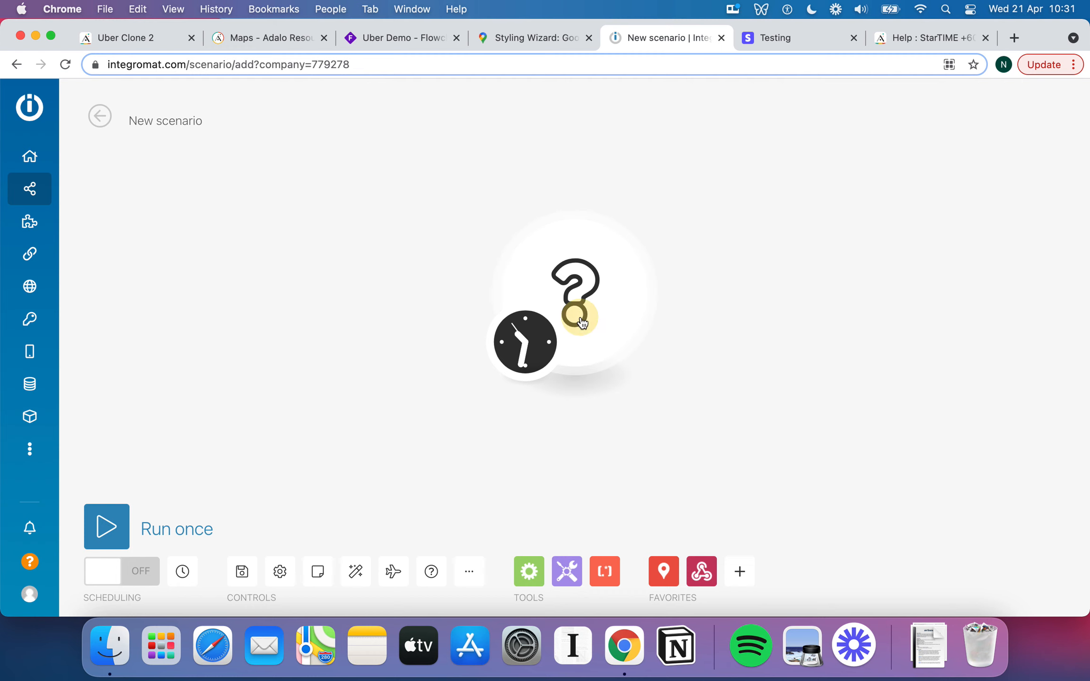
click(744, 275)
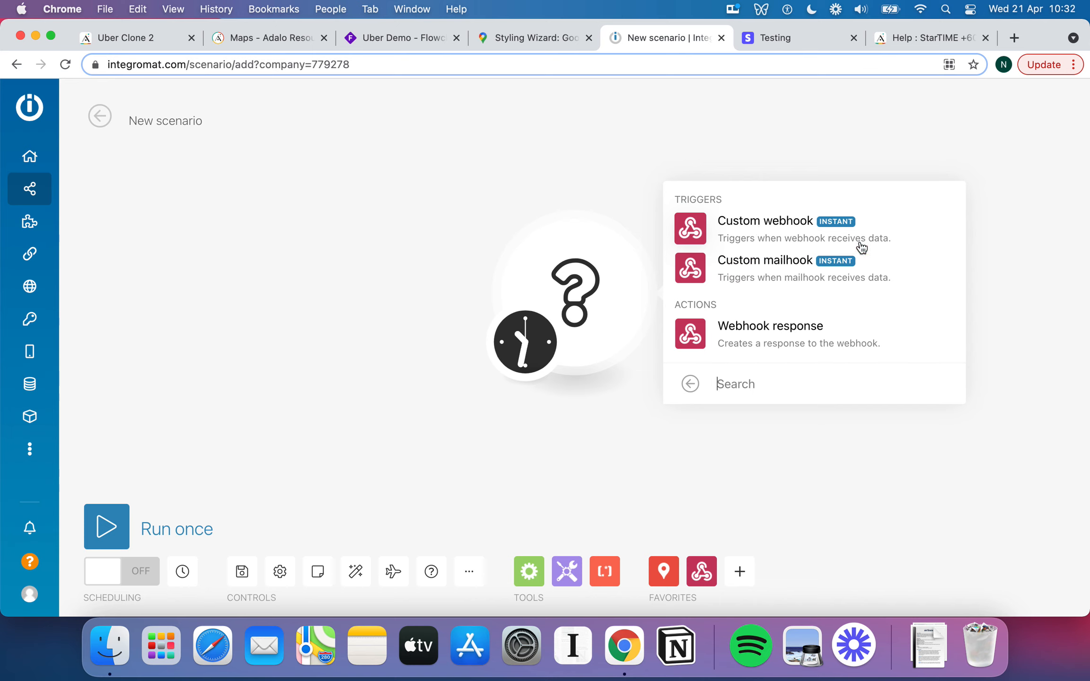
Make the first module a Custom webhook using the existing My Adalo Webhook.
click(763, 233)
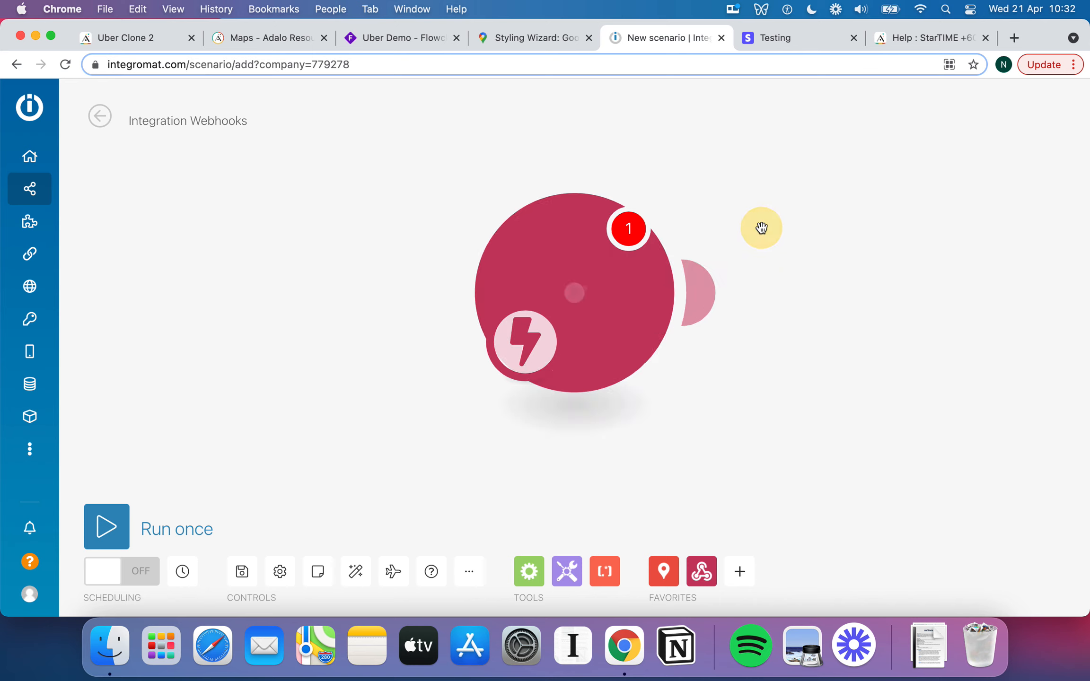
click(870, 281)
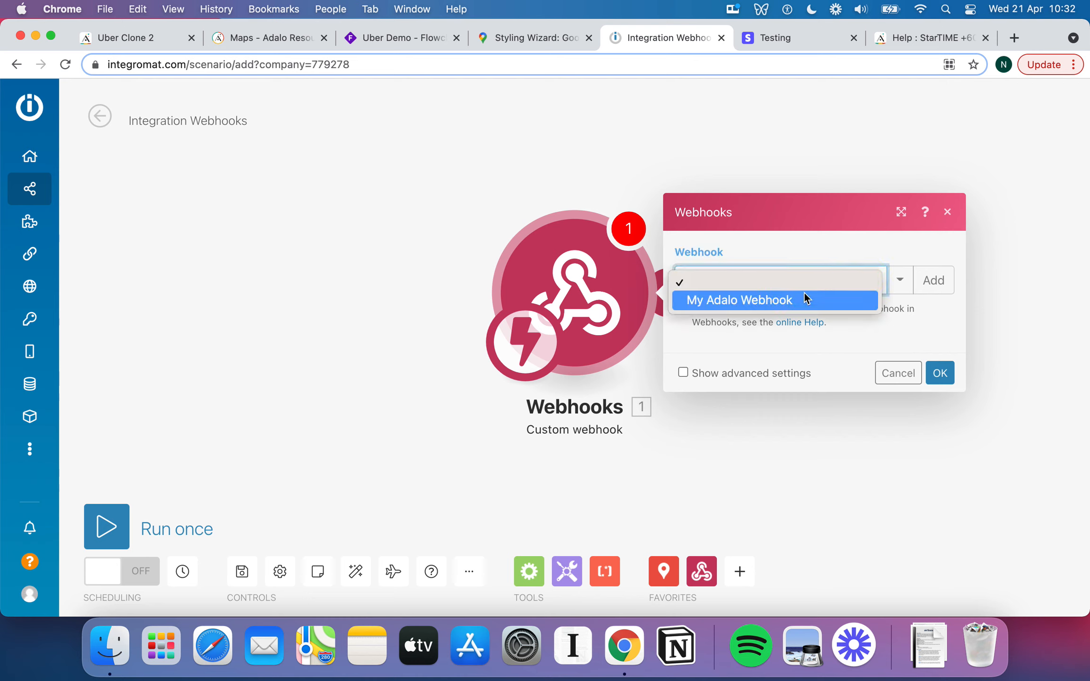
click(798, 249)
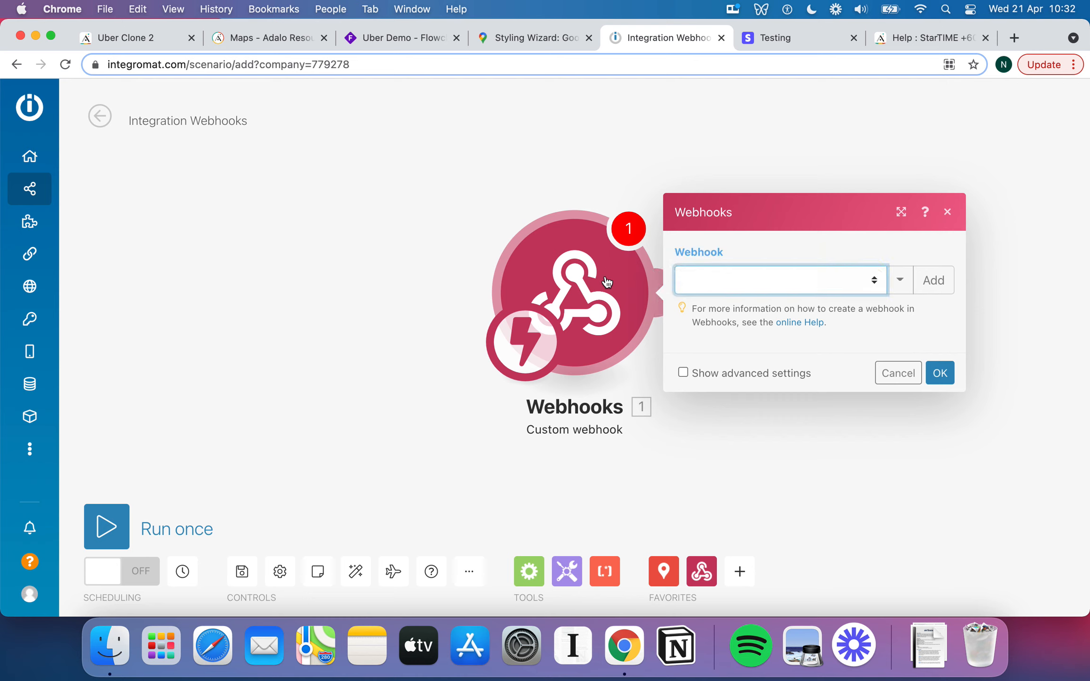
drag(593, 273, 525, 257)
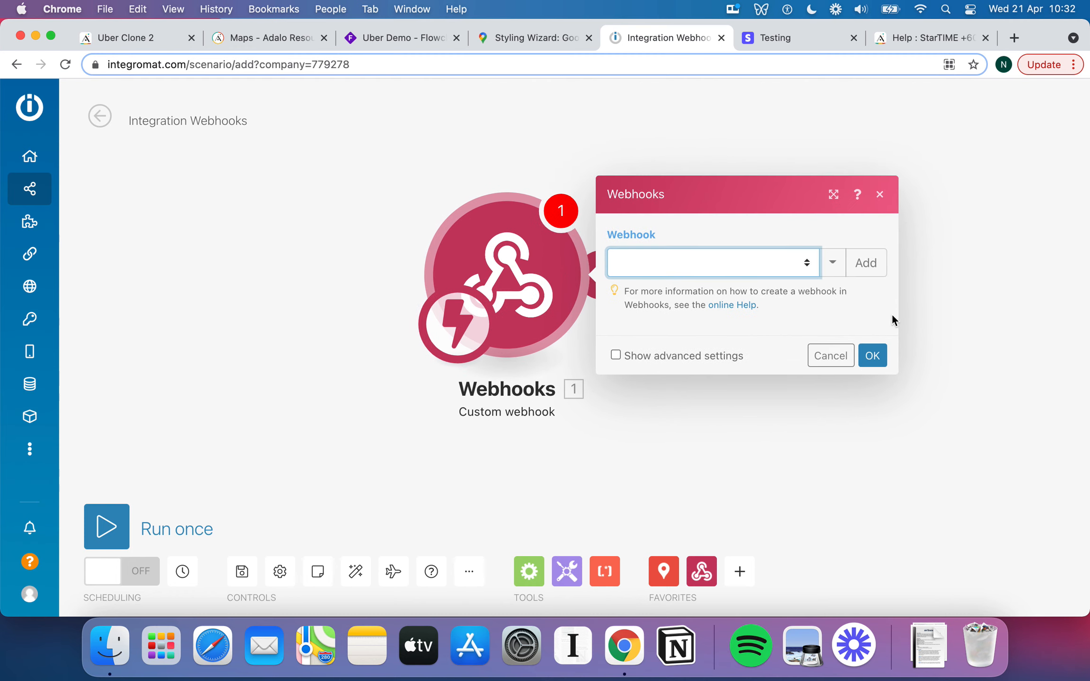
click(871, 273)
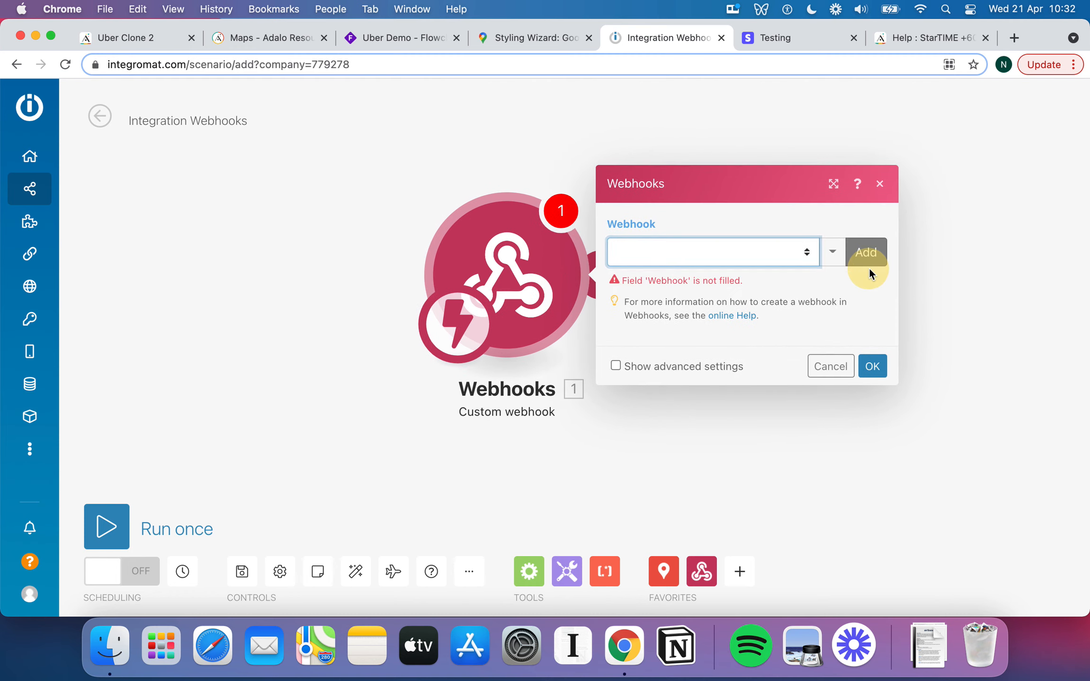
click(703, 256)
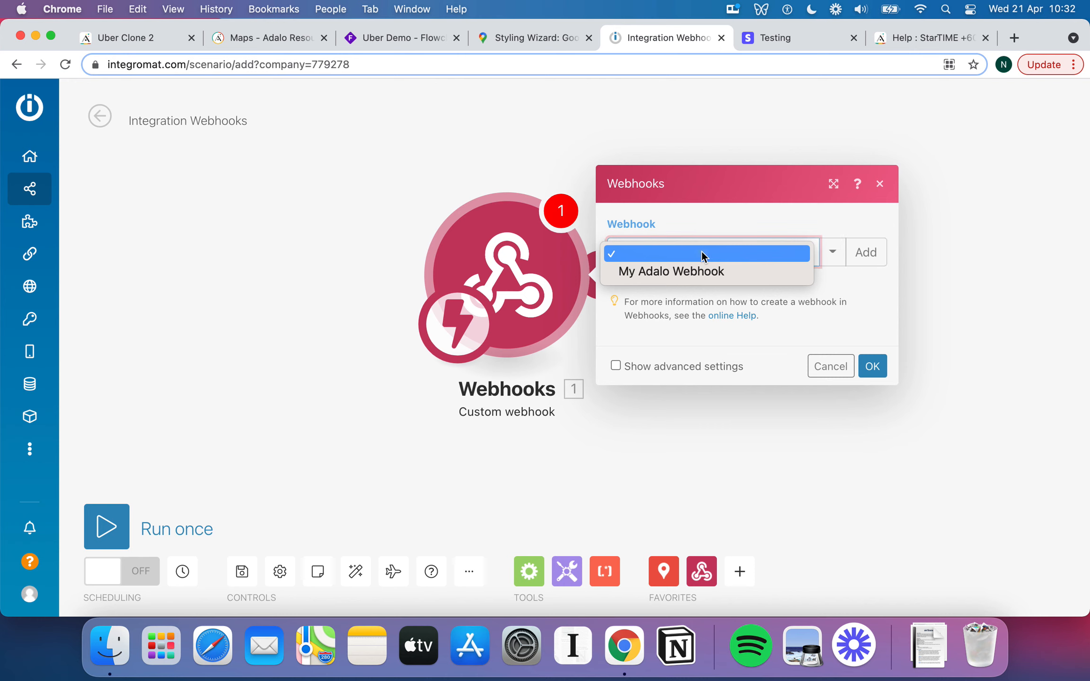
click(697, 254)
click(832, 252)
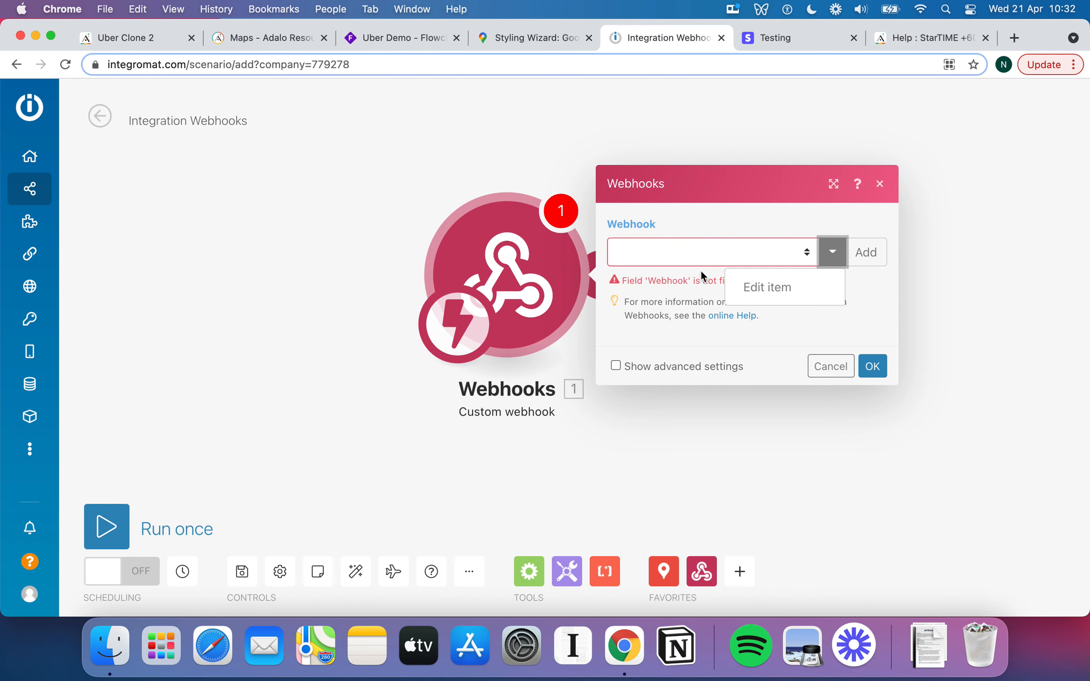
click(687, 364)
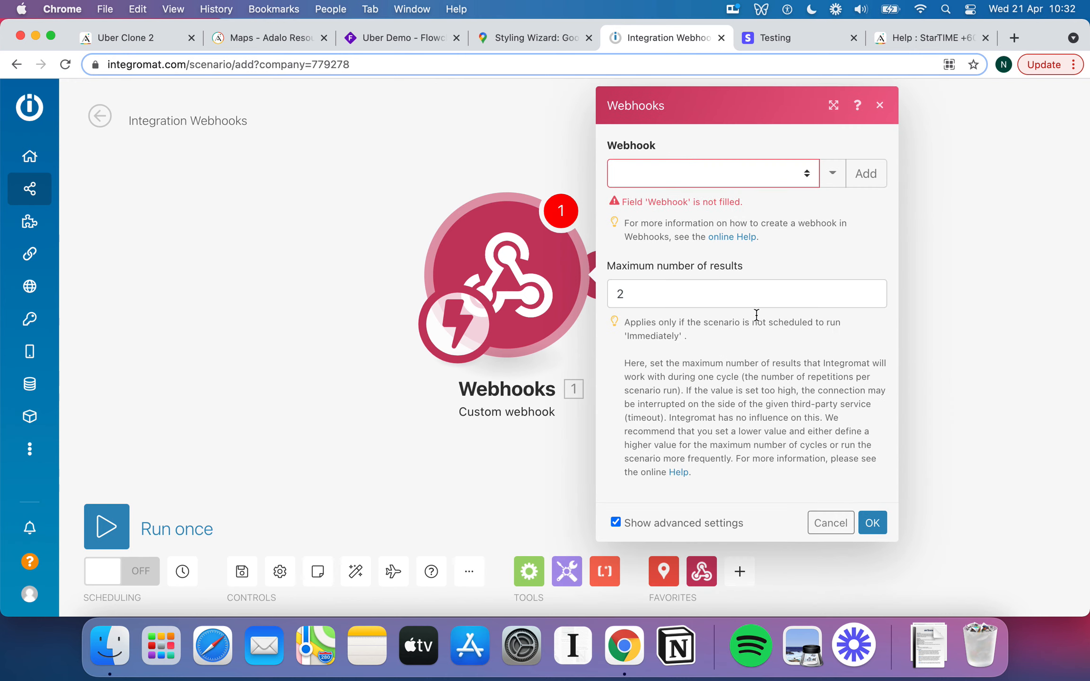
click(724, 178)
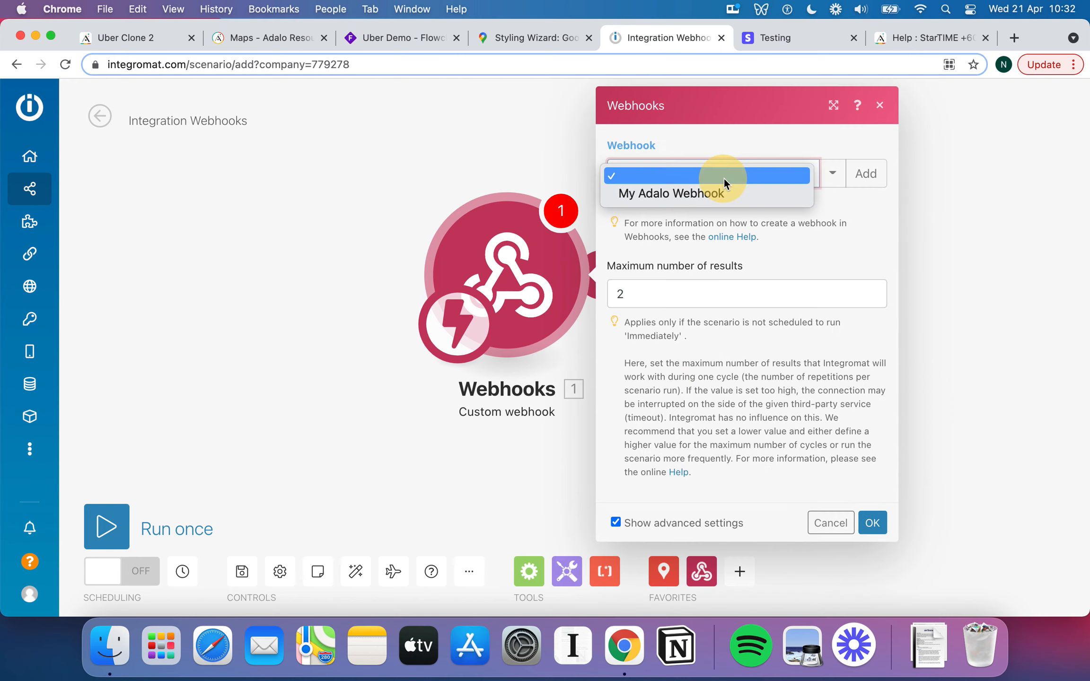
click(698, 194)
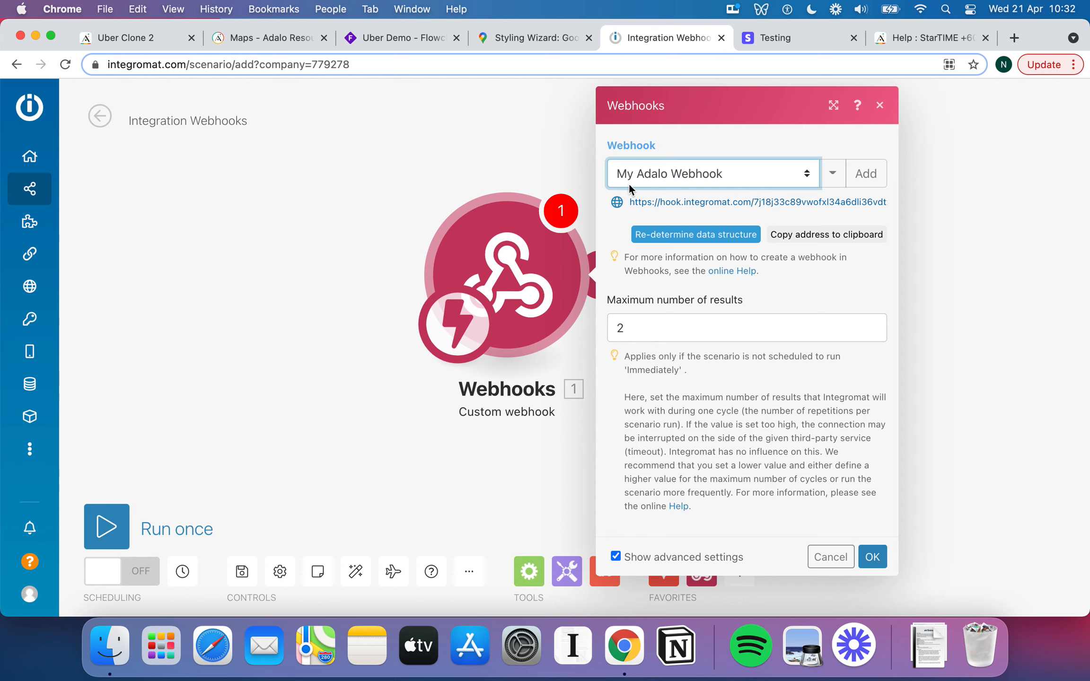
Copy the My Adalo Webhook address and set it listening to determine its data structure.
click(808, 174)
click(824, 149)
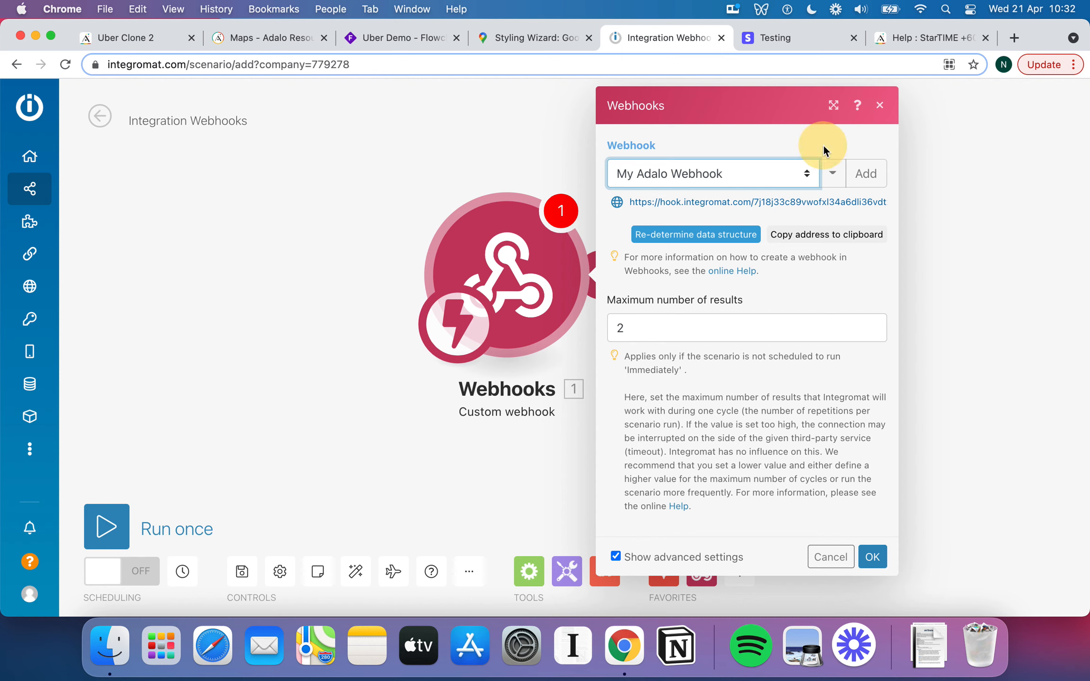
click(833, 173)
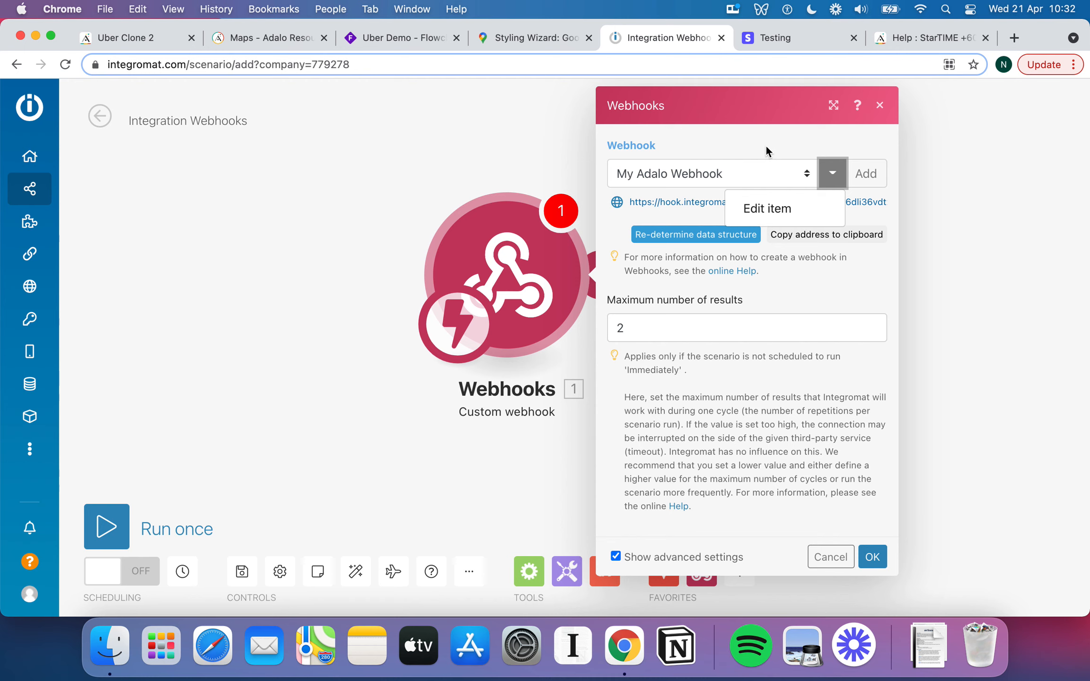
click(782, 208)
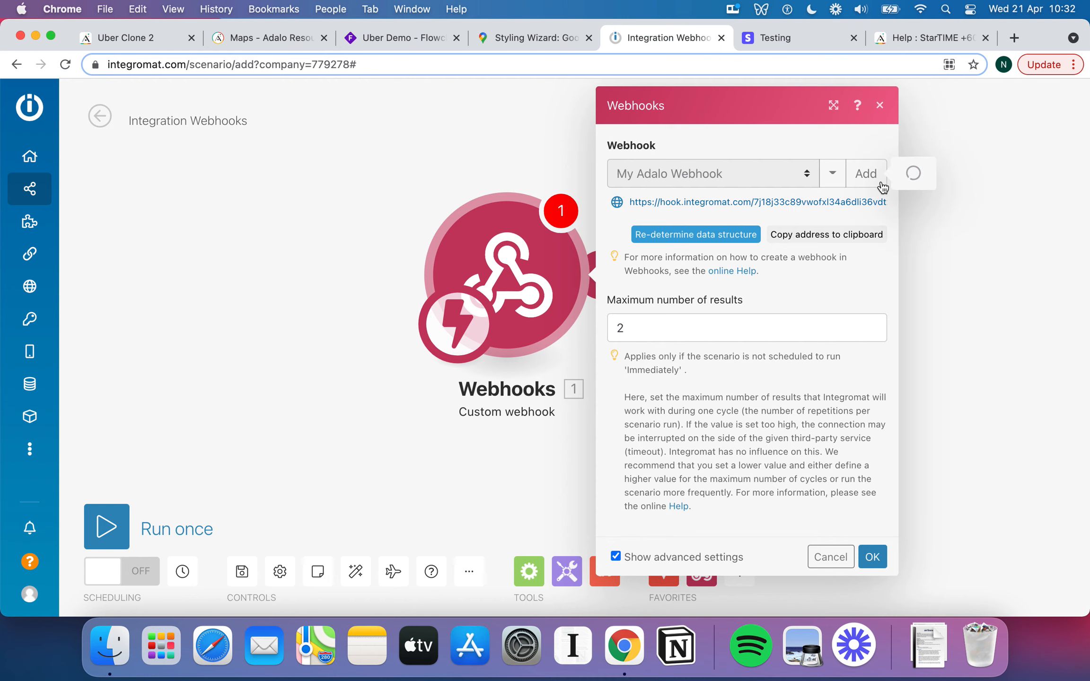
click(526, 280)
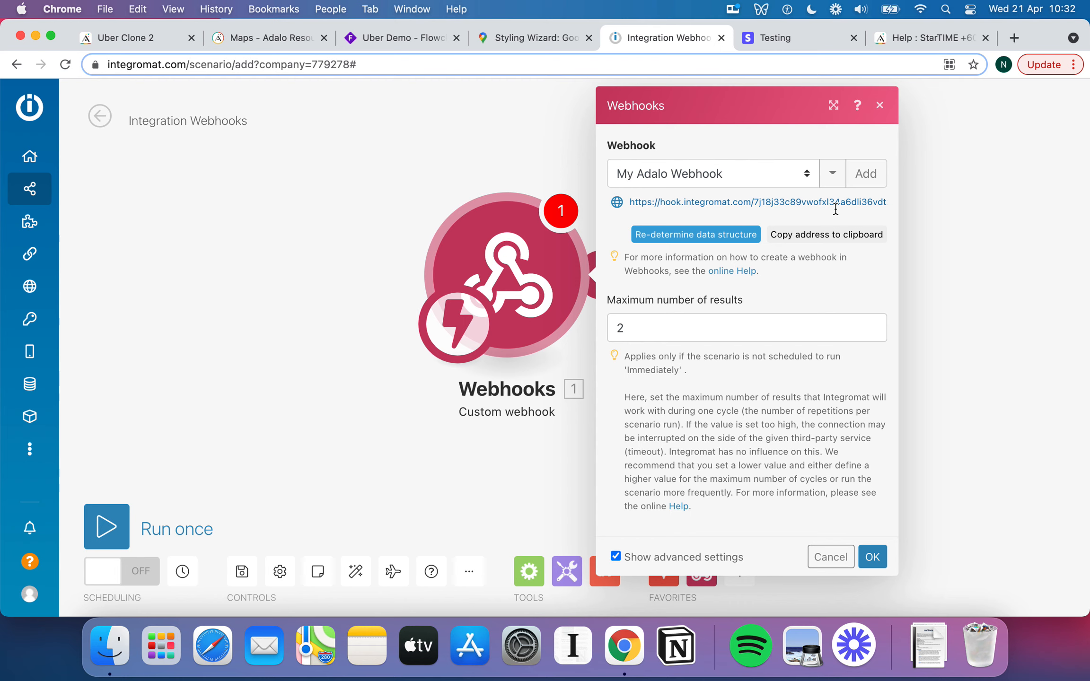
click(807, 235)
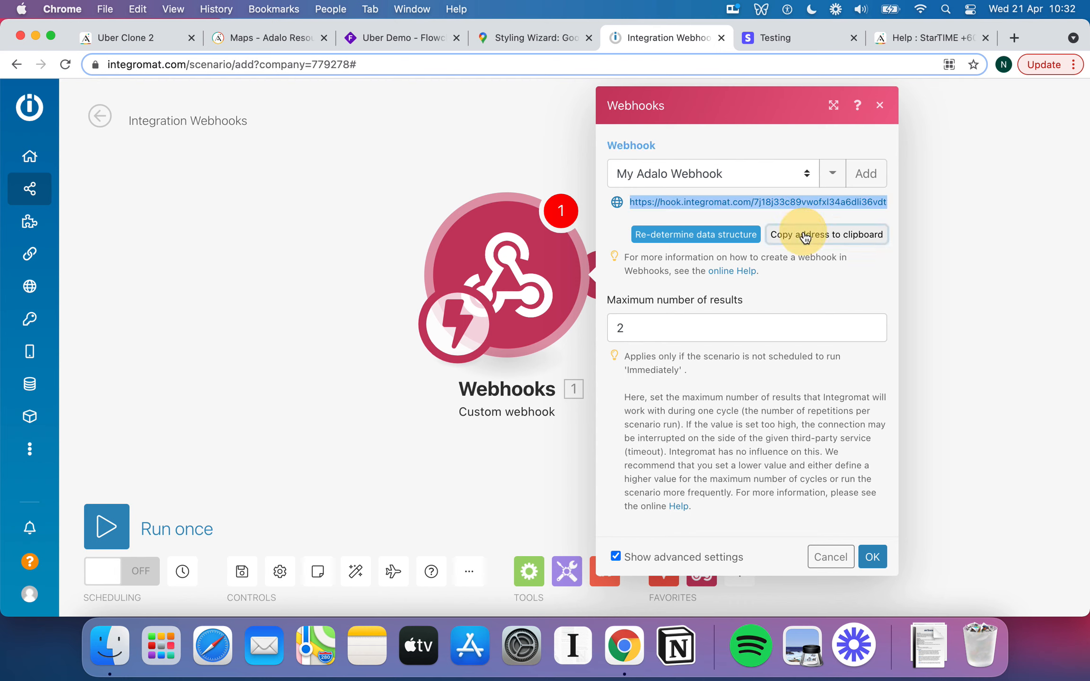
click(715, 239)
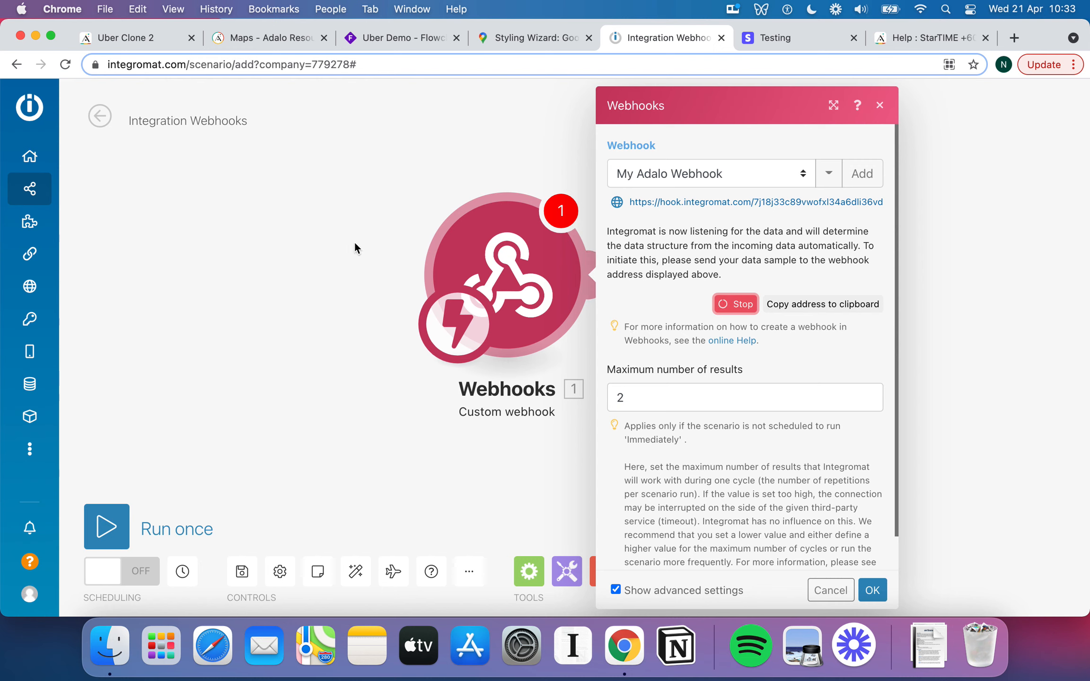
Add a Google Maps Get Directions module after the webhook trigger.
click(318, 210)
drag(498, 289, 458, 289)
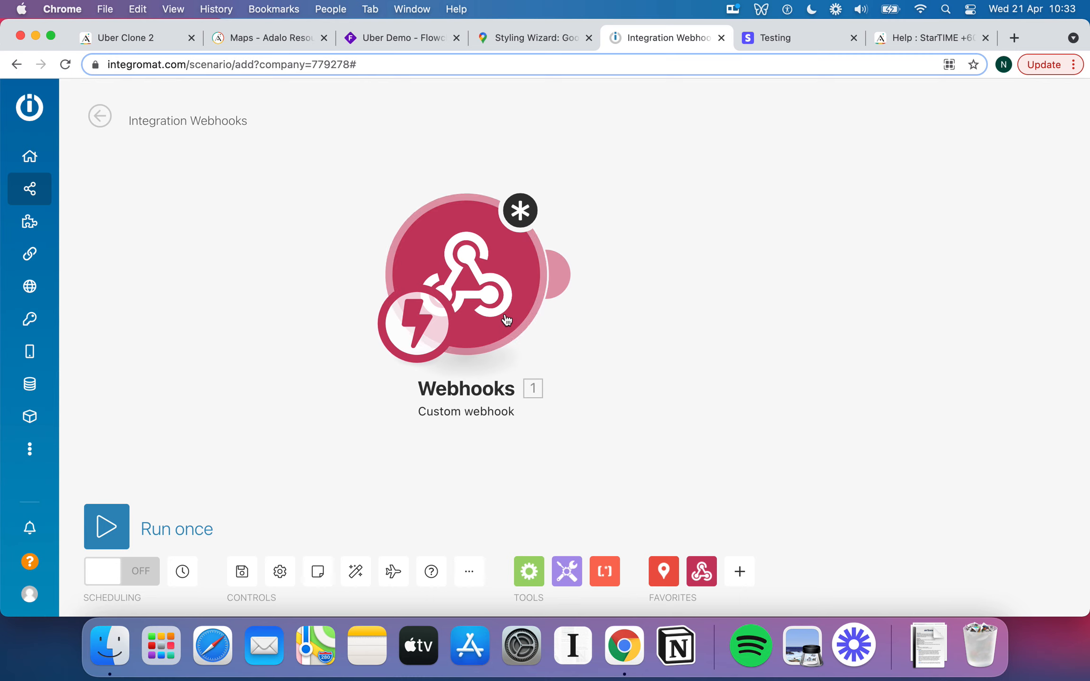
click(664, 572)
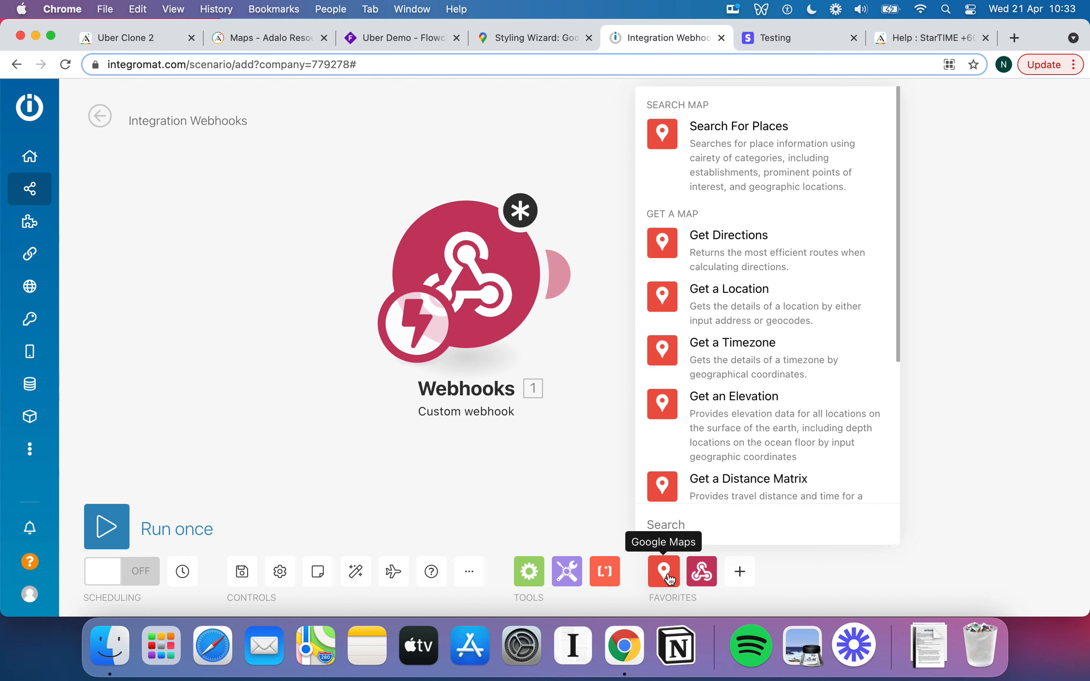
scroll(785, 466, down, 3)
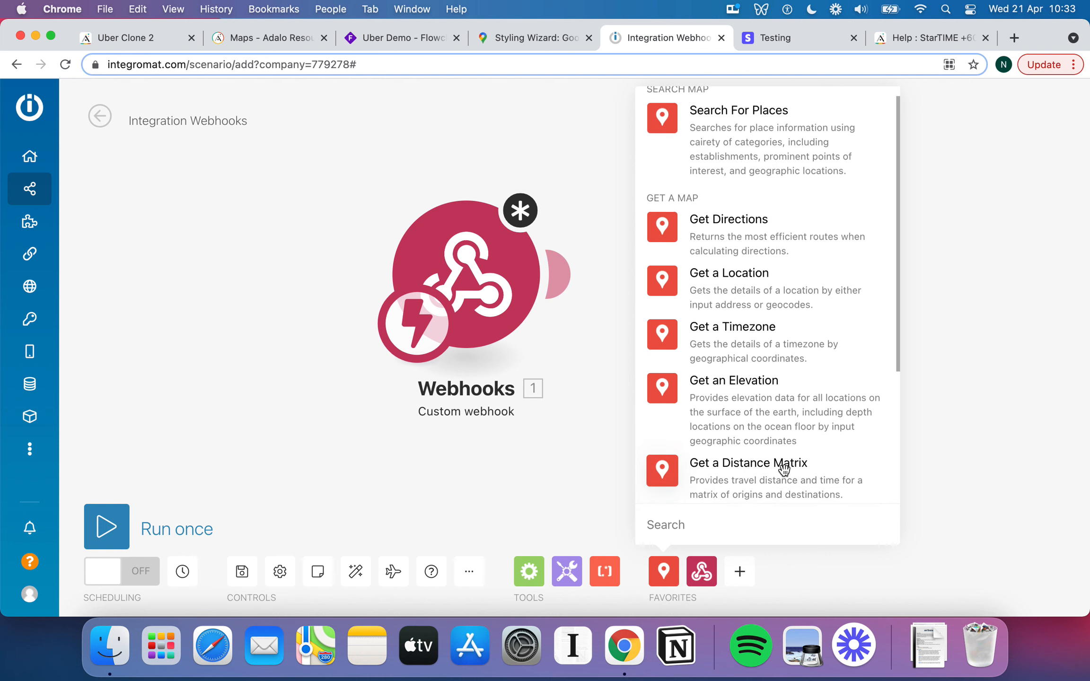
scroll(783, 467, up, 2)
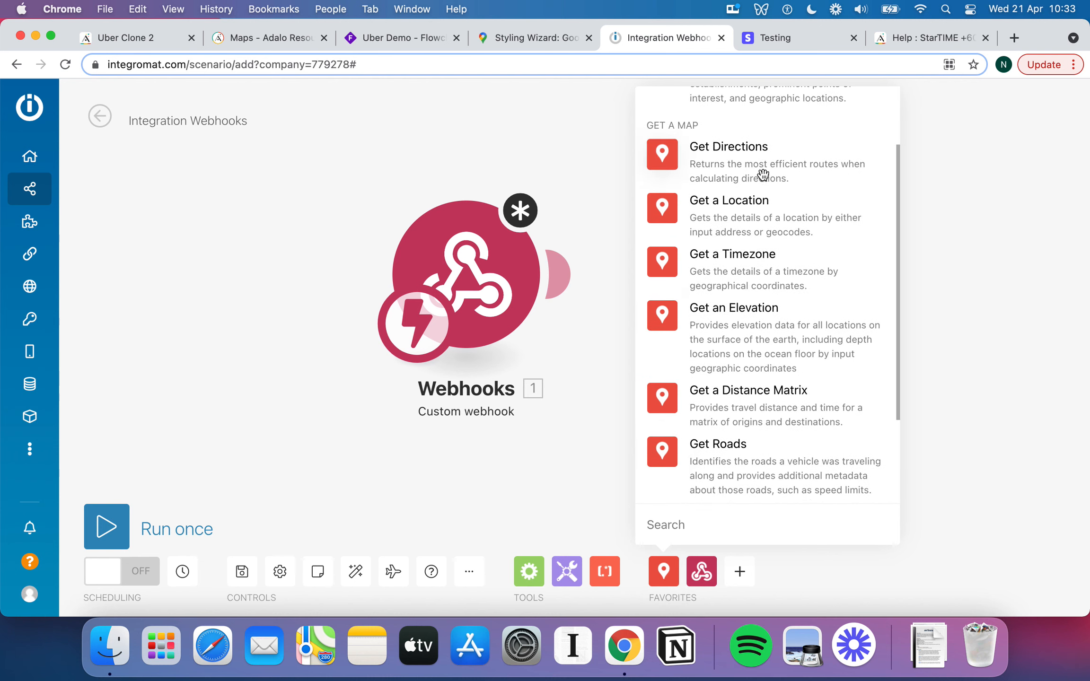
scroll(790, 196, down, 1)
scroll(776, 189, down, 1)
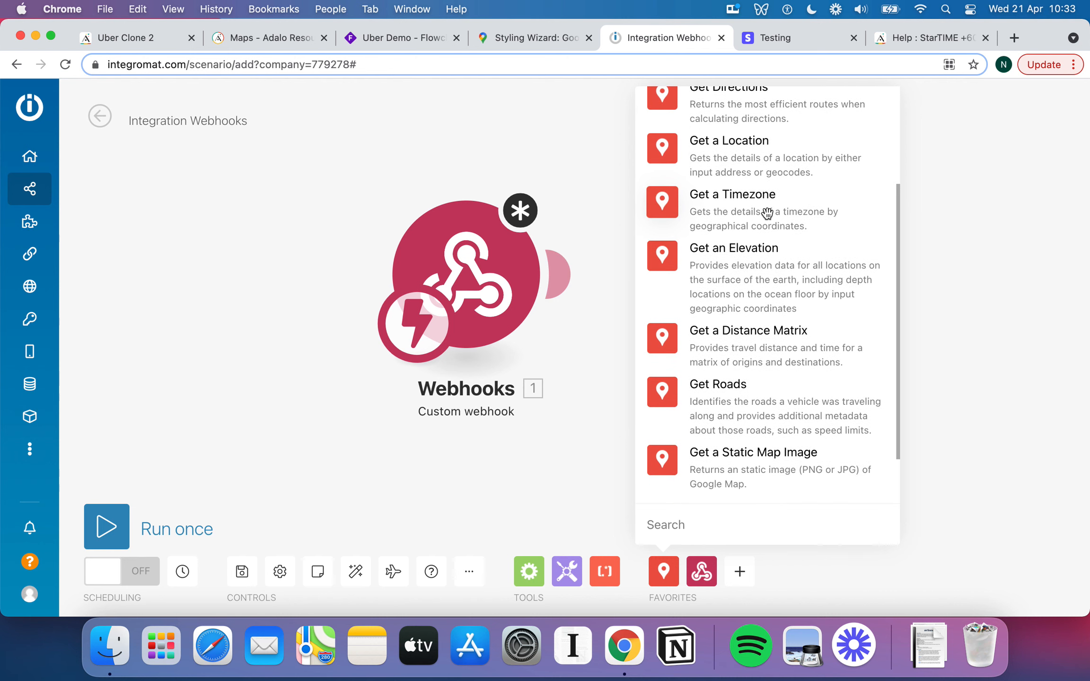
scroll(757, 218, down, 1)
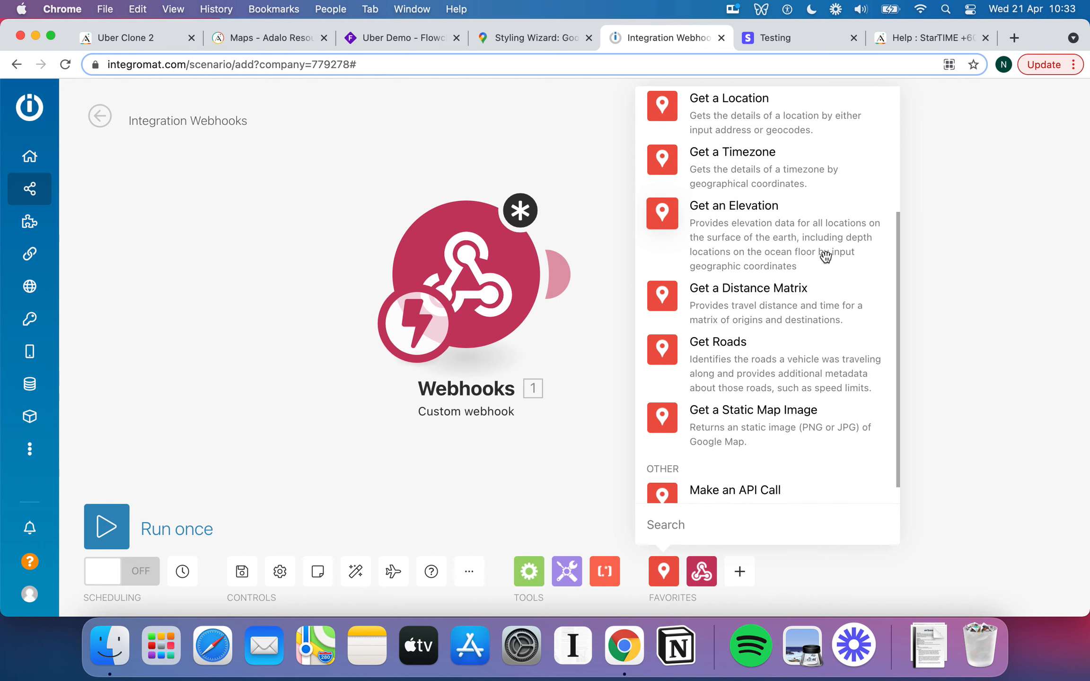
scroll(825, 257, down, 1)
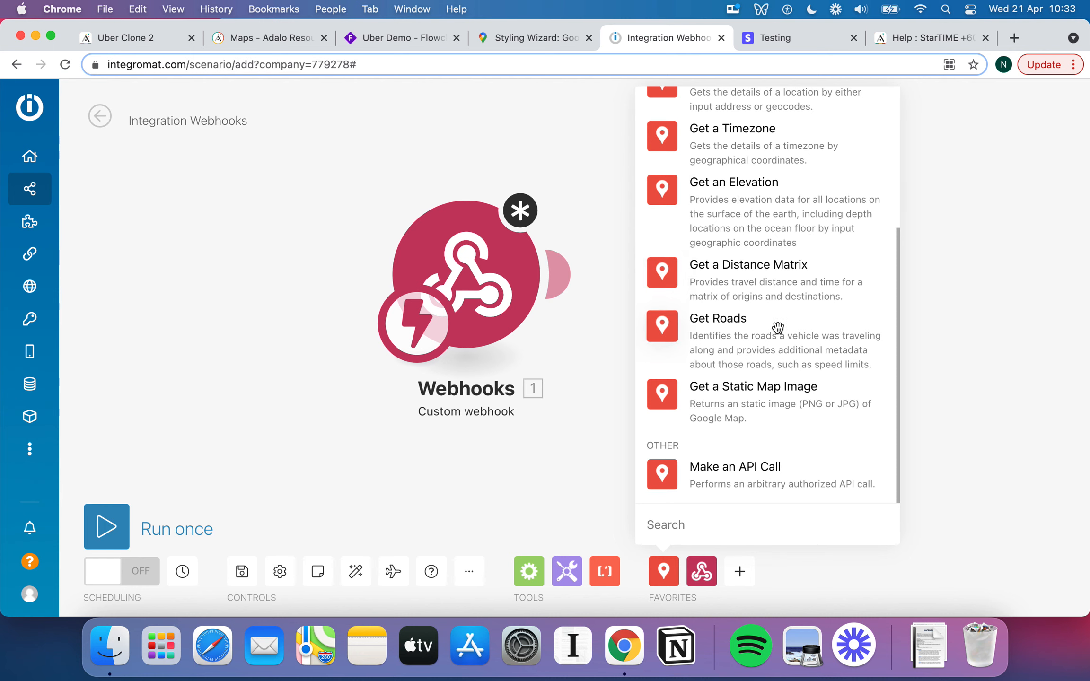
scroll(719, 377, up, 3)
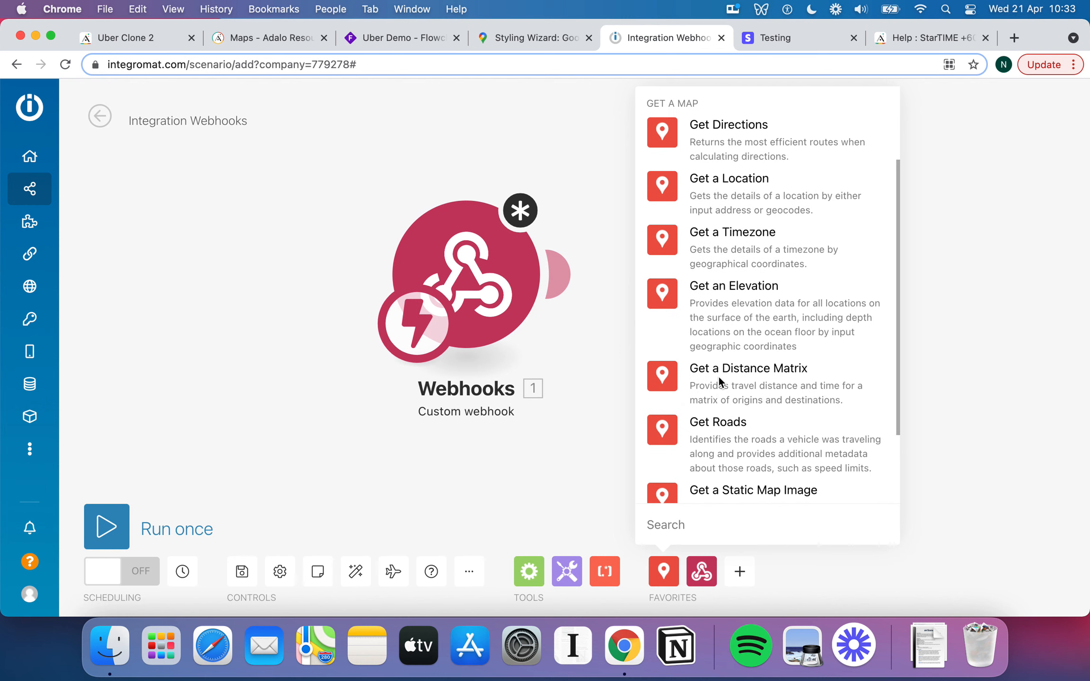
scroll(728, 381, down, 2)
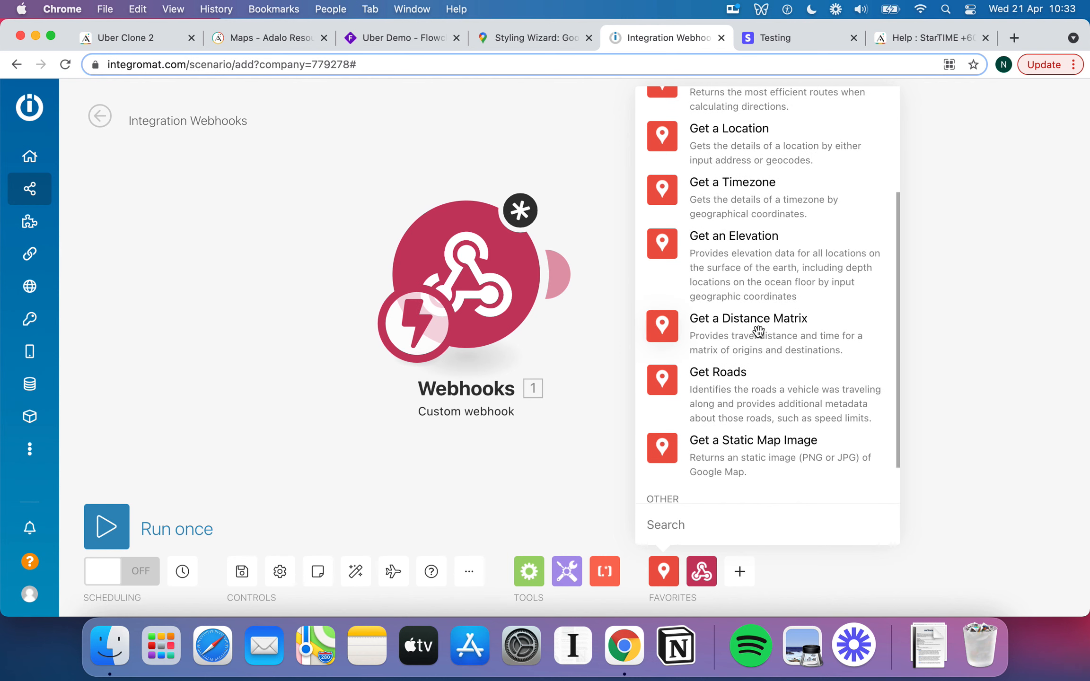
scroll(759, 331, up, 2)
scroll(759, 331, down, 1)
scroll(759, 331, down, 1)
scroll(780, 333, up, 5)
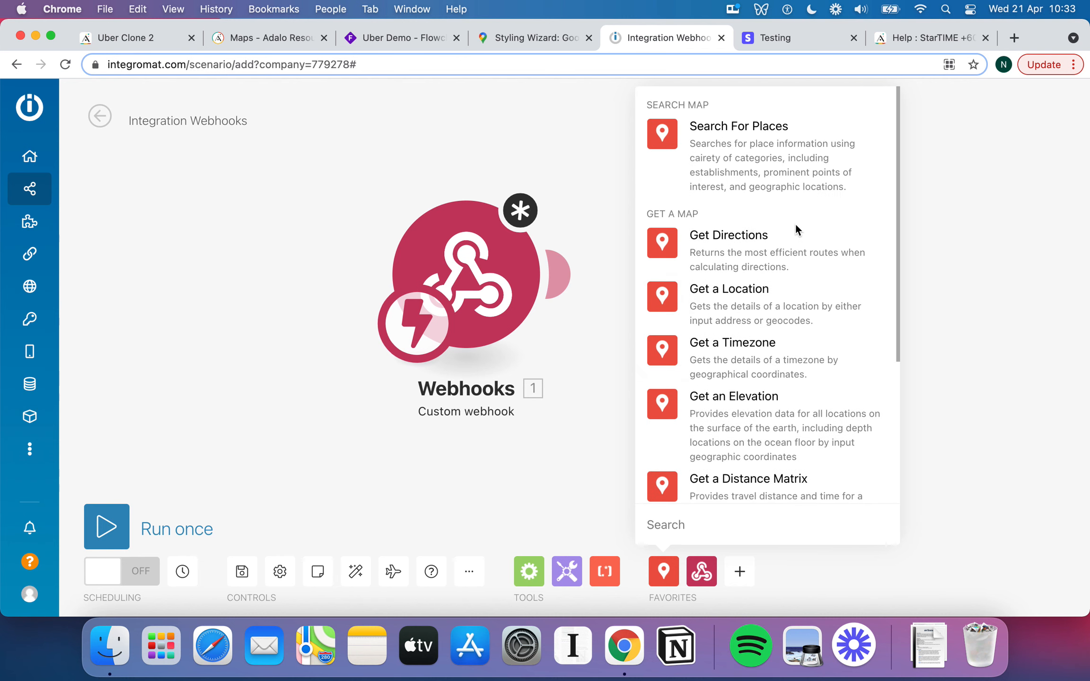
click(792, 249)
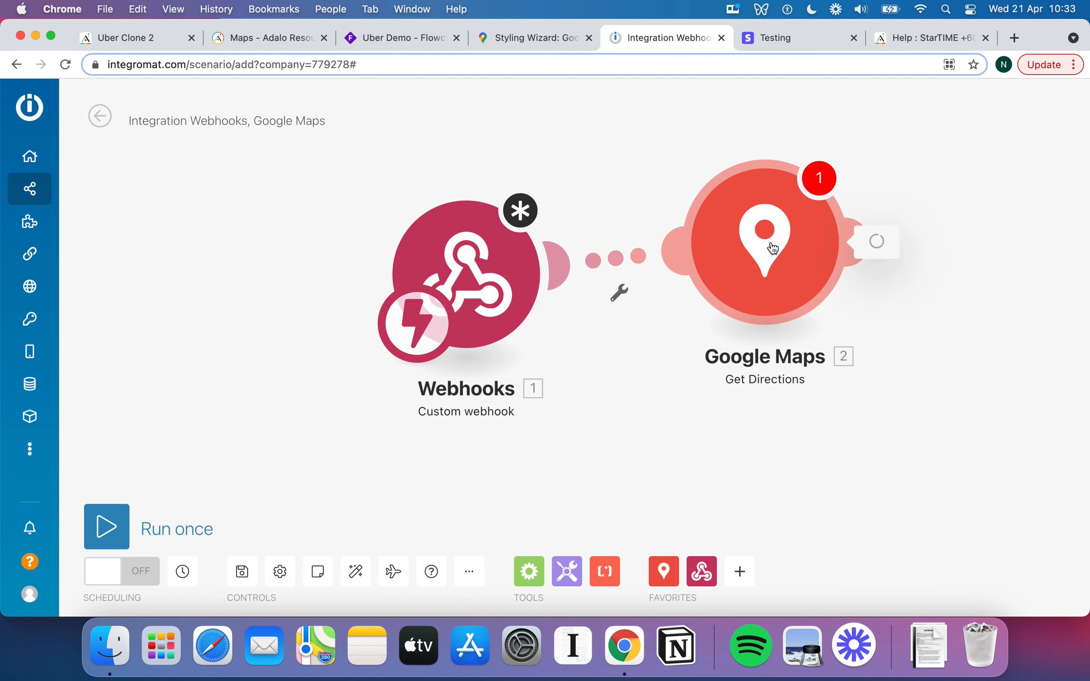
Review the Google Maps connection options, abandoning a new API-key connection.
click(518, 172)
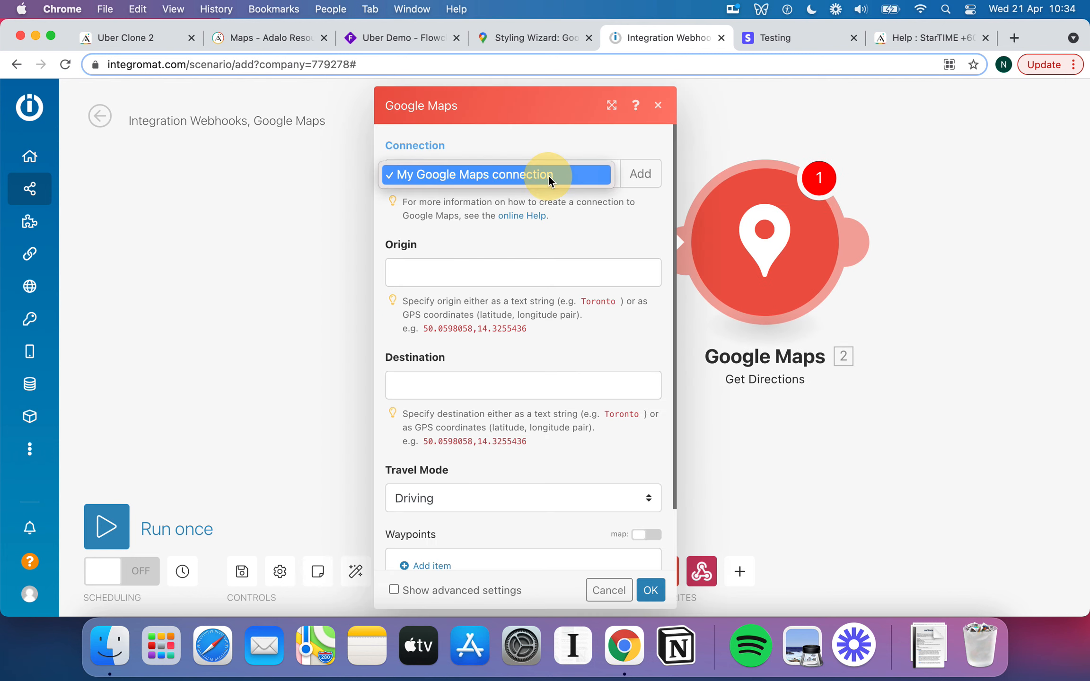
click(613, 214)
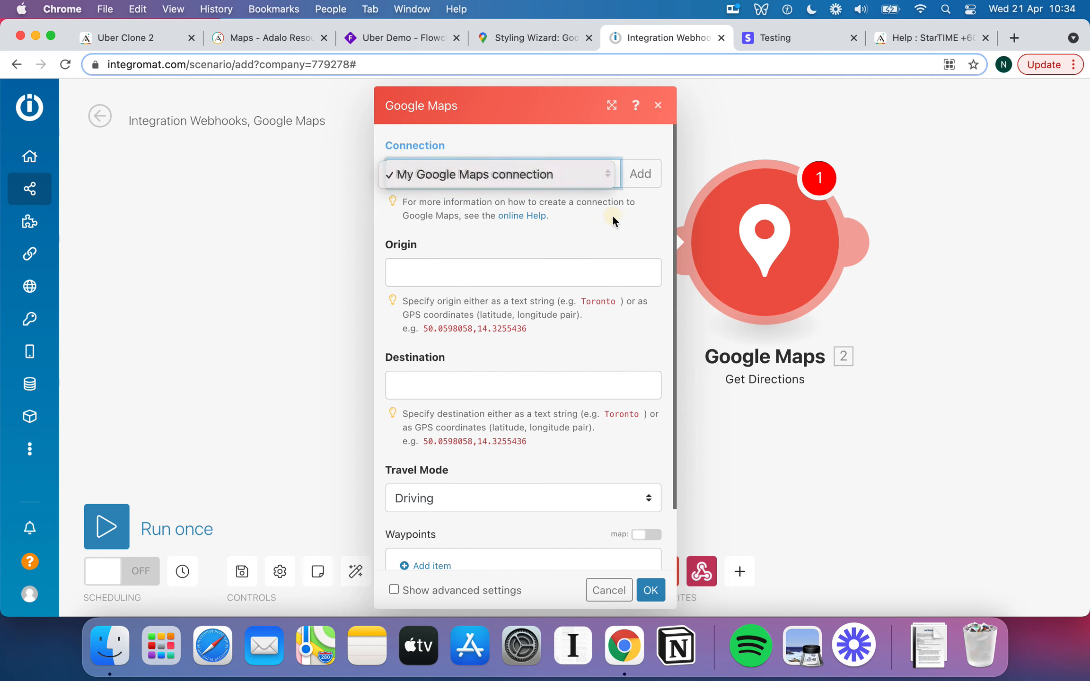
click(648, 190)
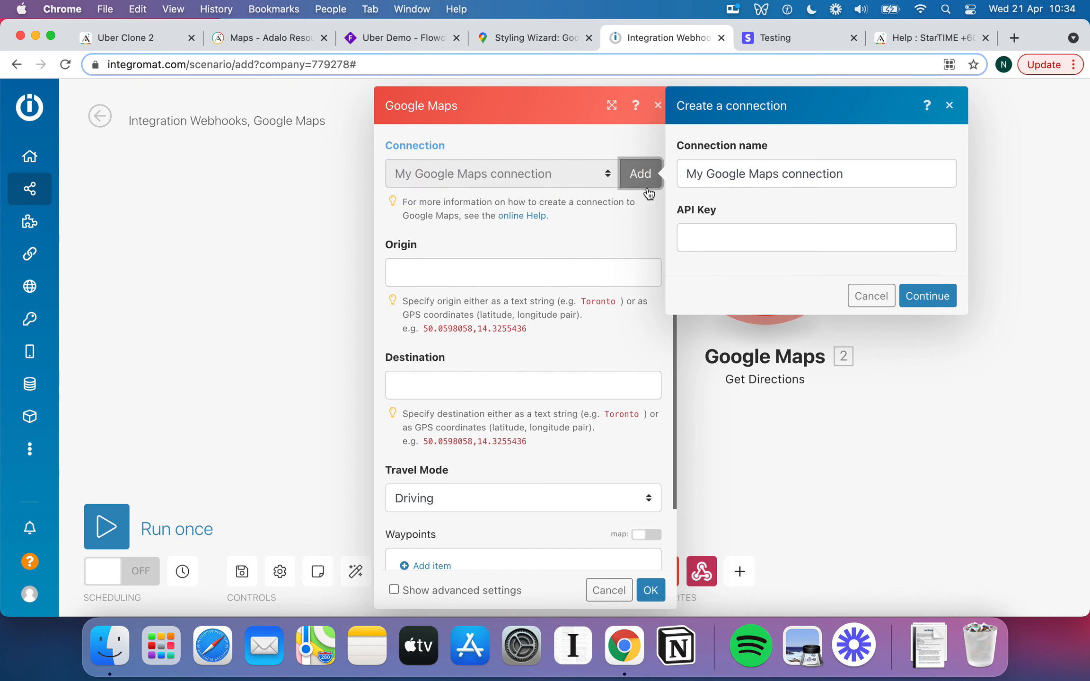
click(714, 234)
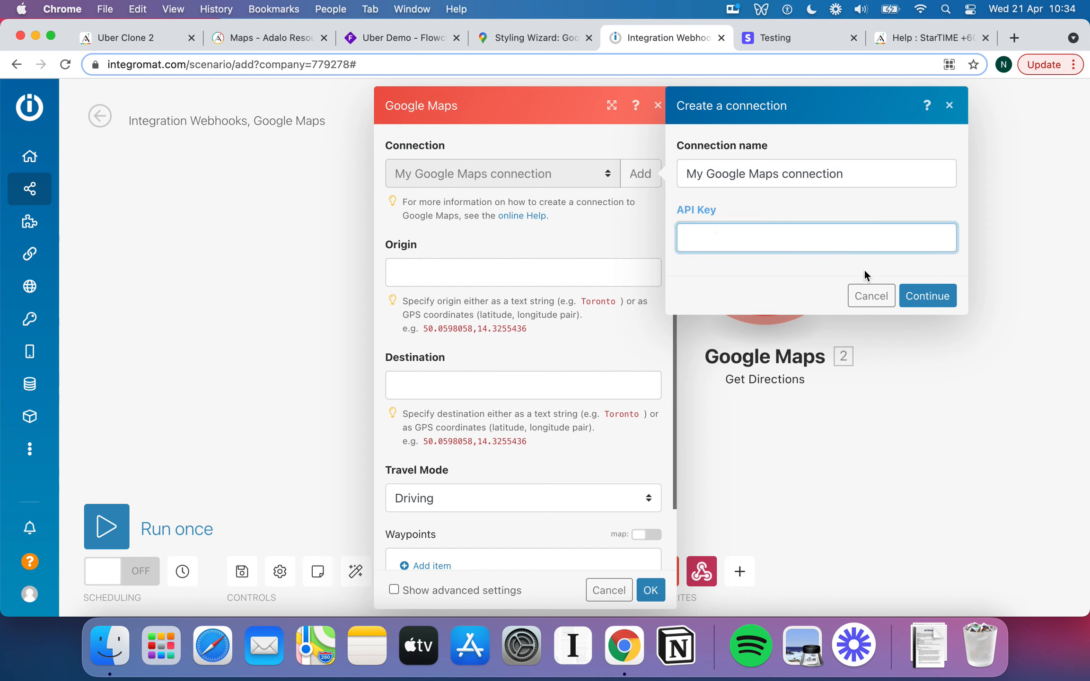
key(Tab)
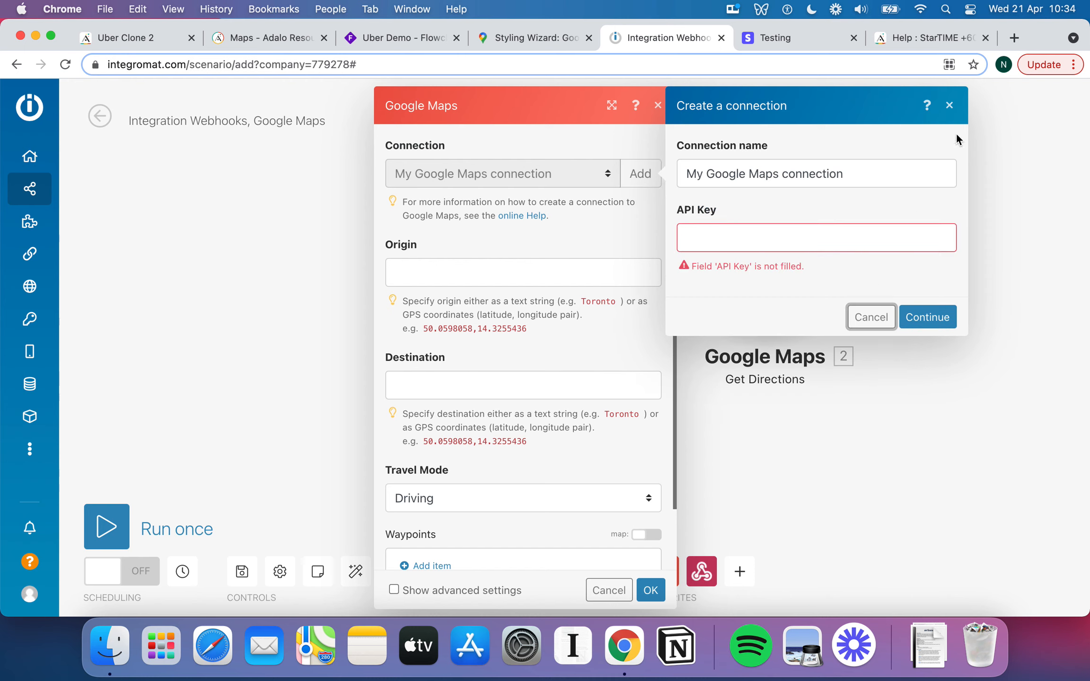
click(949, 105)
Leave Origin and Destination empty and reopen the listening webhook's settings.
click(480, 268)
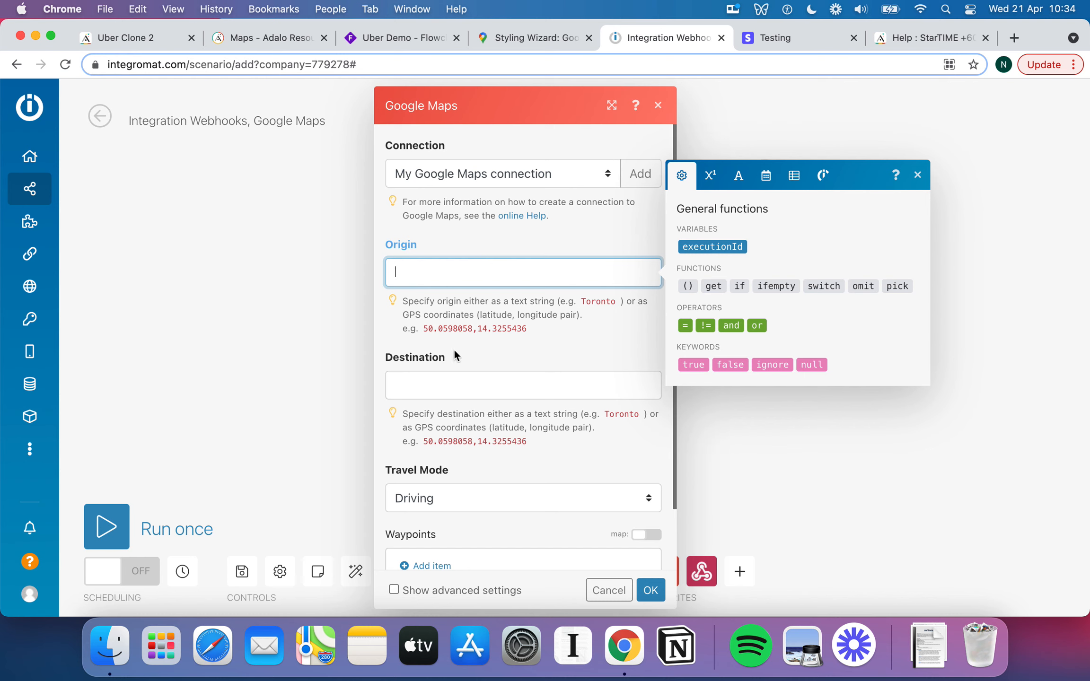
click(449, 378)
click(472, 275)
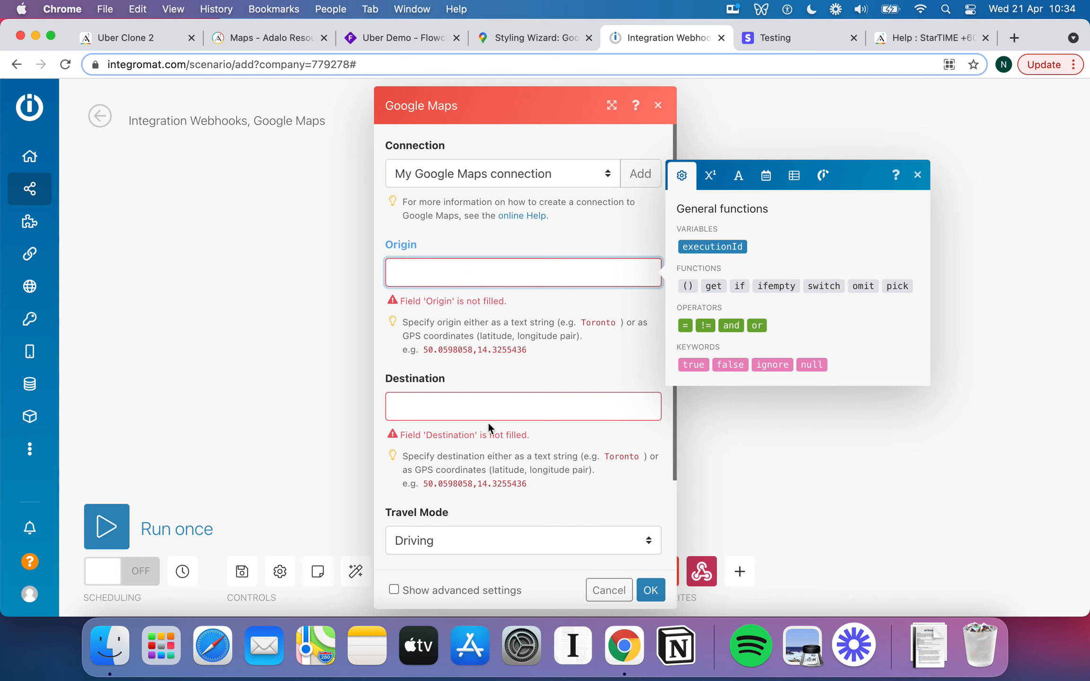
click(505, 386)
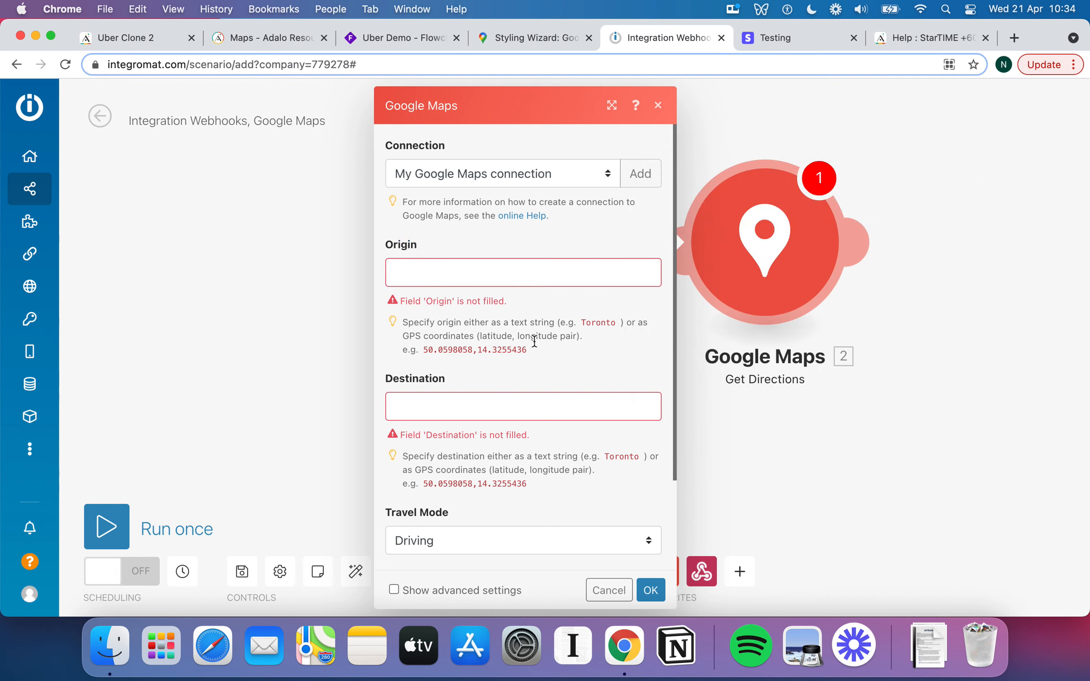
click(516, 277)
scroll(584, 284, down, 1)
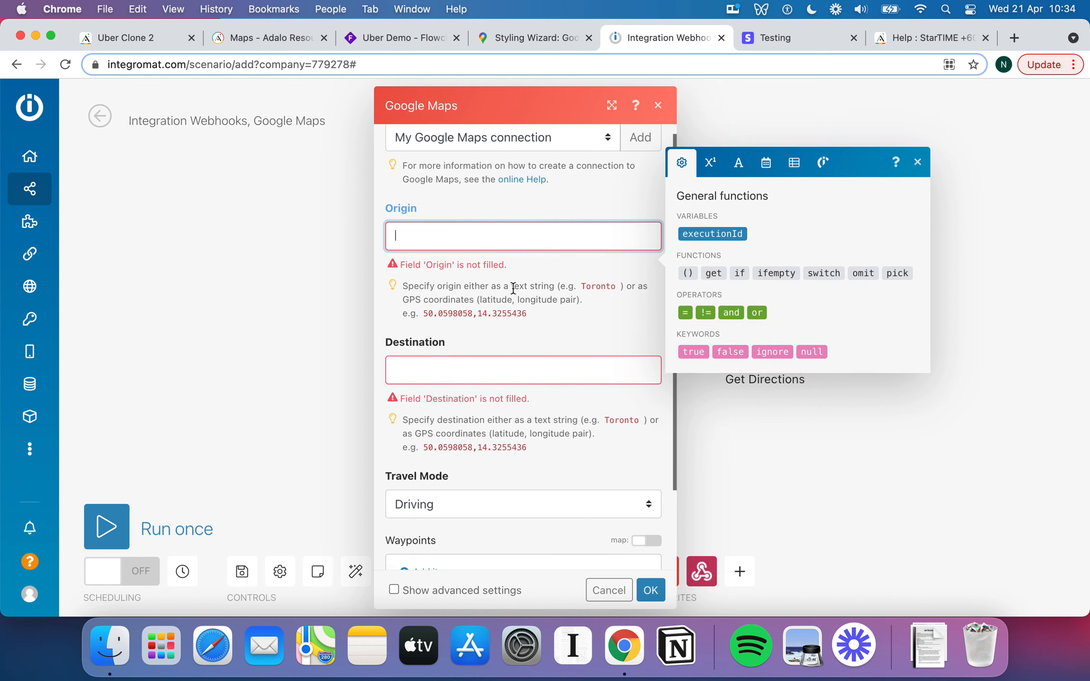
click(451, 369)
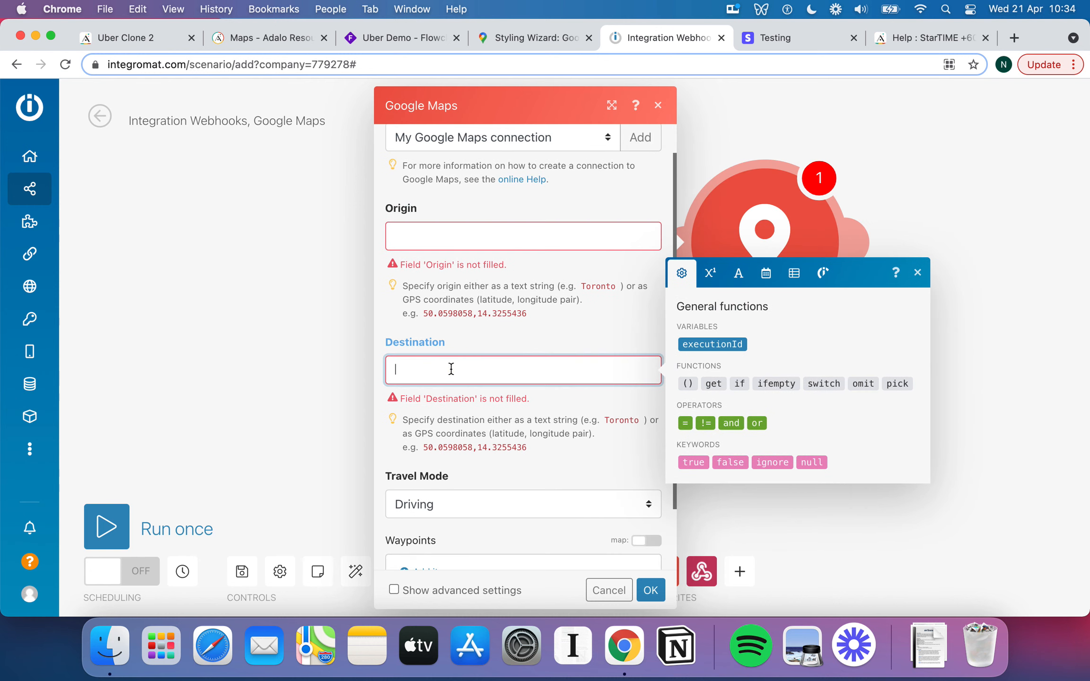
scroll(451, 370, down, 2)
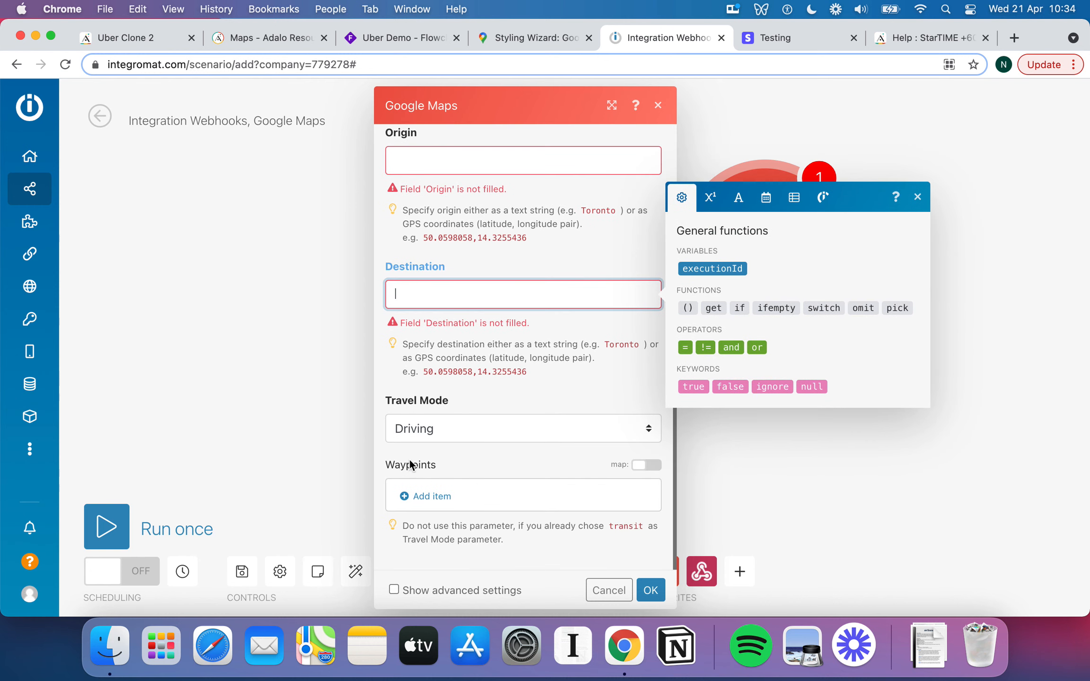
scroll(544, 282, up, 3)
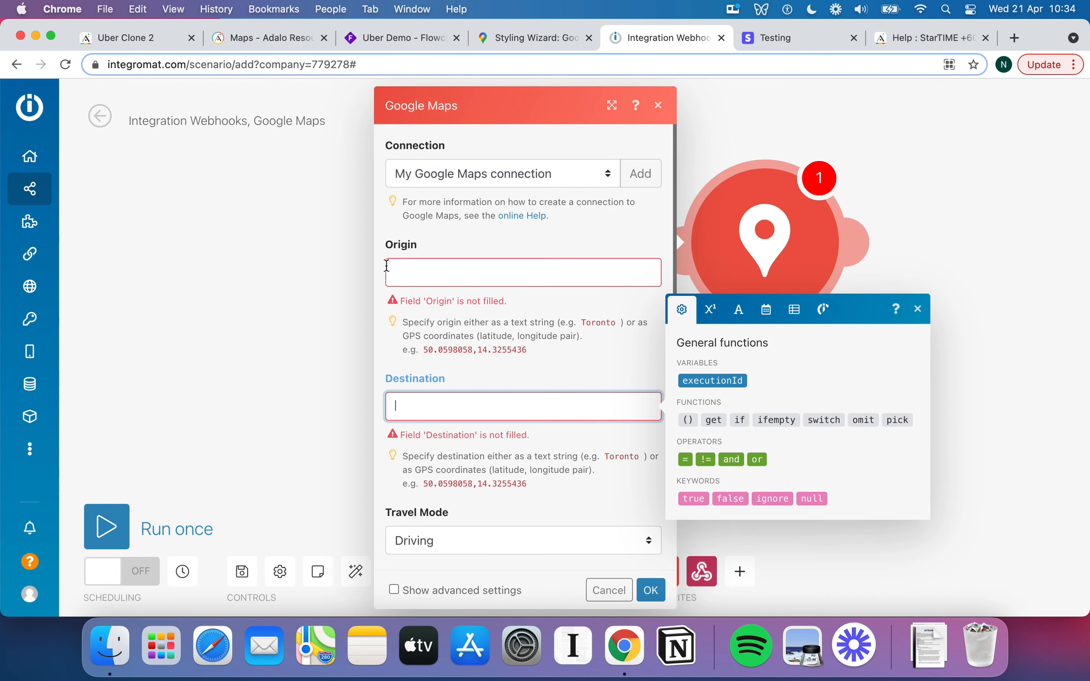
click(305, 253)
click(514, 264)
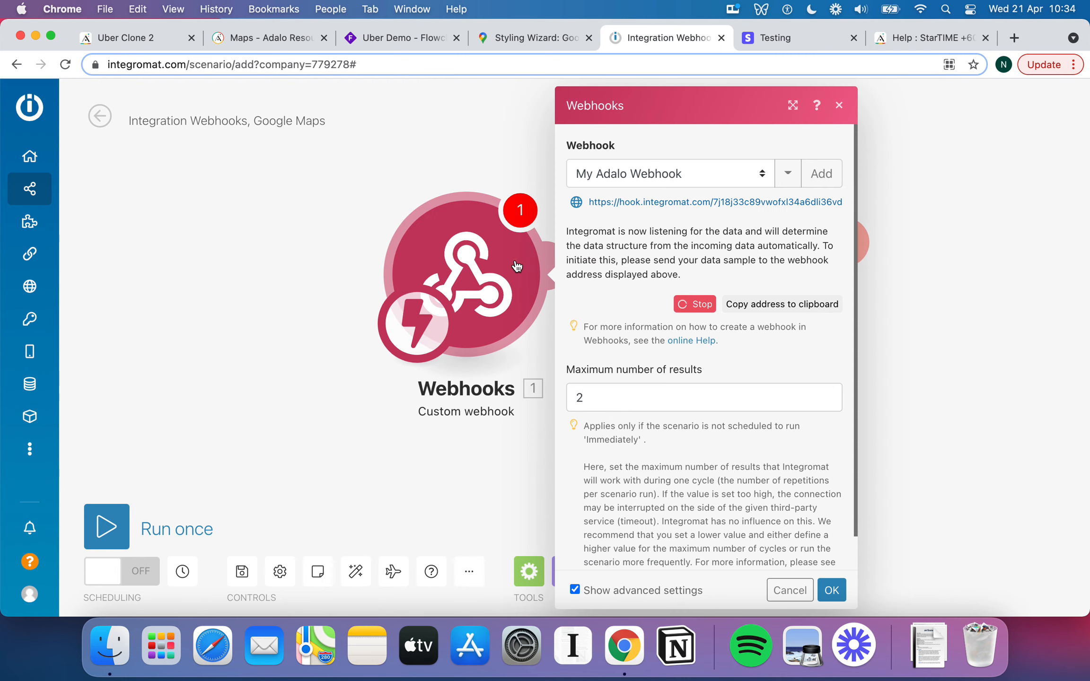
scroll(700, 239, down, 1)
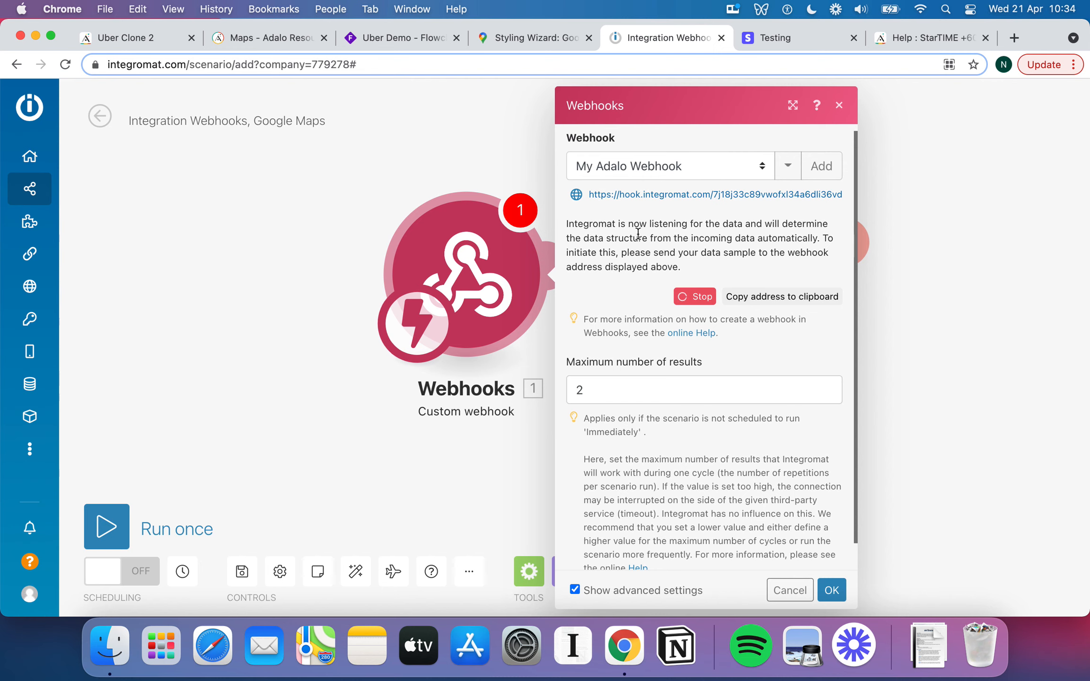
In Uber Clone 2, paste the webhook address as API Base URL with method GET.
click(156, 46)
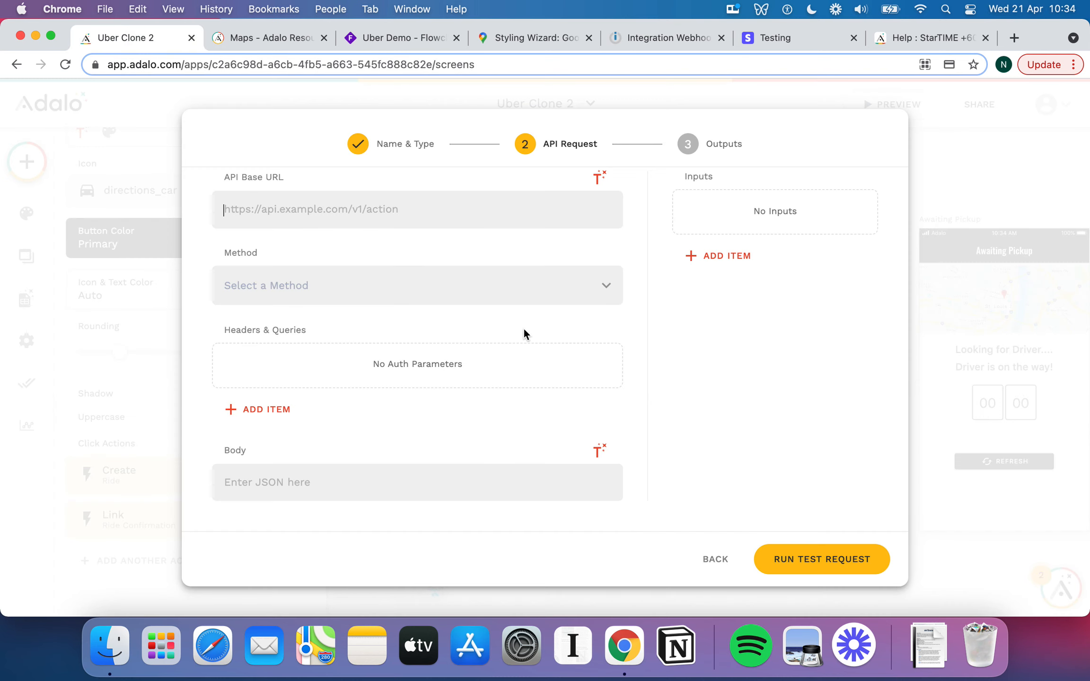
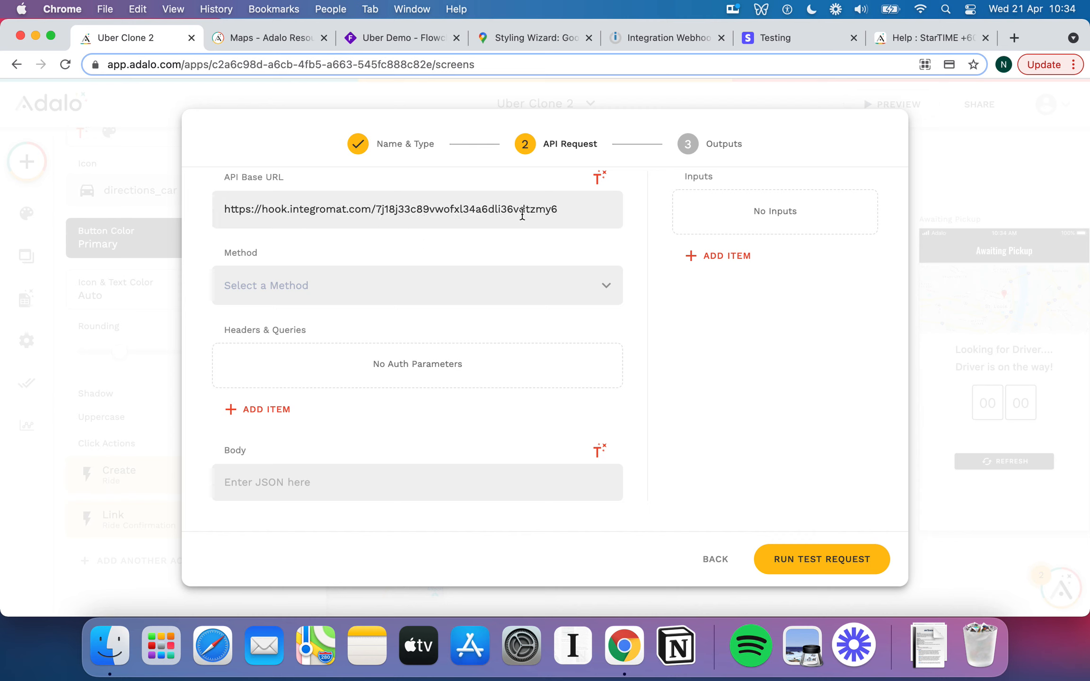
click(399, 283)
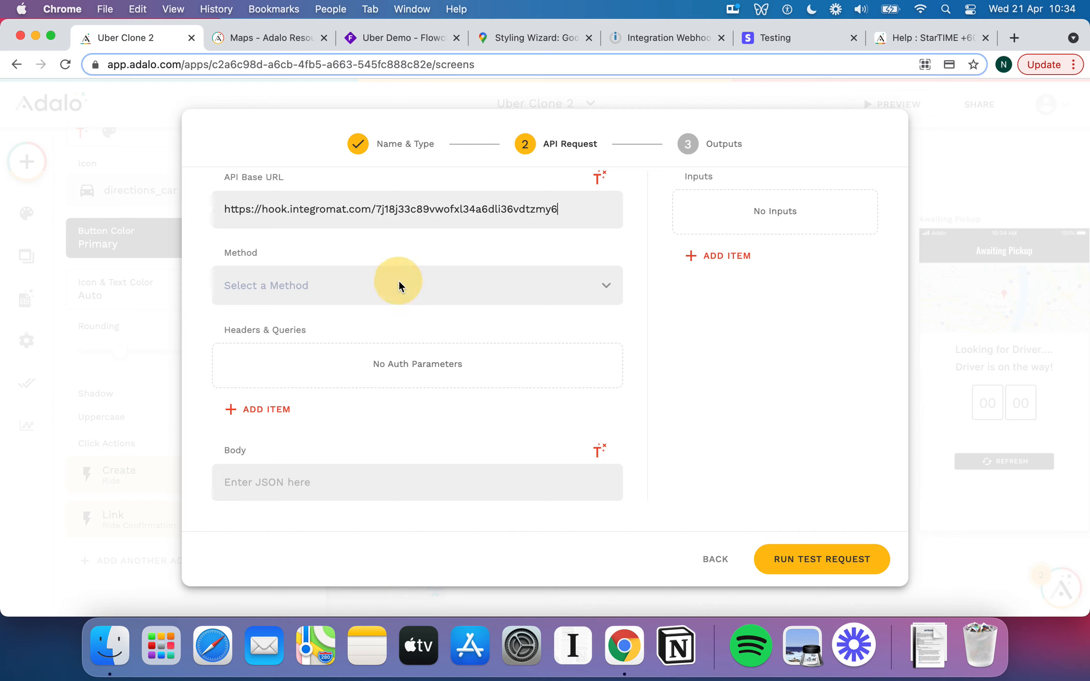
click(327, 383)
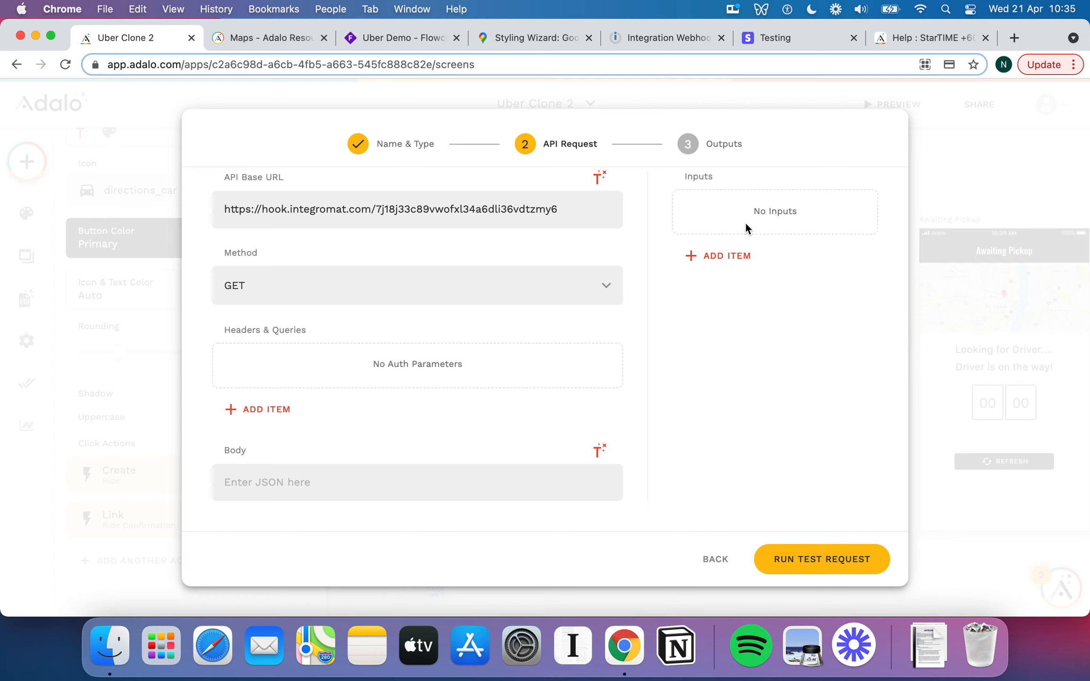
click(723, 264)
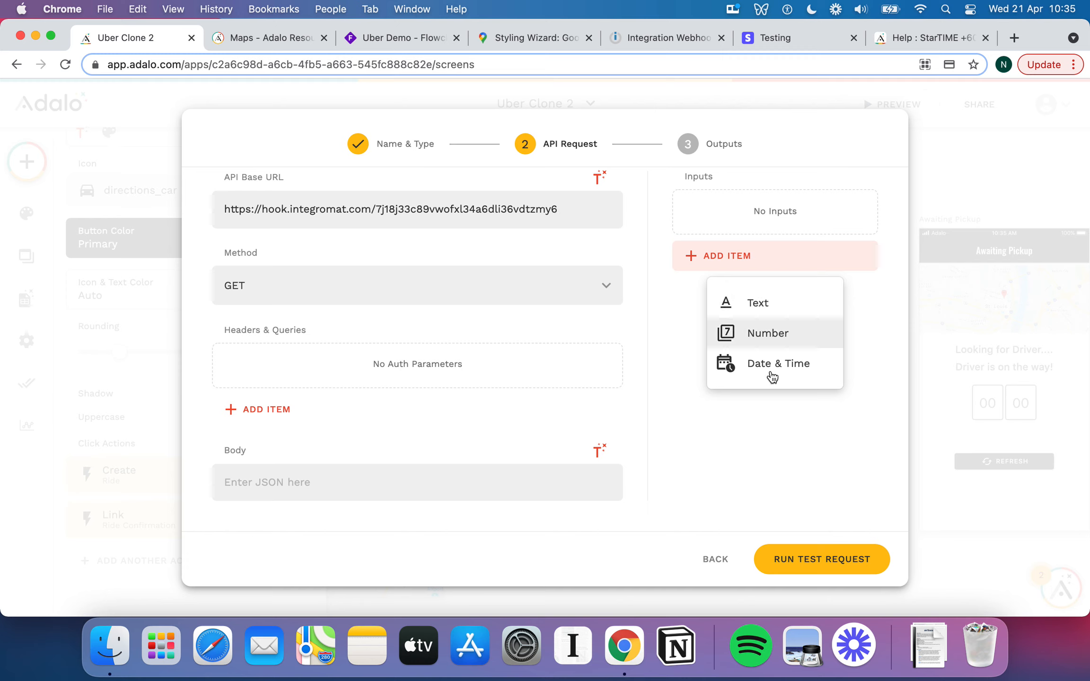
click(783, 301)
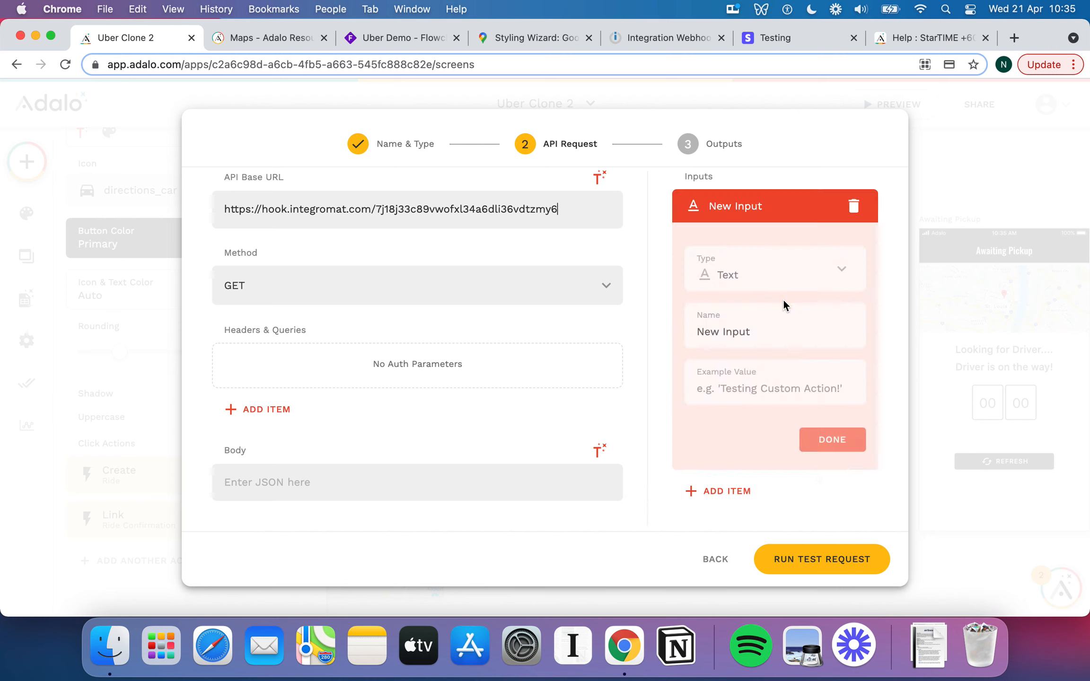
triple_click(754, 329)
text(Fro)
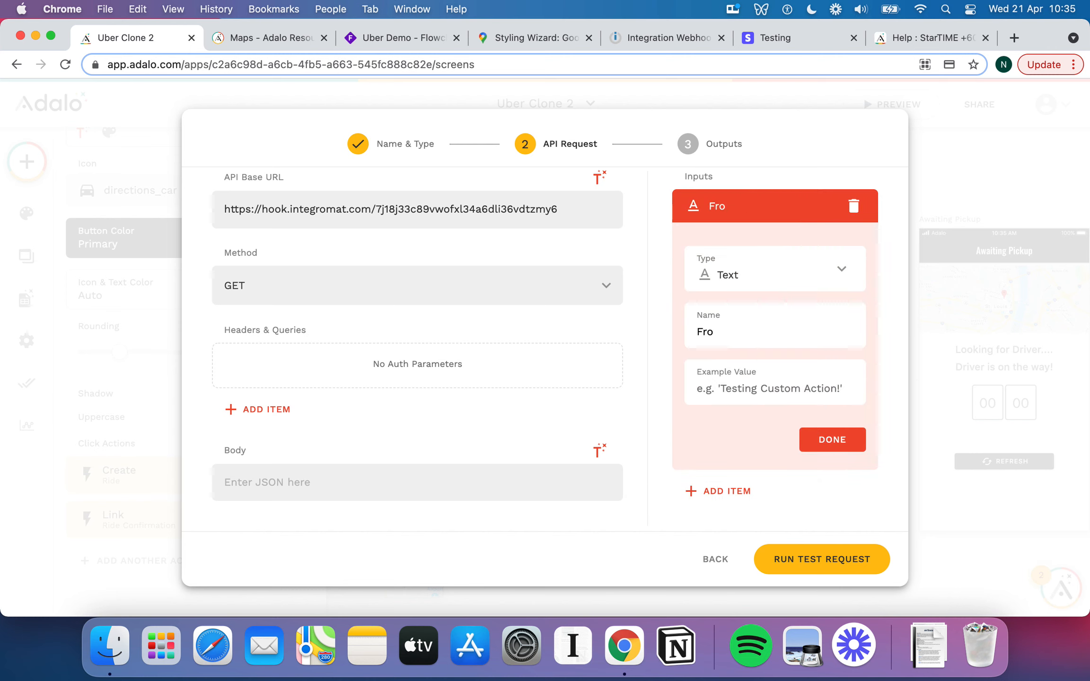
text(m S)
text(t)
key(BackSpace)
key(BackSpace)
key(BackSpace)
key(BackSpace)
key(BackSpace)
key(BackSpace)
key(BackSpace)
text(Pickup Street Addres)
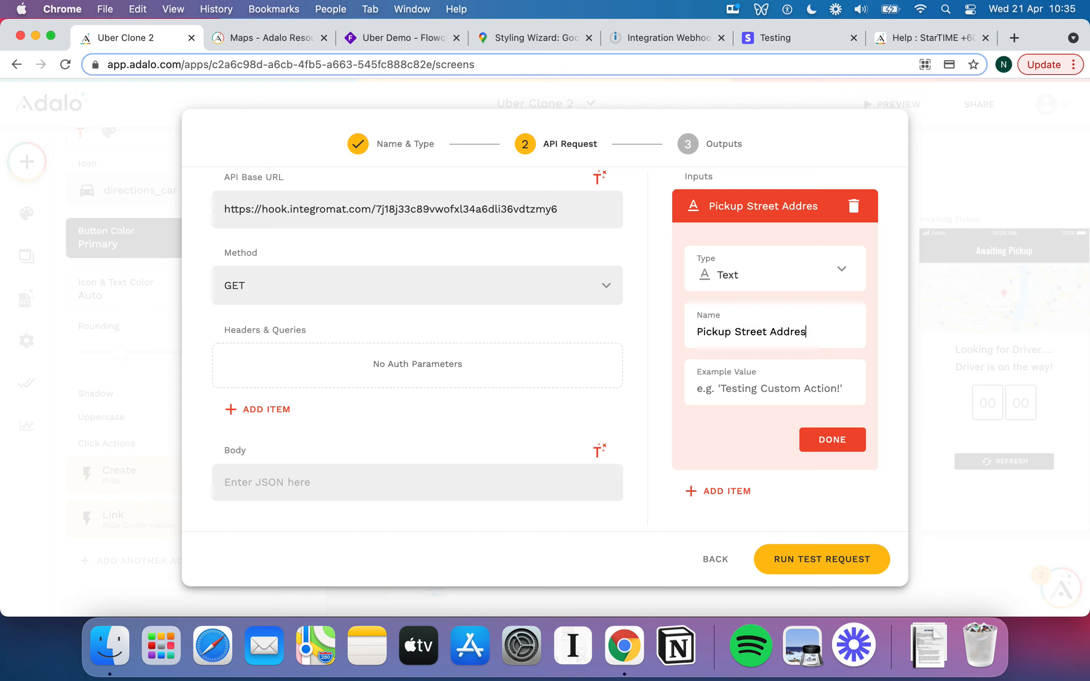
text(s)
click(790, 387)
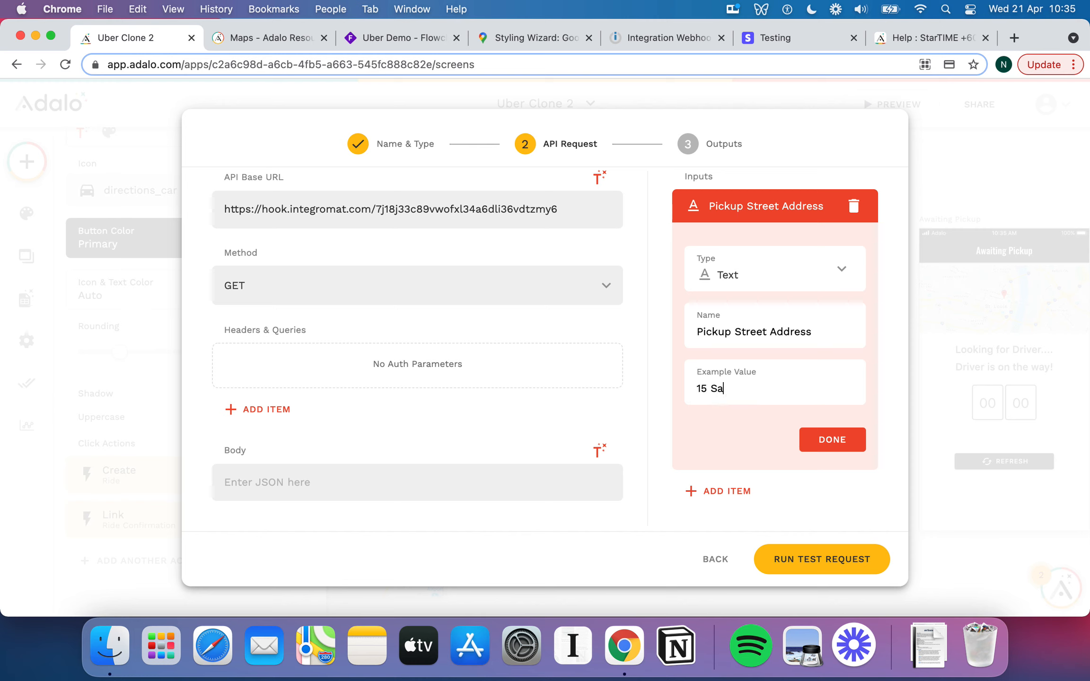
triple_click(786, 387)
click(786, 387)
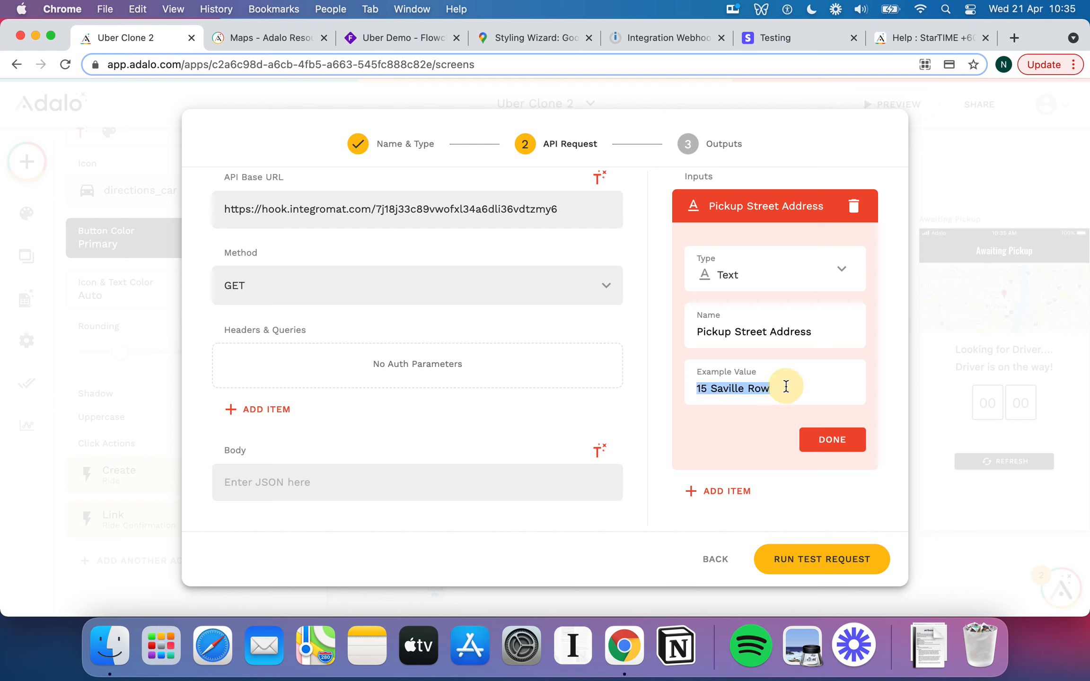
click(828, 439)
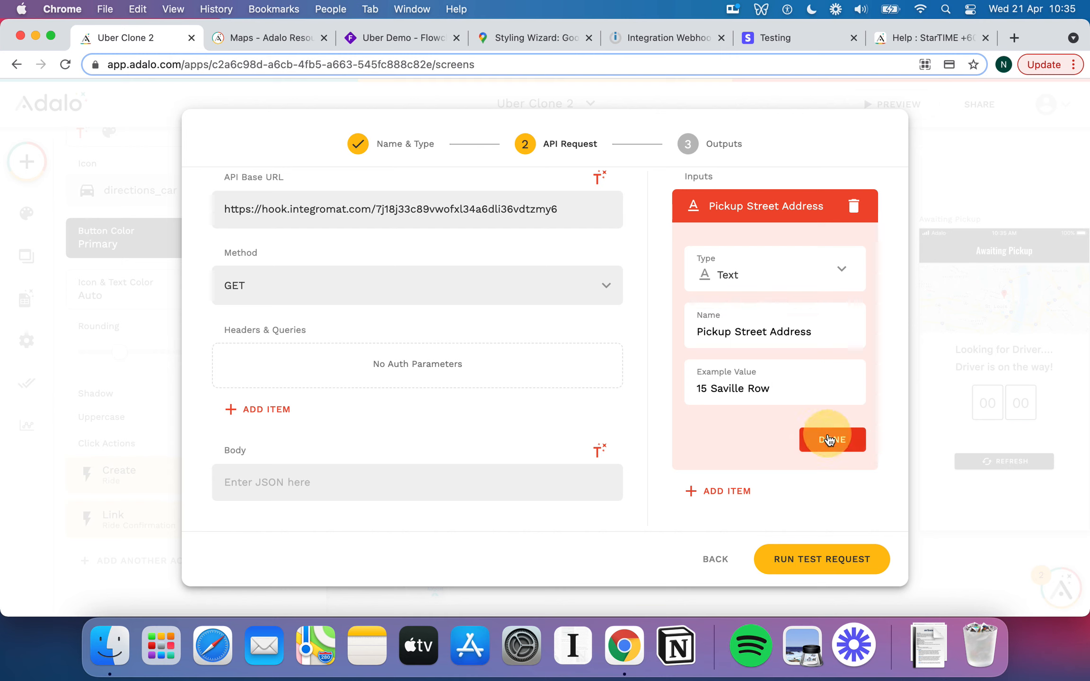
Add a Pickup City text input with example value 'London'.
click(725, 249)
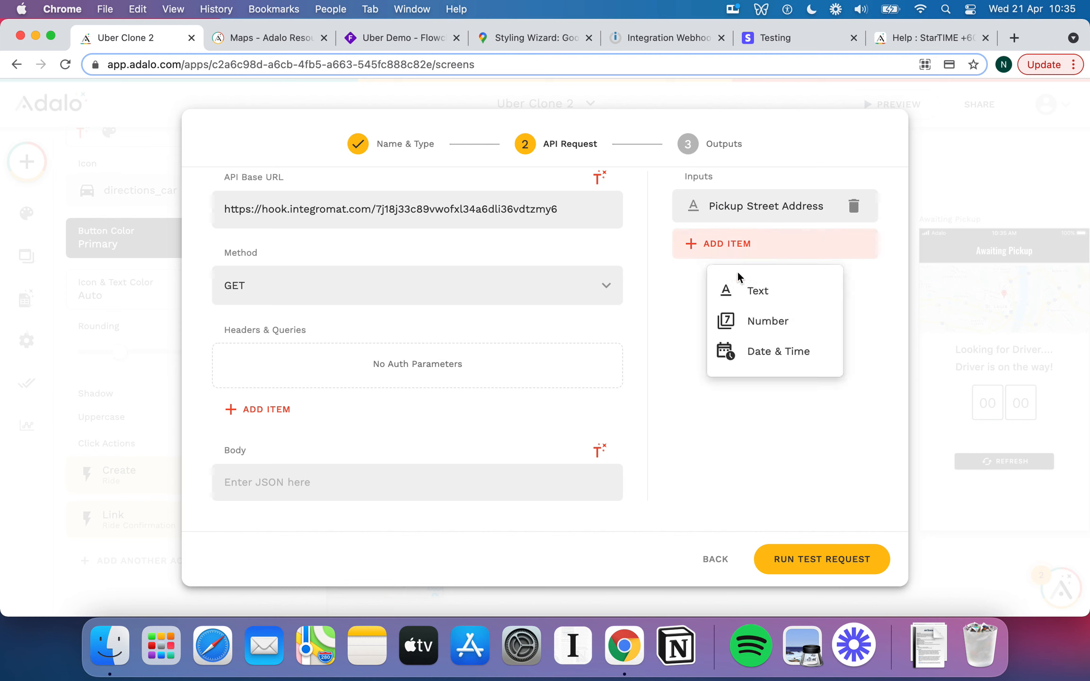
click(762, 302)
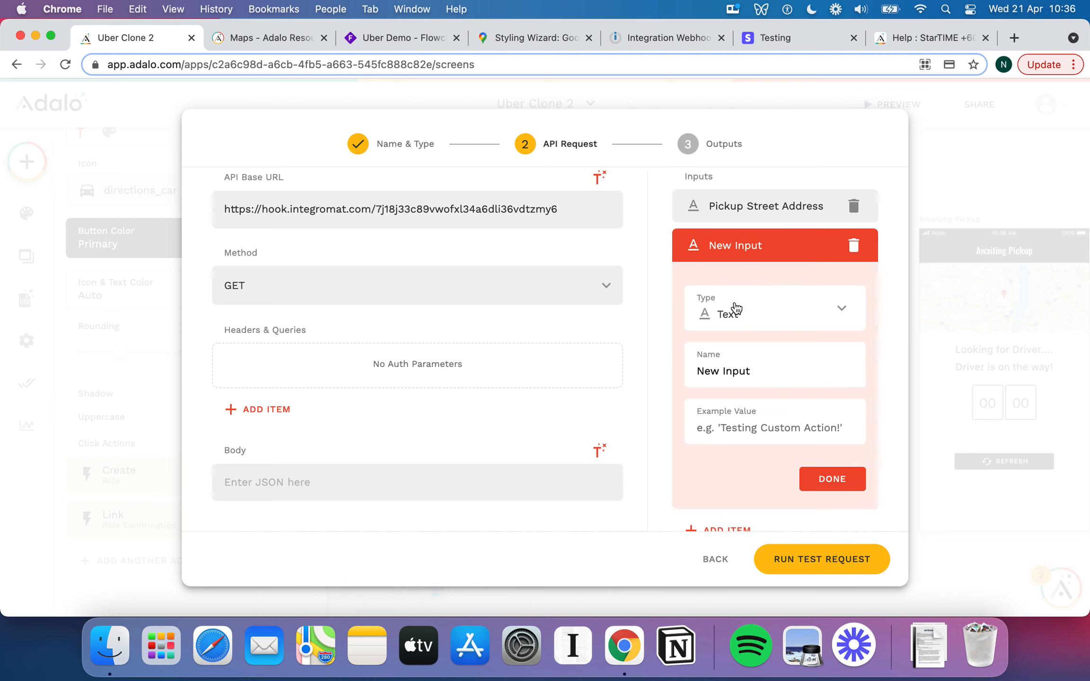
drag(752, 371, 697, 372)
text(Pickup City)
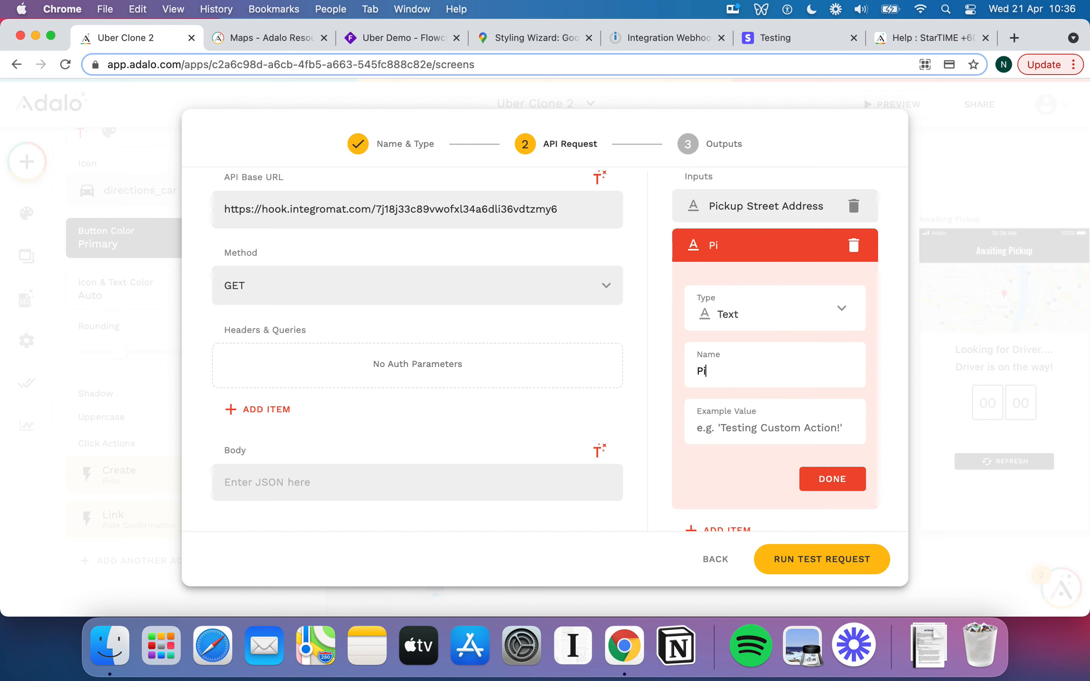
click(750, 420)
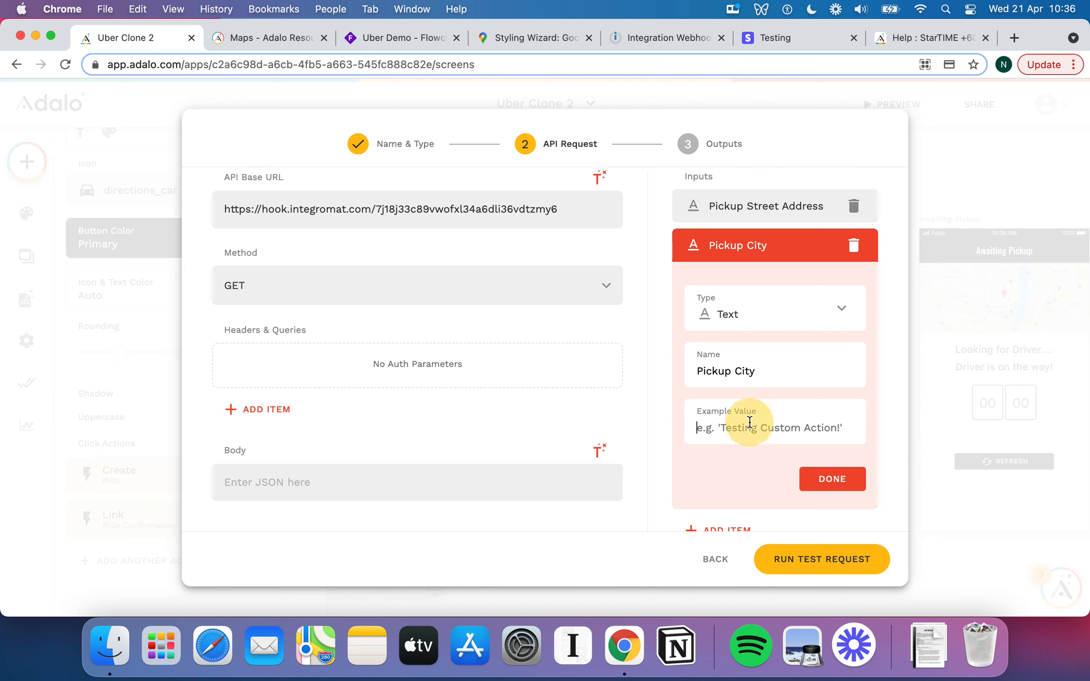
text(London)
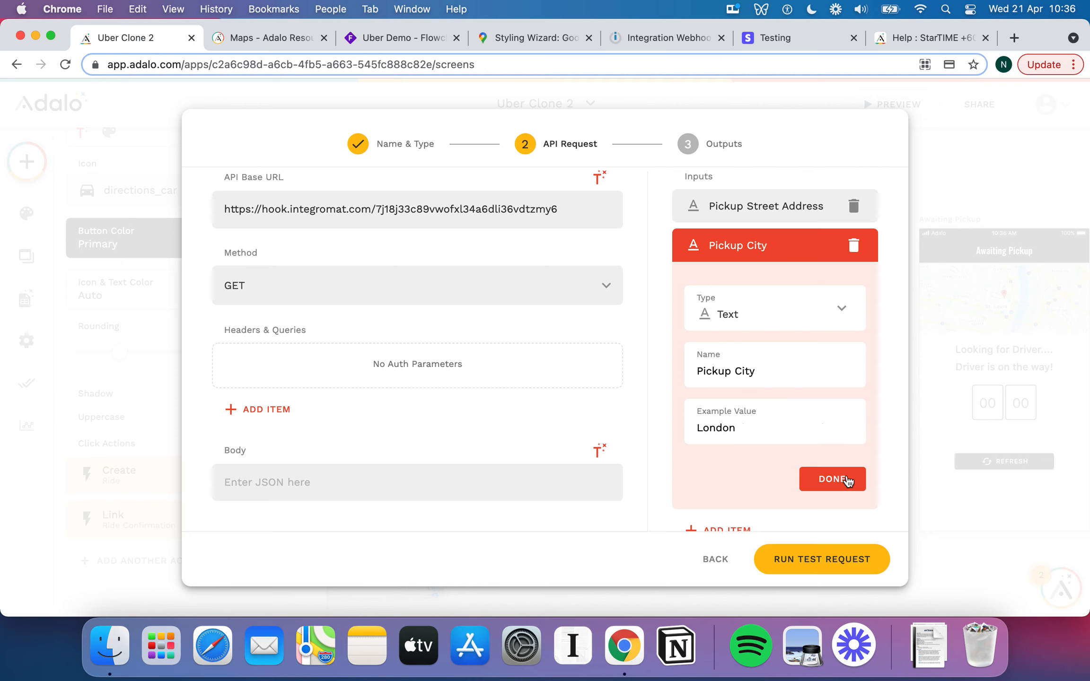
key(Return)
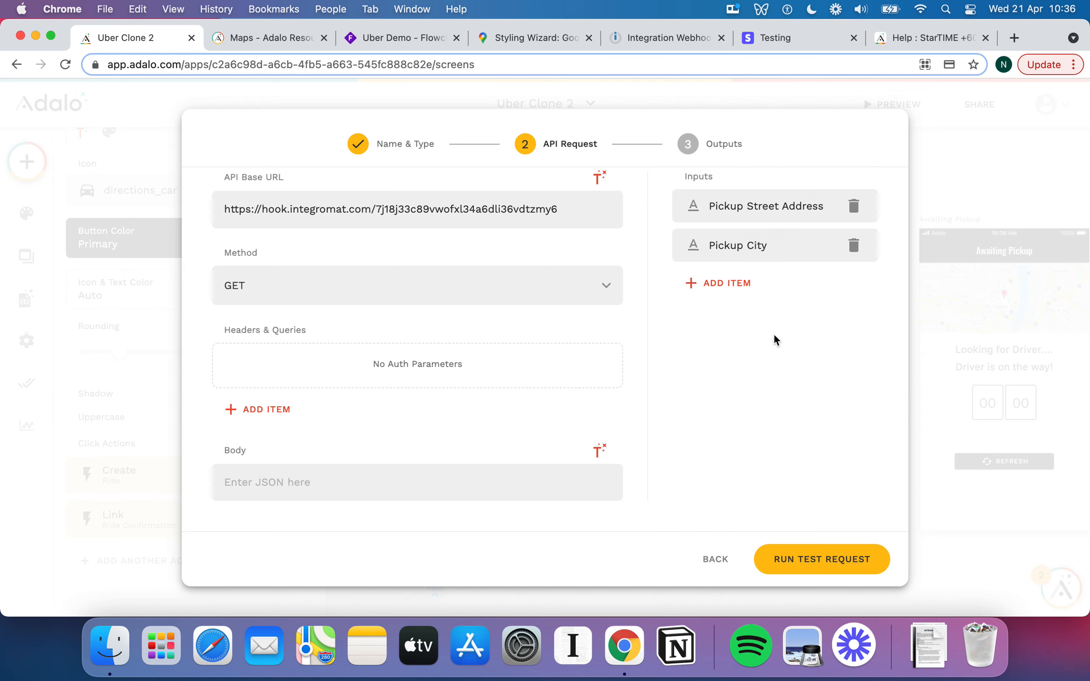
Add a Pickup Country text input with example value 'United Kingdom'.
click(732, 280)
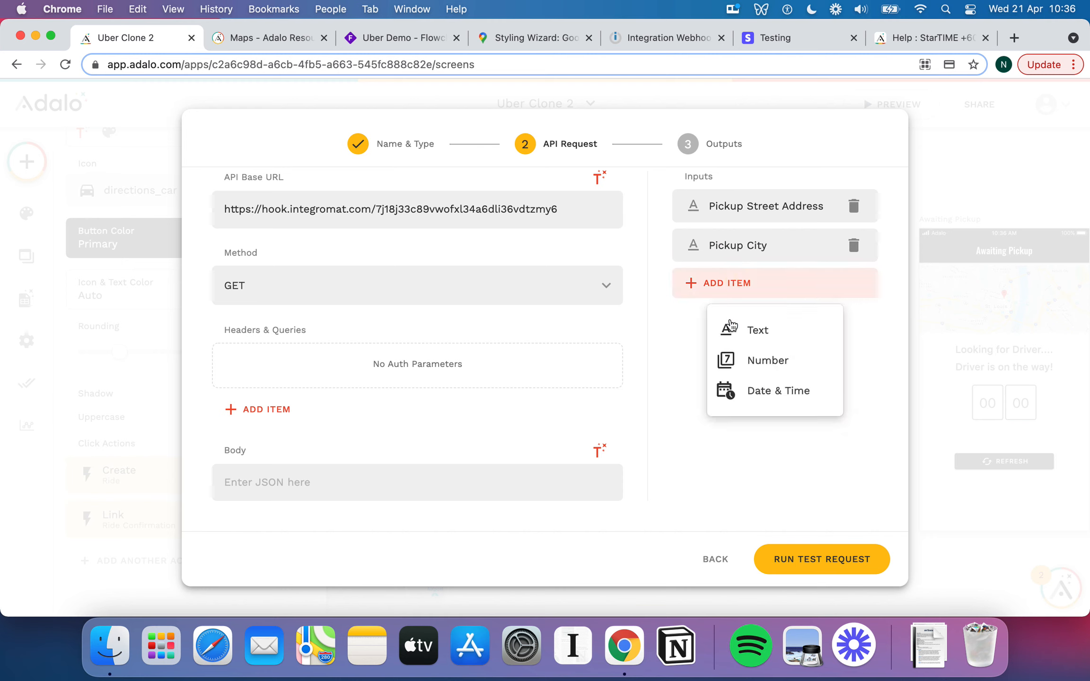
click(761, 337)
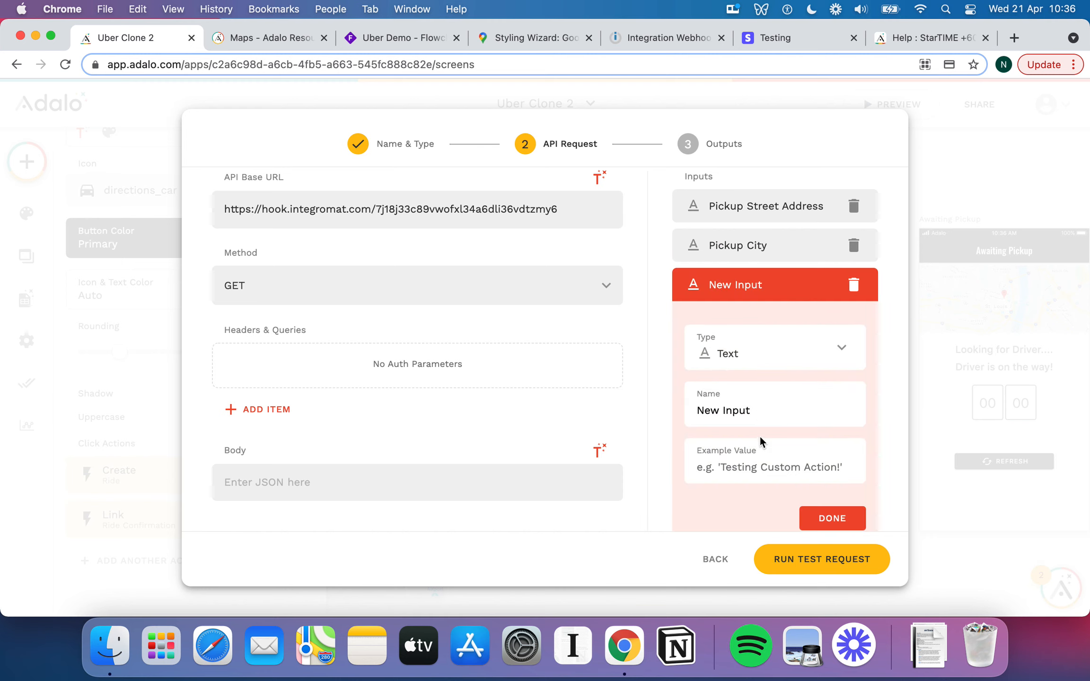
double_click(763, 405)
click(763, 404)
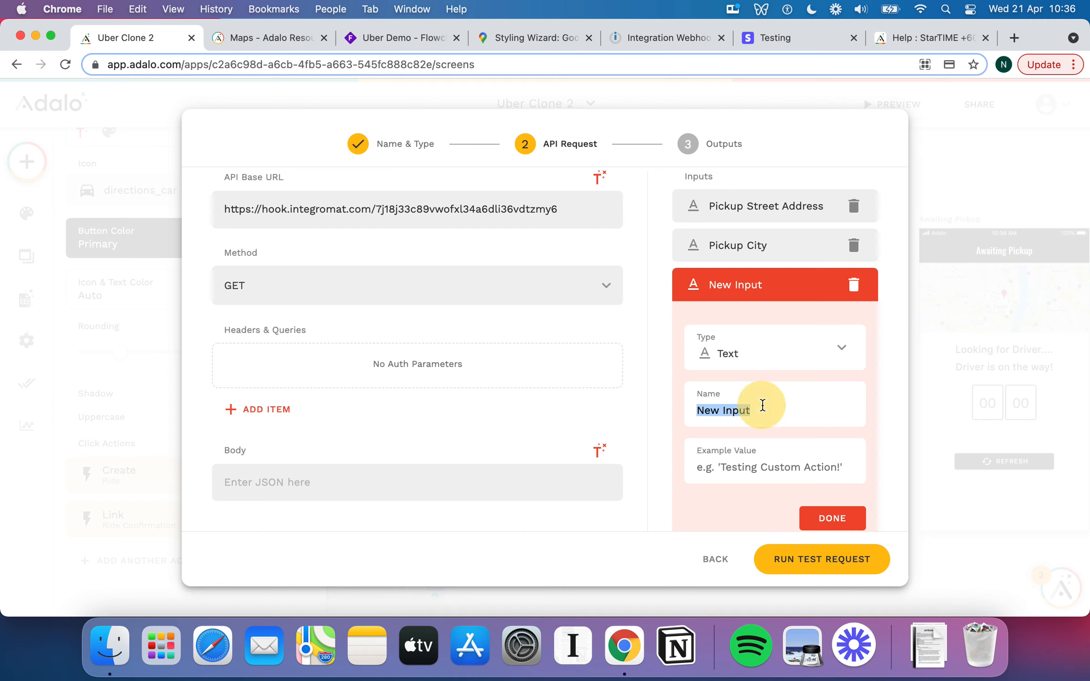
text(Pickup )
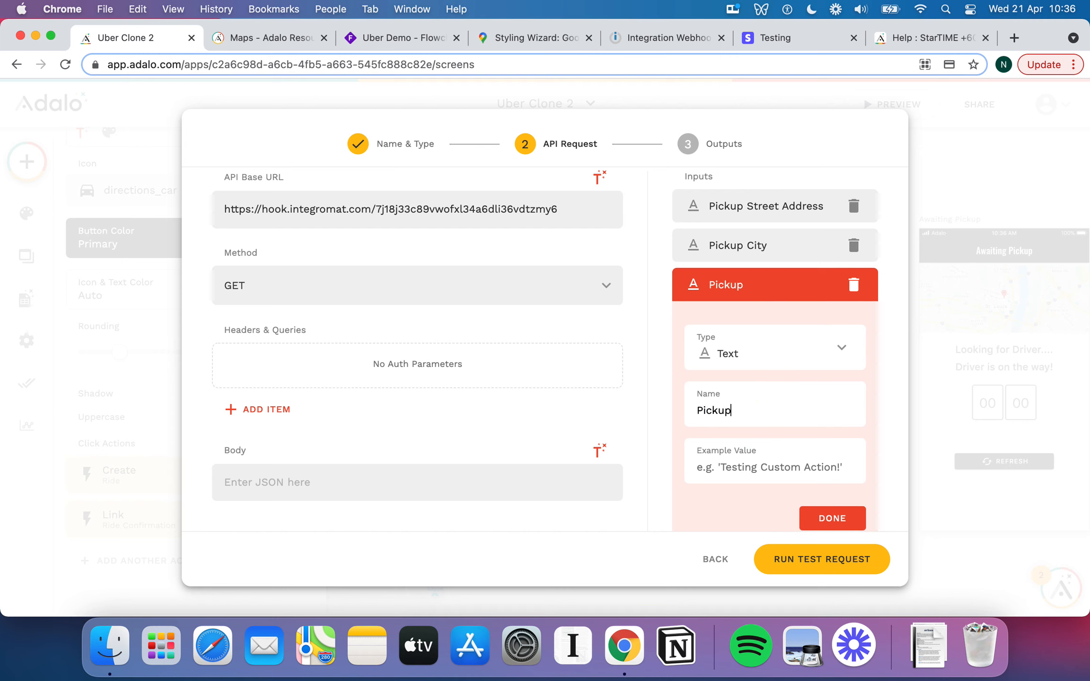
text(Country)
text(United)
text( Kingdom)
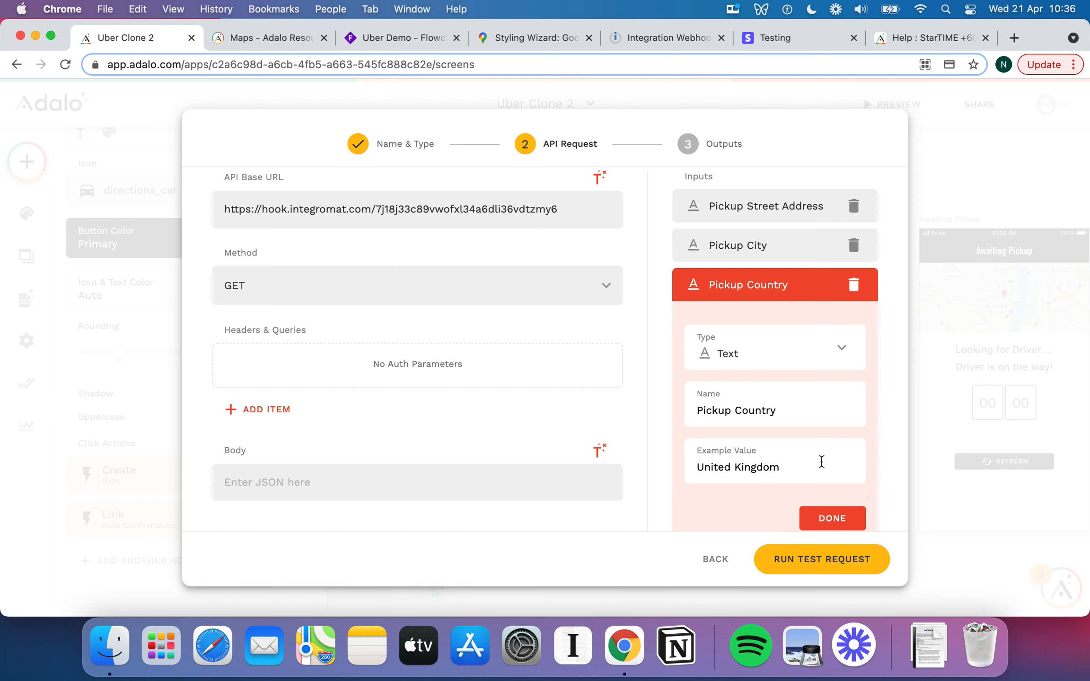
scroll(821, 461, down, 2)
click(834, 466)
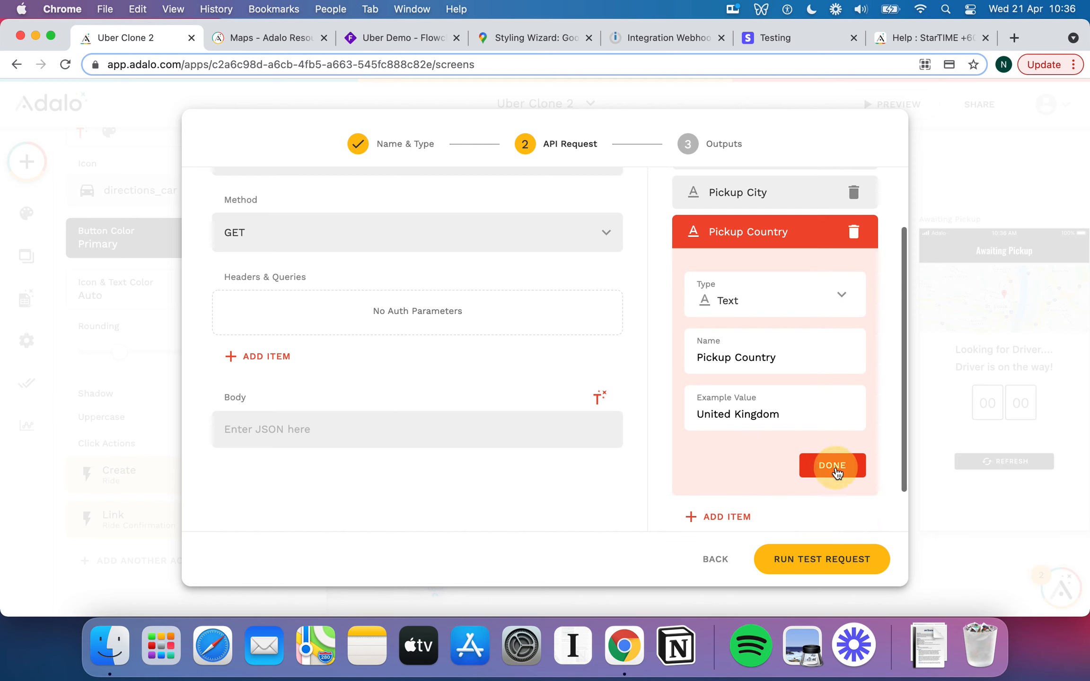
click(737, 327)
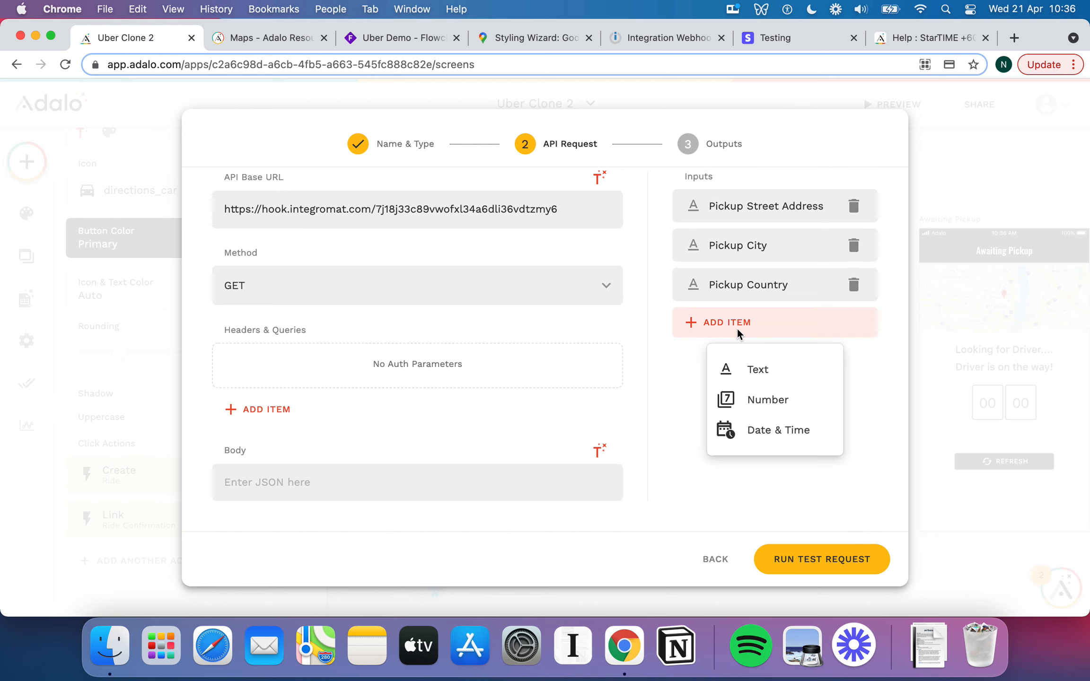
click(770, 374)
triple_click(768, 450)
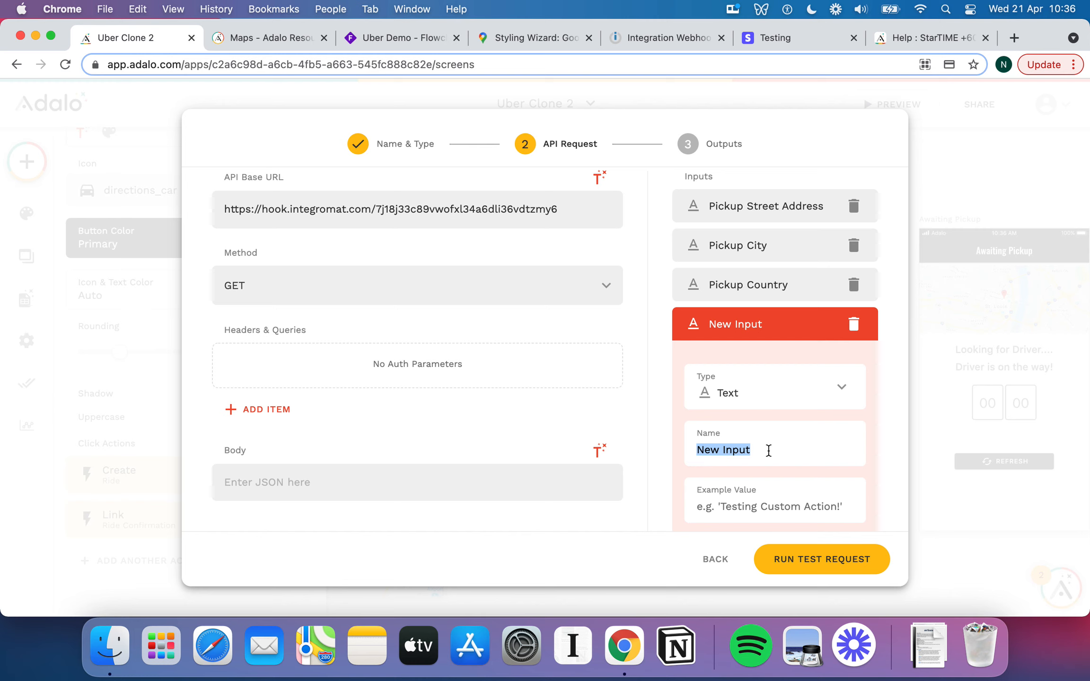
text(D)
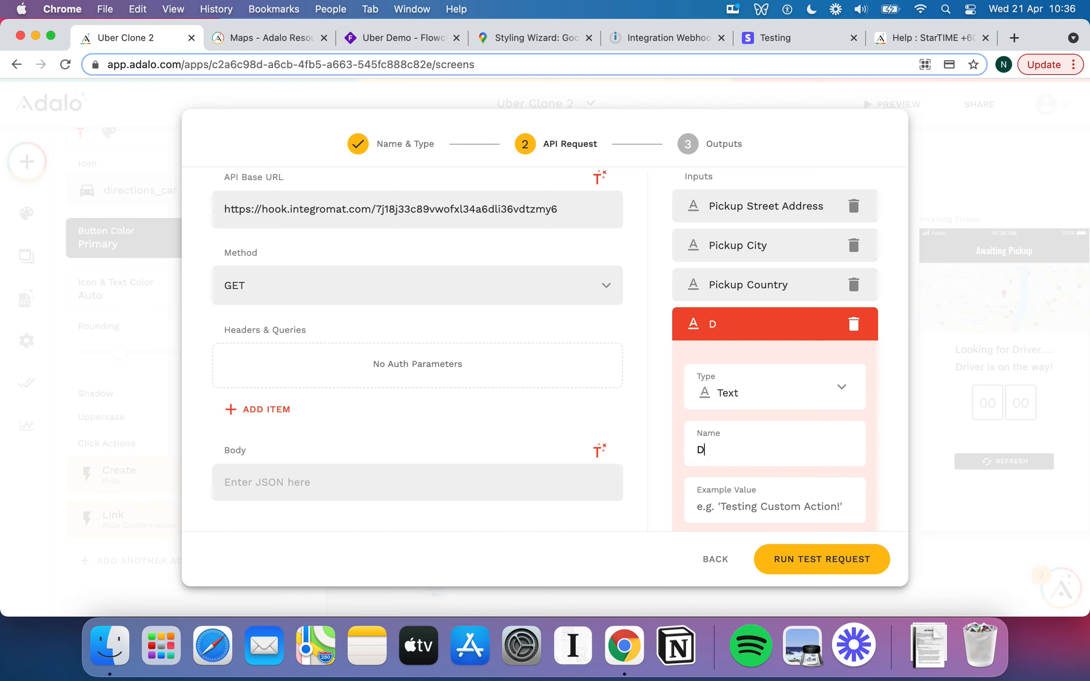
text(estination Street Addr)
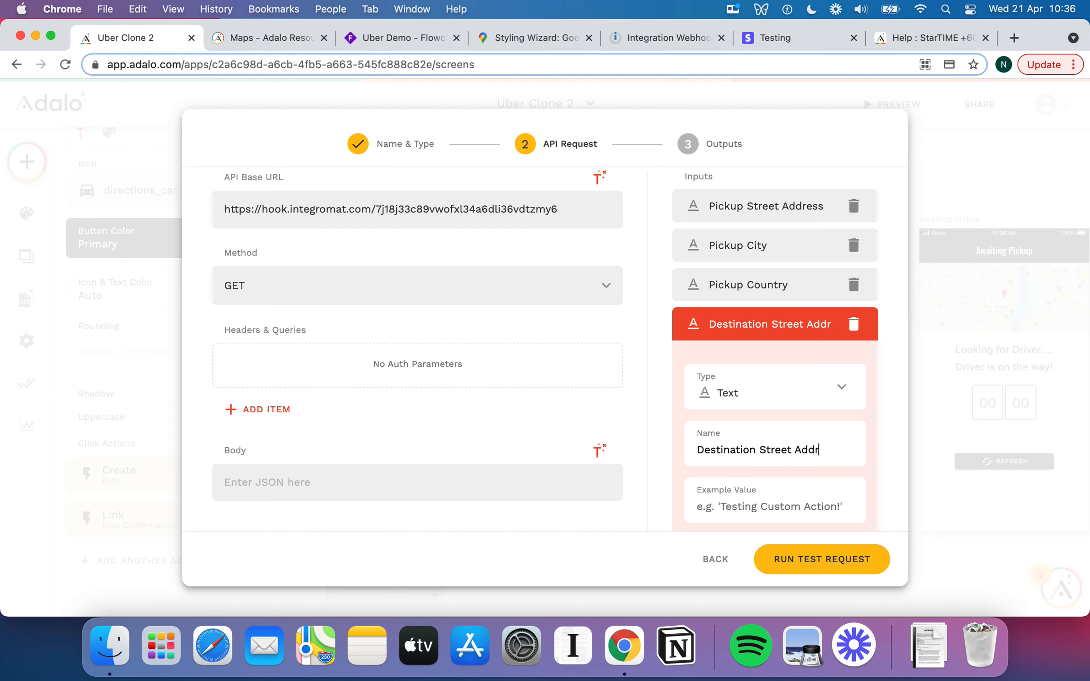
text(ess)
scroll(775, 440, down, 2)
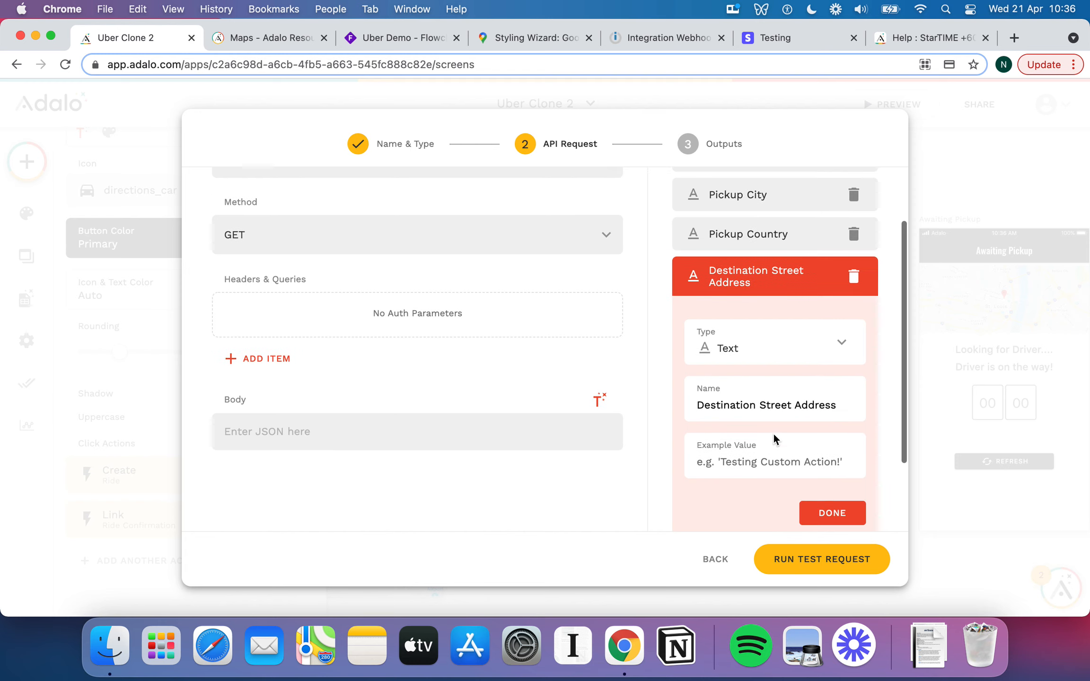
click(733, 455)
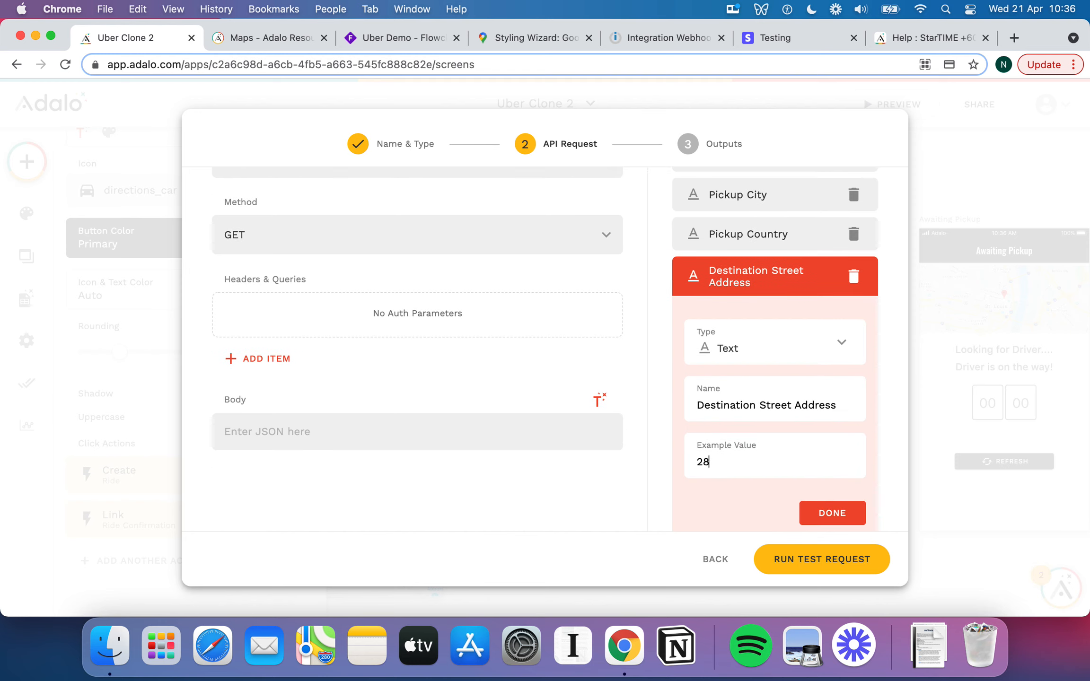
scroll(840, 502, down, 2)
click(831, 483)
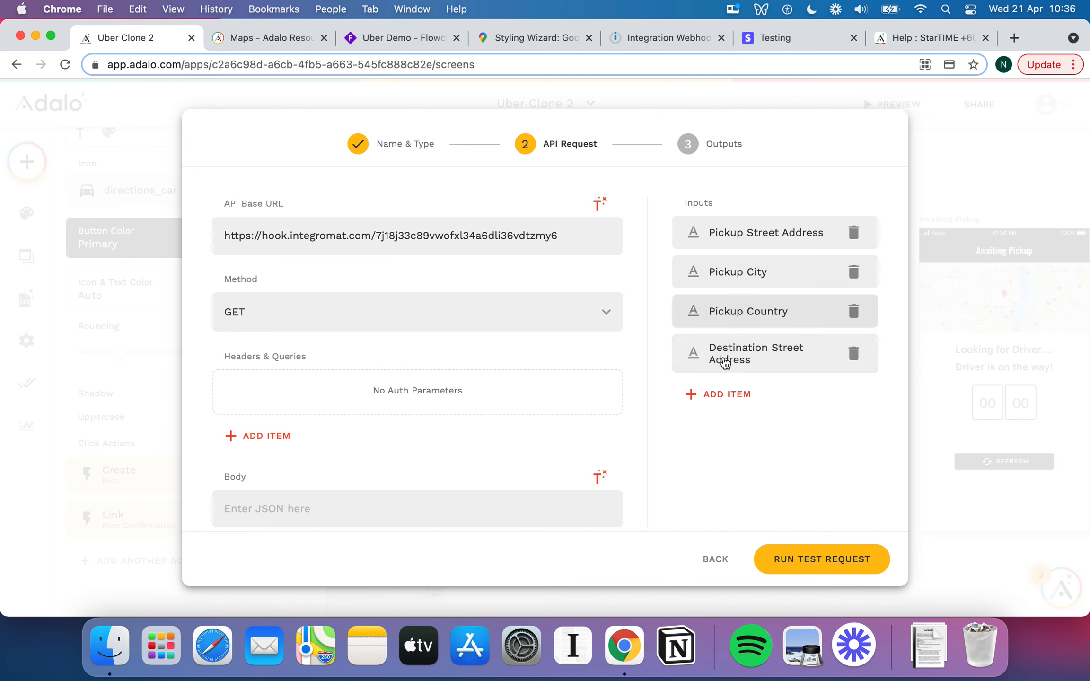
Add a From Street Address query parameter whose value is the Pickup Street Address input.
scroll(609, 386, down, 1)
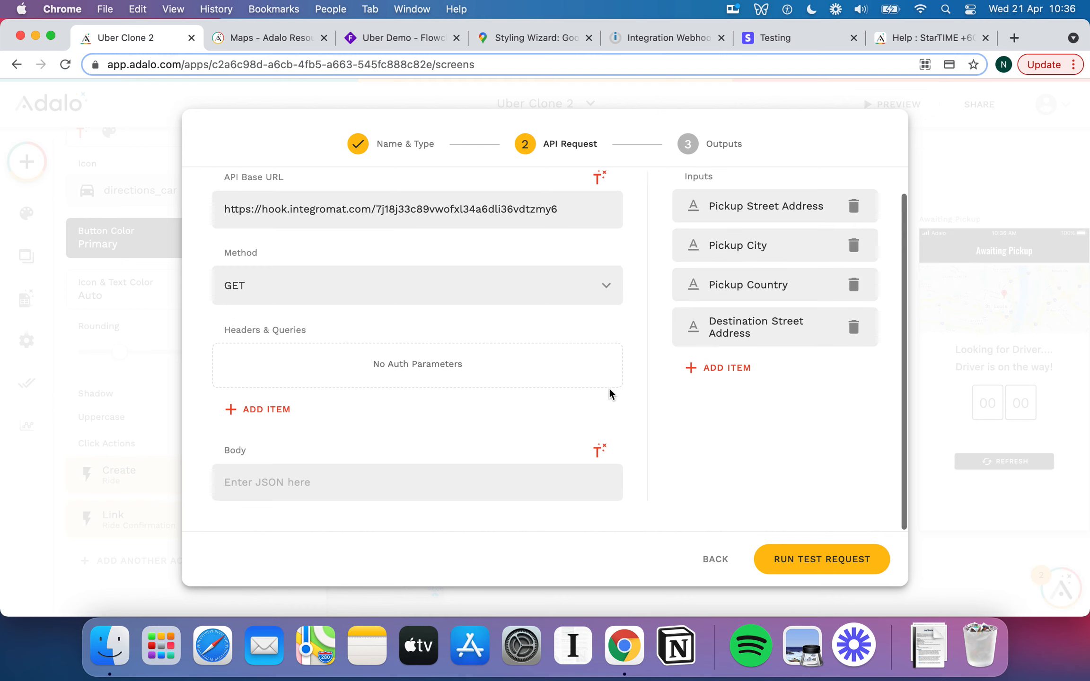
scroll(769, 262, up, 1)
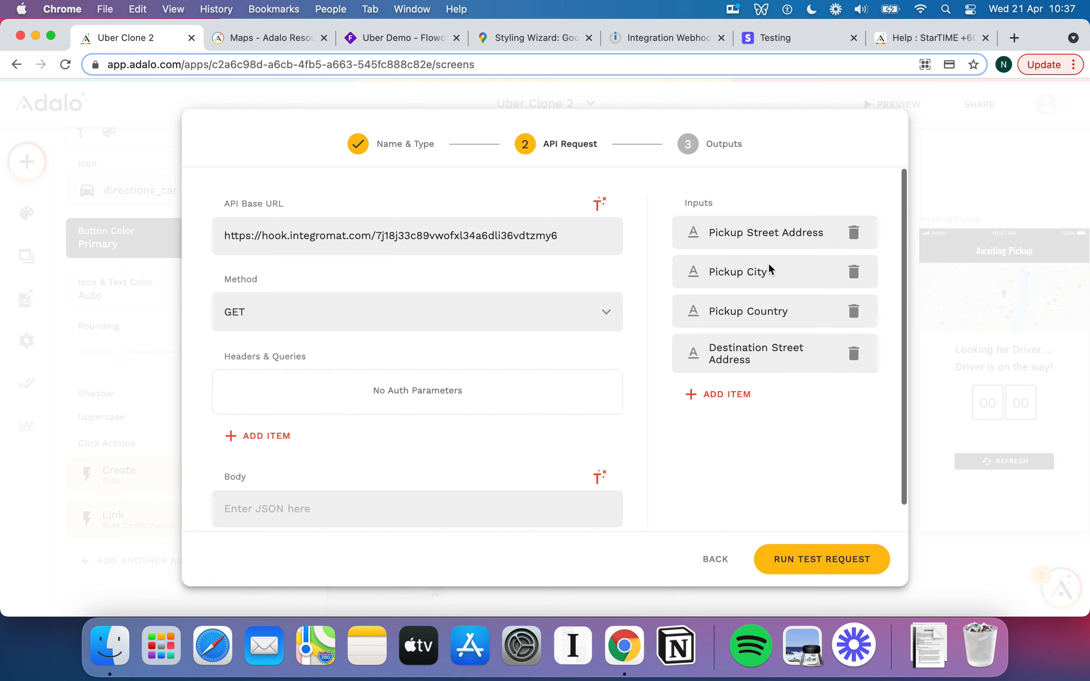
click(275, 435)
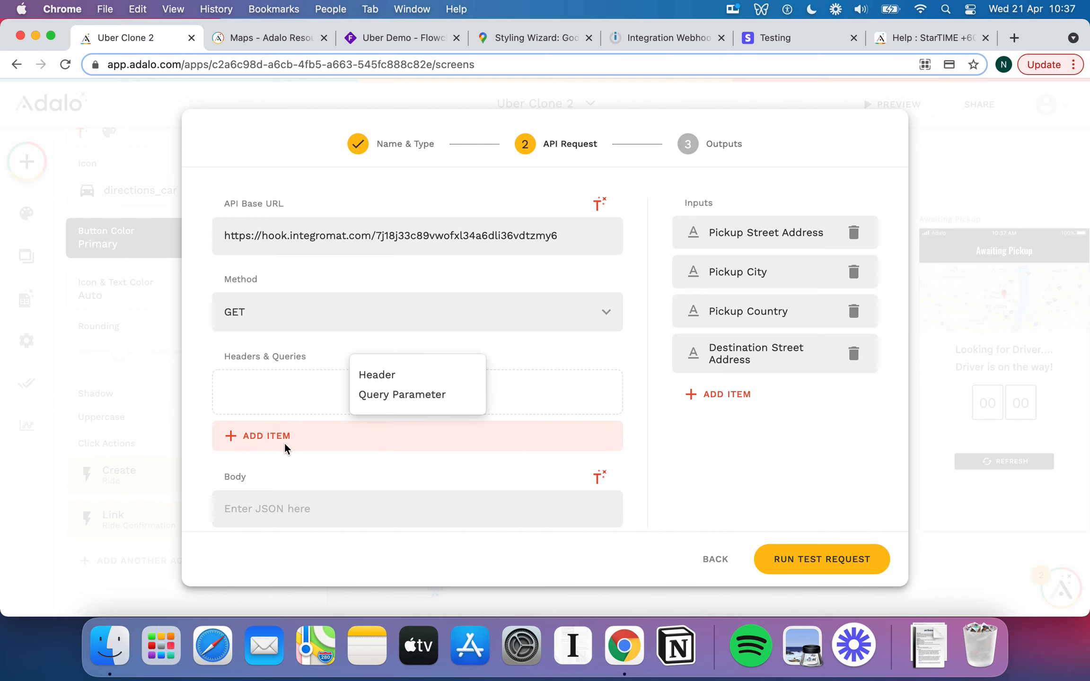
click(397, 396)
scroll(393, 433, down, 3)
scroll(393, 434, down, 2)
click(361, 292)
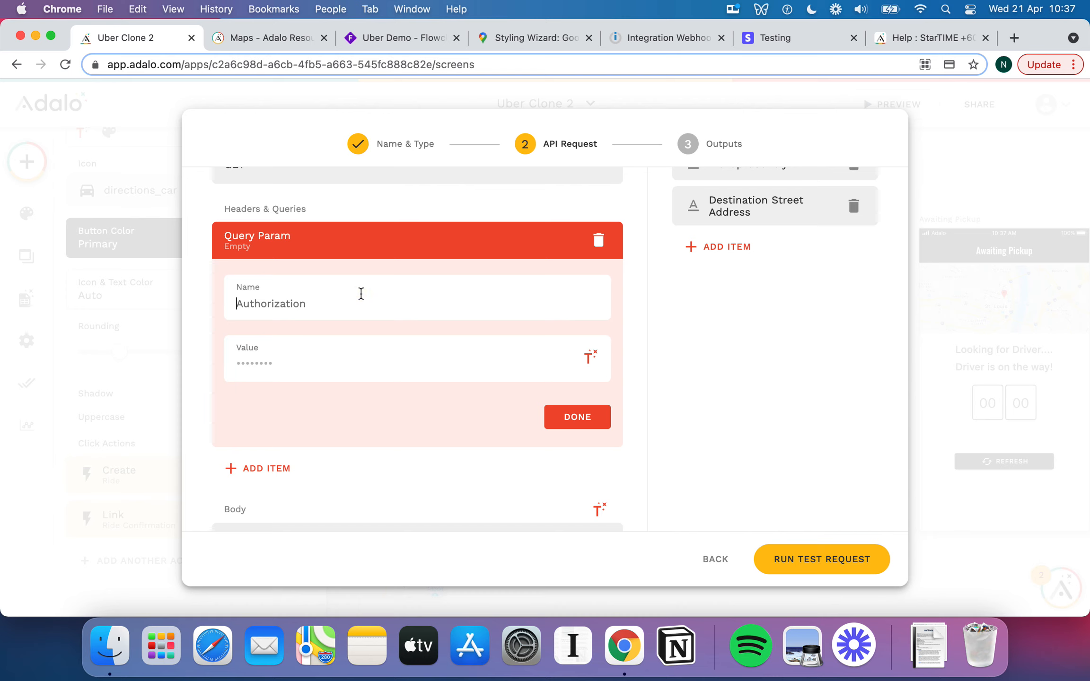
scroll(361, 293, up, 2)
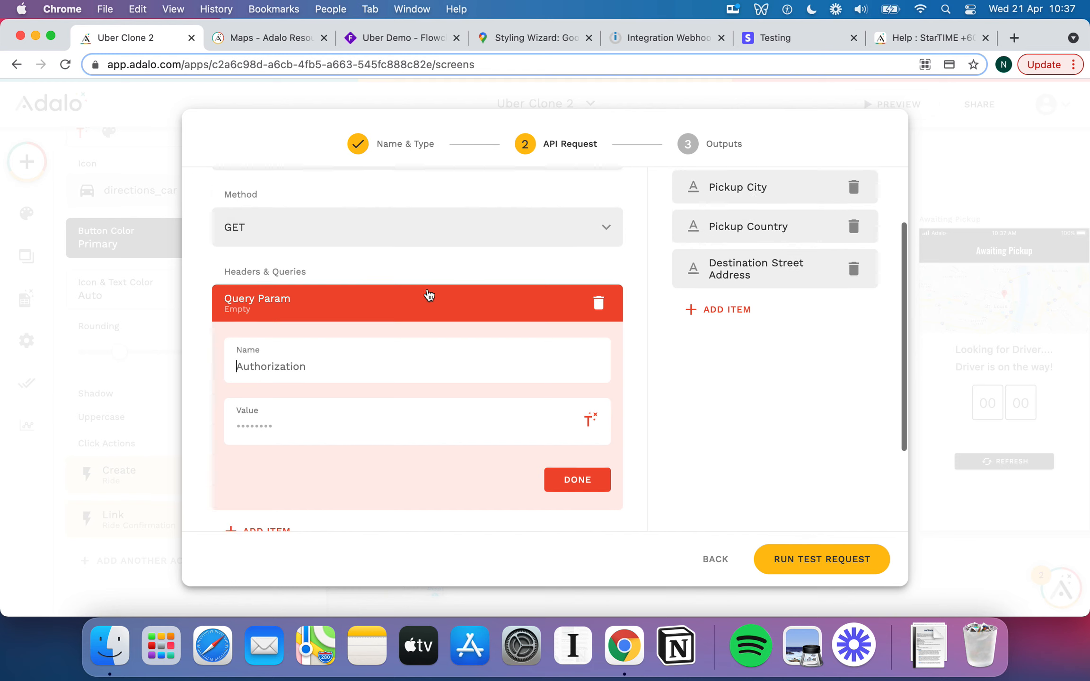
scroll(428, 294, up, 3)
scroll(452, 369, down, 1)
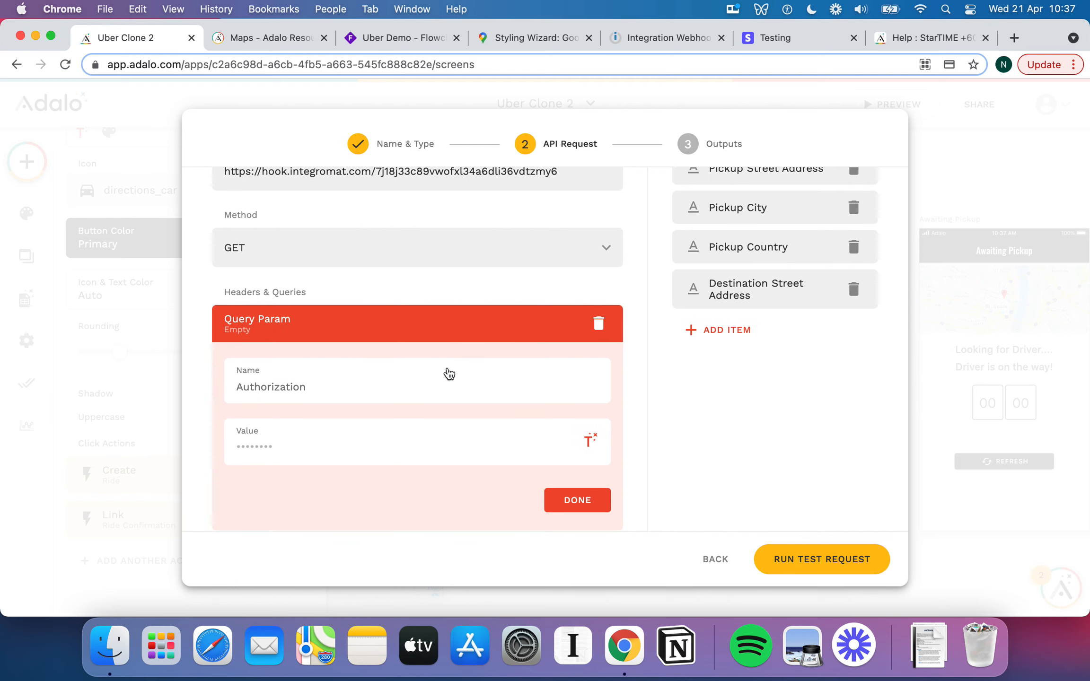
text(From Street Address)
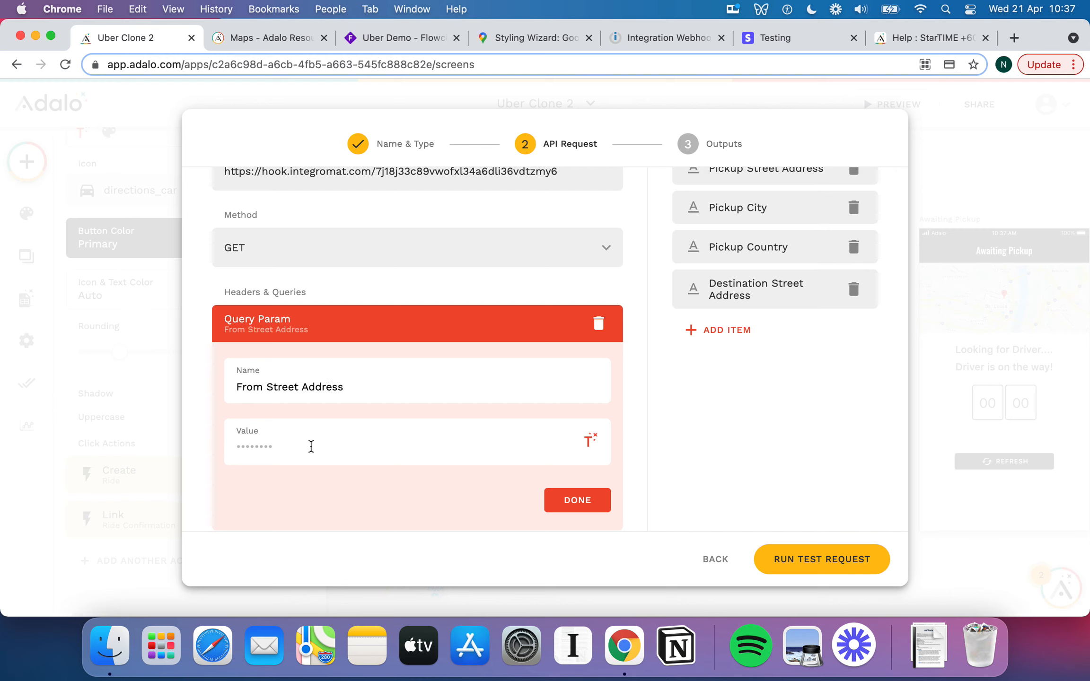
click(595, 446)
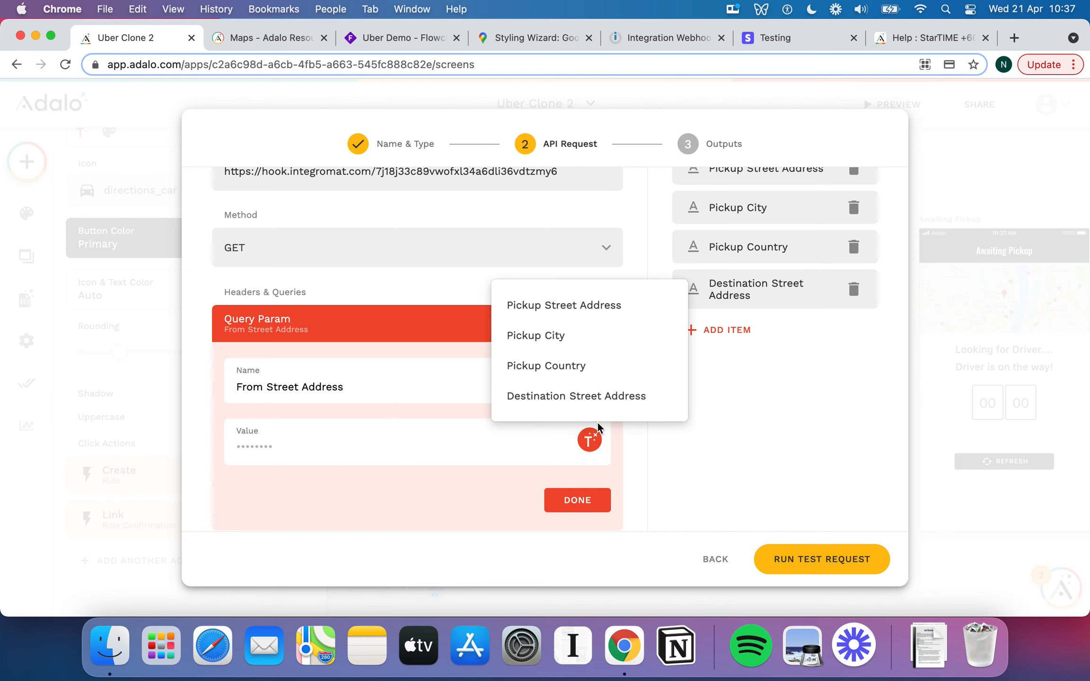
click(558, 317)
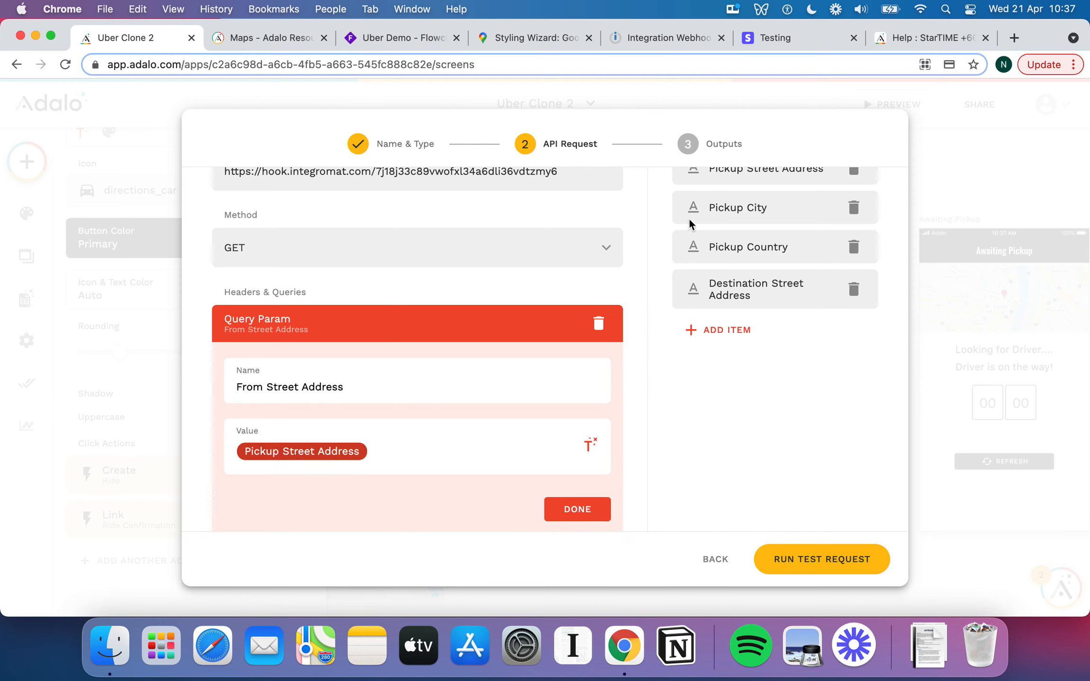
scroll(570, 445, down, 1)
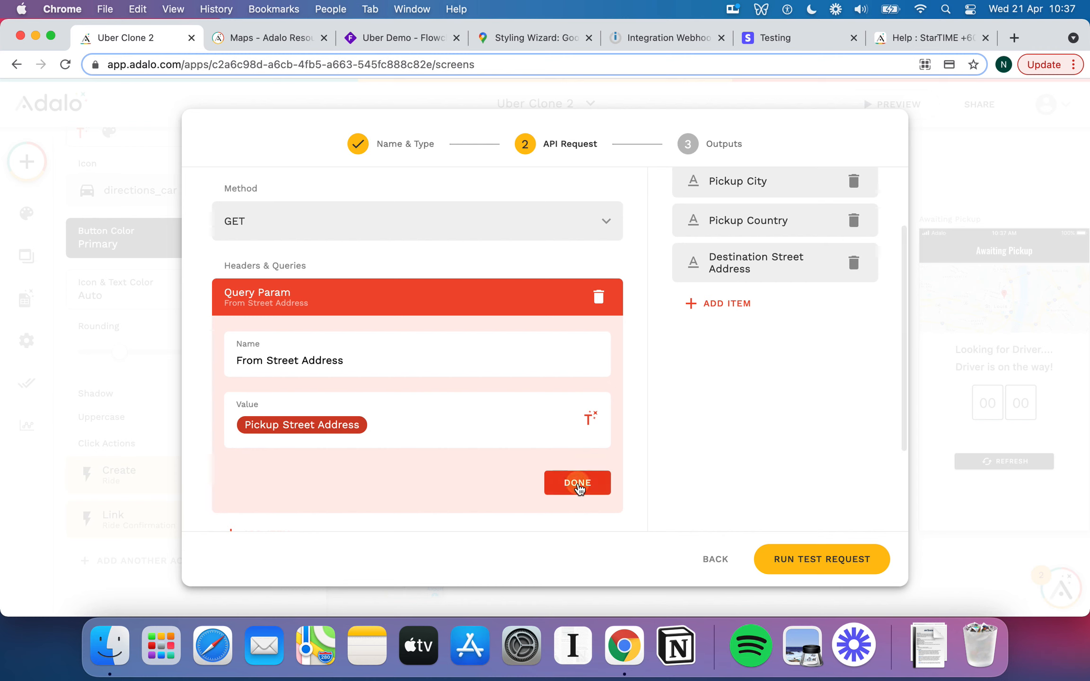
click(577, 481)
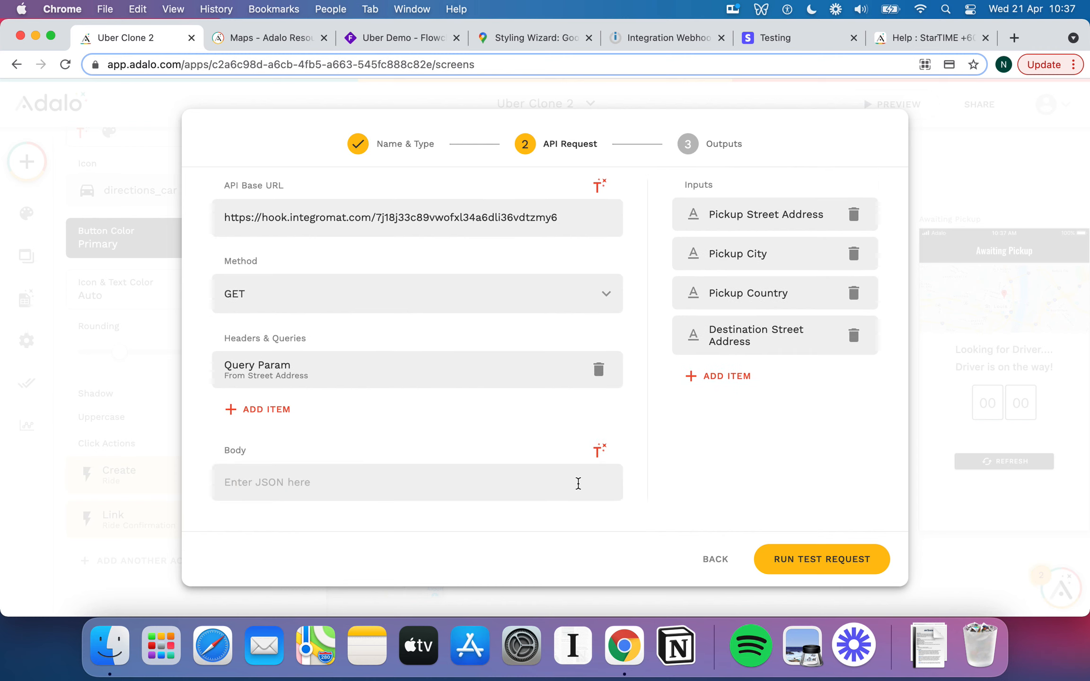
Add a From City query parameter whose value is the Pickup City input.
click(280, 412)
click(407, 375)
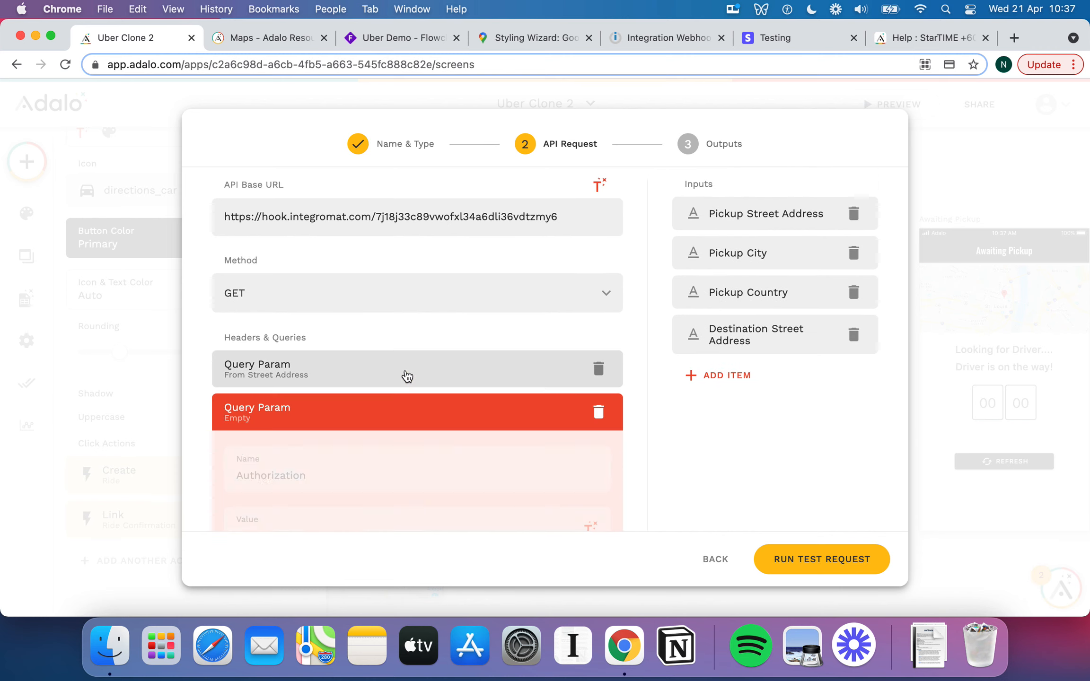
click(298, 477)
text(f)
key(BackSpace)
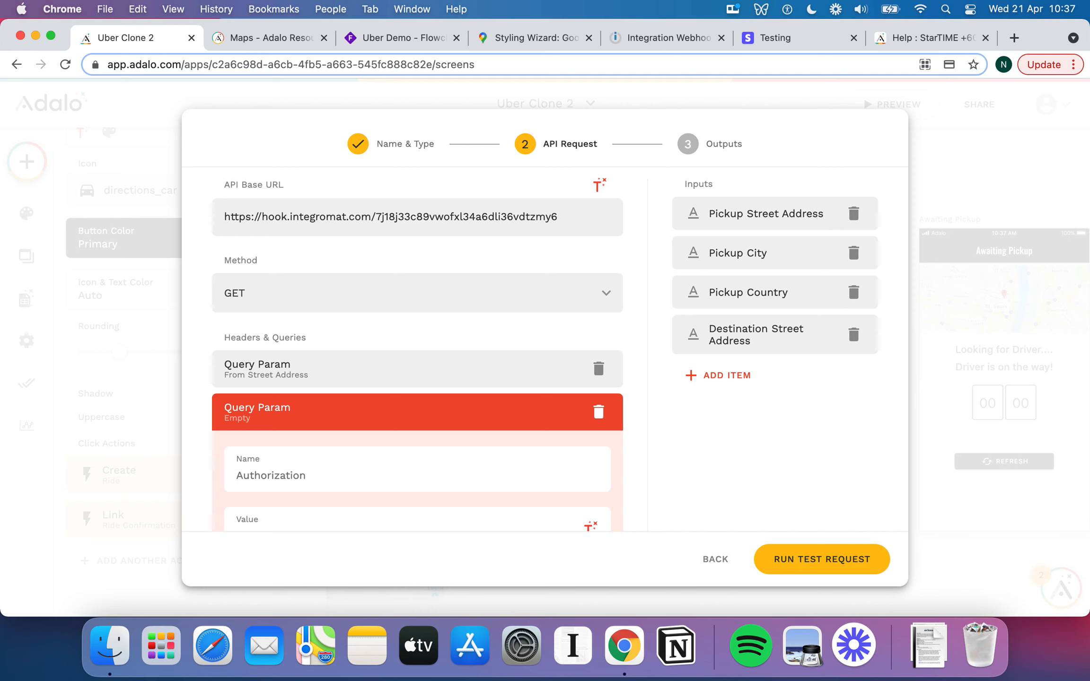
text(From City)
scroll(348, 481, down, 2)
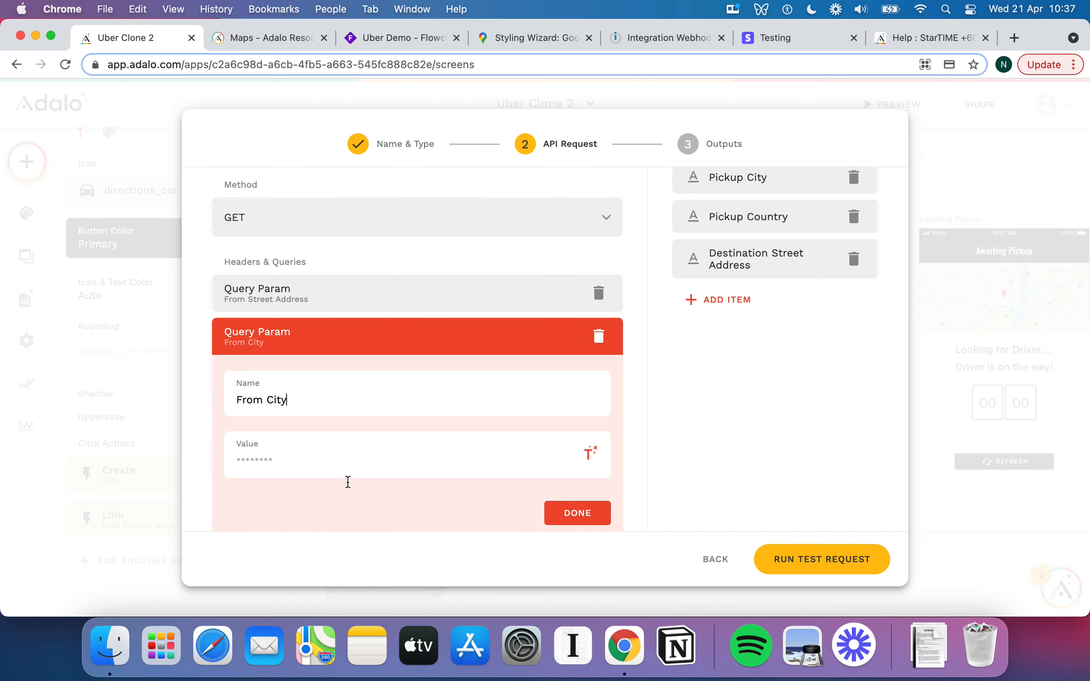
click(594, 455)
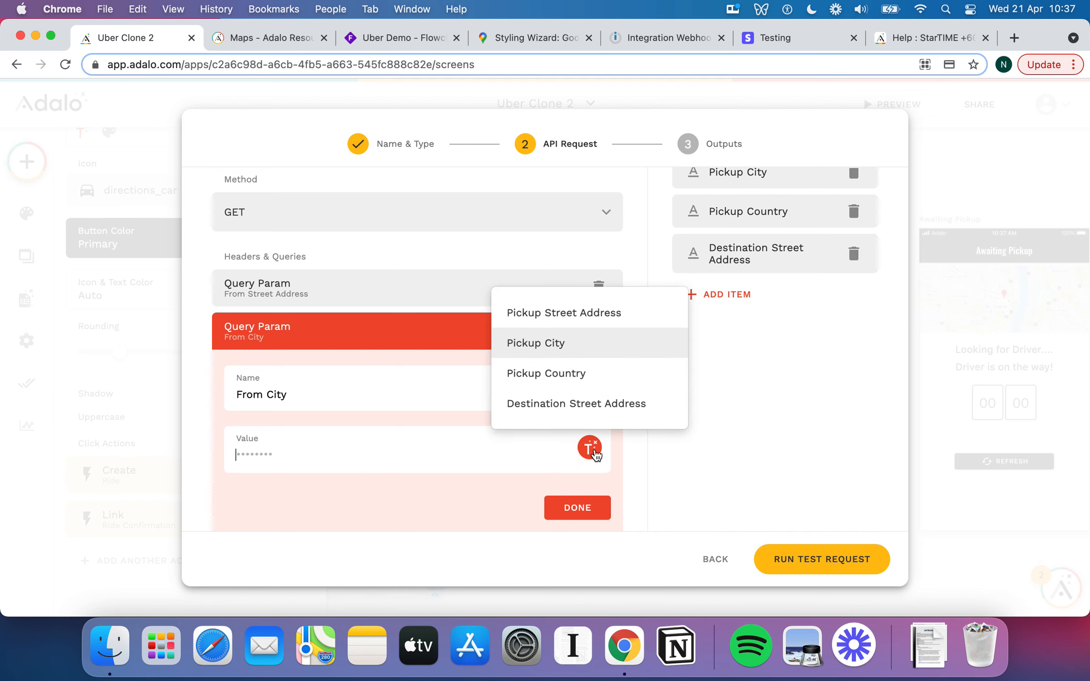
click(535, 343)
click(578, 507)
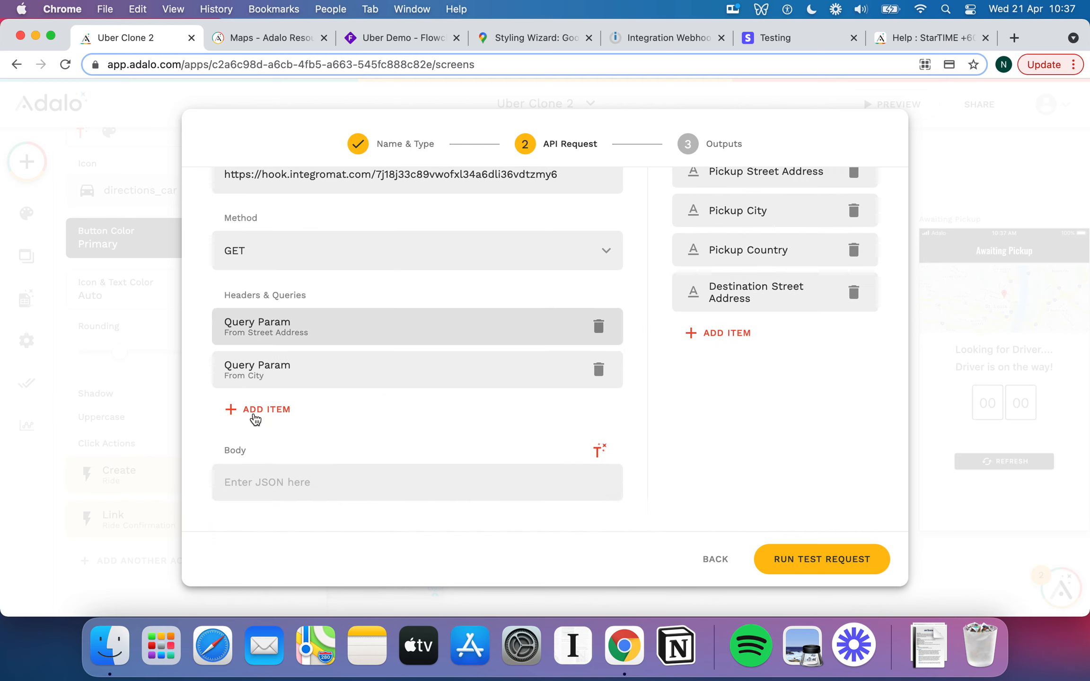
Add a From Country query parameter carrying the Pickup Country magic text.
click(255, 415)
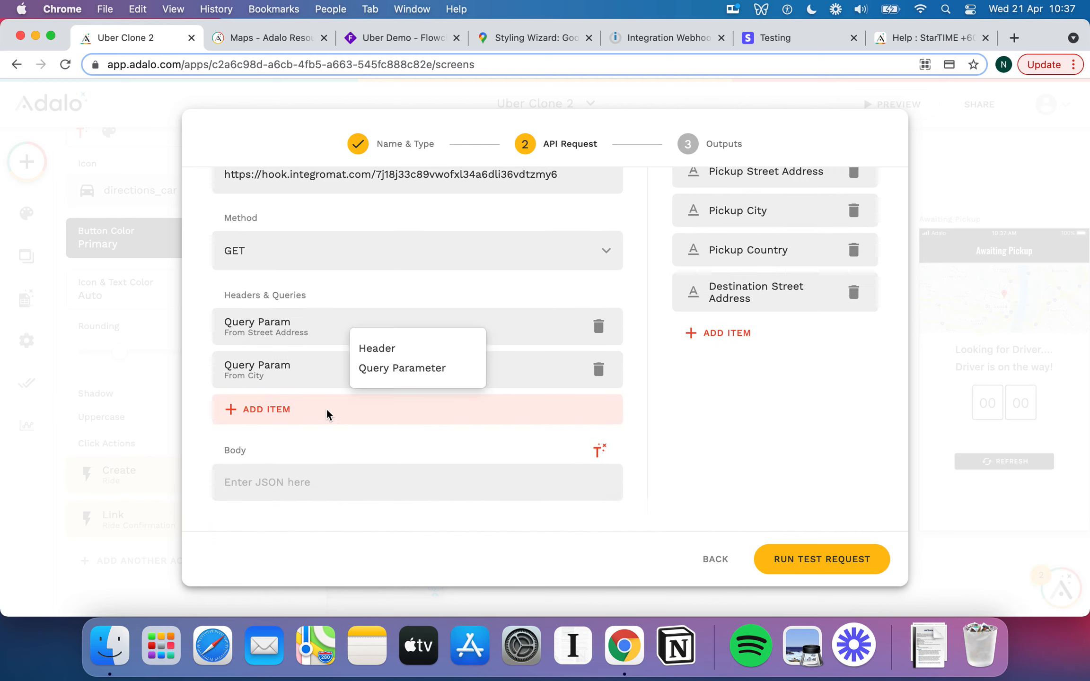
click(417, 368)
scroll(328, 417, down, 2)
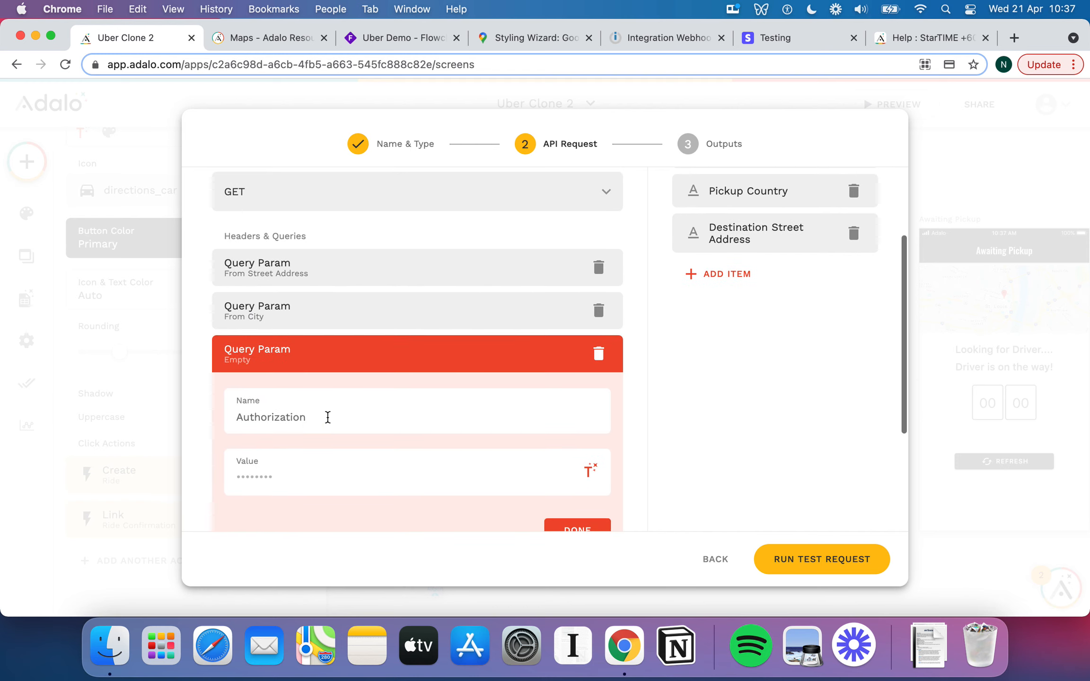
text(From Country)
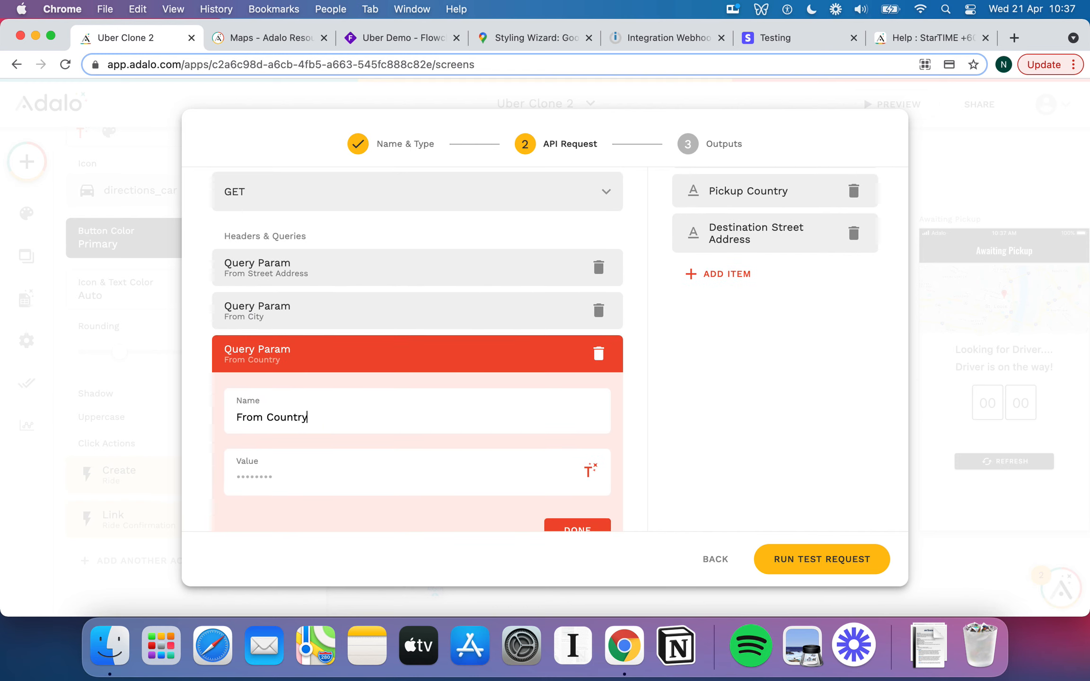
click(587, 470)
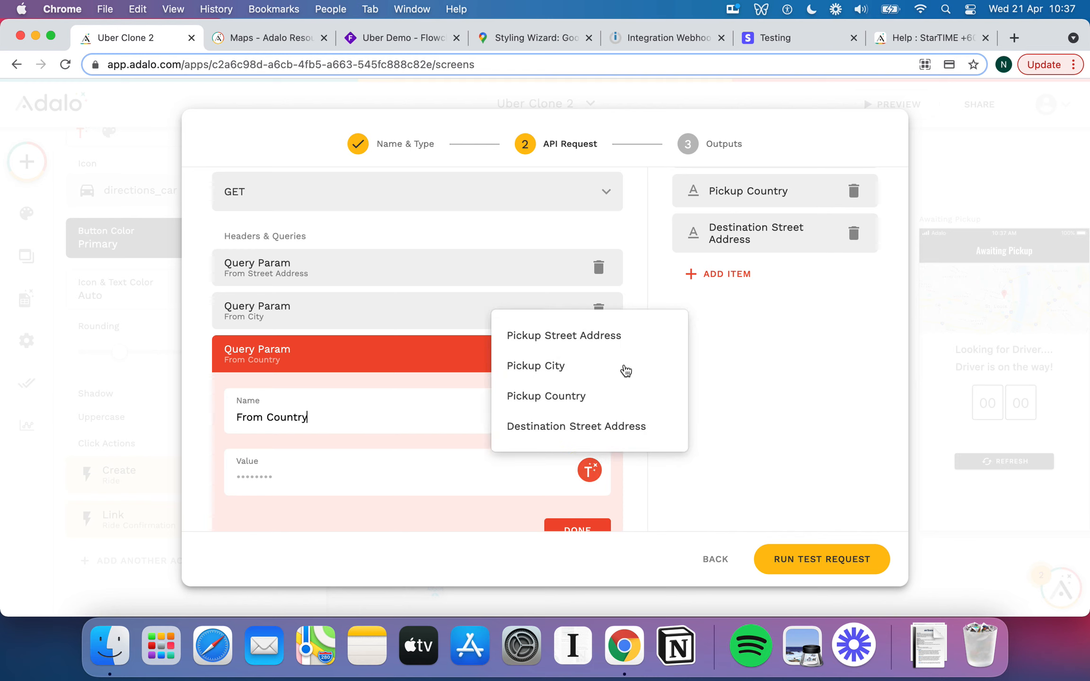
click(595, 401)
scroll(589, 516, down, 1)
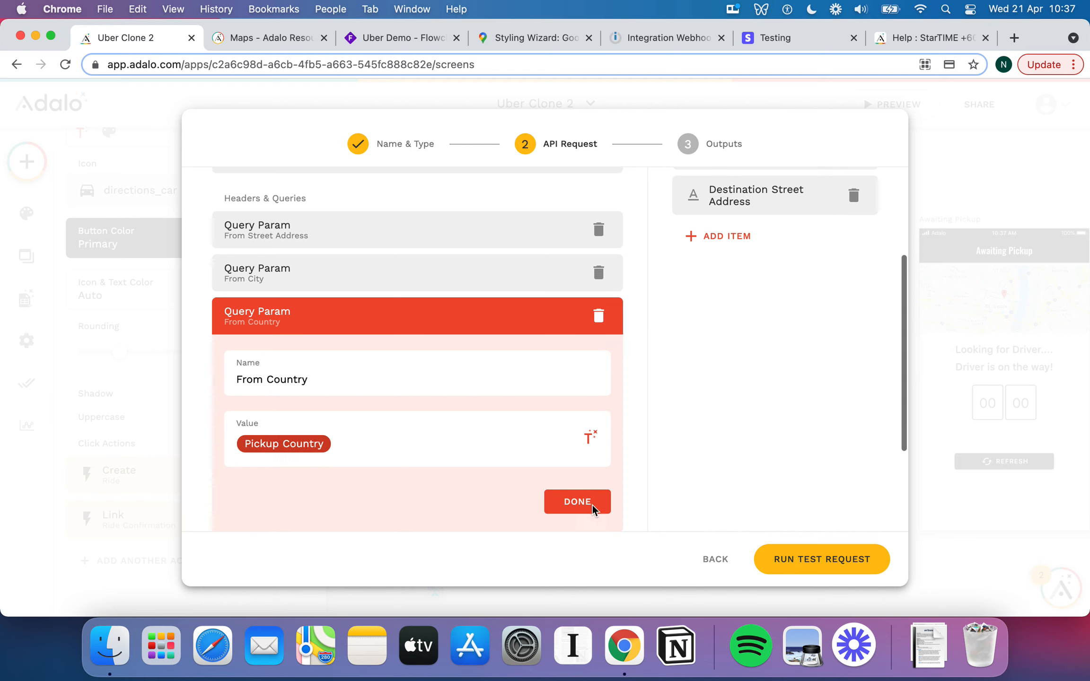
click(593, 505)
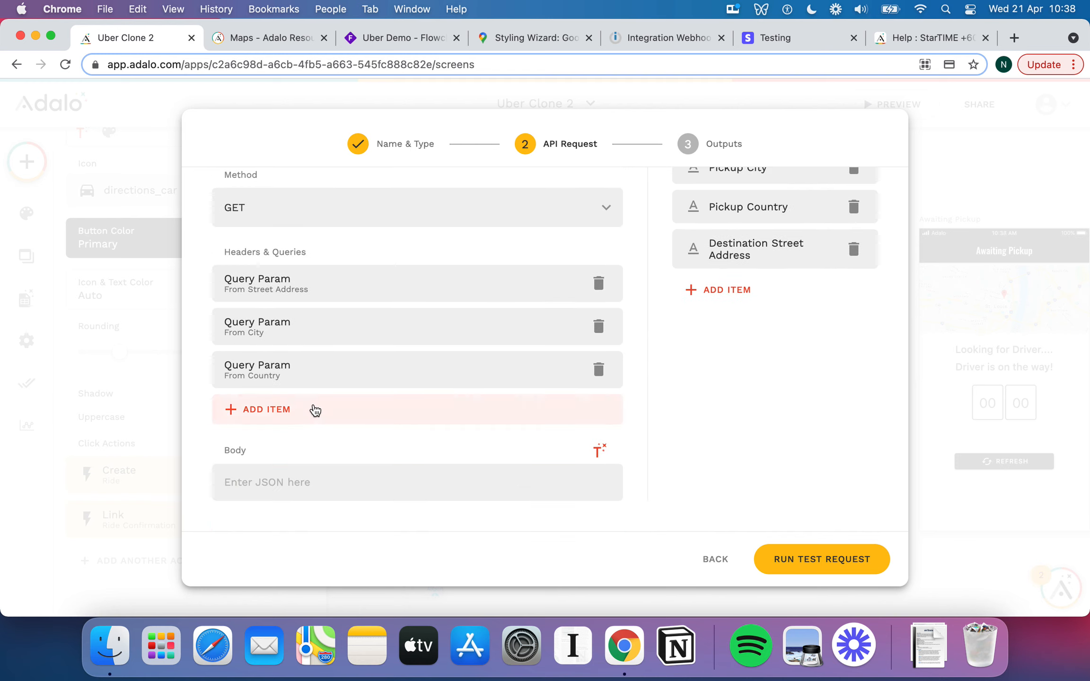
Add a To Address query parameter carrying Destination Street Address.
click(313, 409)
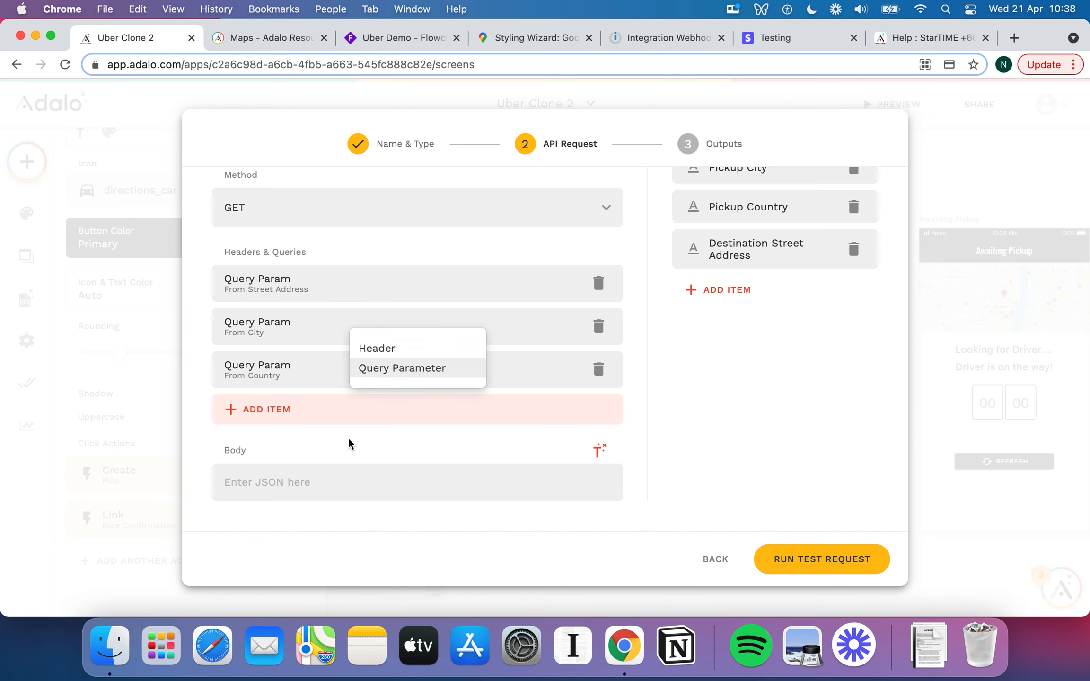
click(378, 368)
click(287, 469)
text(TO)
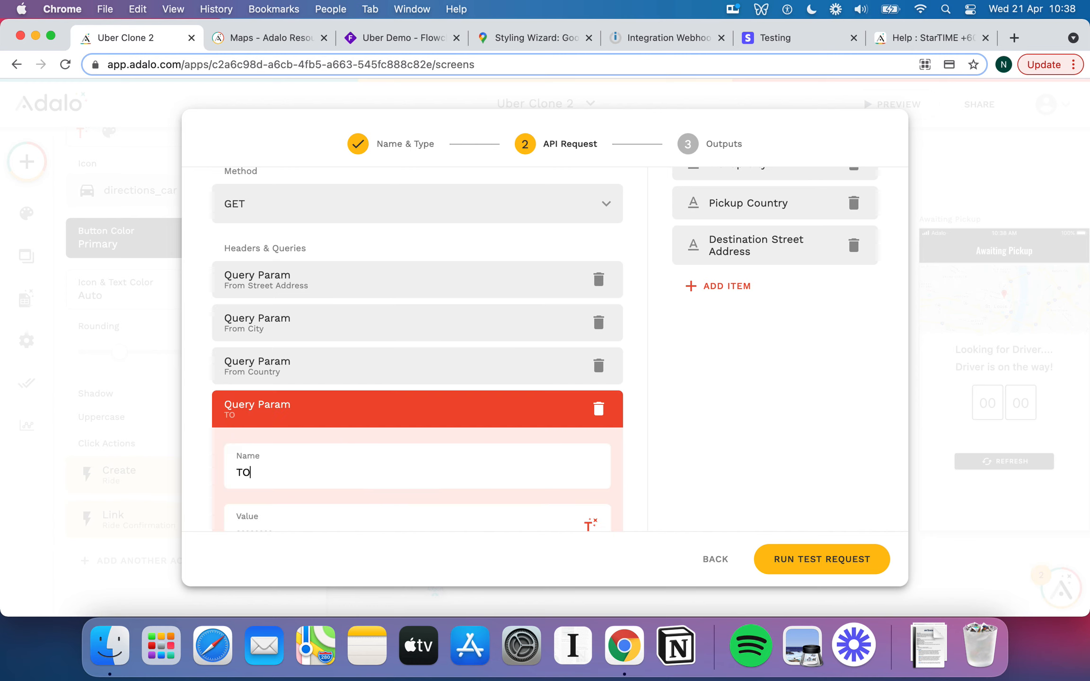
text( Address)
scroll(459, 419, down, 1)
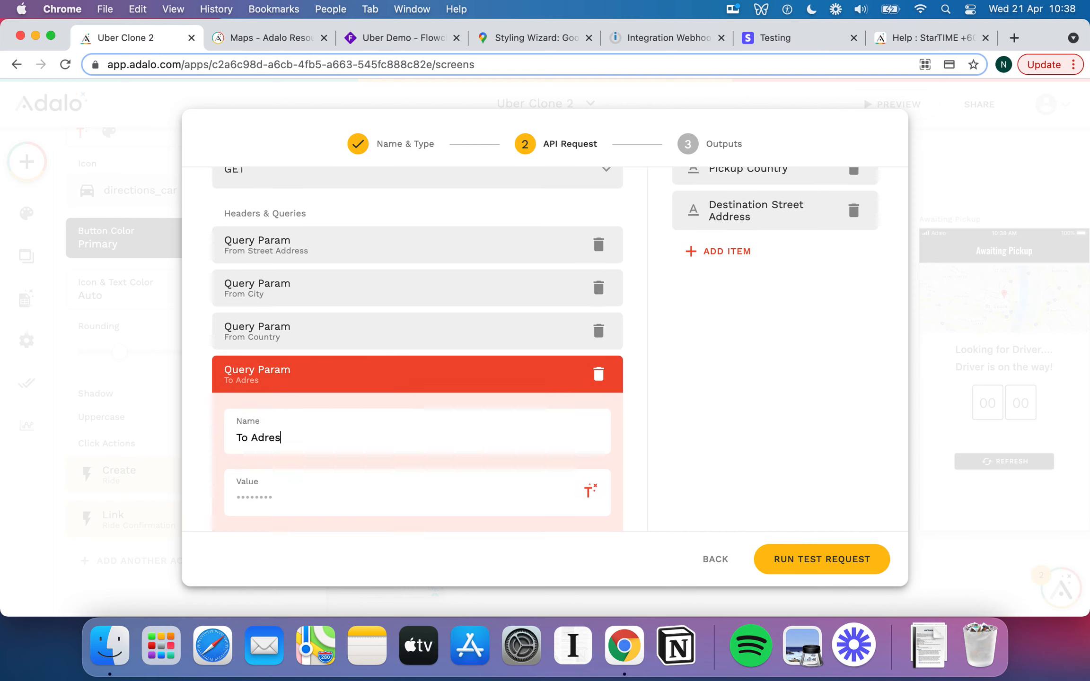
click(383, 487)
click(590, 491)
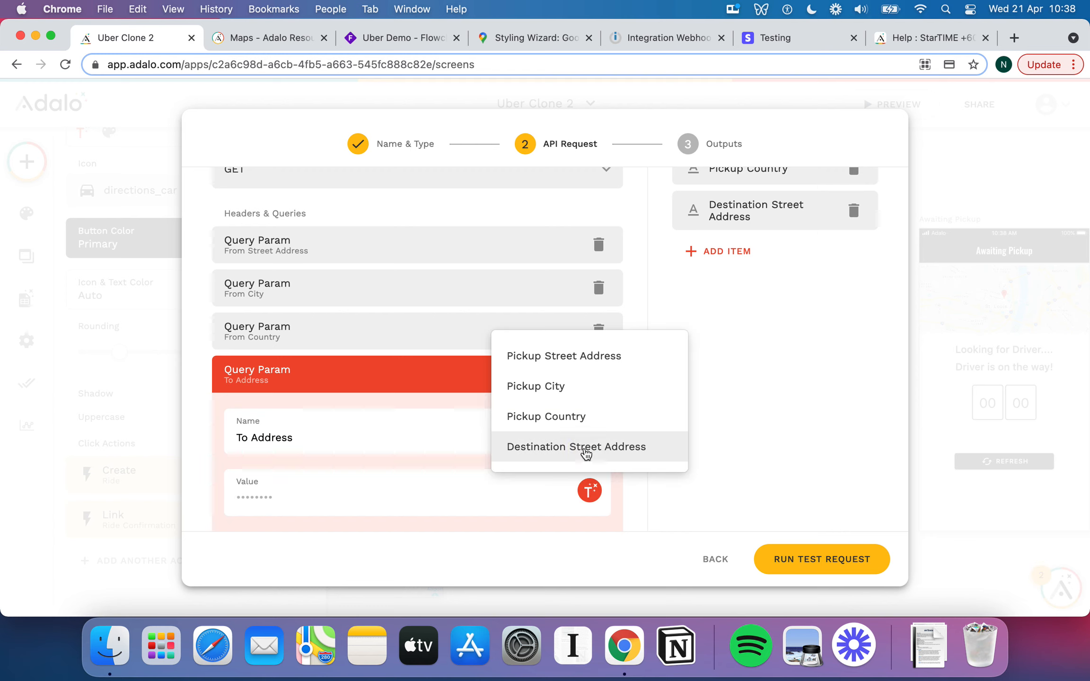
click(573, 446)
scroll(658, 416, down, 5)
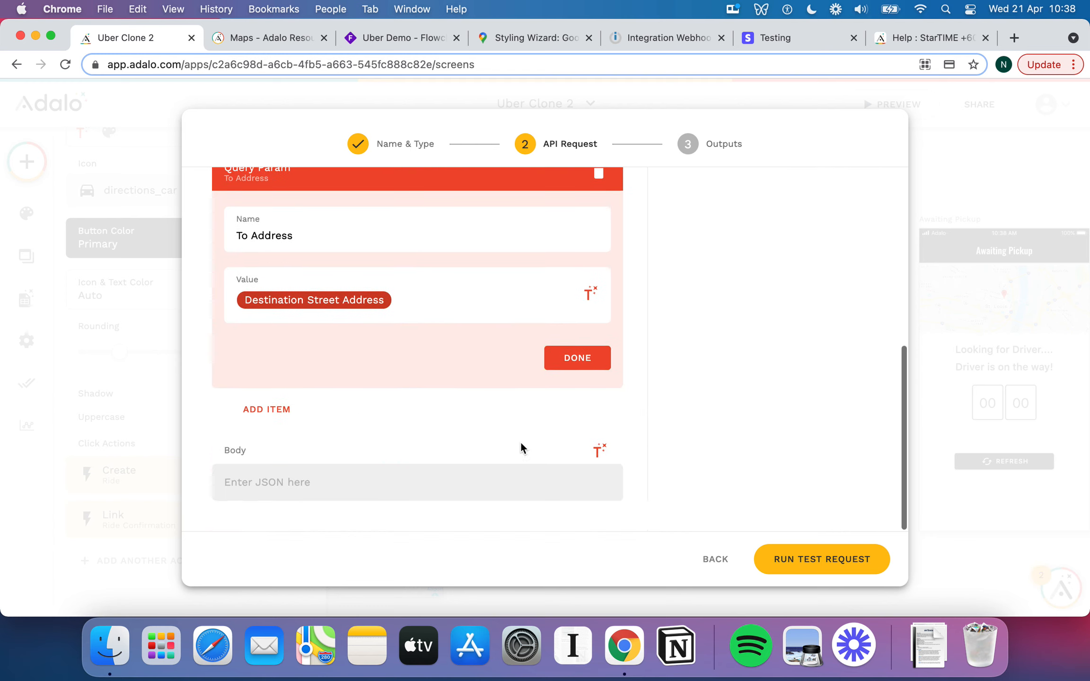
scroll(625, 390, up, 3)
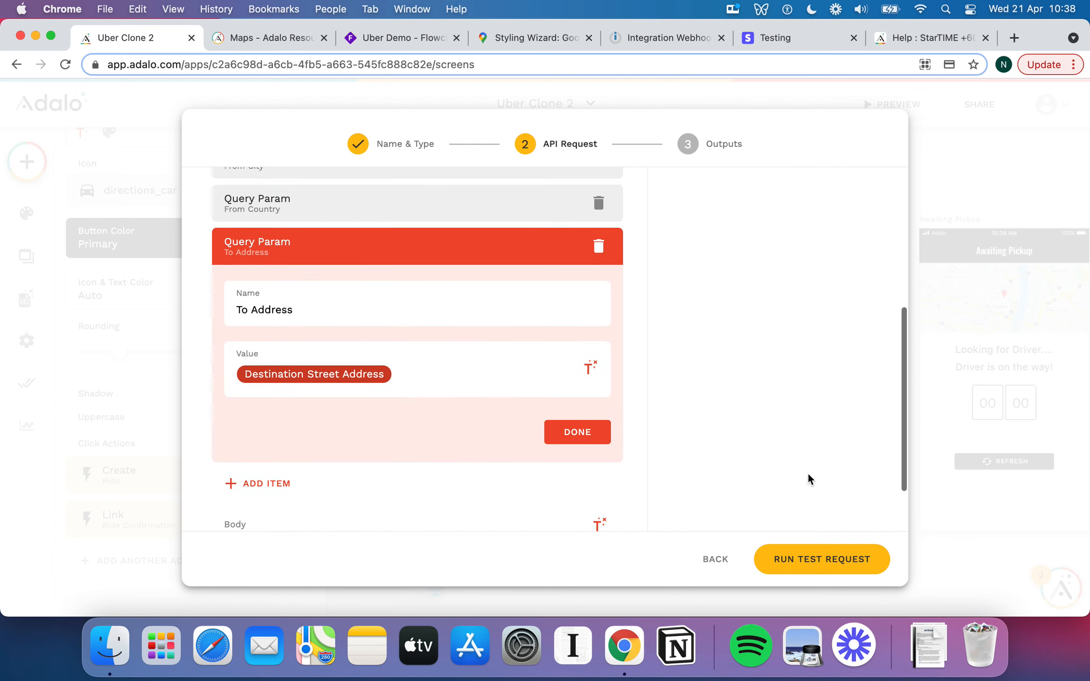
Run Adalo's test request, confirm the full response reads 'Accepted', and return to Integromat.
click(651, 36)
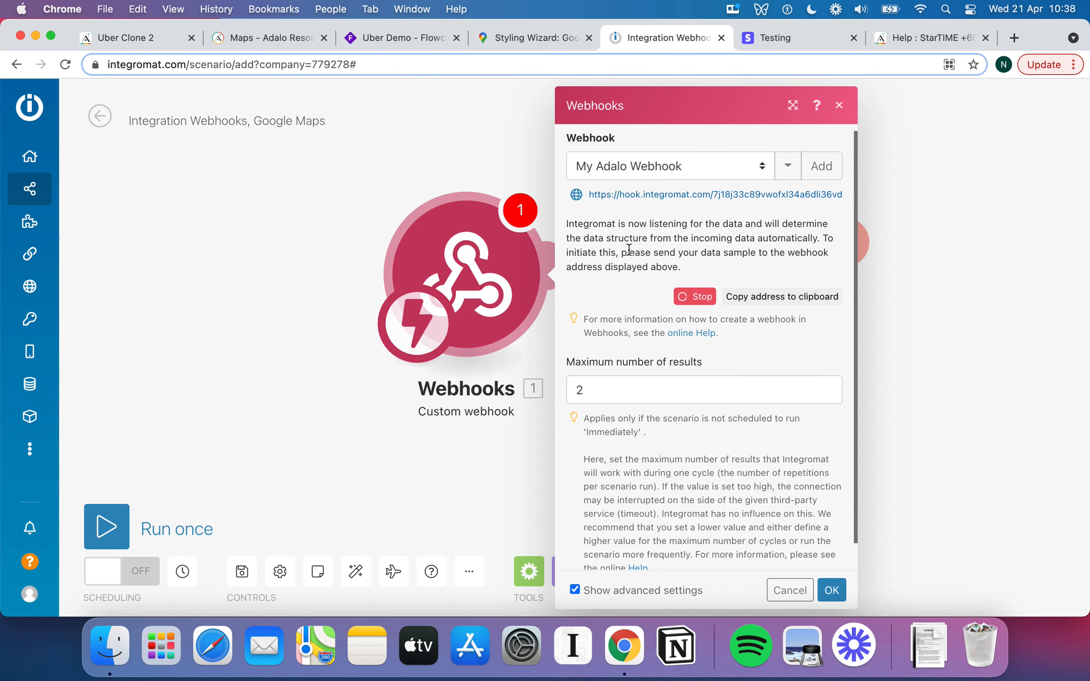
click(149, 38)
click(820, 563)
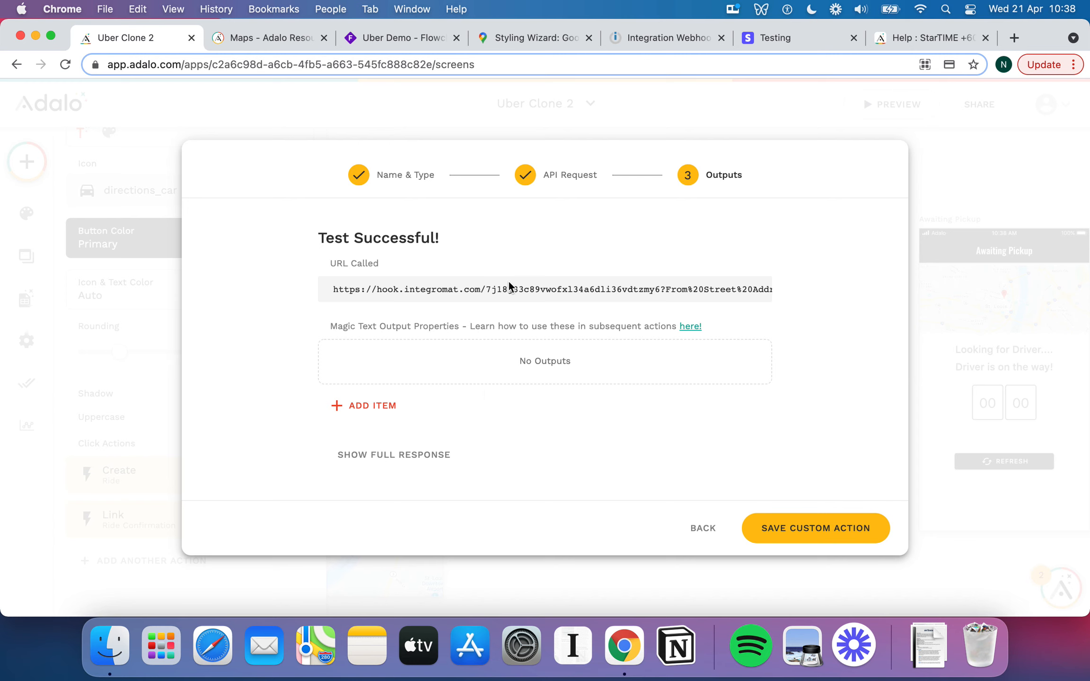
click(429, 455)
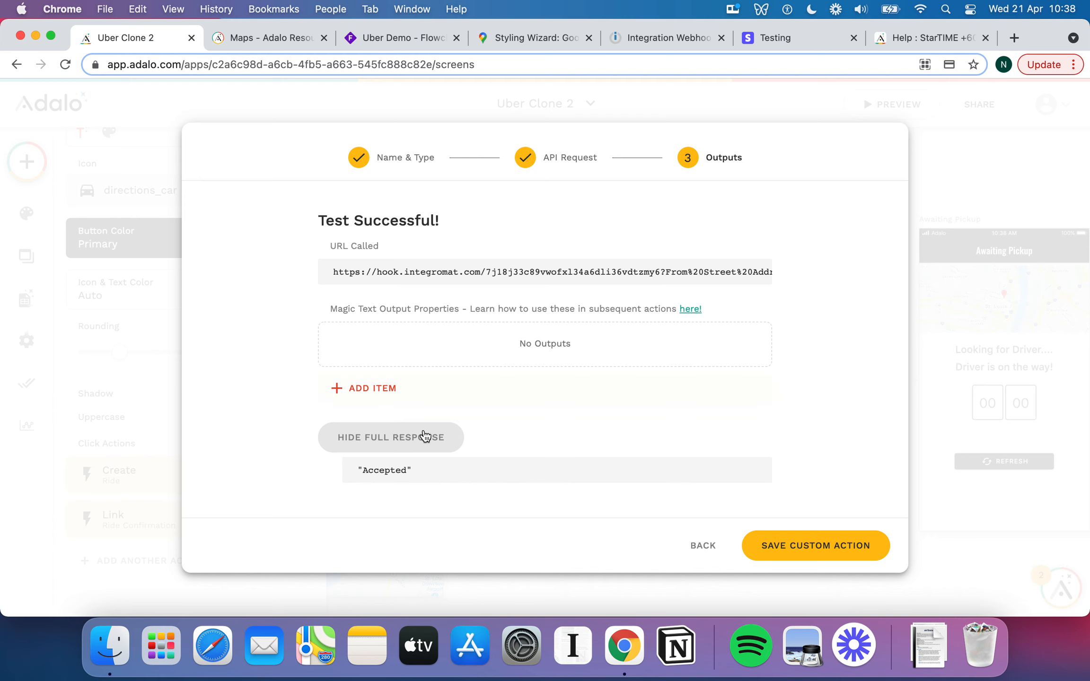
click(419, 441)
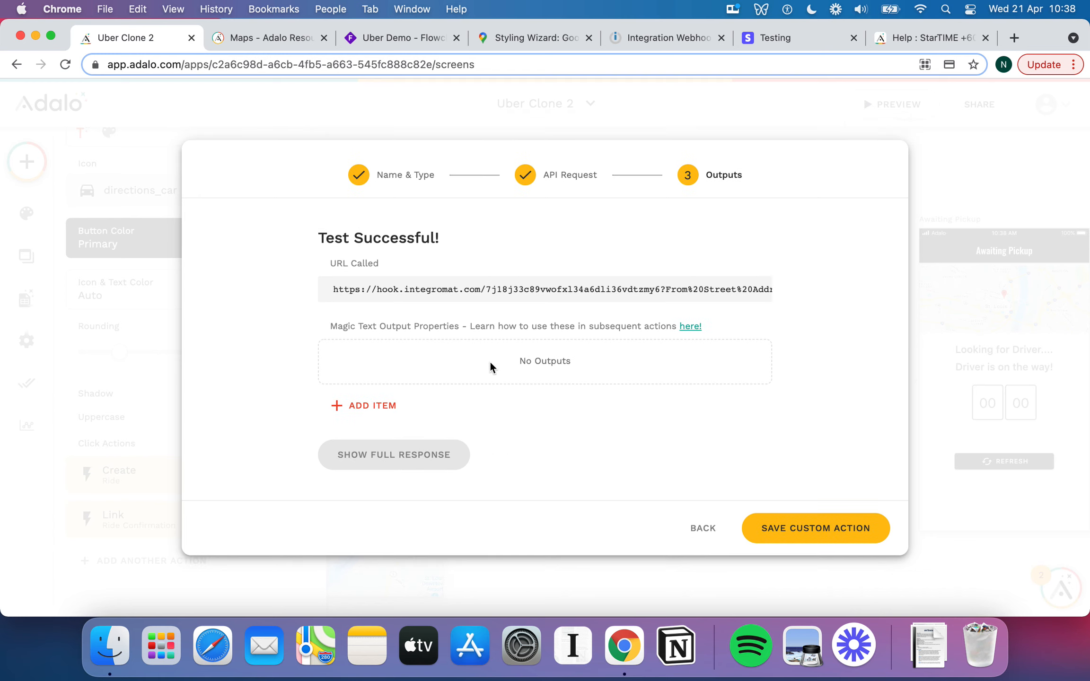
click(637, 38)
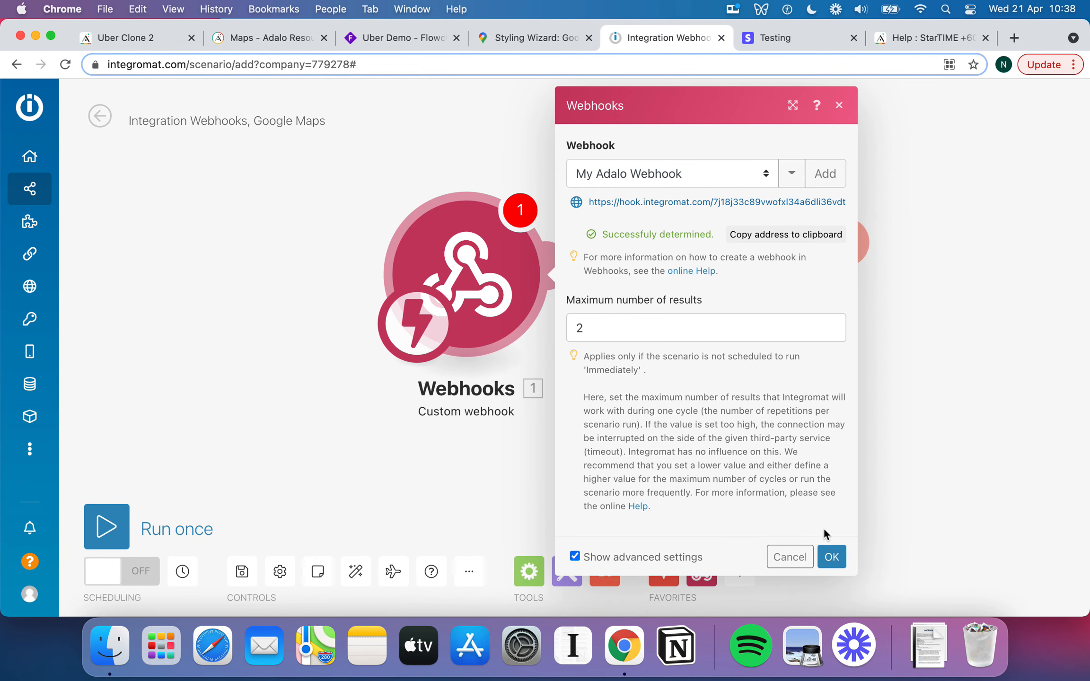
Map the Get Directions Origin to the webhook's From Street Address, From City and From Country.
click(832, 557)
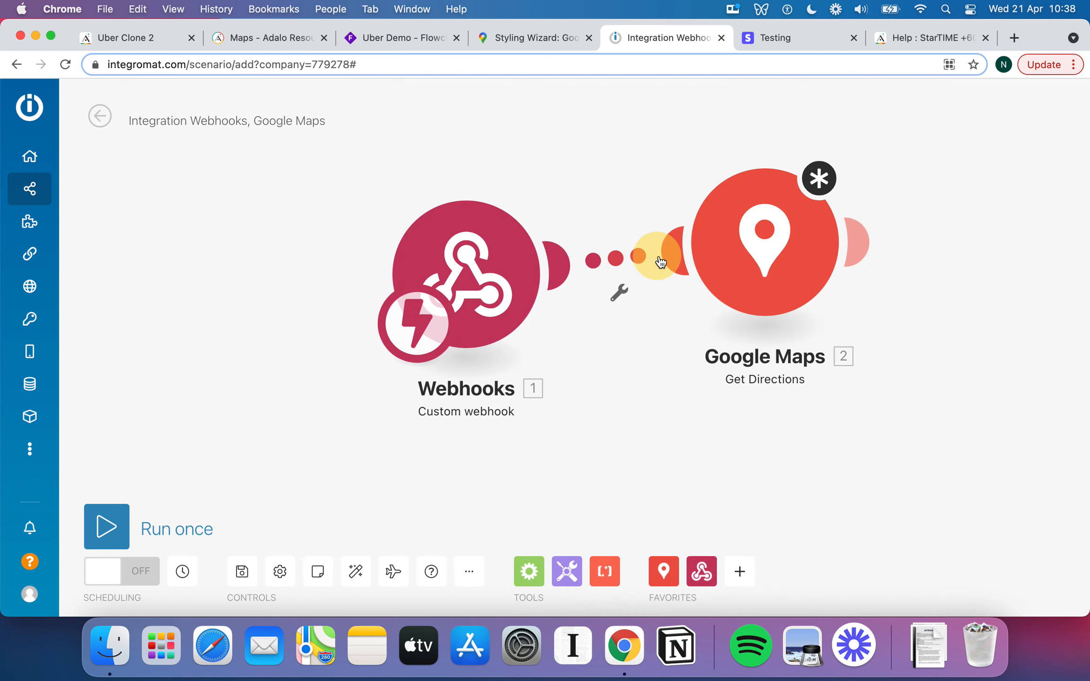
click(763, 269)
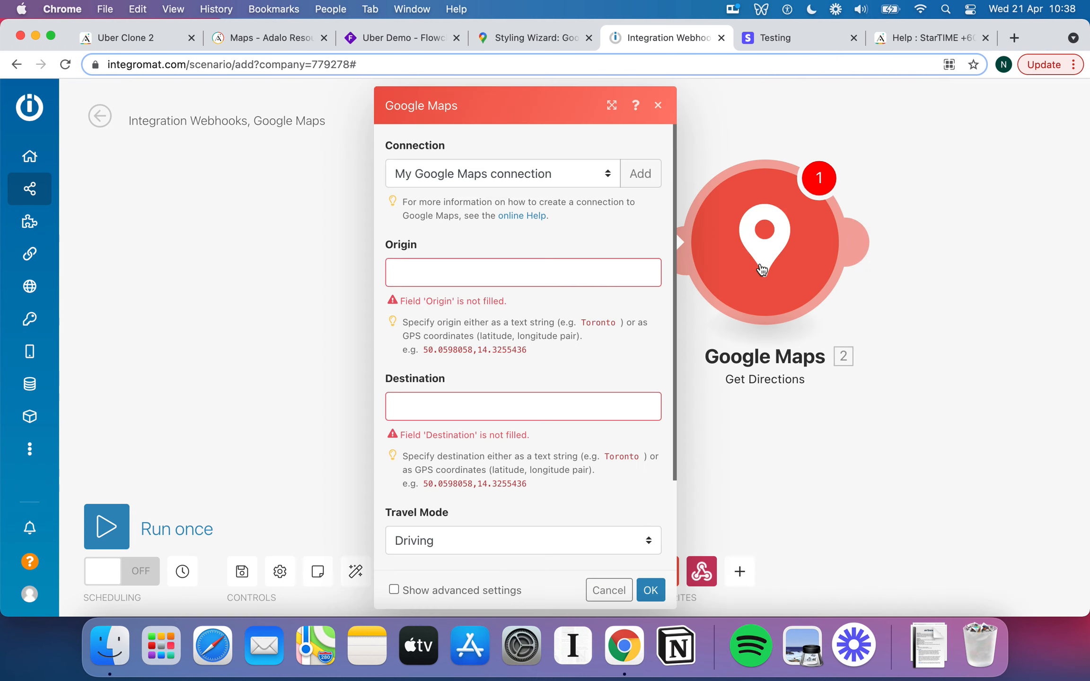
click(488, 273)
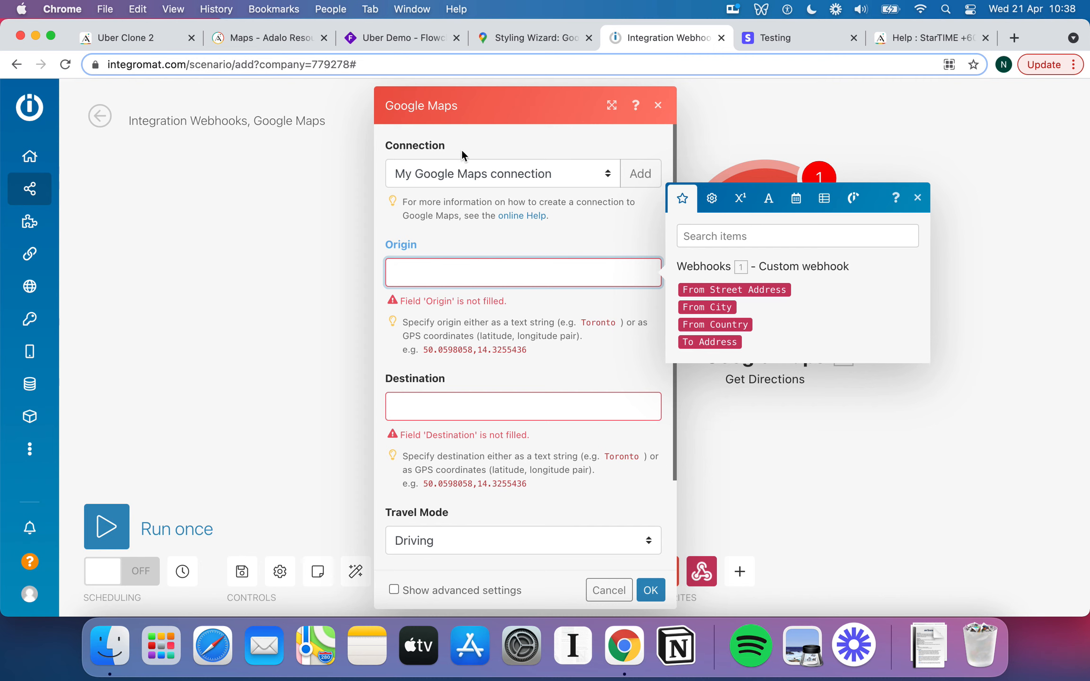
click(762, 289)
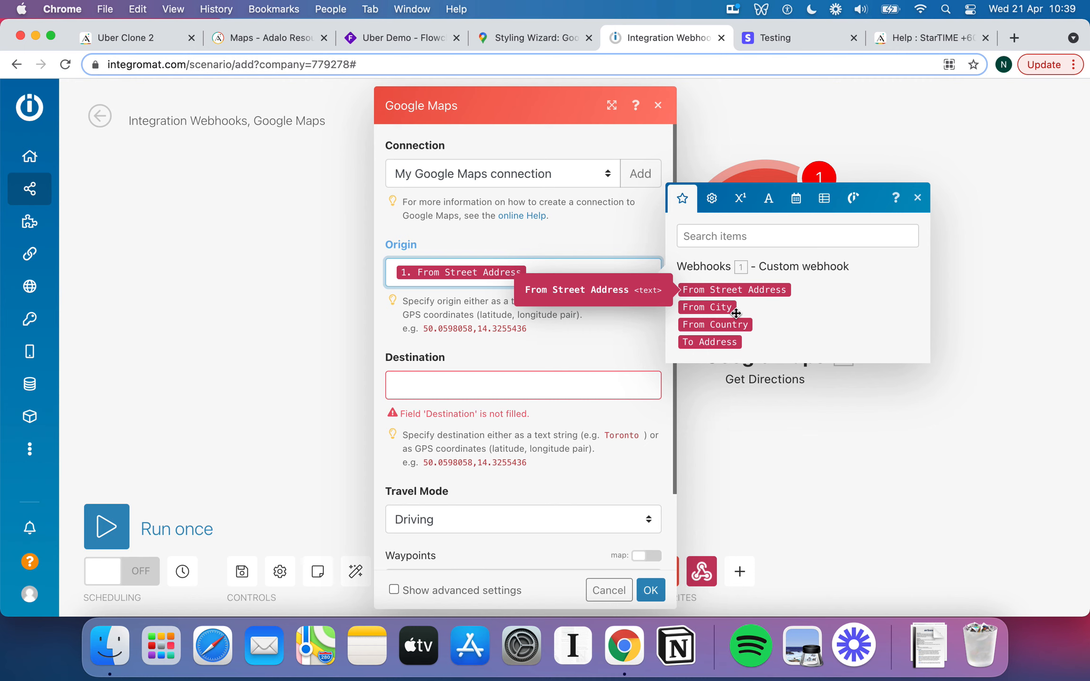
click(721, 308)
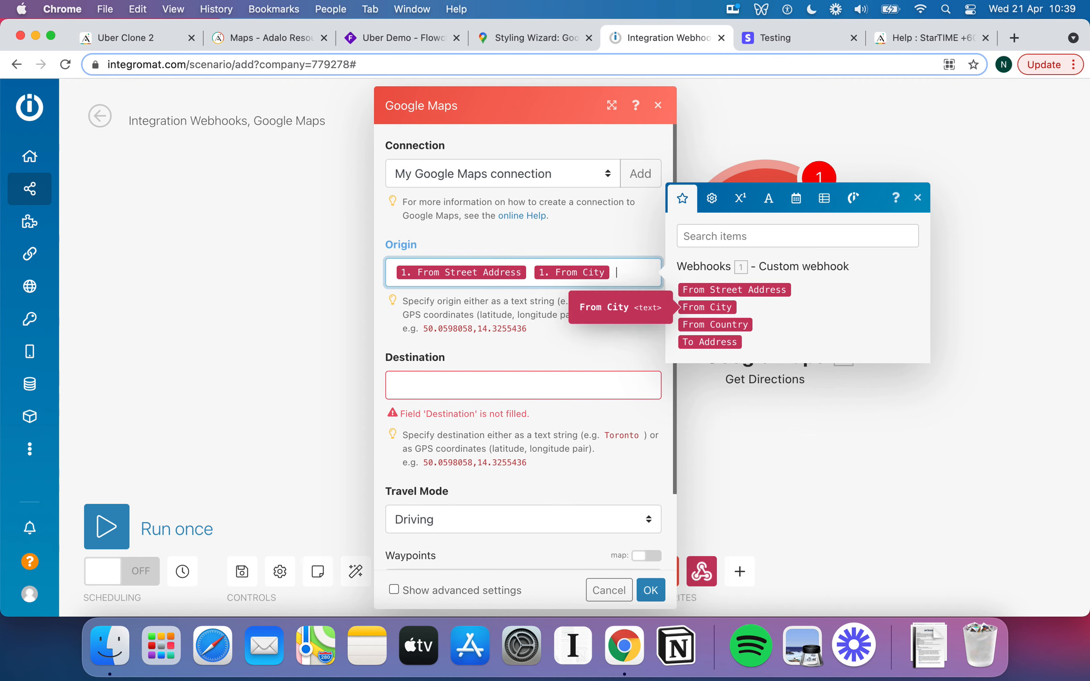
click(725, 326)
click(570, 371)
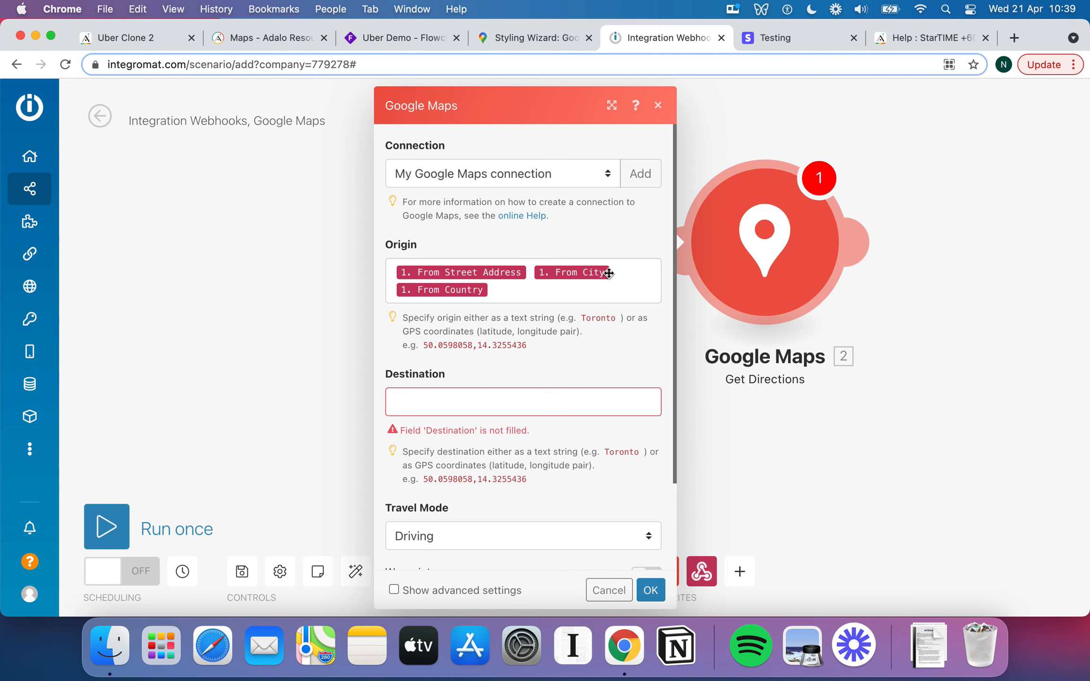
Map the Destination to To Address, From City and From Country, keeping Driving as travel mode.
click(513, 404)
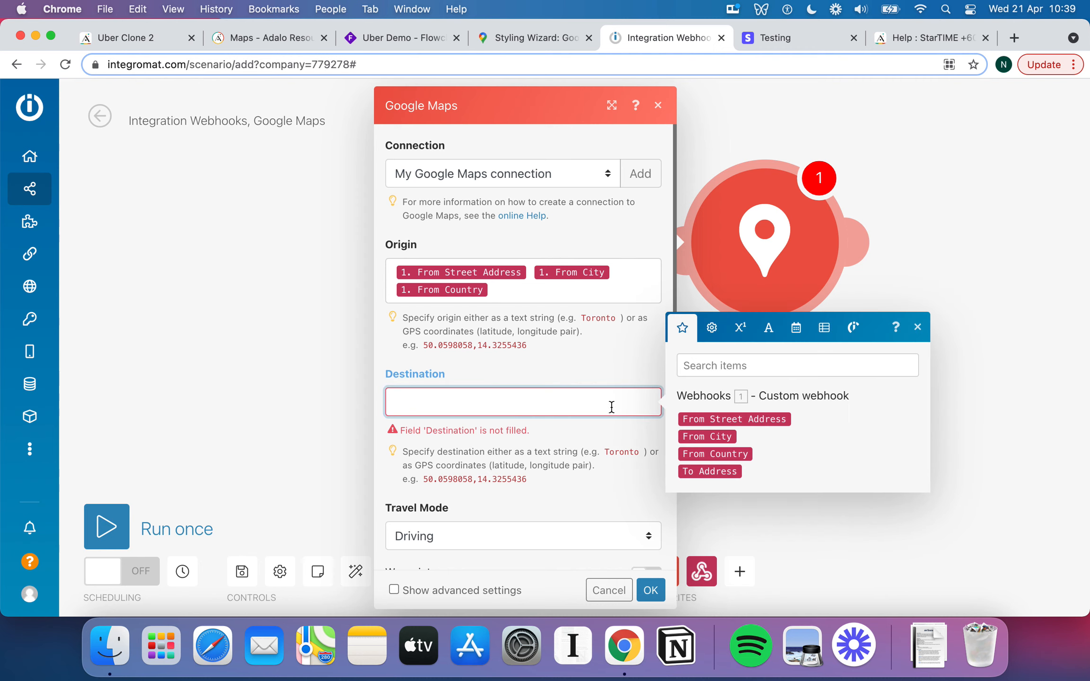
click(716, 475)
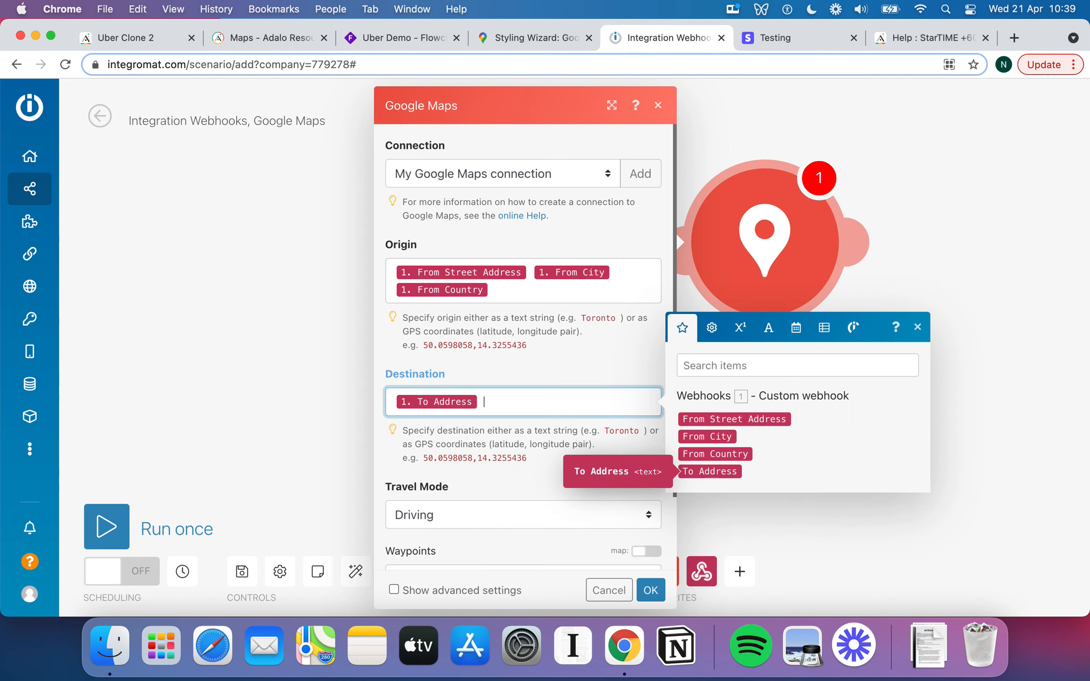
drag(722, 438, 586, 503)
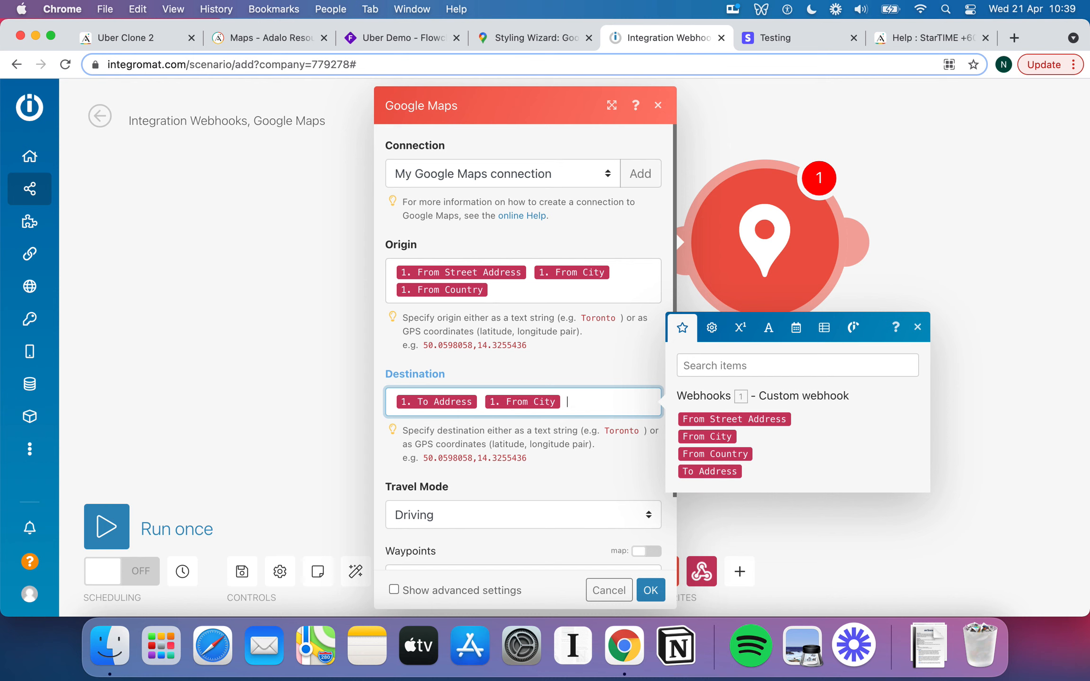
drag(710, 455, 637, 433)
click(597, 374)
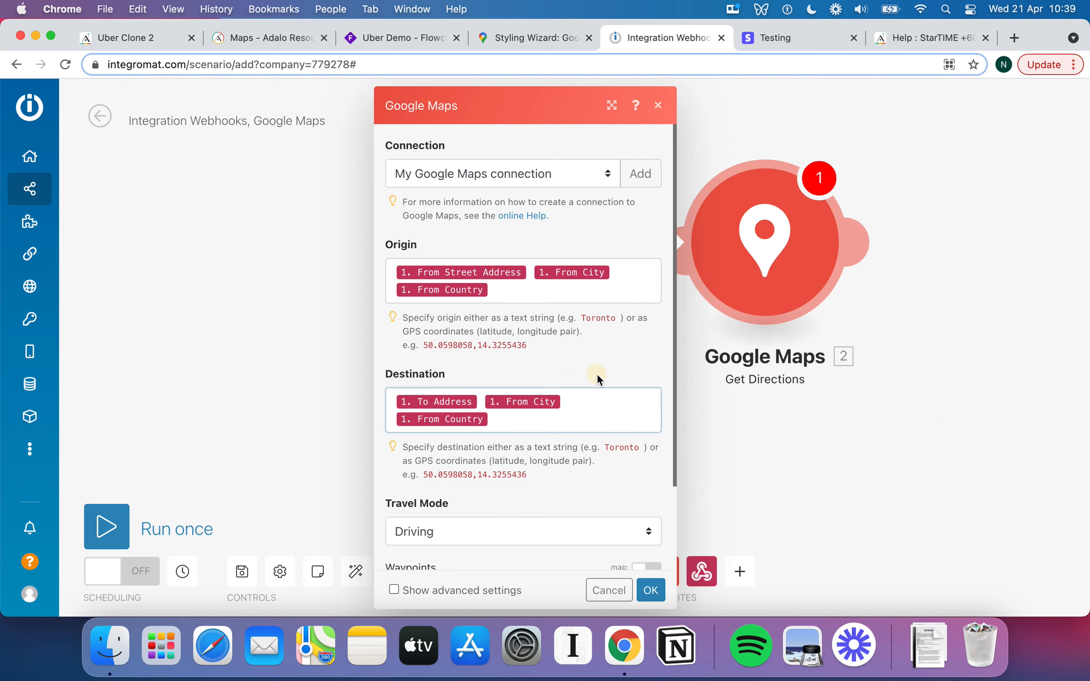
scroll(598, 374, down, 3)
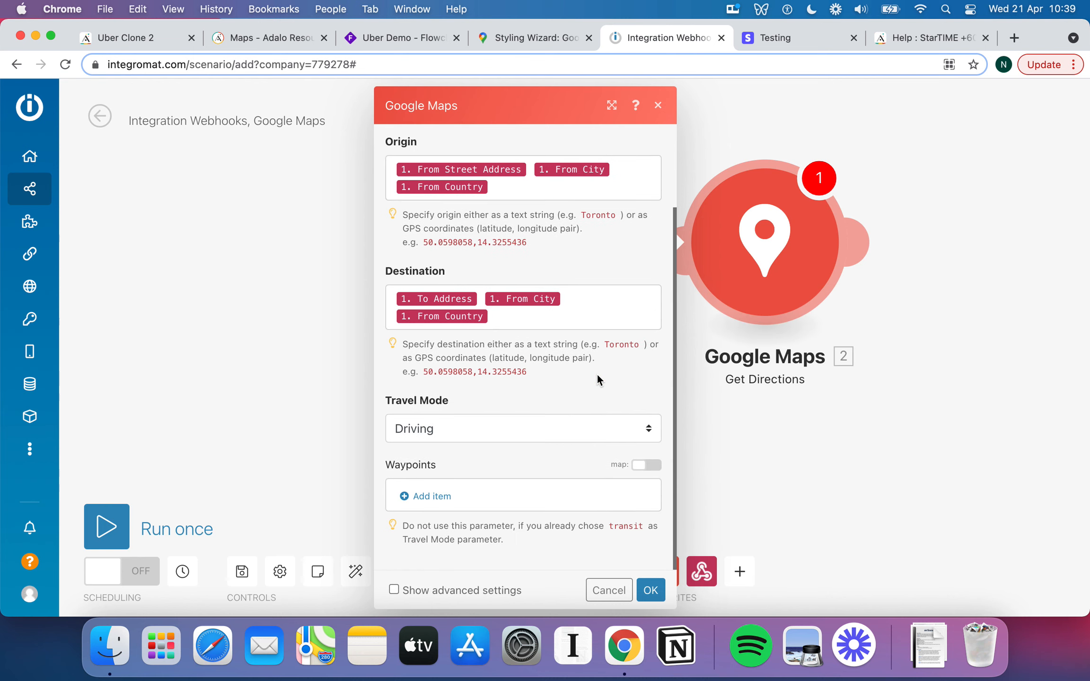
click(610, 427)
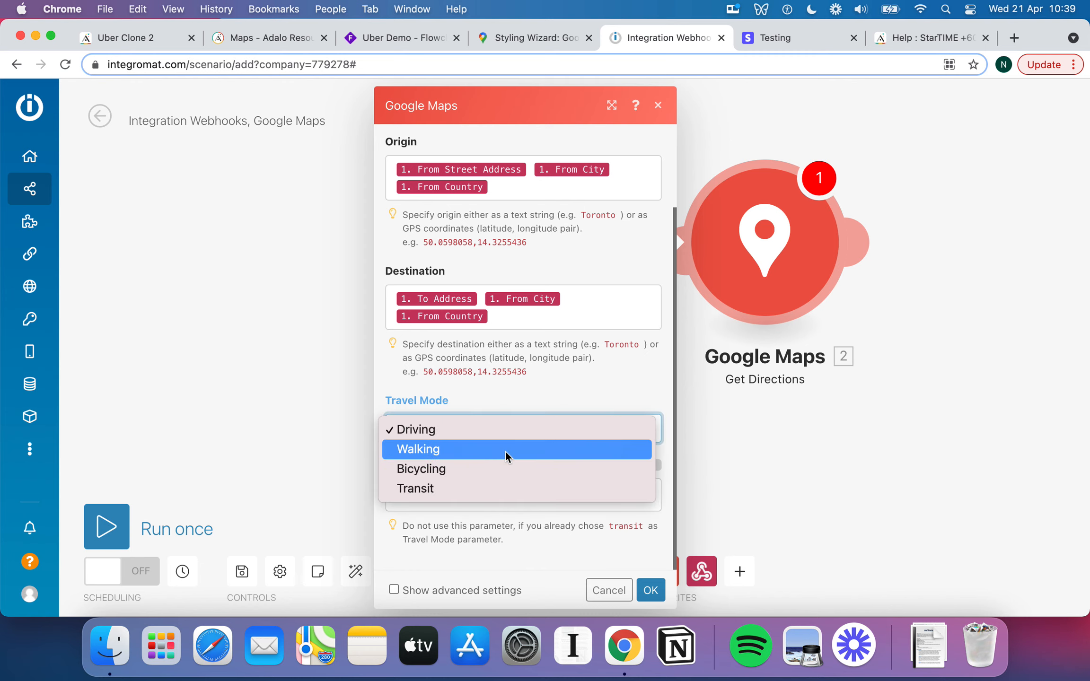
click(534, 421)
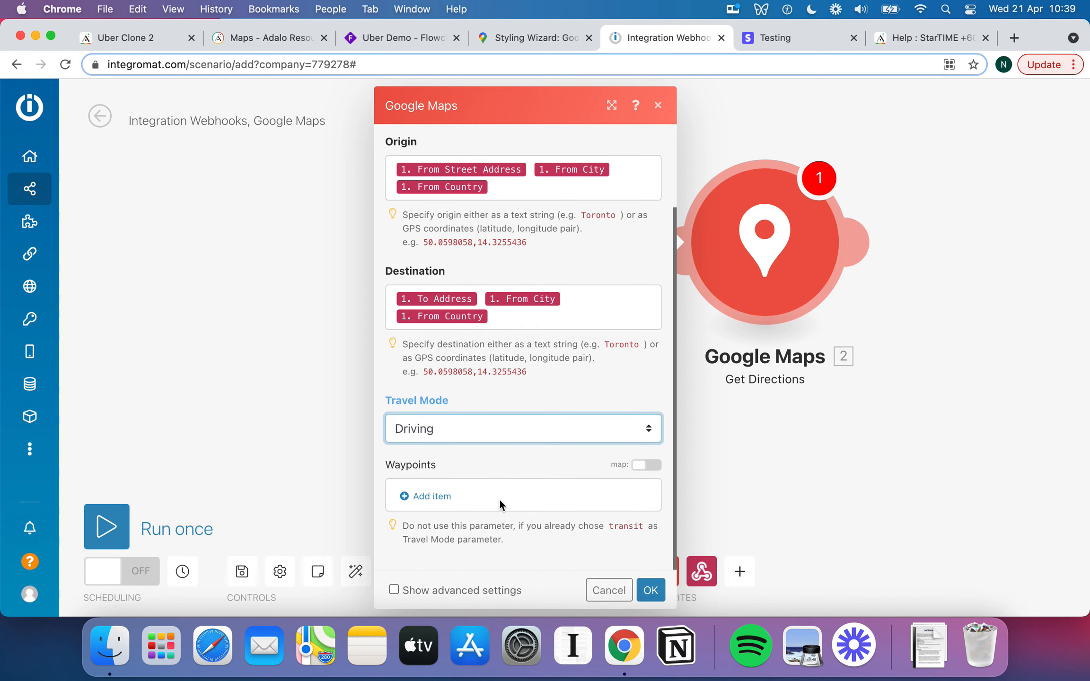
In advanced settings, choose Imperial (miles or feets) units and Departure Time and Date as the time definition.
click(498, 589)
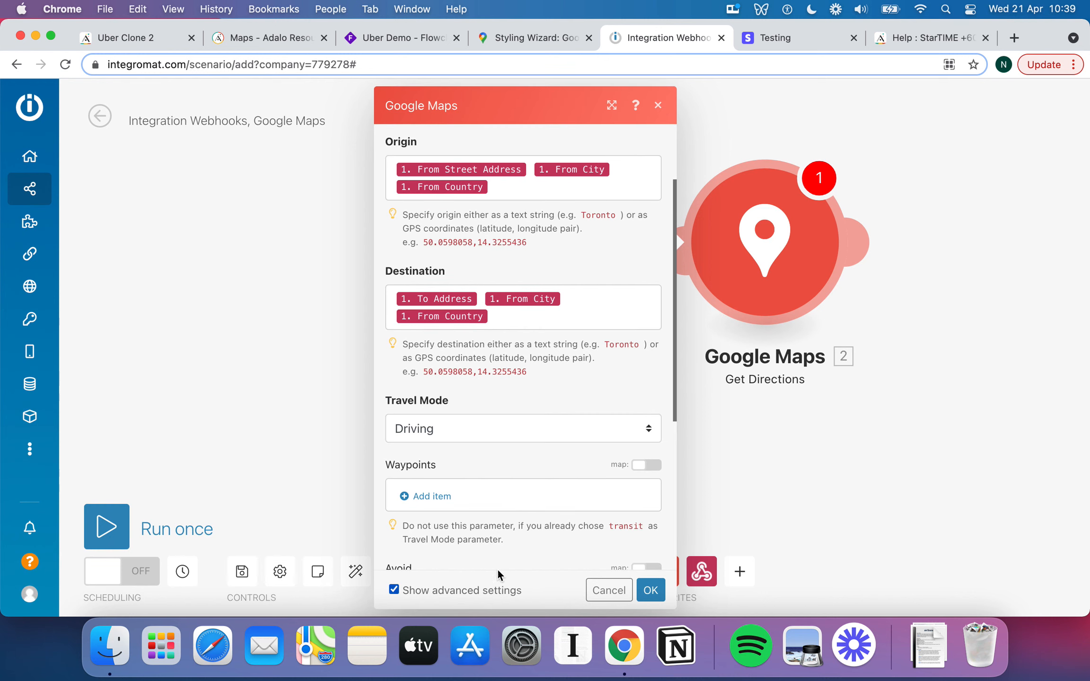
scroll(507, 554, down, 2)
scroll(512, 530, down, 4)
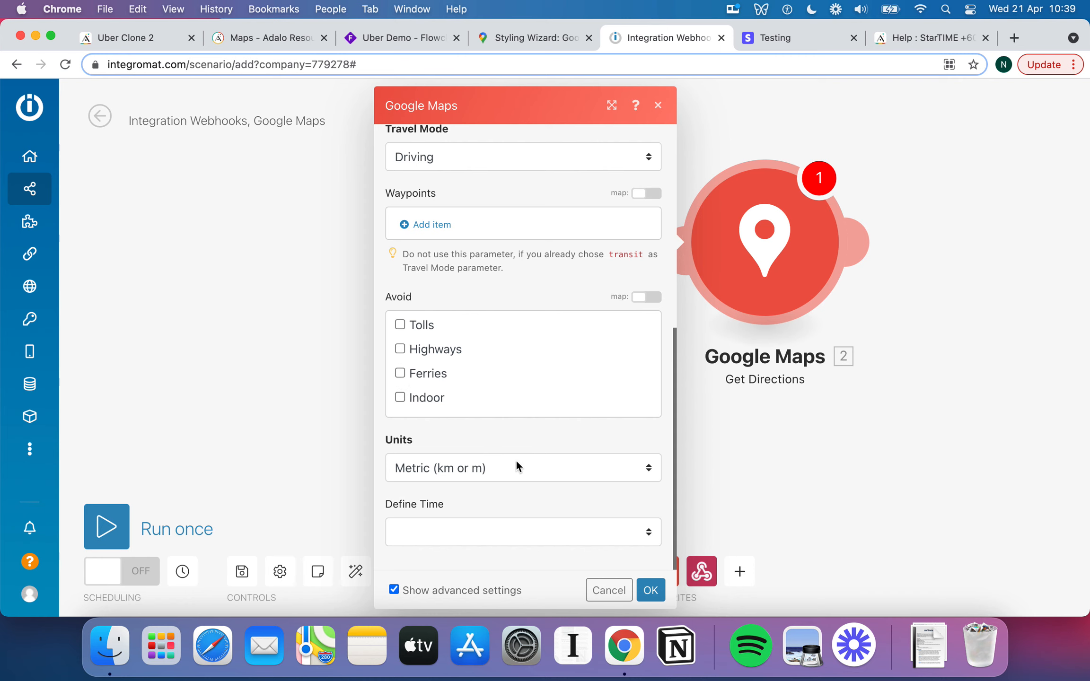
click(451, 469)
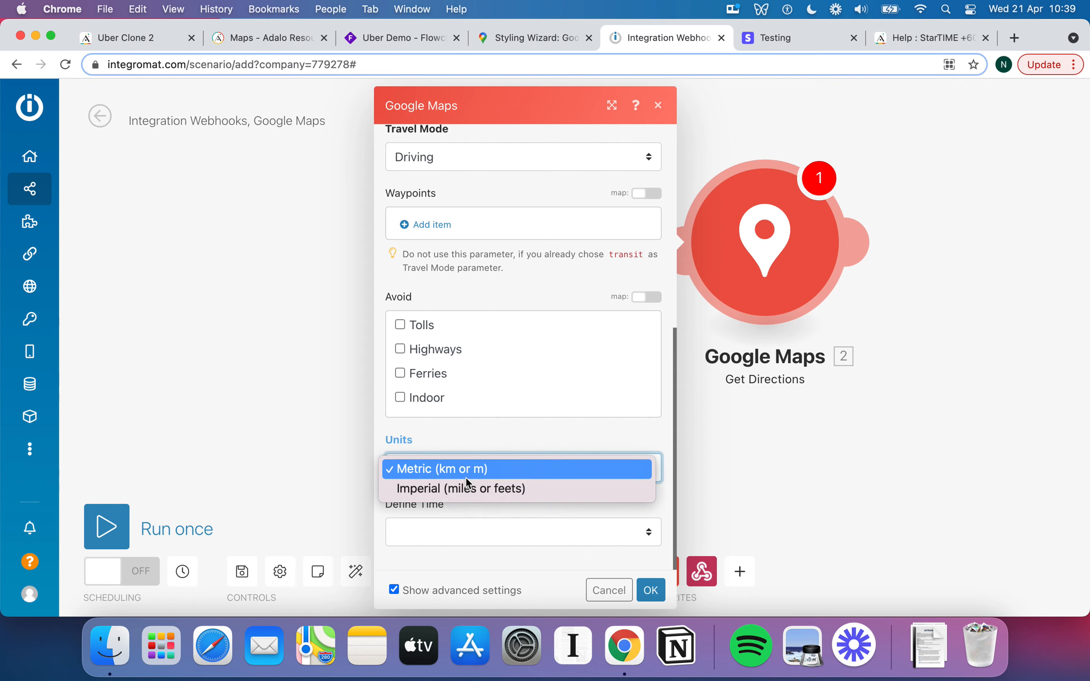
click(480, 489)
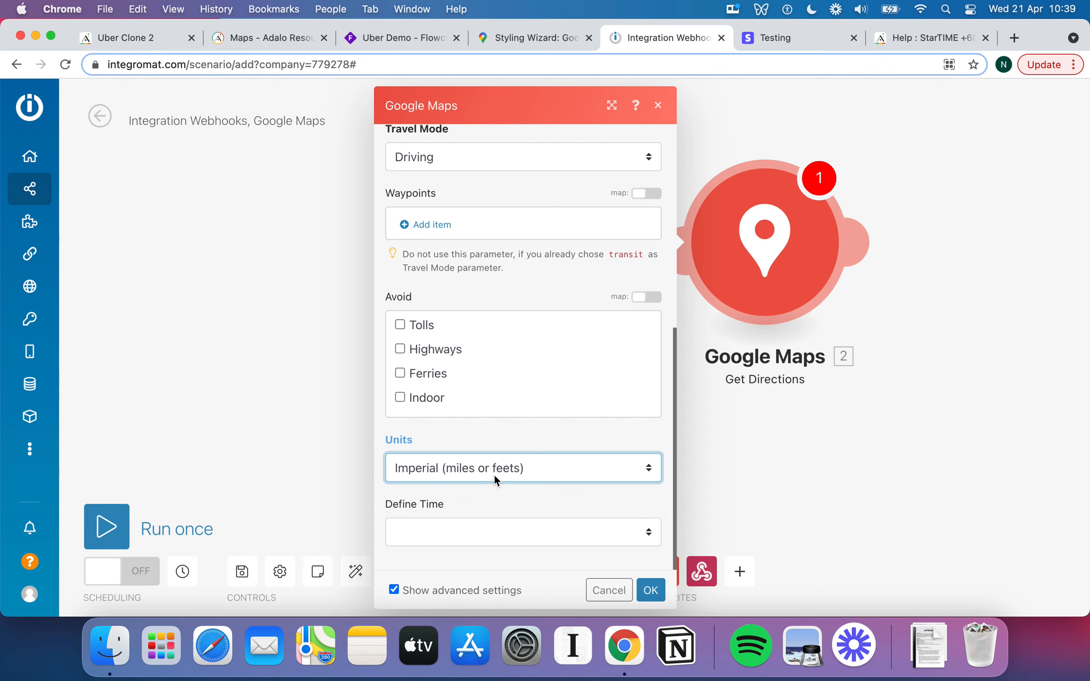
click(521, 535)
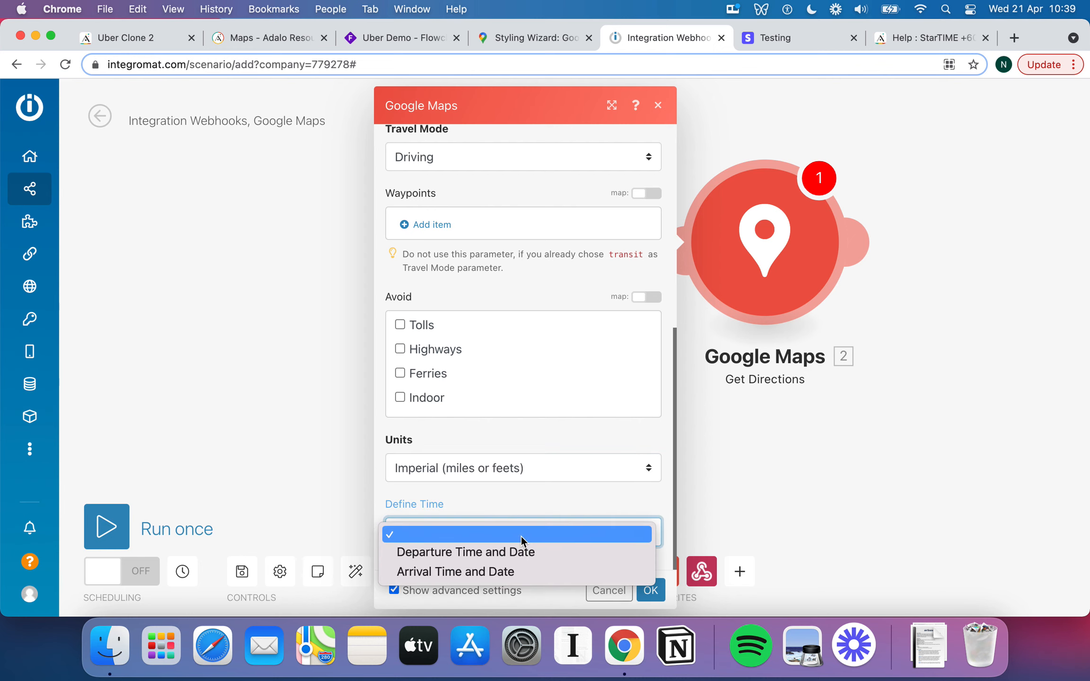
click(550, 505)
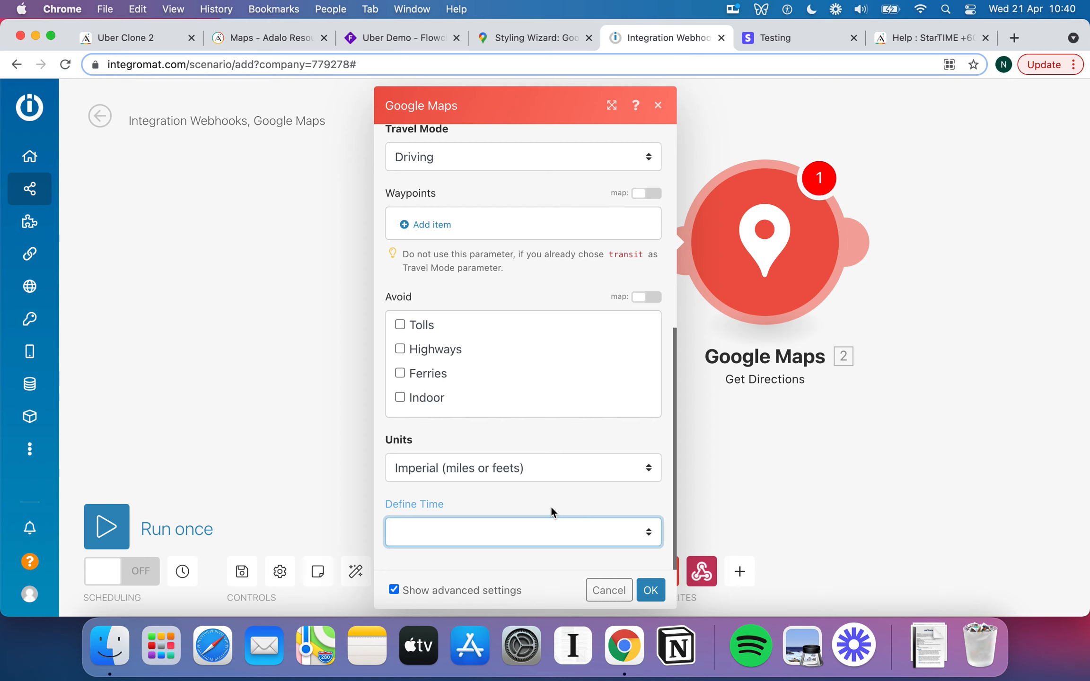
click(645, 534)
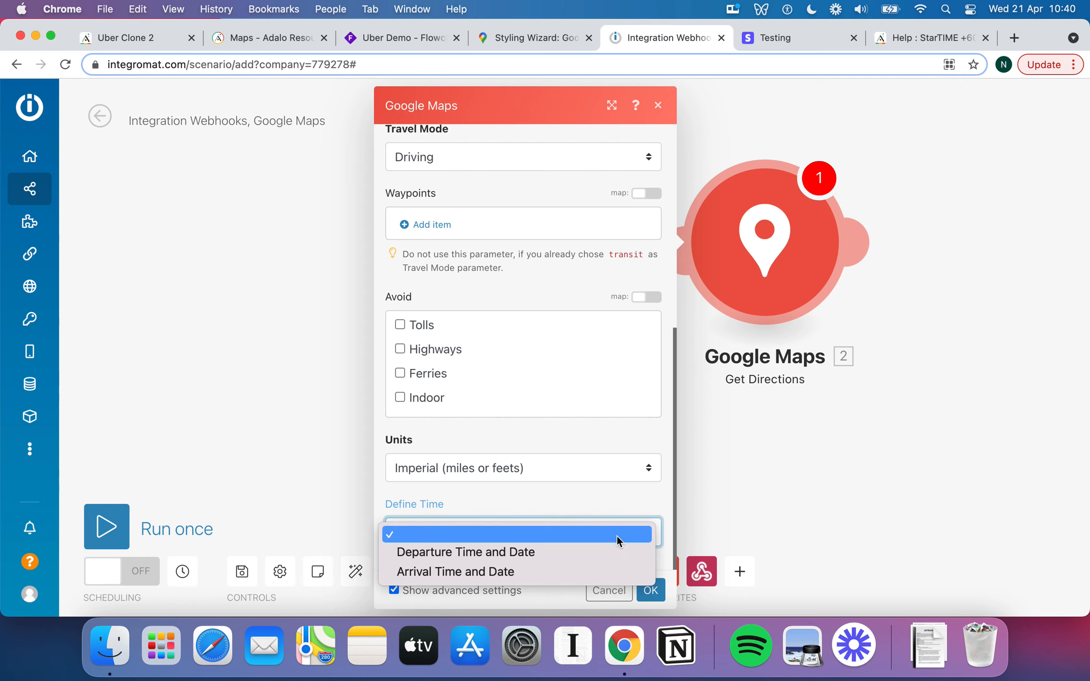
click(561, 551)
scroll(557, 516, down, 3)
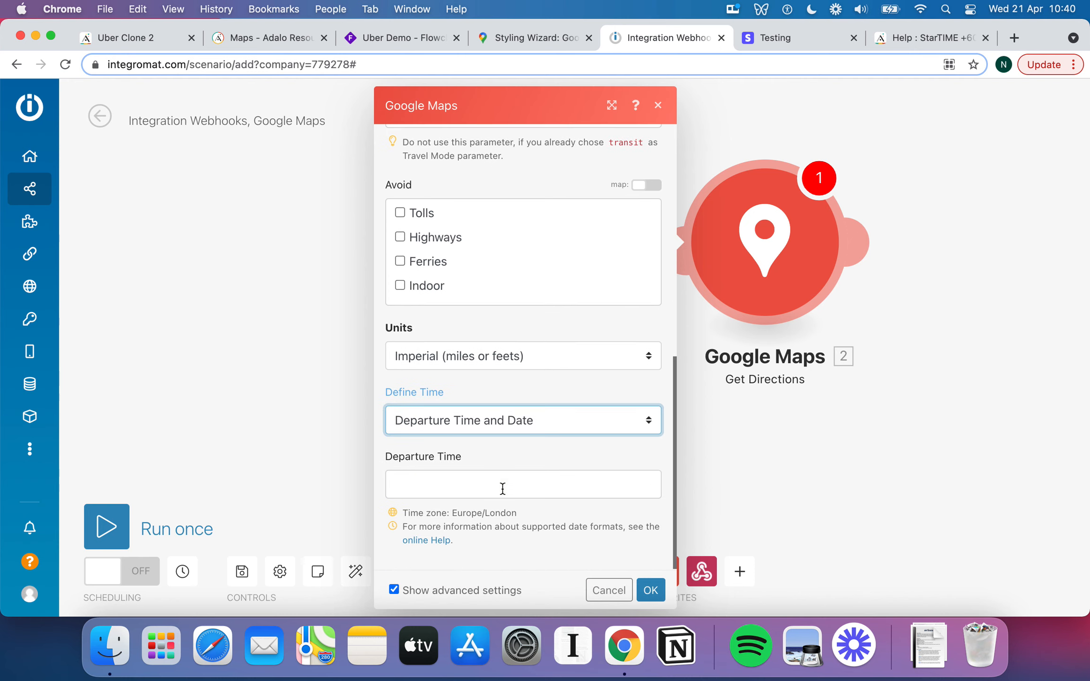
Set Departure Time to the 'now' variable from the date and time mapping list.
click(502, 489)
text(no)
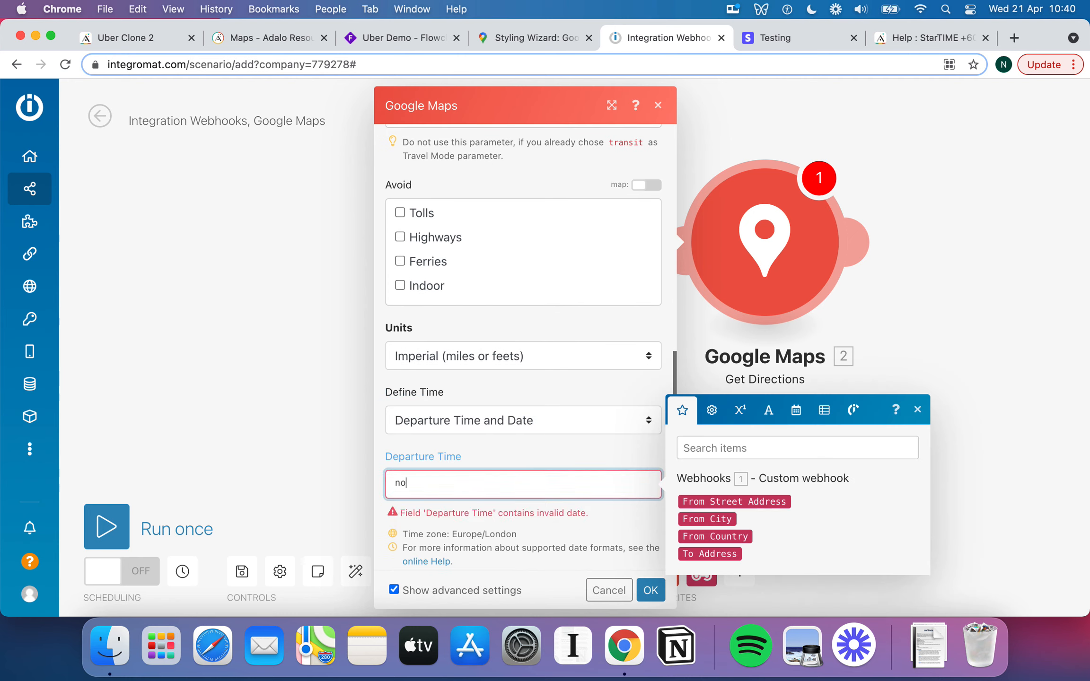
text(w)
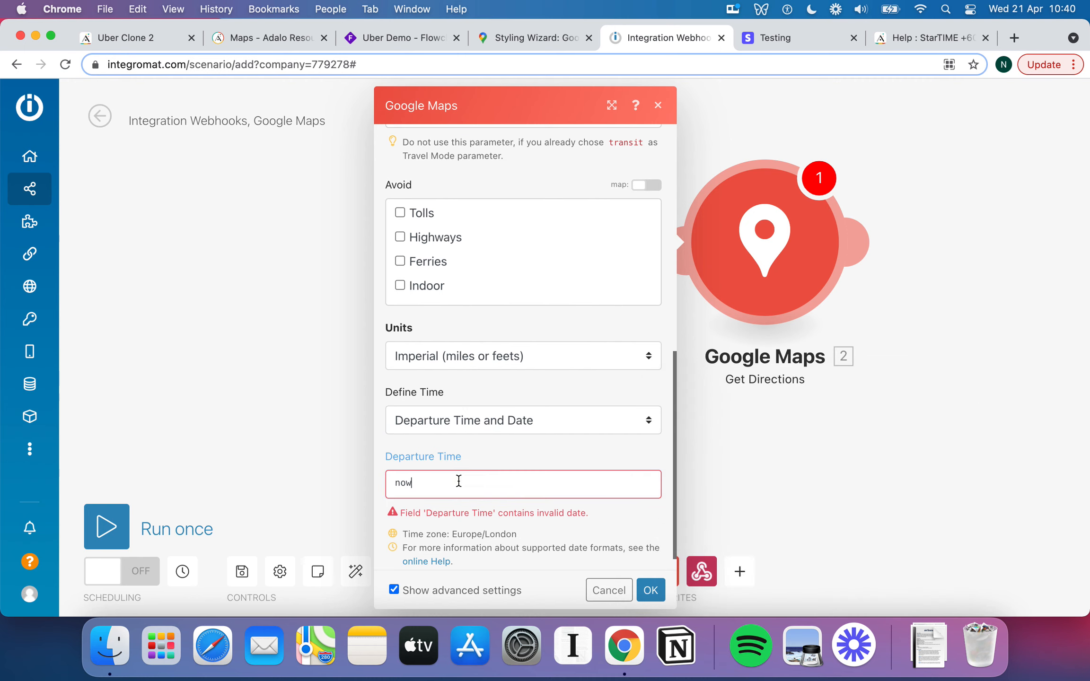
click(459, 481)
key(BackSpace)
key(BackSpace)
key(BackSpace)
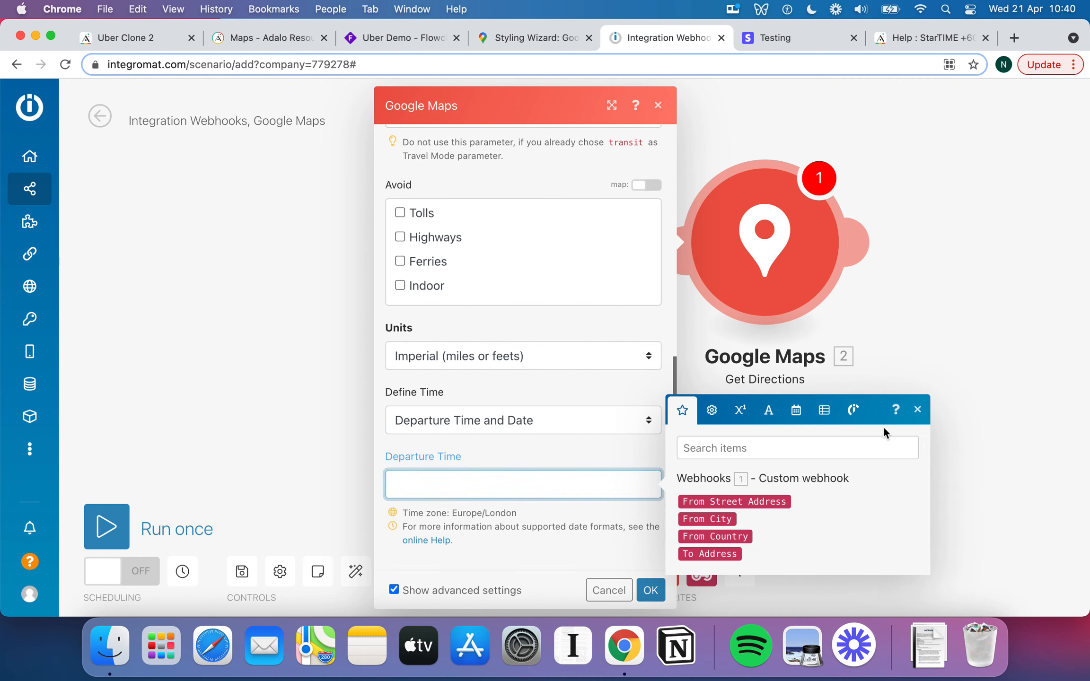
click(796, 410)
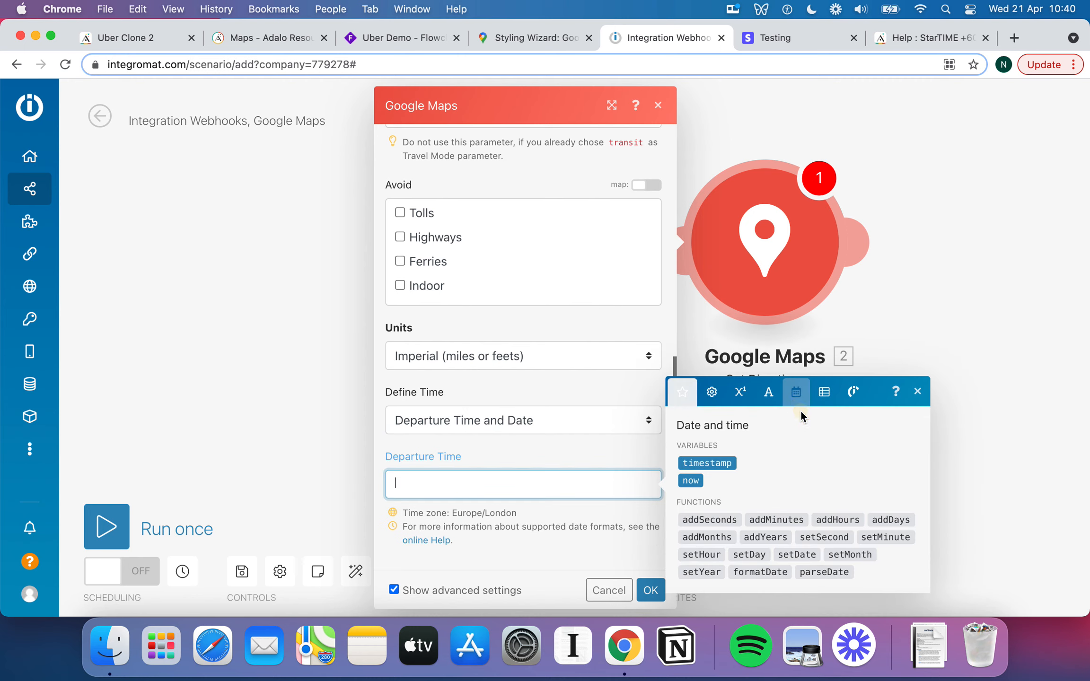
click(691, 481)
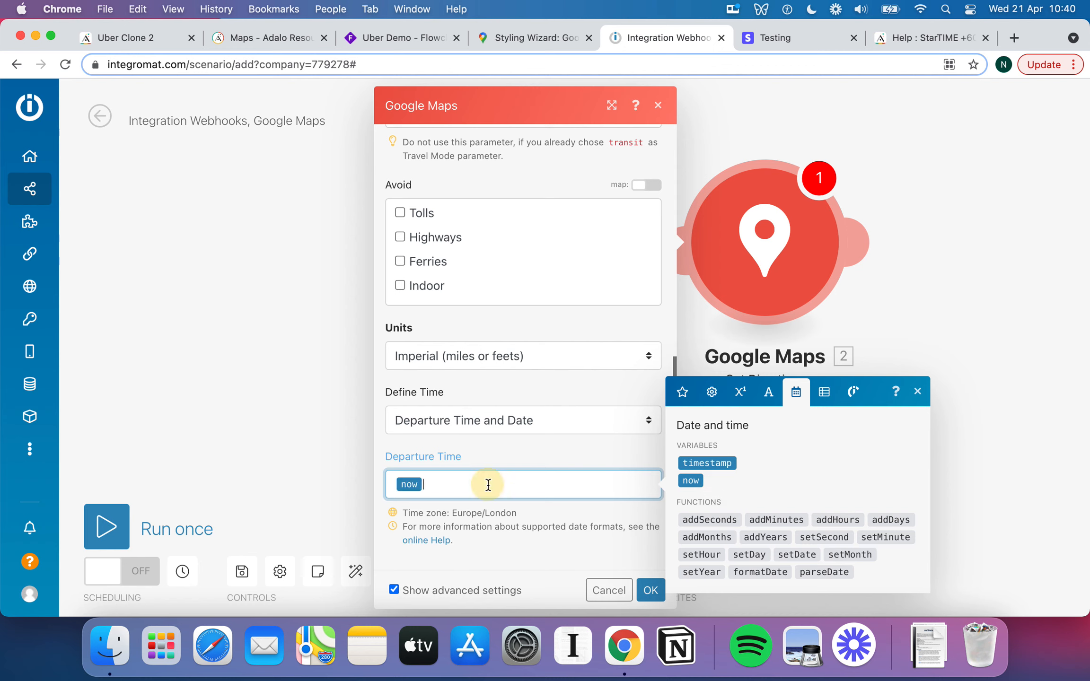
click(526, 457)
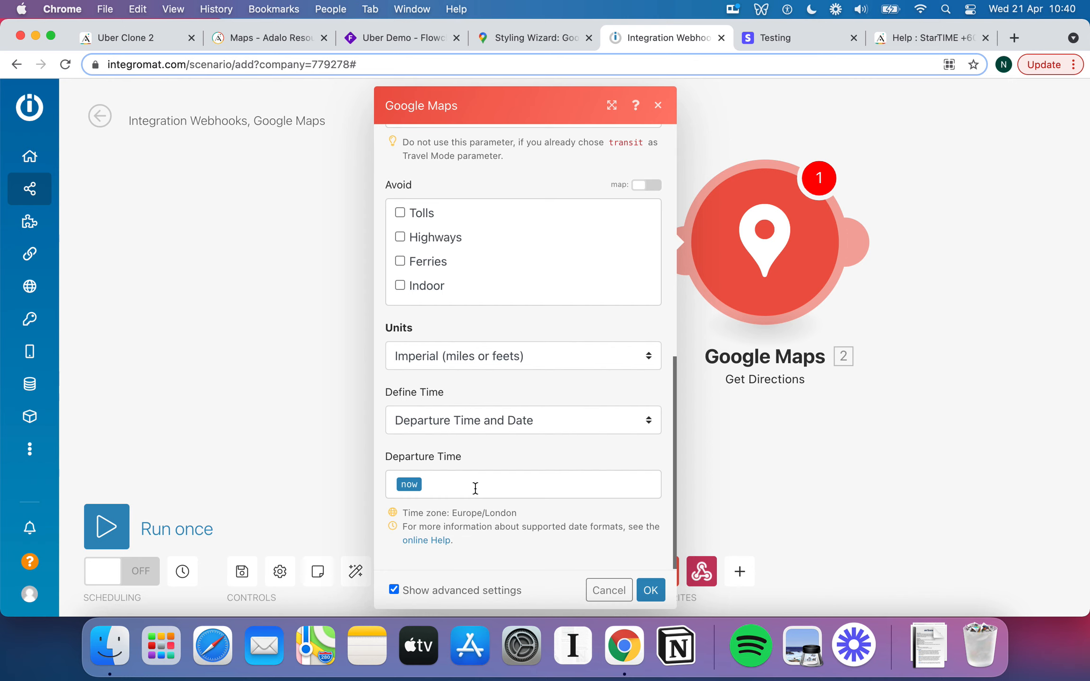
Keep Departure Time and Date as the time definition and save the Get Directions settings.
click(597, 422)
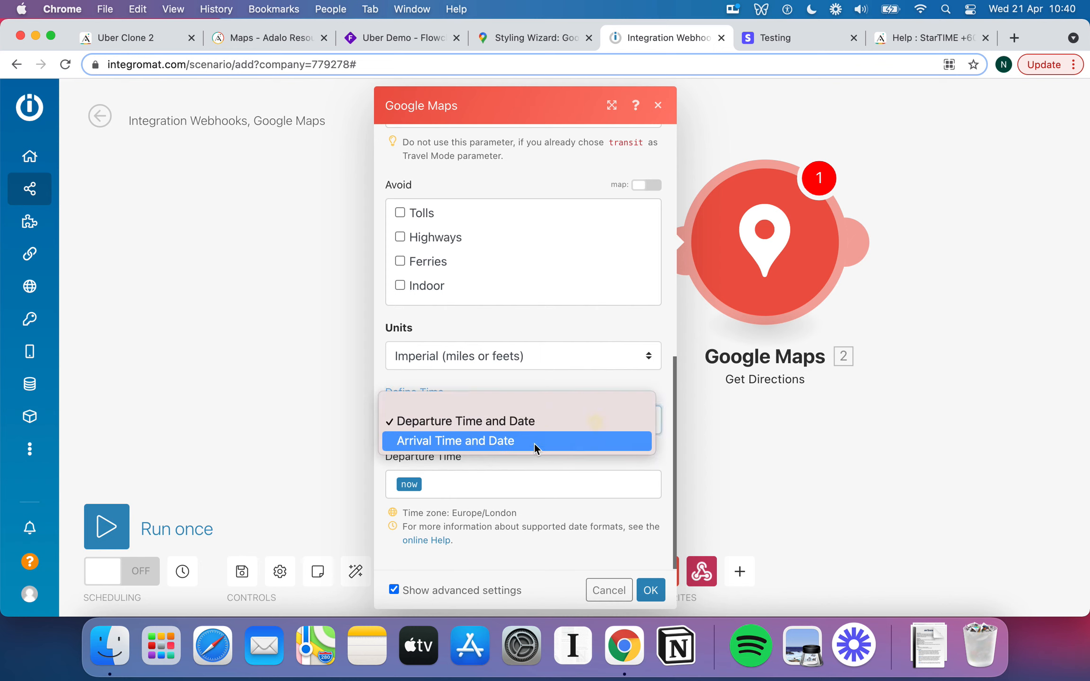
click(608, 389)
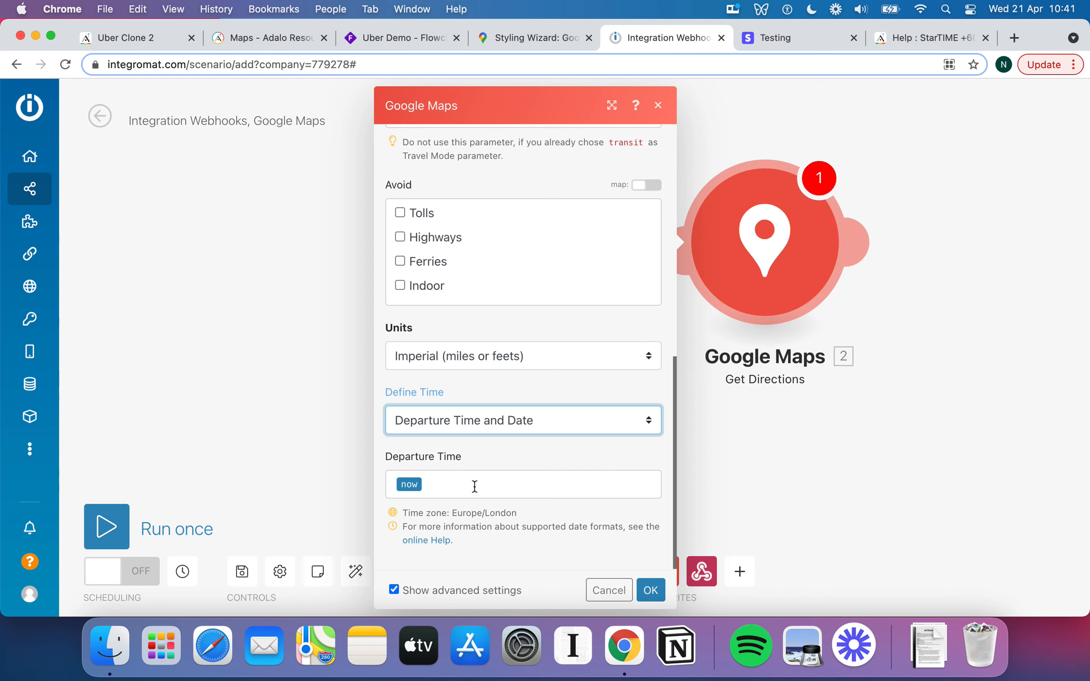
click(552, 432)
click(534, 458)
scroll(508, 384, up, 5)
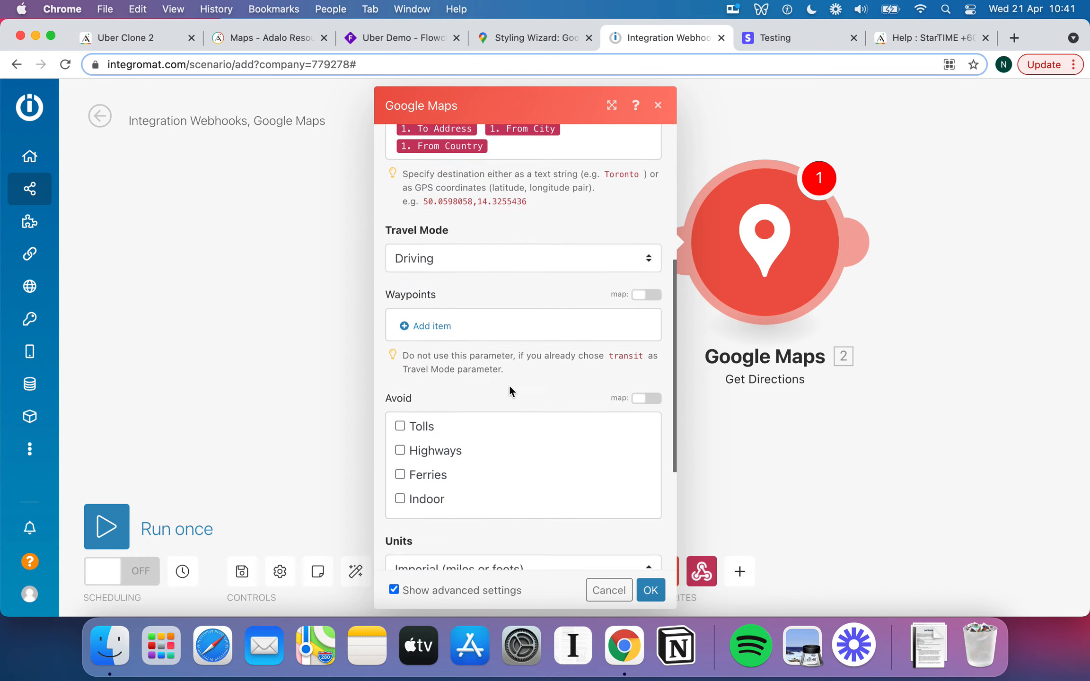
scroll(508, 384, up, 5)
scroll(564, 363, down, 10)
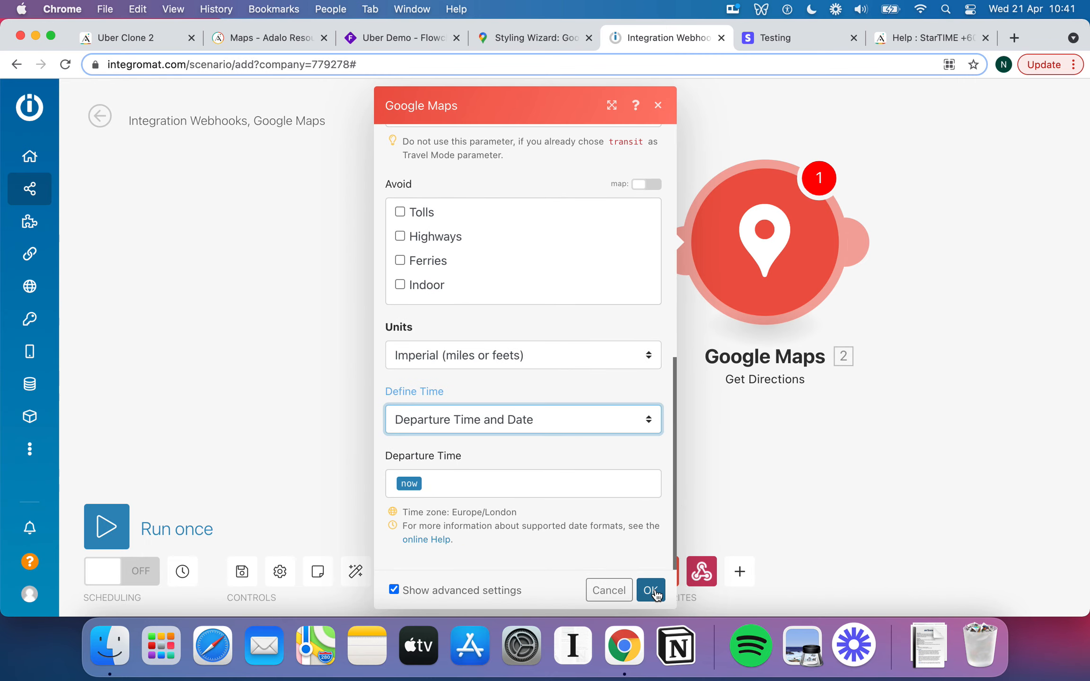
scroll(573, 432, up, 9)
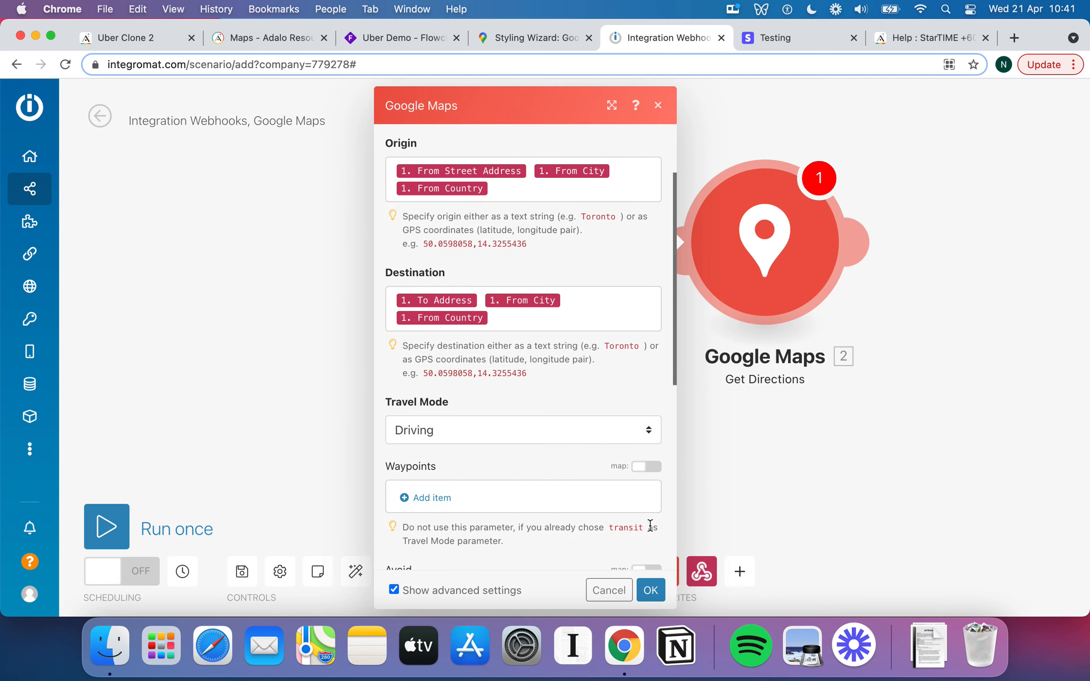
click(659, 590)
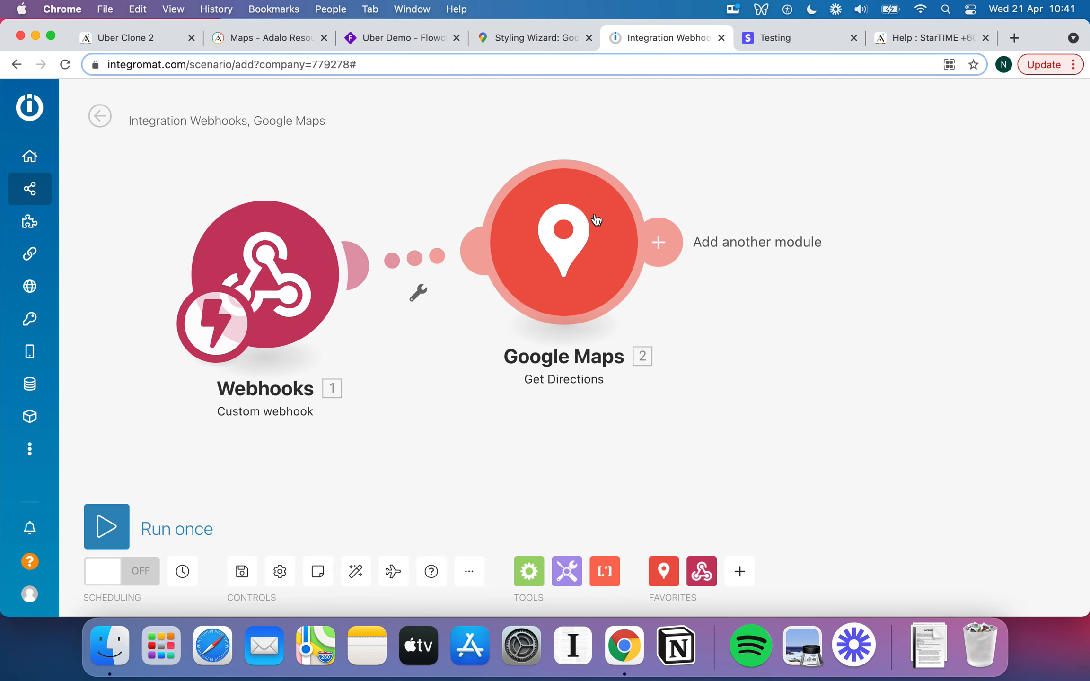
Attach a Webhooks > Webhook response module after Google Maps, then go to Adalo.
click(701, 572)
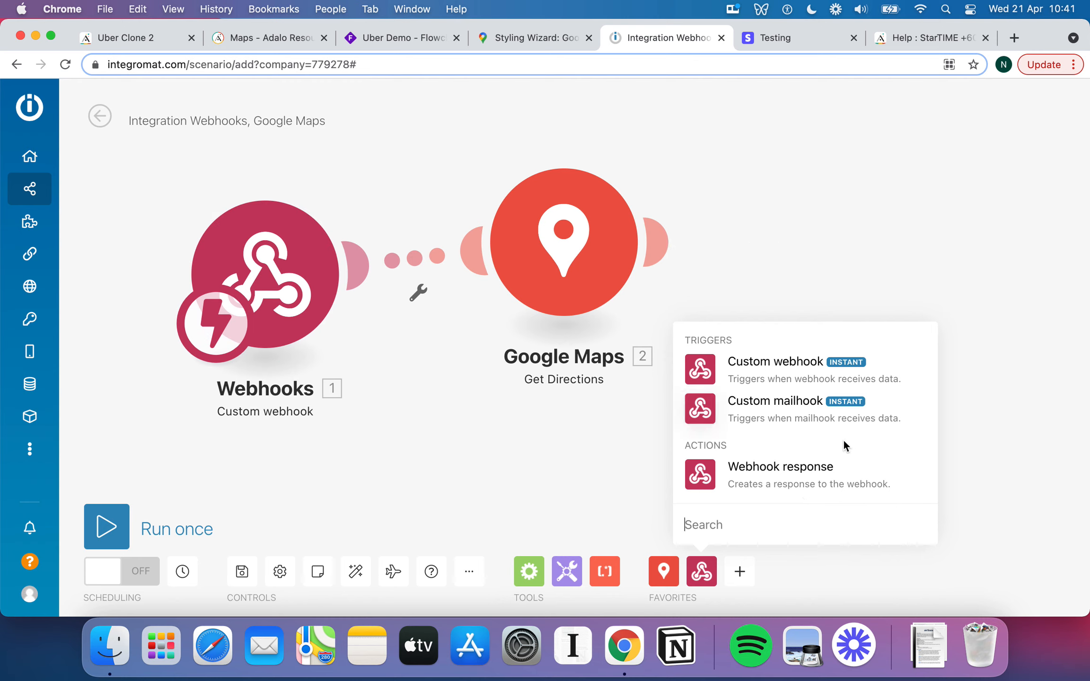
click(667, 245)
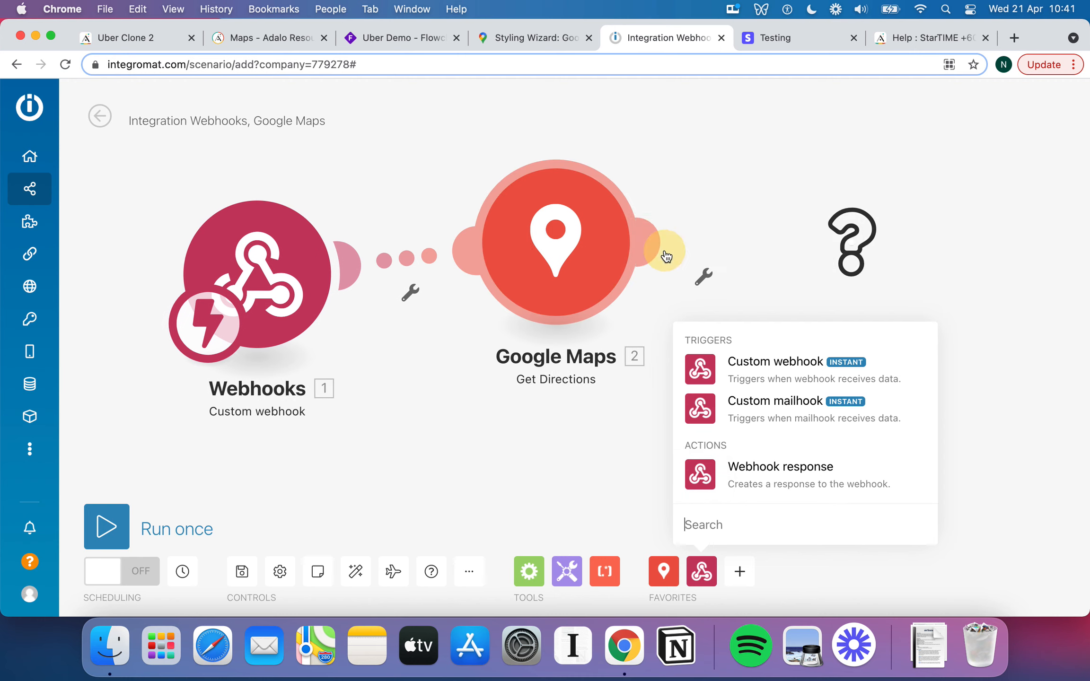
click(520, 222)
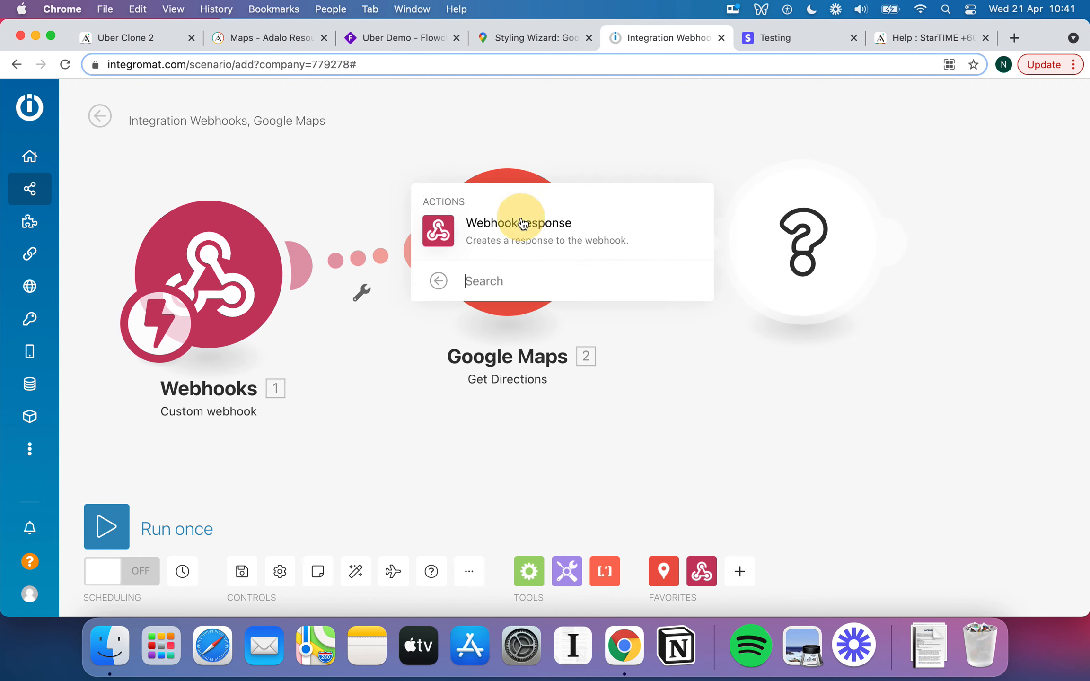
click(614, 228)
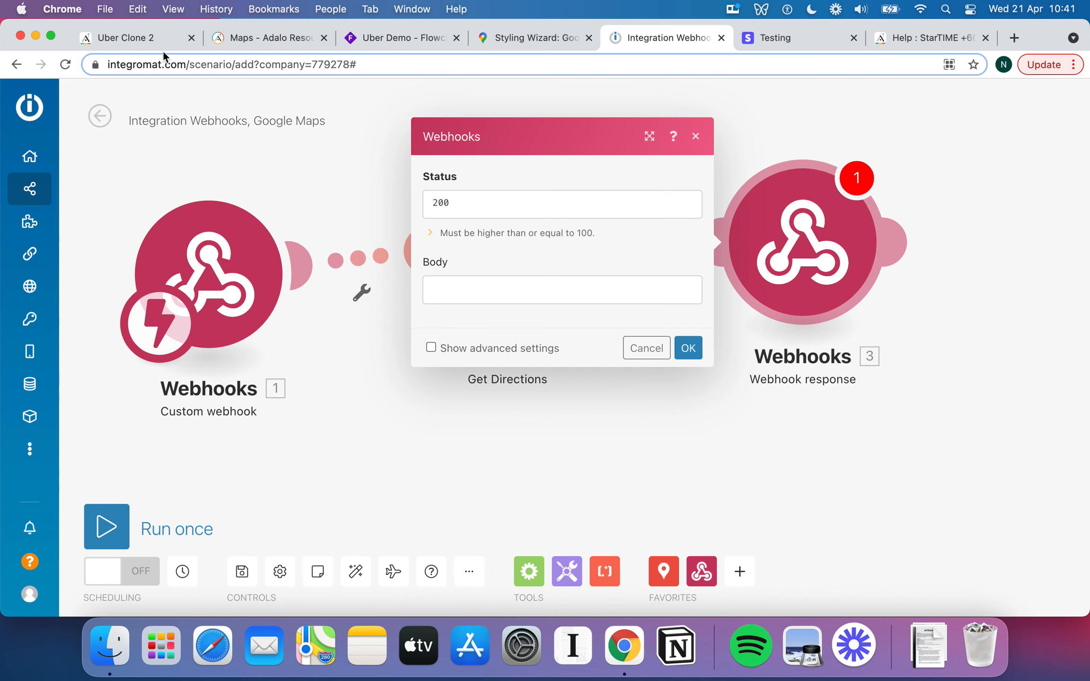
click(142, 40)
Show Adalo's full test response reading 'Accepted', then go back to Integromat.
click(400, 459)
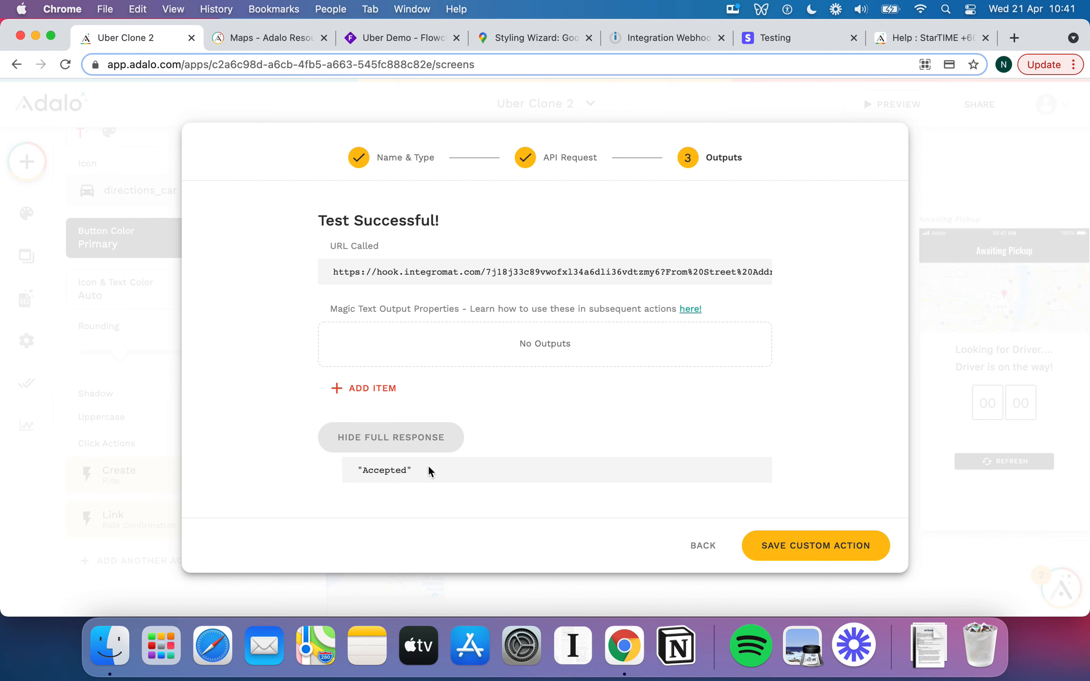
click(648, 37)
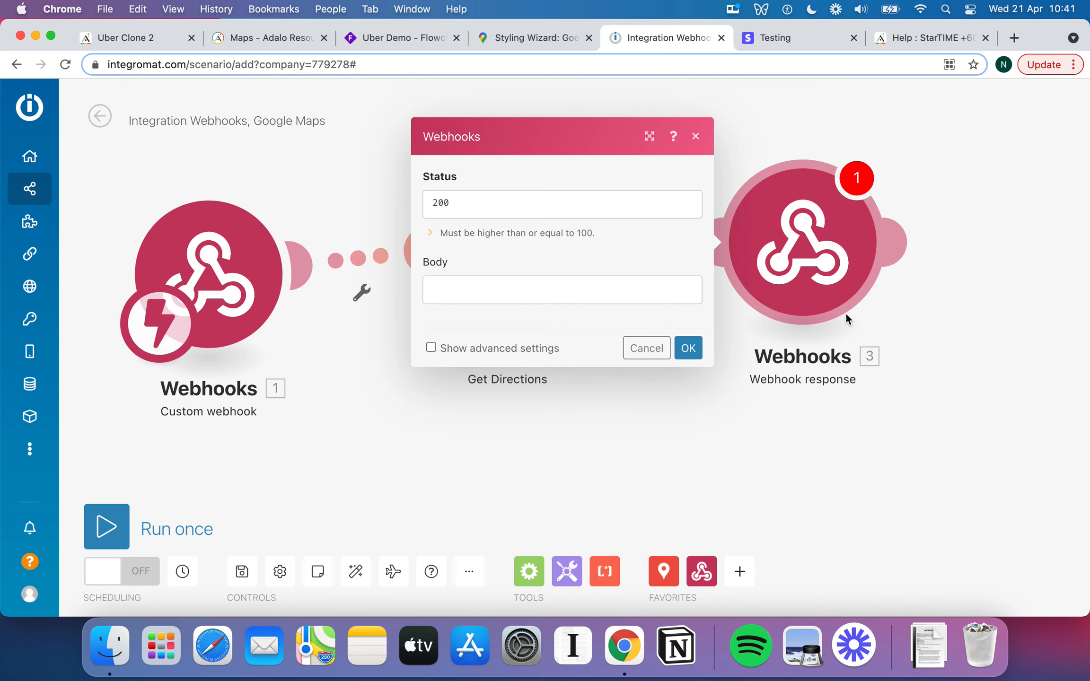
Move the Webhook response module aside, reopen it, and click into Body to list Google Maps outputs.
click(961, 326)
drag(816, 249, 848, 262)
click(848, 263)
click(567, 305)
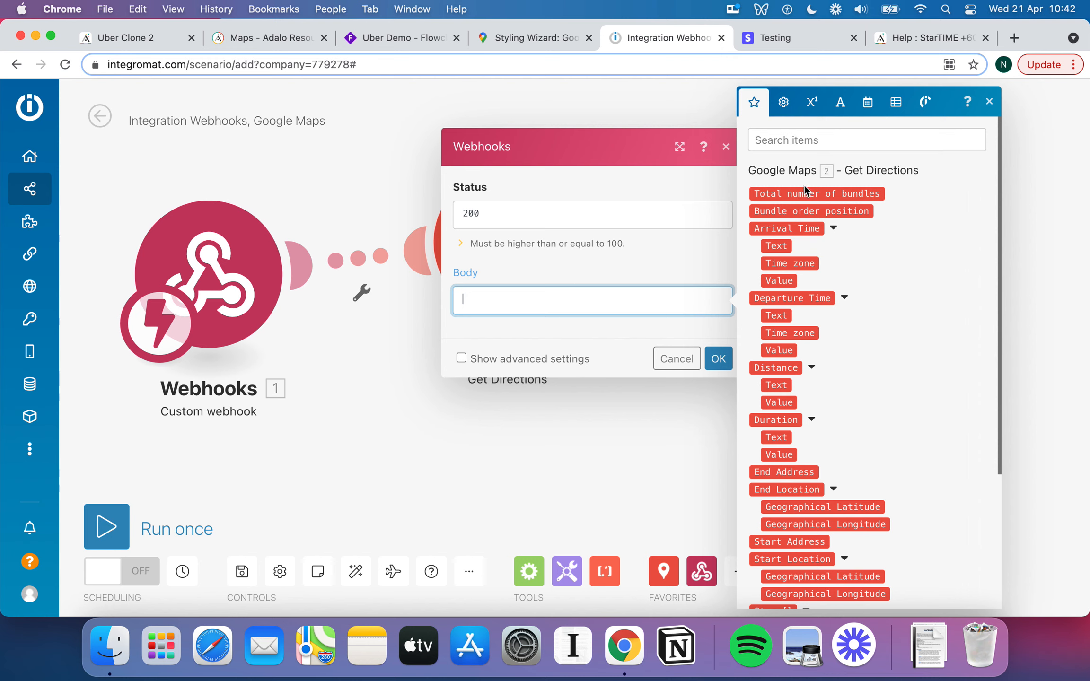
scroll(813, 369, down, 2)
scroll(813, 368, up, 2)
scroll(837, 316, down, 5)
scroll(823, 317, up, 5)
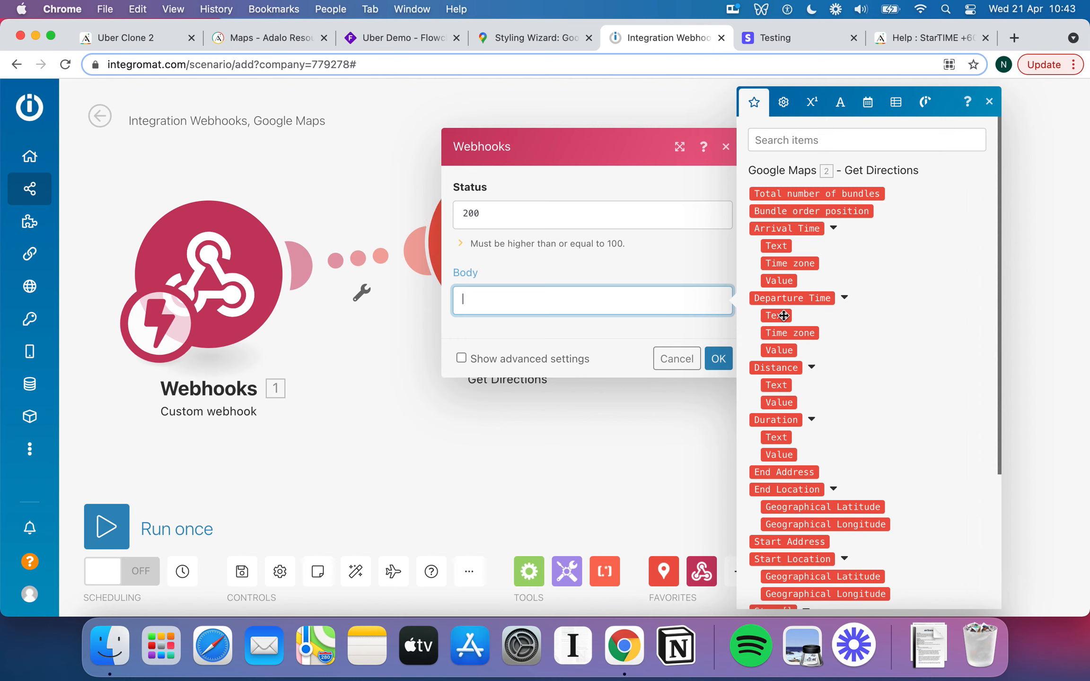
mouse_move(793, 354)
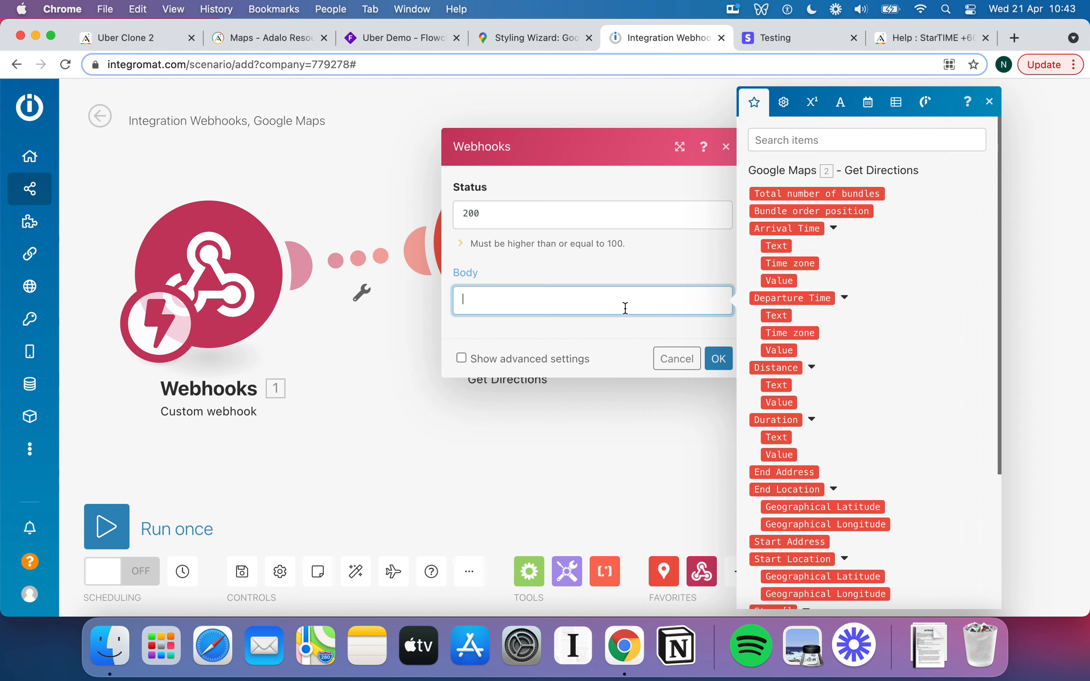
Start the Body JSON with "Arrival_Time": mapped to Arrival Time Value, then begin "Departure_Time":.
text({)
key(Return)
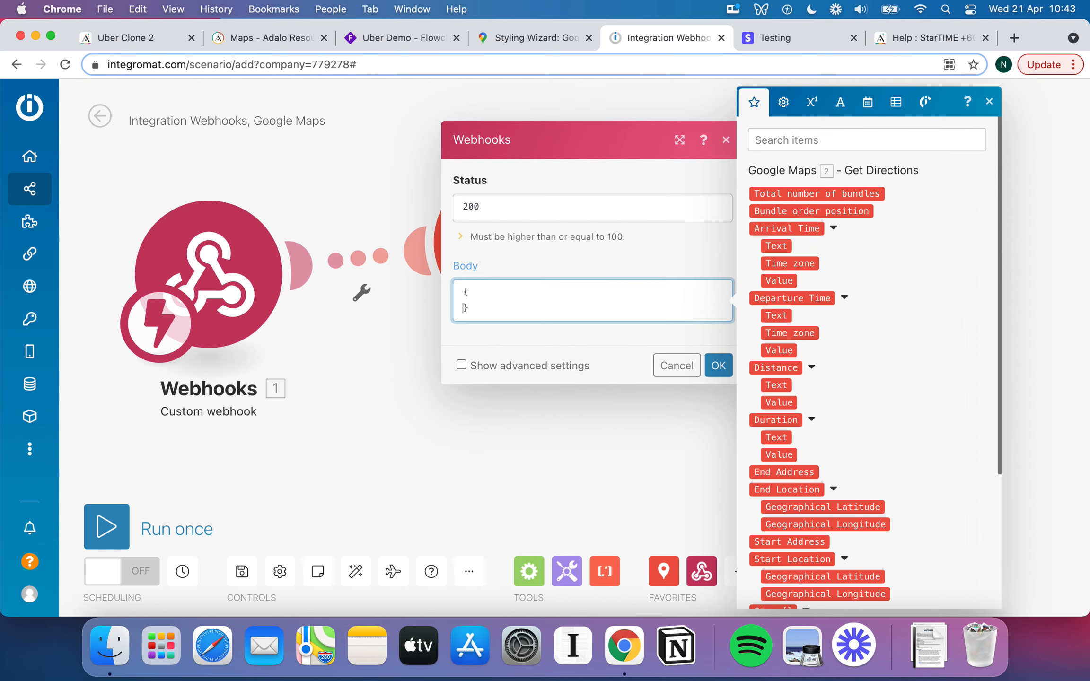
key(Return)
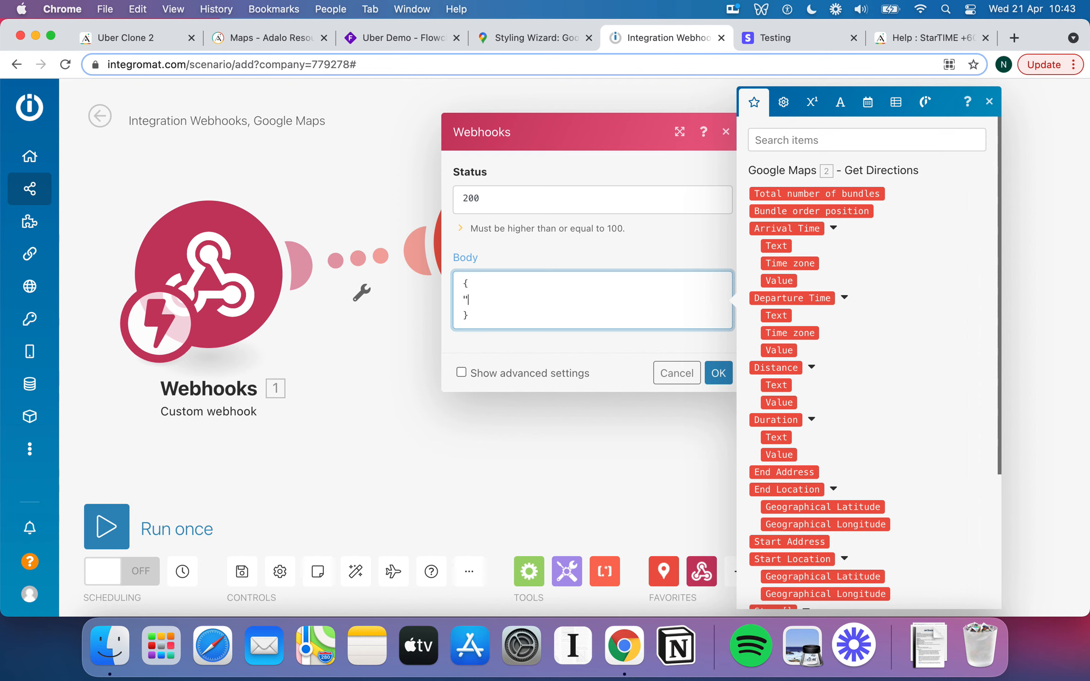
text("Arrival_Time":)
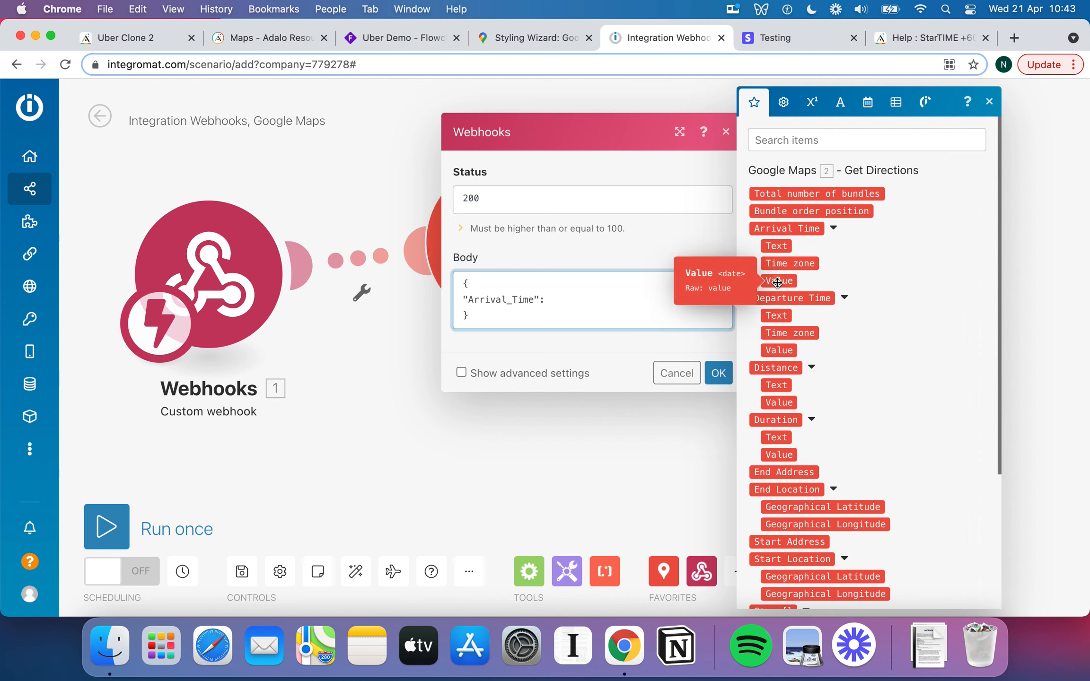
click(779, 282)
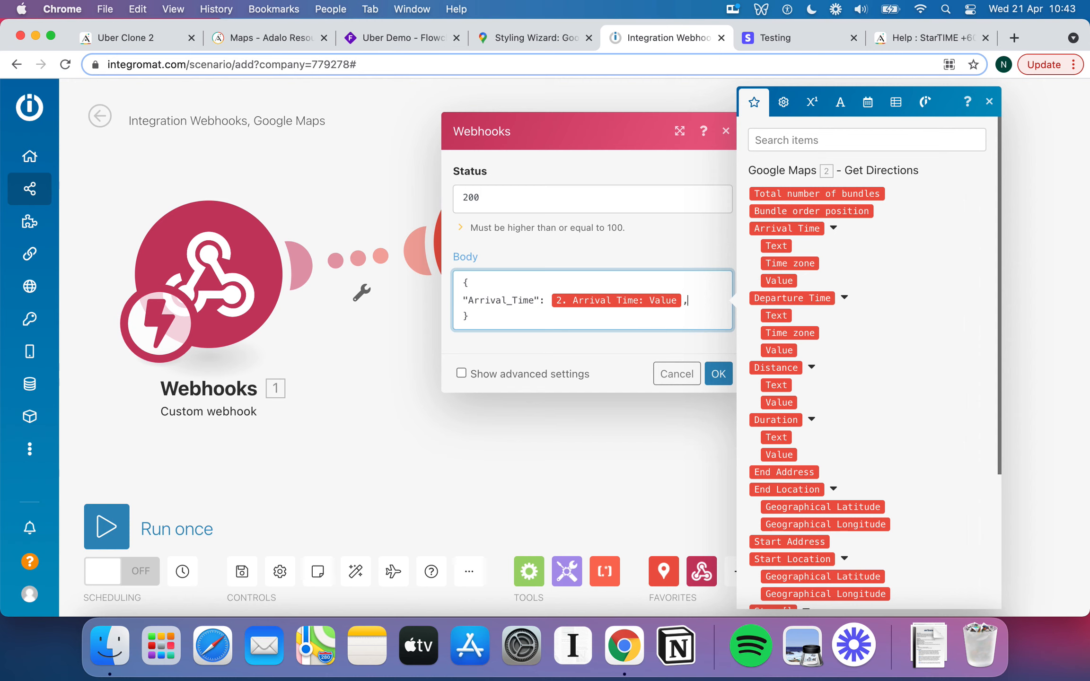
text(,)
key(Return)
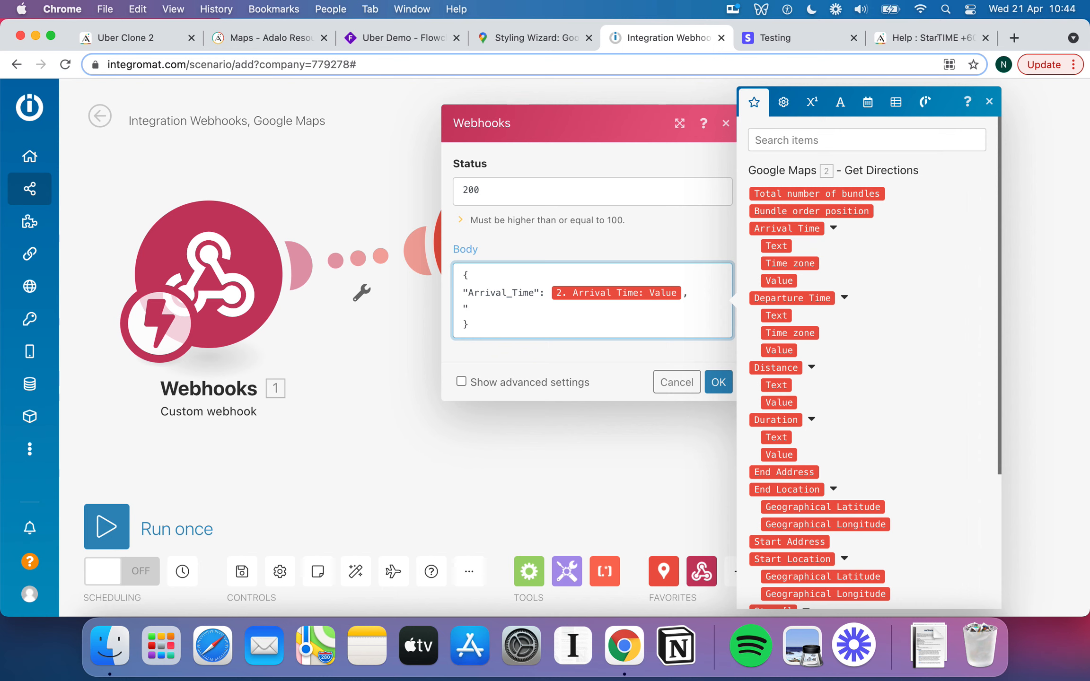
text(Departure_Time":)
Map Departure Time Value into Departure_Time and add a "Distance" entry with Distance Value.
click(779, 351)
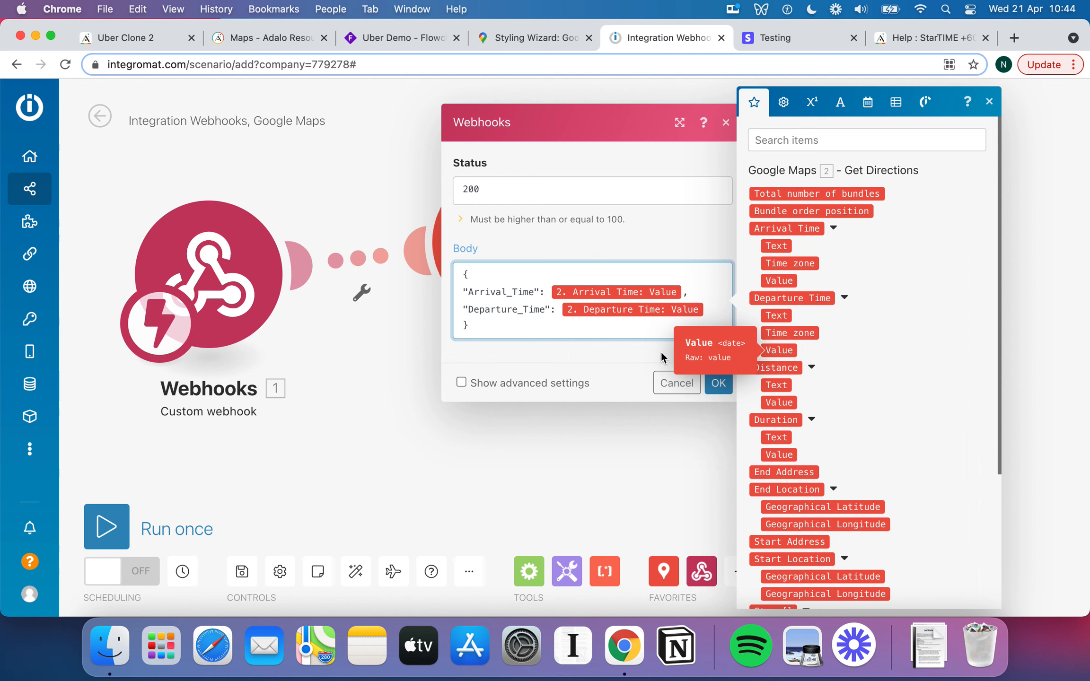
text(,)
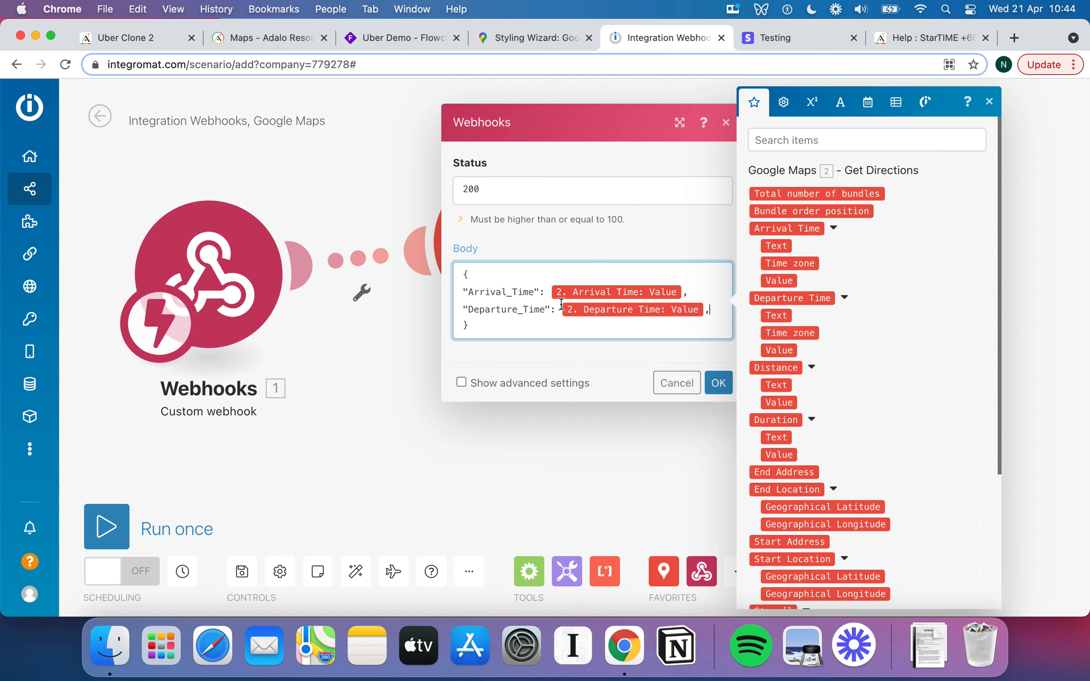
key(Return)
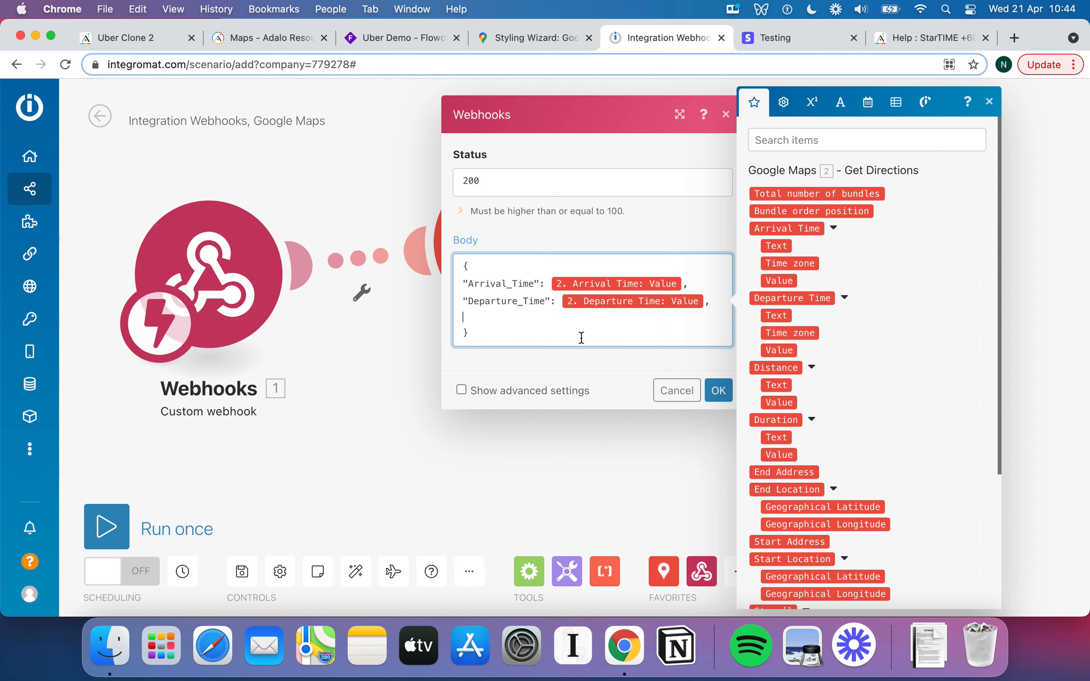
text("Disrt)
text(tand)
click(773, 403)
drag(773, 402, 644, 318)
Remove the stray quotes around the Distance value in the Body JSON.
text(,)
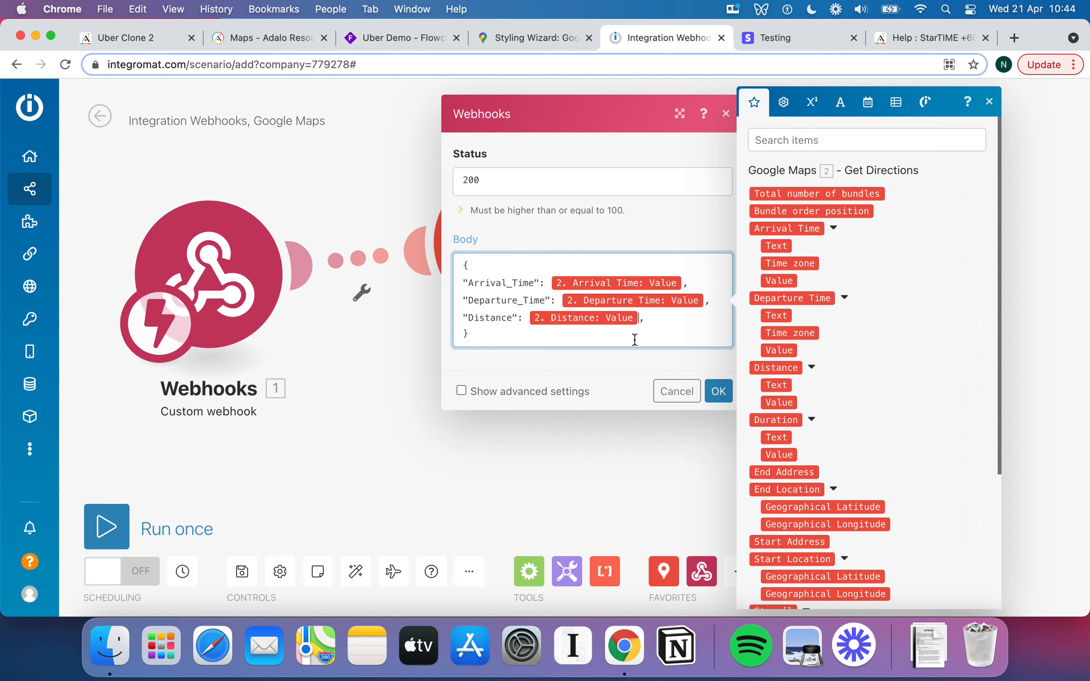
text(")
click(528, 317)
text(")
click(559, 300)
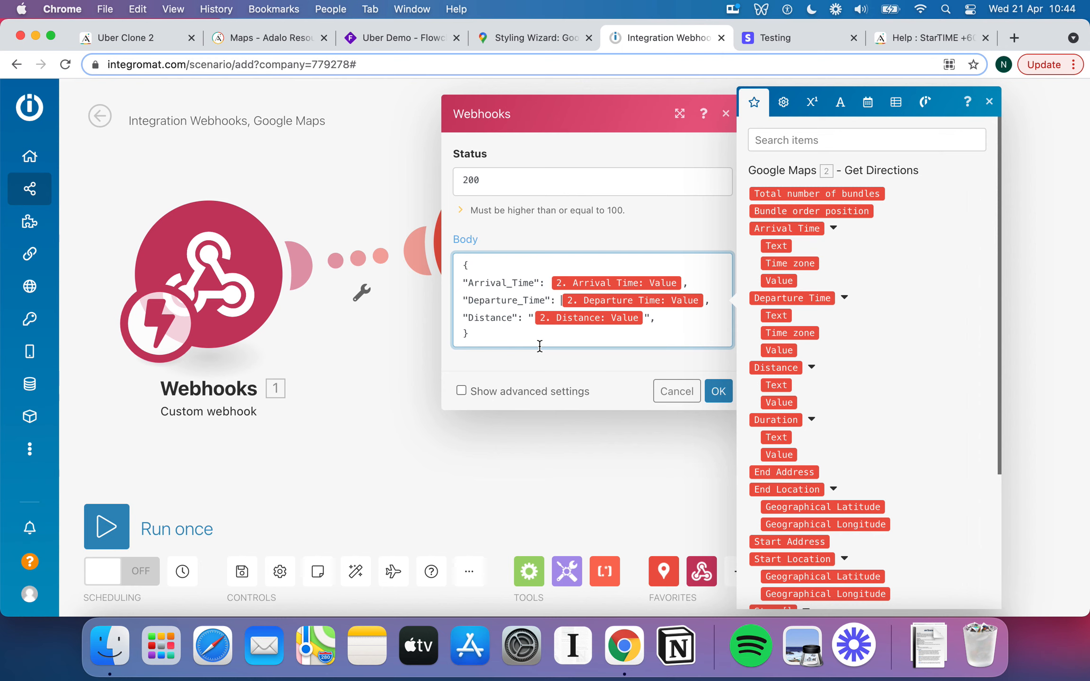
click(532, 317)
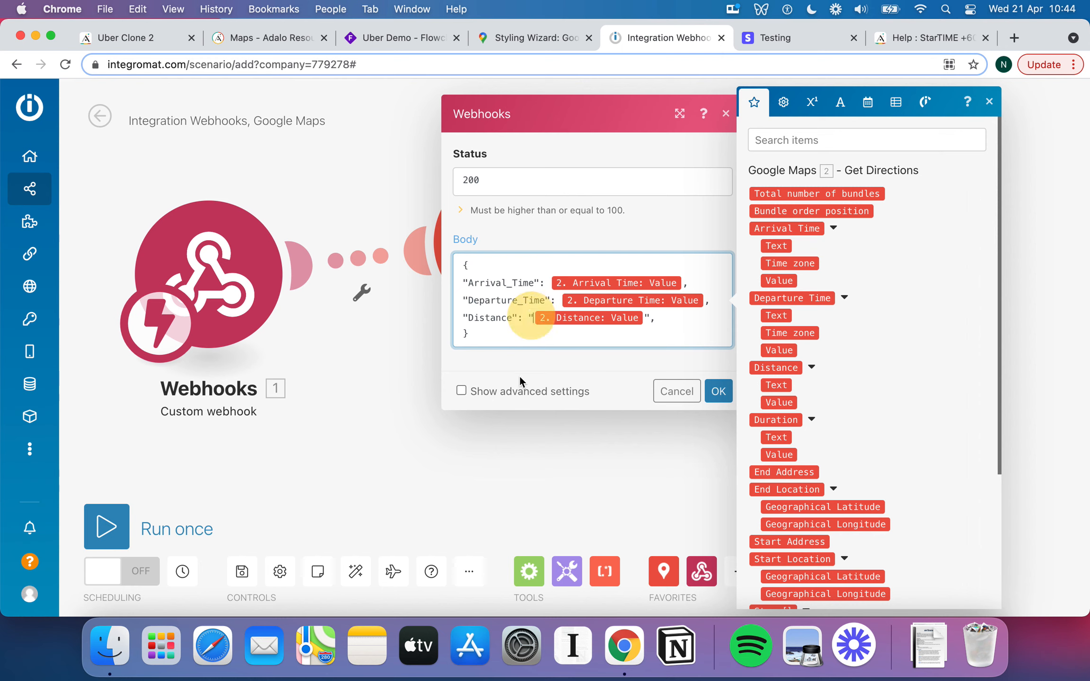
key(BackSpace)
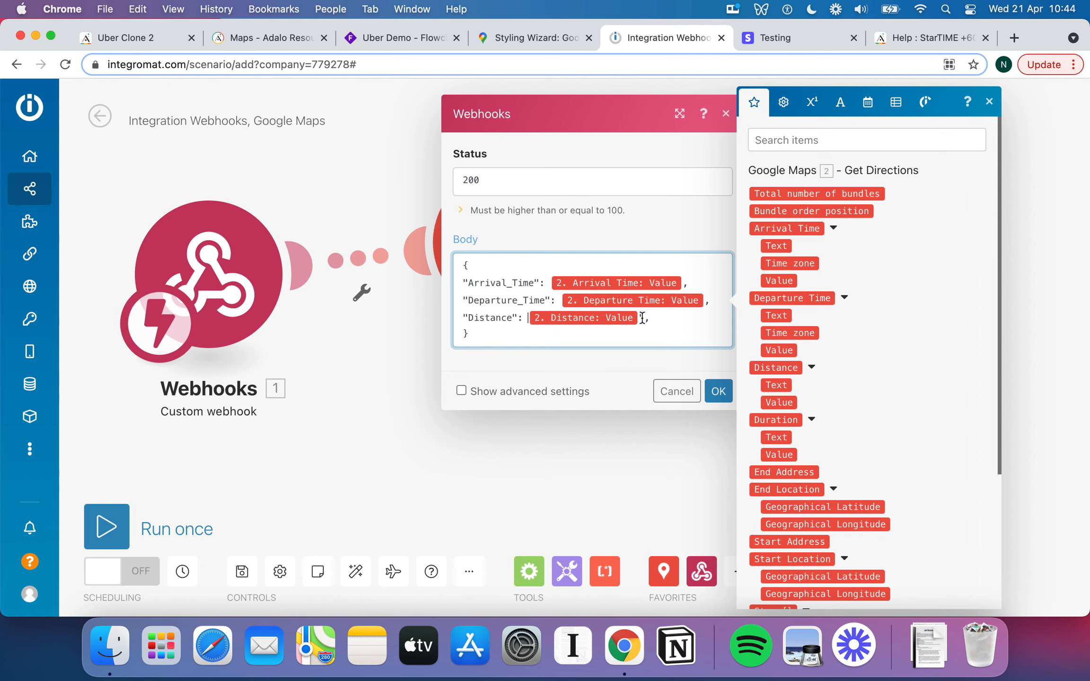
click(642, 317)
key(BackSpace)
click(658, 320)
Add a "Duration" entry mapped to Duration Value and save the Webhook response settings.
key(Return)
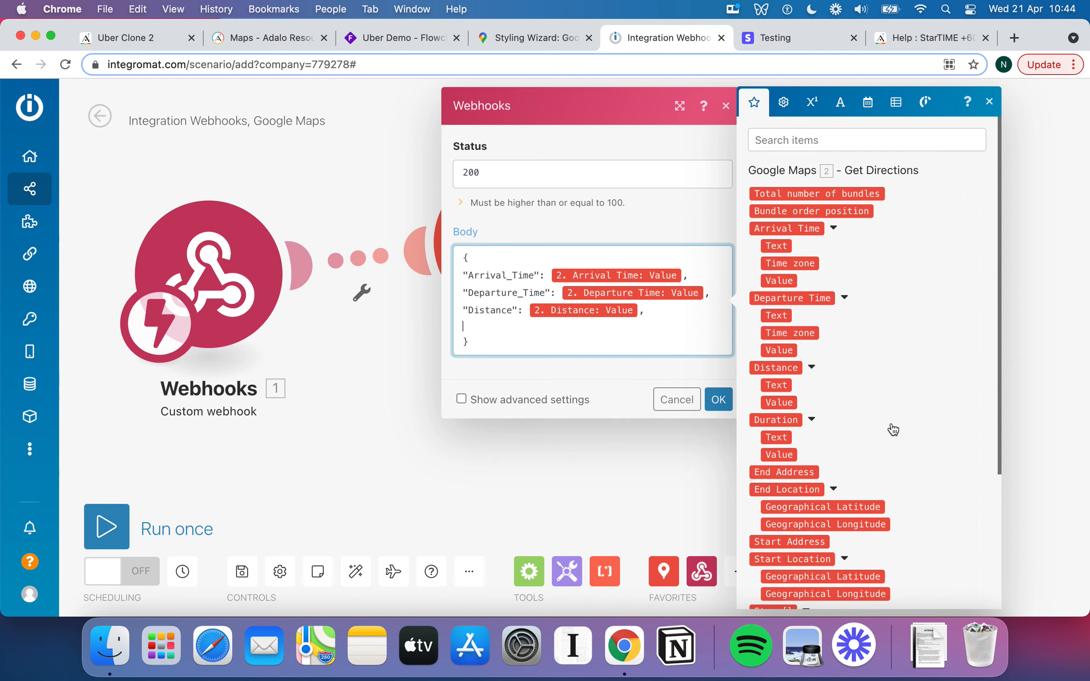
text("Duration":)
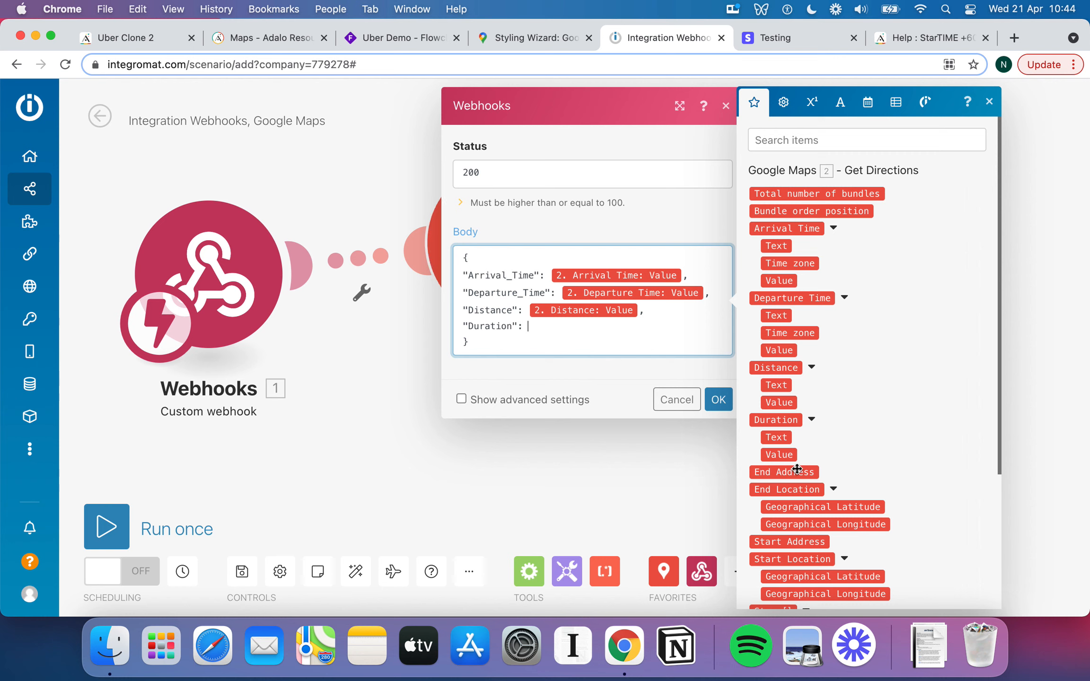
click(787, 456)
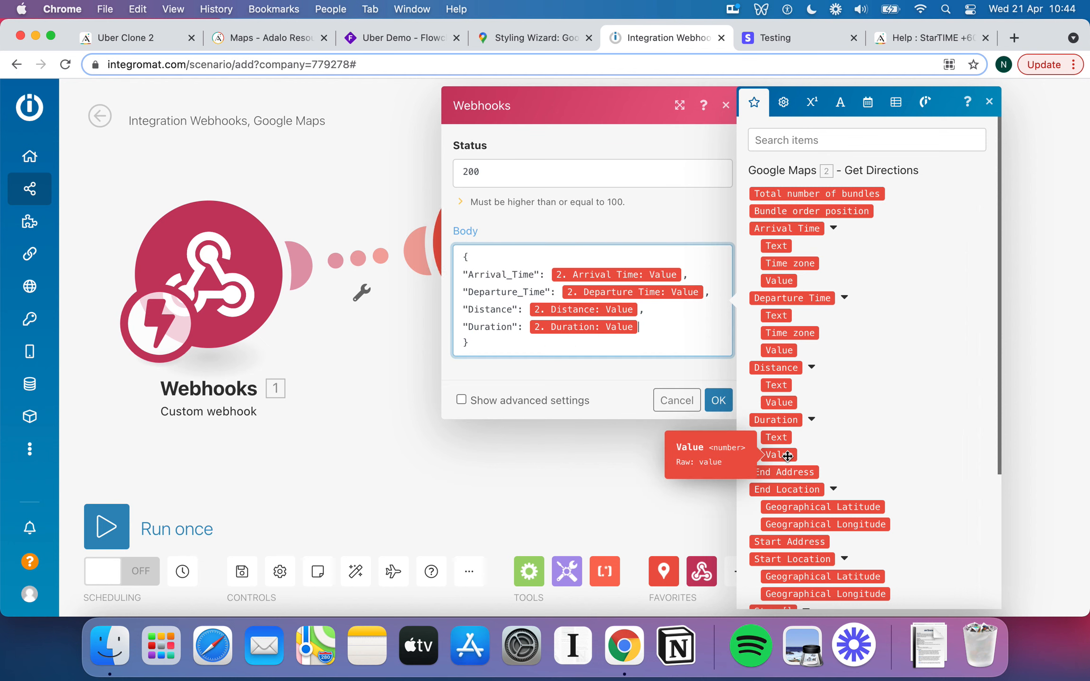
scroll(814, 411, down, 5)
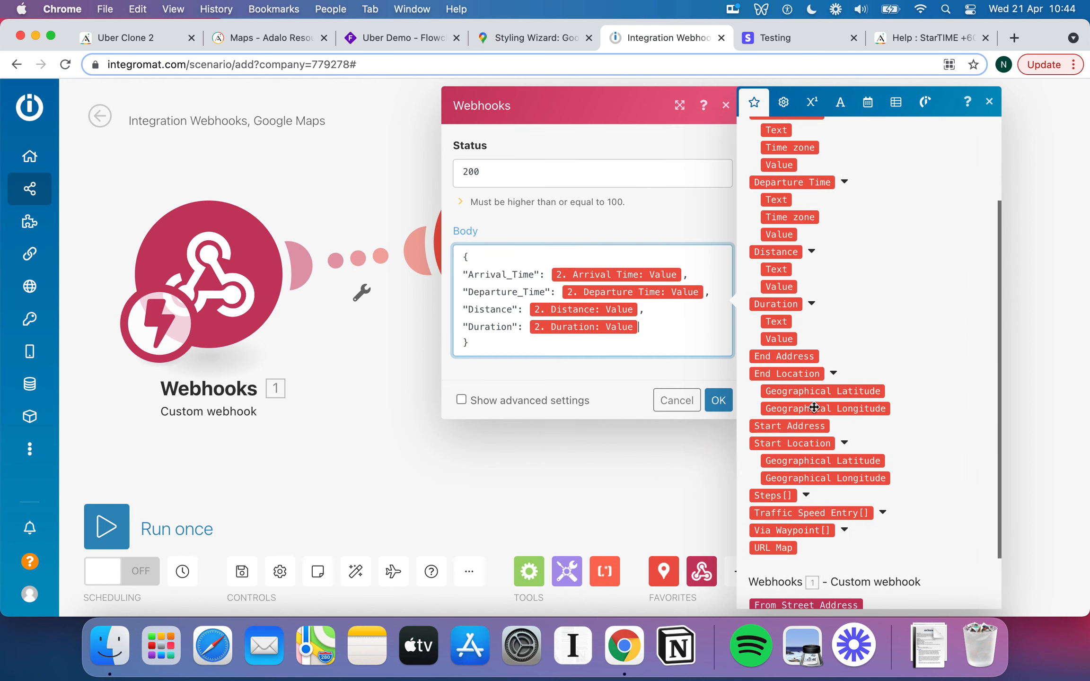
scroll(807, 343, up, 2)
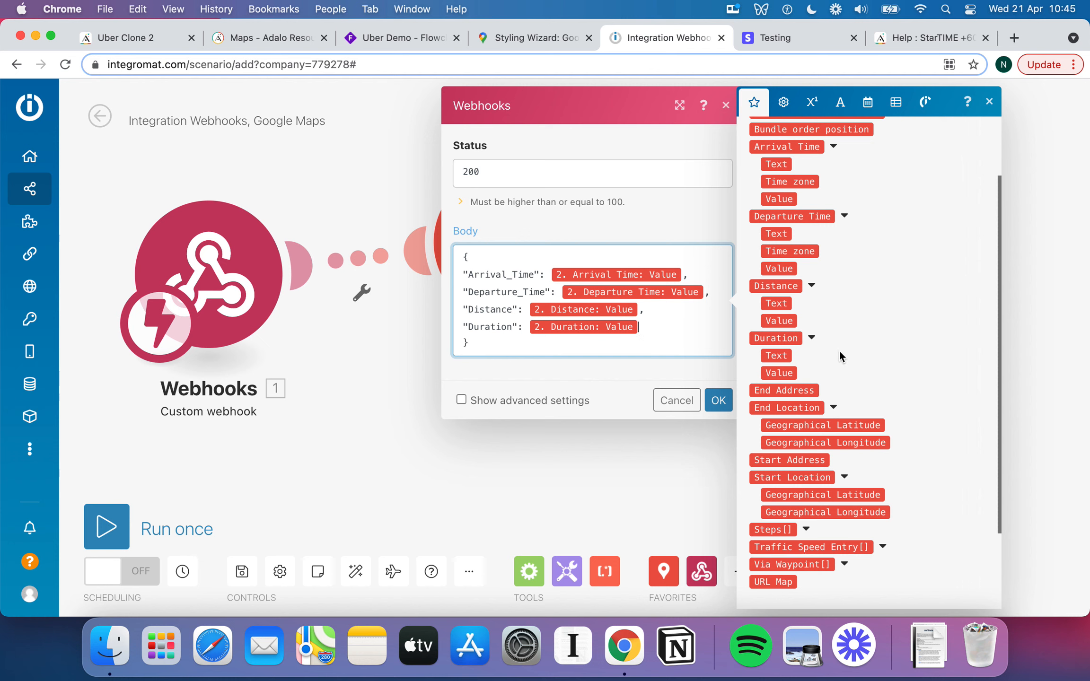
scroll(857, 382, down, 2)
scroll(858, 382, down, 2)
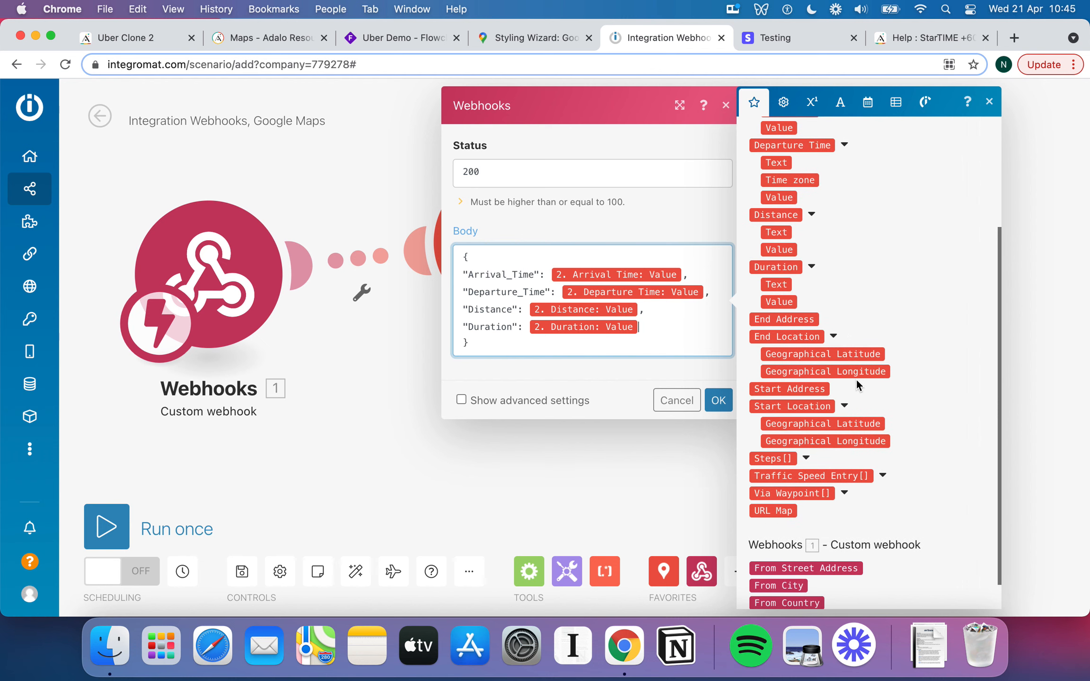
scroll(835, 477, up, 1)
scroll(835, 477, up, 4)
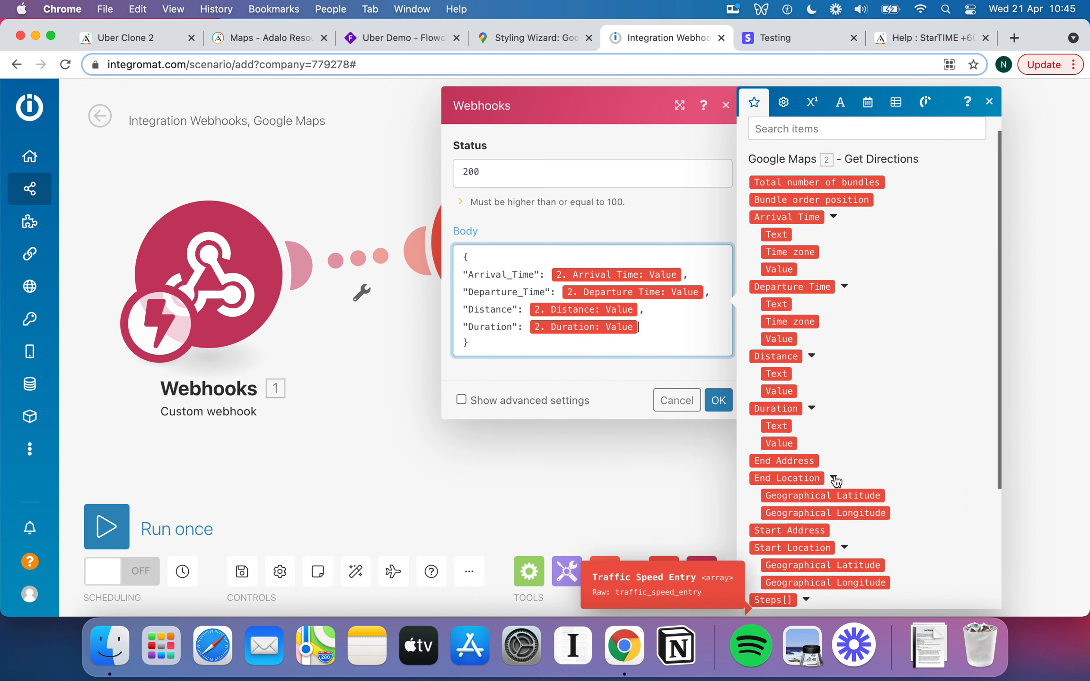
scroll(835, 477, down, 5)
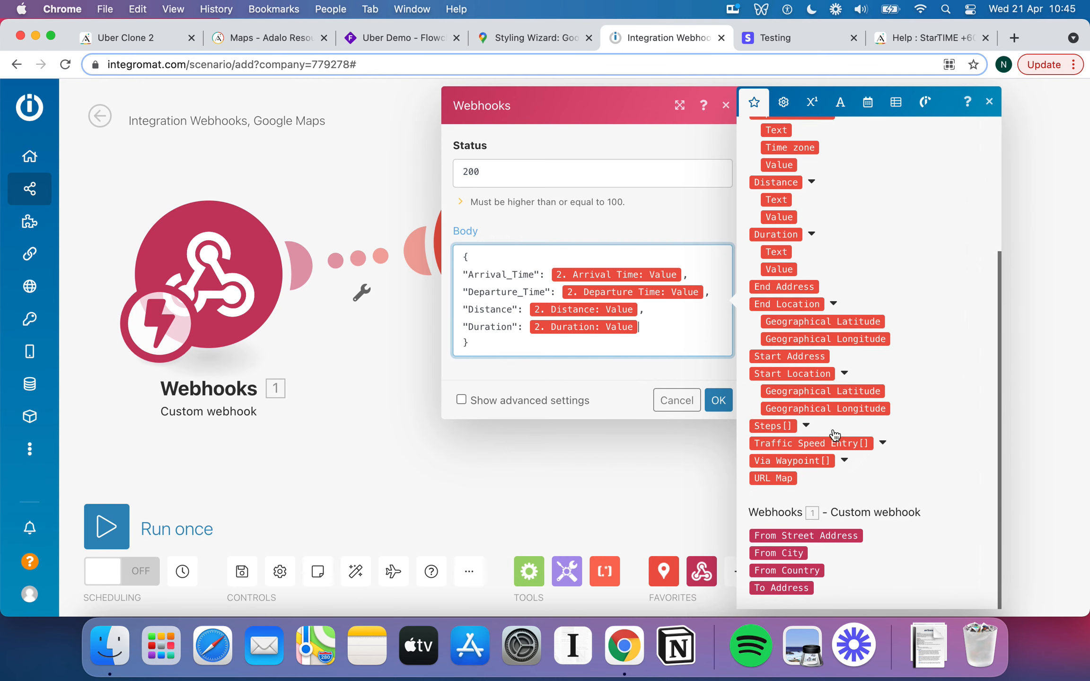
click(883, 444)
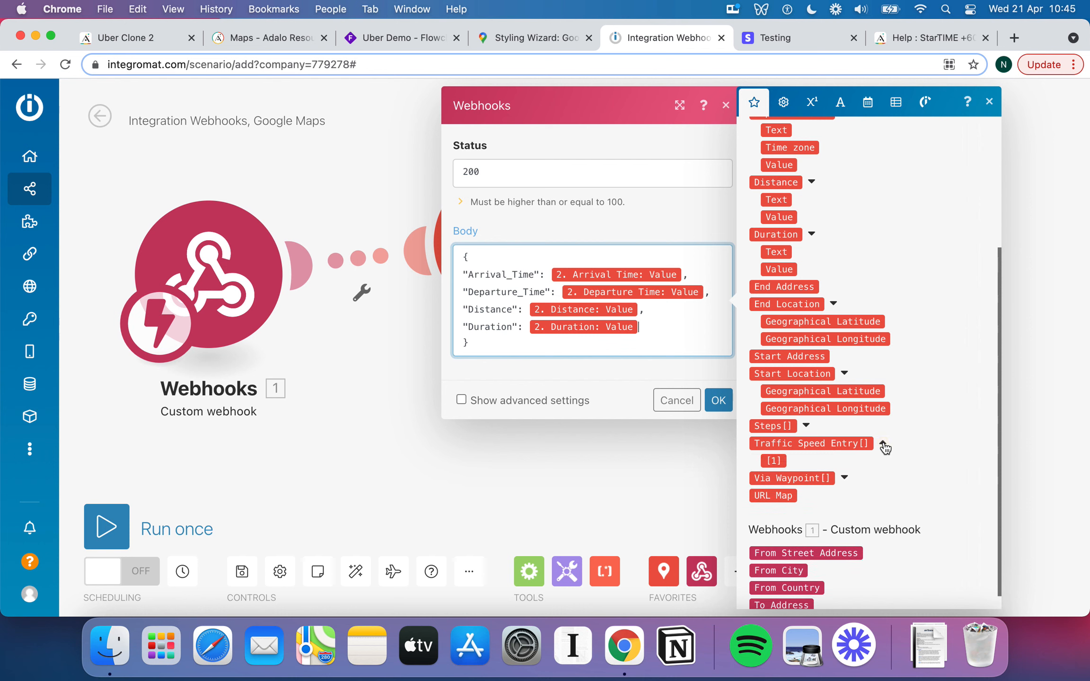
click(883, 444)
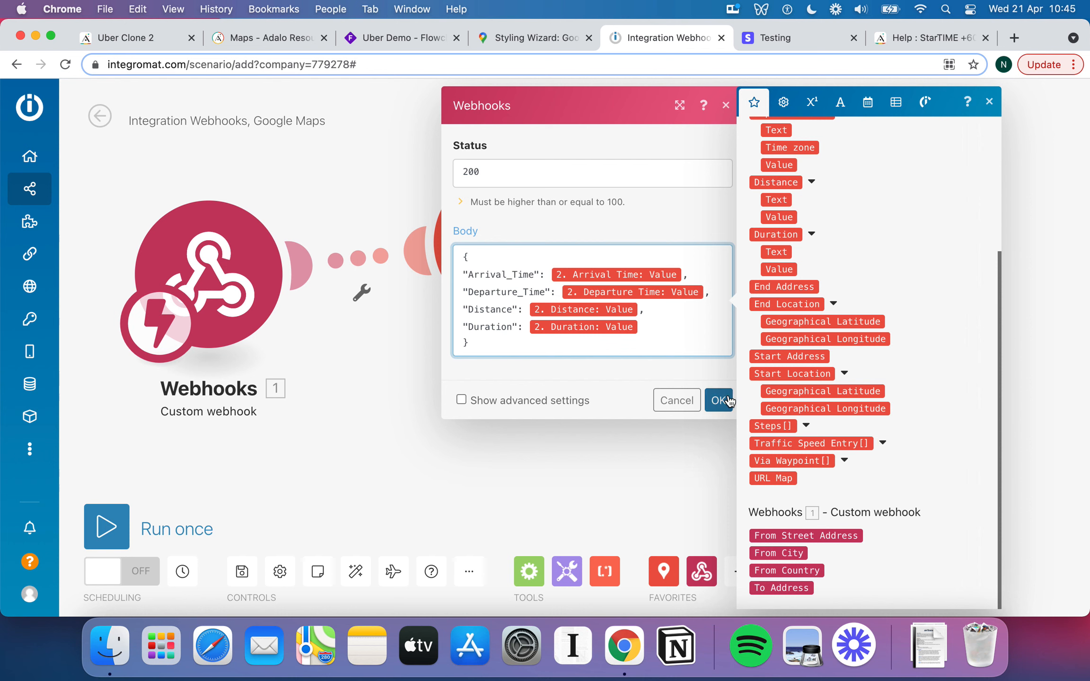
click(717, 401)
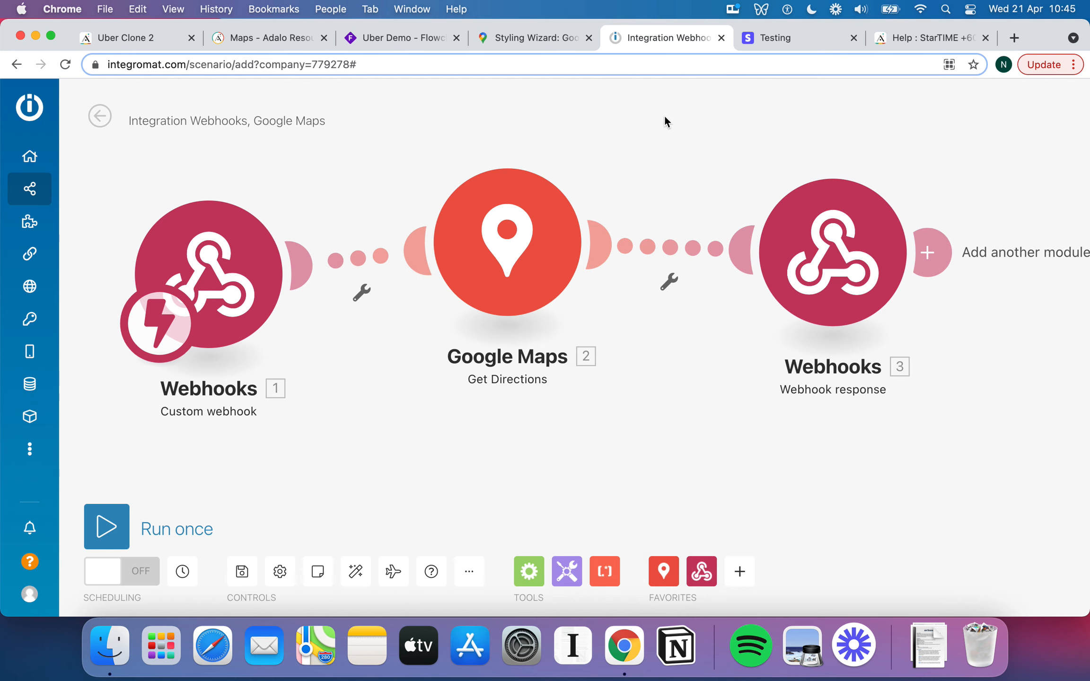
Save the current scenario and go to the All scenarios list.
mouse_move(23, 136)
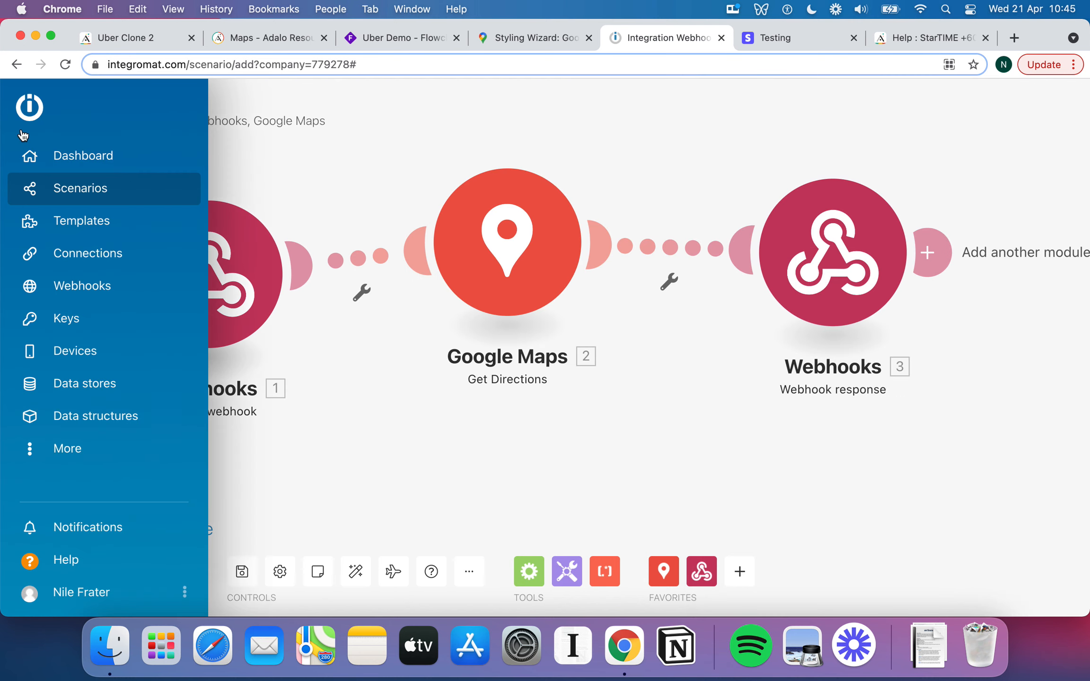
click(93, 195)
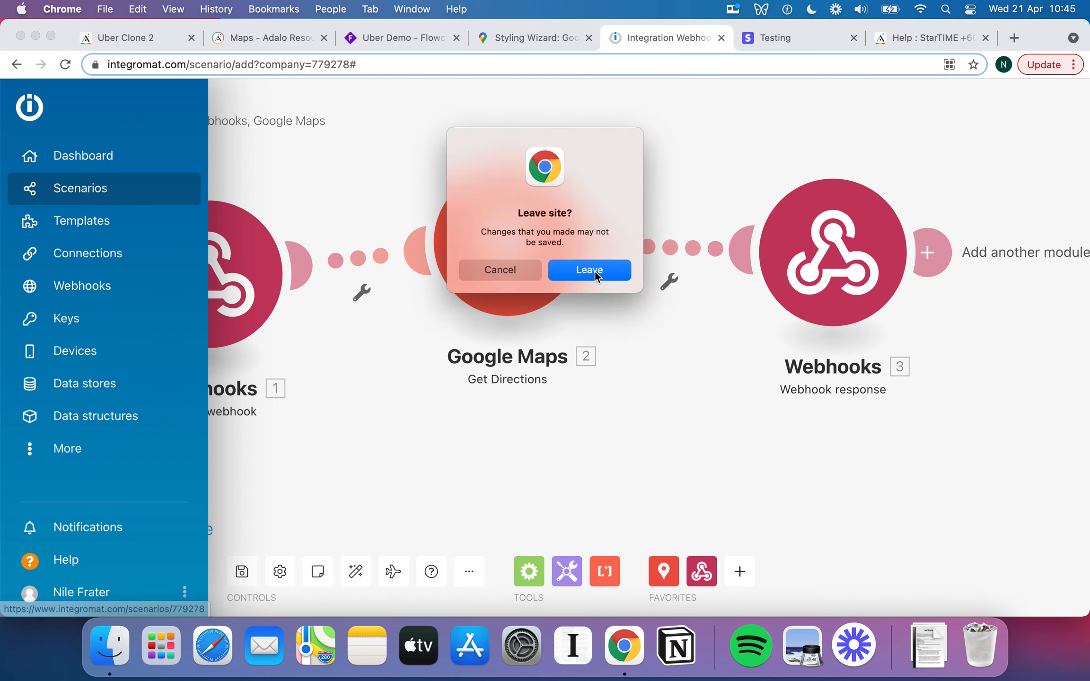
click(507, 273)
click(532, 270)
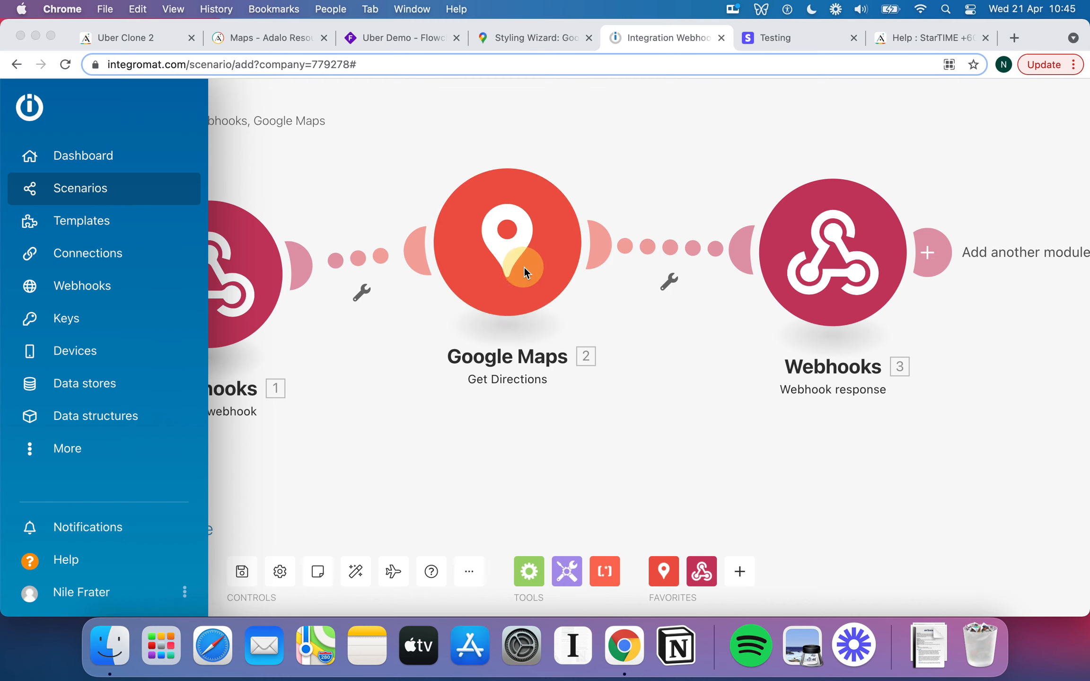
click(245, 572)
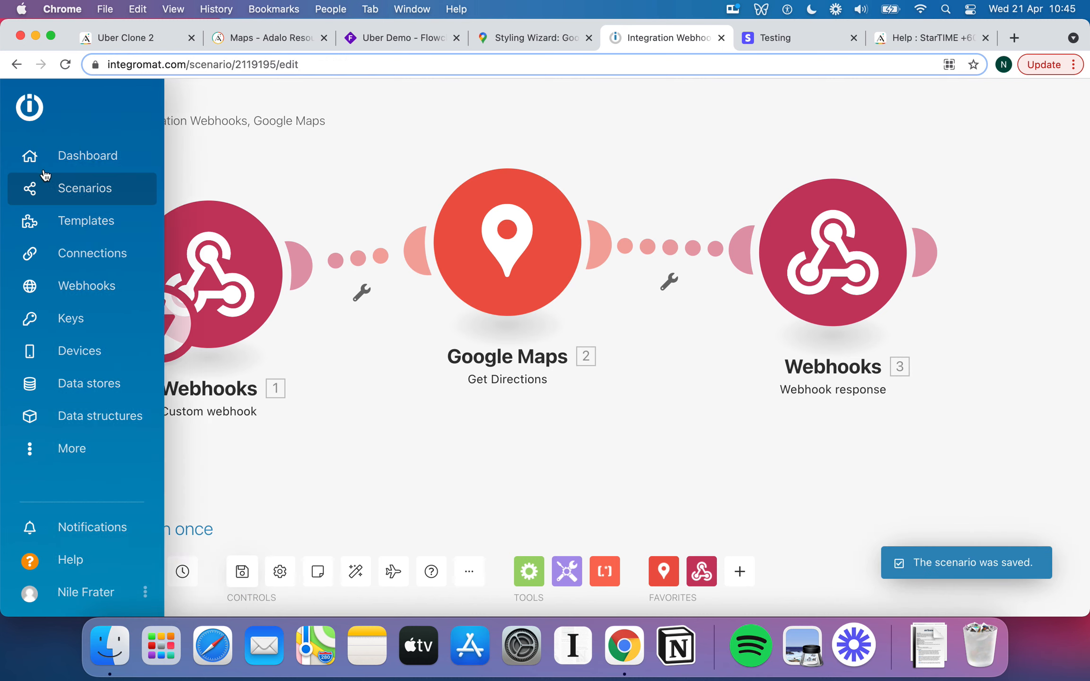
click(80, 190)
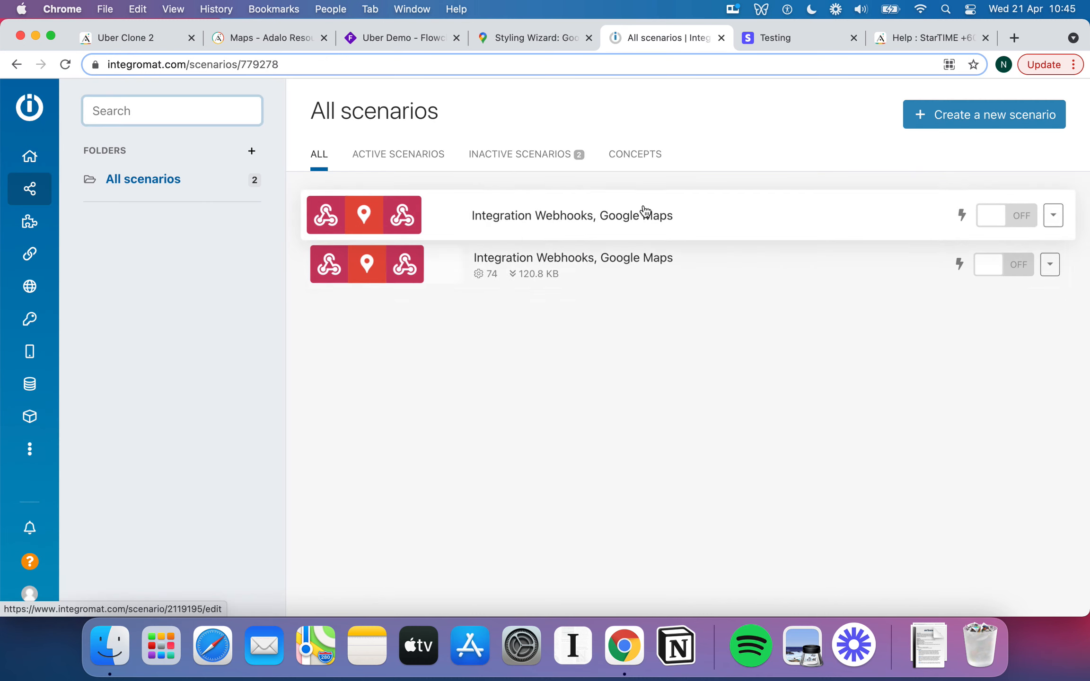
Check the quoted Distance value in the older scenario's Webhook response Body, then return via Dashboard.
click(649, 266)
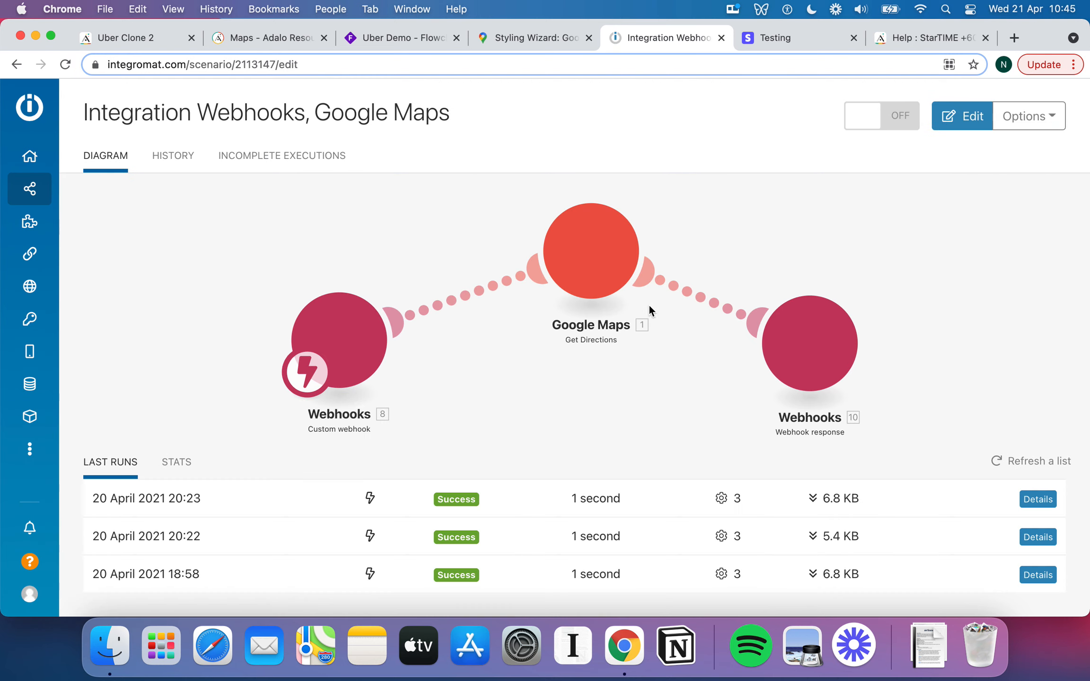
click(811, 328)
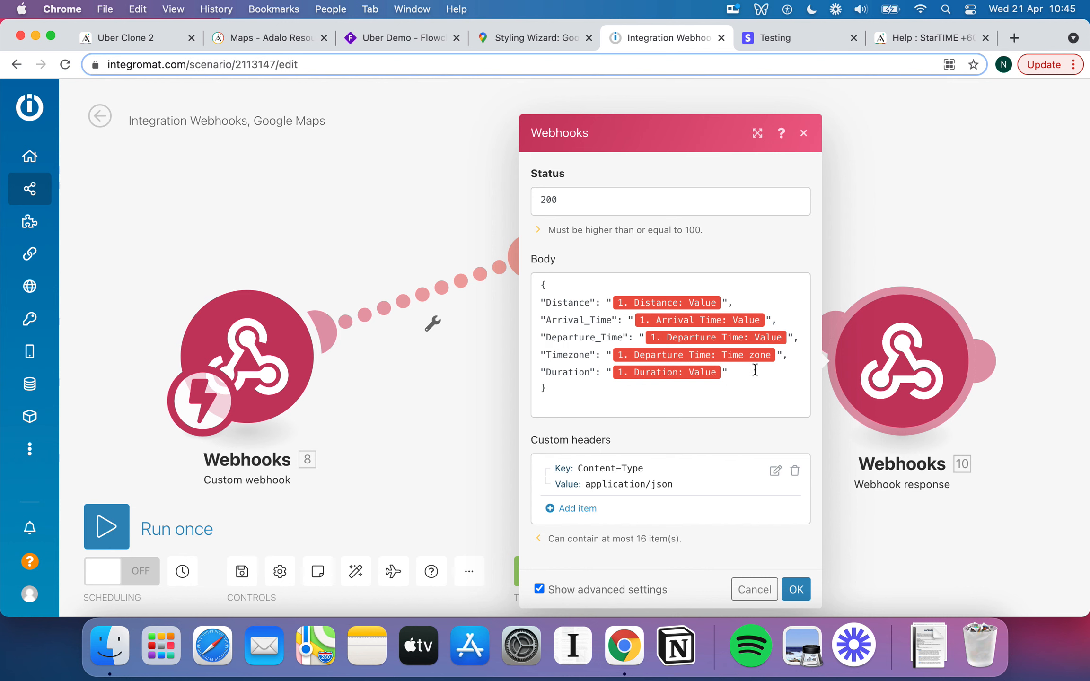
click(738, 371)
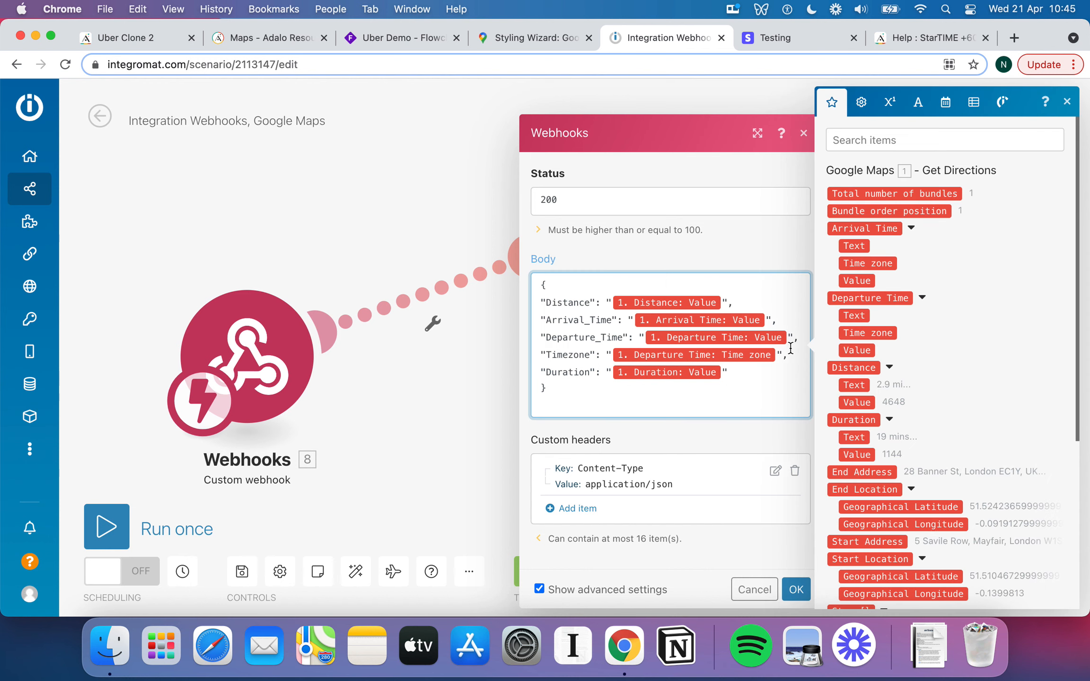
click(728, 302)
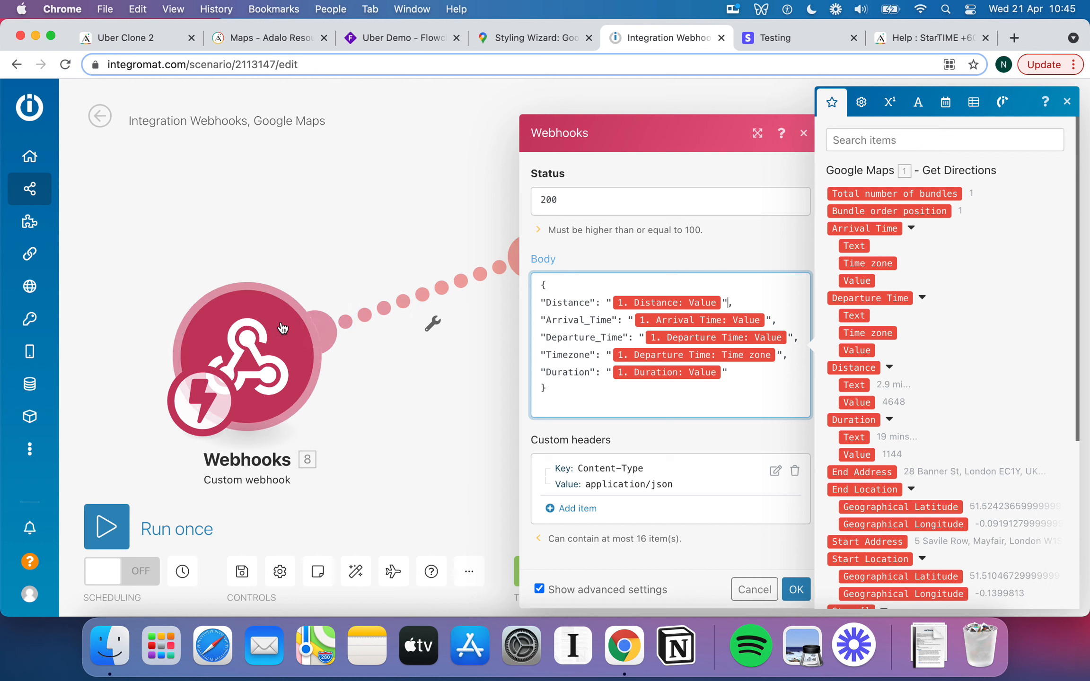
mouse_move(32, 176)
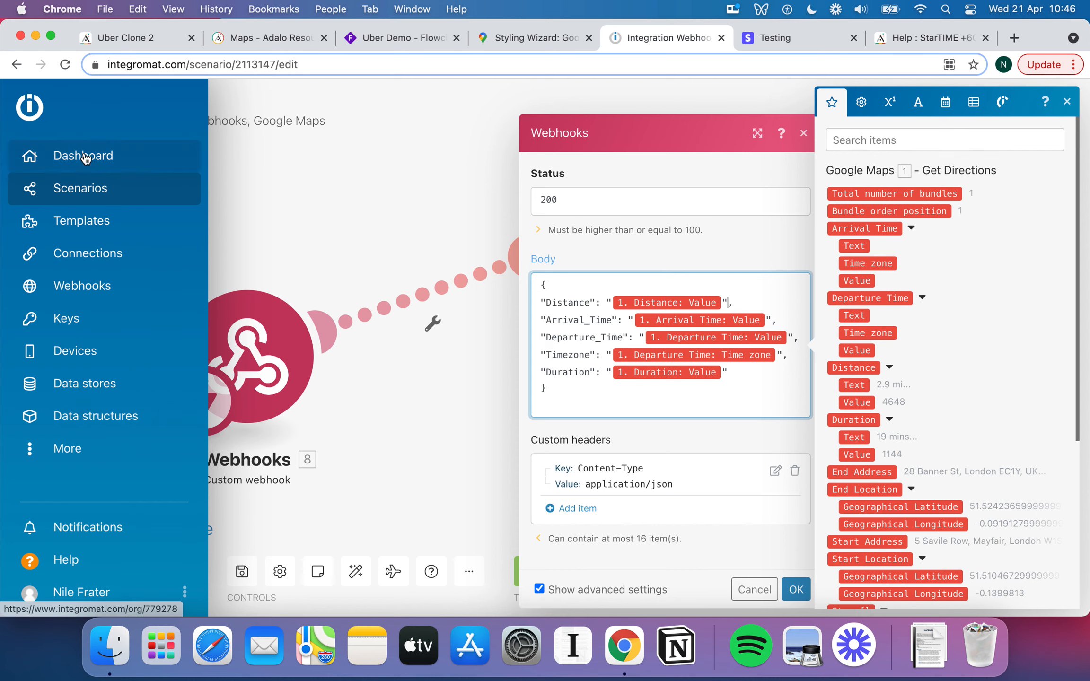
click(80, 155)
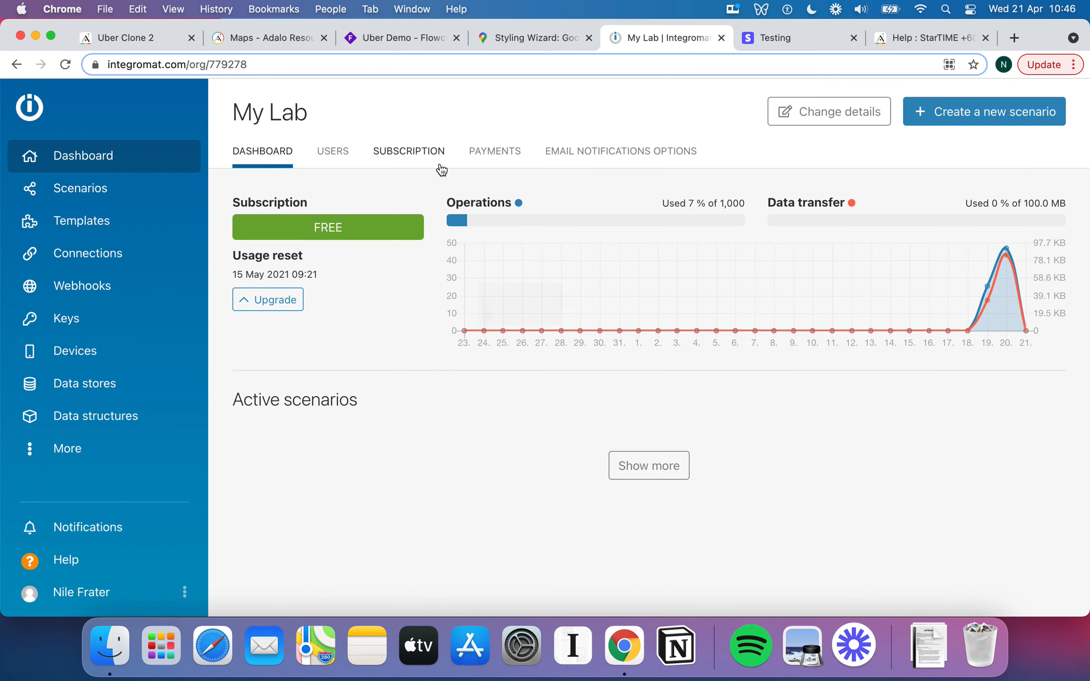
click(81, 185)
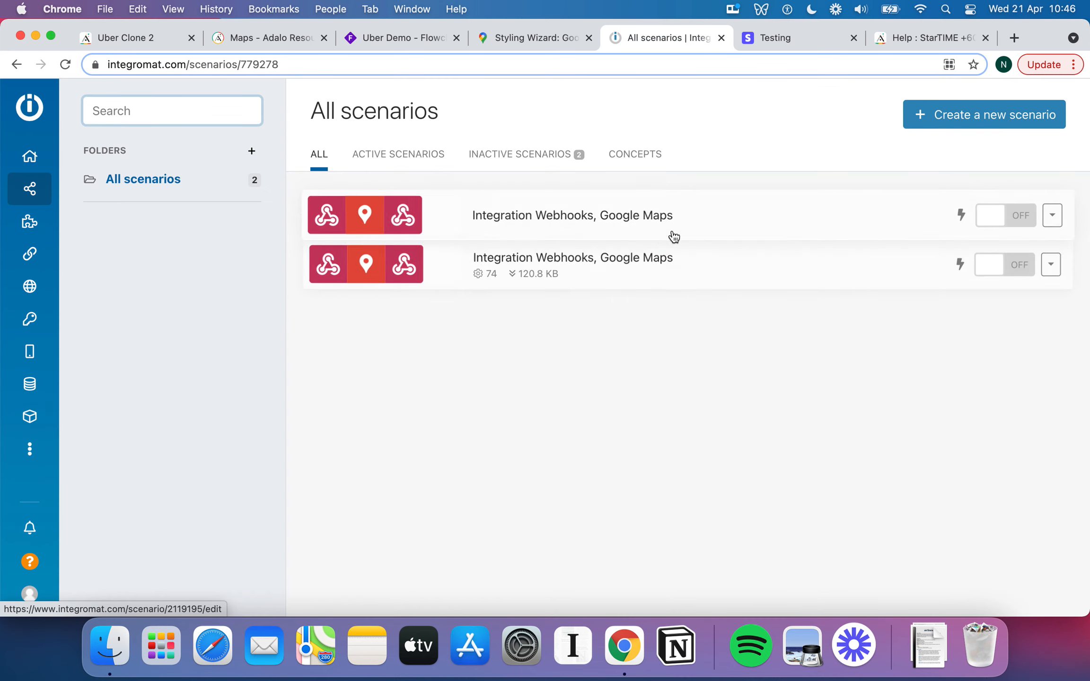
In the newer scenario's Webhook response Body, wrap the Arrival Time and Departure Time values in double quotes.
click(680, 230)
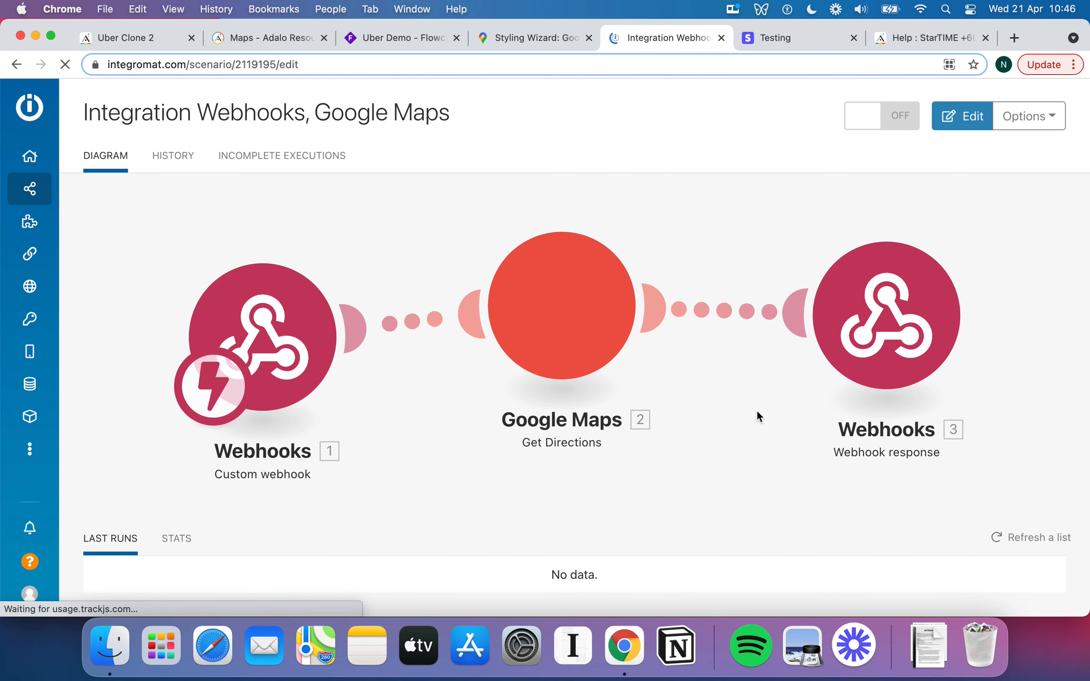
click(892, 290)
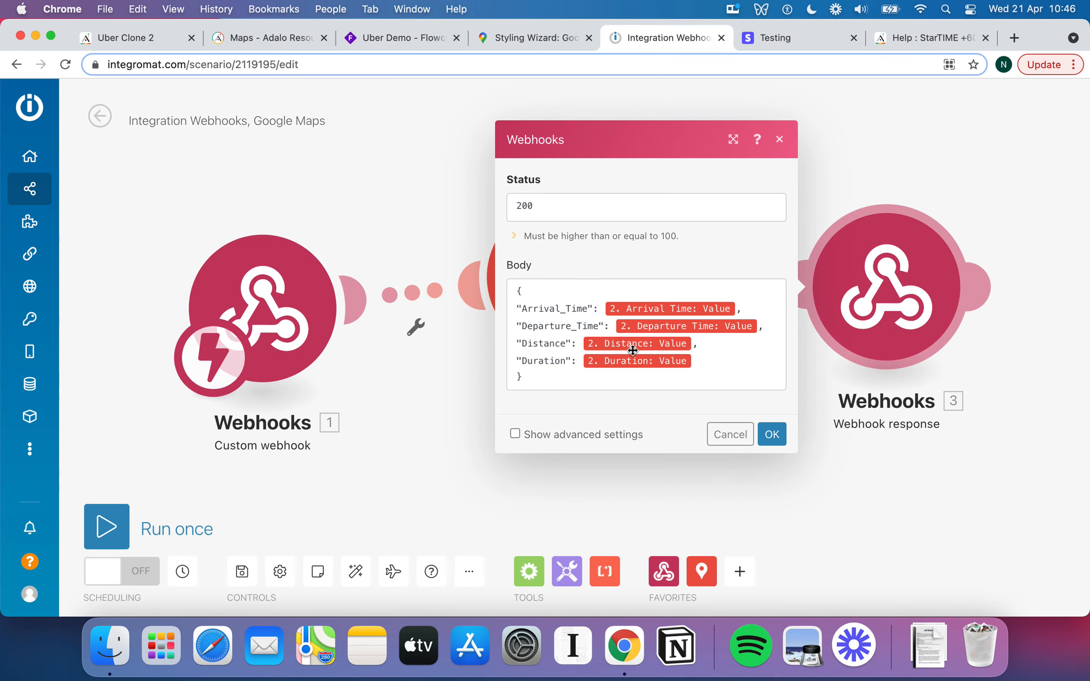
click(598, 307)
key(Right)
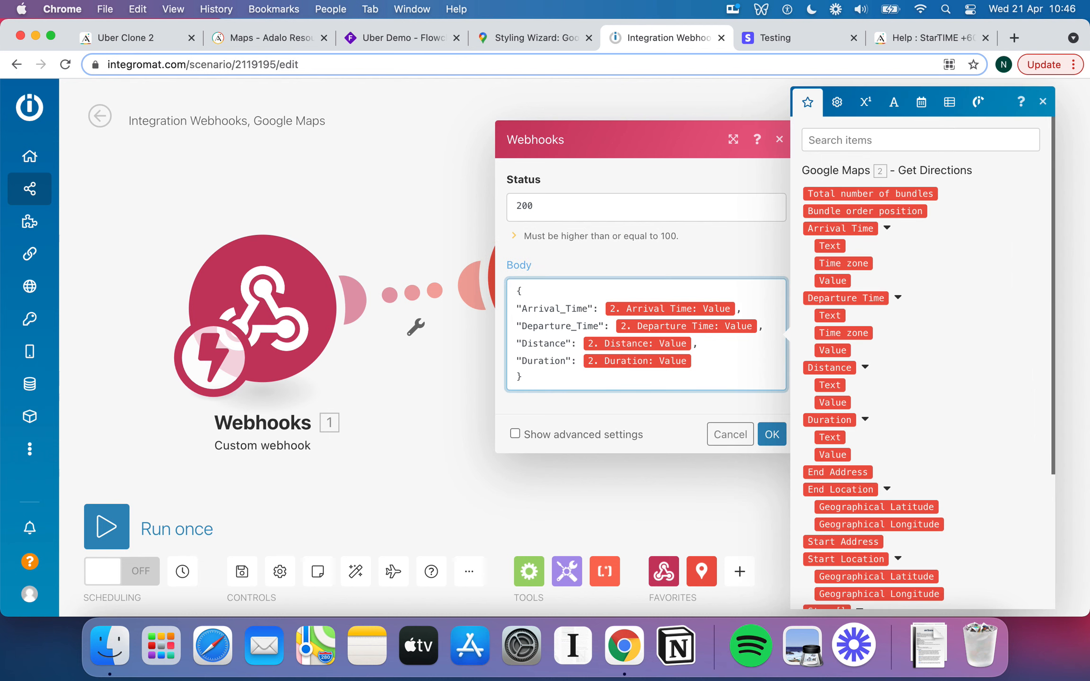
text(")
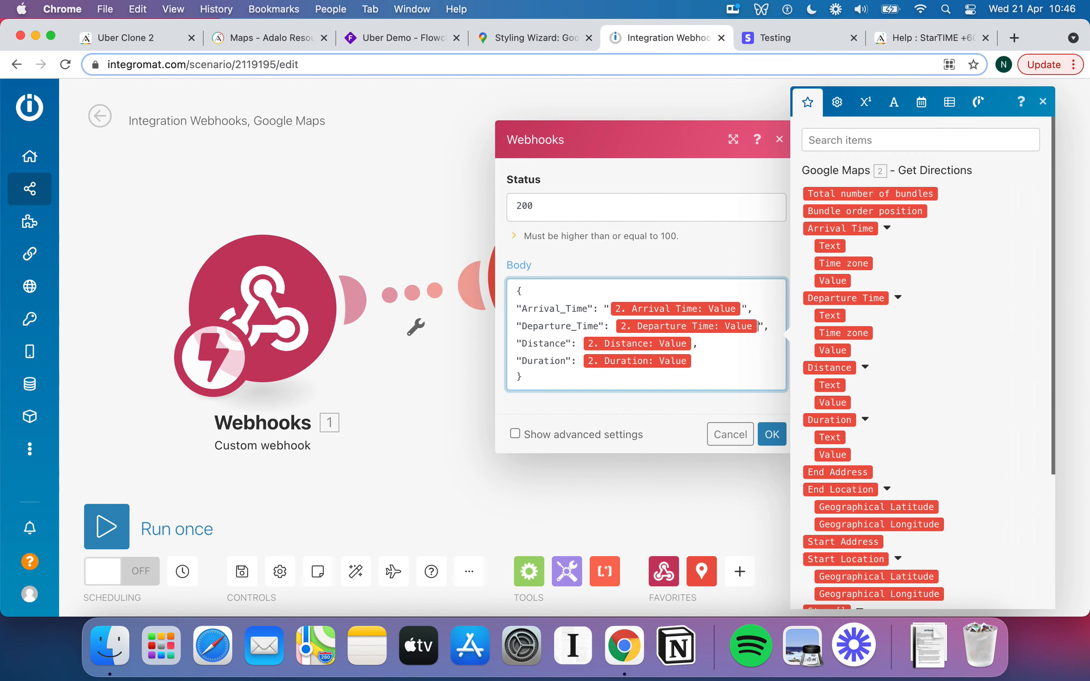
text(")
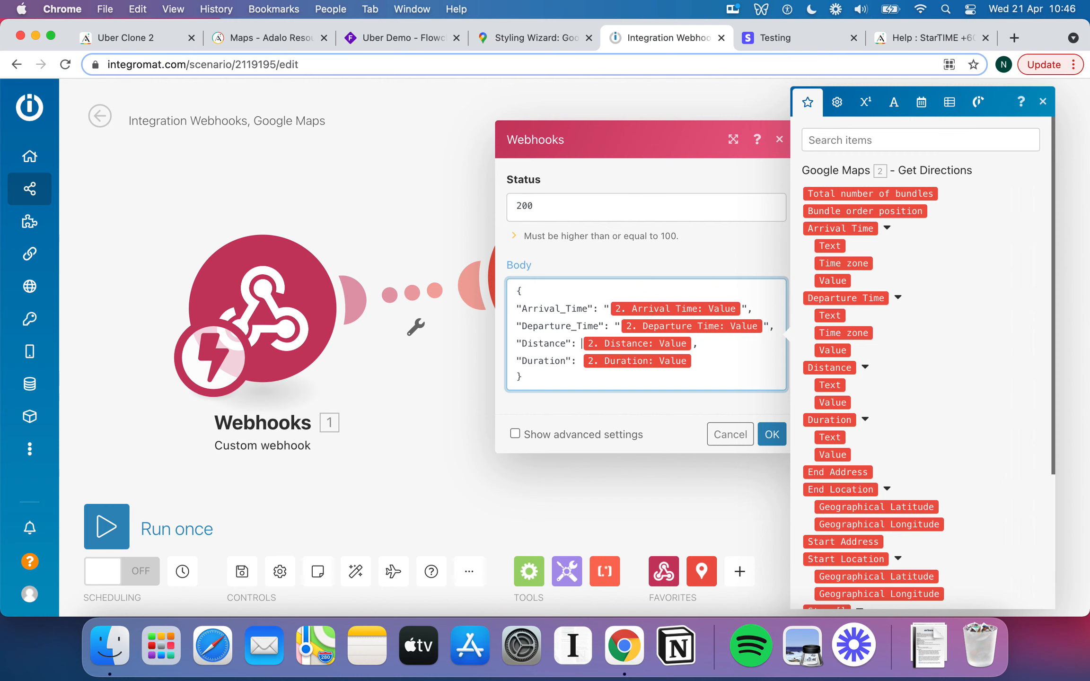
text(")
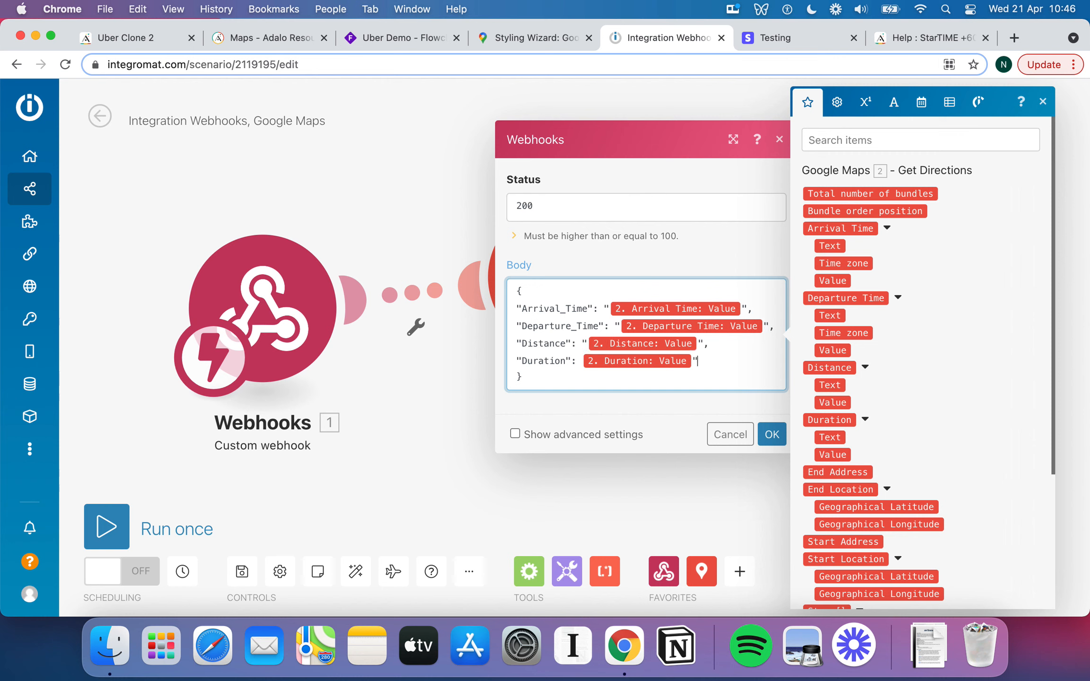
text(")
Confirm the quoted response body, move the response module lower, and run the scenario once.
click(776, 438)
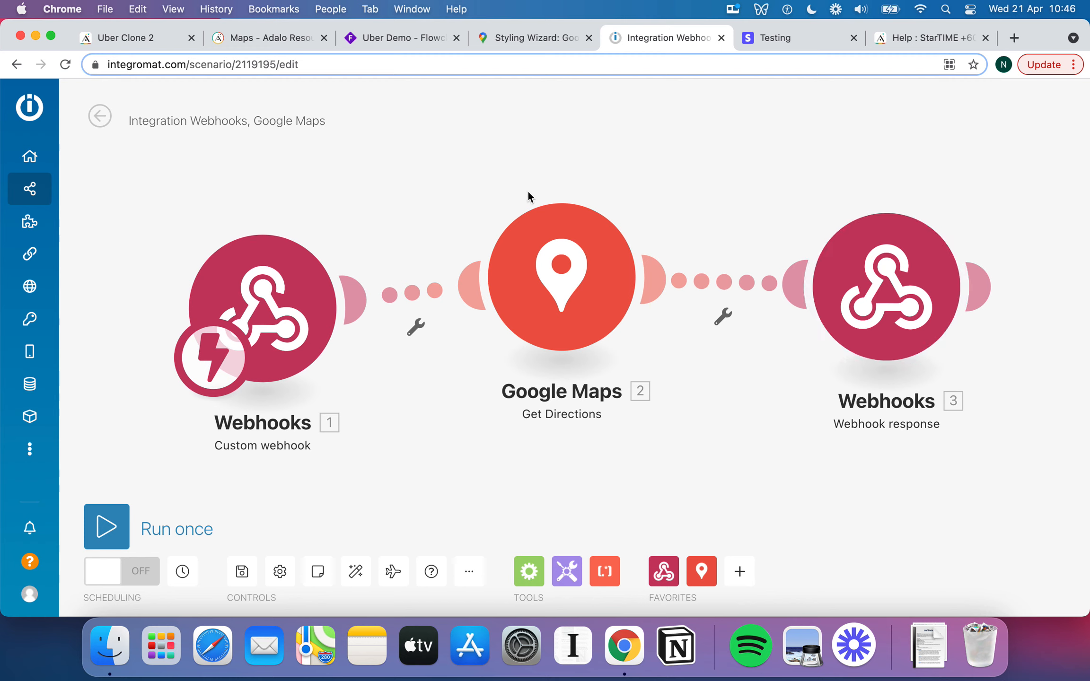
drag(884, 303, 868, 355)
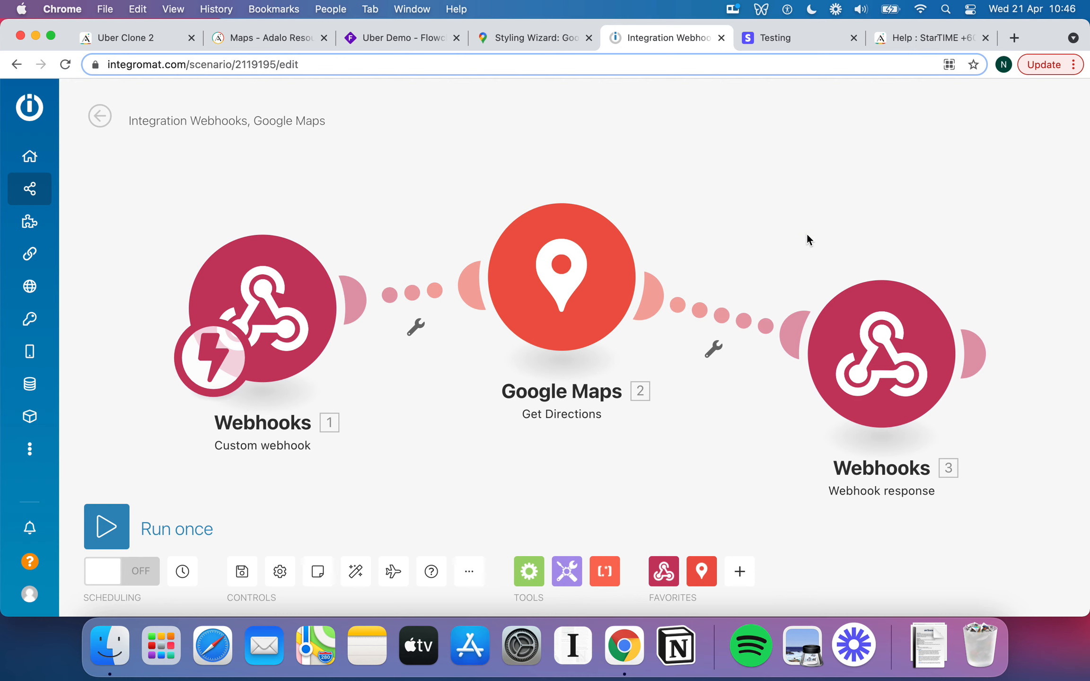
scroll(806, 232, down, 1)
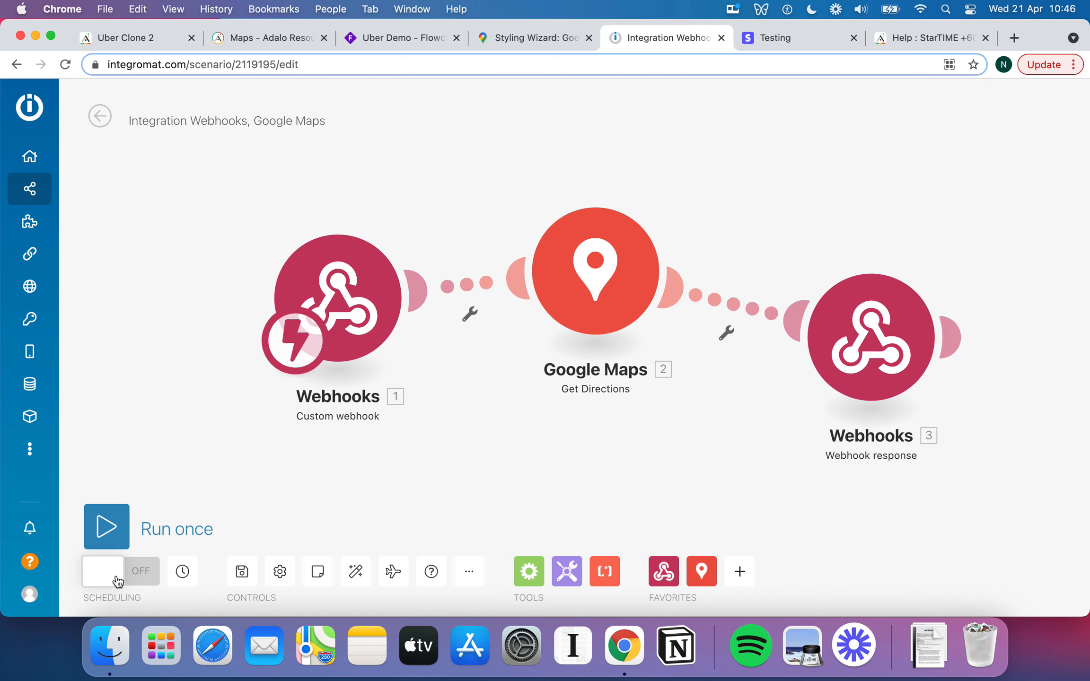
click(116, 538)
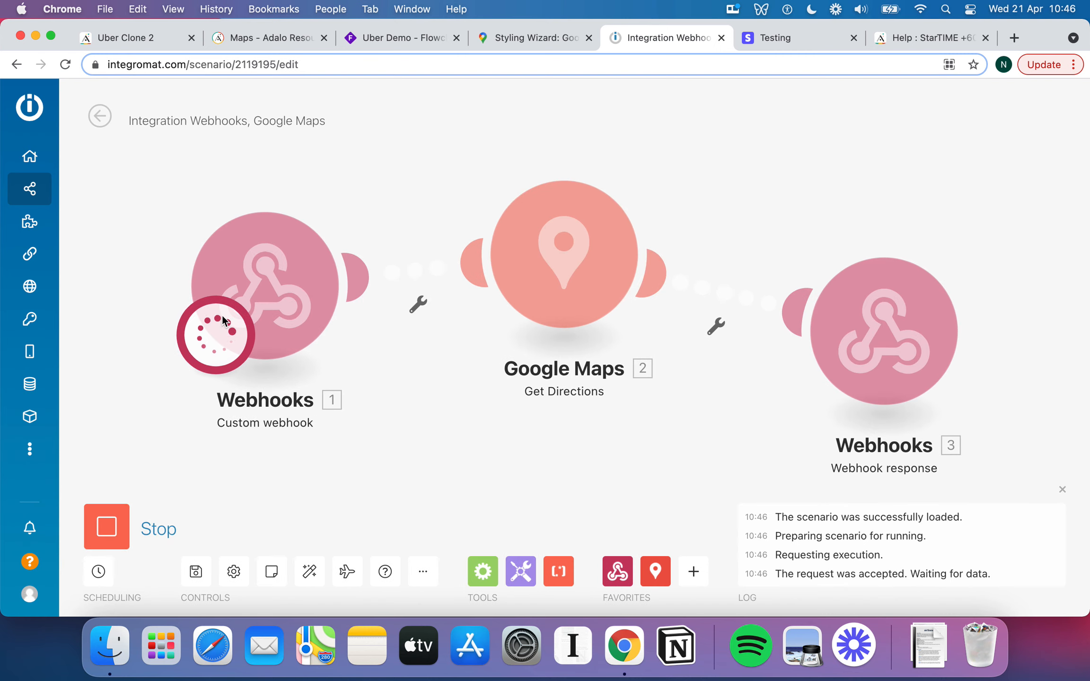
click(139, 38)
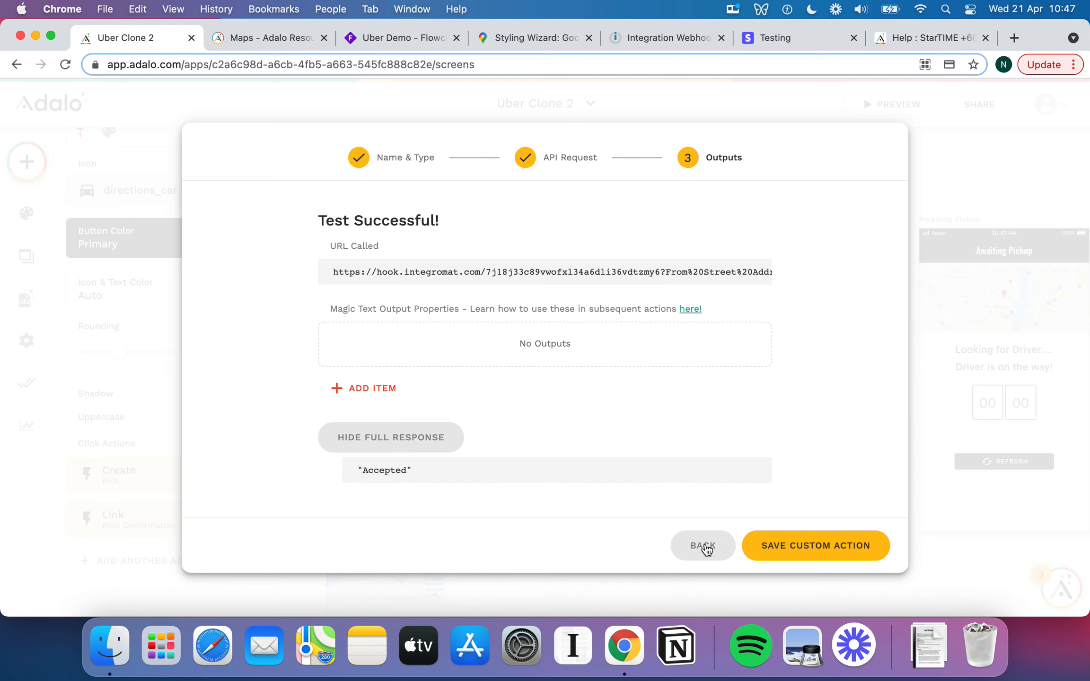
Rerun the Adalo custom action's test request and check the Integromat run results.
click(704, 547)
scroll(445, 321, down, 2)
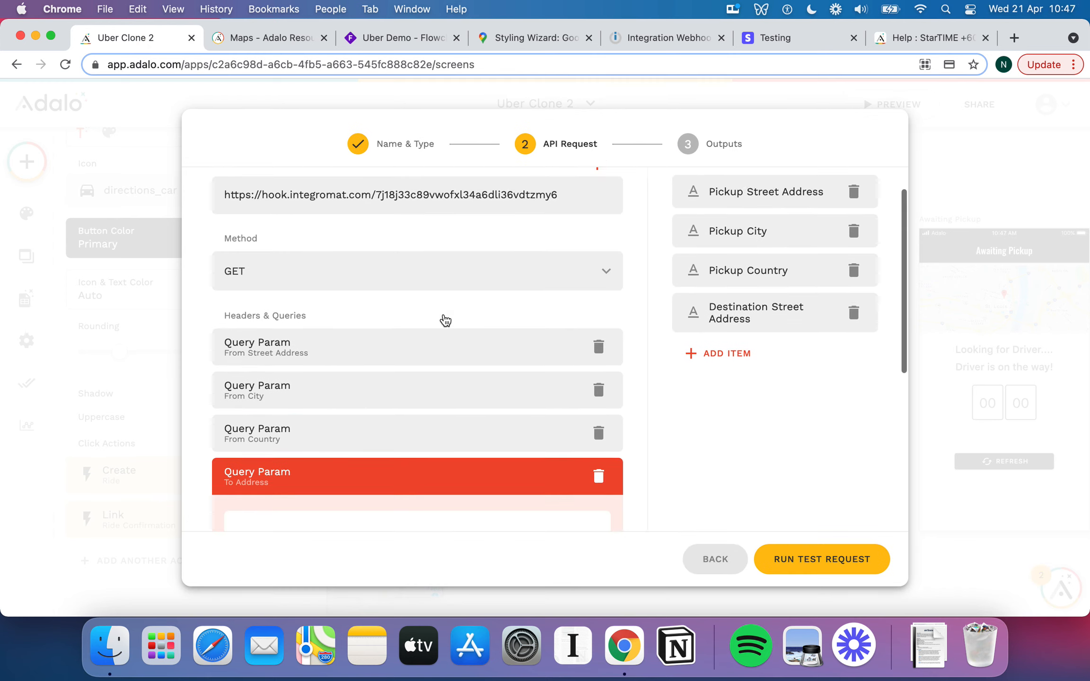
click(835, 558)
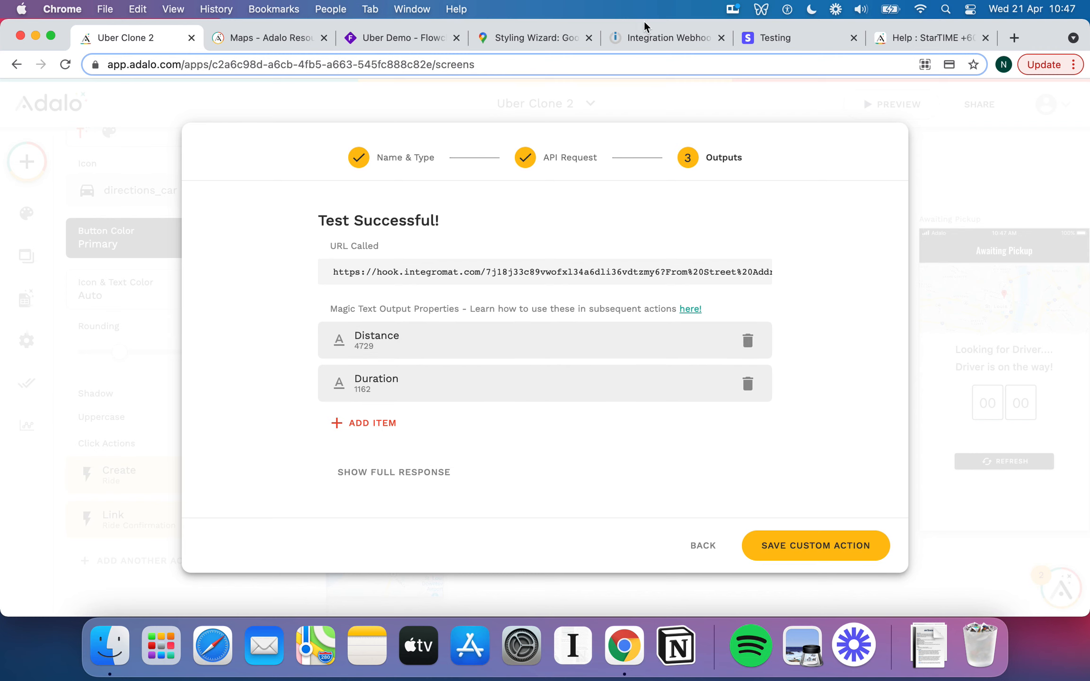
click(644, 37)
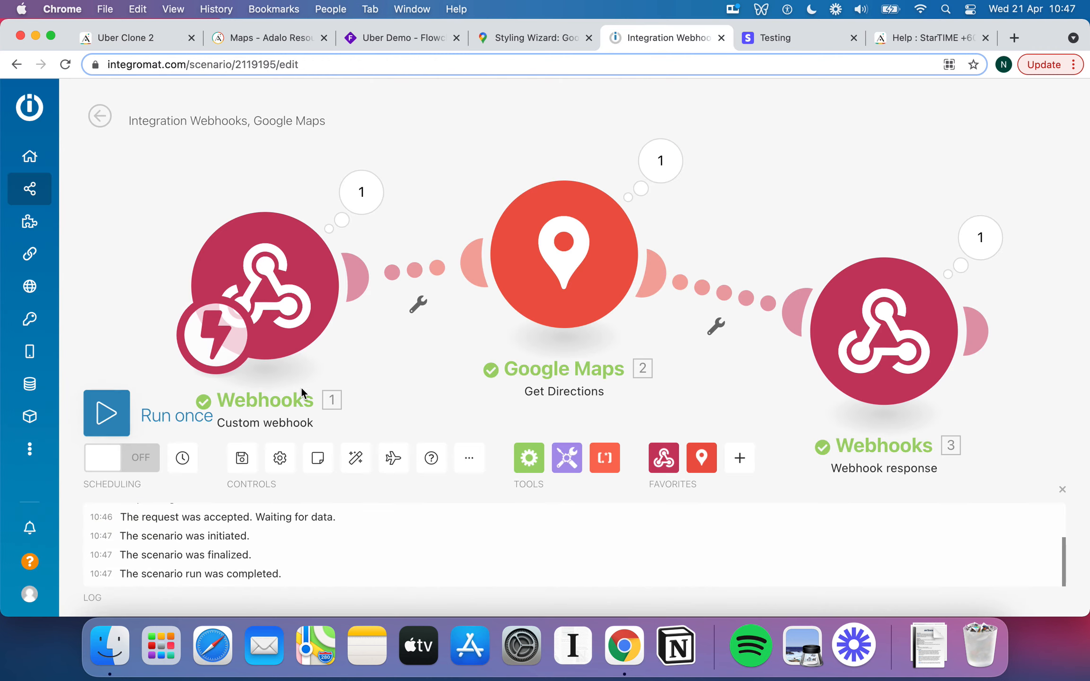
click(127, 36)
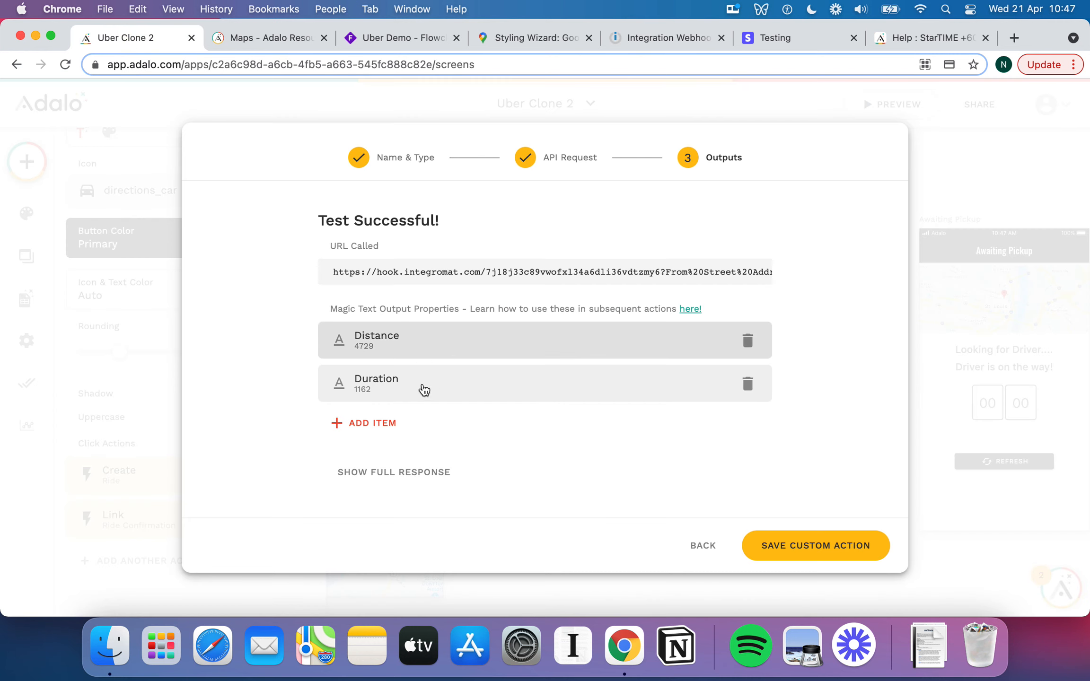
Inspect the full JSON response returning Distance 4729 and Duration 1162 as output properties.
click(394, 427)
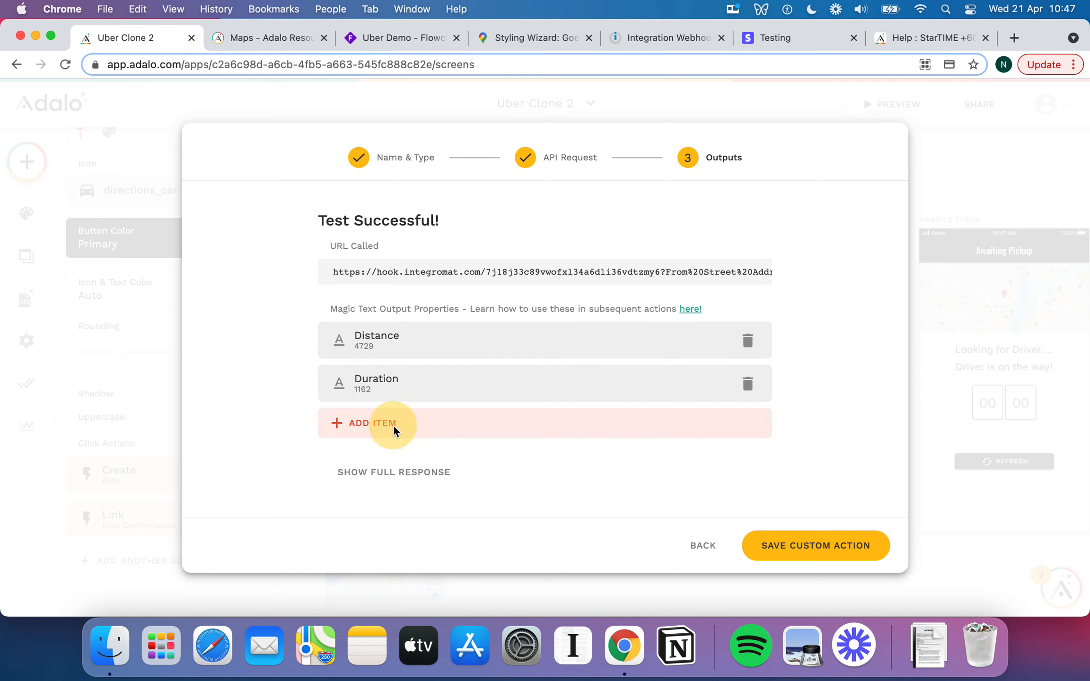
click(428, 473)
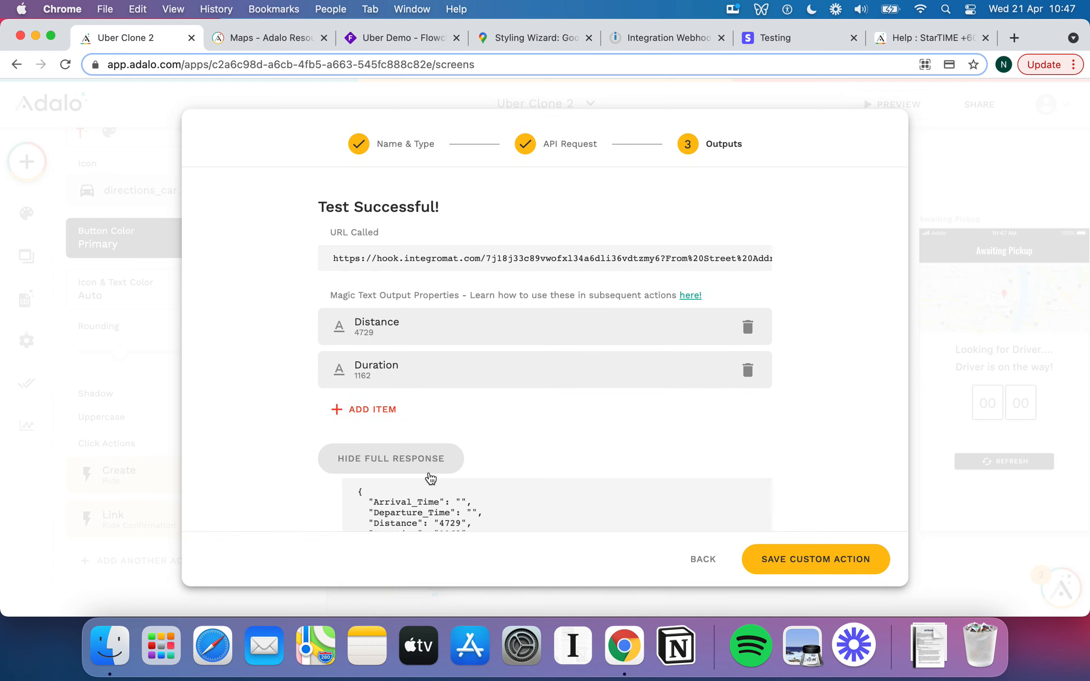
scroll(513, 425, down, 2)
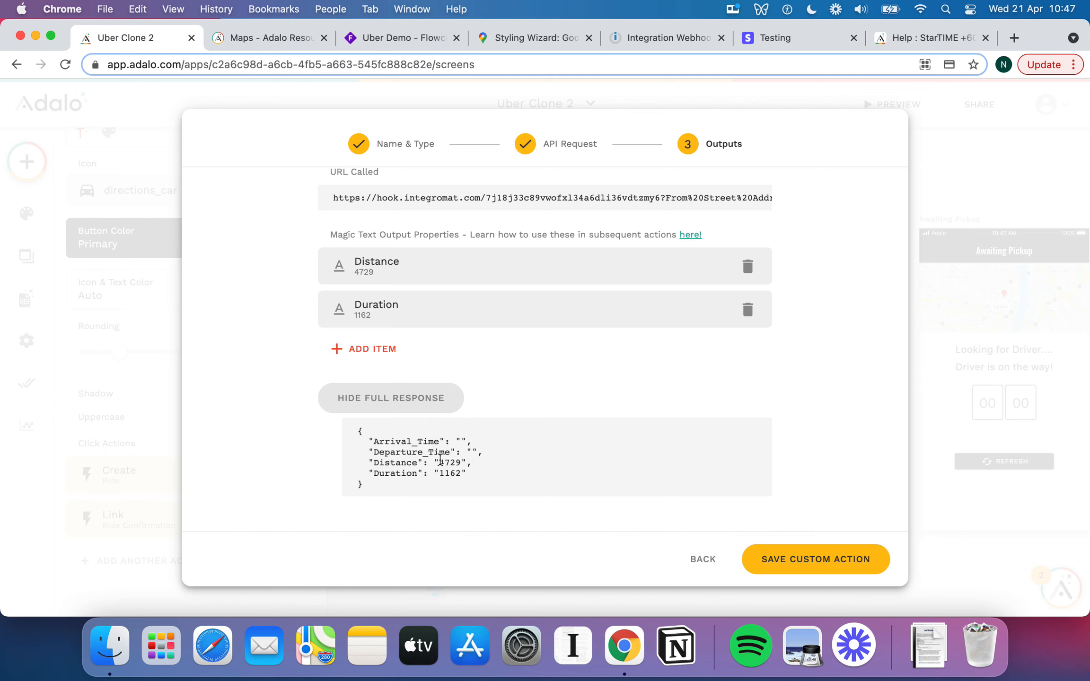
click(435, 436)
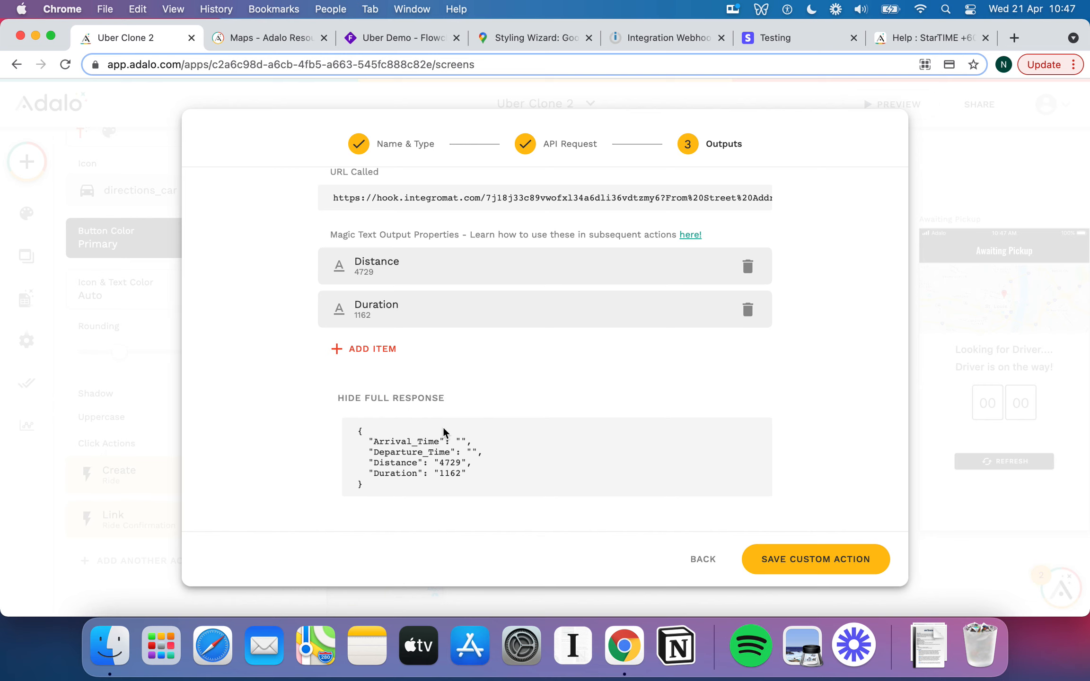
click(384, 400)
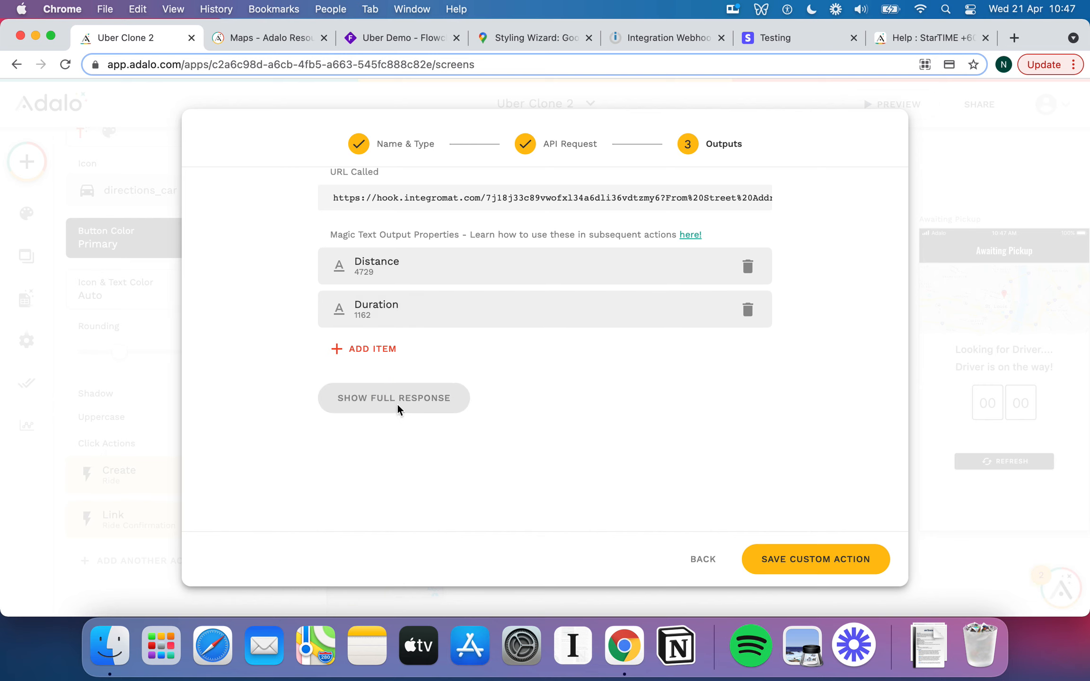
click(416, 471)
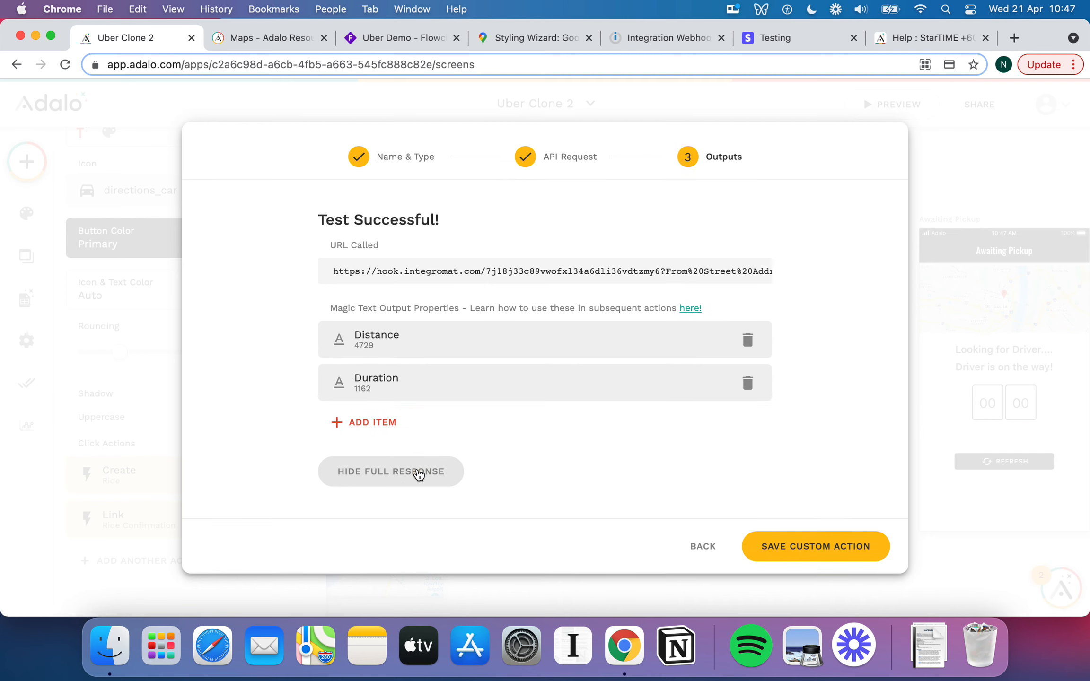
scroll(419, 475, down, 1)
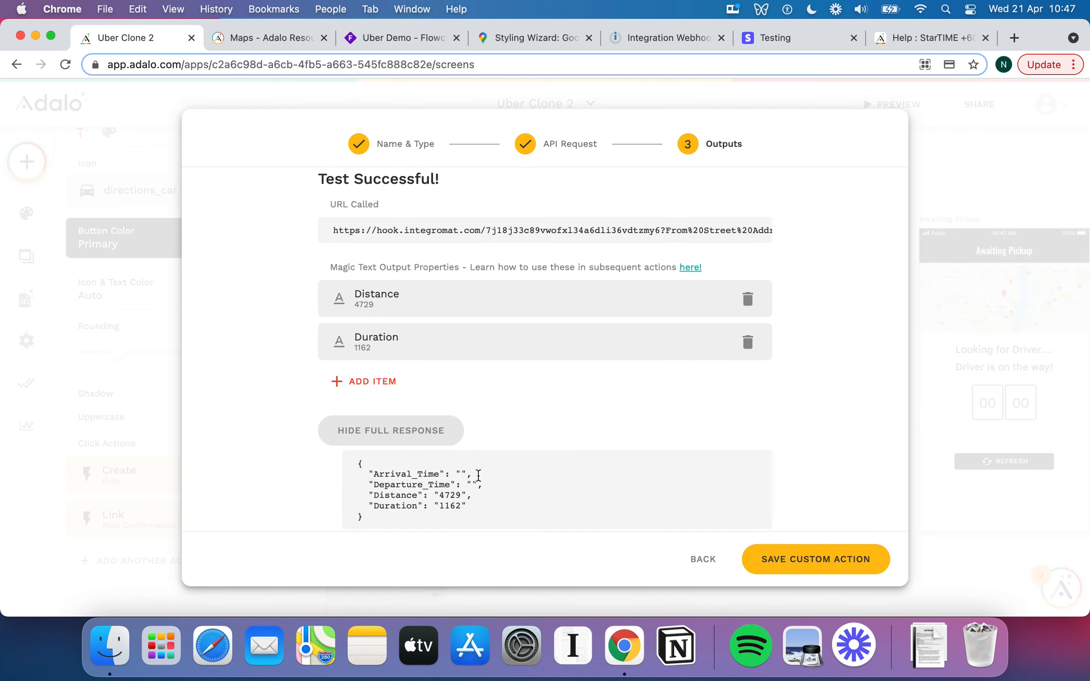
click(440, 431)
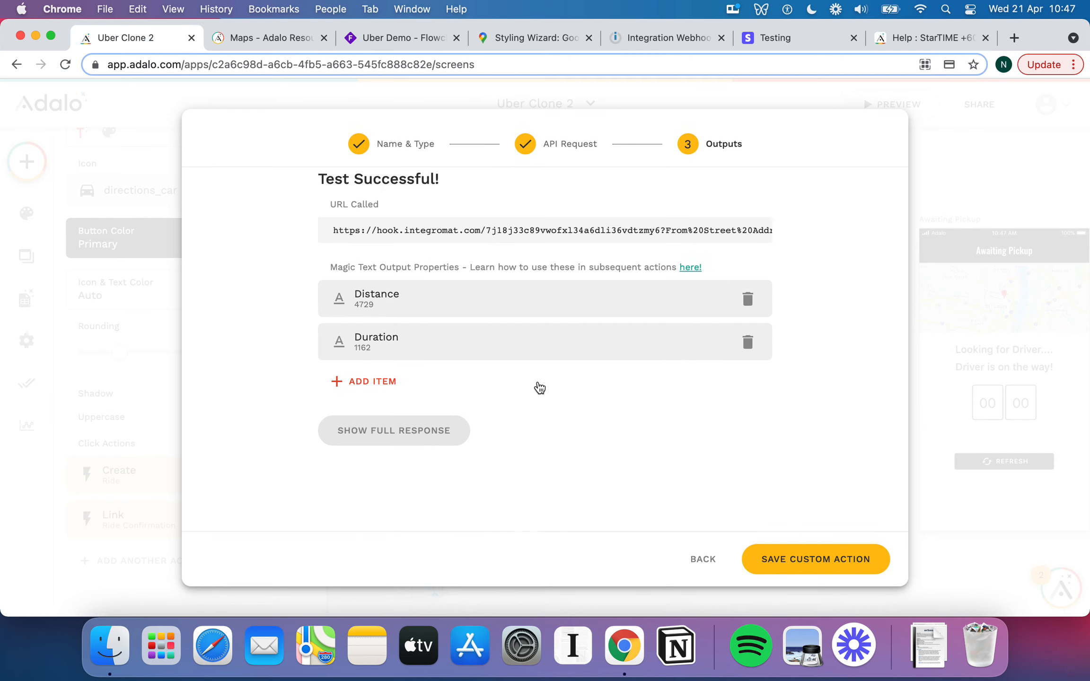
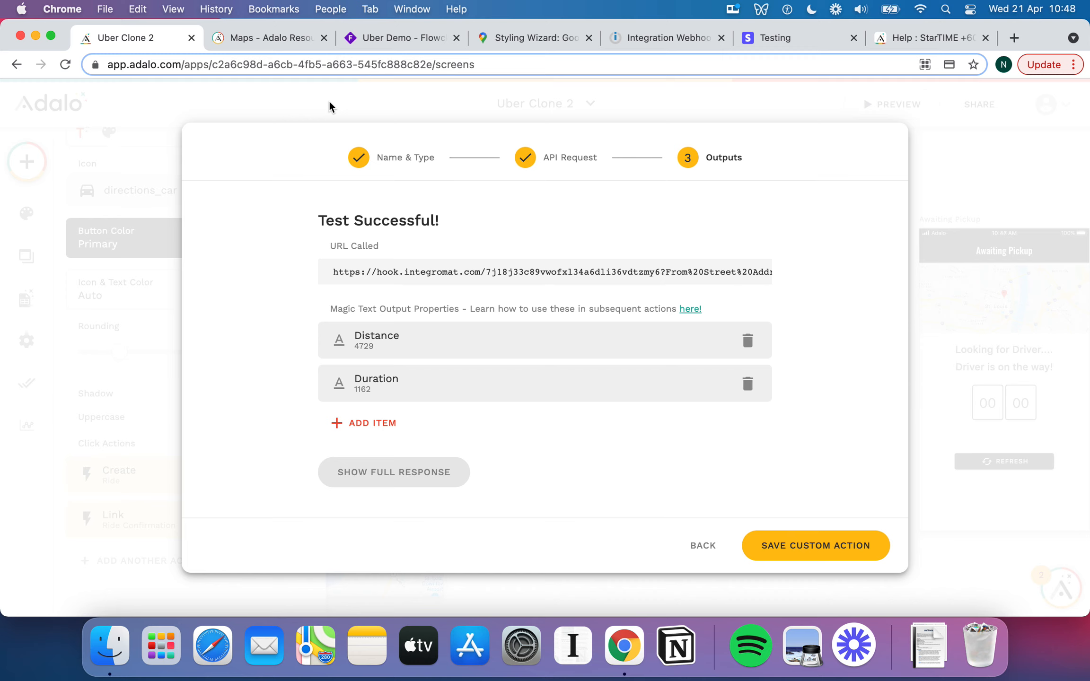
Open the Google Maps module's run output and expand its Distance and Duration details.
click(644, 37)
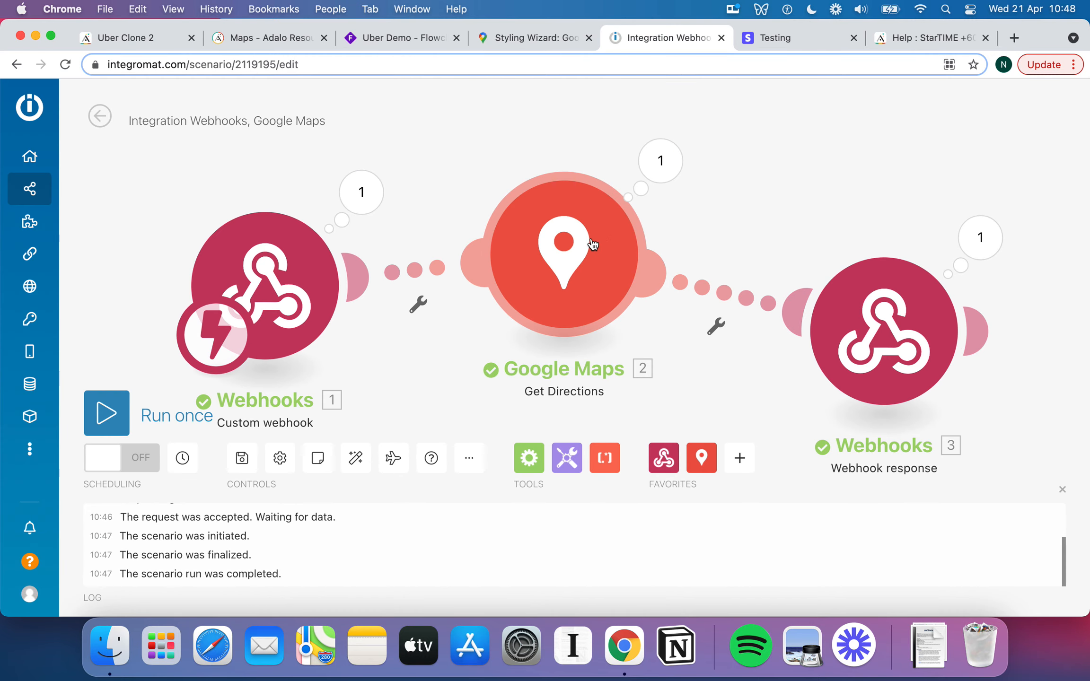
click(669, 174)
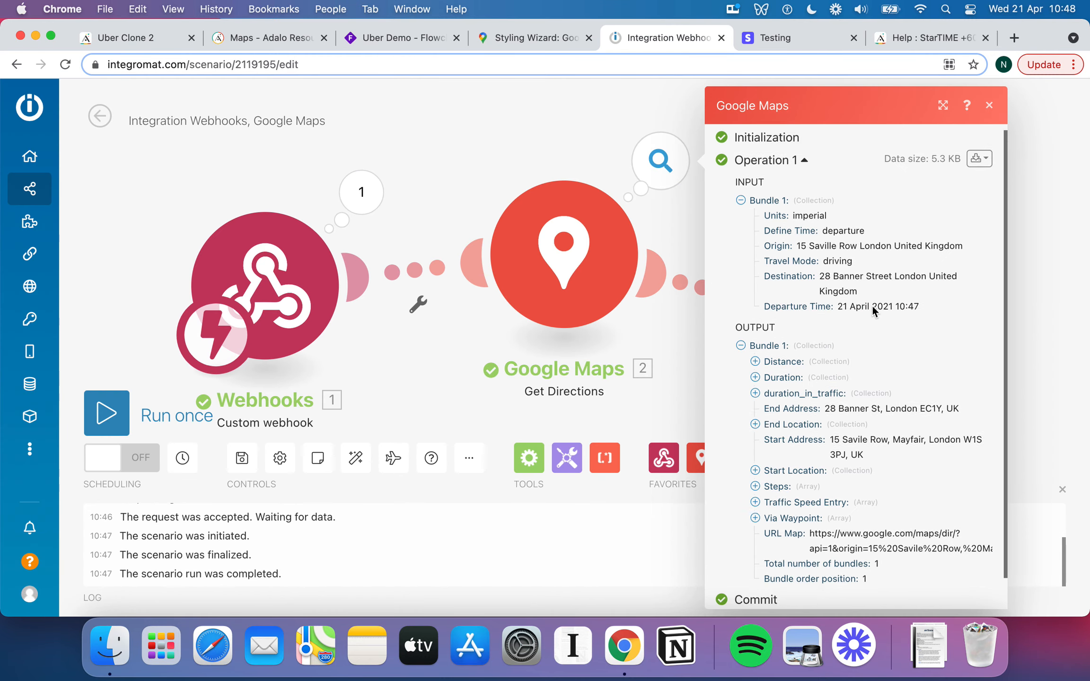
scroll(872, 308, down, 2)
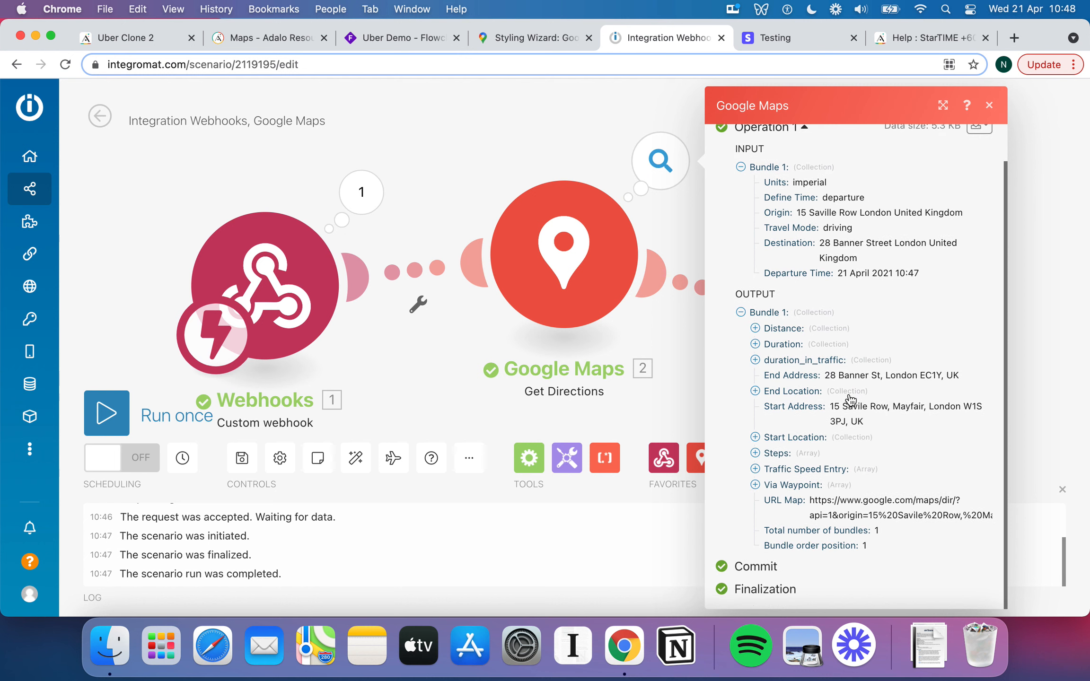
scroll(851, 400, up, 2)
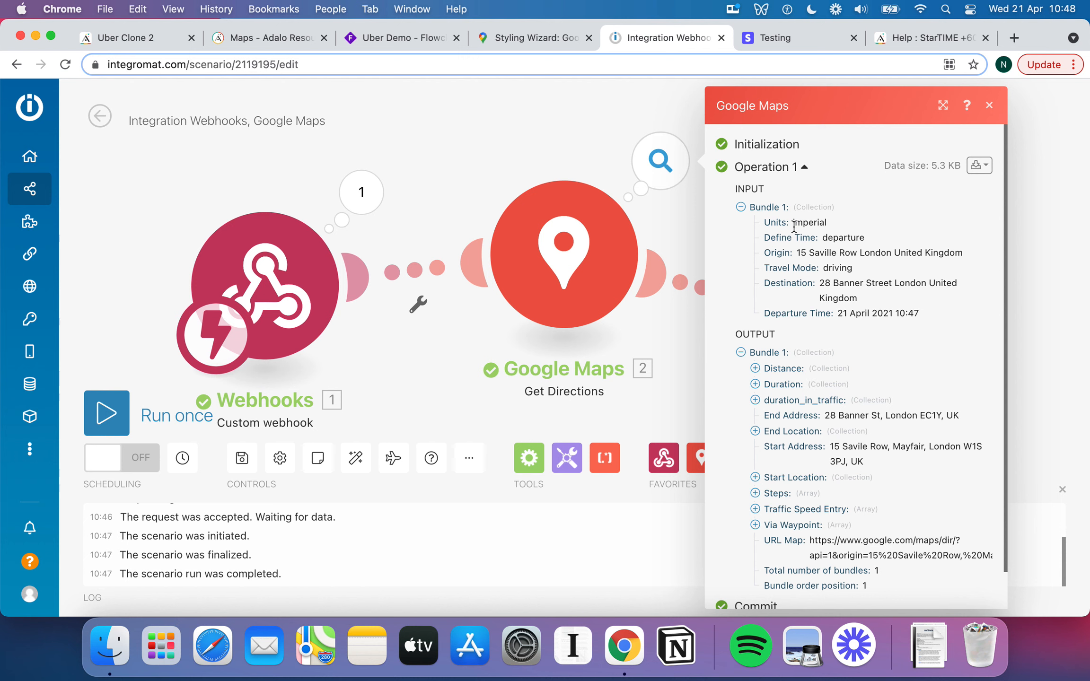
scroll(790, 217, down, 1)
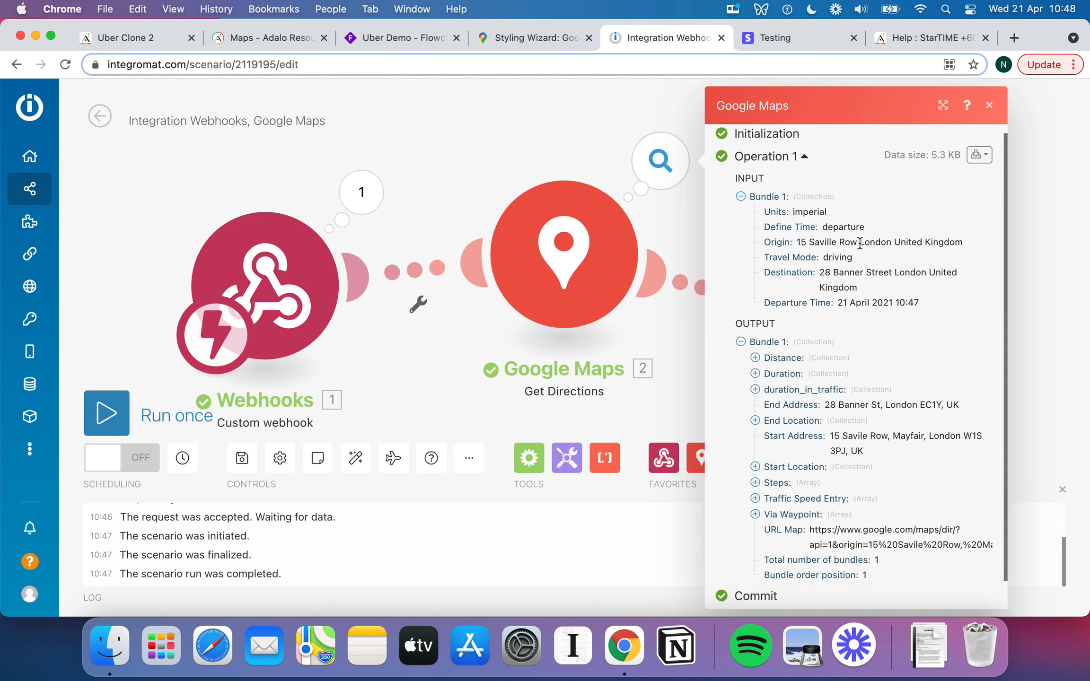
scroll(852, 245, down, 2)
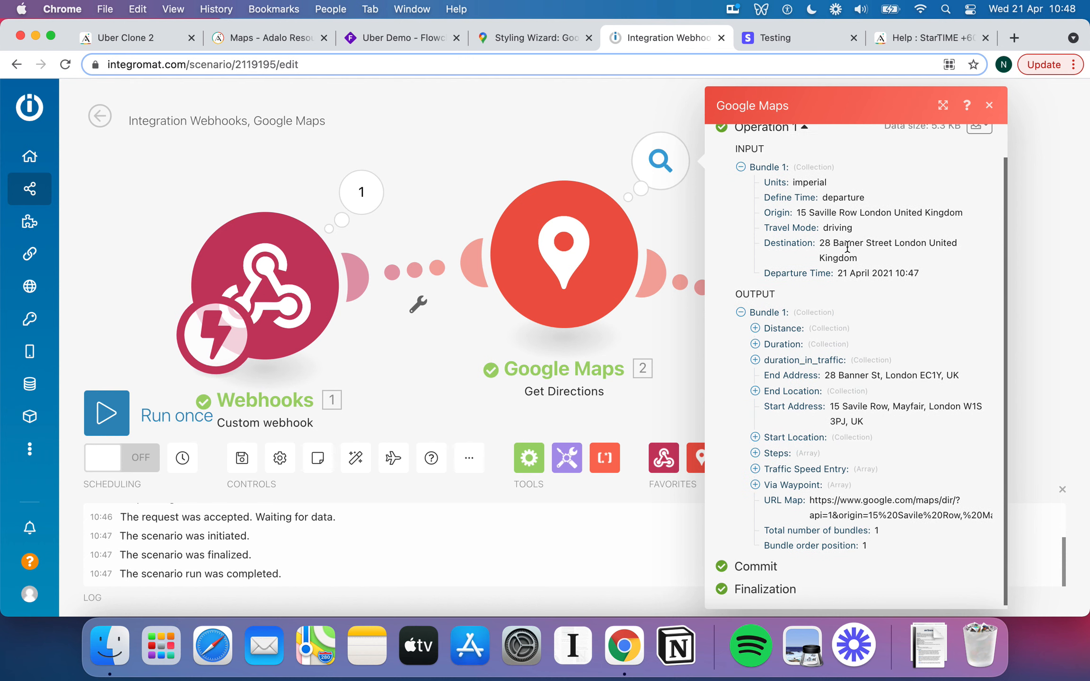
click(766, 346)
click(756, 331)
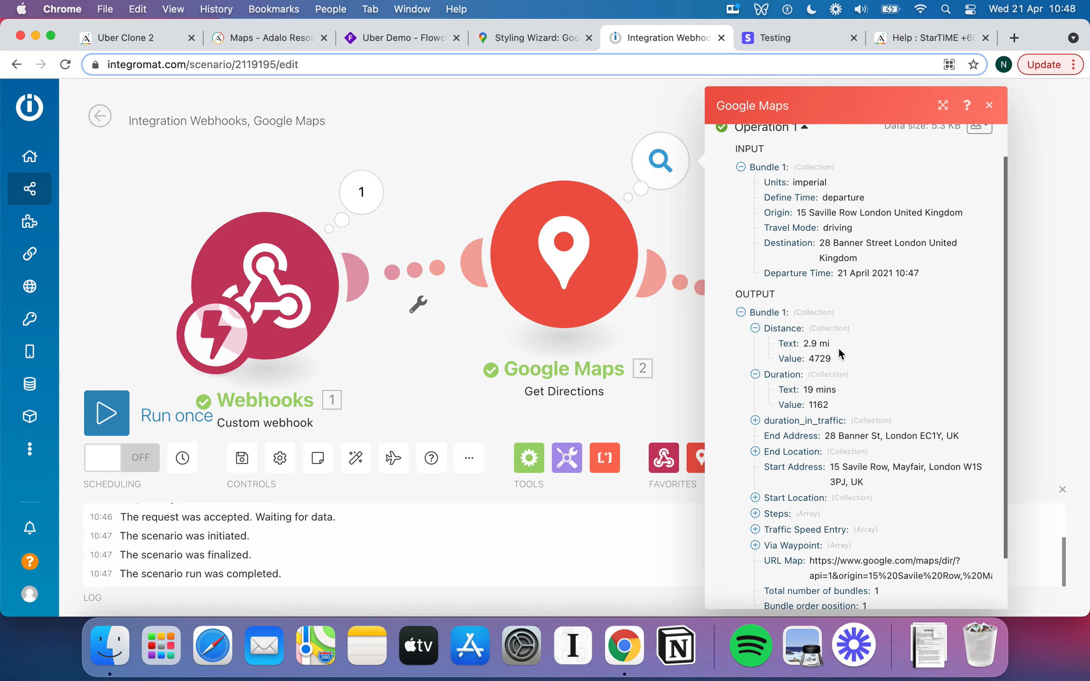
Highlight the Distance value 4729 and its text 2.9 mi.
double_click(820, 358)
click(823, 358)
double_click(825, 359)
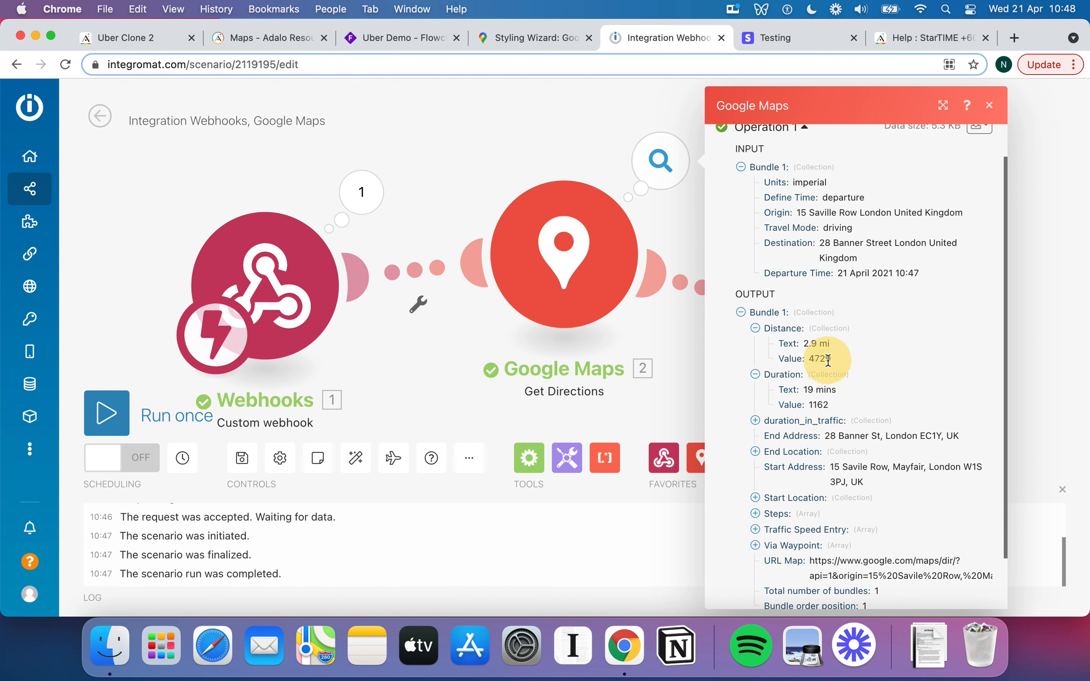
double_click(828, 360)
click(821, 360)
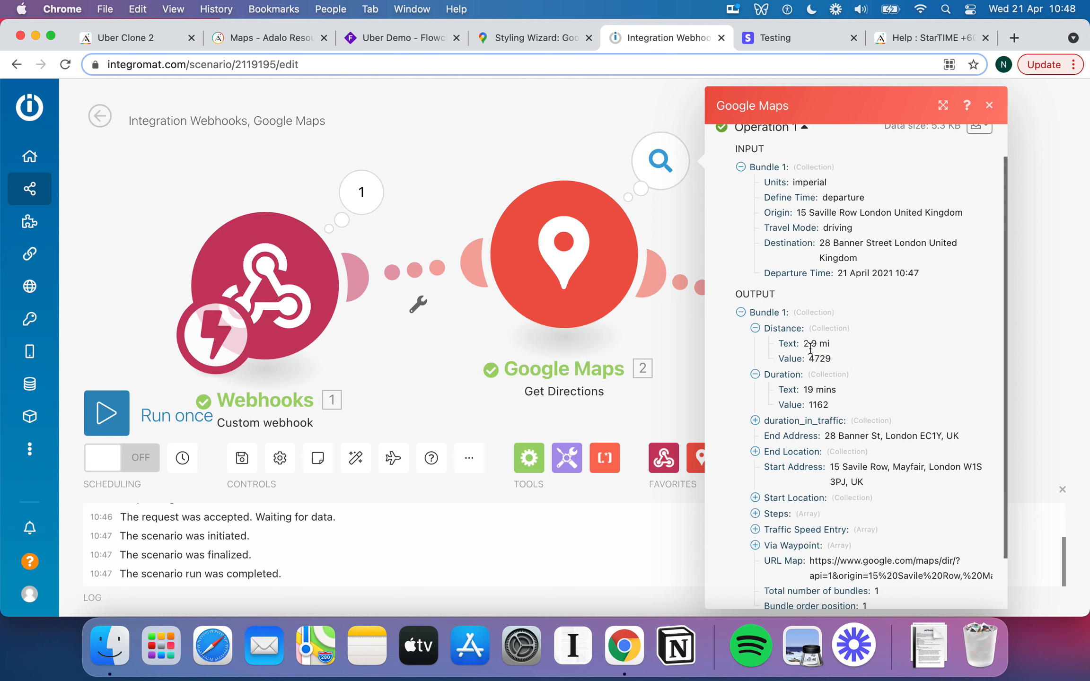
double_click(810, 343)
Highlight the Duration value 1162 and text 19 mins, and glance at duration_in_traffic.
scroll(830, 375, down, 1)
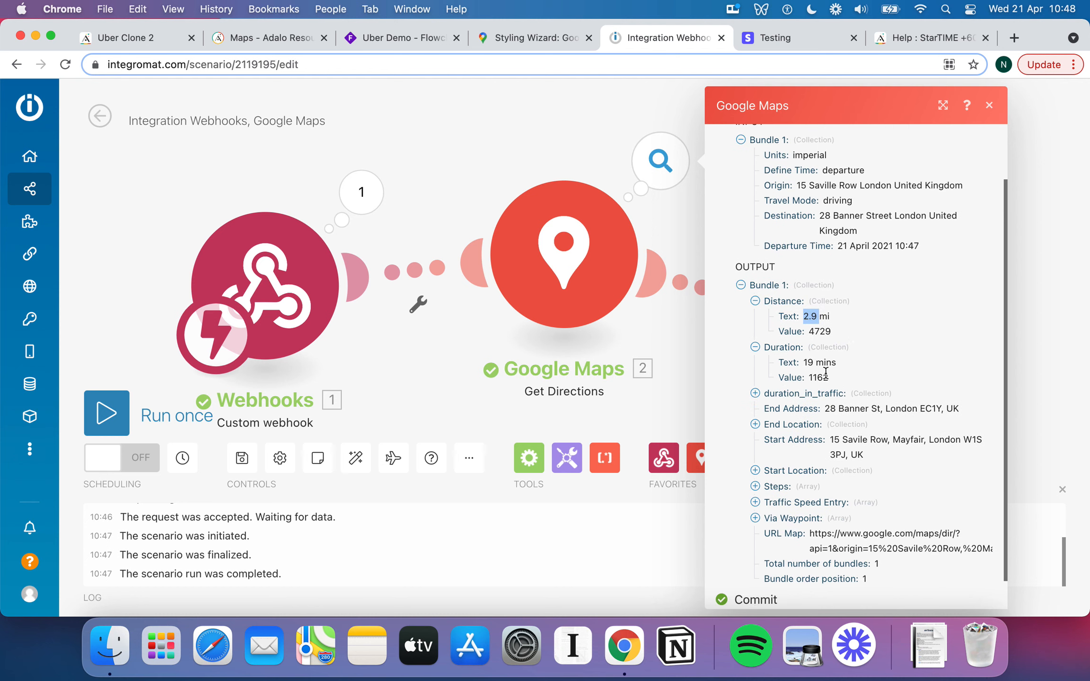
double_click(817, 377)
double_click(814, 363)
double_click(812, 377)
double_click(824, 363)
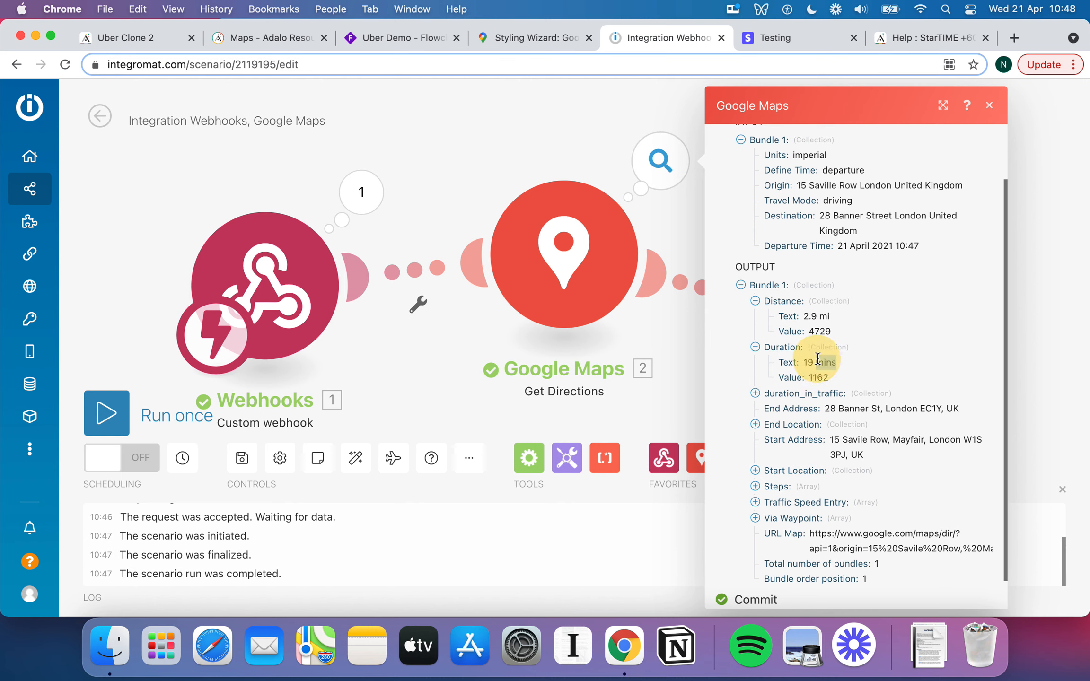
scroll(821, 364, down, 1)
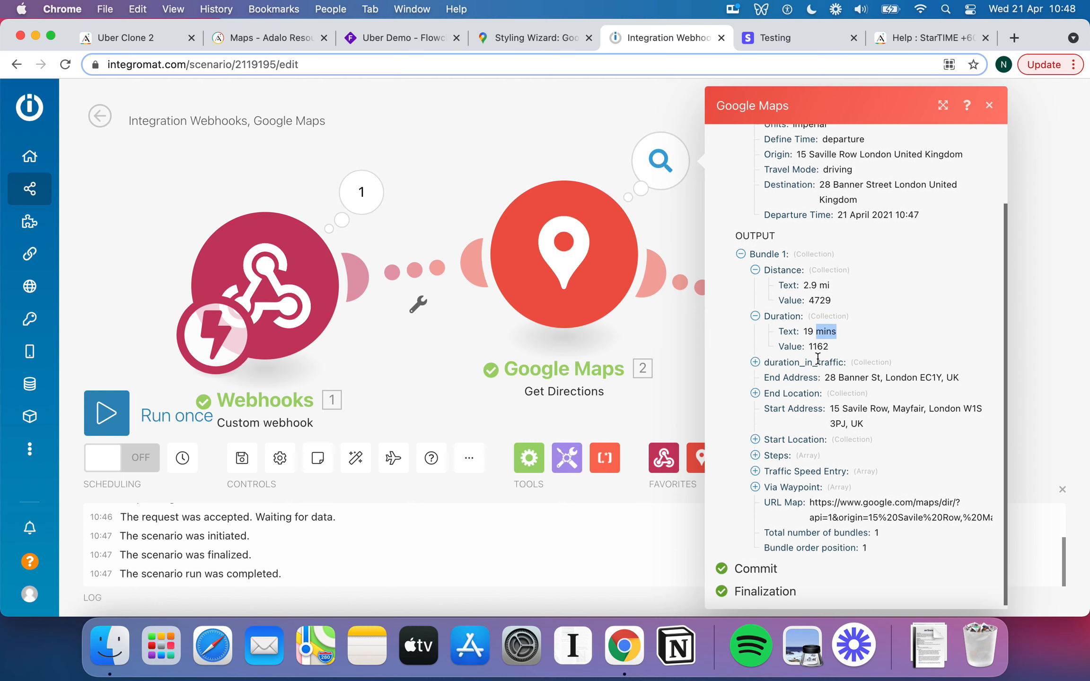
click(756, 361)
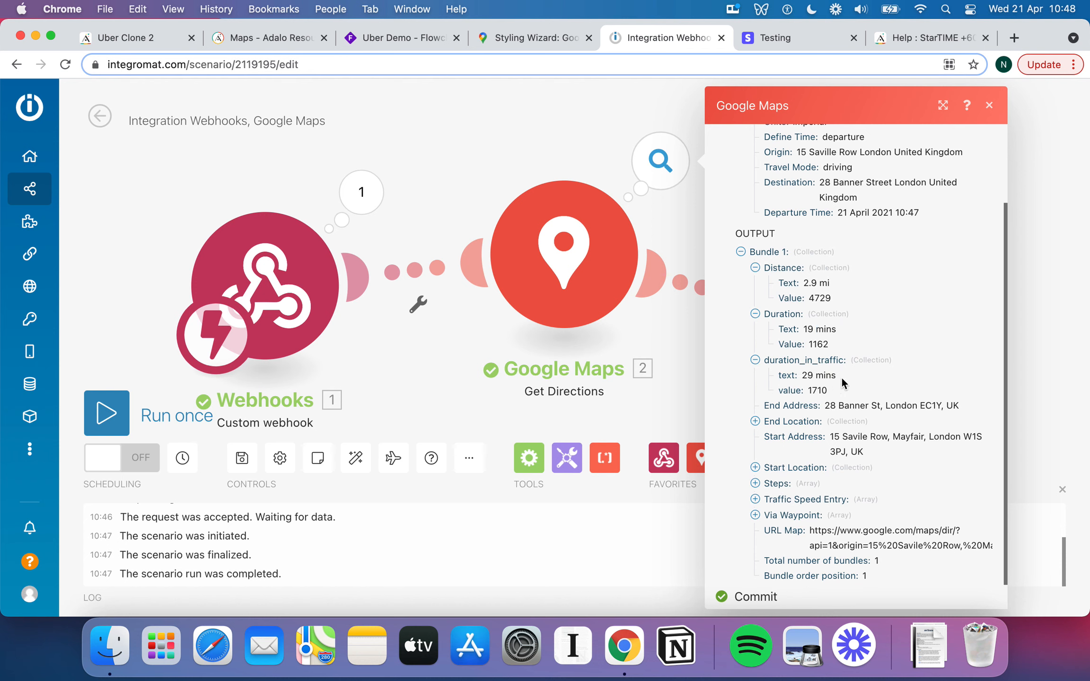
click(756, 361)
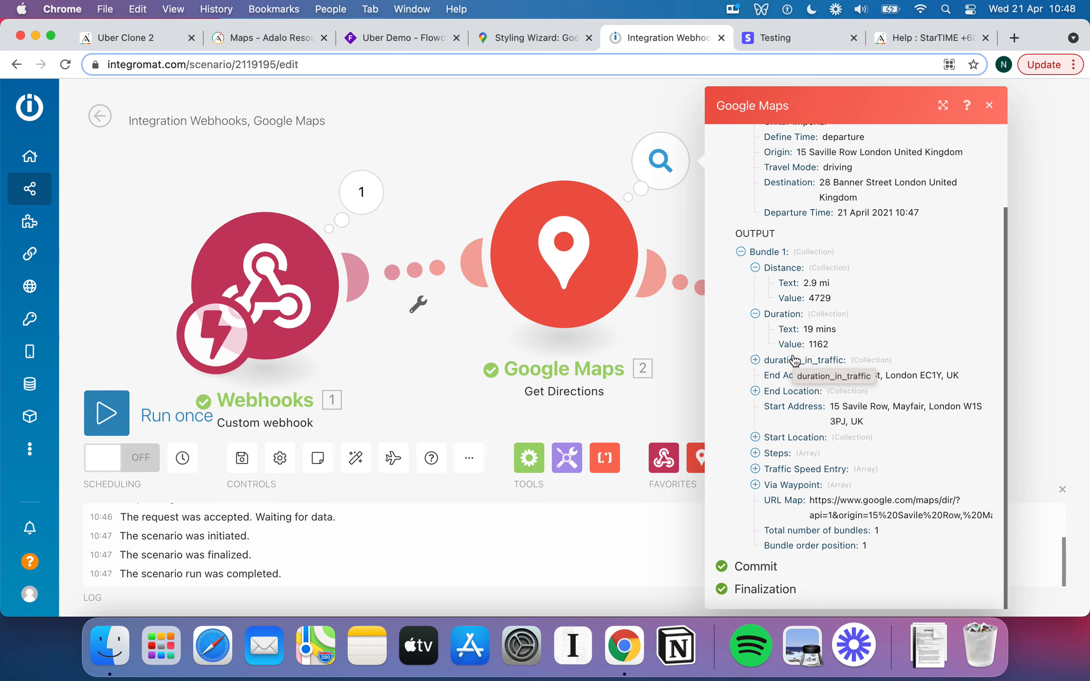
scroll(889, 409, up, 1)
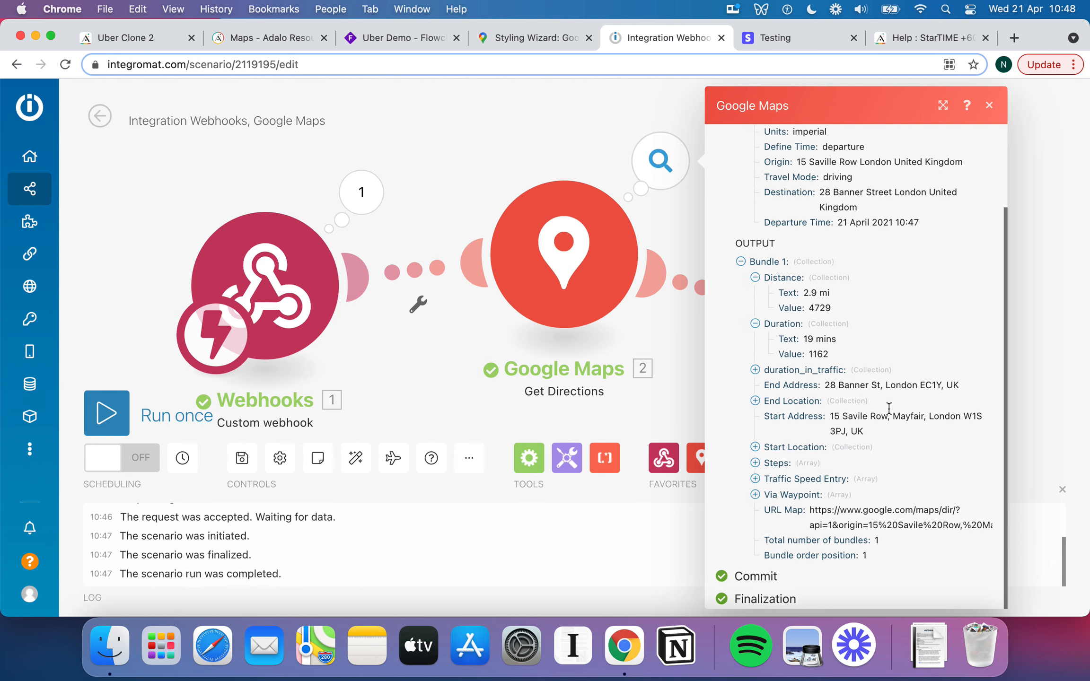
Recheck the response body with Arrival_Time, Departure_Time, Distance, Duration, then run the scenario once.
click(685, 219)
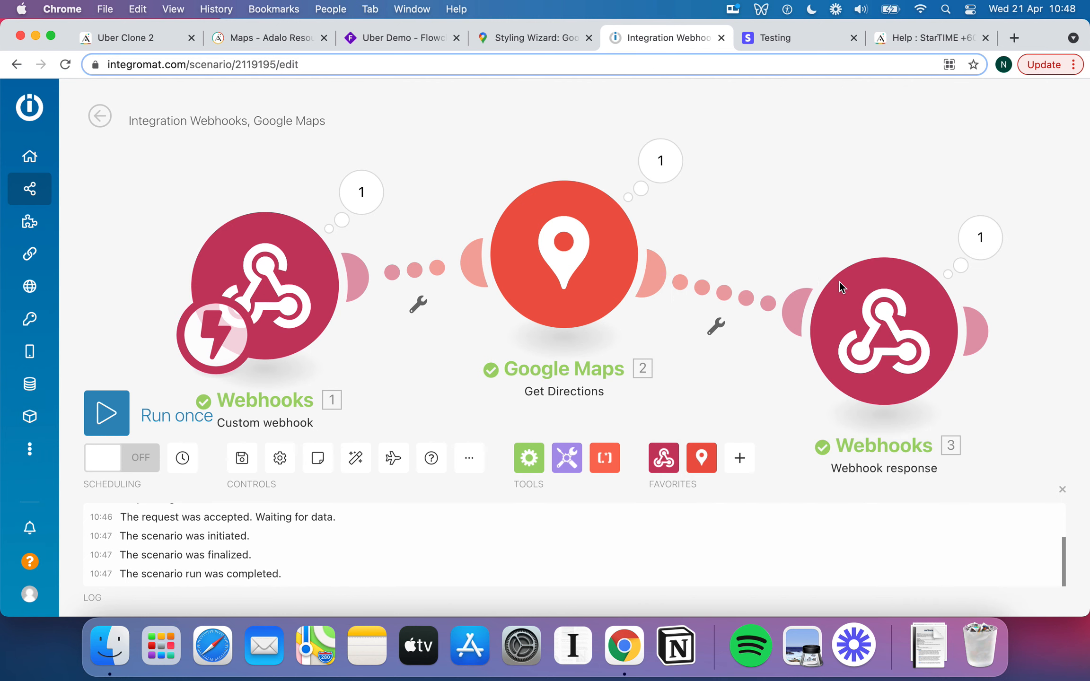
click(889, 334)
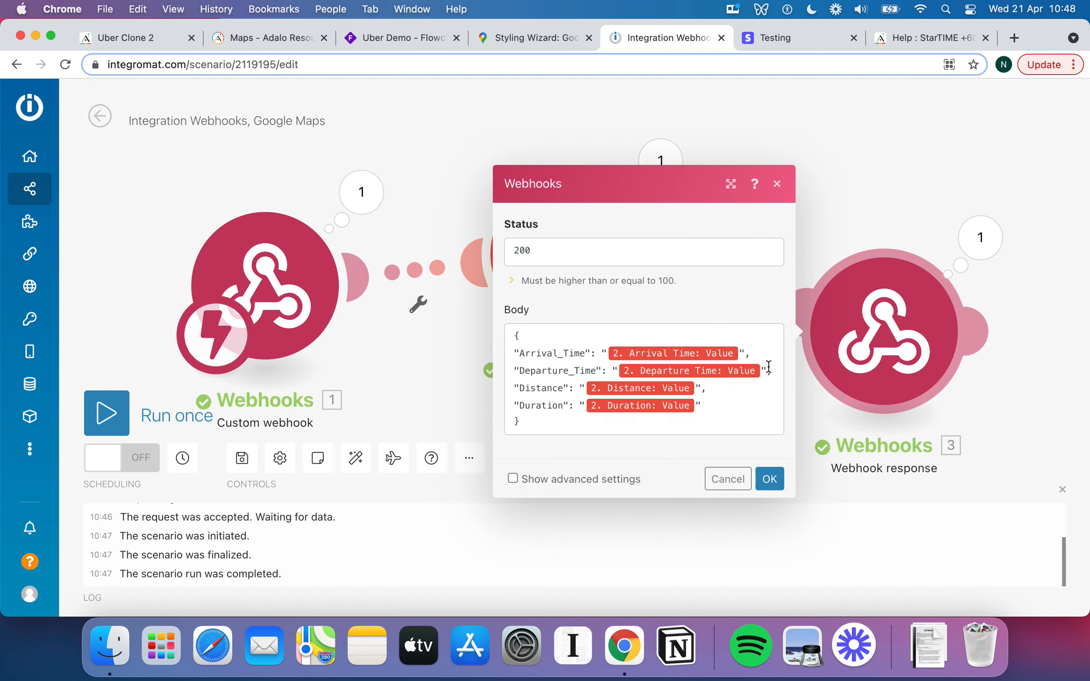
click(443, 189)
click(916, 360)
click(763, 478)
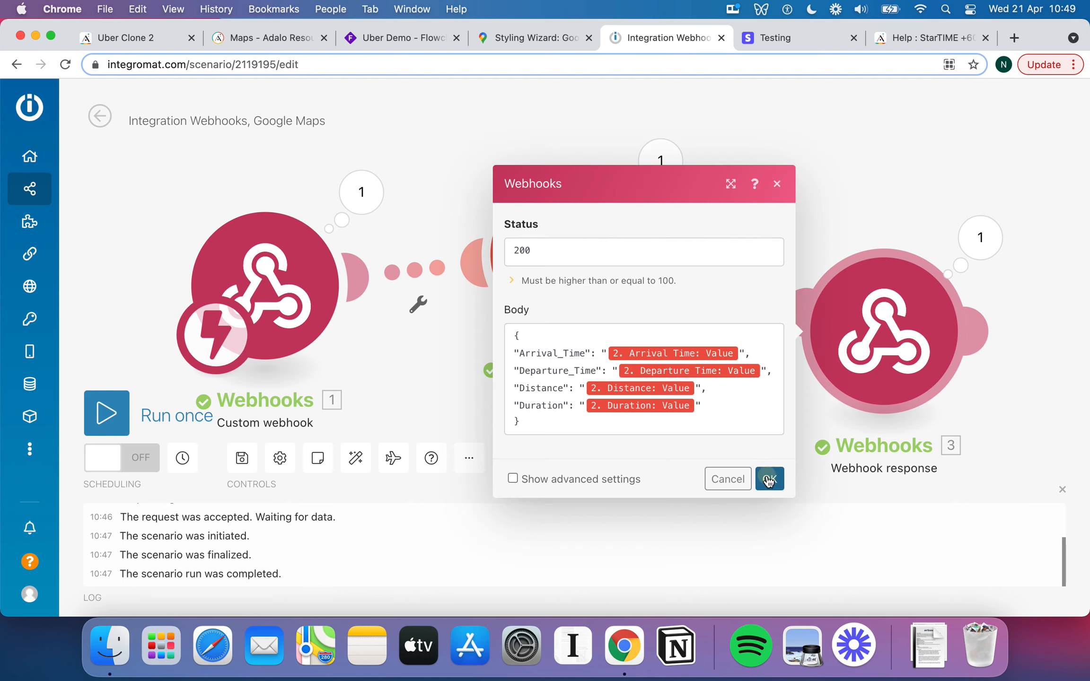
click(112, 410)
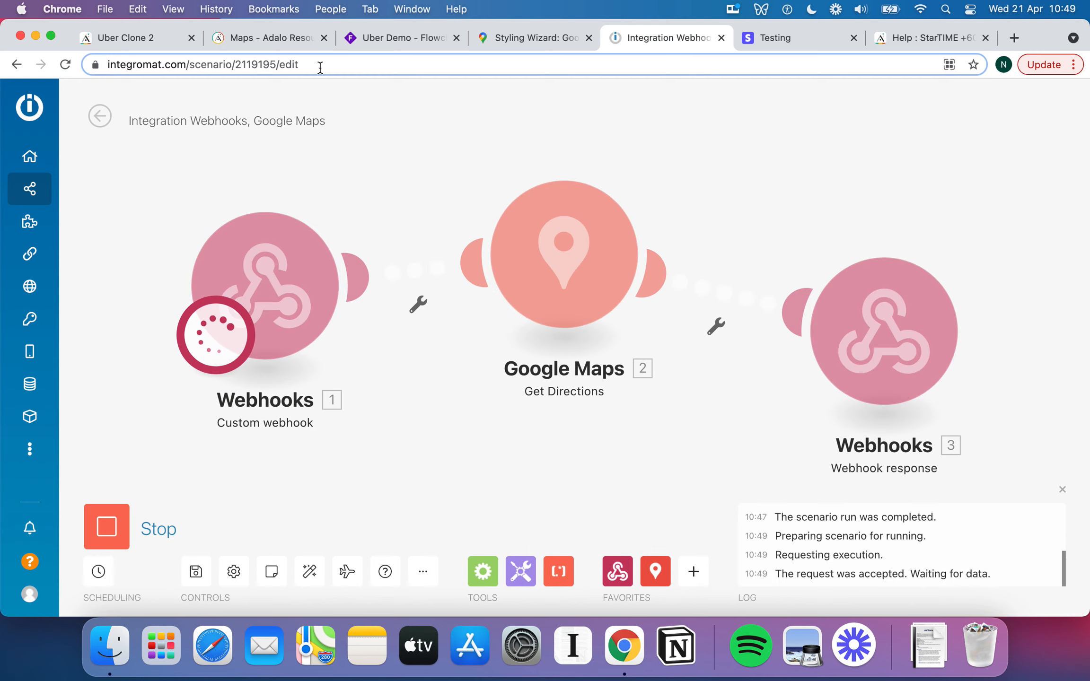
Rerun Adalo's custom action test request against the waiting scenario and return to Integromat.
click(142, 38)
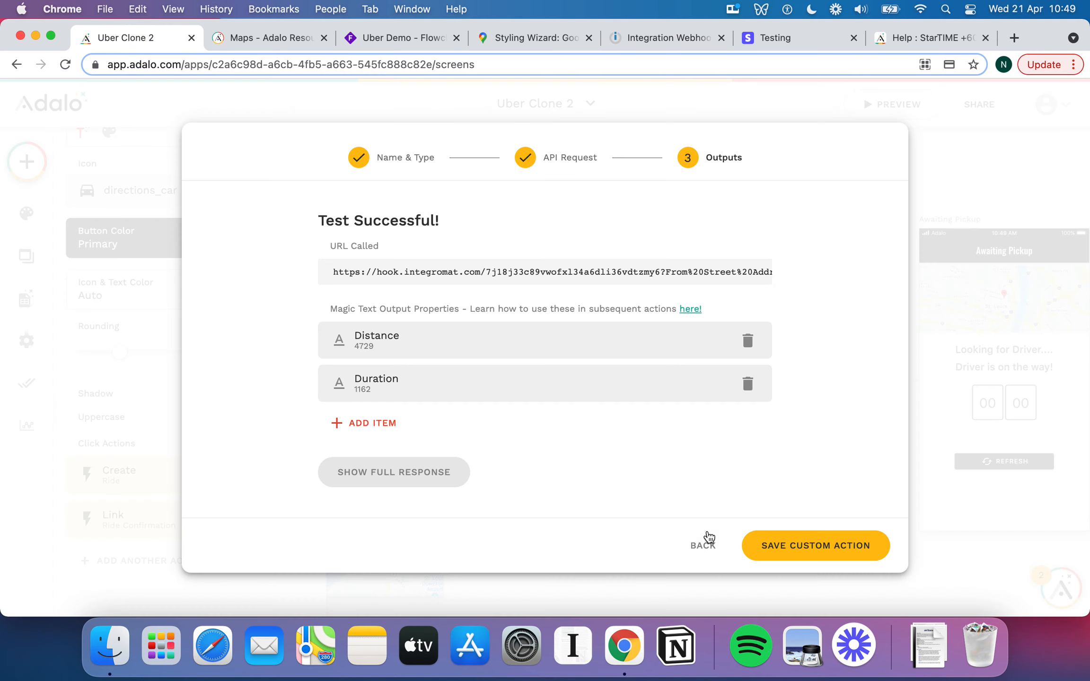
click(703, 545)
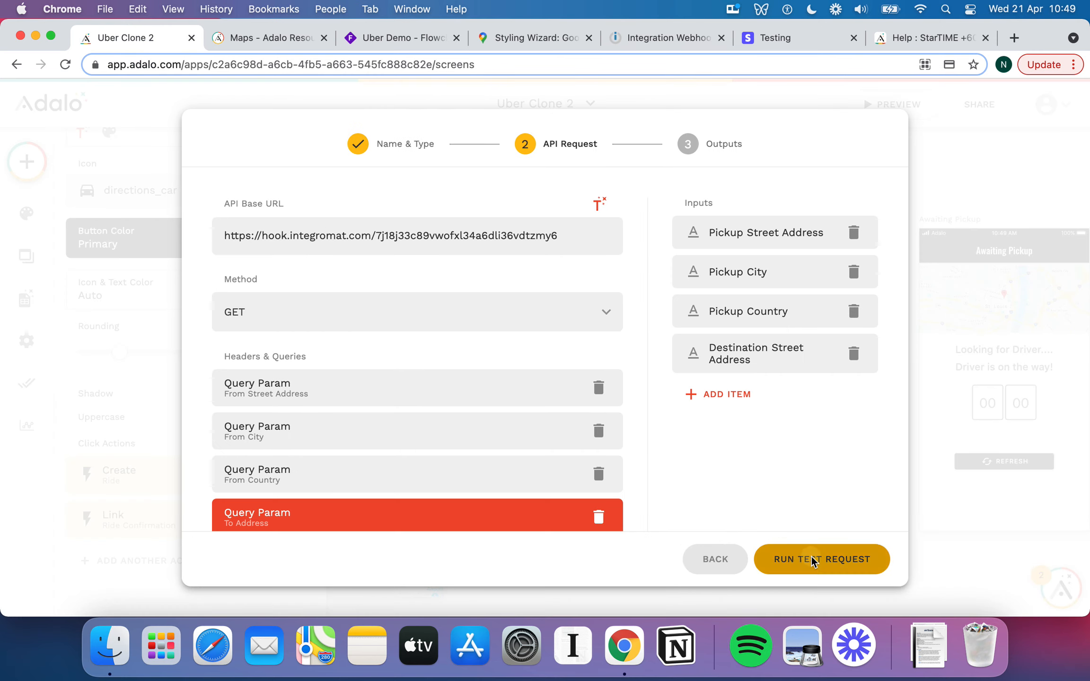
click(813, 561)
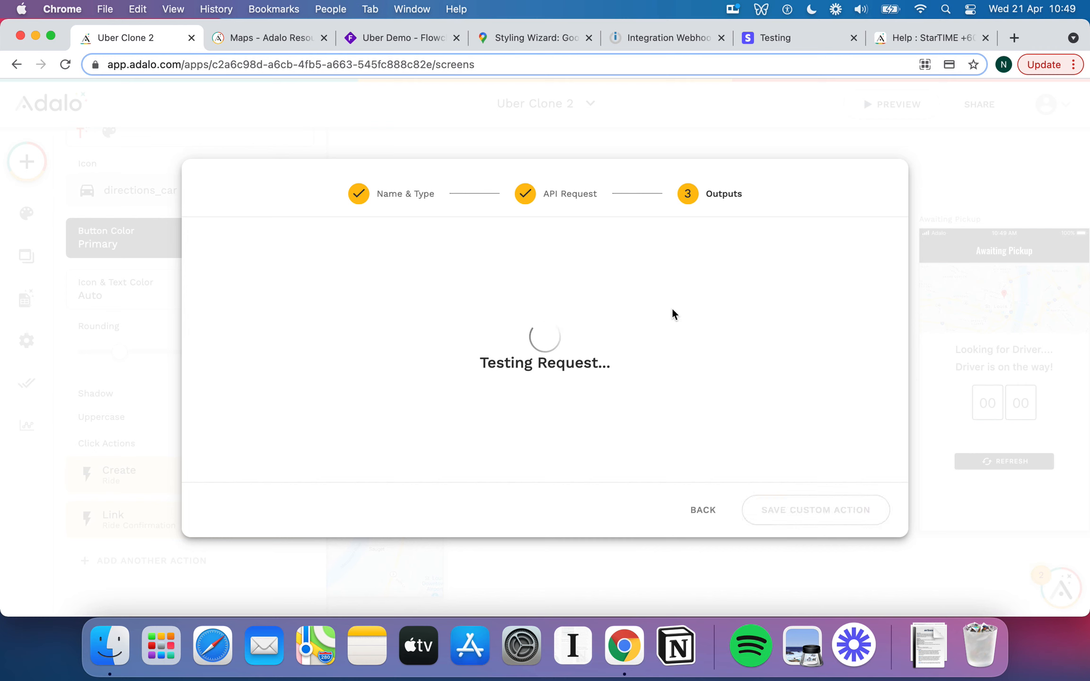
click(677, 38)
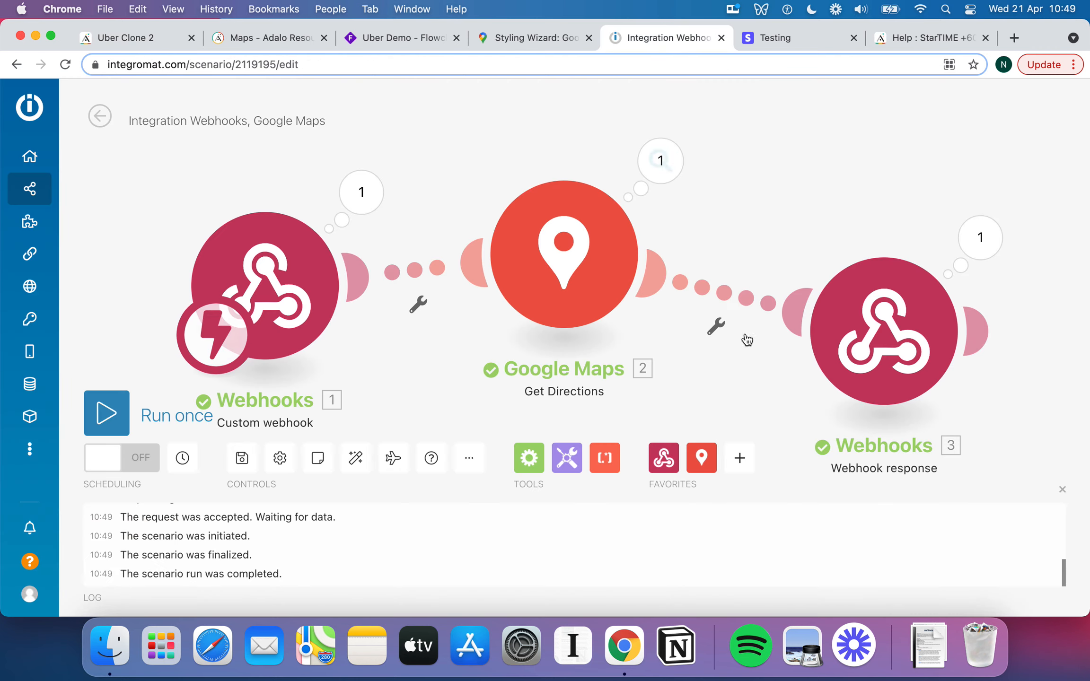
Review the webhook response and Google Maps directions settings, then save the scenario.
click(880, 334)
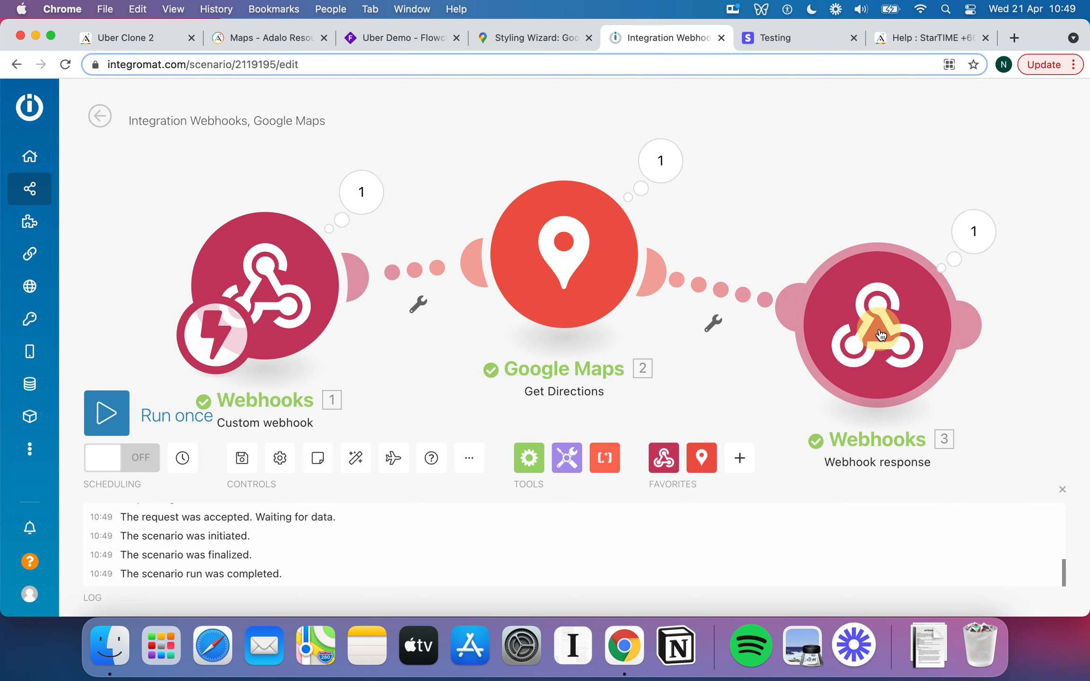
click(763, 472)
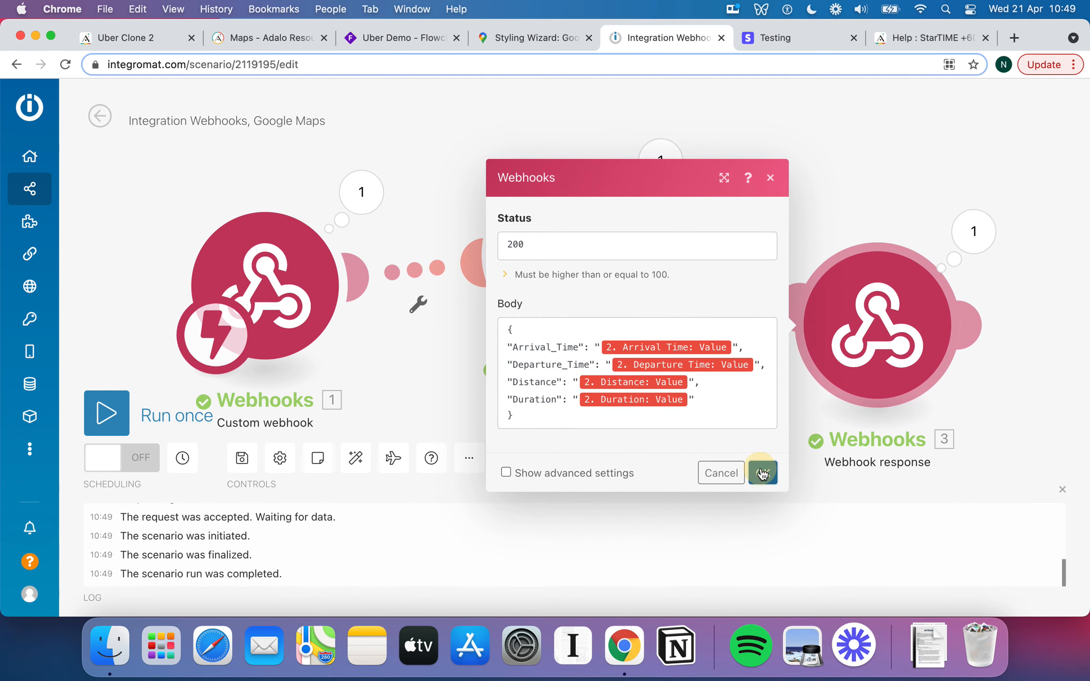
click(581, 260)
scroll(704, 263, down, 3)
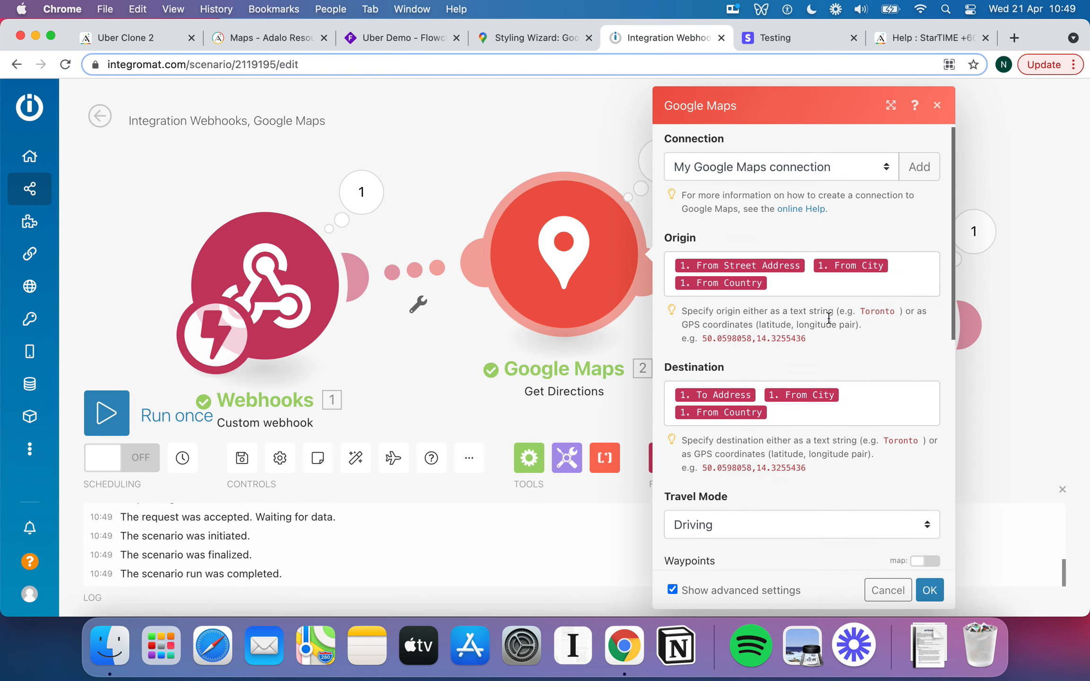
scroll(829, 317, up, 3)
click(501, 144)
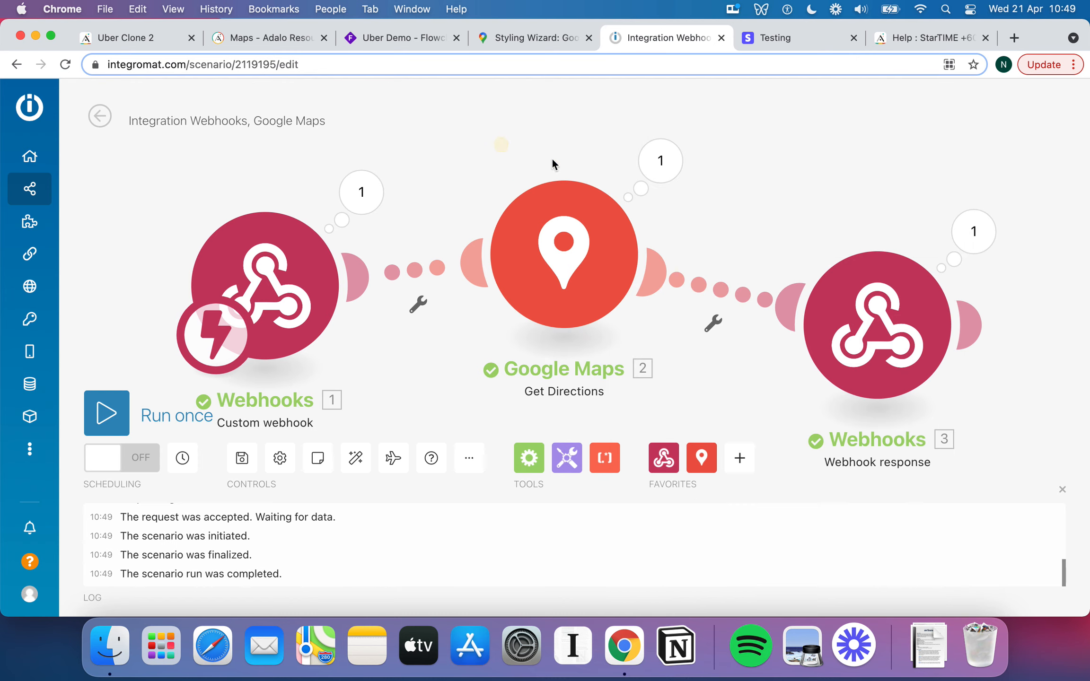
mouse_move(57, 163)
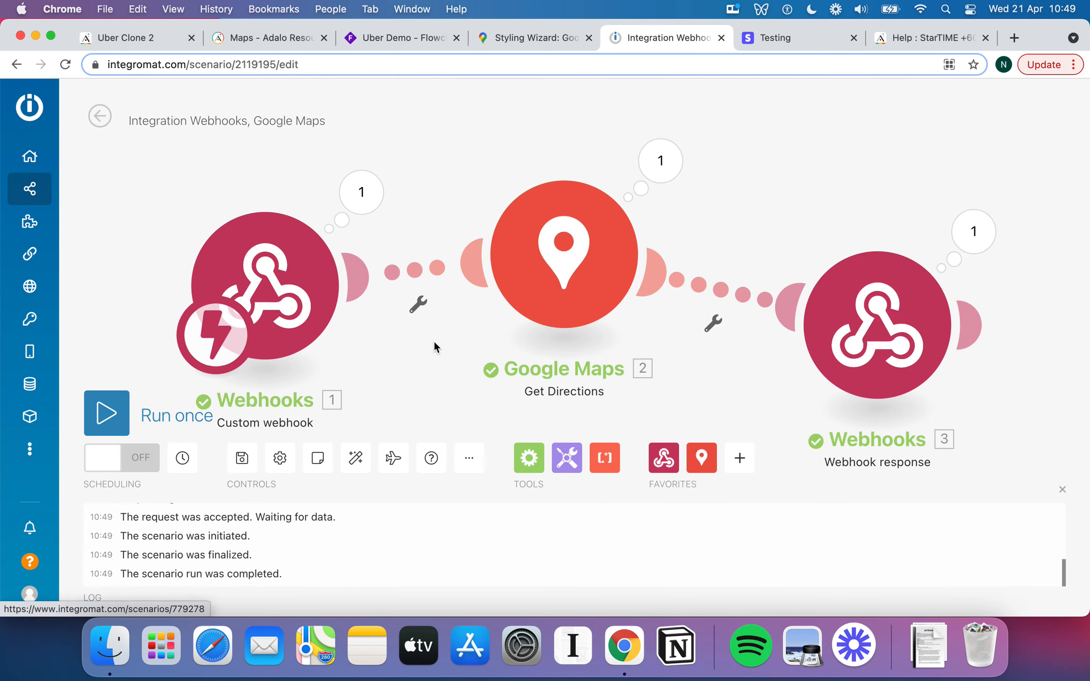
click(246, 456)
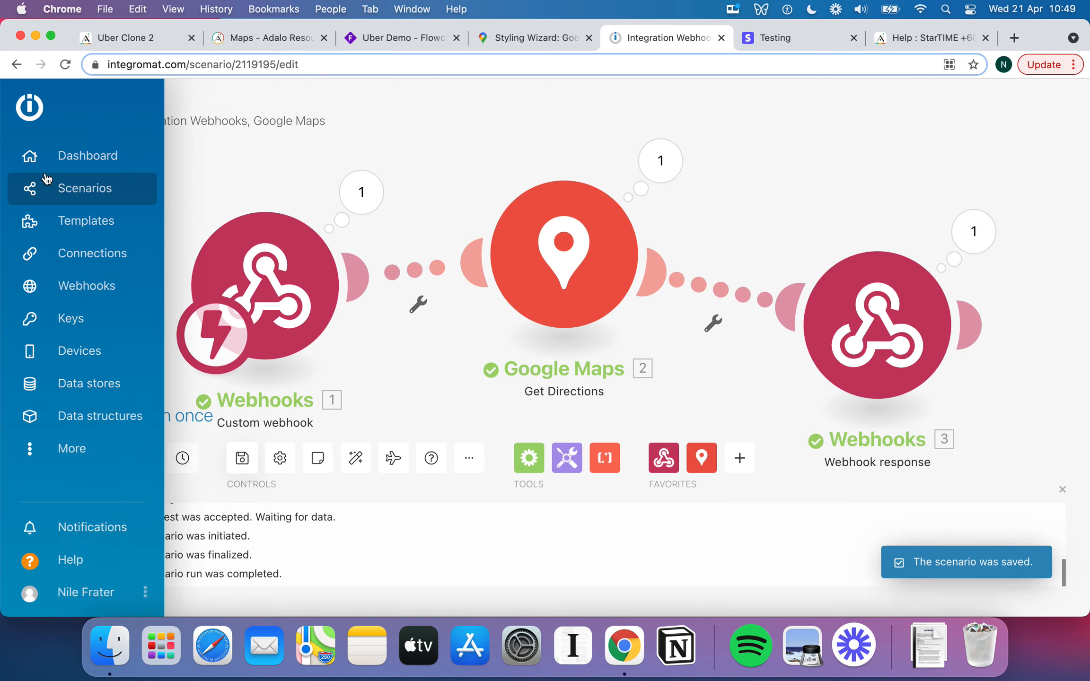
Inspect the returned response data, then open the other scenario's Google Maps Get Directions settings for editing.
click(969, 231)
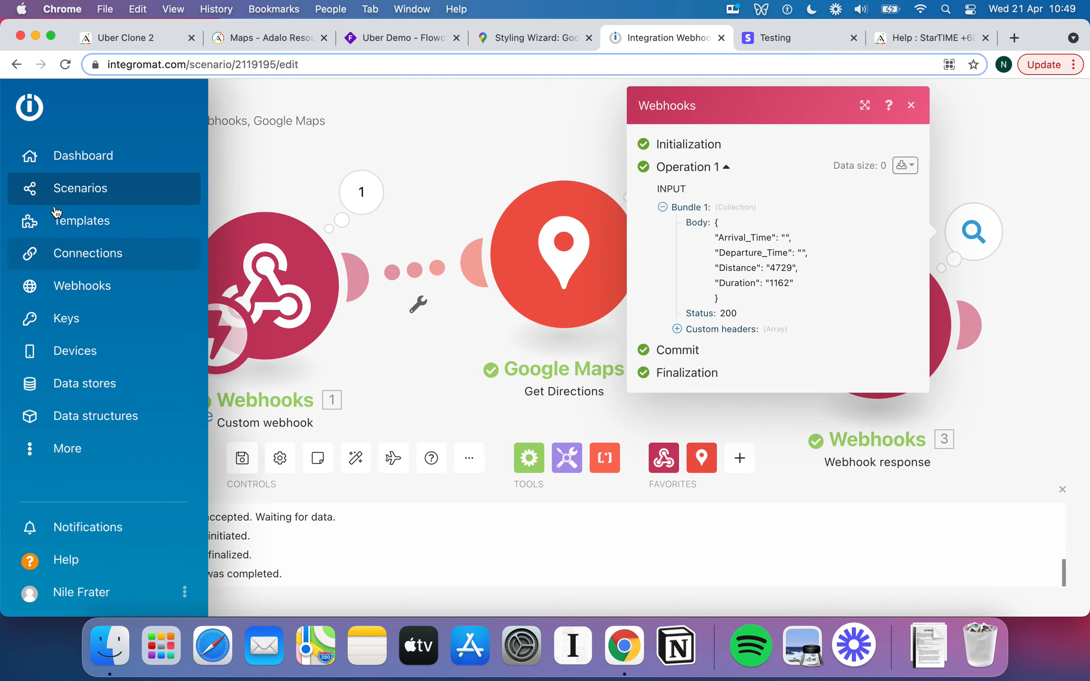
click(94, 156)
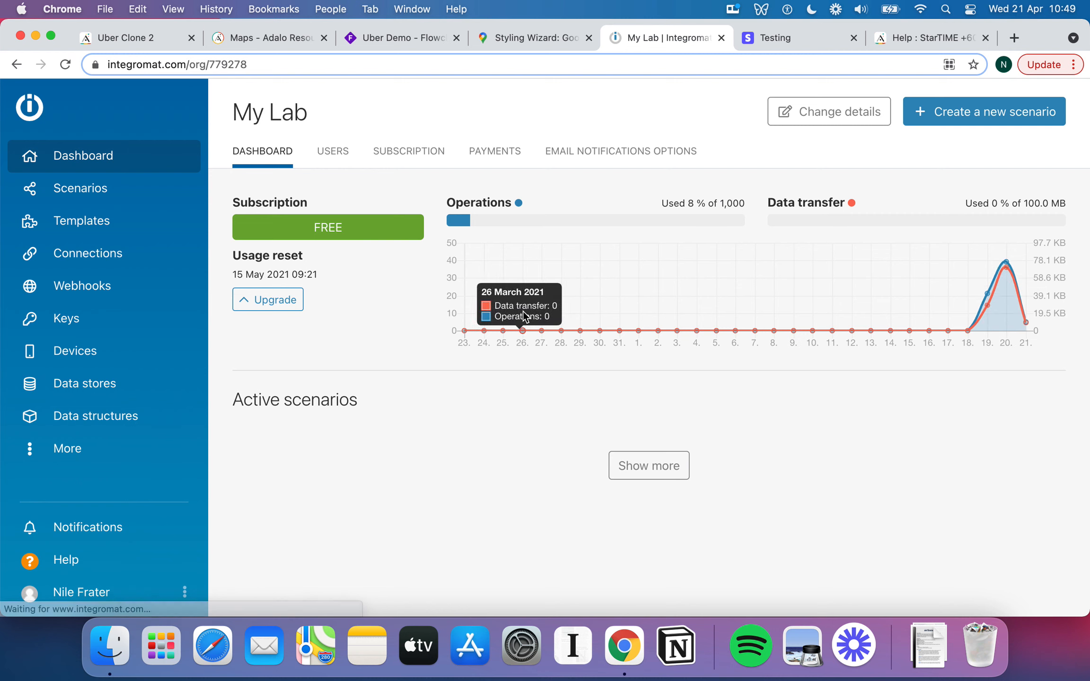
click(91, 188)
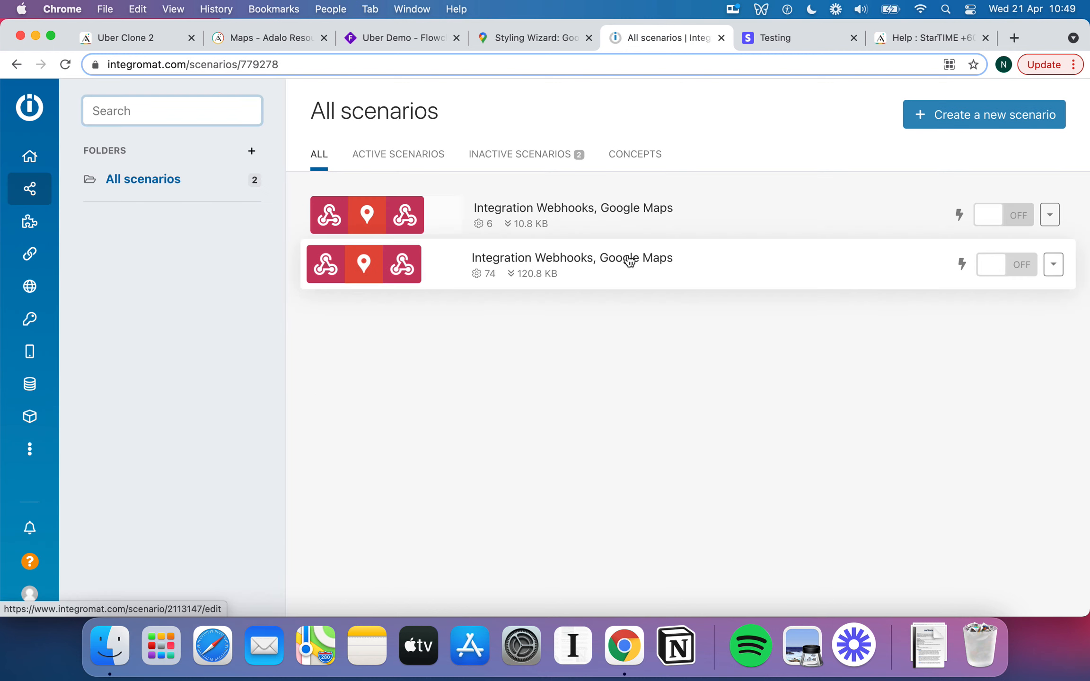
click(629, 259)
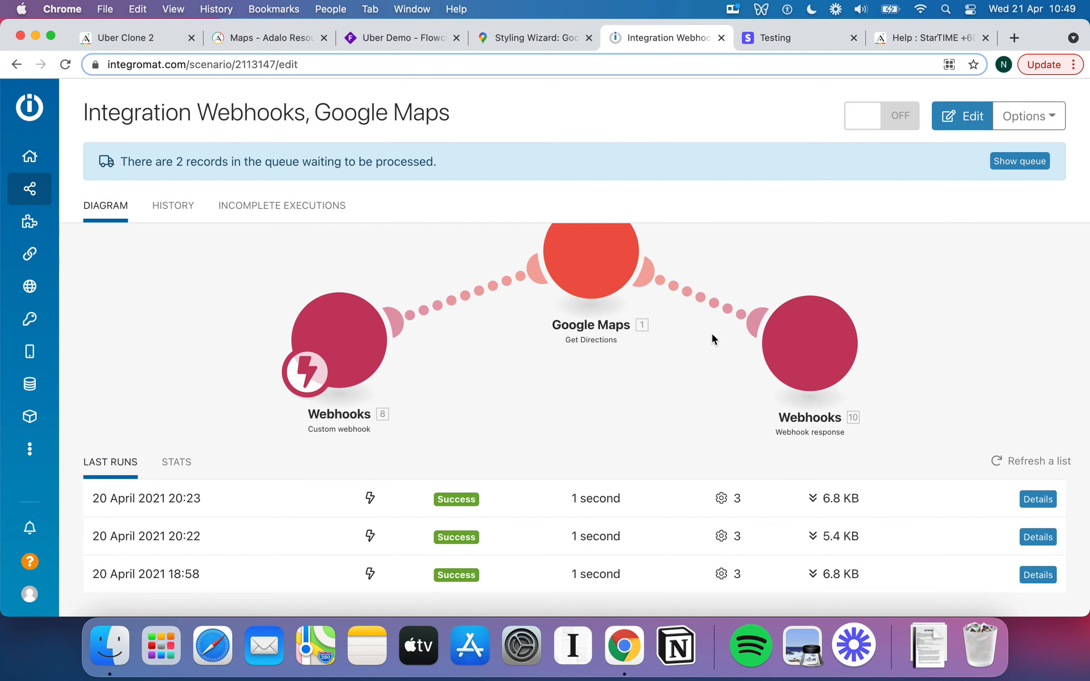
click(606, 263)
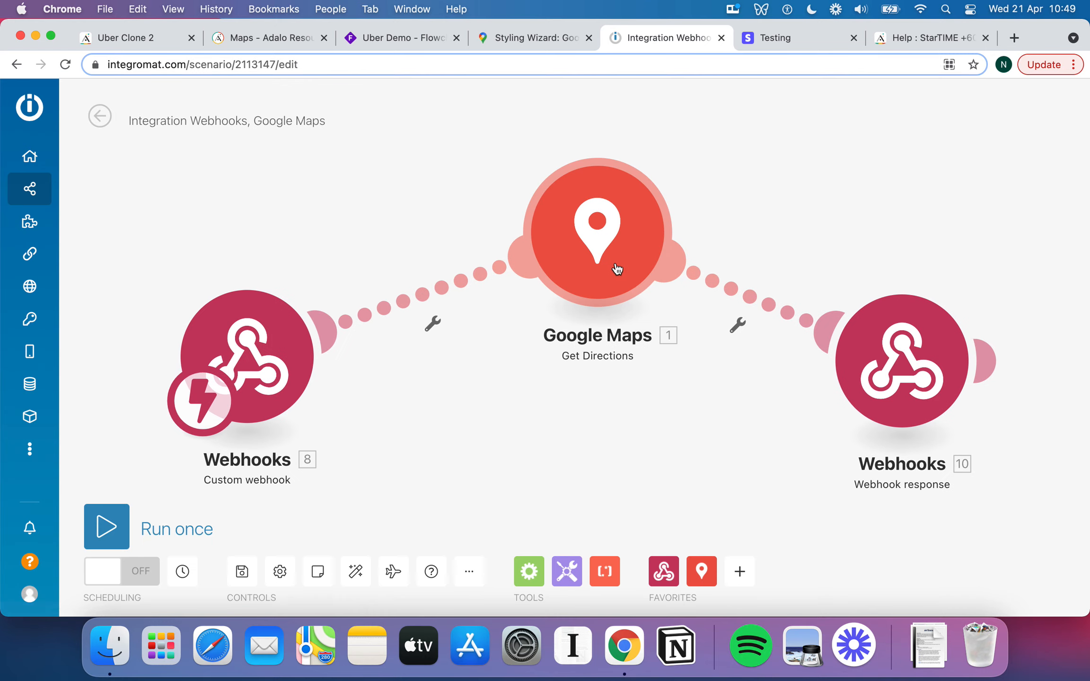
click(616, 267)
Review this scenario's Google Maps and webhook response settings for comparison.
scroll(843, 354, down, 5)
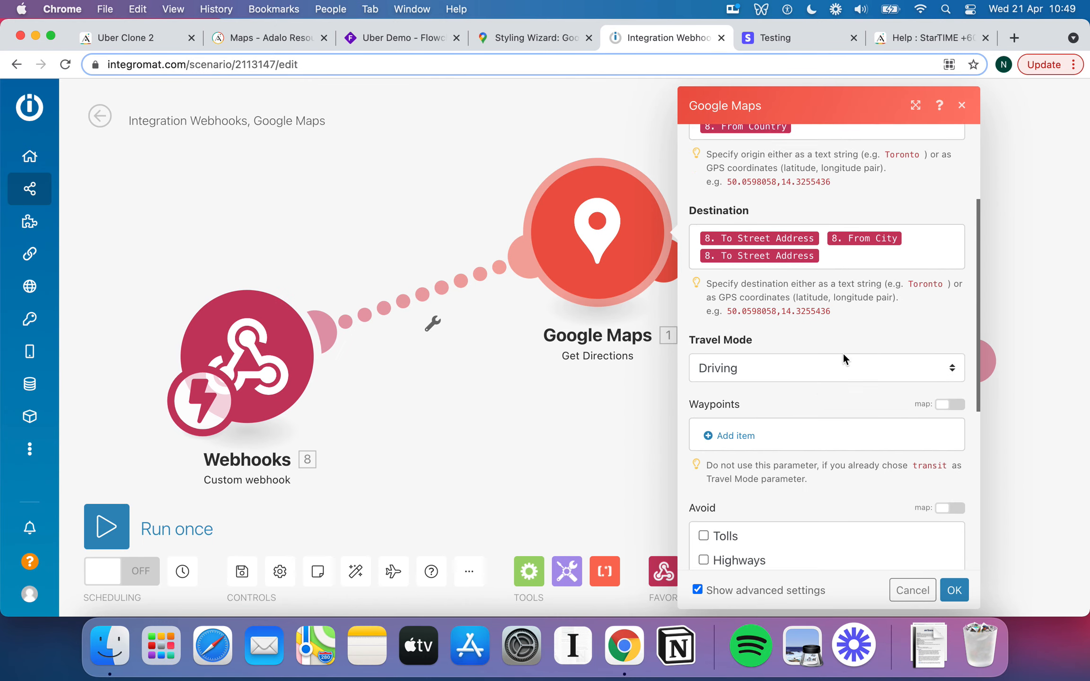
scroll(843, 353, down, 3)
click(577, 430)
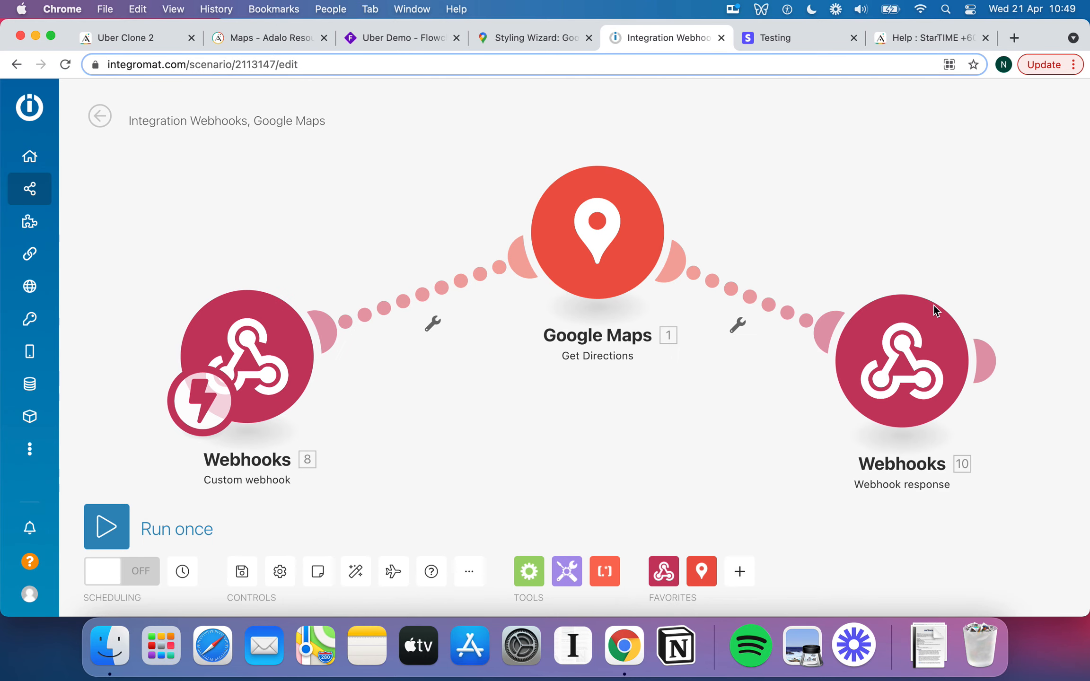
click(915, 355)
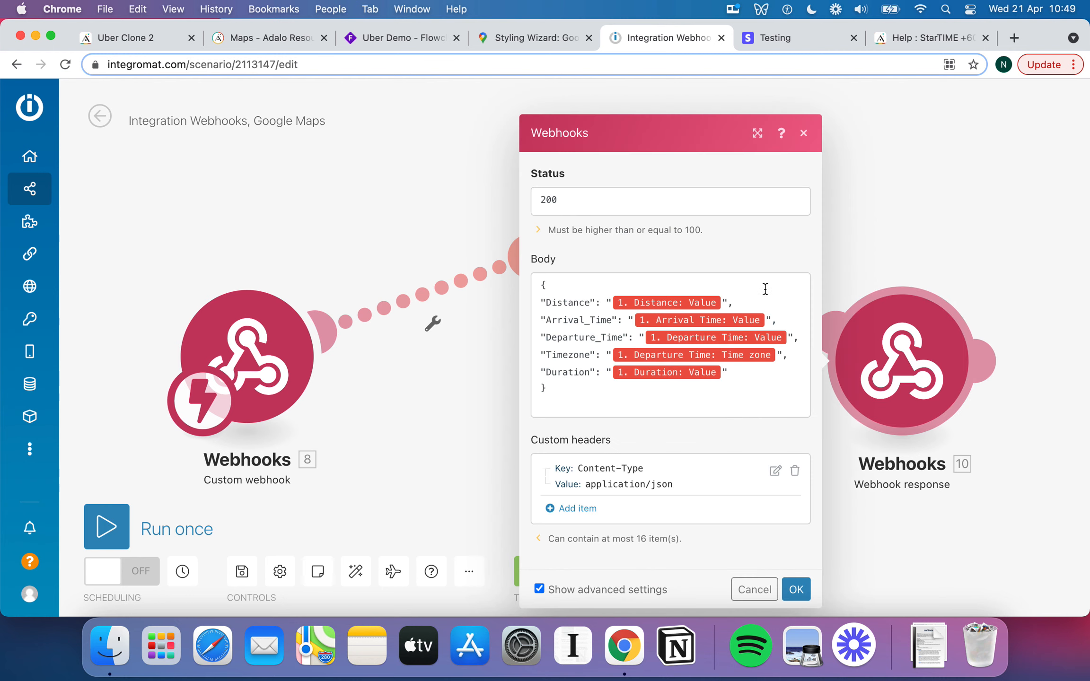
click(907, 218)
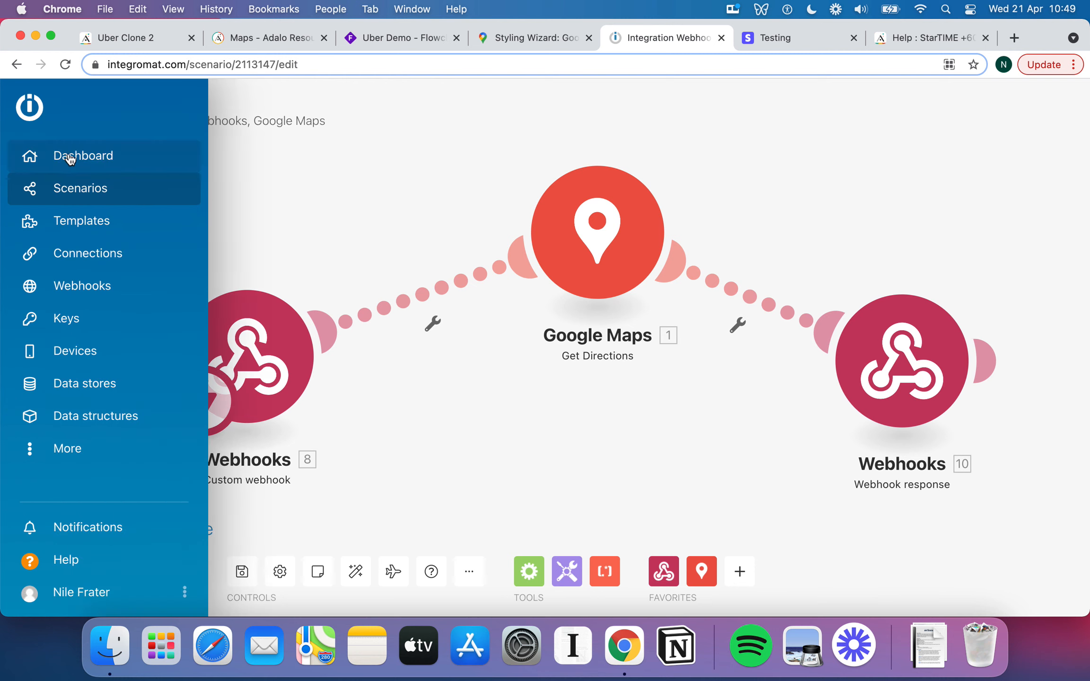
Go back through Dashboard > Scenarios to the first scenario, showing runs at 10:47 and 10:49.
click(71, 158)
click(83, 188)
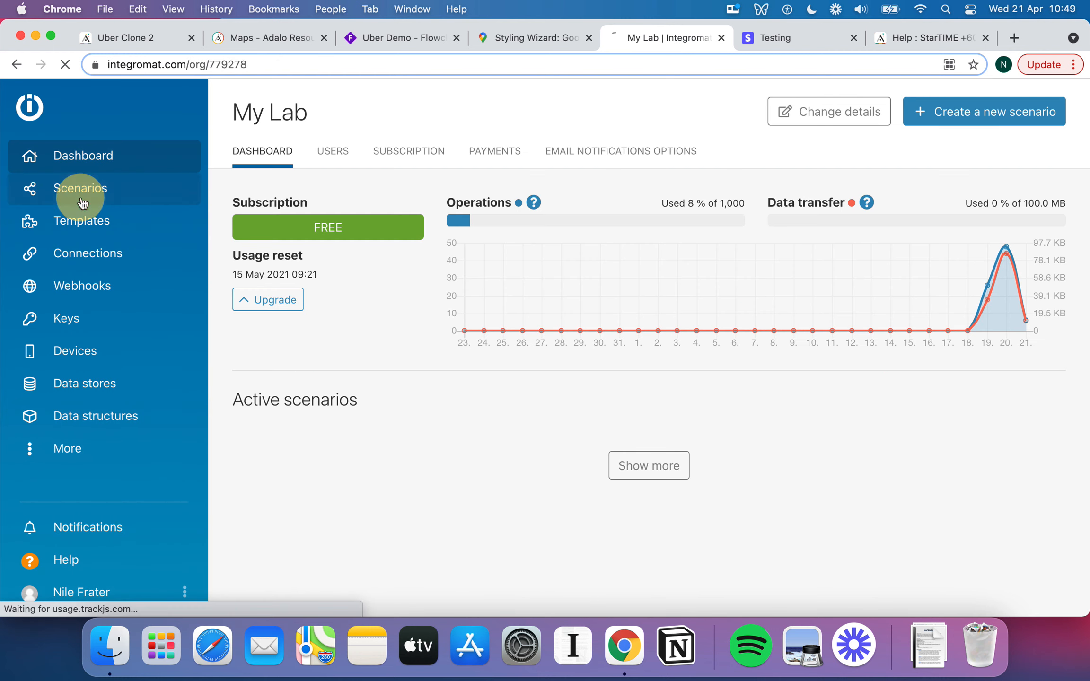
click(629, 222)
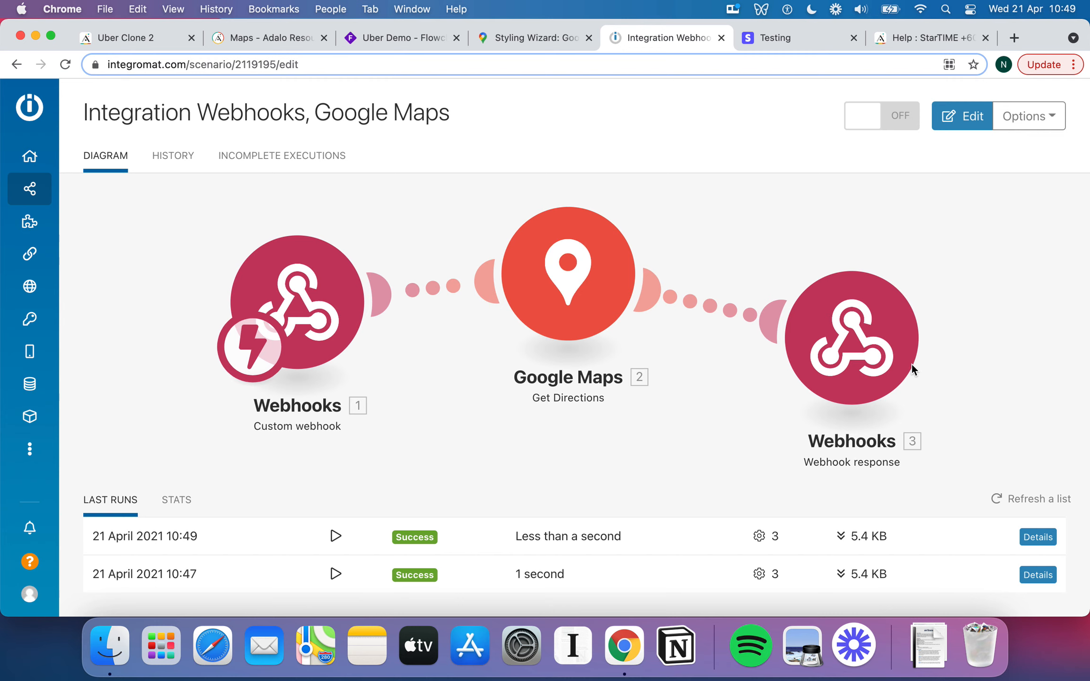
In Adalo, set the Distance output (4729) to type Number.
click(117, 40)
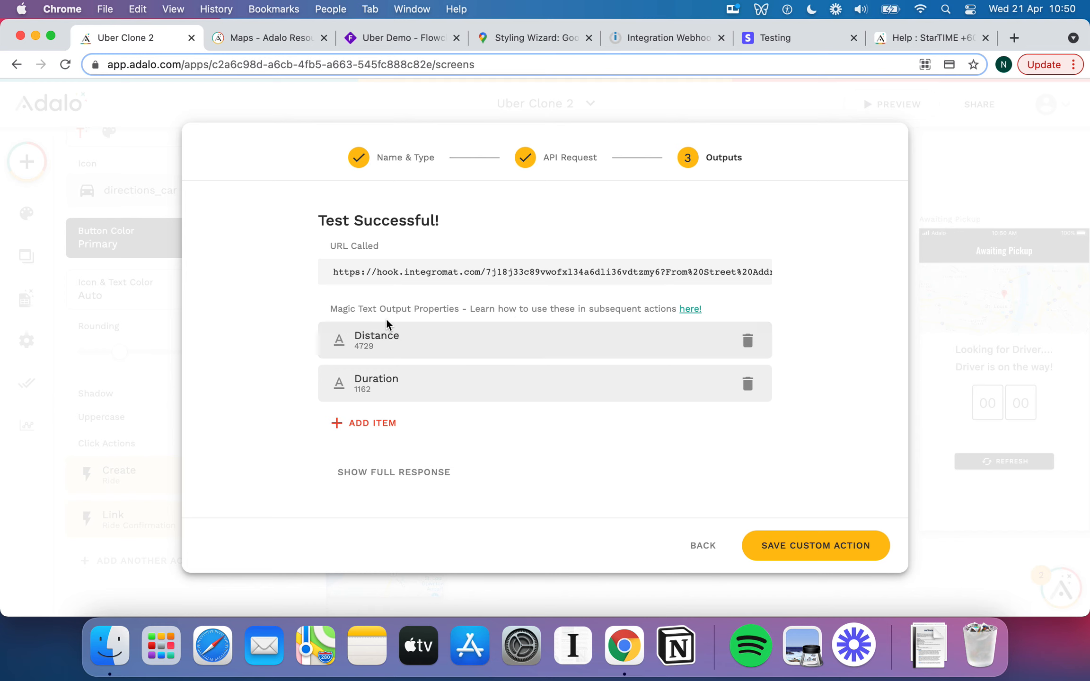
click(392, 348)
click(446, 377)
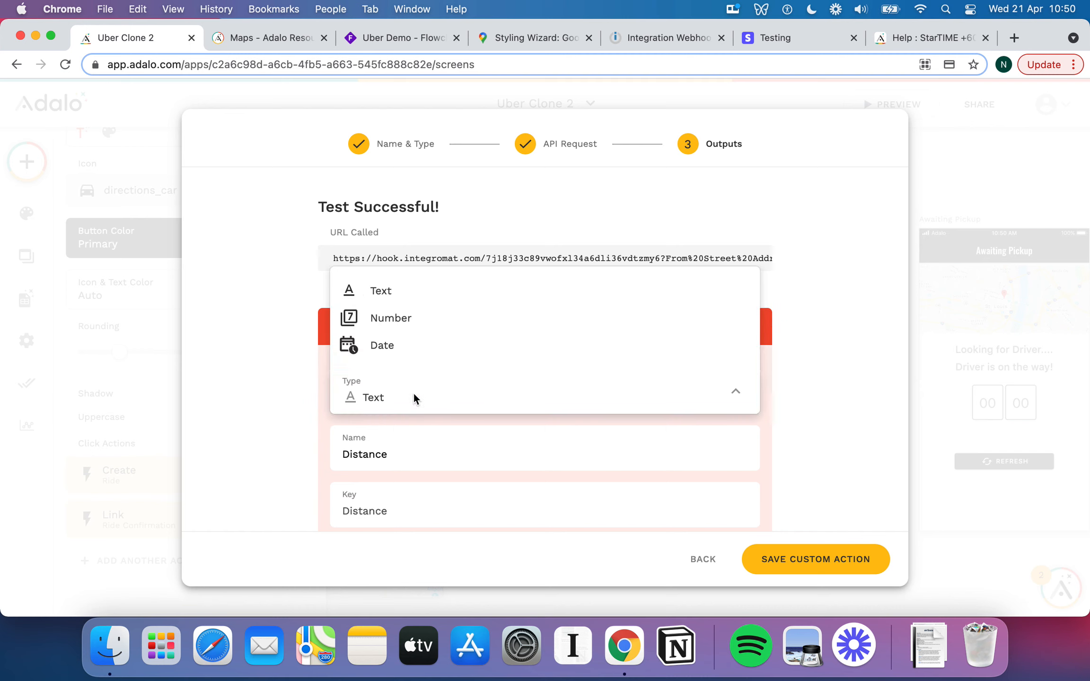
click(407, 325)
scroll(642, 445, down, 3)
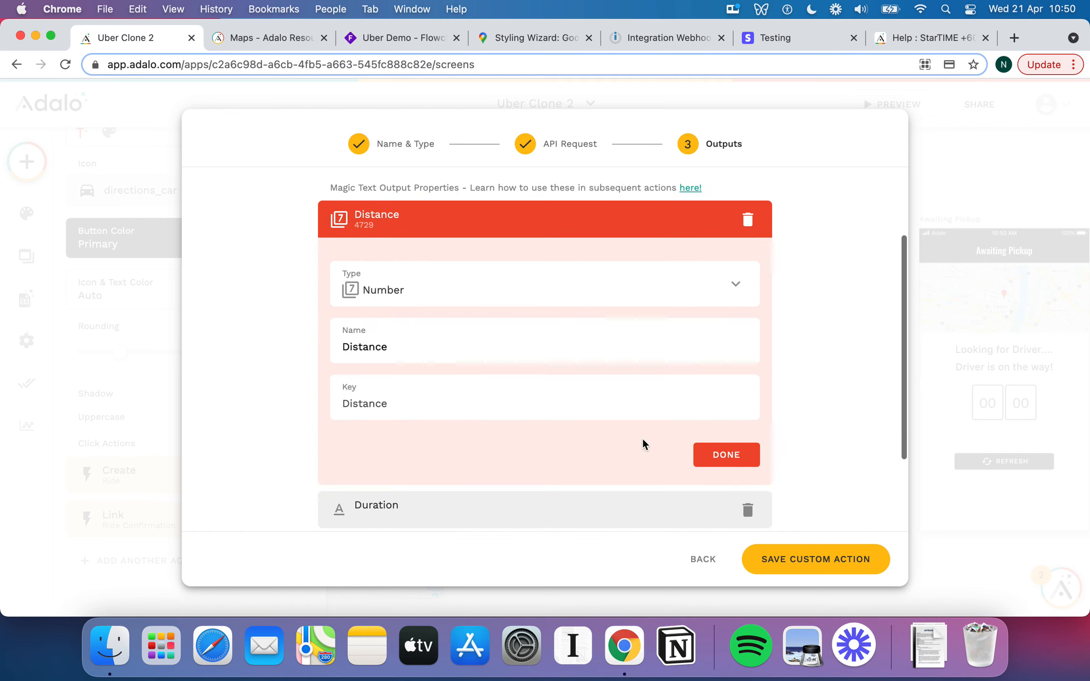
click(724, 455)
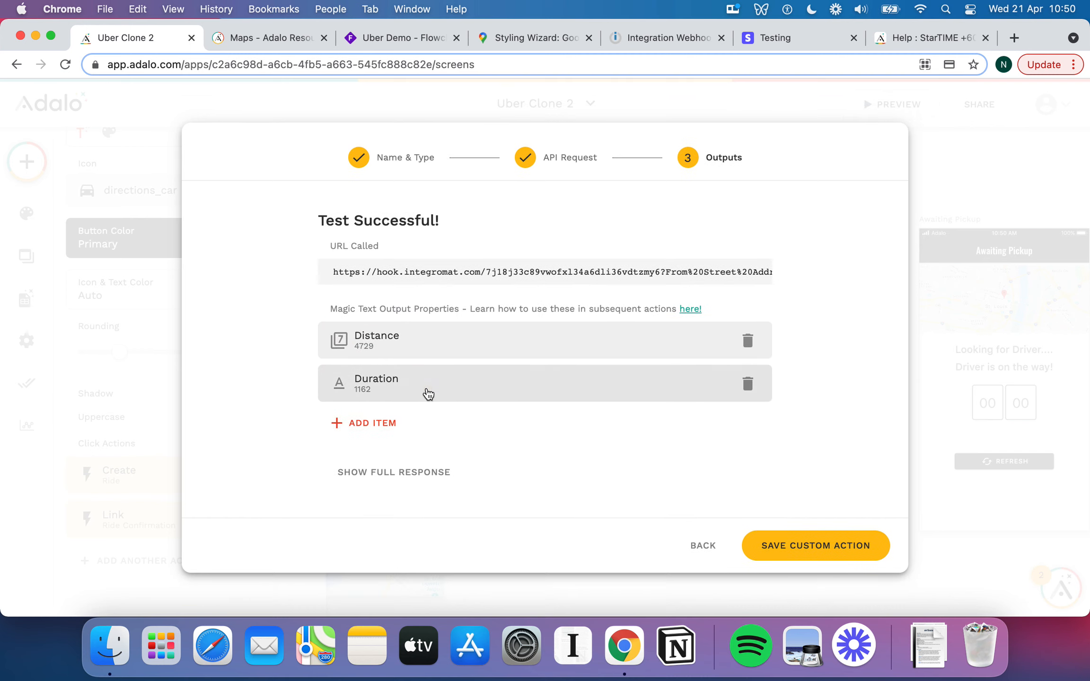
Set the Duration output (1162) to Number and save the custom action.
click(428, 392)
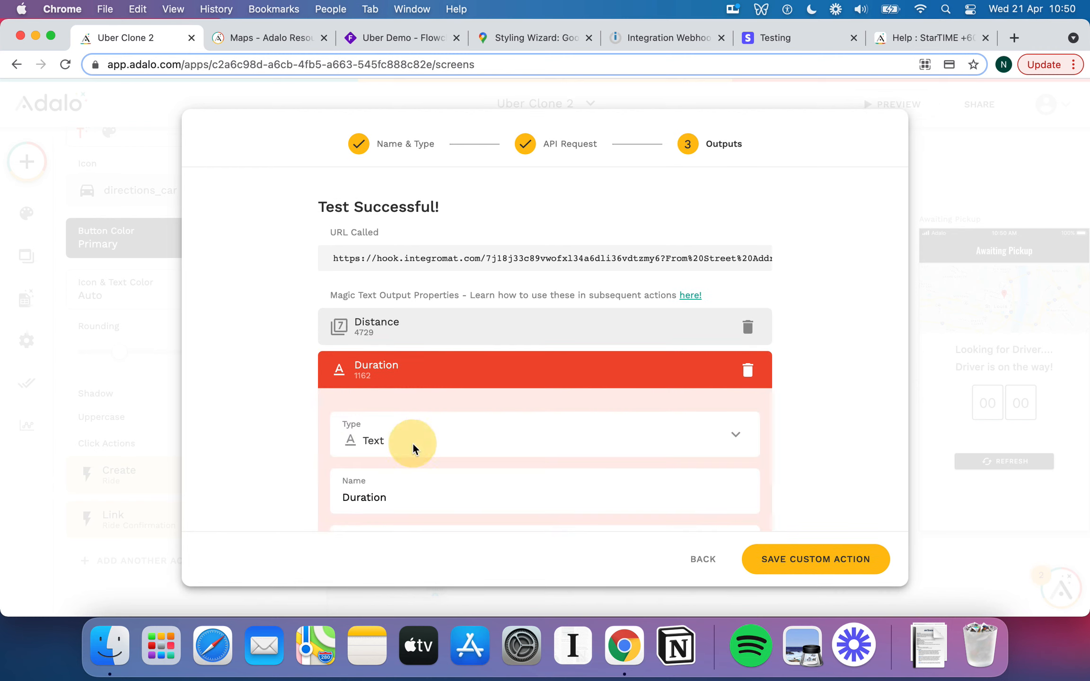
click(412, 442)
click(398, 365)
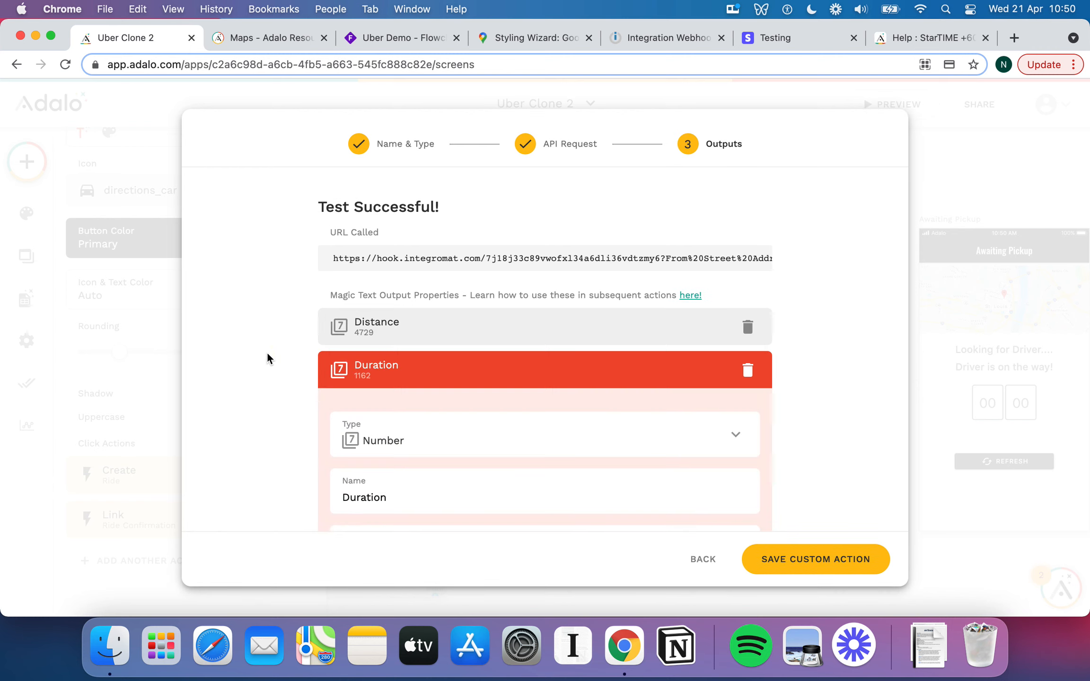
click(526, 373)
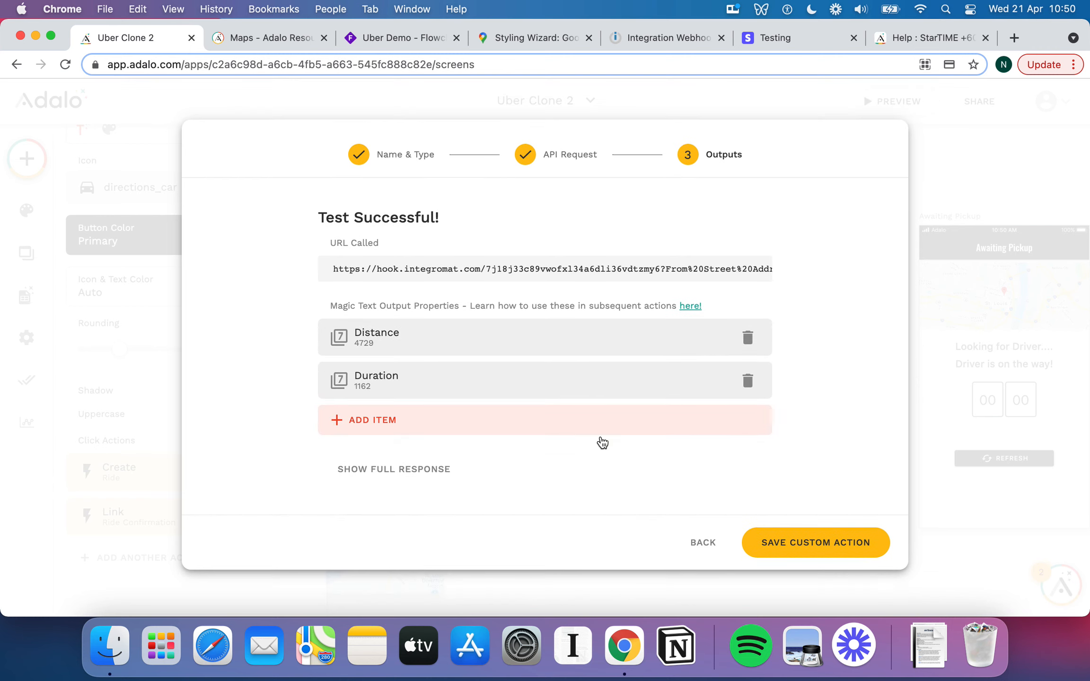
click(789, 546)
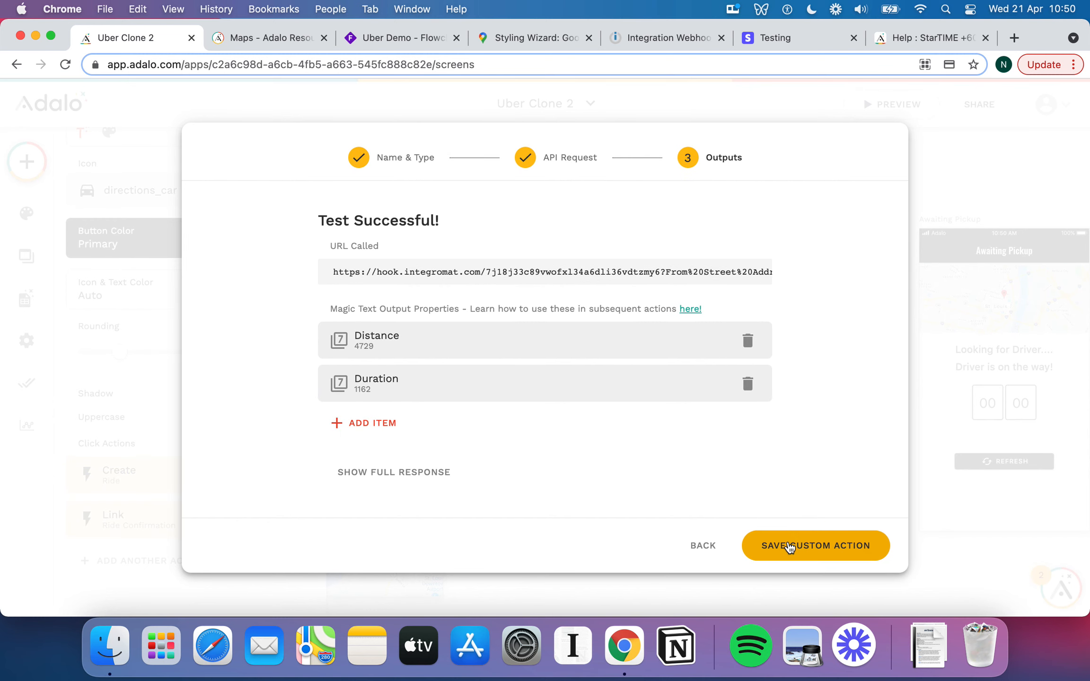
scroll(273, 490, down, 5)
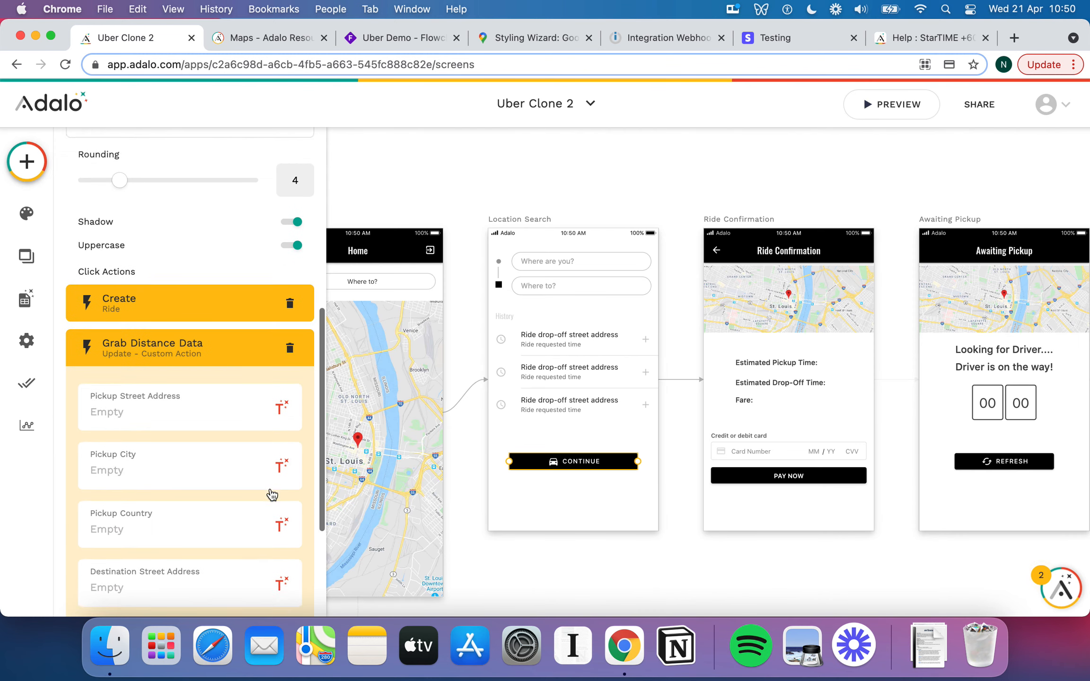
scroll(204, 389, down, 1)
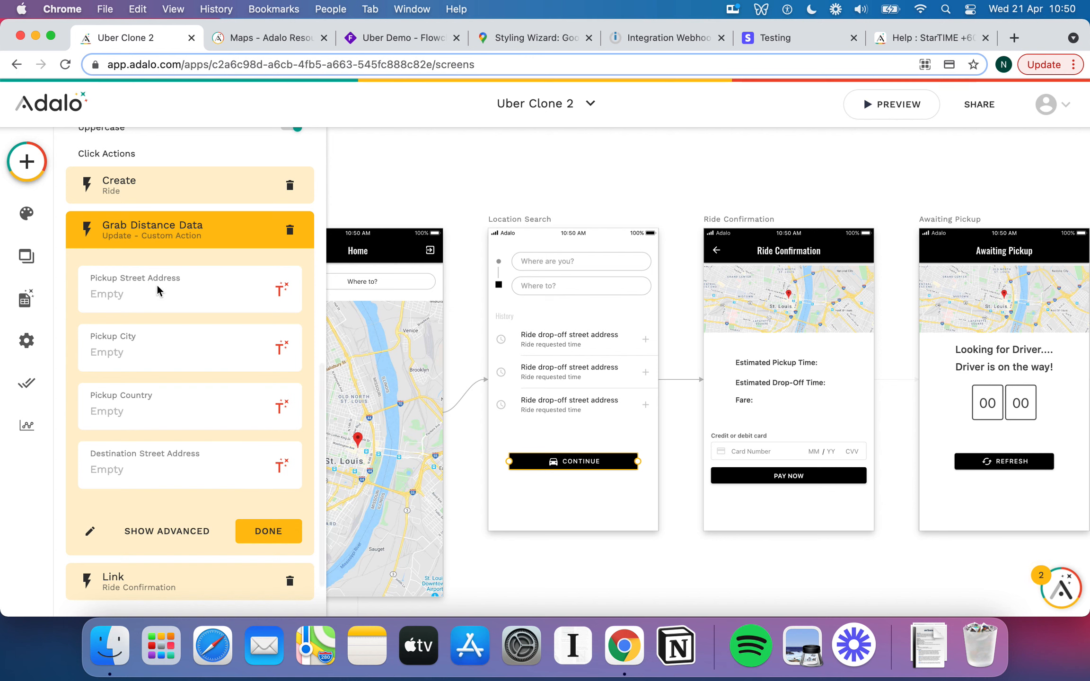
click(177, 362)
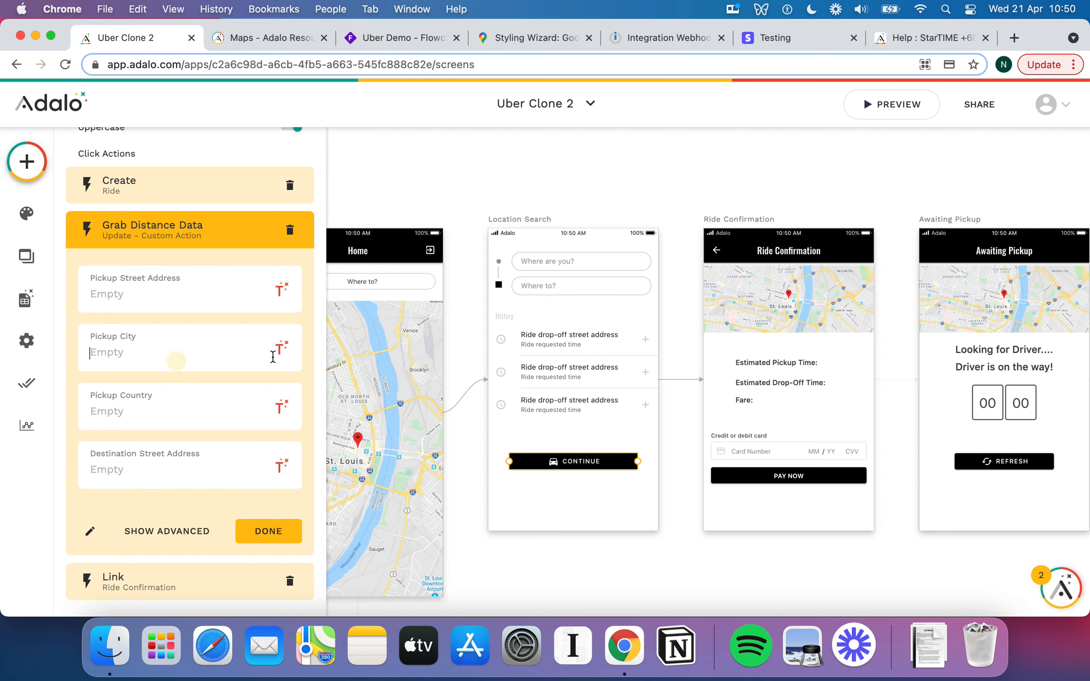
click(191, 399)
scroll(207, 427, down, 1)
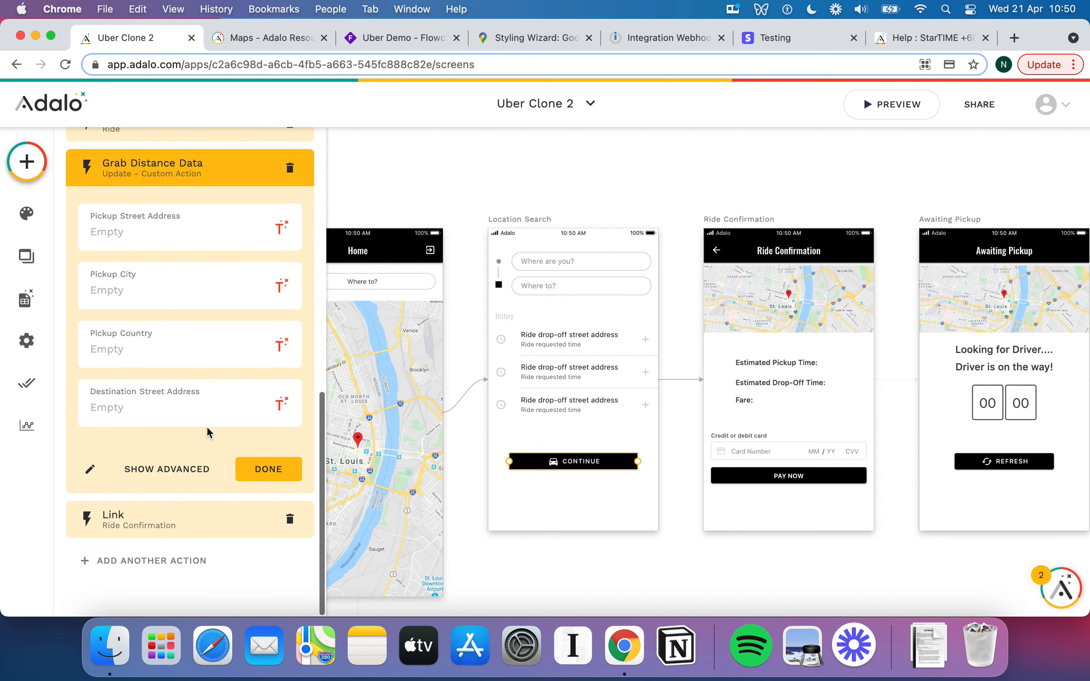
click(182, 519)
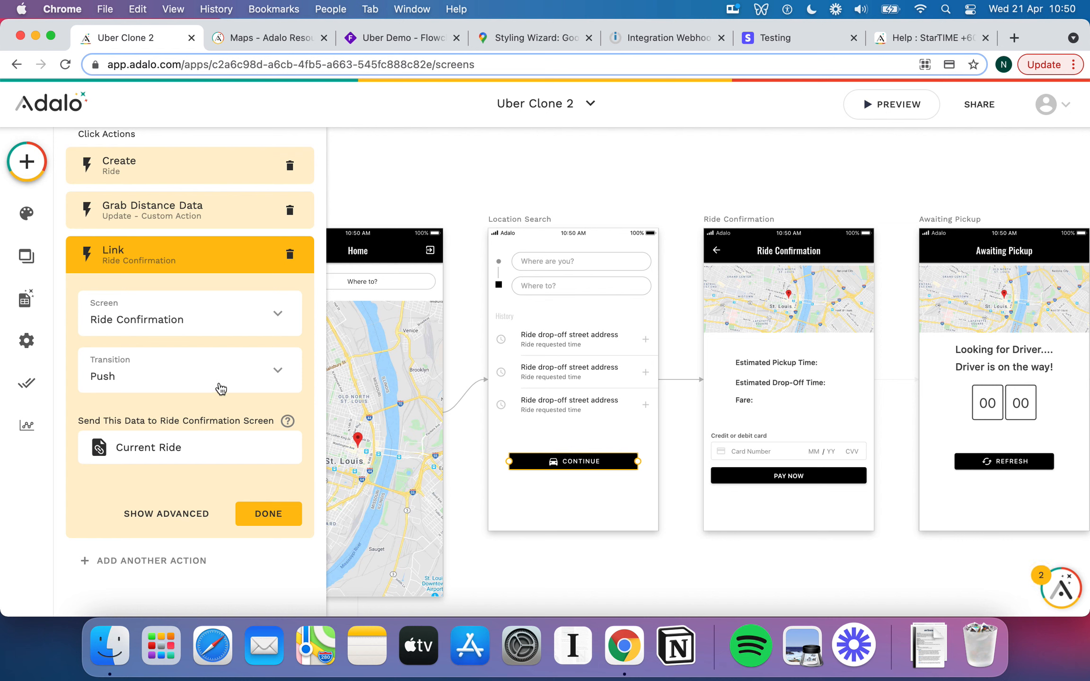
click(162, 563)
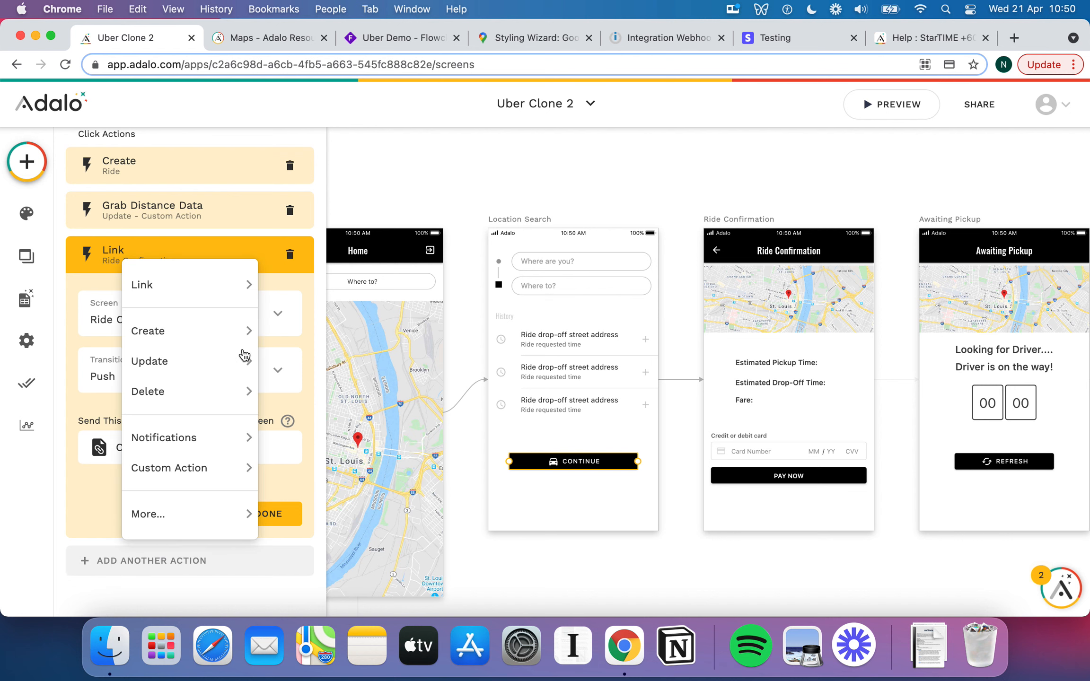
mouse_move(192, 361)
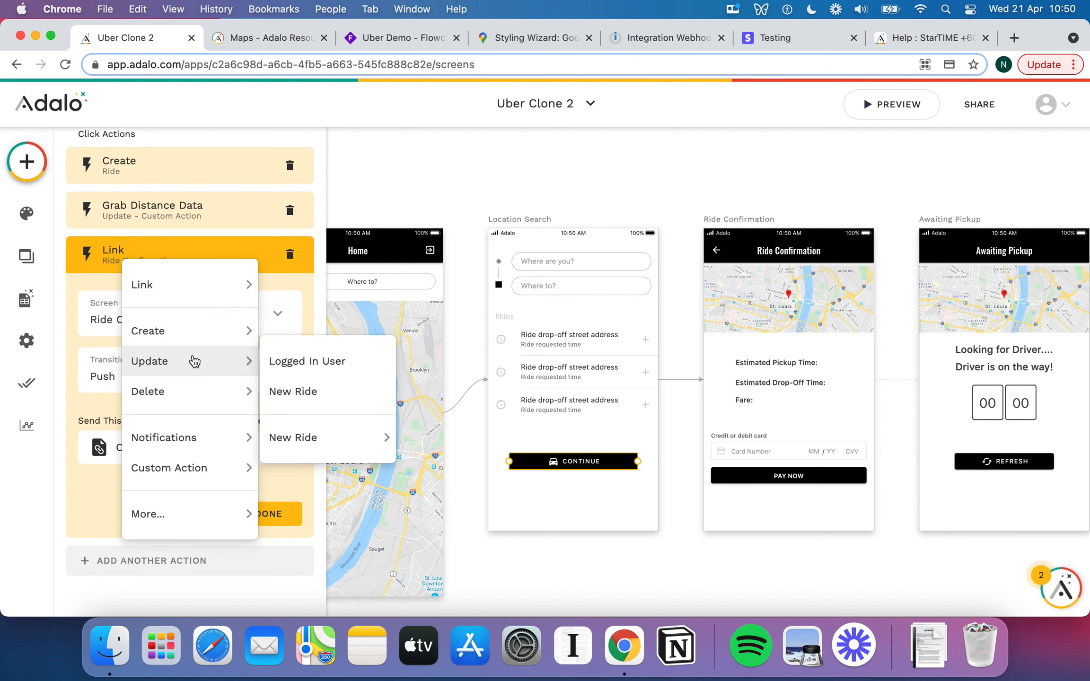
click(298, 397)
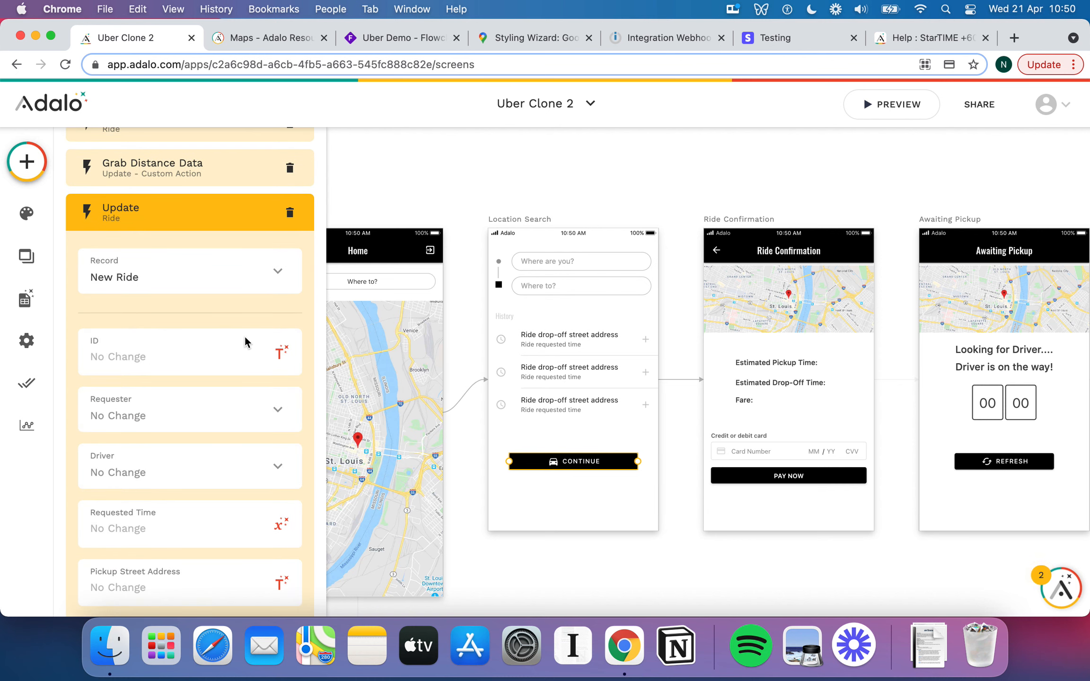
click(282, 351)
mouse_move(304, 220)
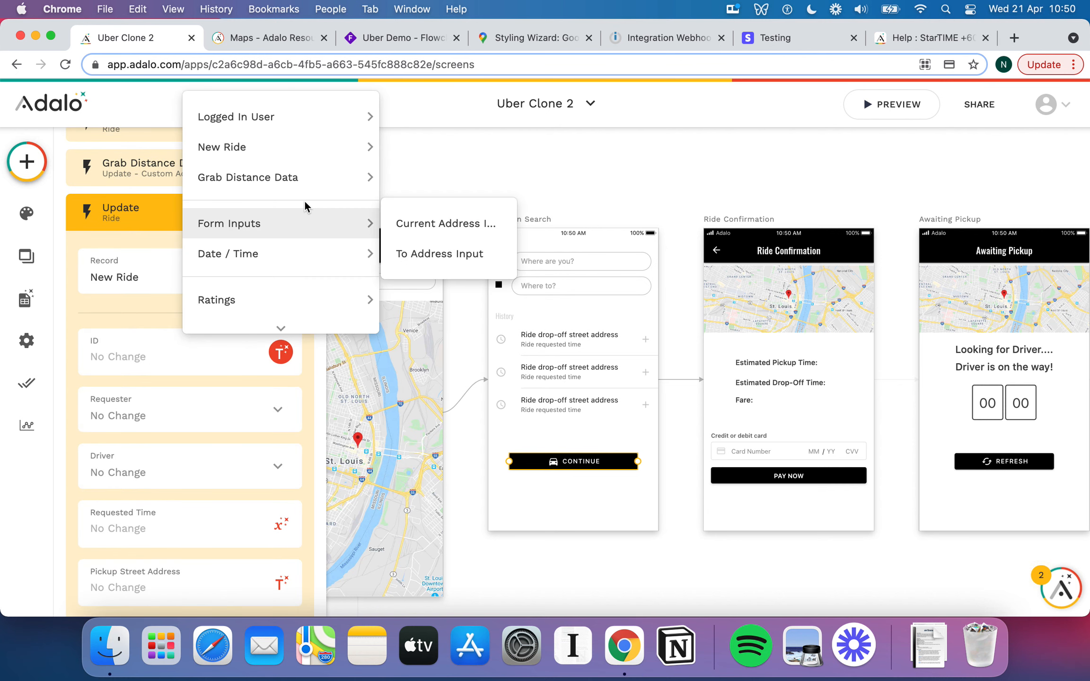
mouse_move(300, 187)
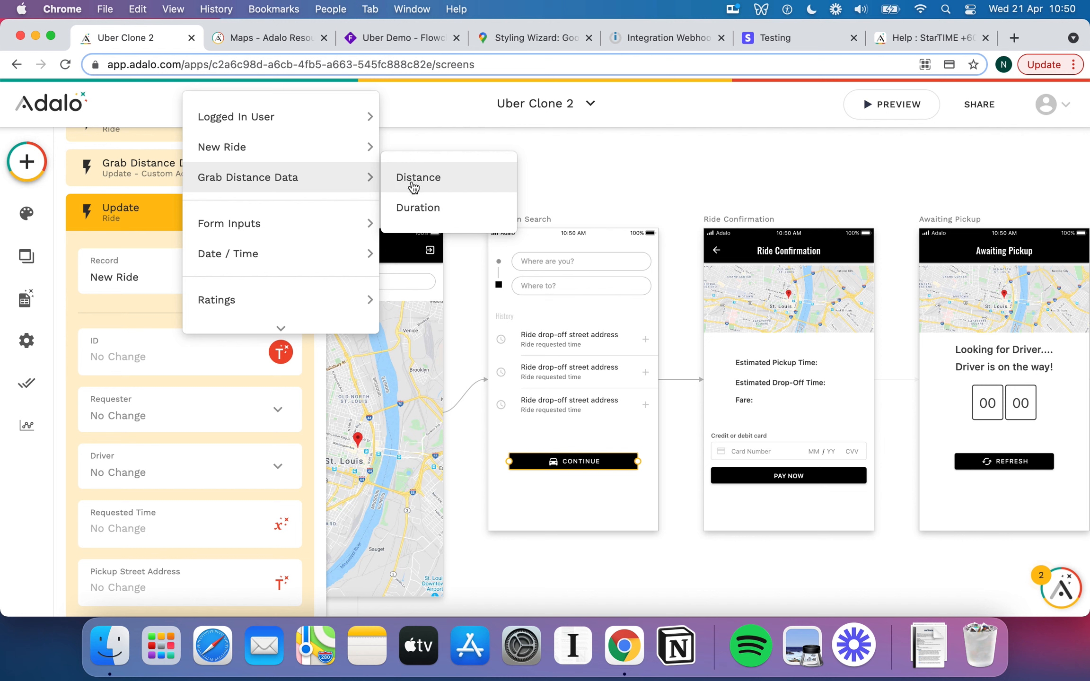
click(133, 227)
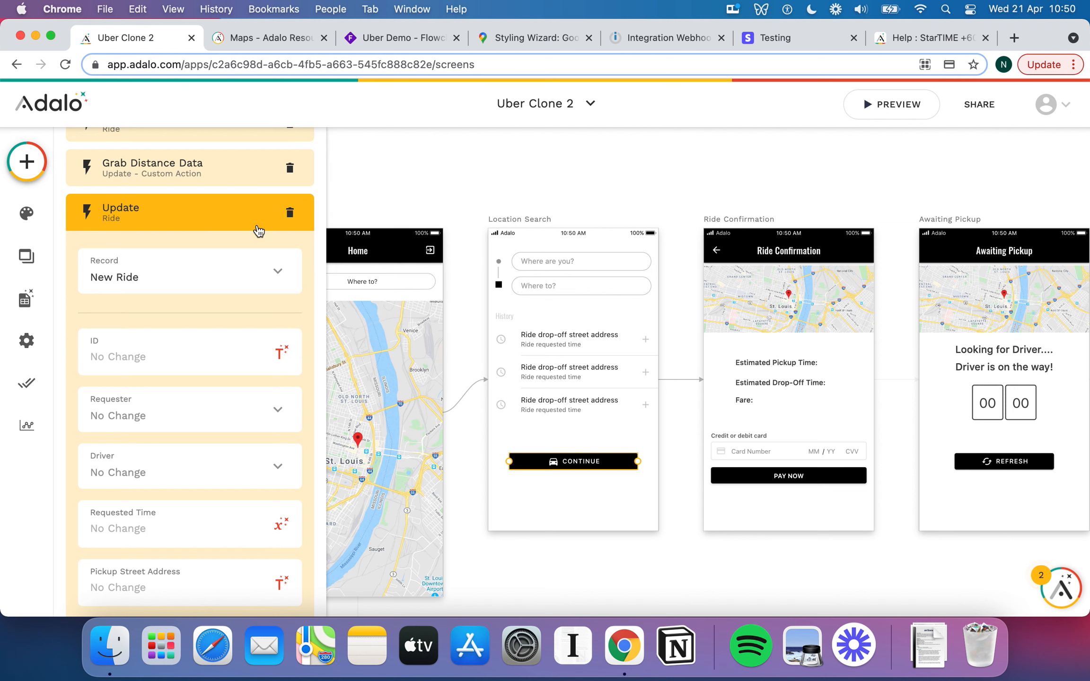
click(290, 214)
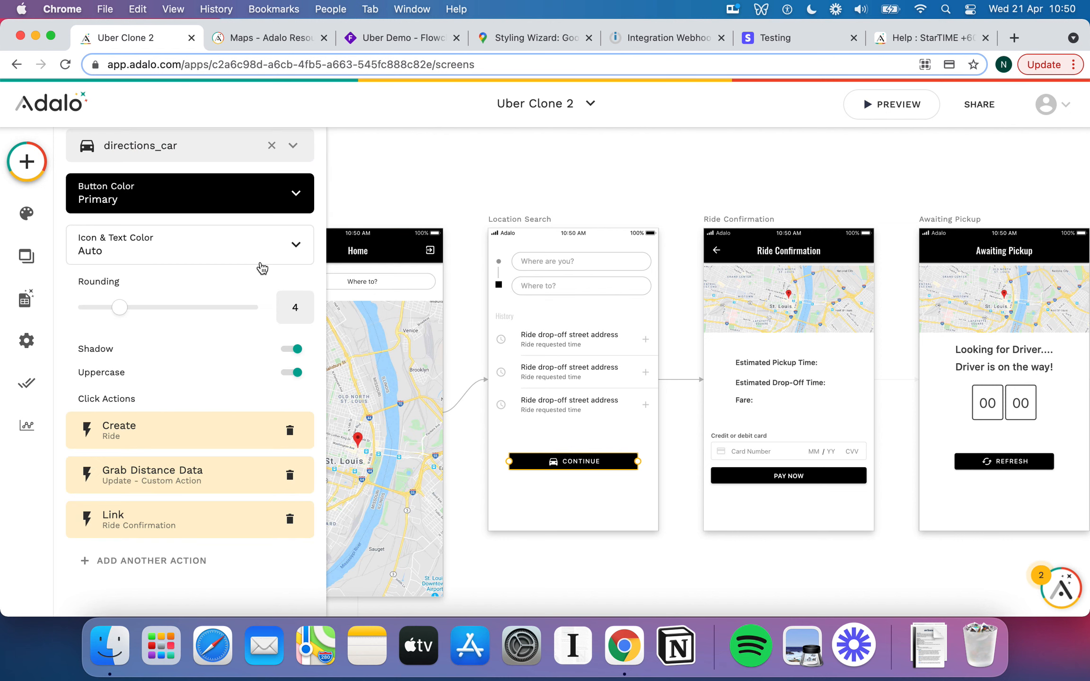
click(188, 470)
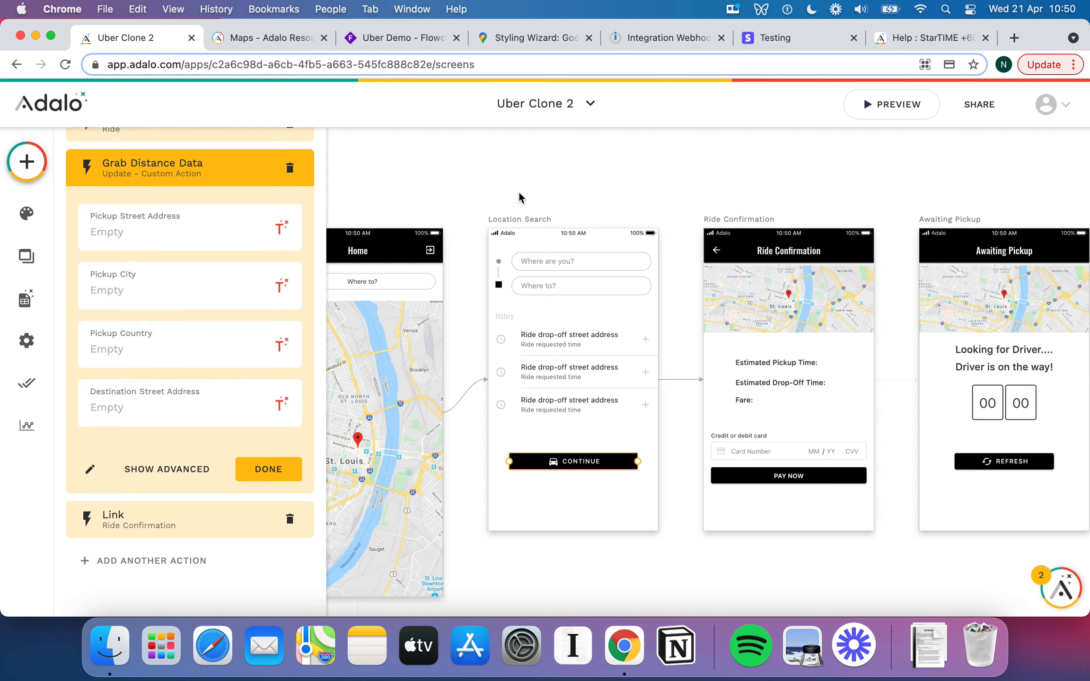
Finish the Grab Distance Data action and deselect the button.
click(269, 469)
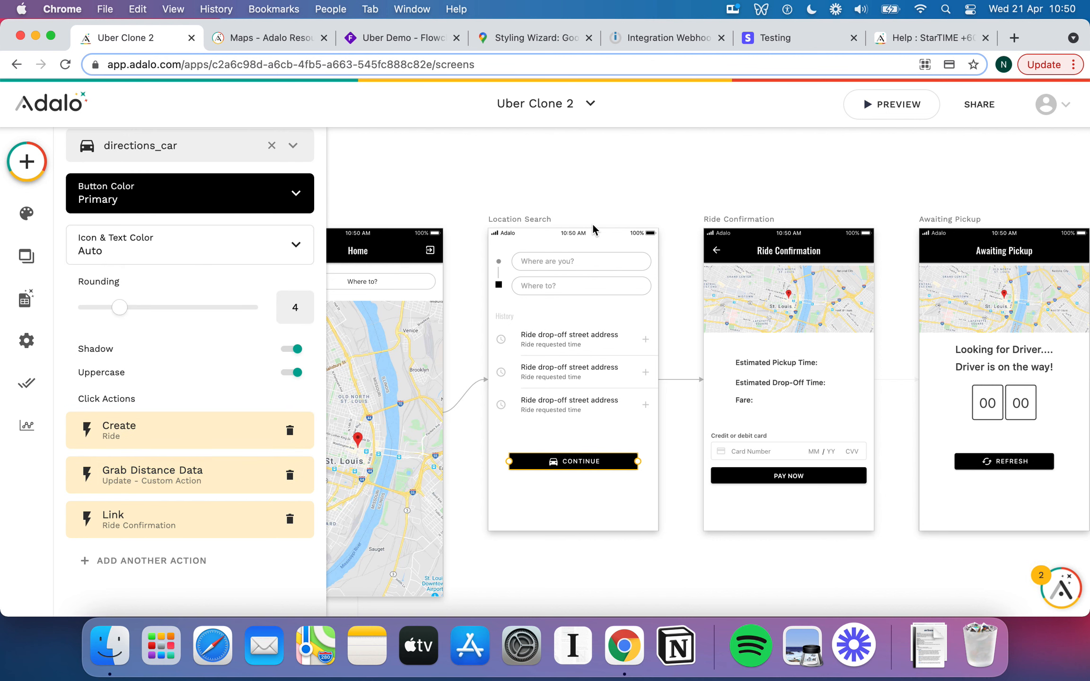
click(607, 165)
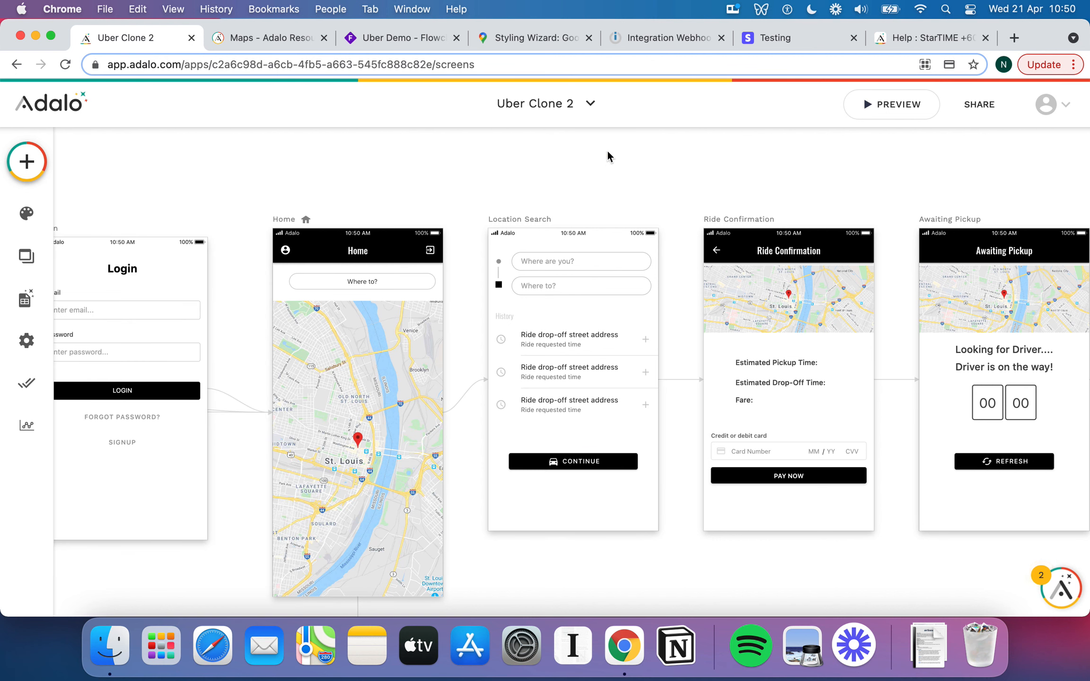
scroll(609, 154, down, 5)
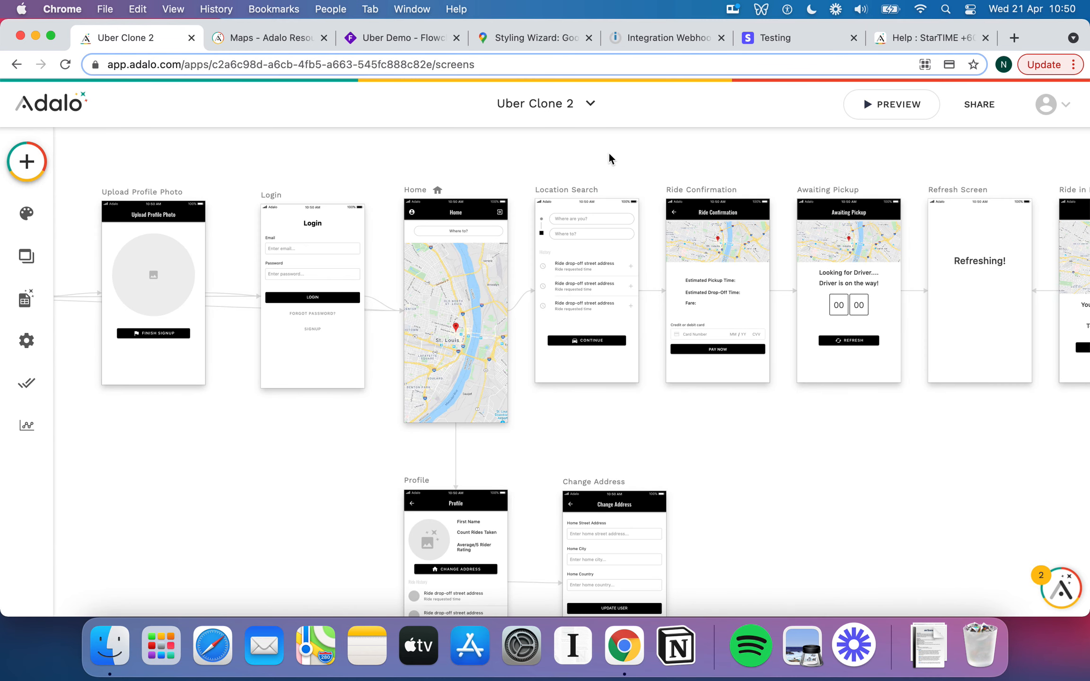
scroll(611, 280, up, 3)
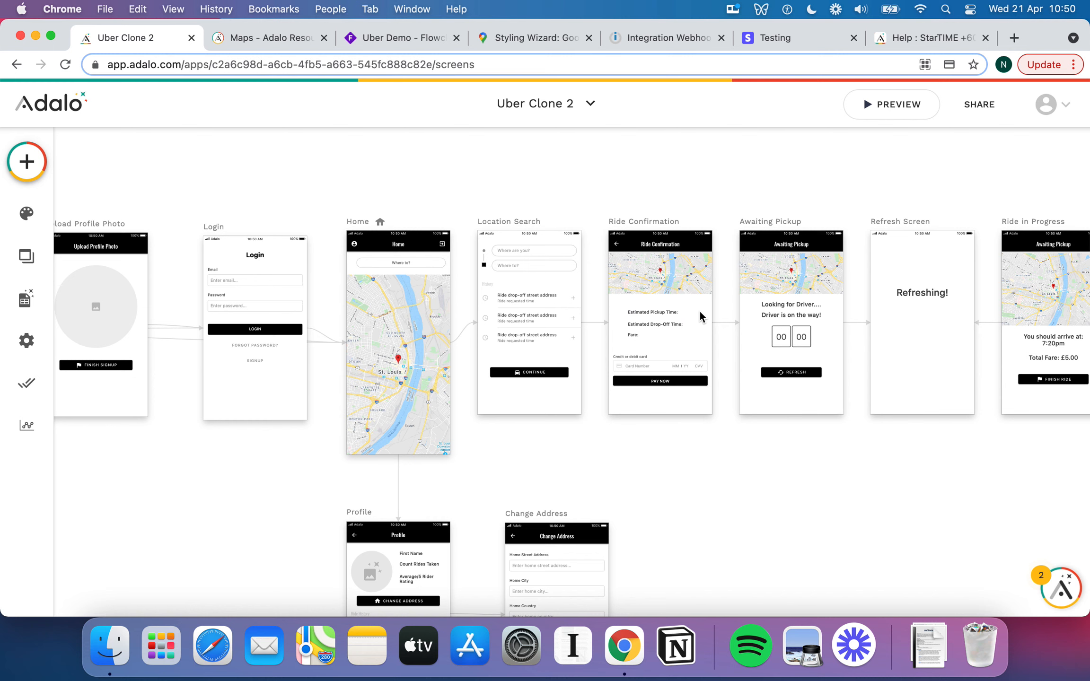
Inspect the Ride Confirmation screen's Estimated Pickup Time and Estimated Drop-Off Time texts.
click(662, 315)
click(666, 326)
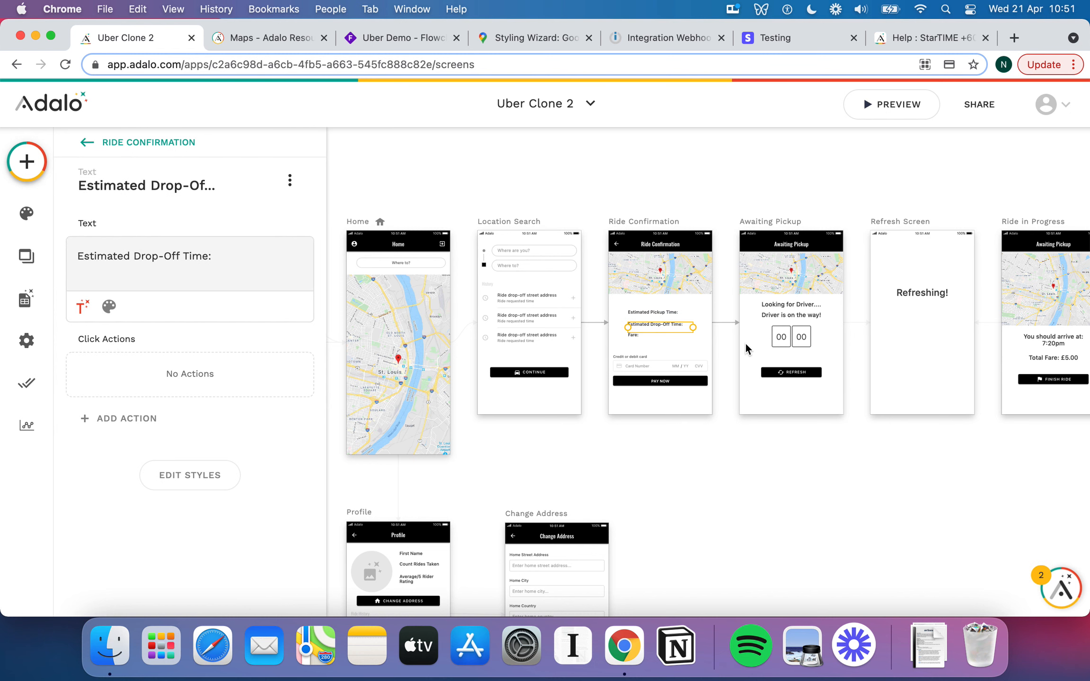
scroll(746, 345, right, 3)
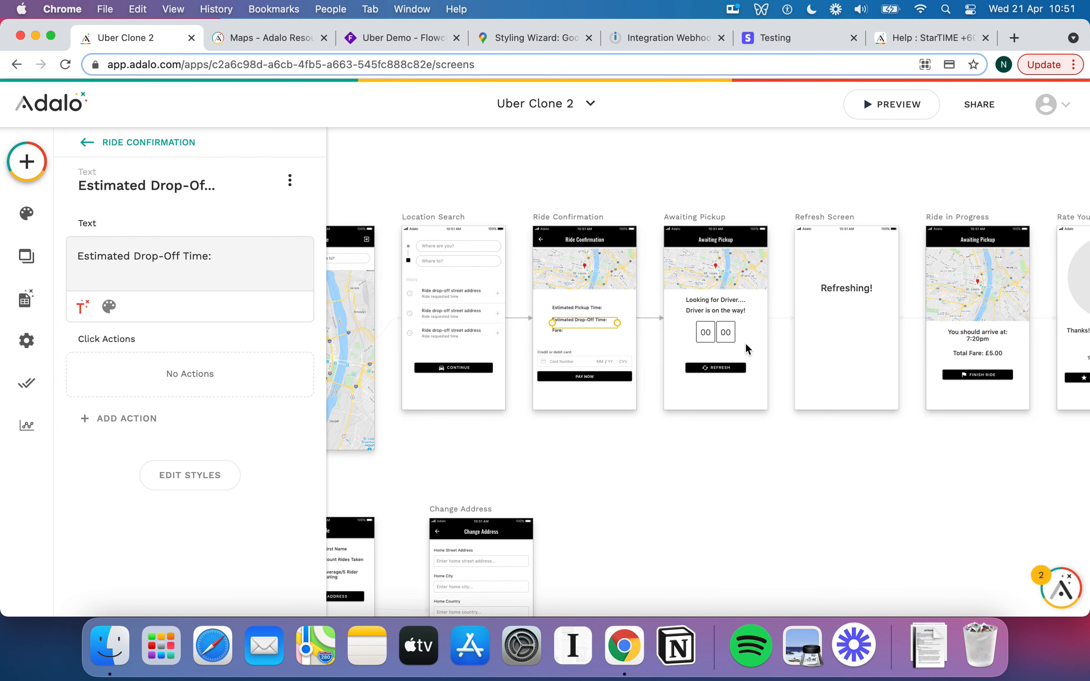
click(730, 166)
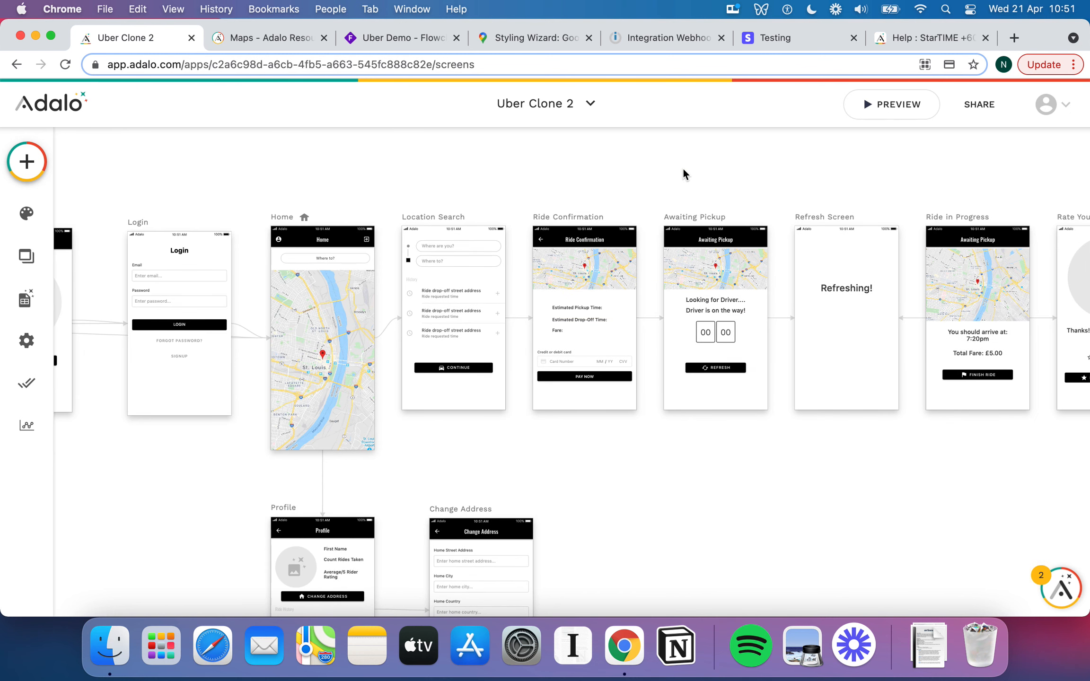